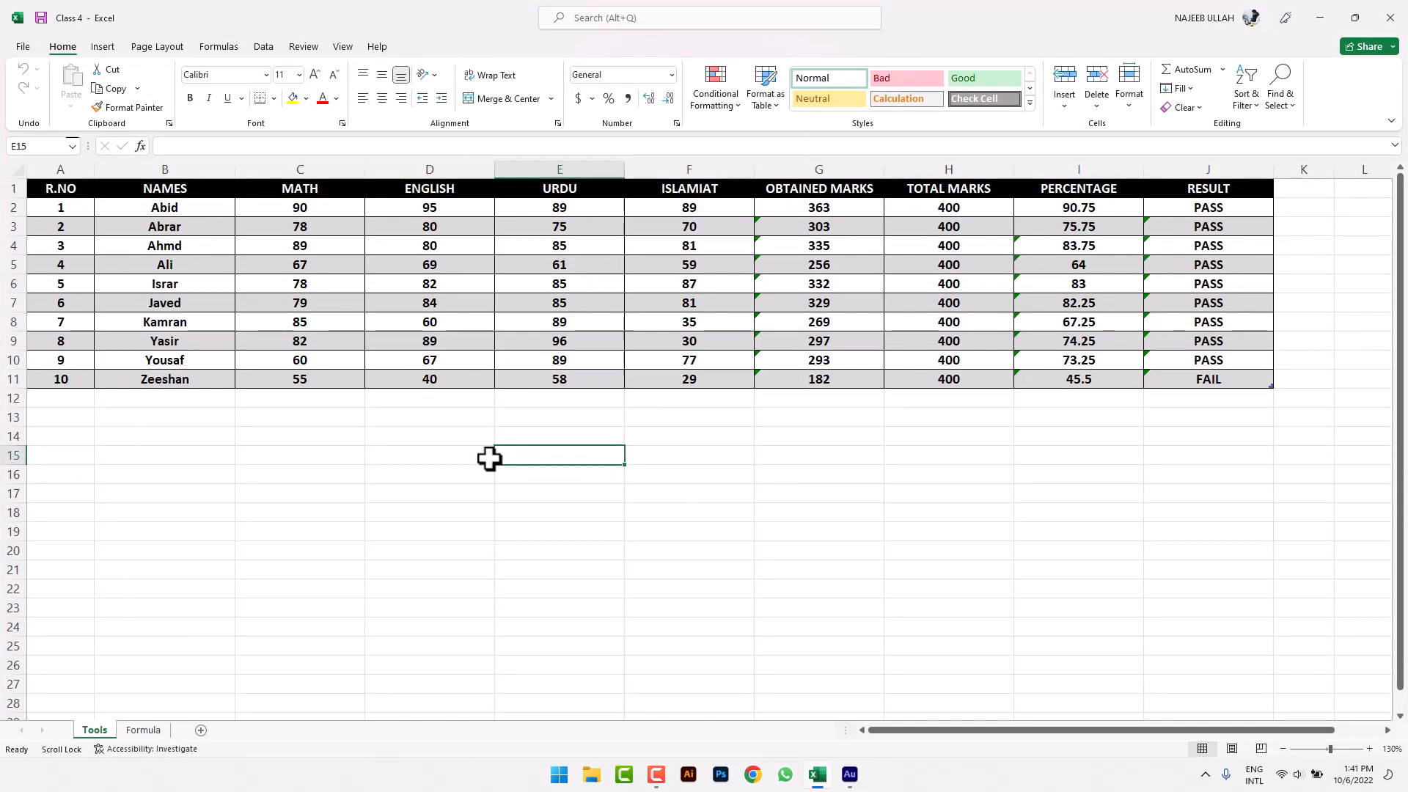
- Switch between the Formula and Tools sheets and look through the AutoSum, Sort & Filter and Find & Select menus
left_click(150, 729)
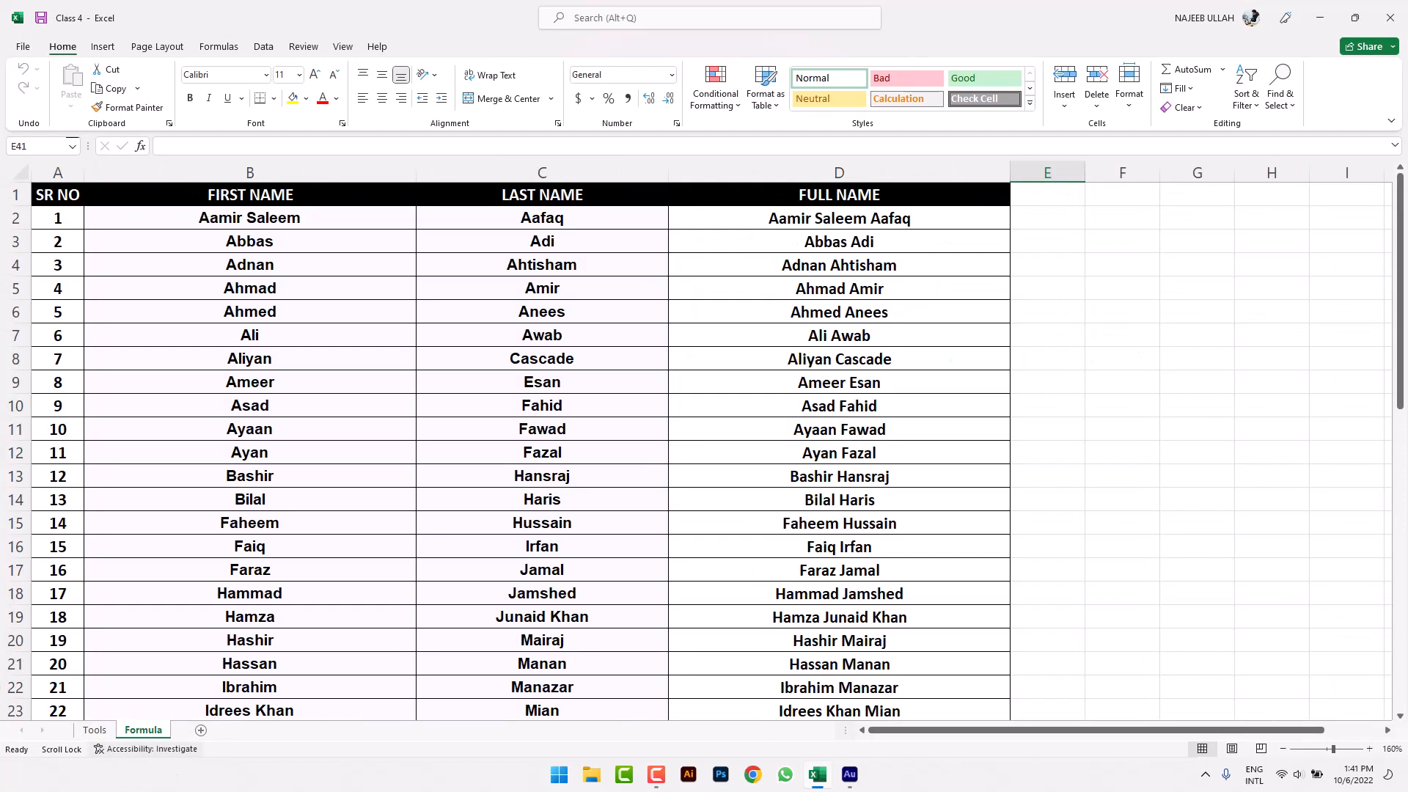
left_click(95, 731)
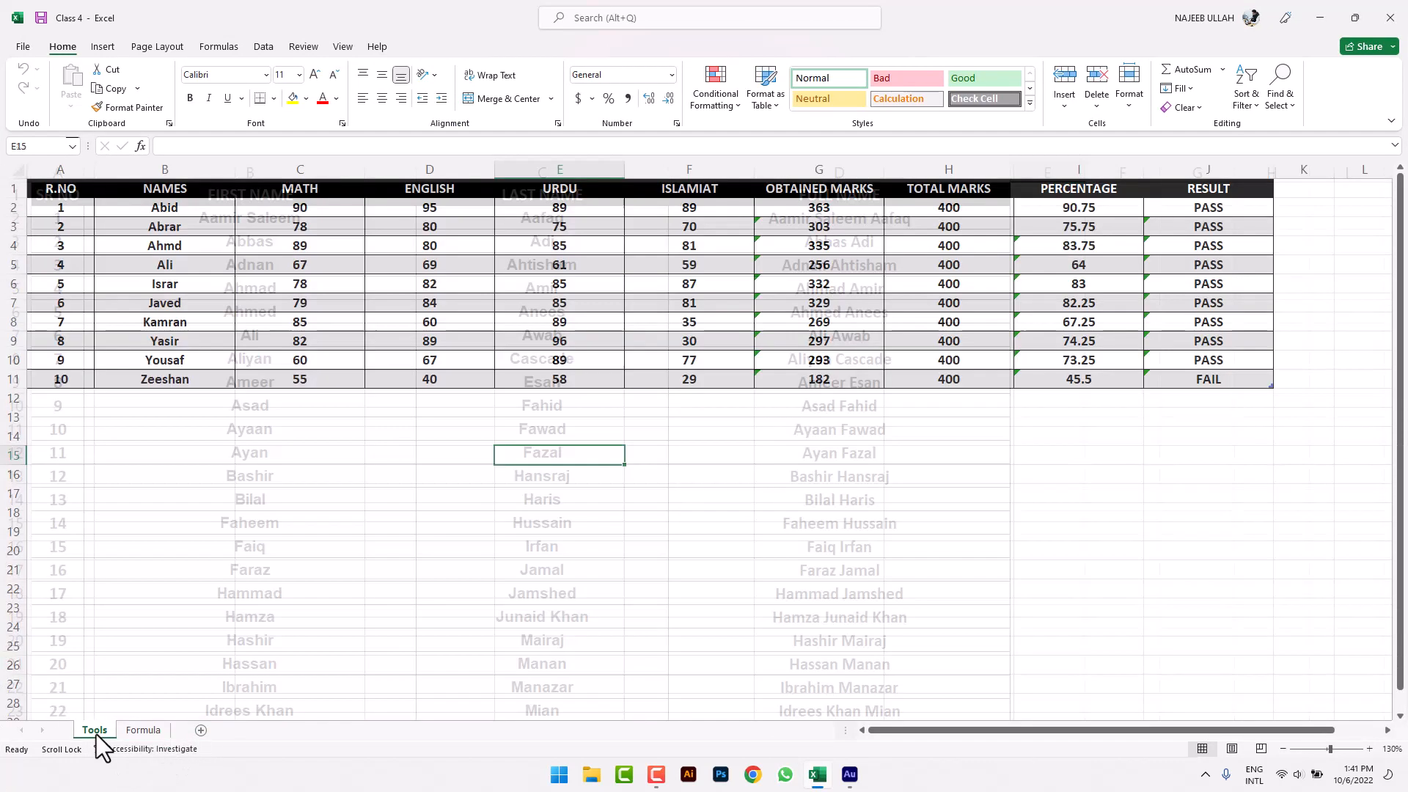
left_click(396, 523)
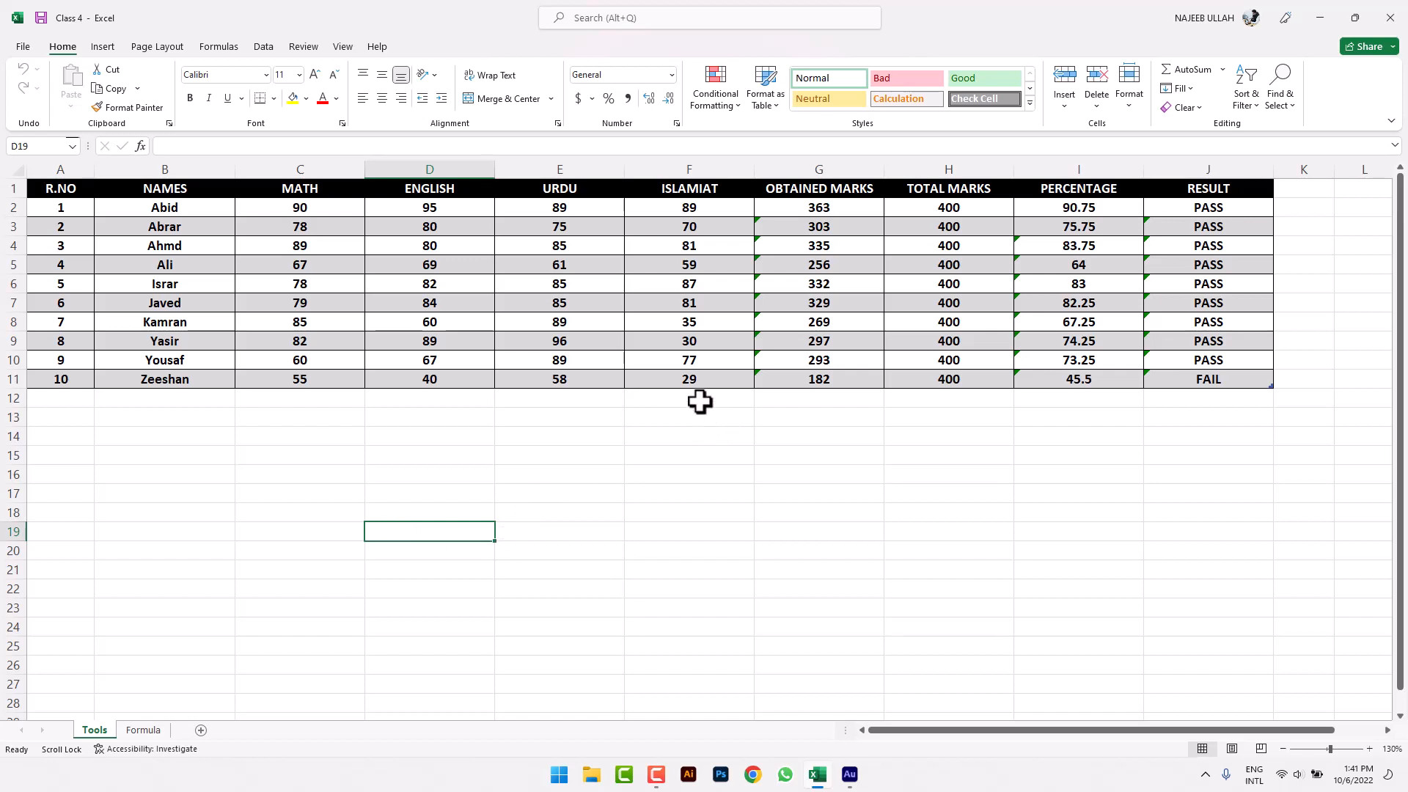
left_click(1223, 70)
left_click(1225, 70)
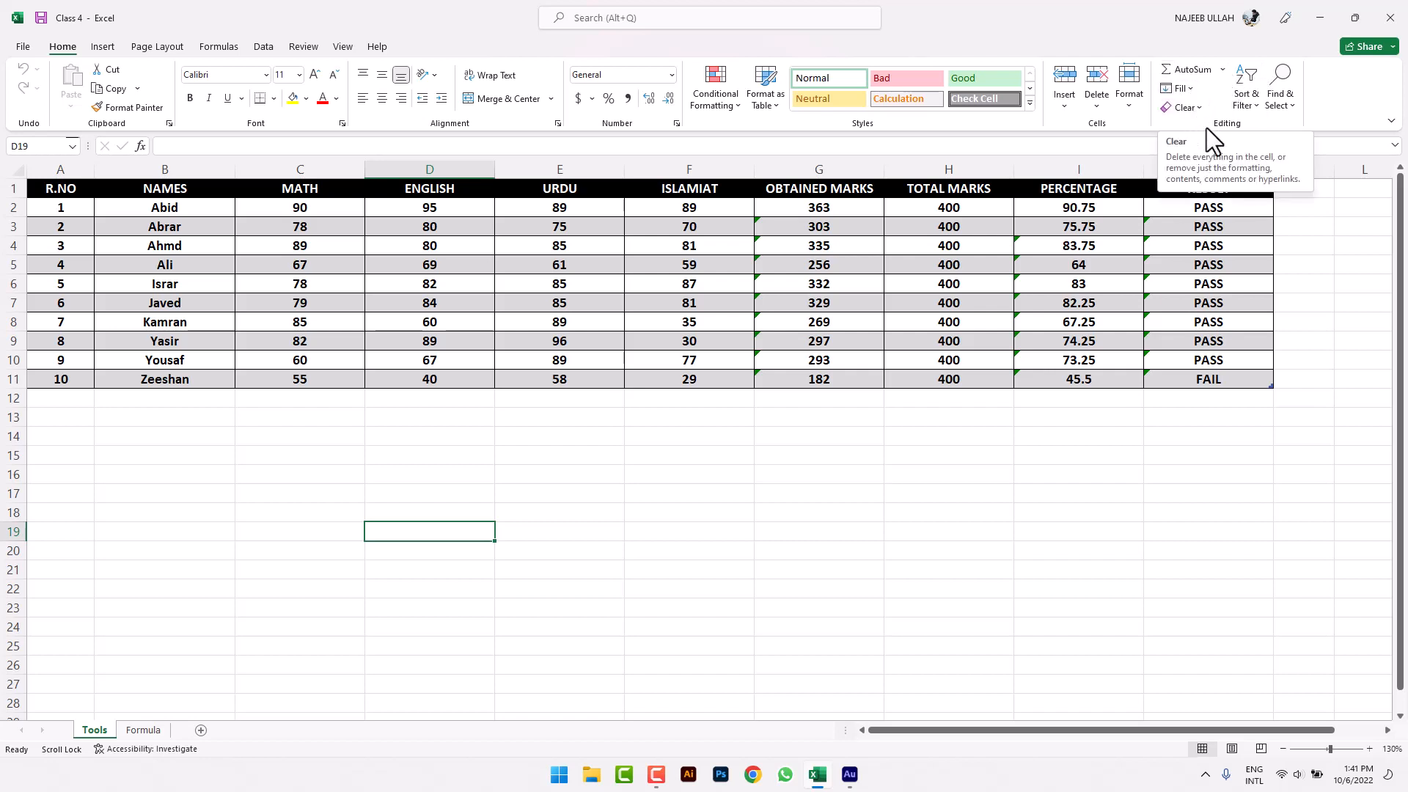
left_click(1247, 103)
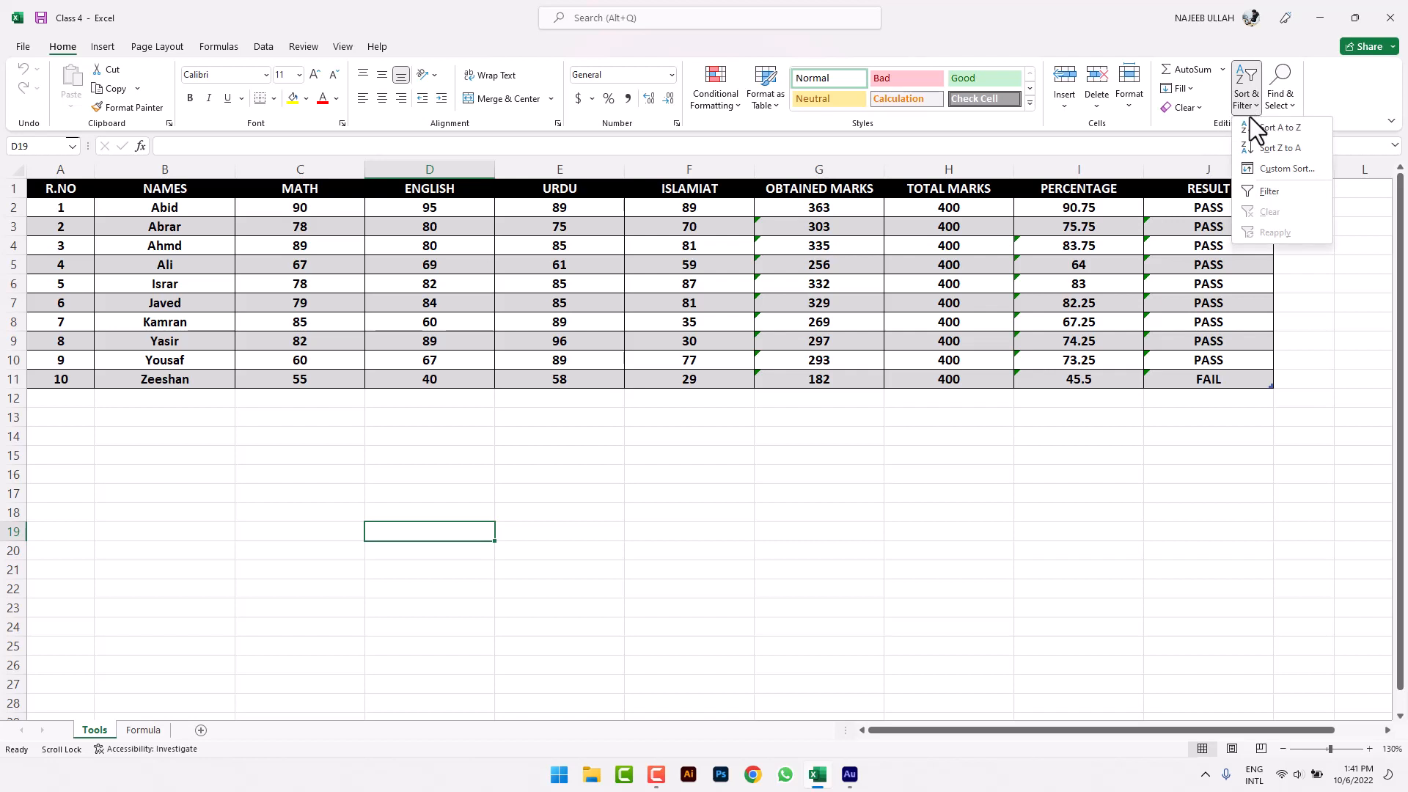
left_click(1231, 418)
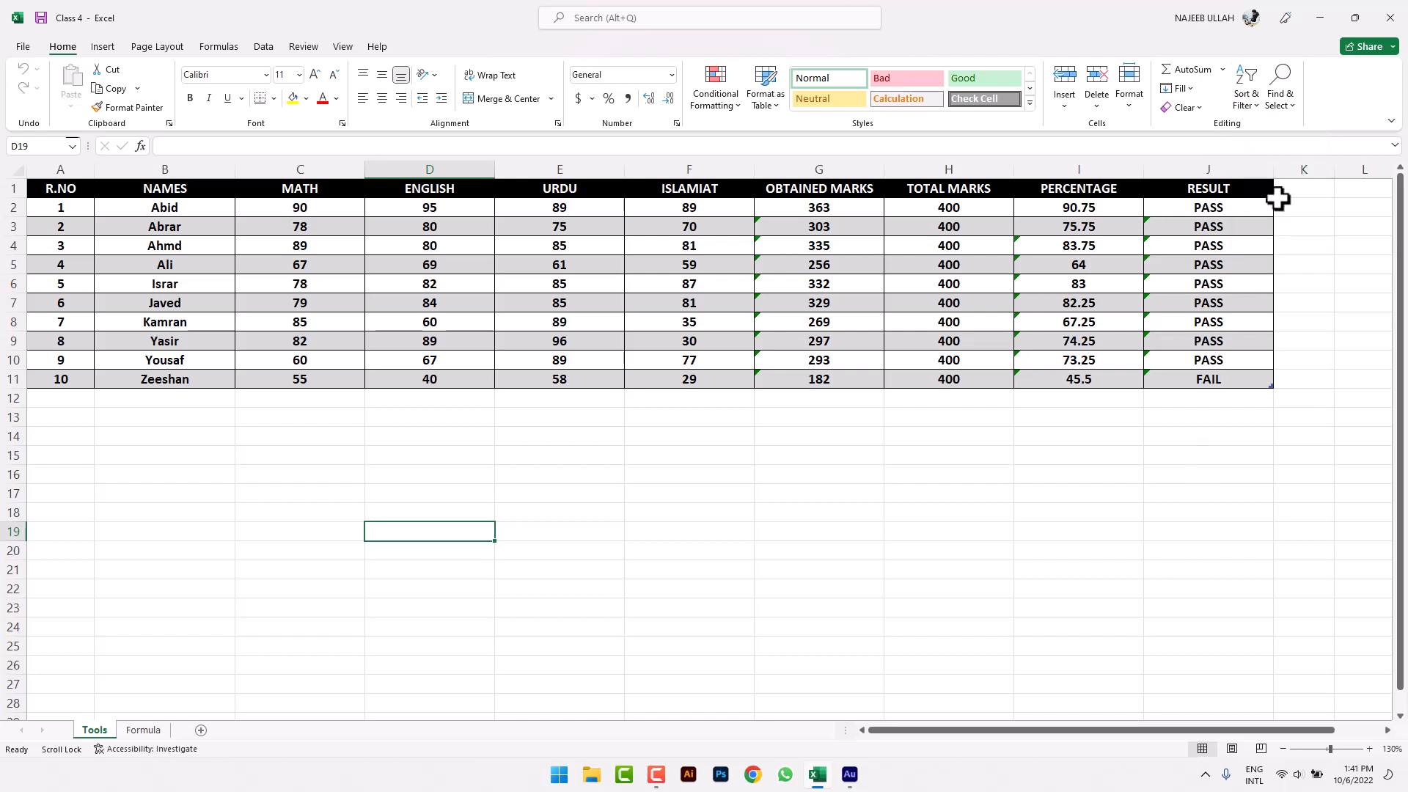
left_click(1292, 101)
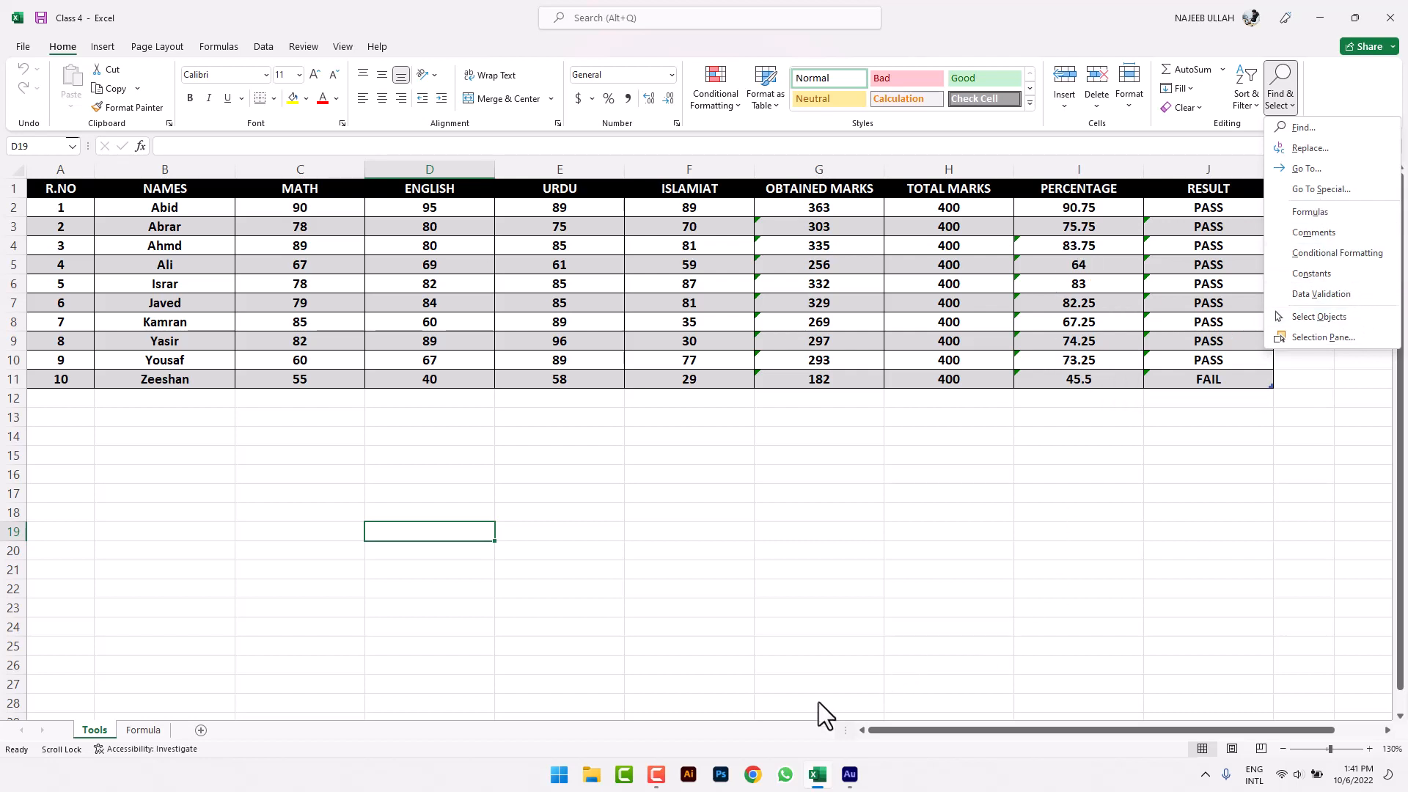
left_click(832, 605)
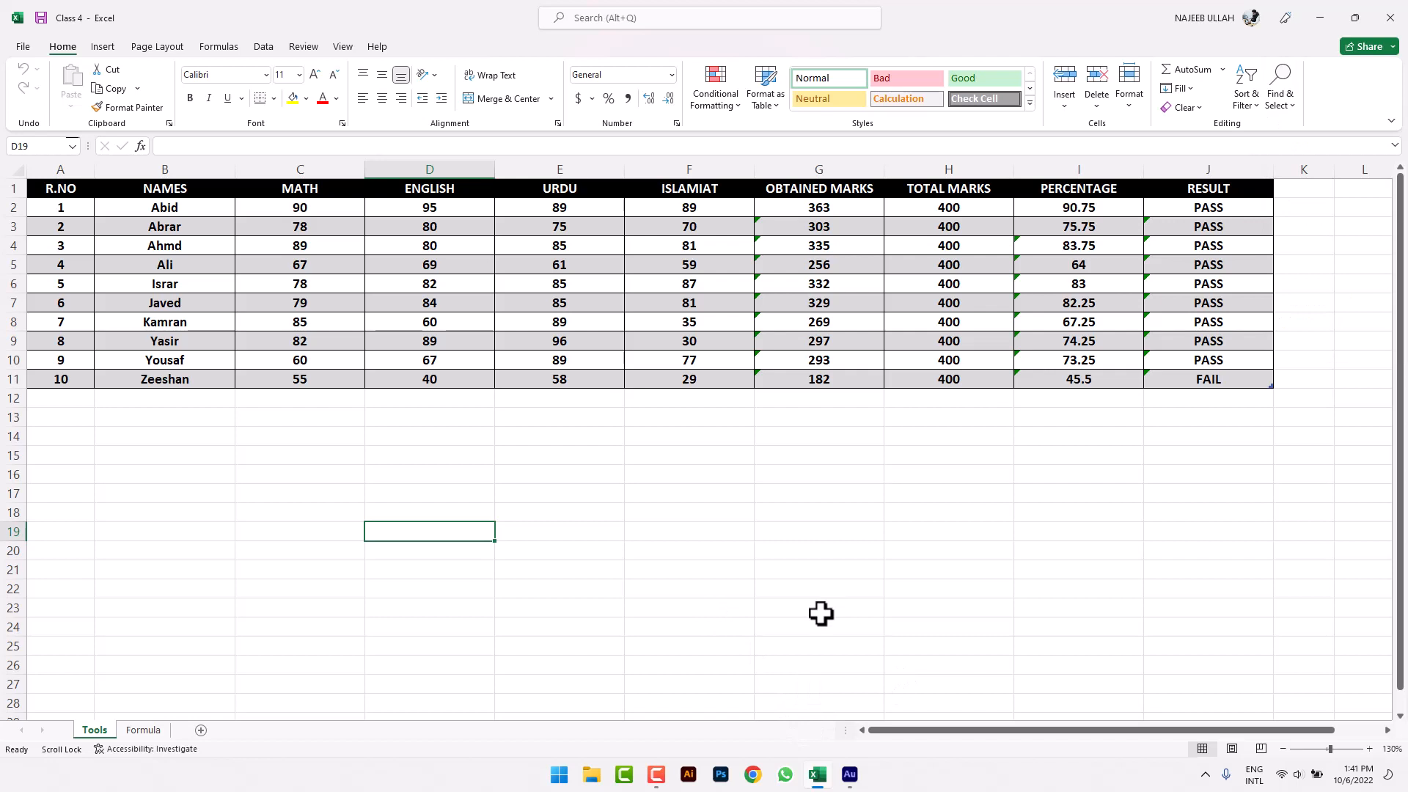
- Copy the Math mark 55 from C11 and choose C19 as the destination
left_click(697, 495)
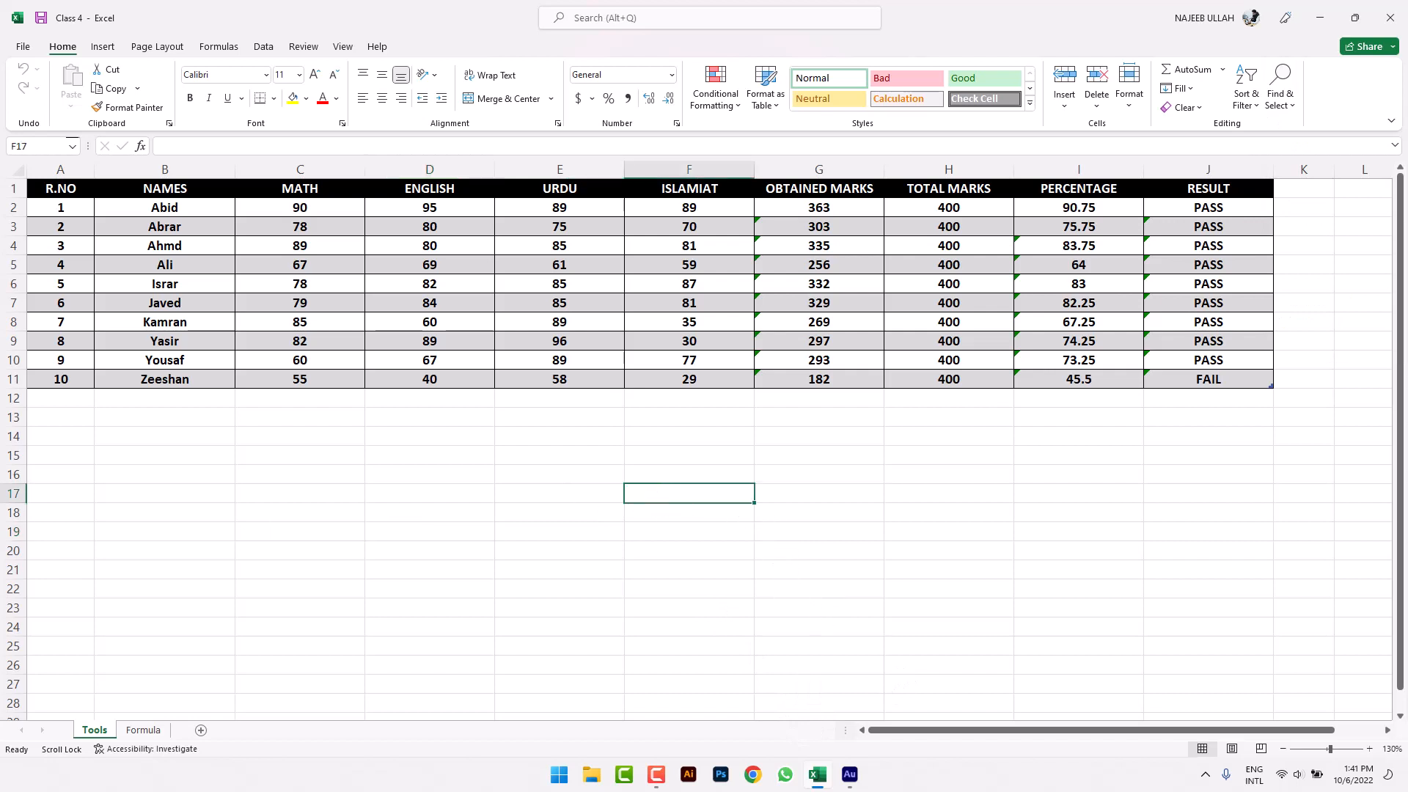
left_click(256, 473)
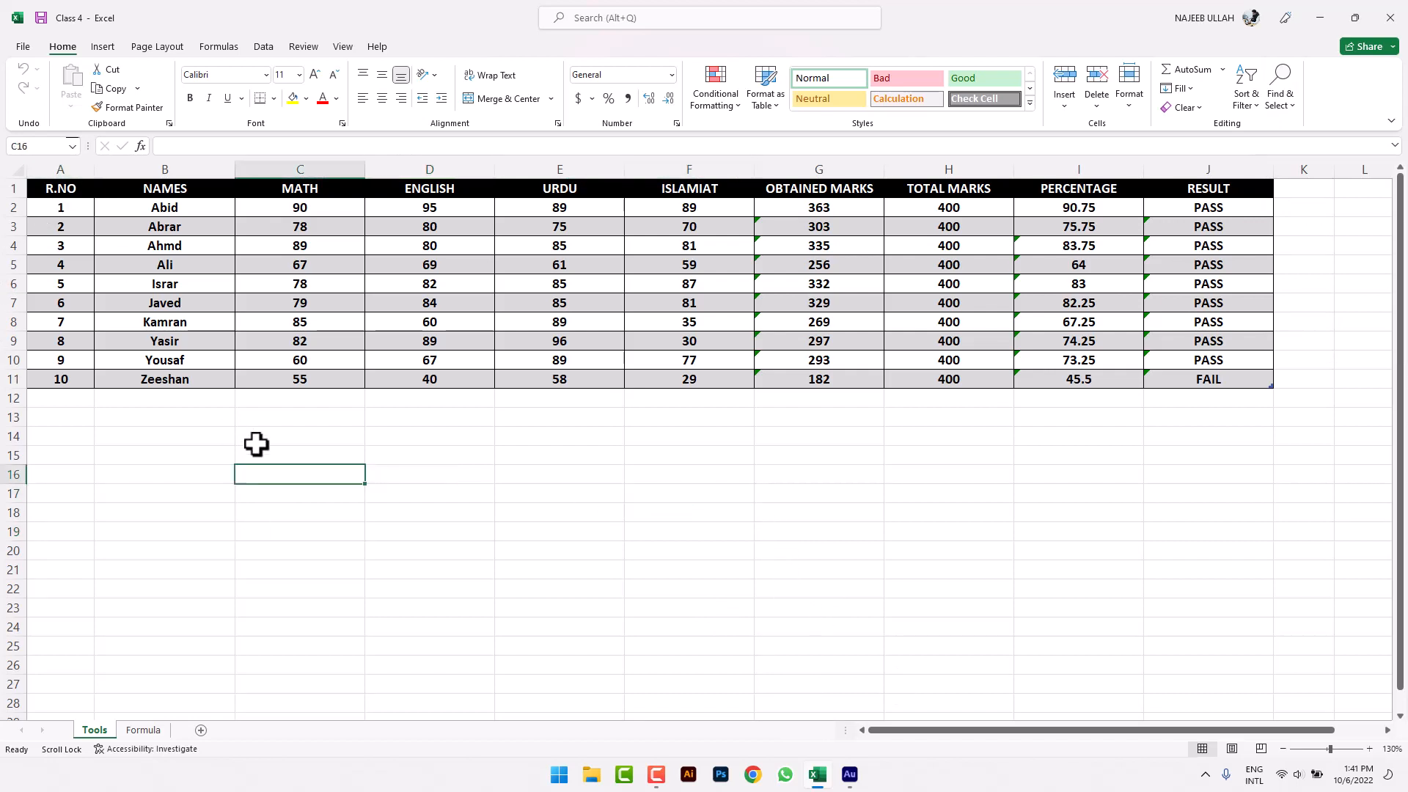
left_click(260, 381)
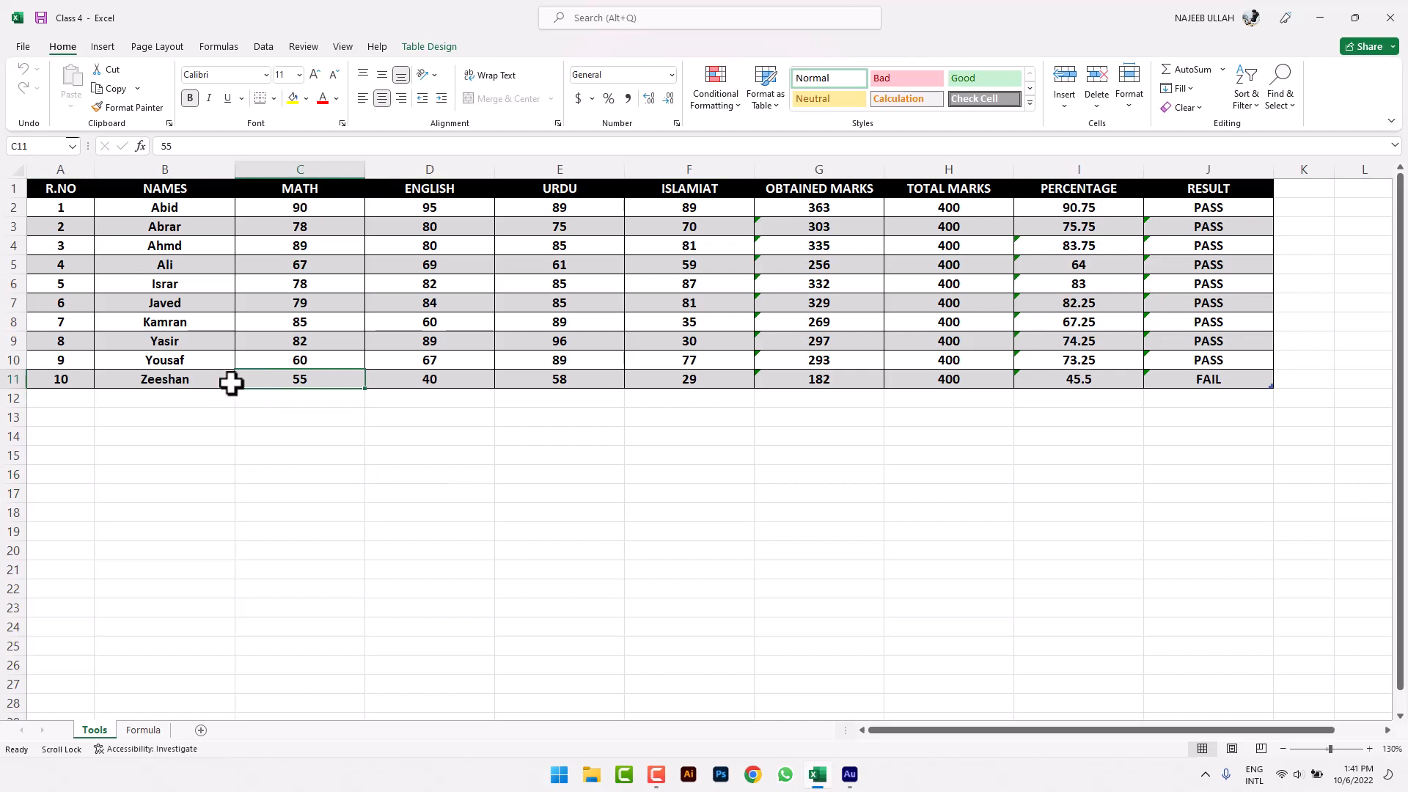
key("ctrl+c")
left_click(330, 530)
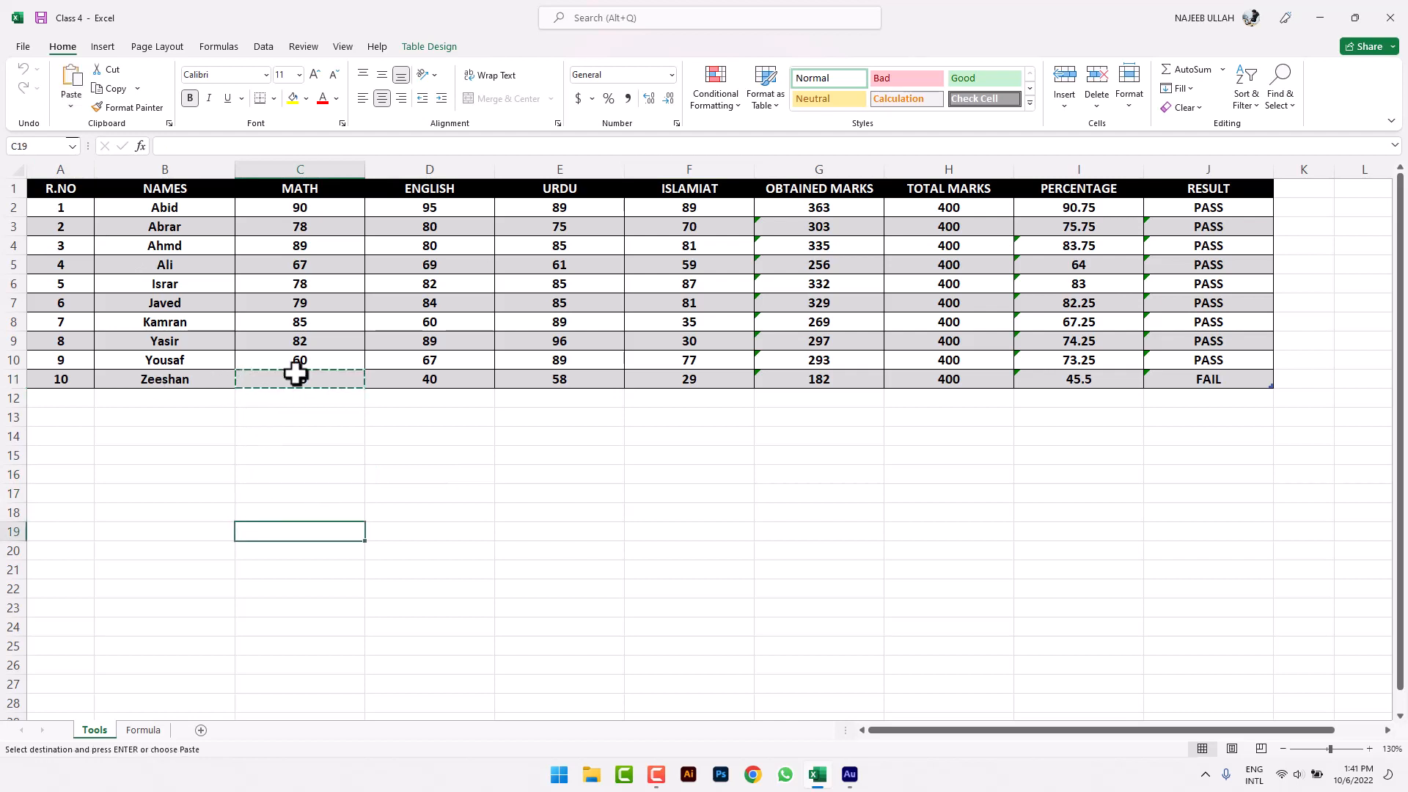
- Bring up Paste Special, cancel it without pasting, and compare the Paste and Find & Select menus
left_click(71, 107)
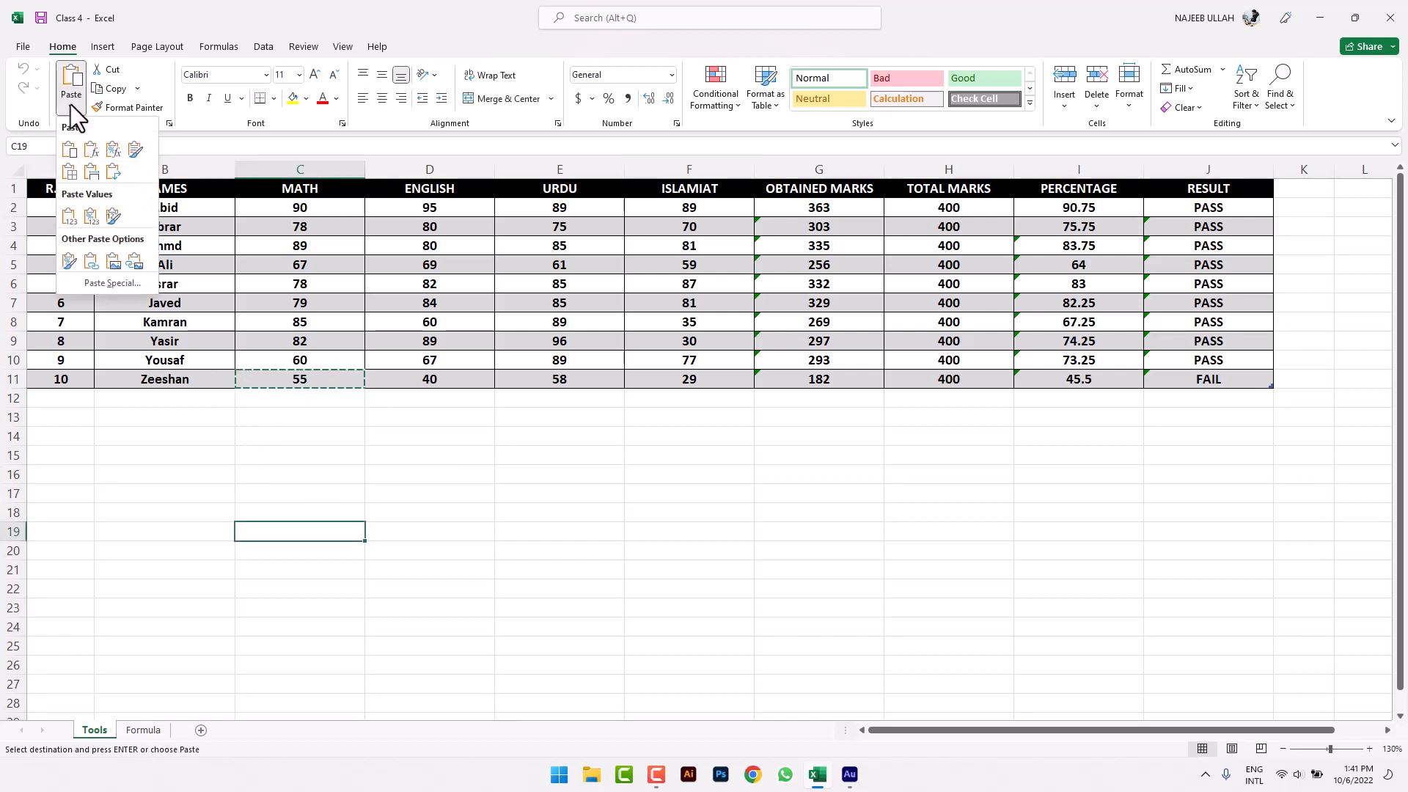
left_click(113, 286)
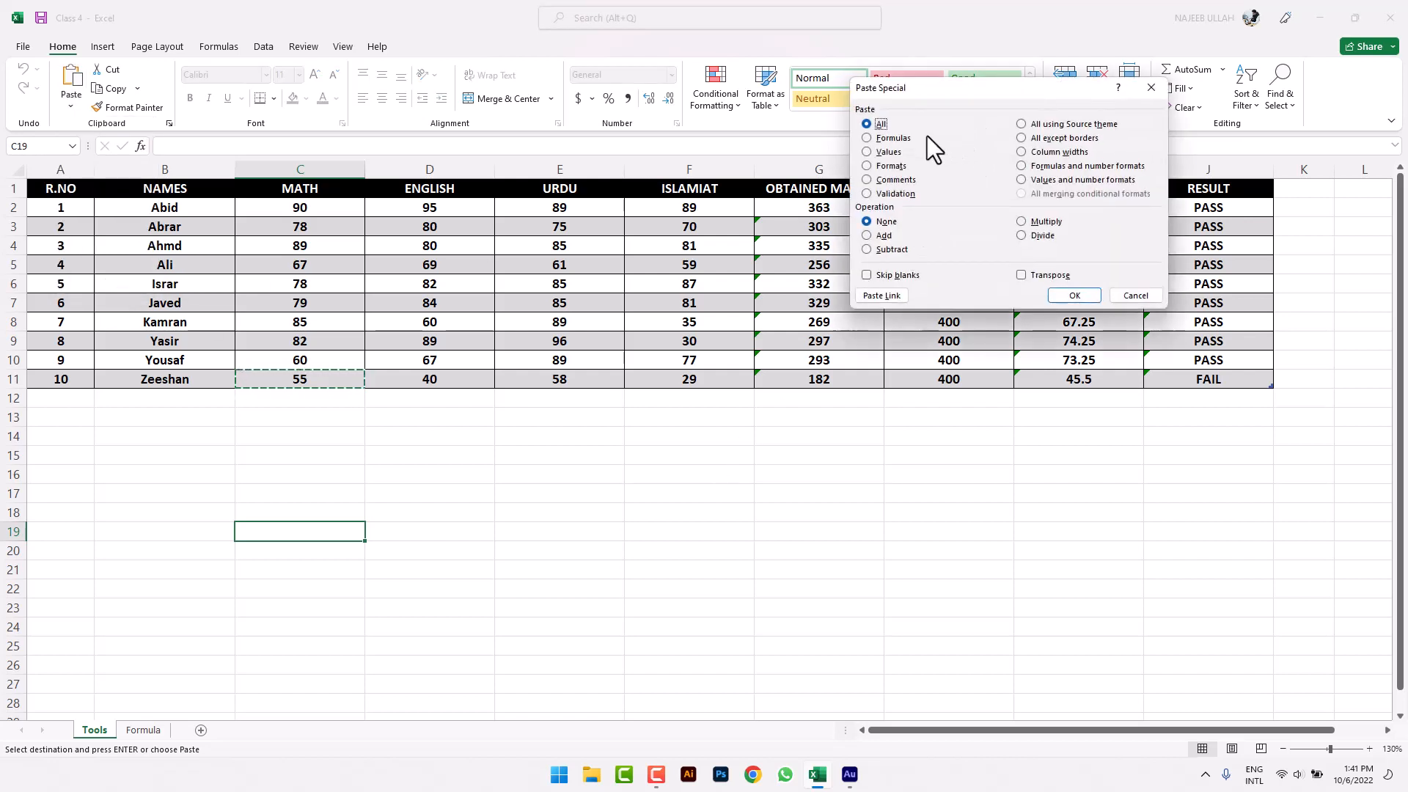
left_click(1141, 293)
left_click(1297, 110)
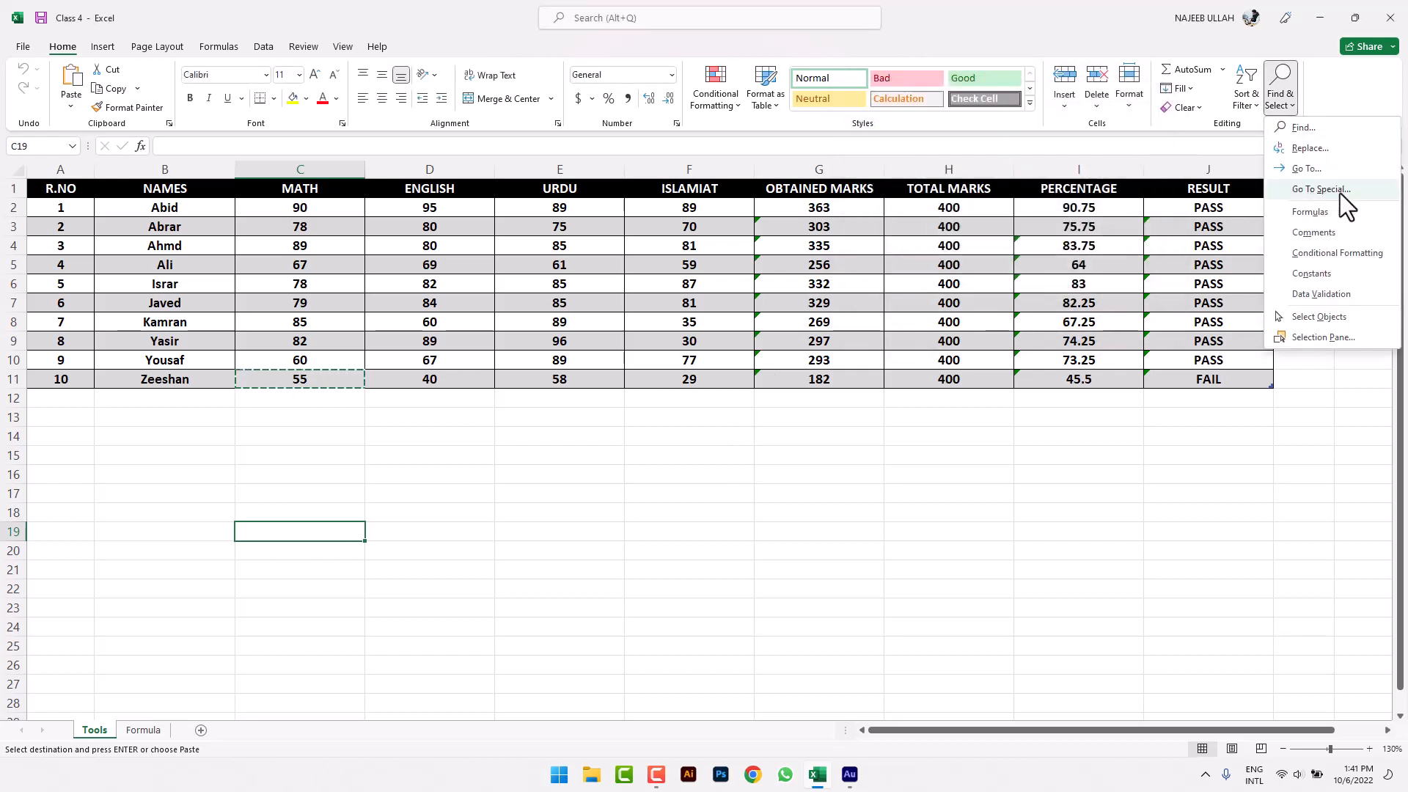
left_click(67, 107)
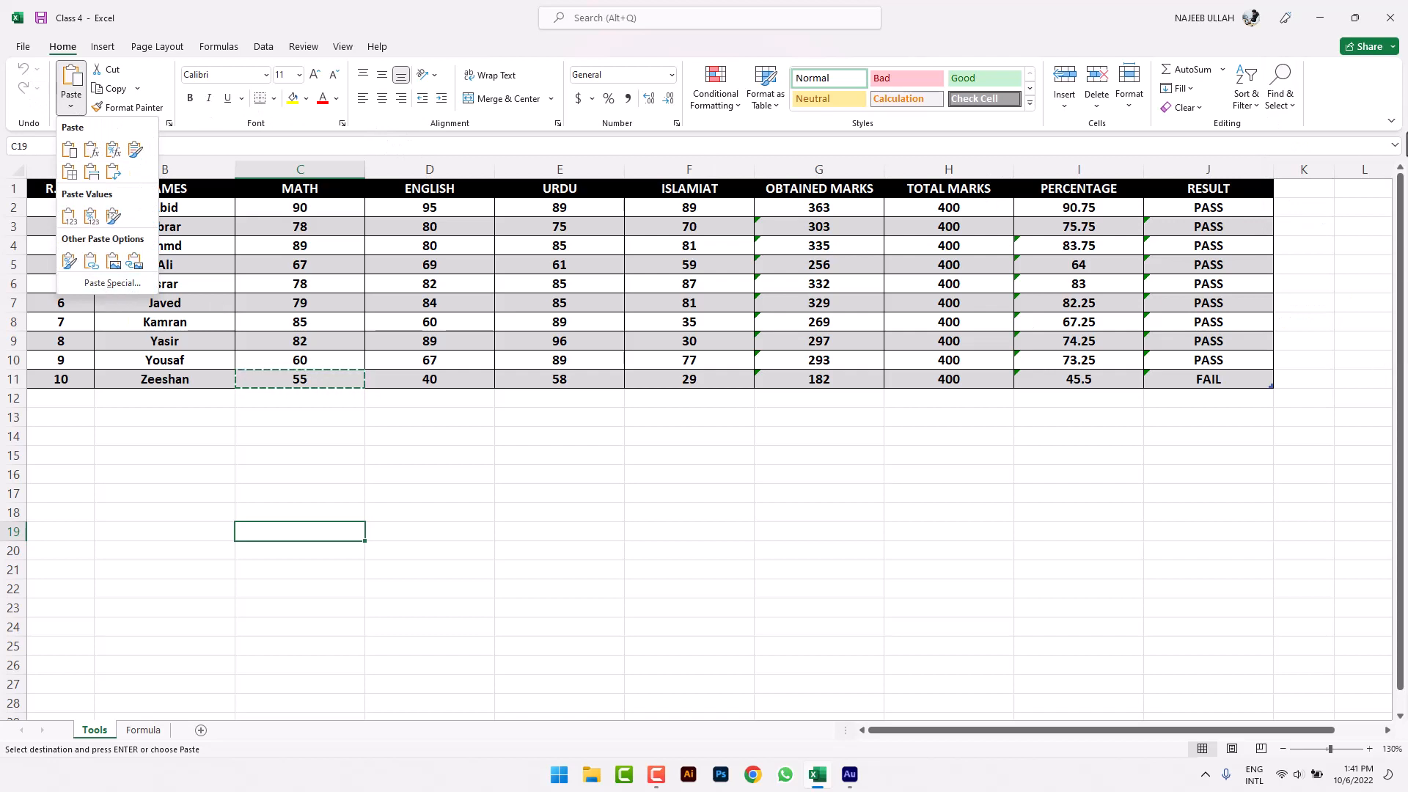
left_click(1280, 106)
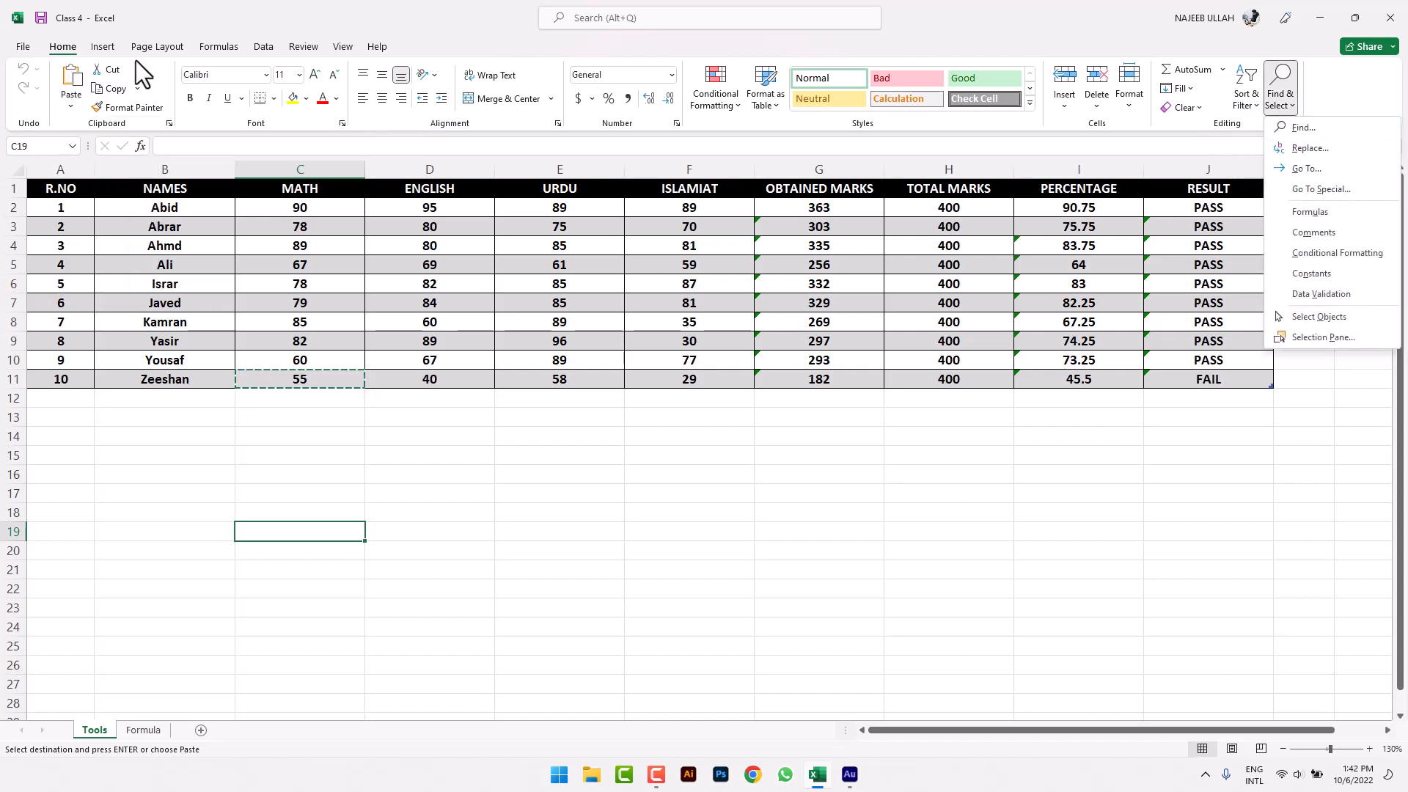
left_click(79, 104)
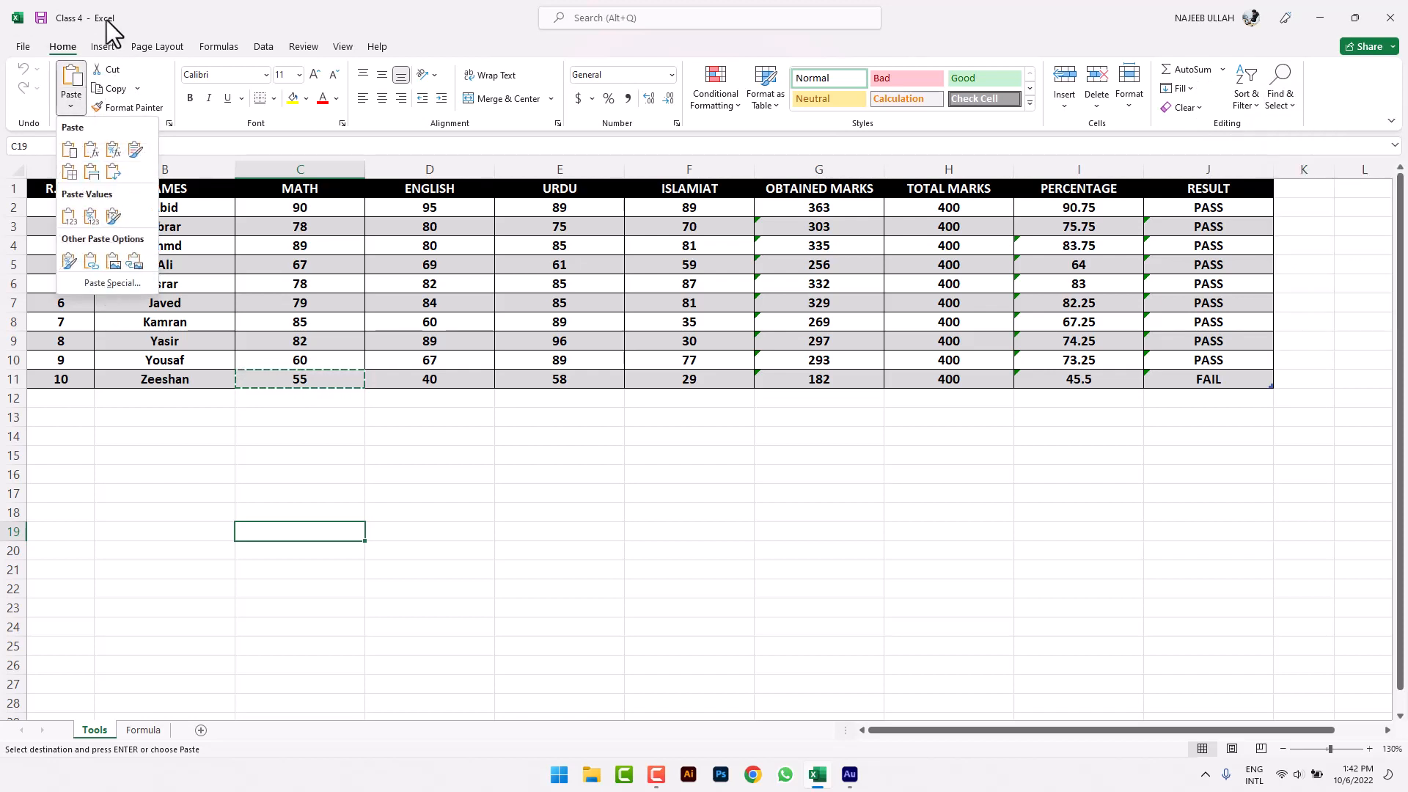
- Browse the Insert and Page Layout ribbons, then return to Home
left_click(107, 47)
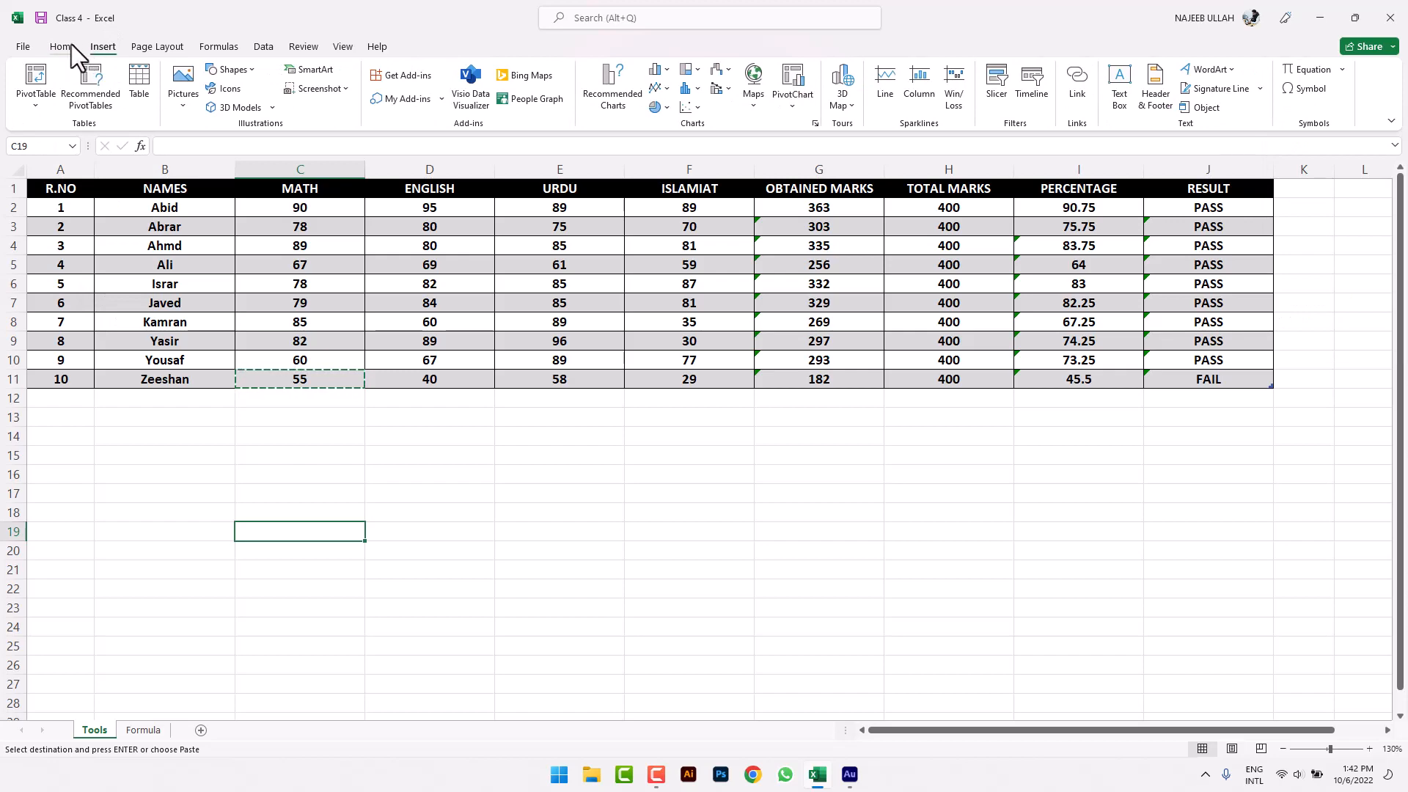
left_click(73, 48)
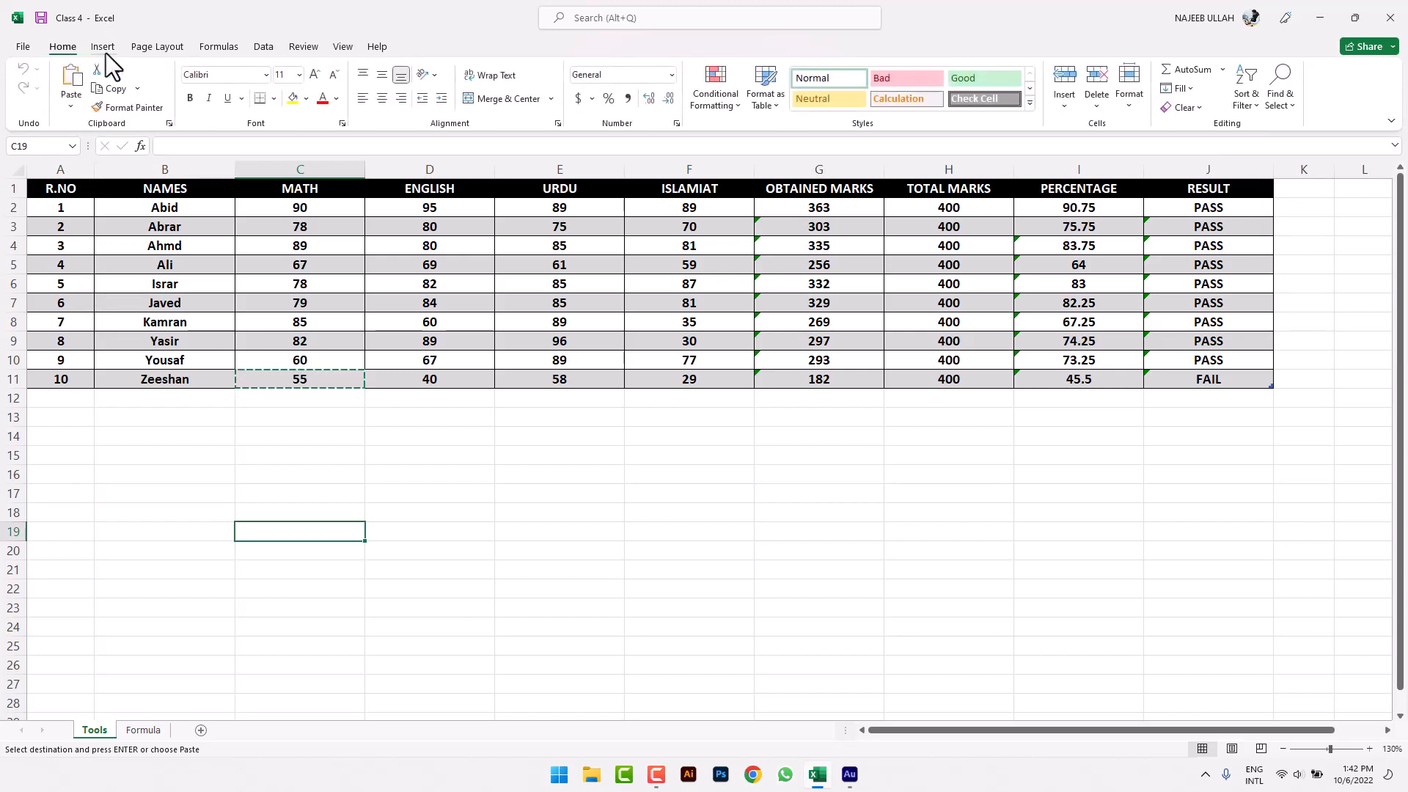
left_click(105, 48)
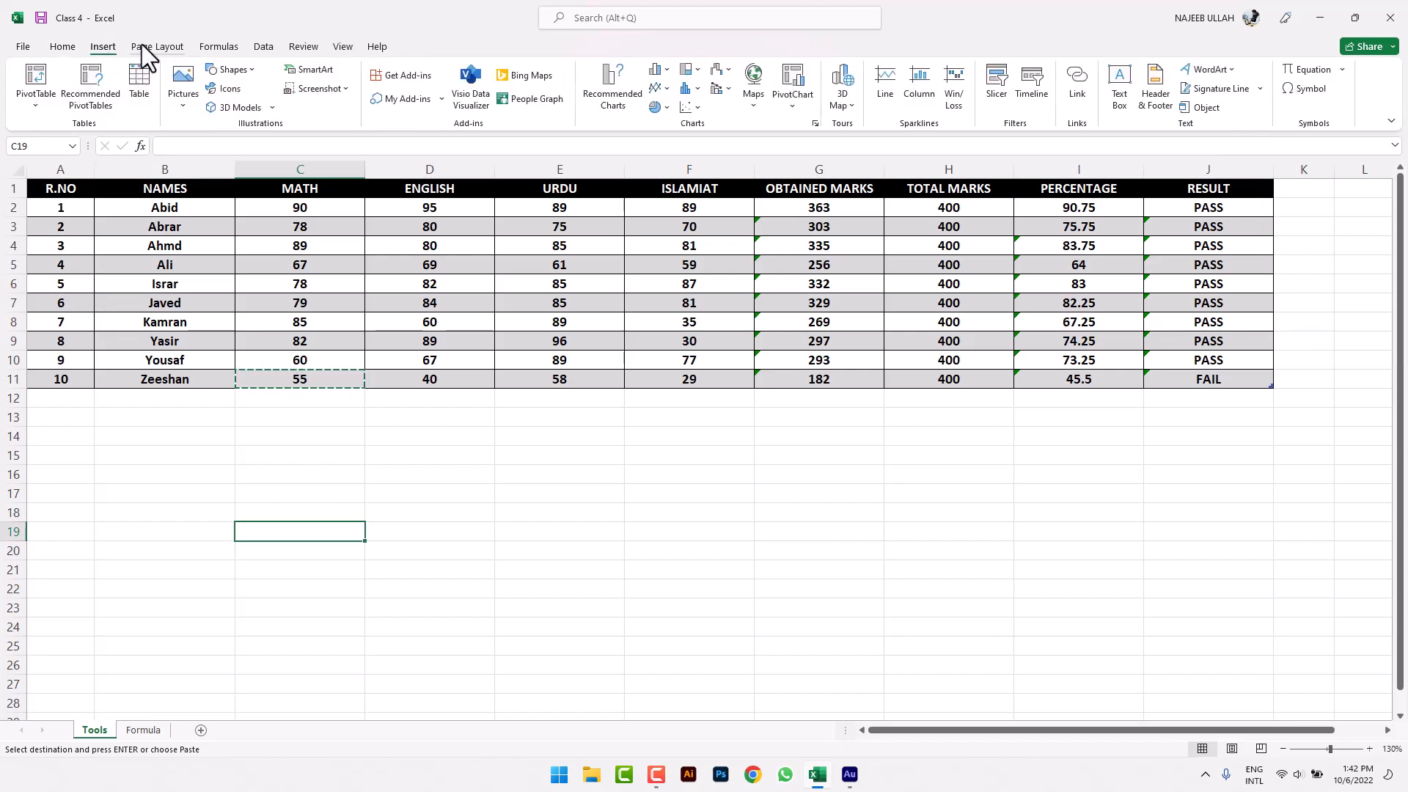
left_click(142, 47)
left_click(72, 47)
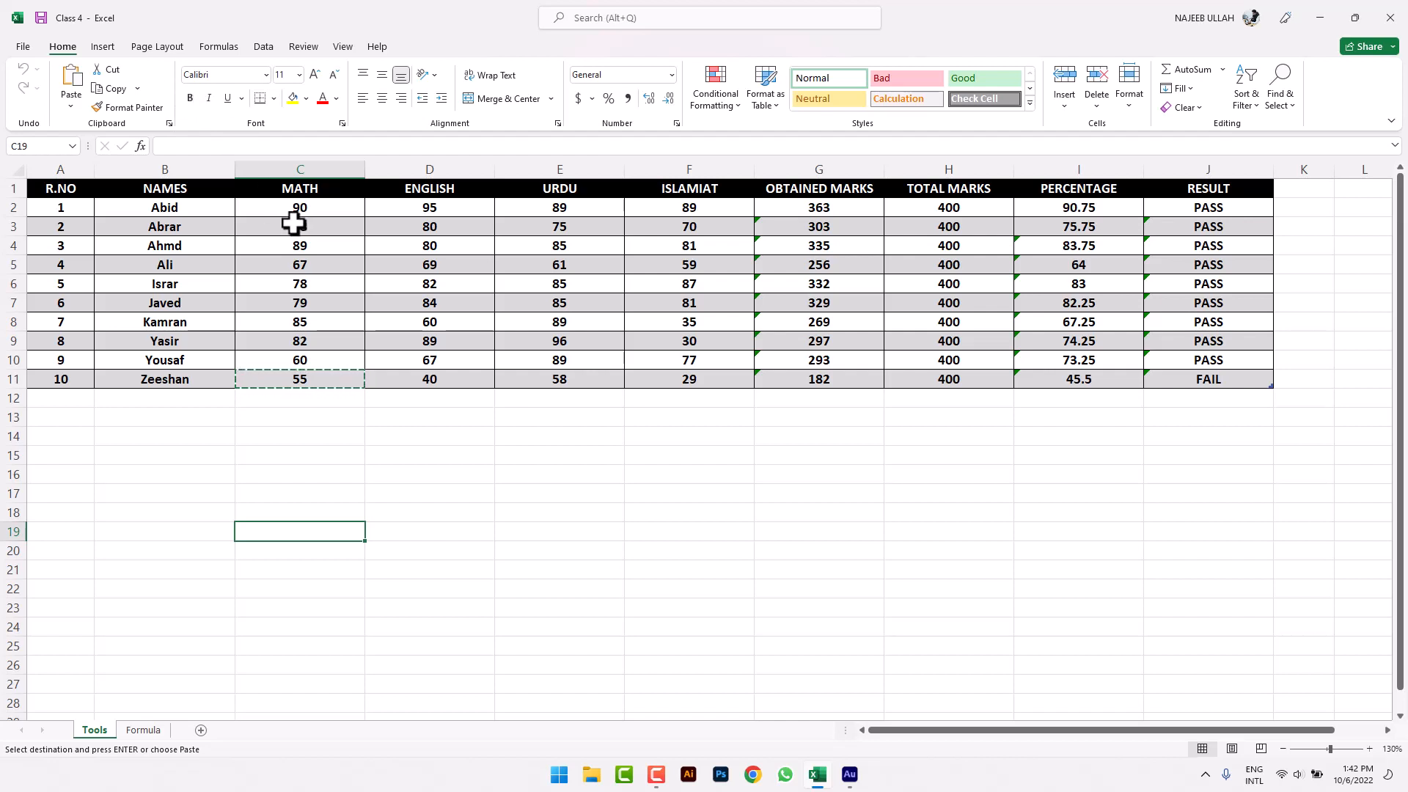
- Cancel the pending copy, select E15 and glance at the Format menu
left_click(579, 506)
key("Escape")
left_click(506, 462)
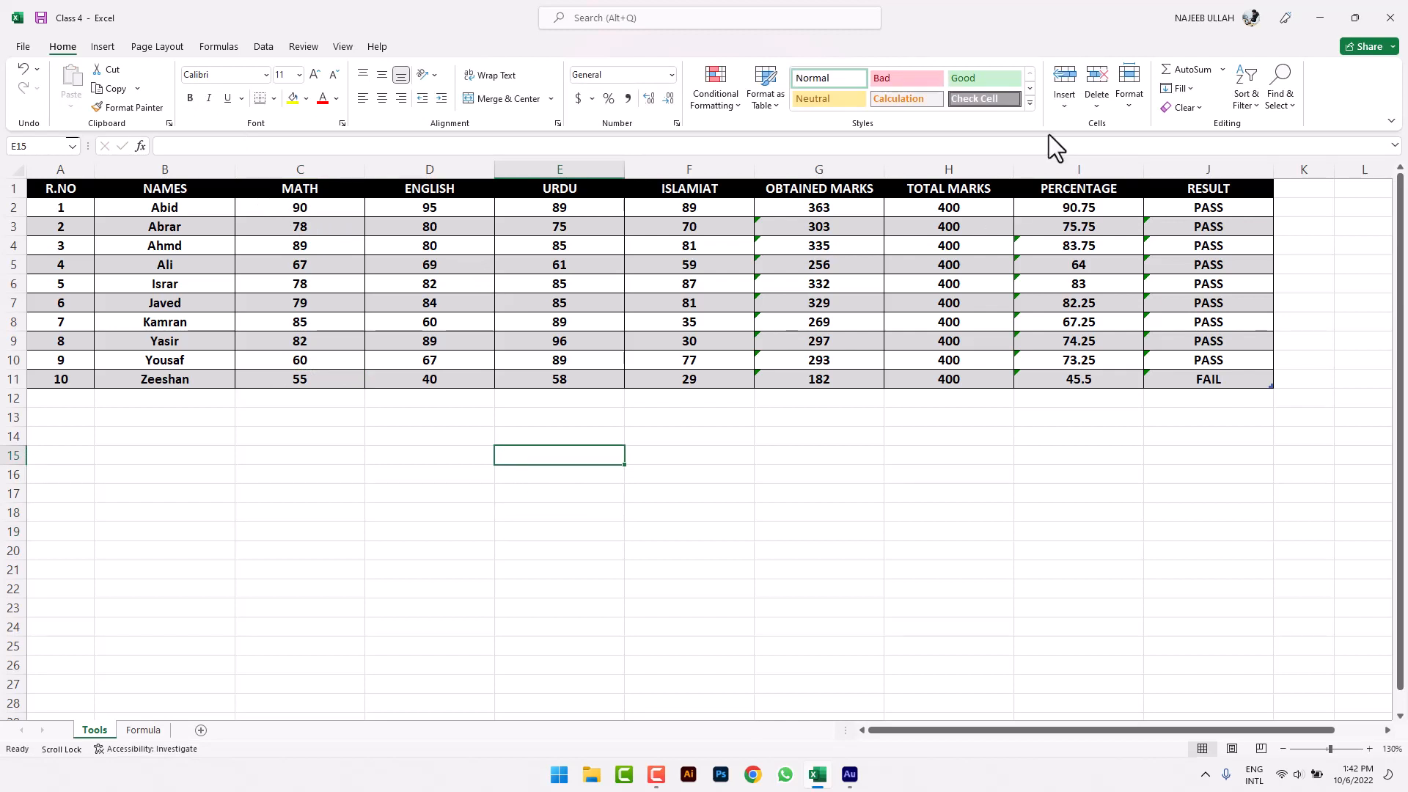
left_click(1135, 97)
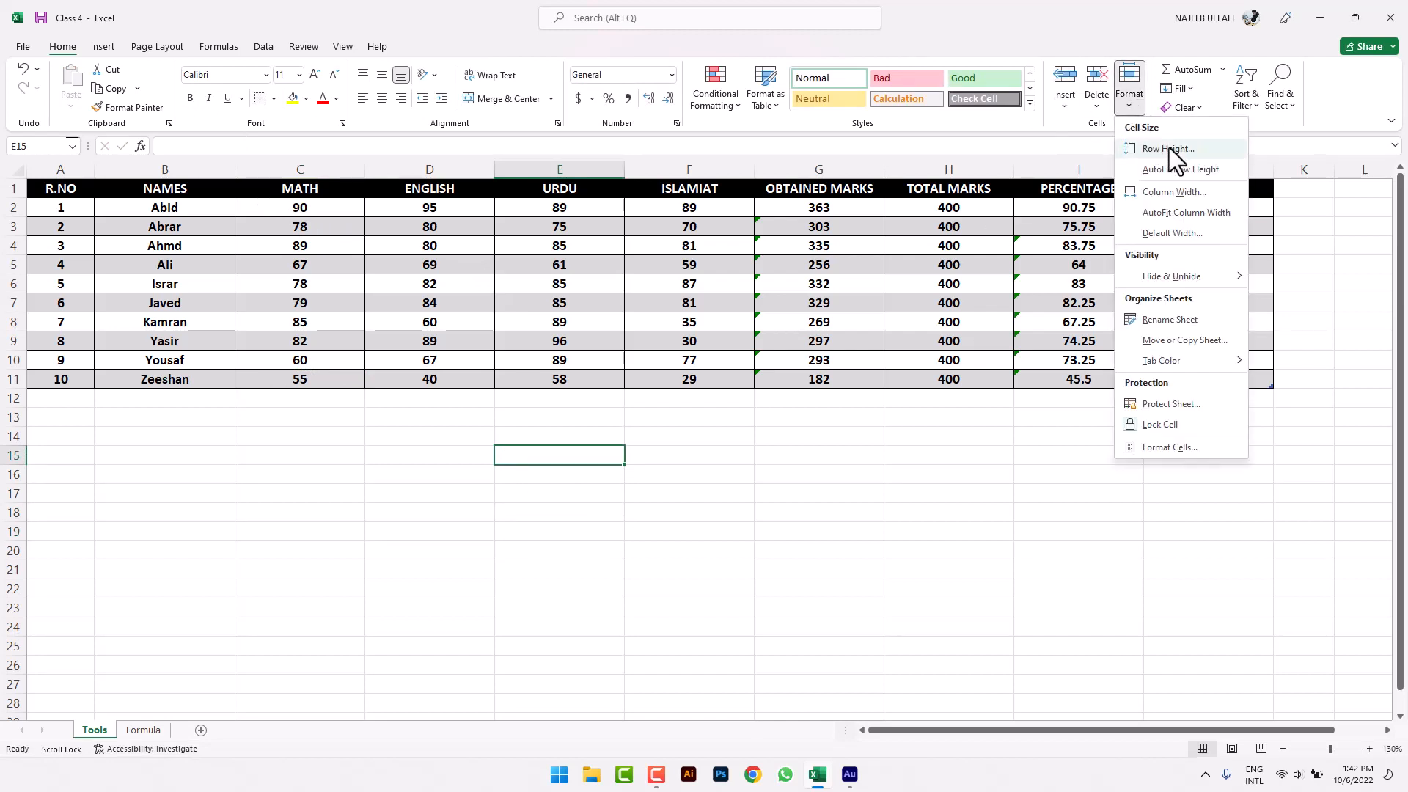
left_click(591, 473)
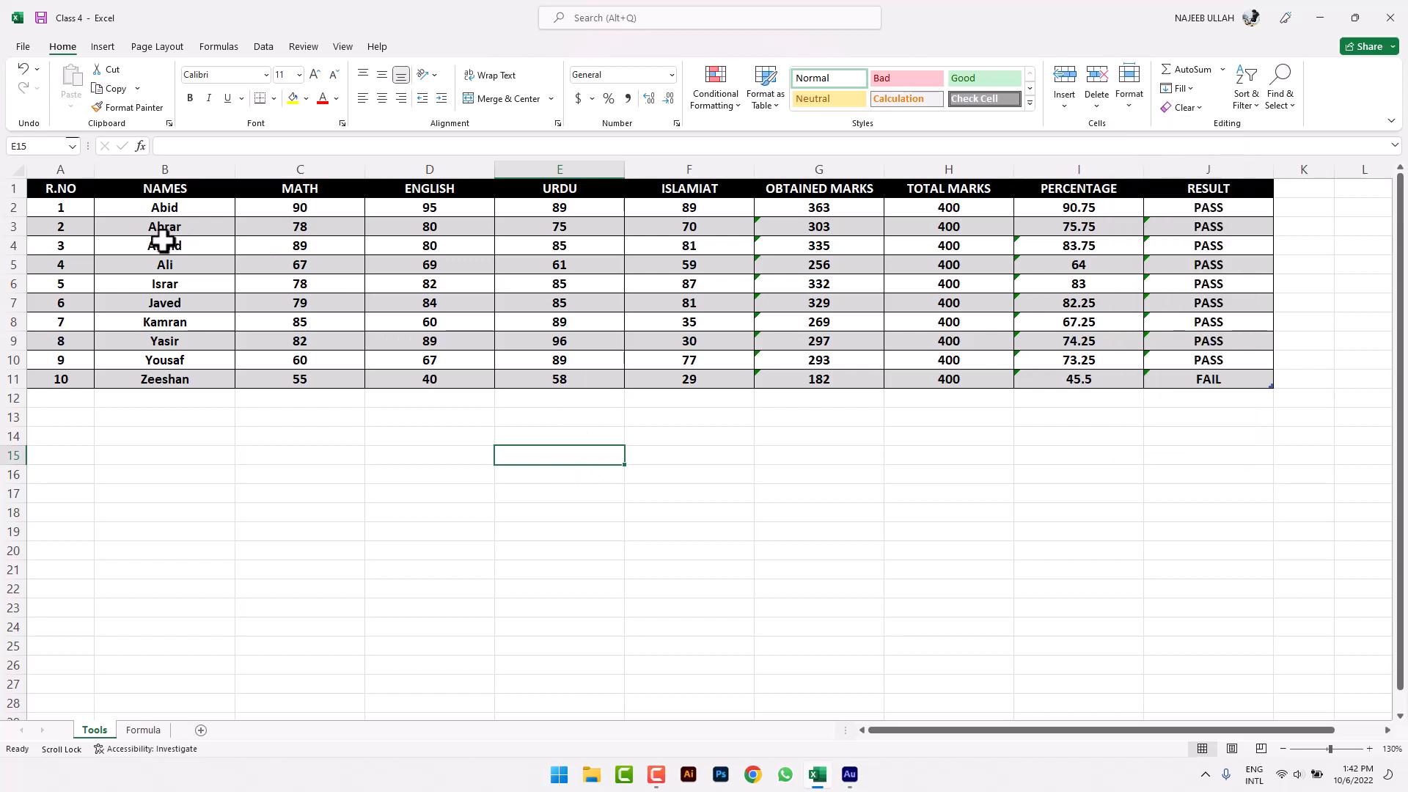
- Set rows 2–11 to a row height of 40
left_click_drag(82, 211, 71, 377)
left_click(1129, 102)
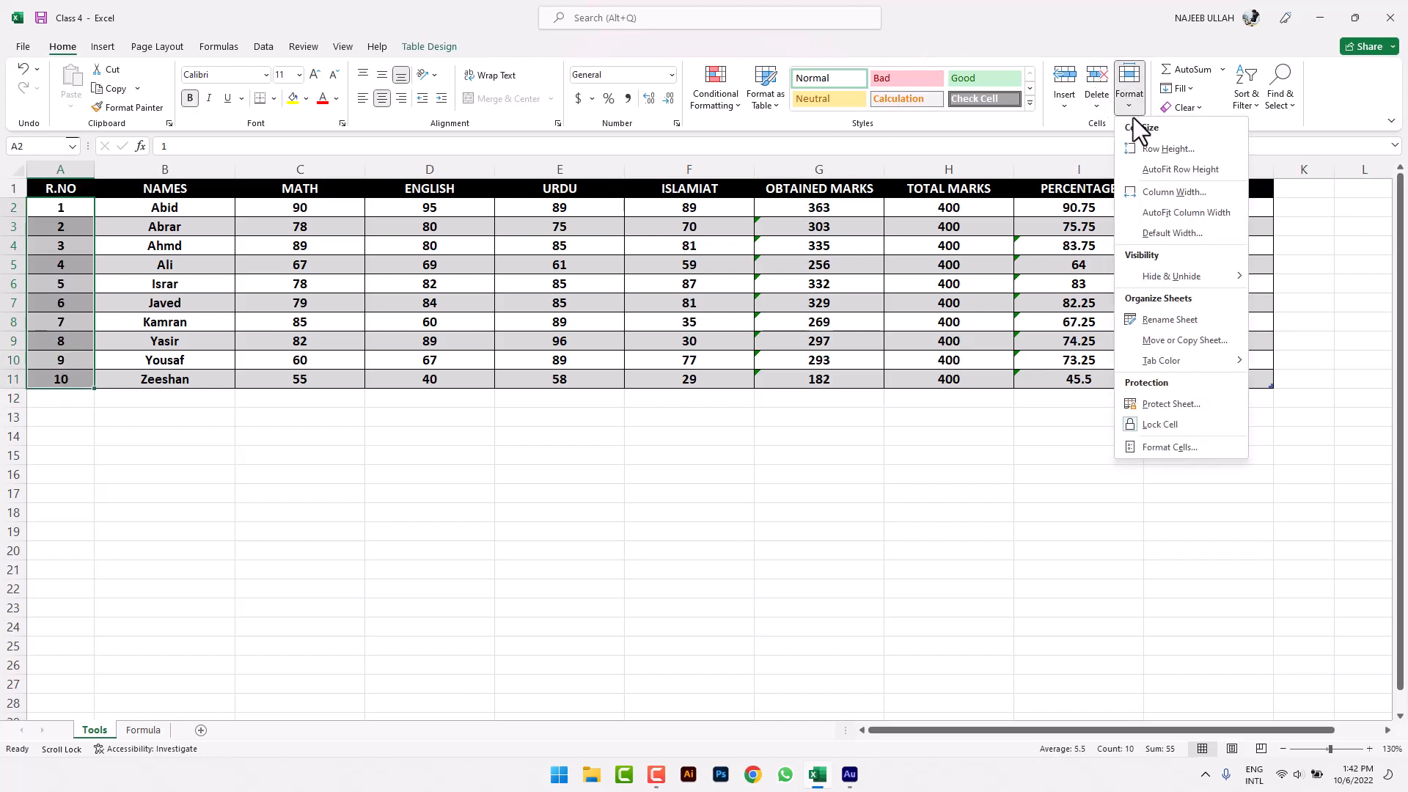
left_click(1142, 147)
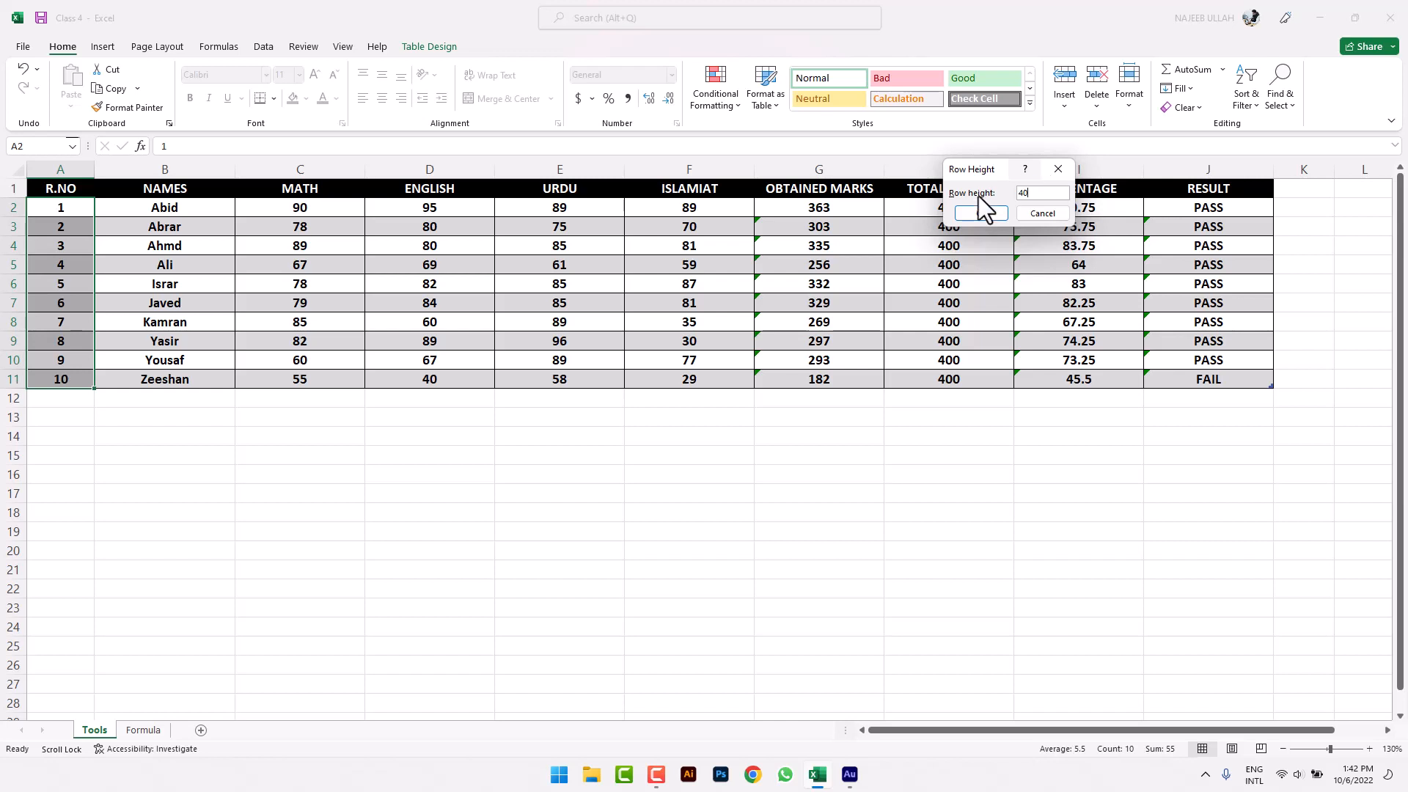
left_click(987, 213)
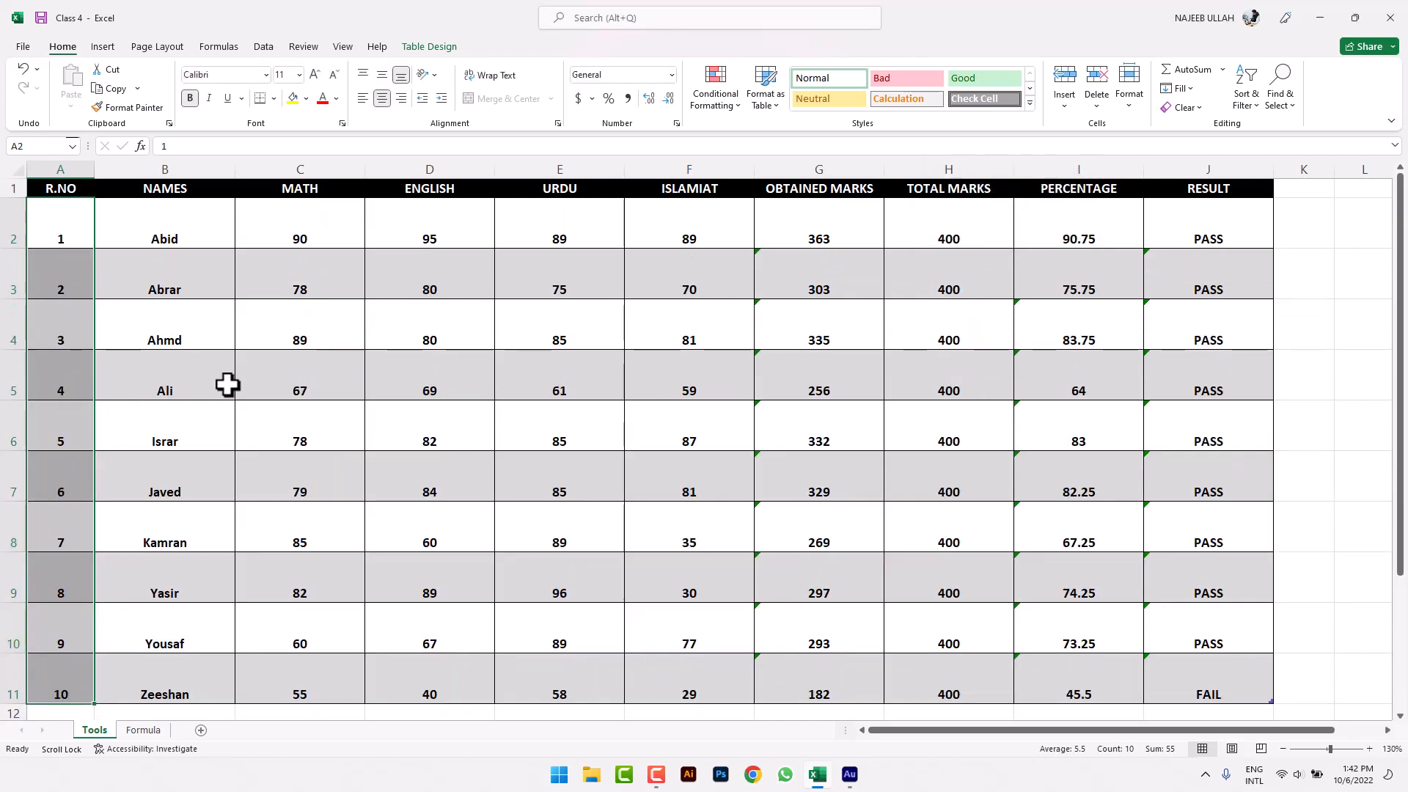
- AutoFit the row height of rows 2–11 back to their contents
key("ctrl+q")
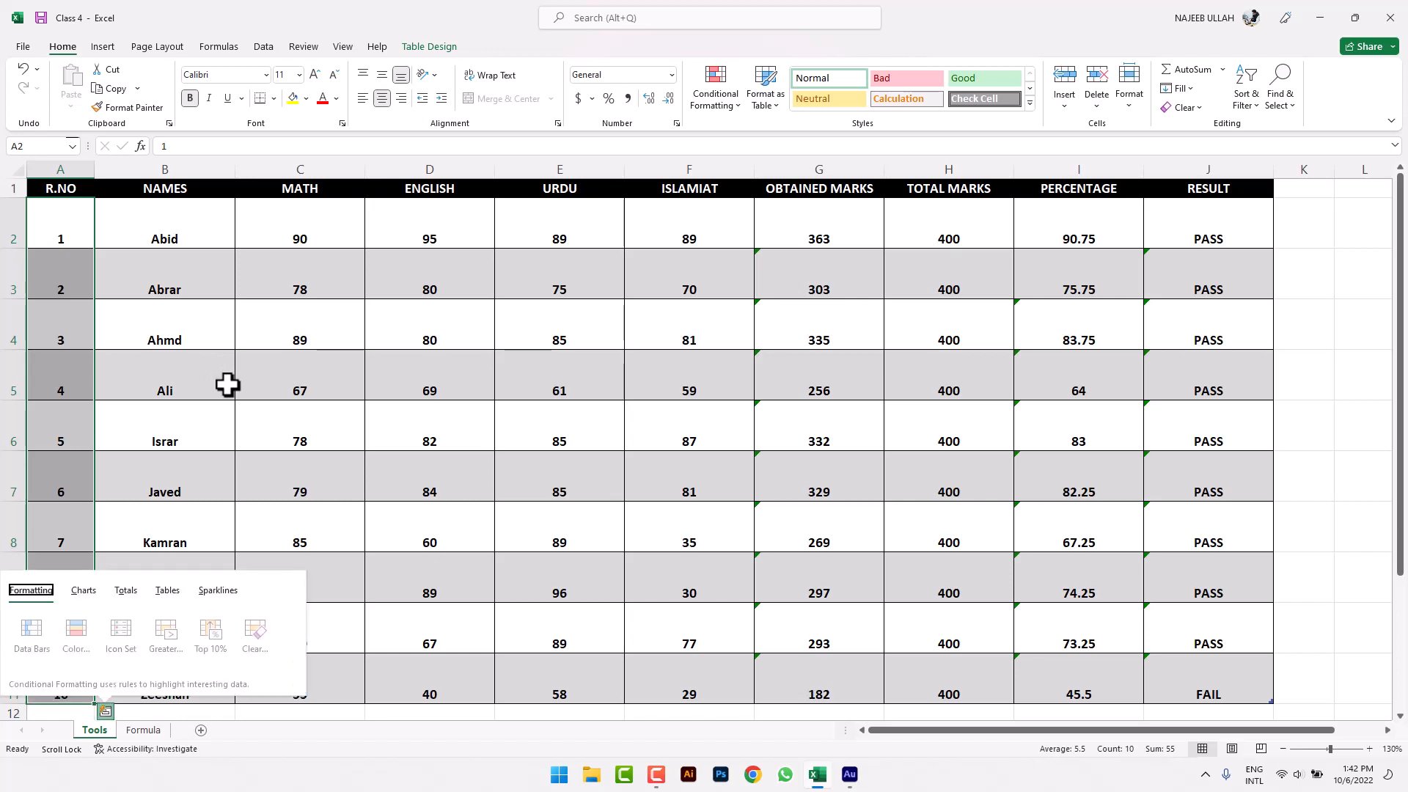
left_click(1130, 99)
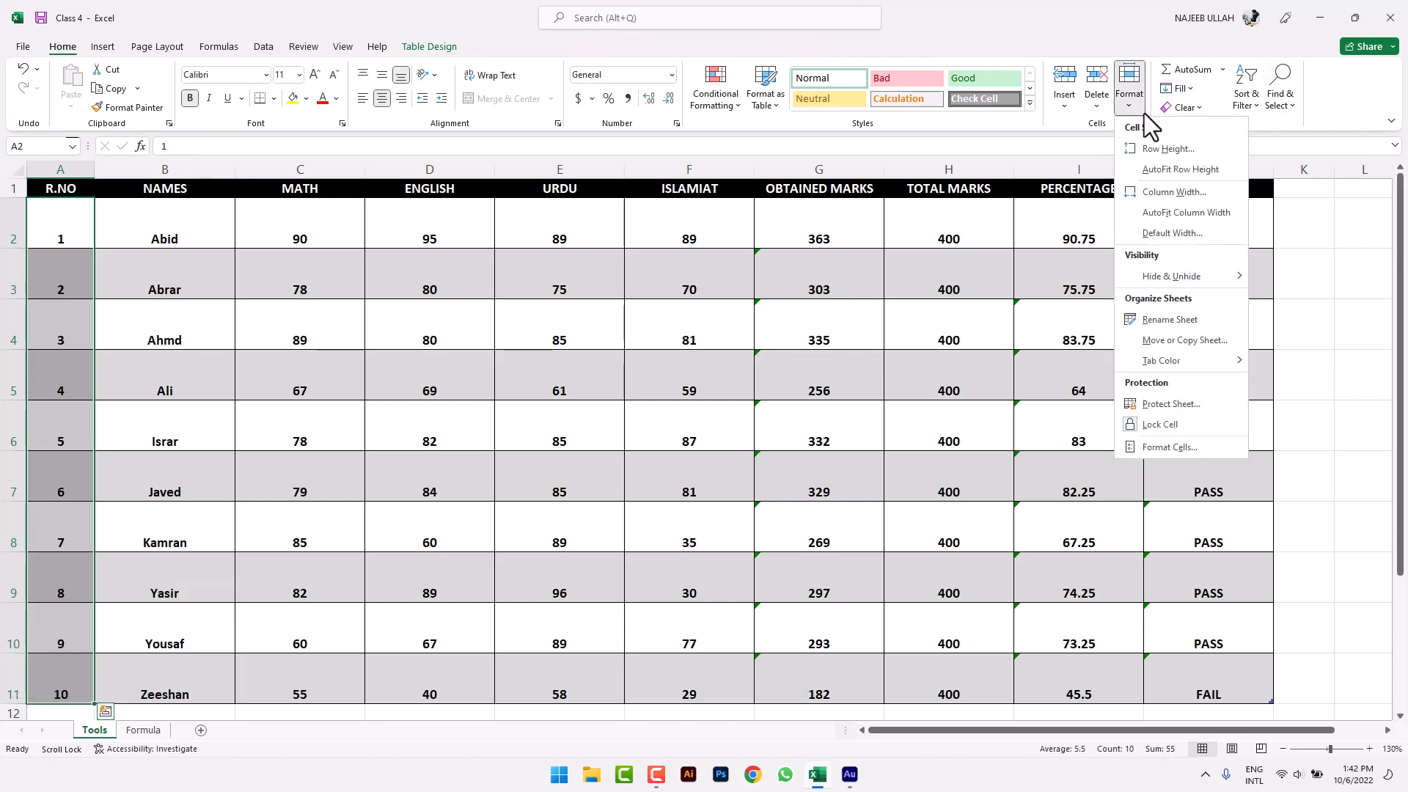
left_click(1194, 169)
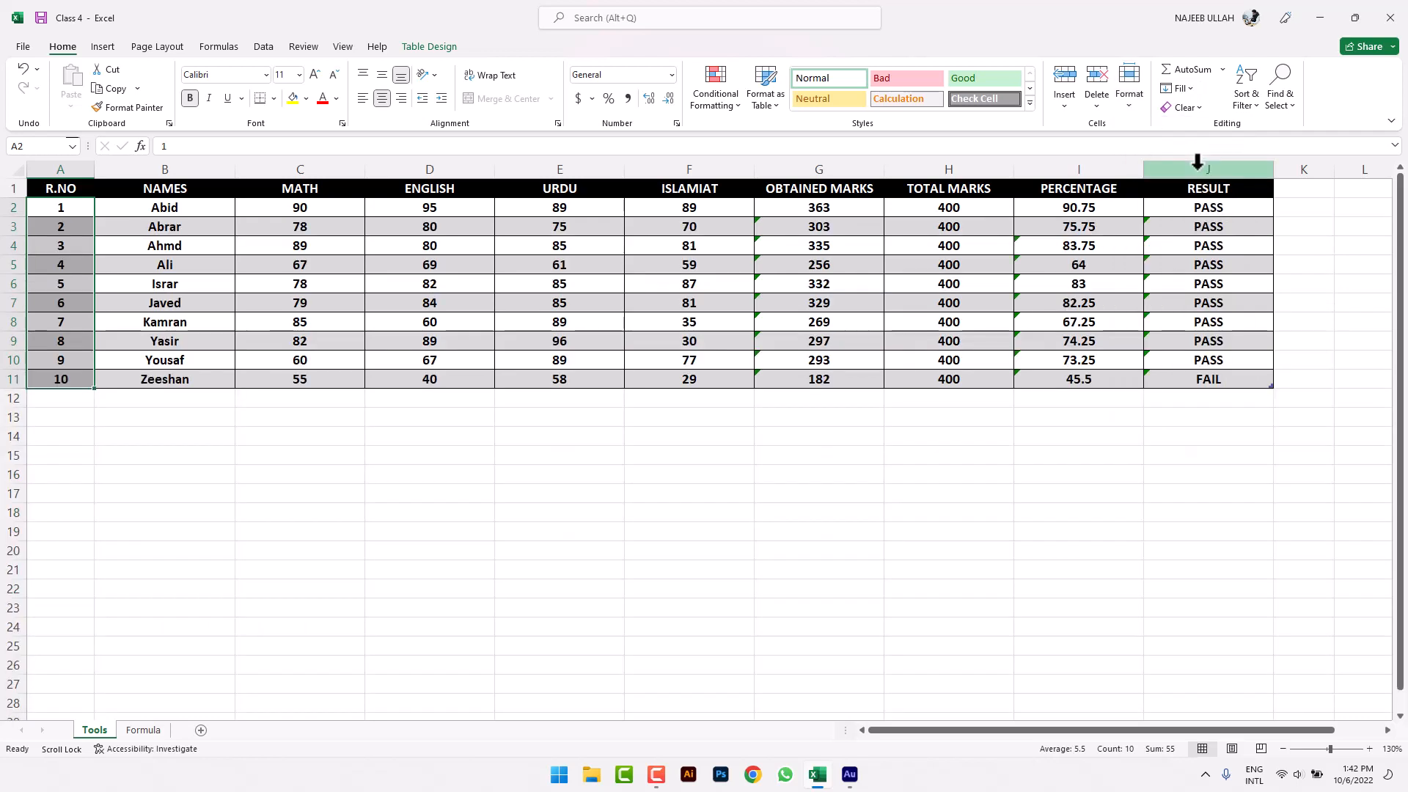
left_click(509, 583)
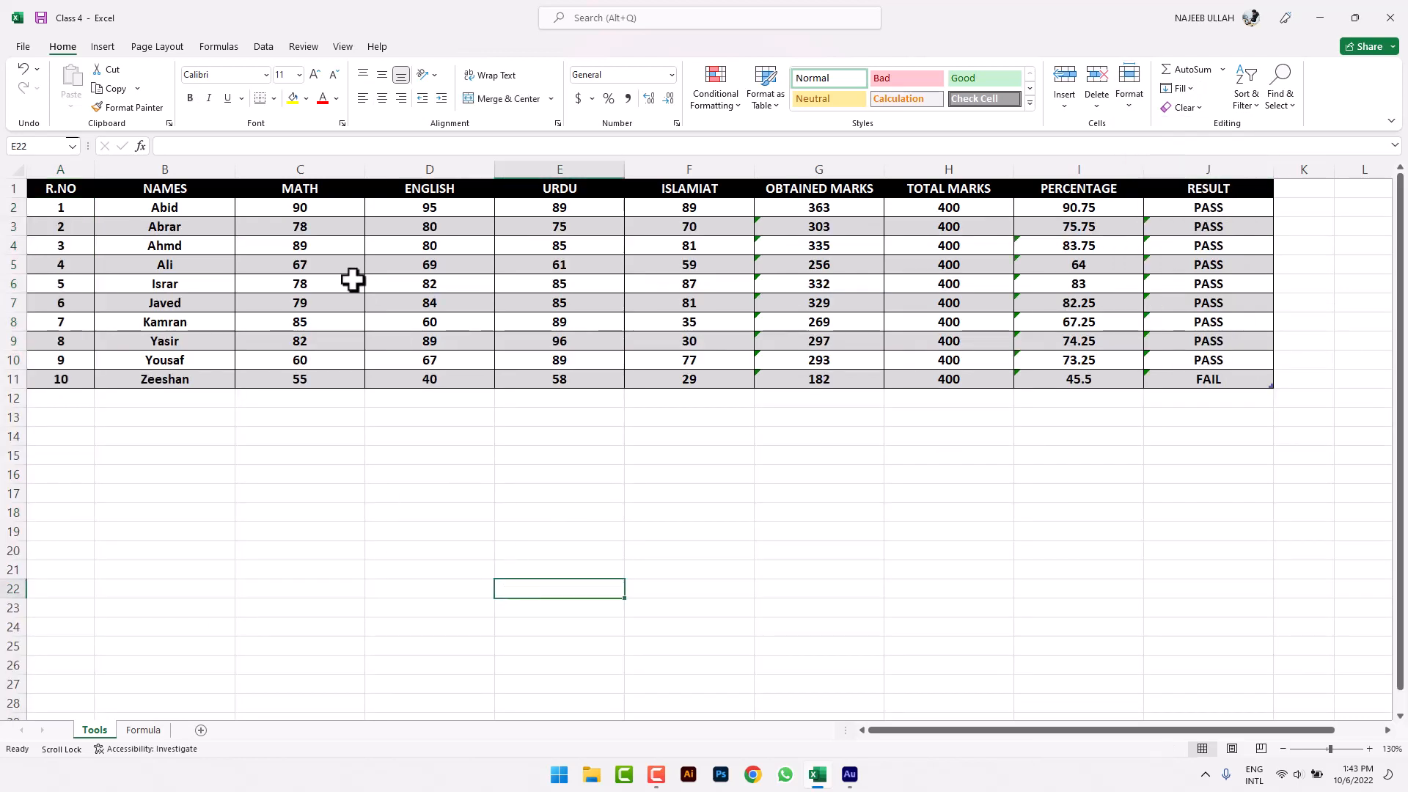
left_click(192, 166)
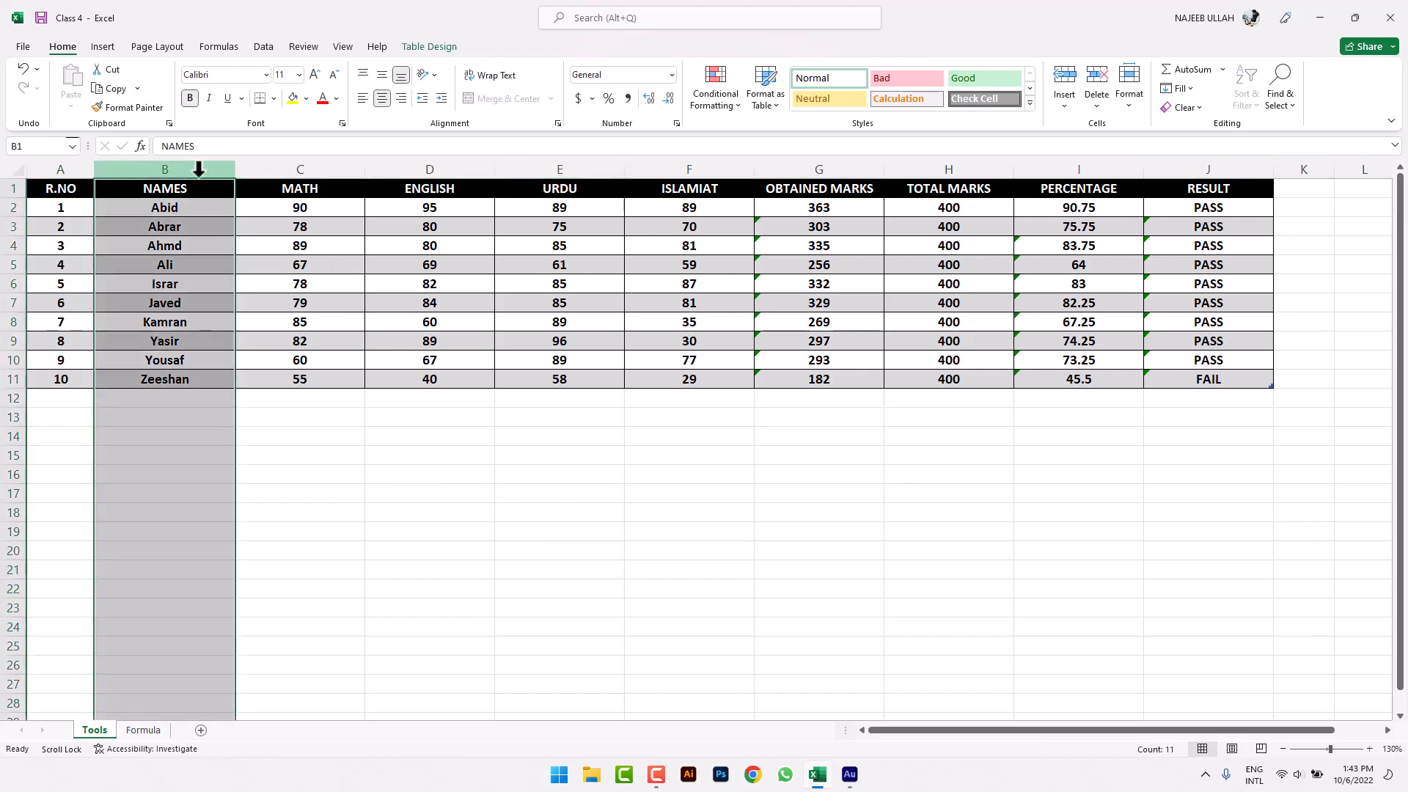
left_click(1129, 88)
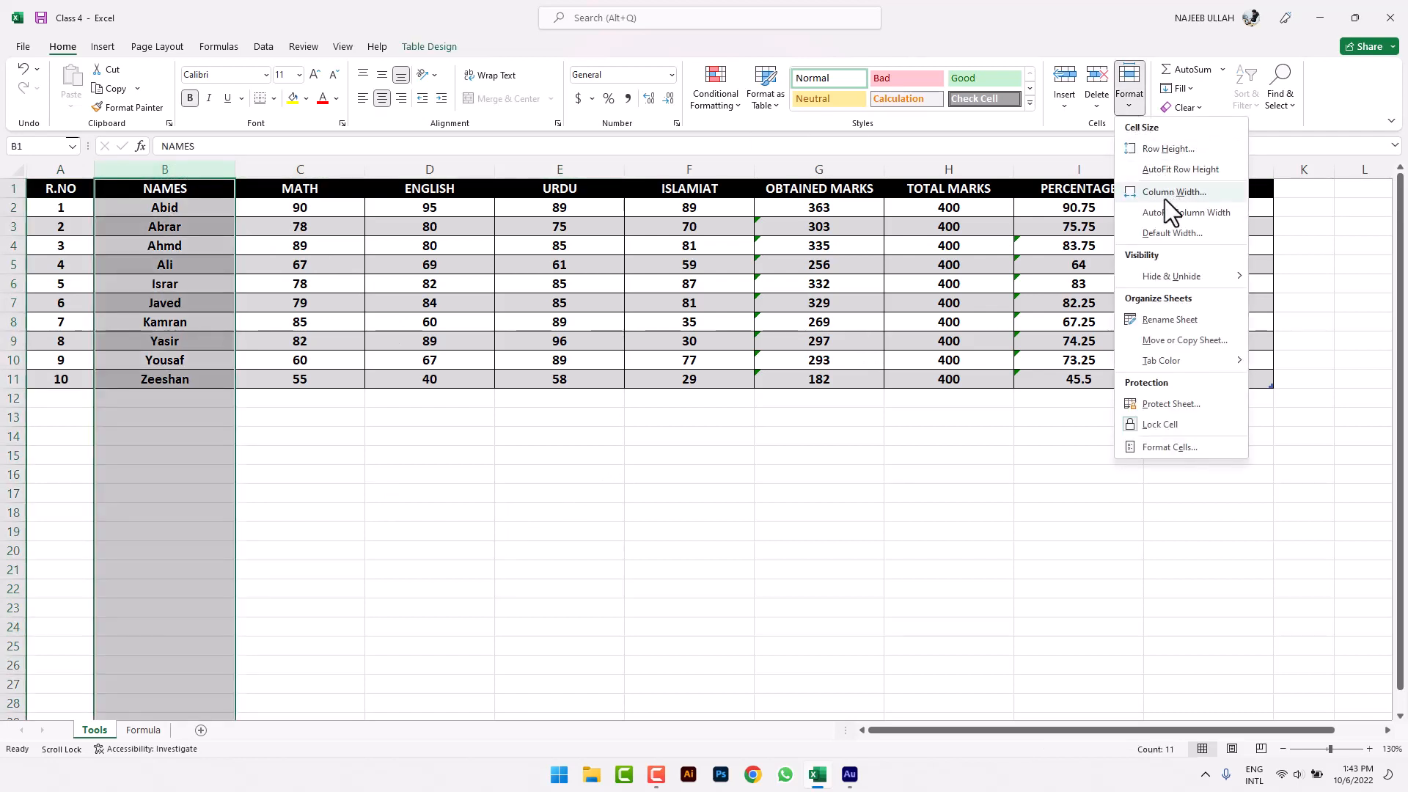
left_click(1181, 214)
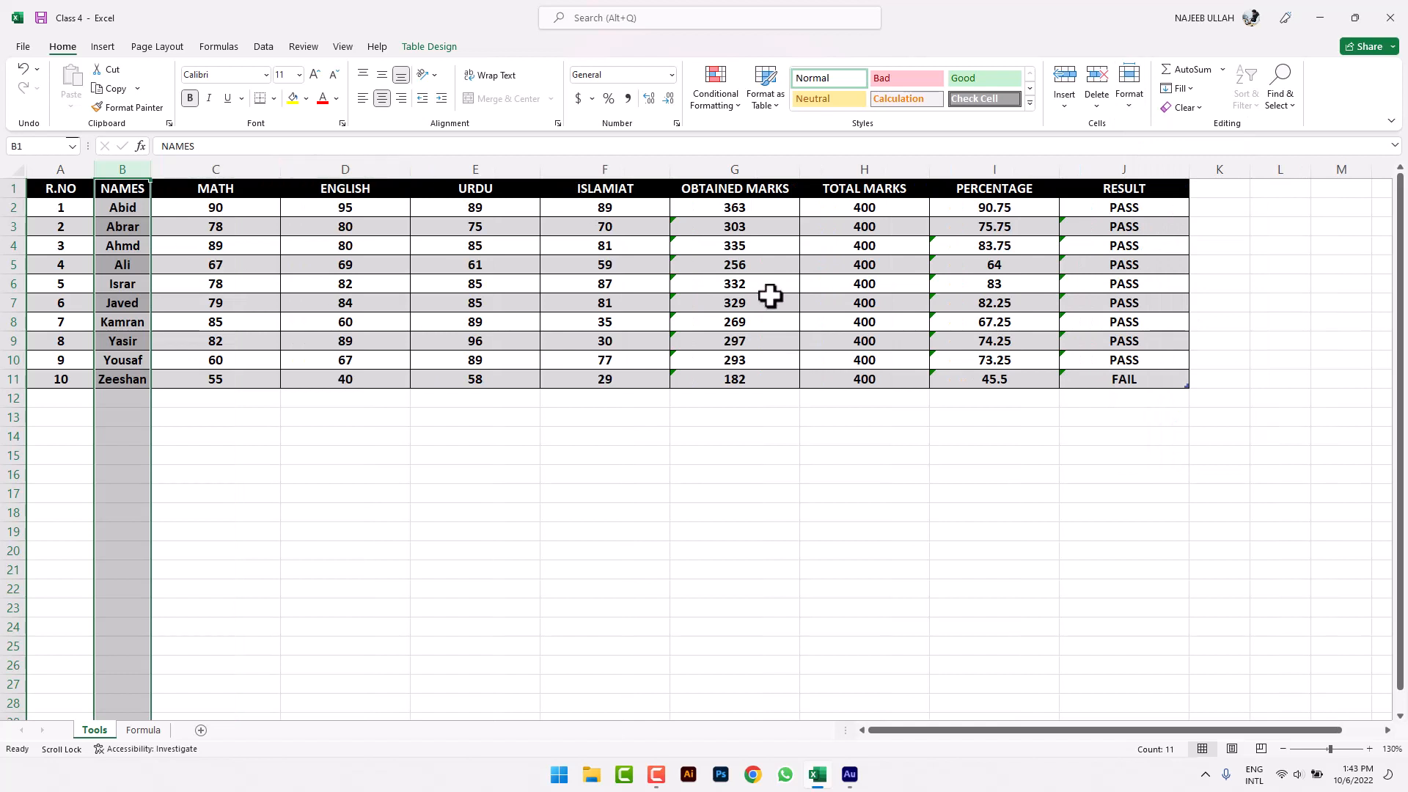
key("ctrl+z")
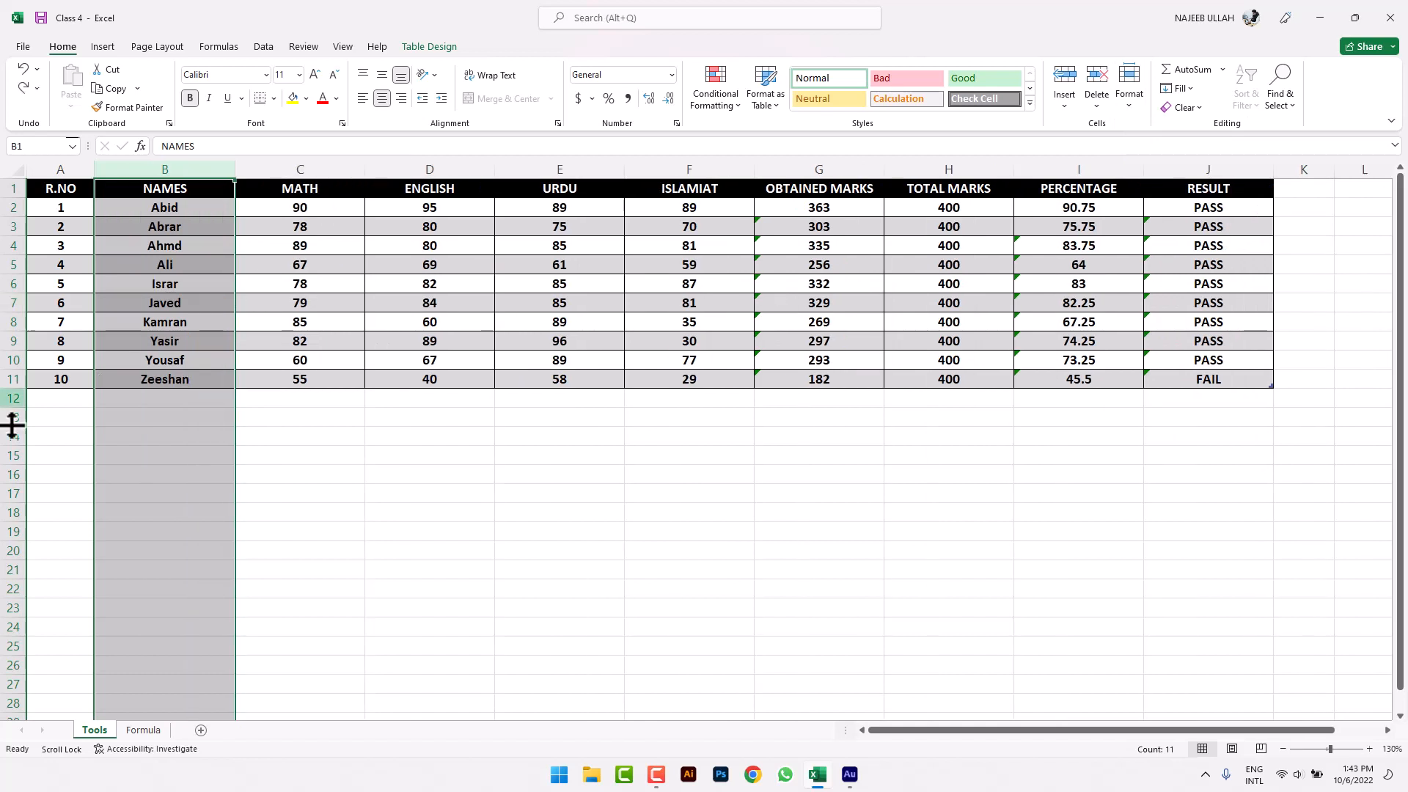
left_click(389, 267)
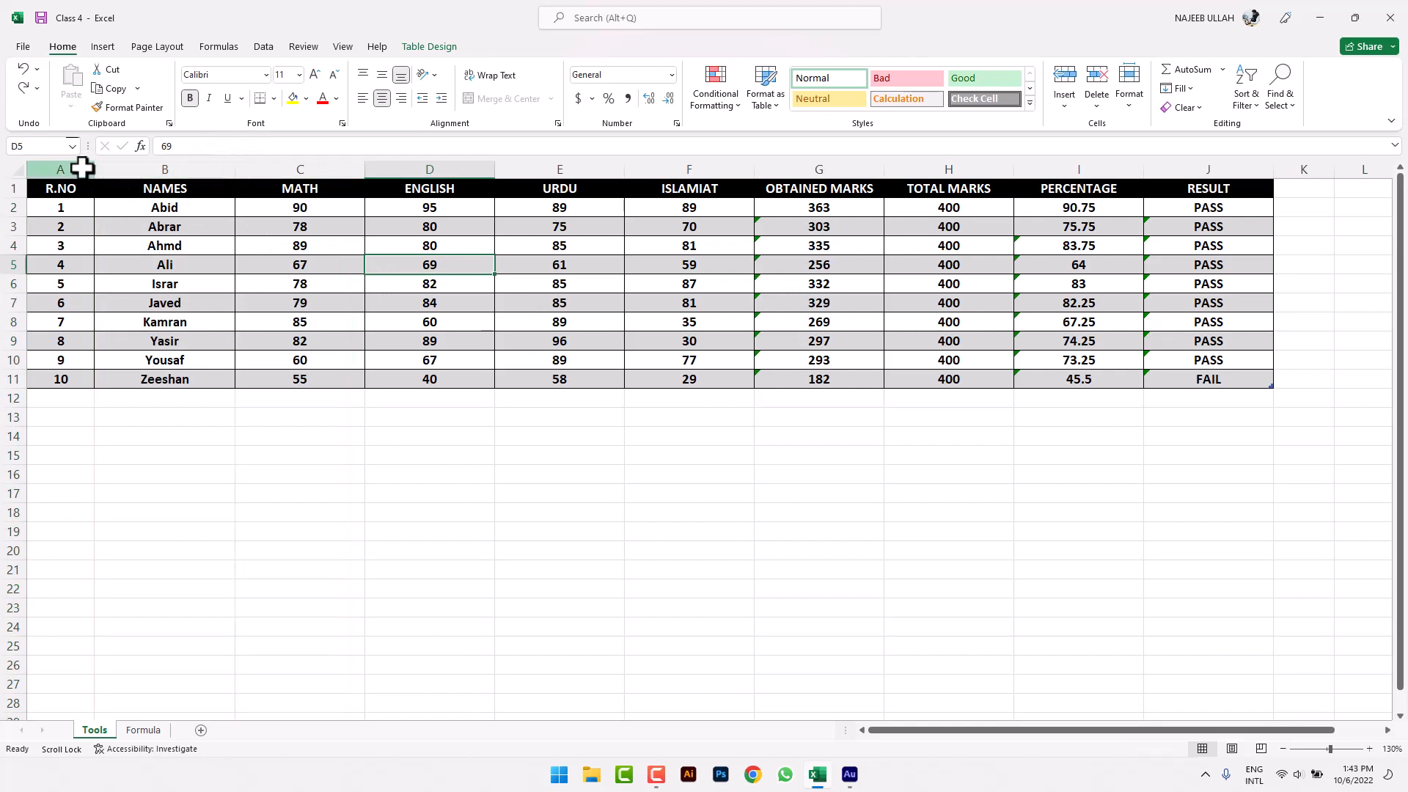
left_click_drag(81, 167, 983, 184)
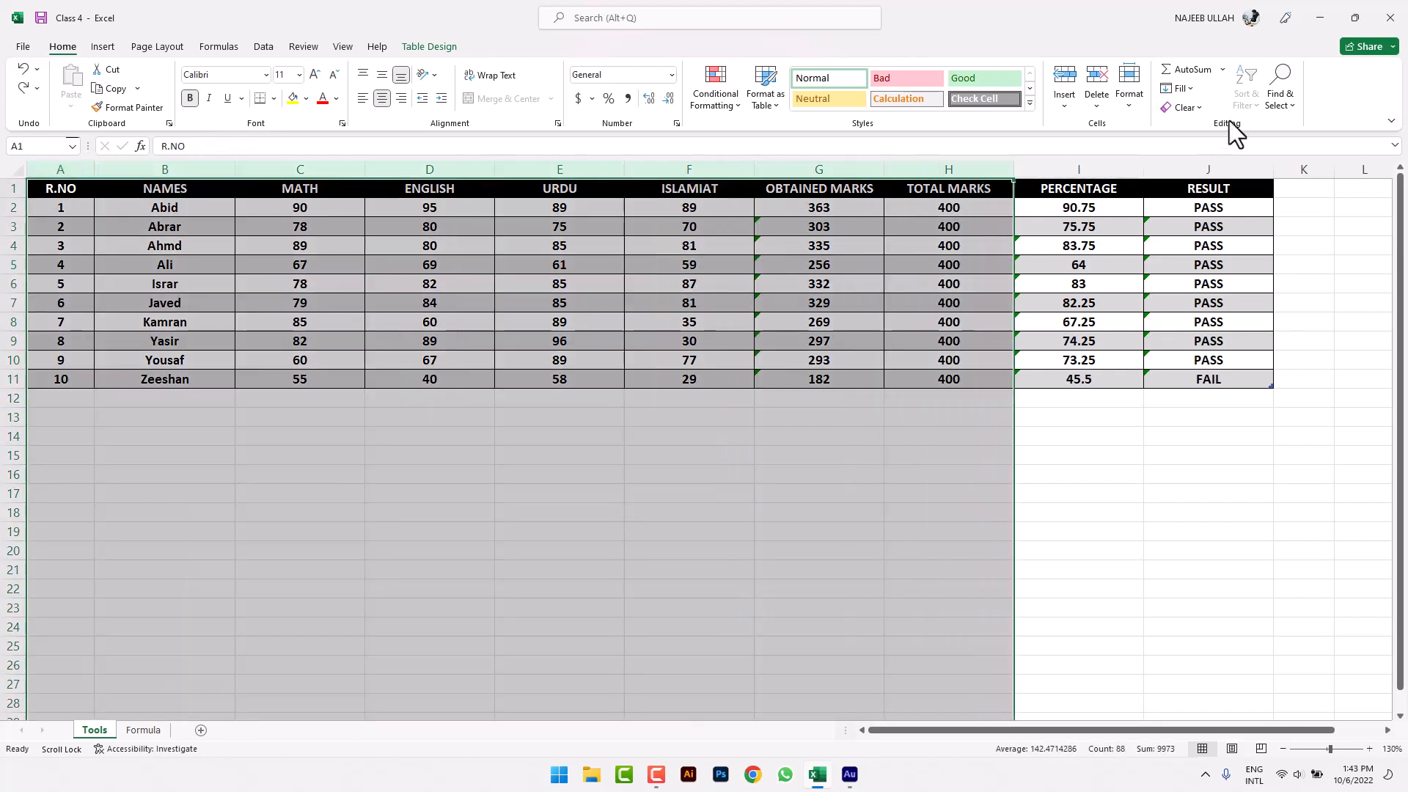
left_click(1119, 110)
left_click(1207, 220)
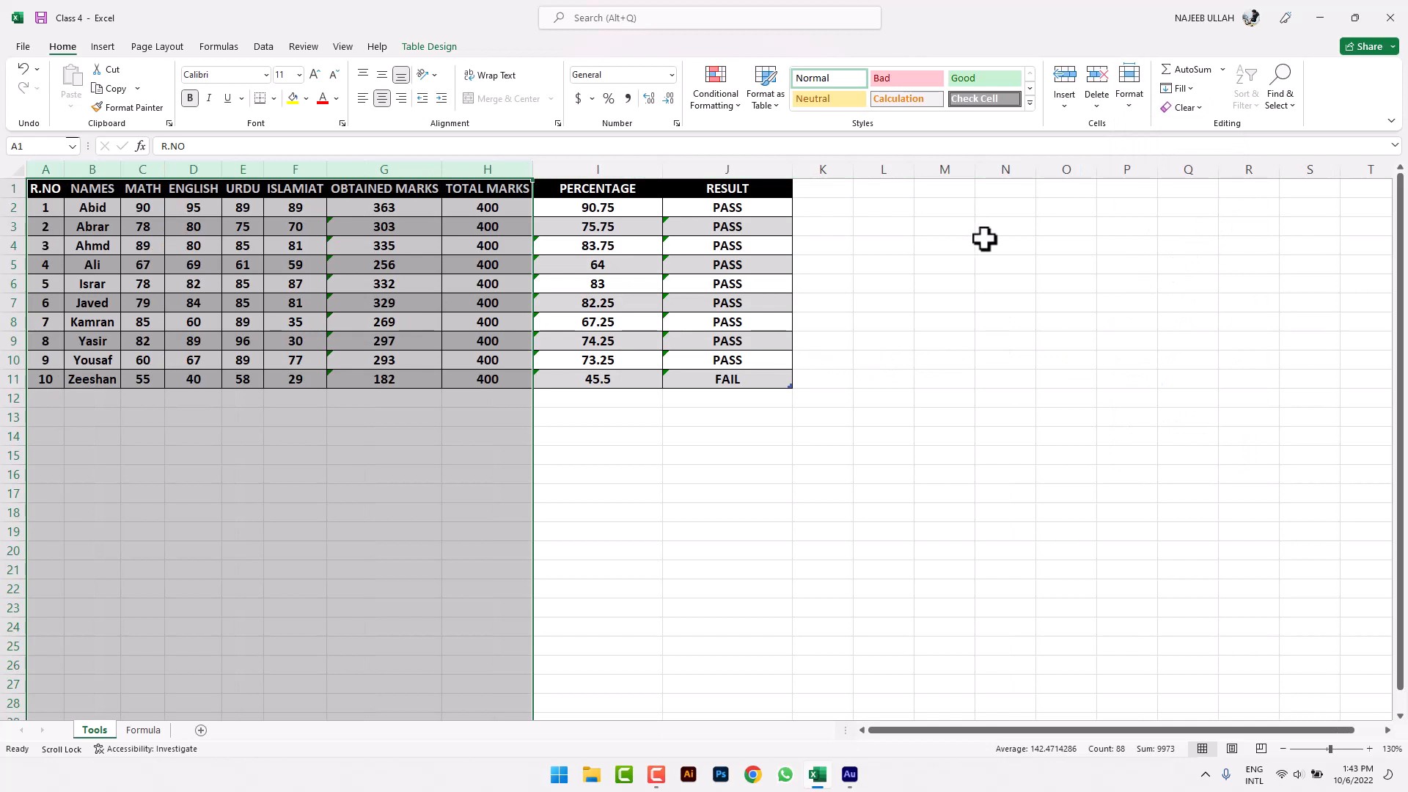
key("ctrl+z")
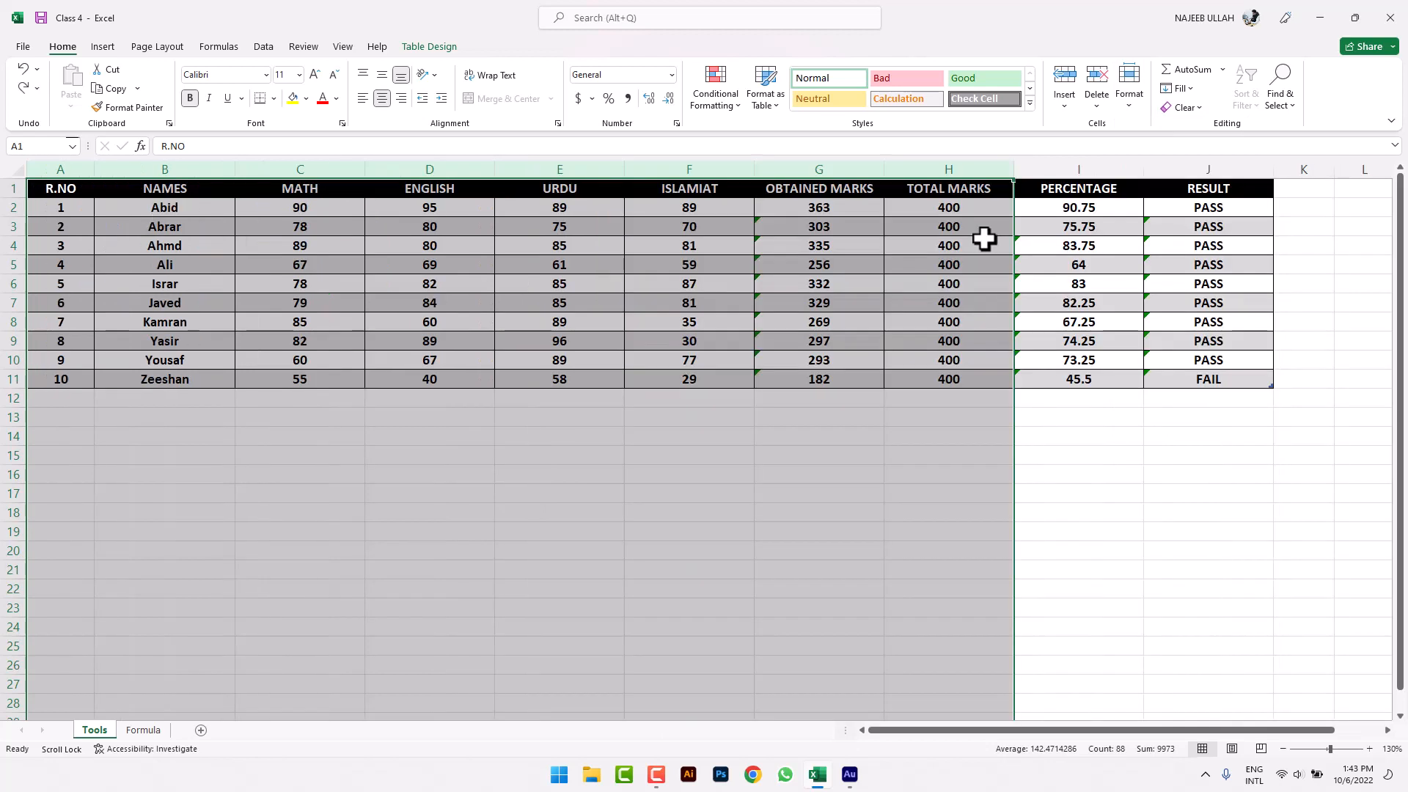
left_click(1130, 107)
left_click(1188, 195)
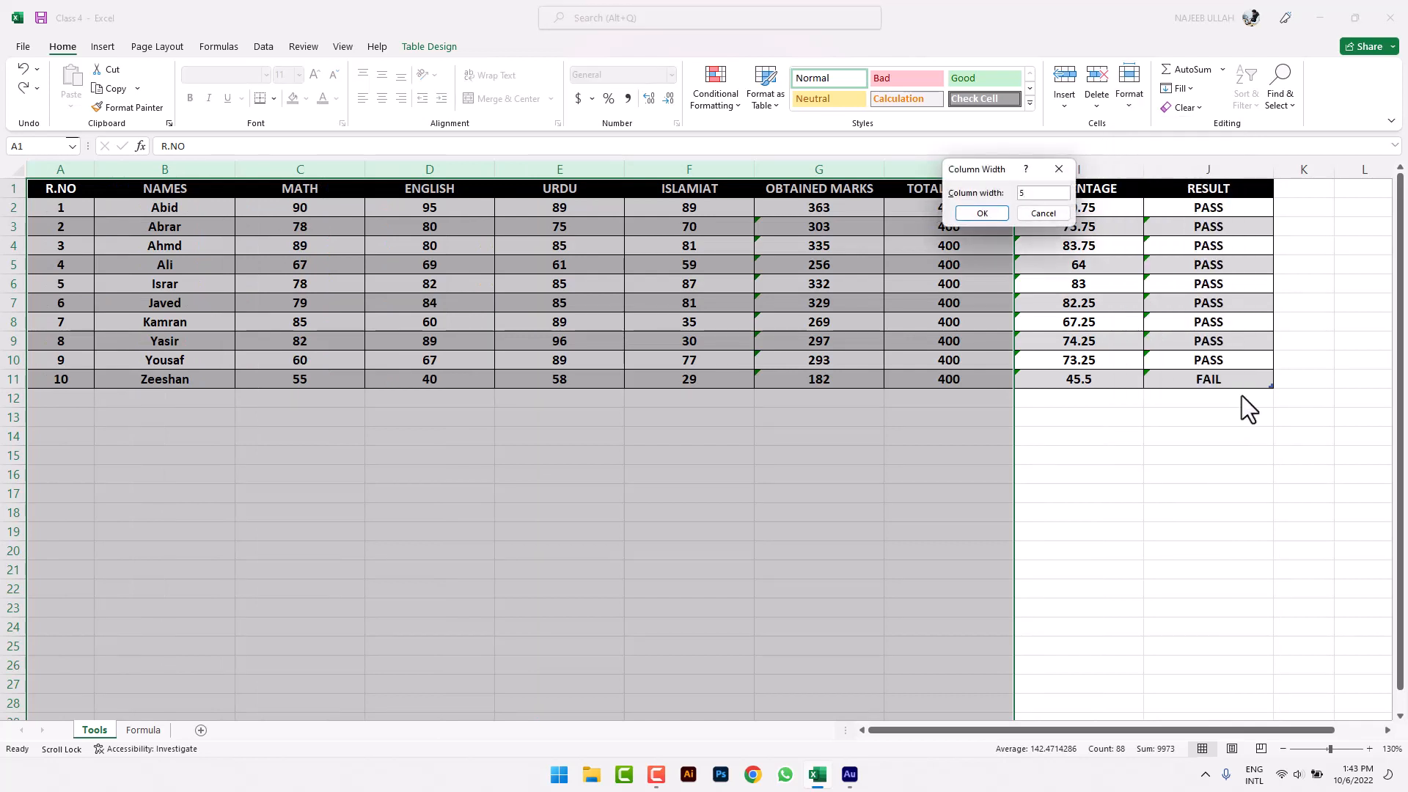
left_click(999, 216)
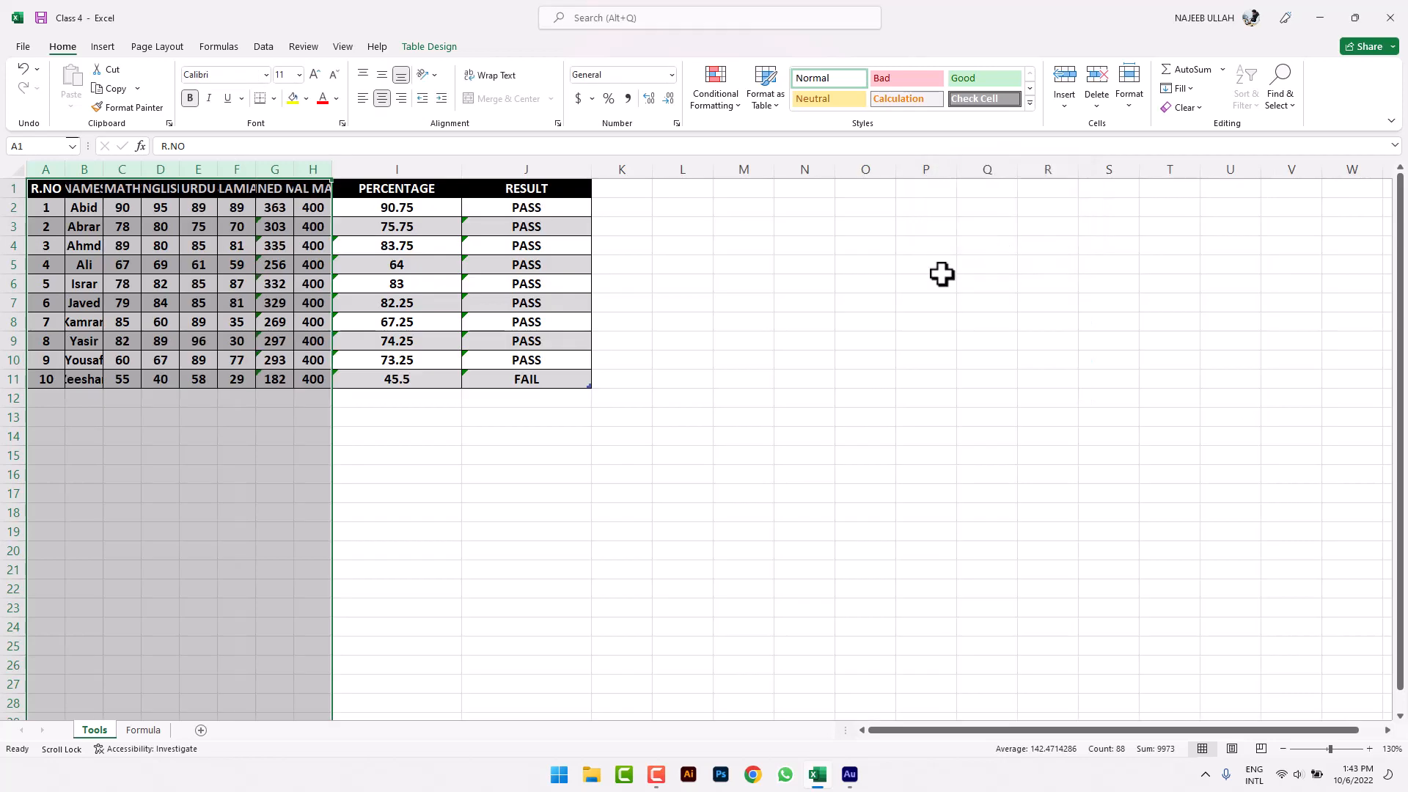
key("ctrl+z")
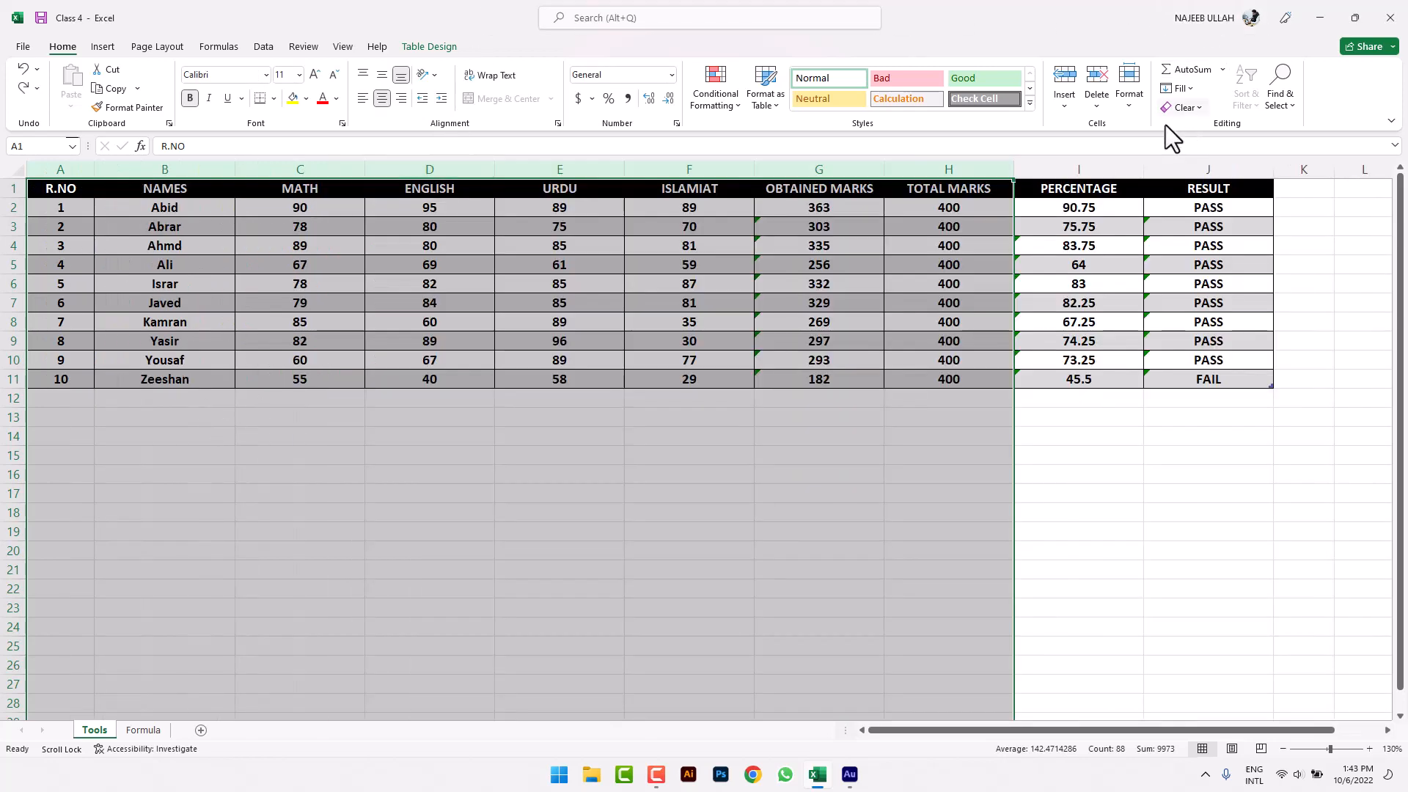
left_click(1129, 95)
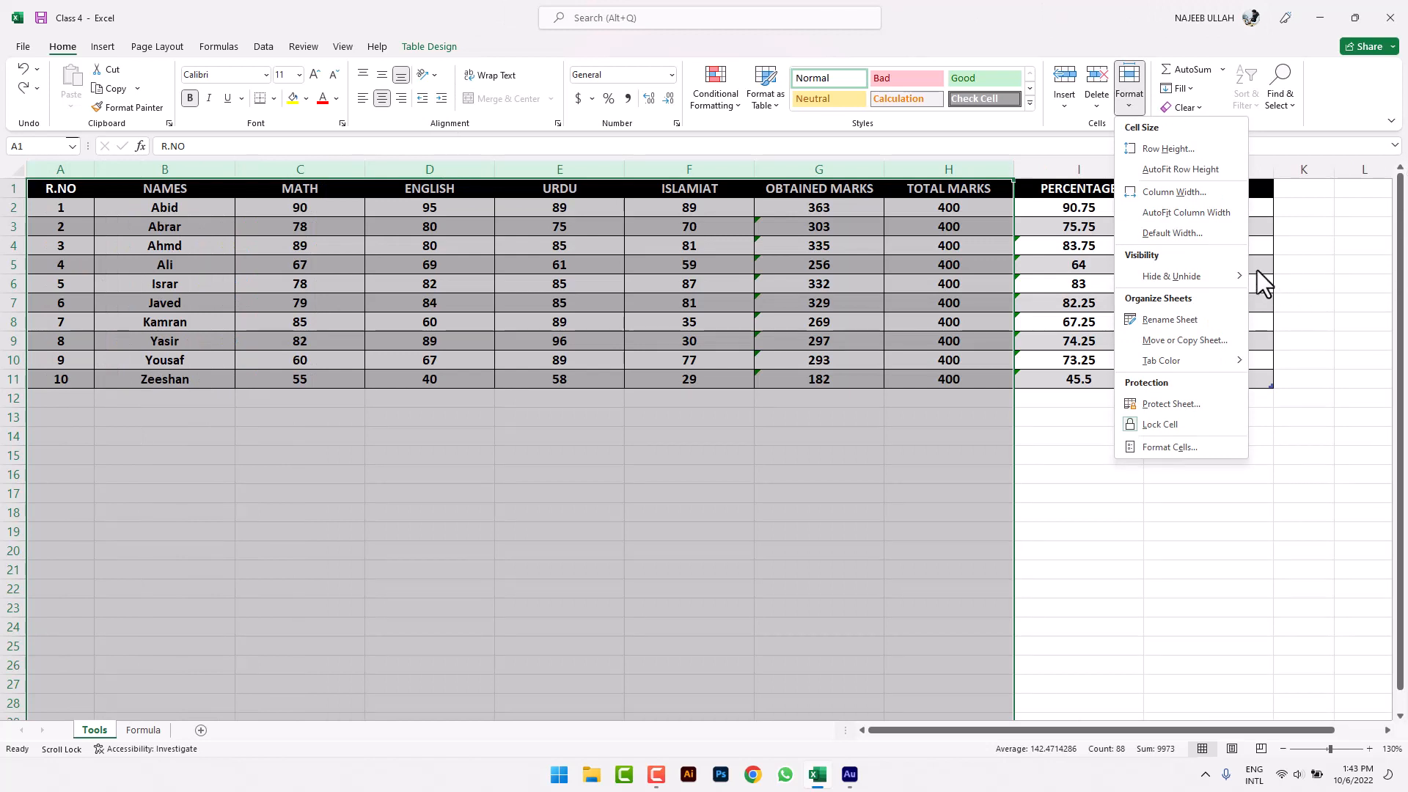
left_click(1181, 233)
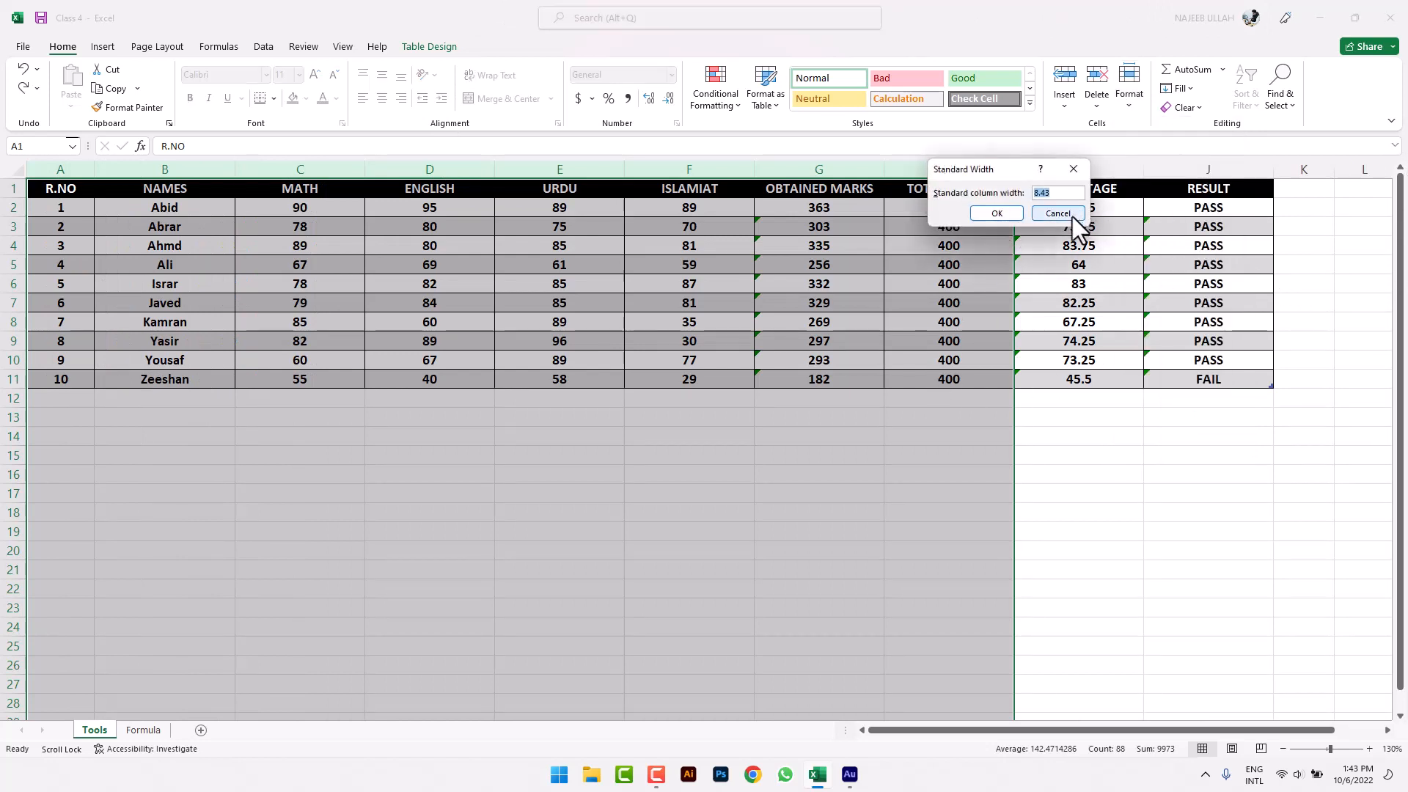
left_click(1073, 214)
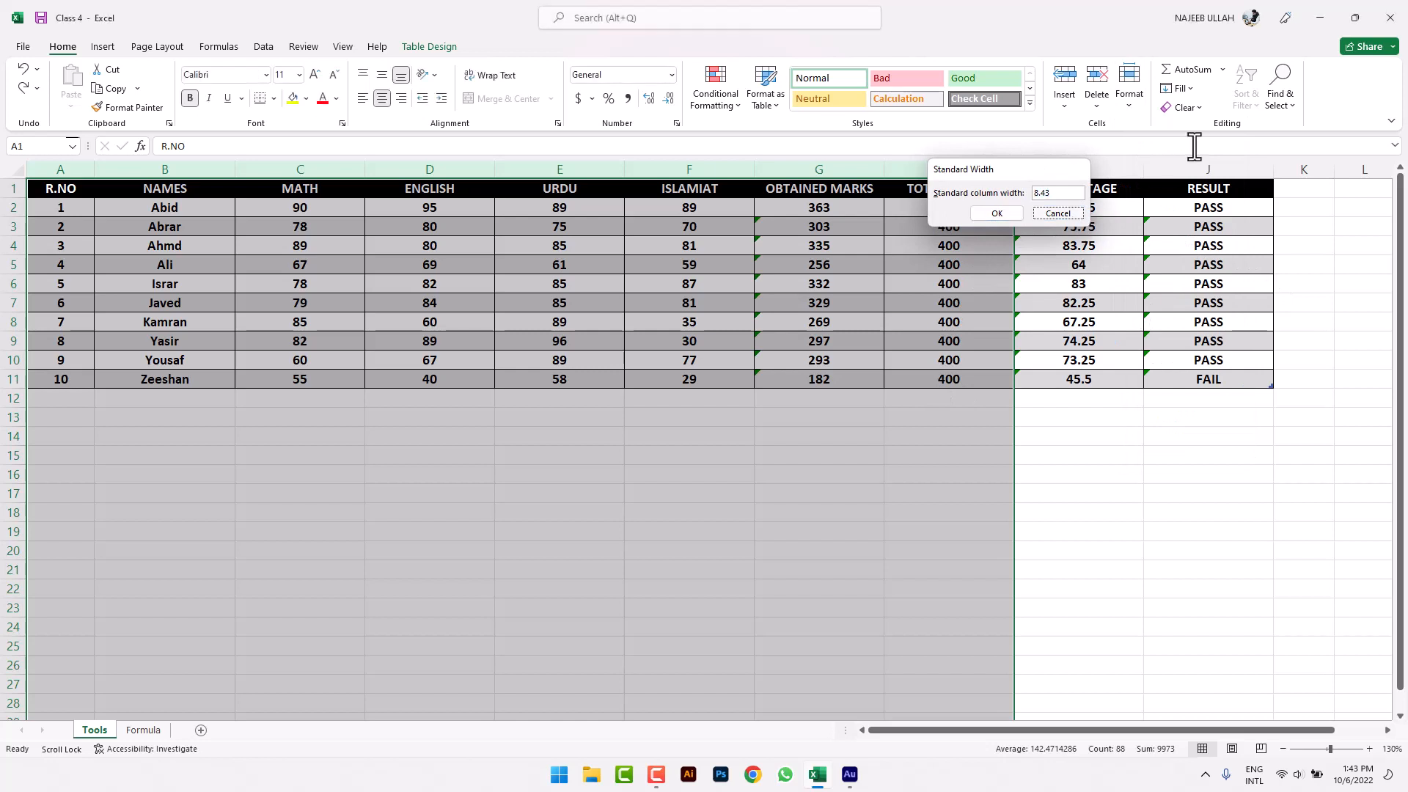
left_click(1144, 102)
mouse_move(1205, 275)
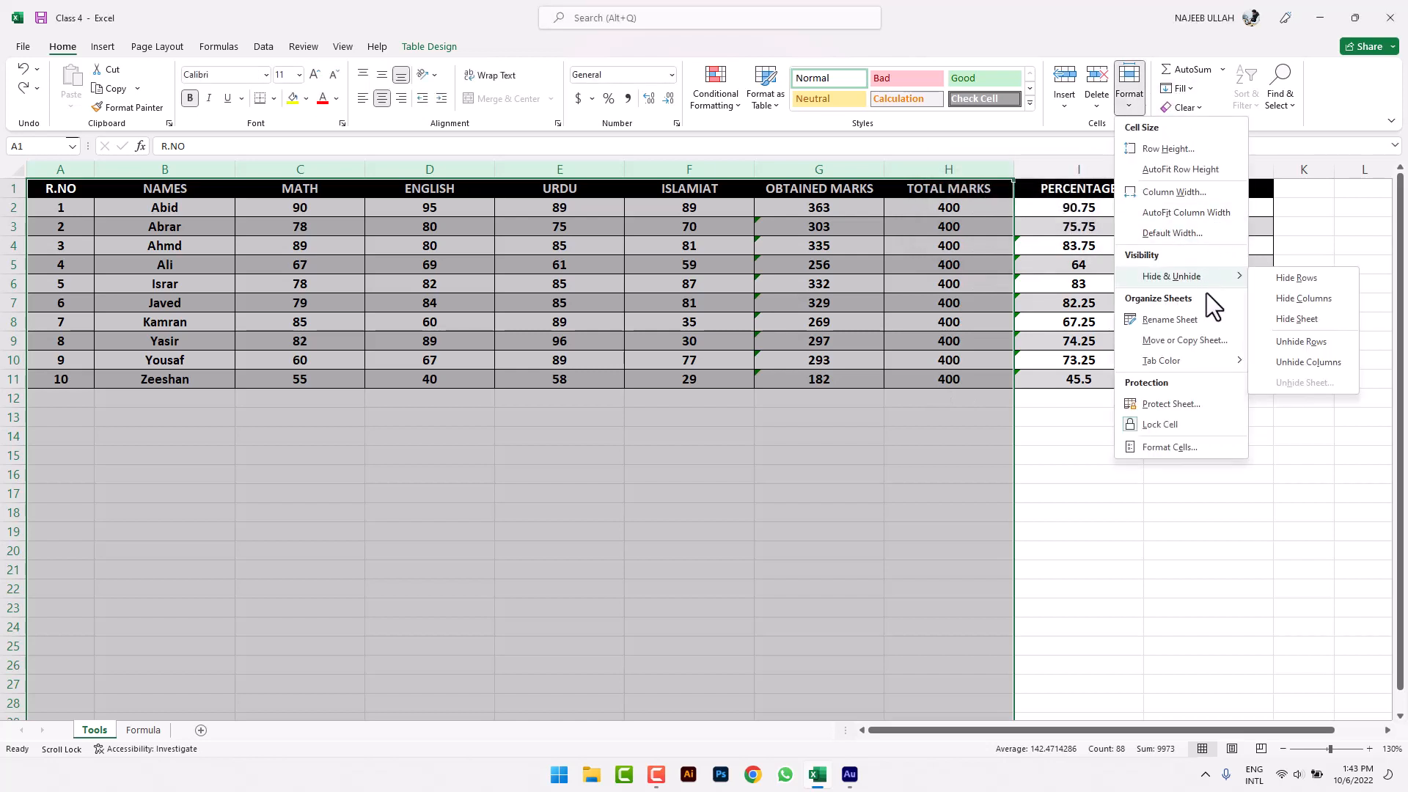
left_click(1122, 548)
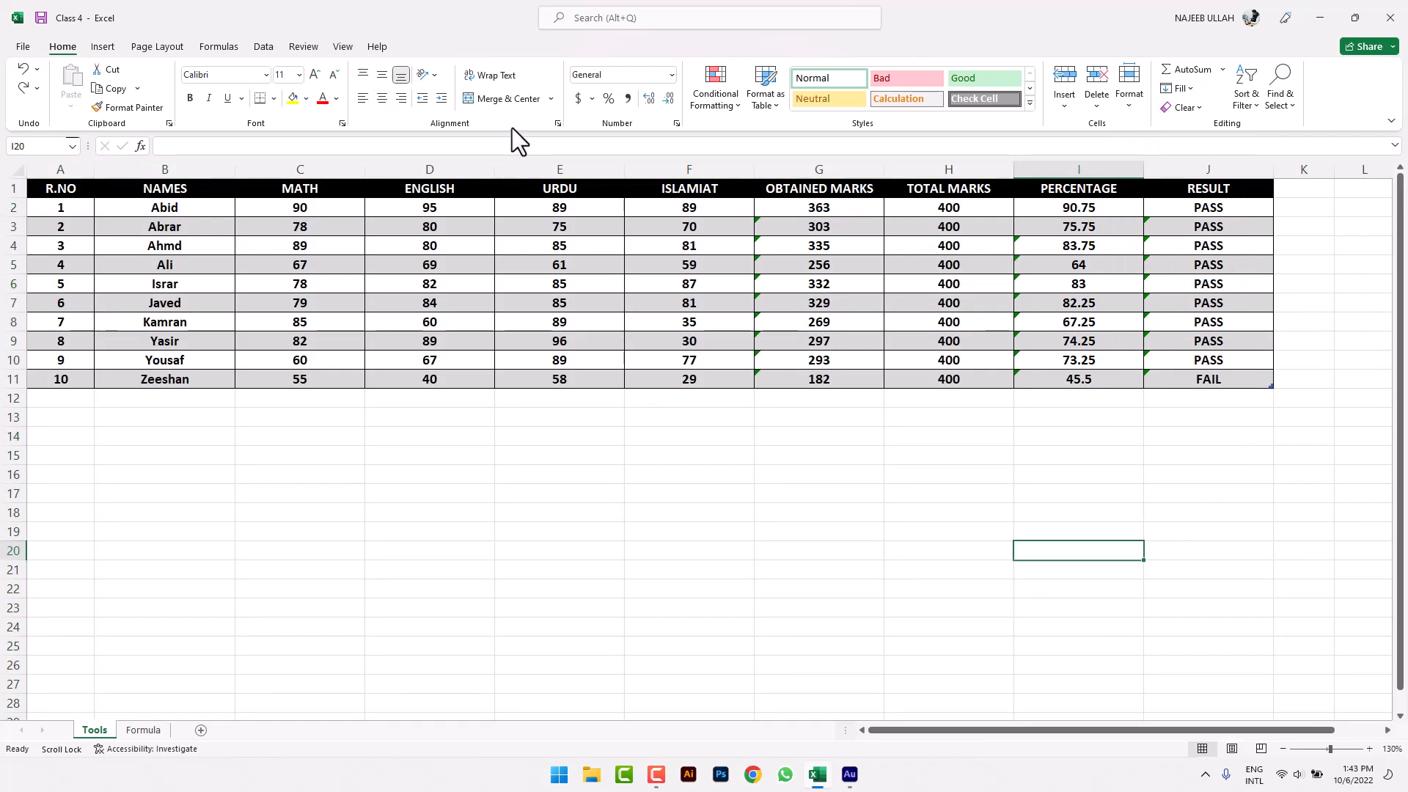
- Check the right-click menus for the ENGLISH column, row 3 and the Tools sheet tab, choosing nothing
left_click(415, 170)
right_click(402, 173)
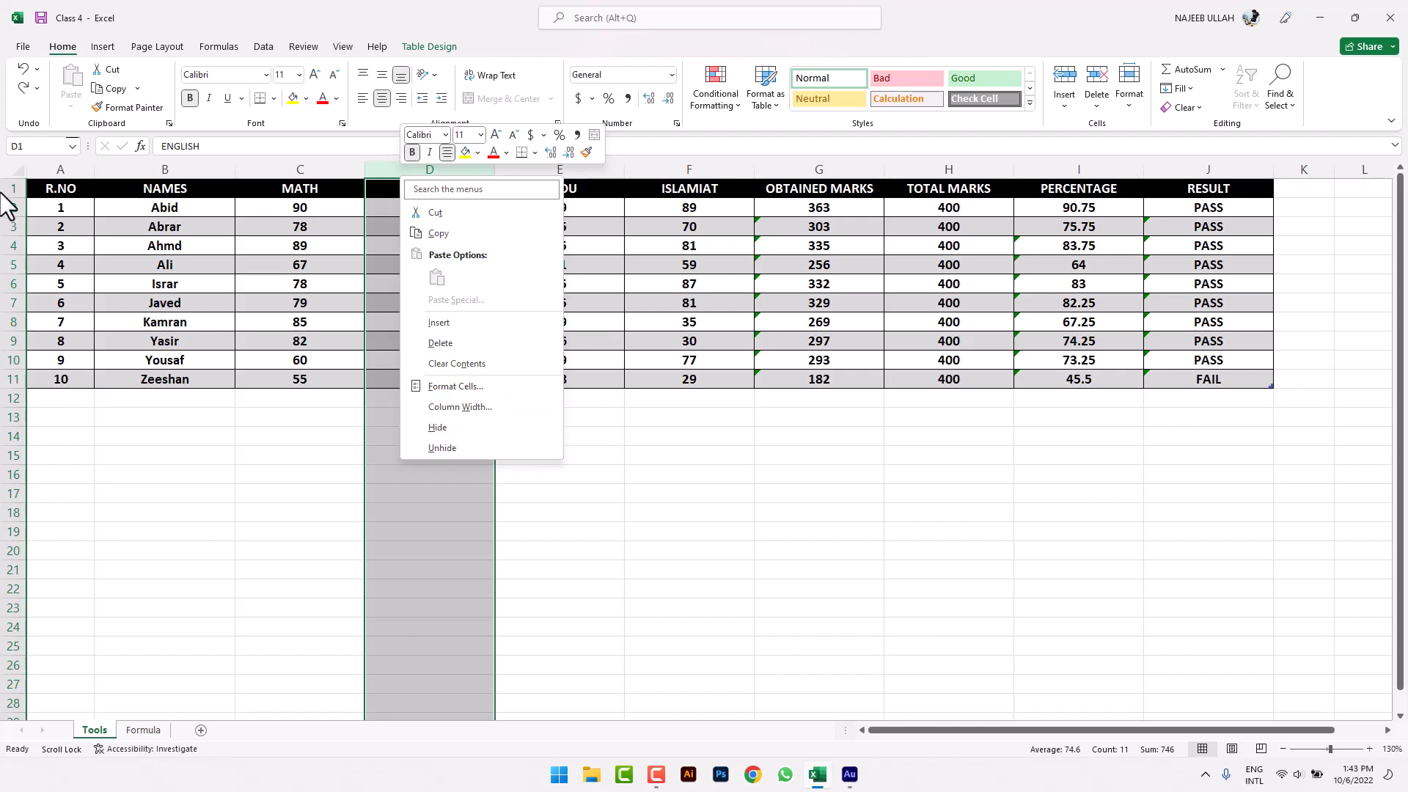
left_click(12, 227)
right_click(19, 228)
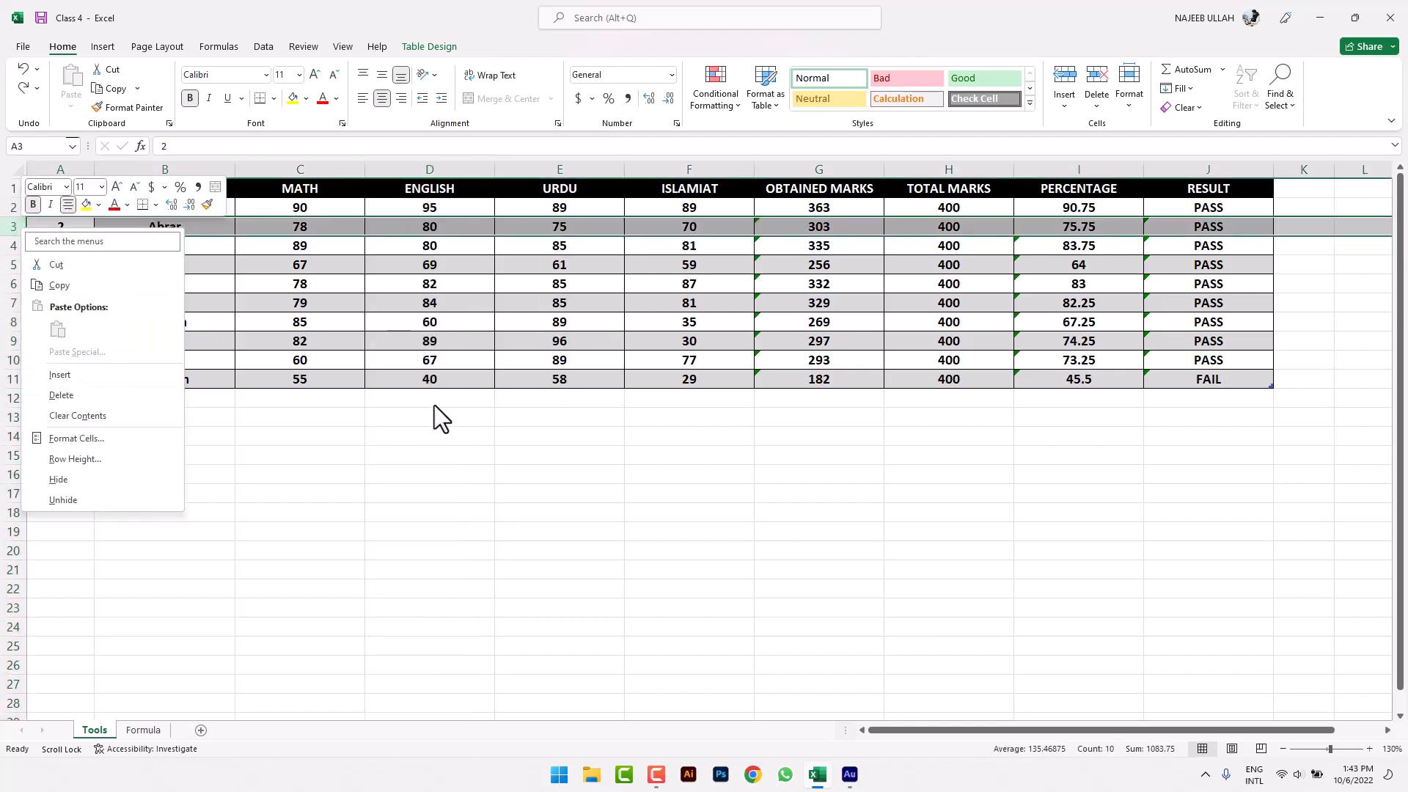
left_click(546, 400)
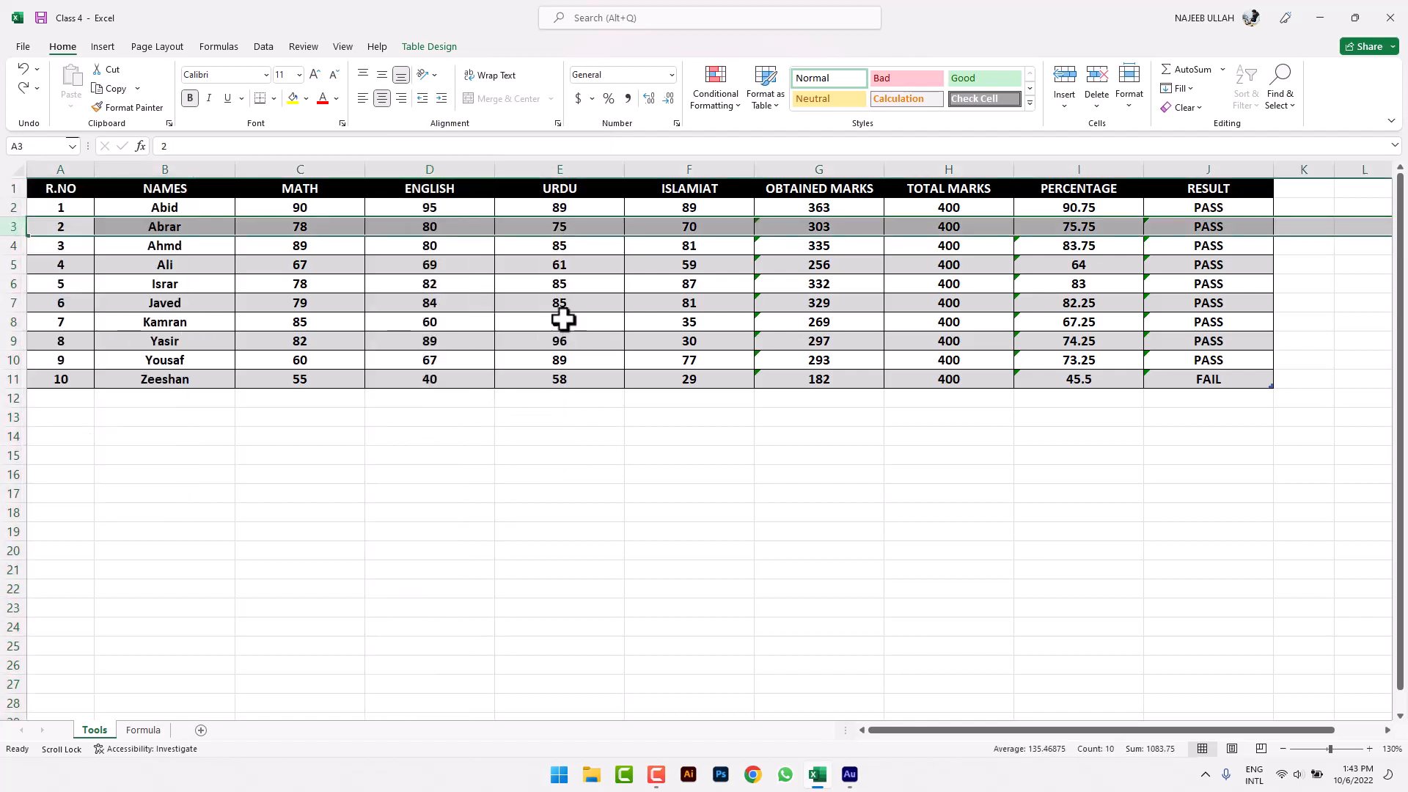
right_click(91, 734)
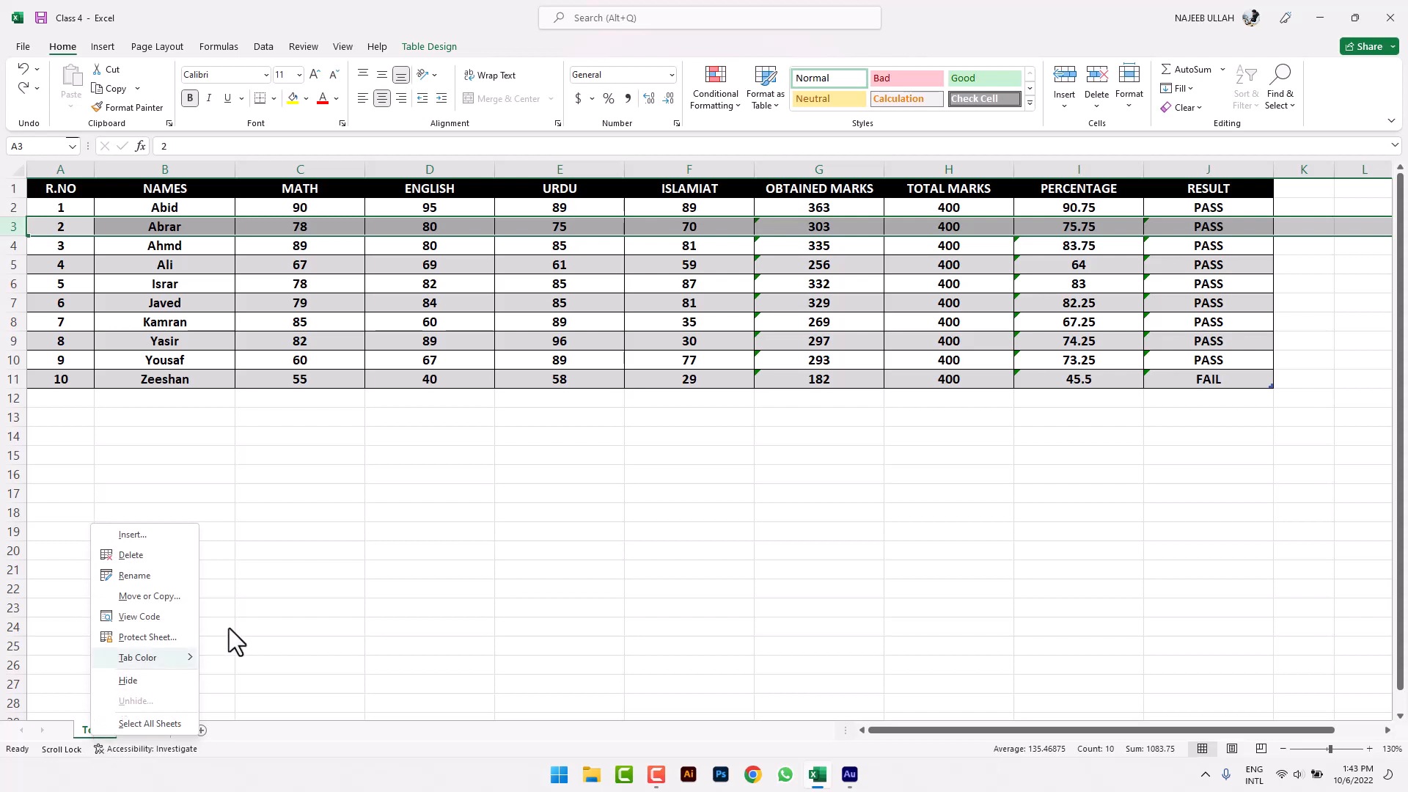
left_click(415, 432)
left_click(402, 395)
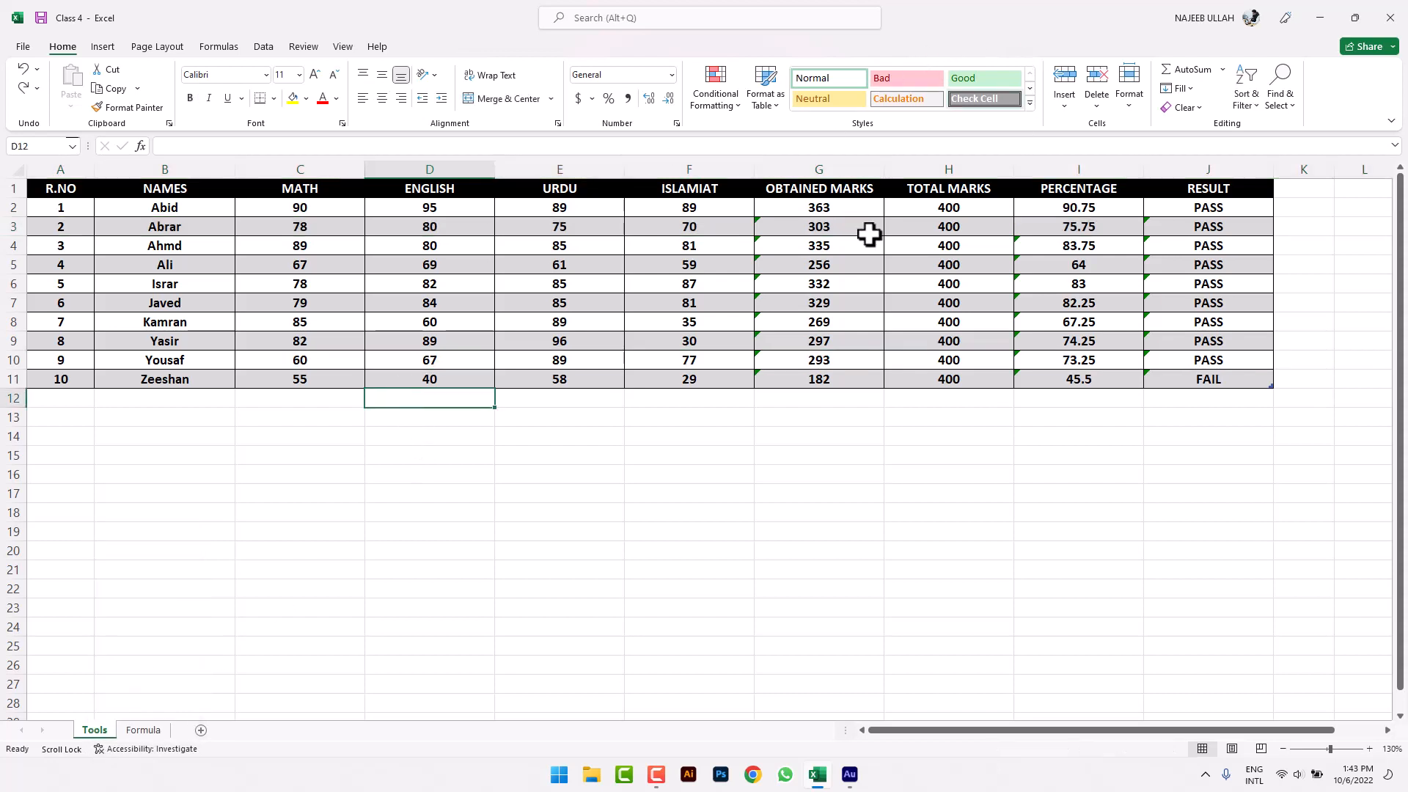
- Hide the URDU column E using Format > Hide & Unhide
left_click(525, 283)
left_click(1126, 110)
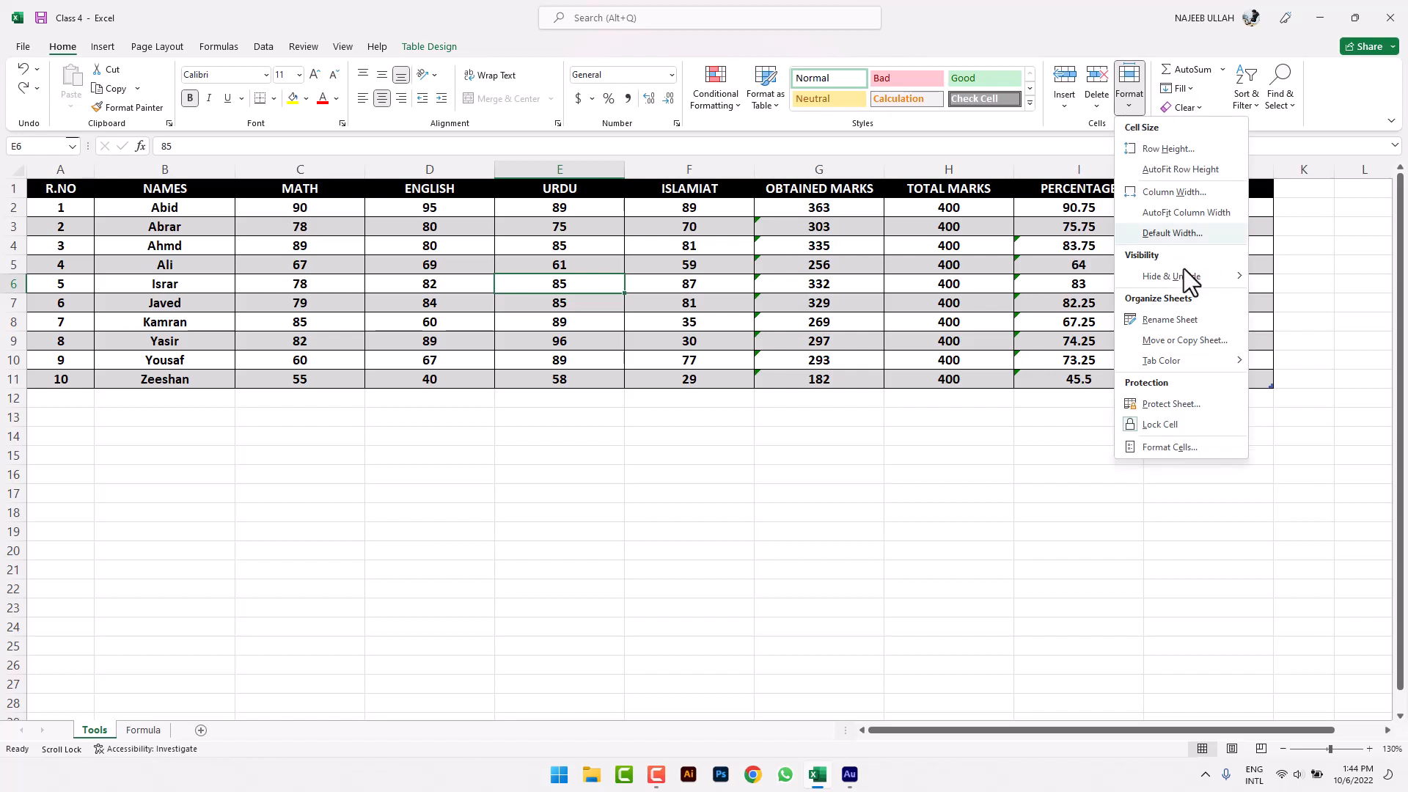
mouse_move(1187, 279)
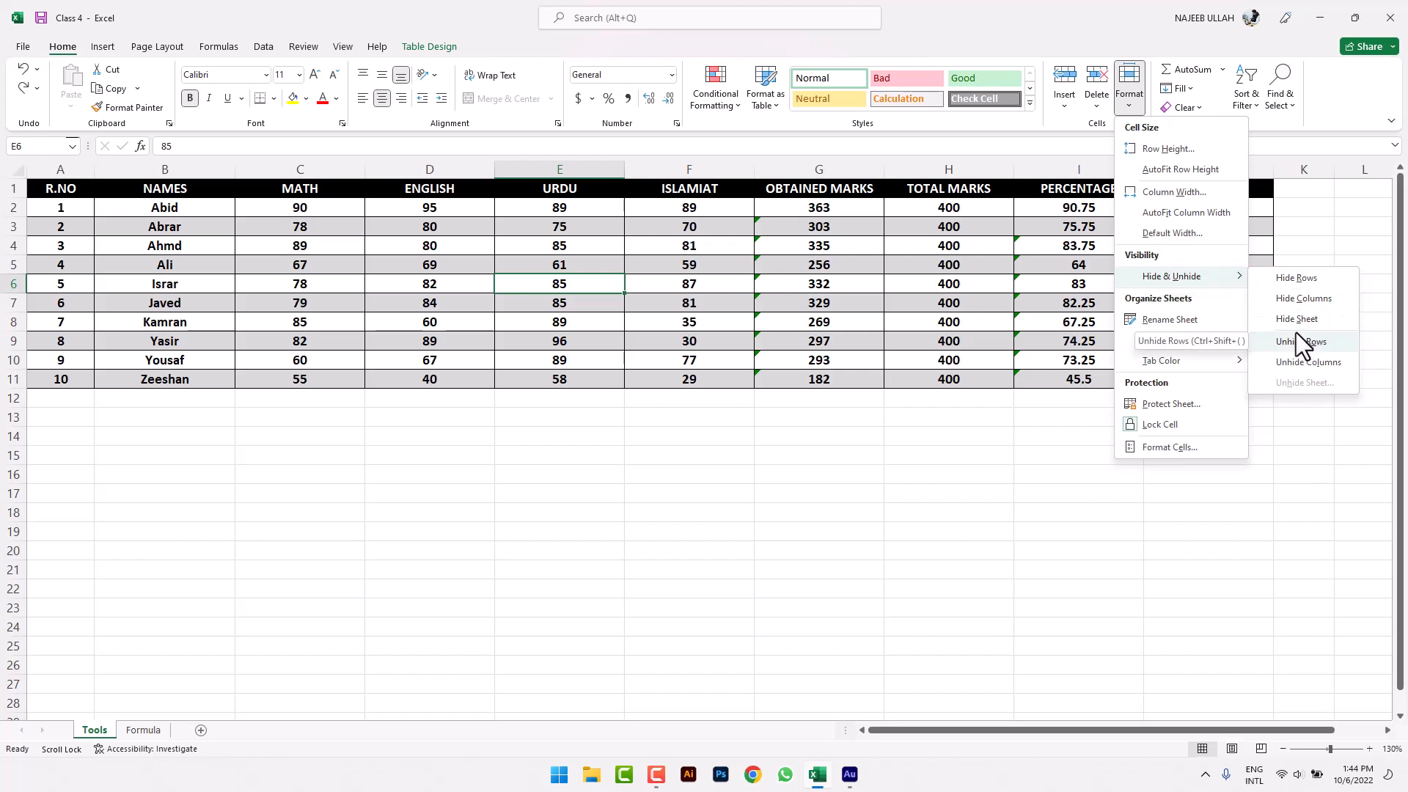
left_click(909, 438)
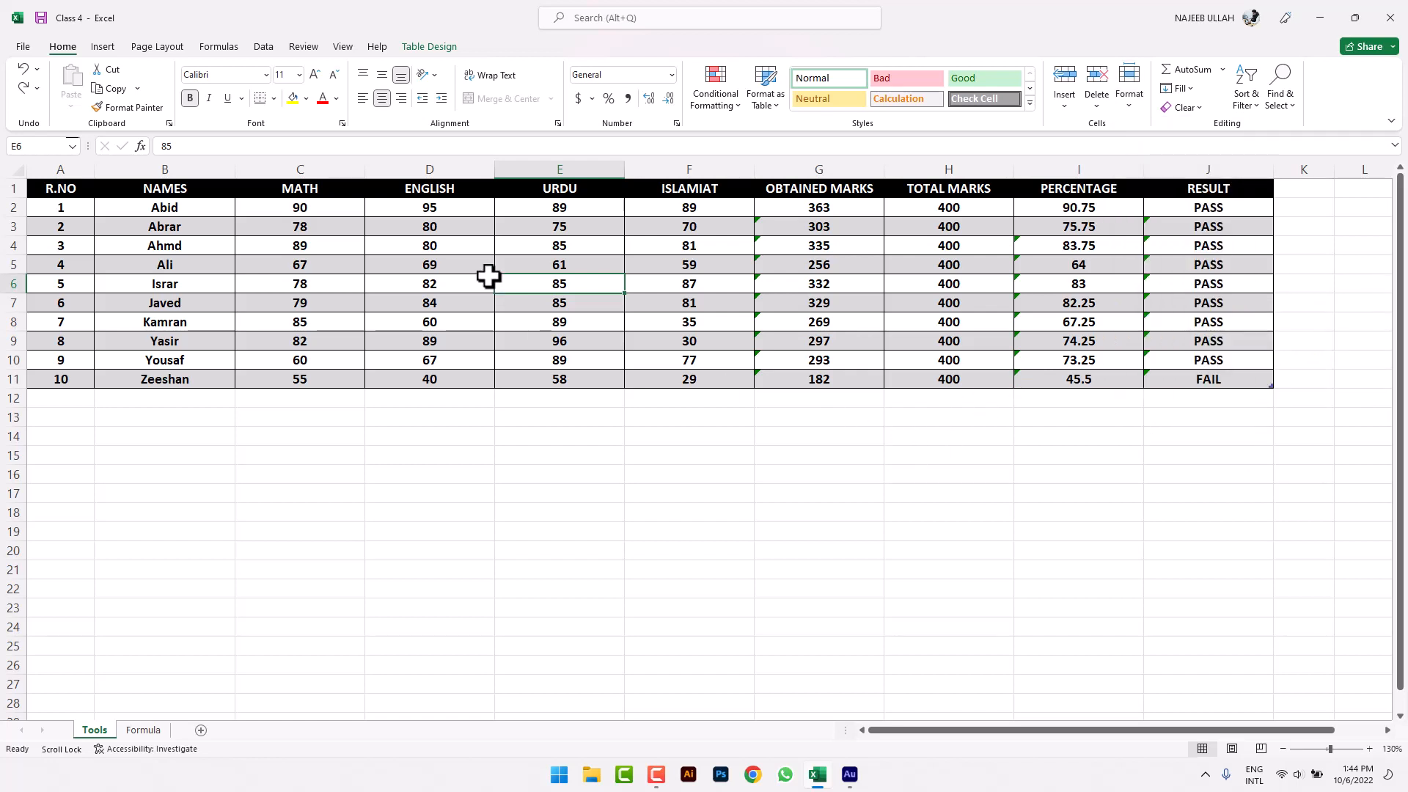
left_click(534, 170)
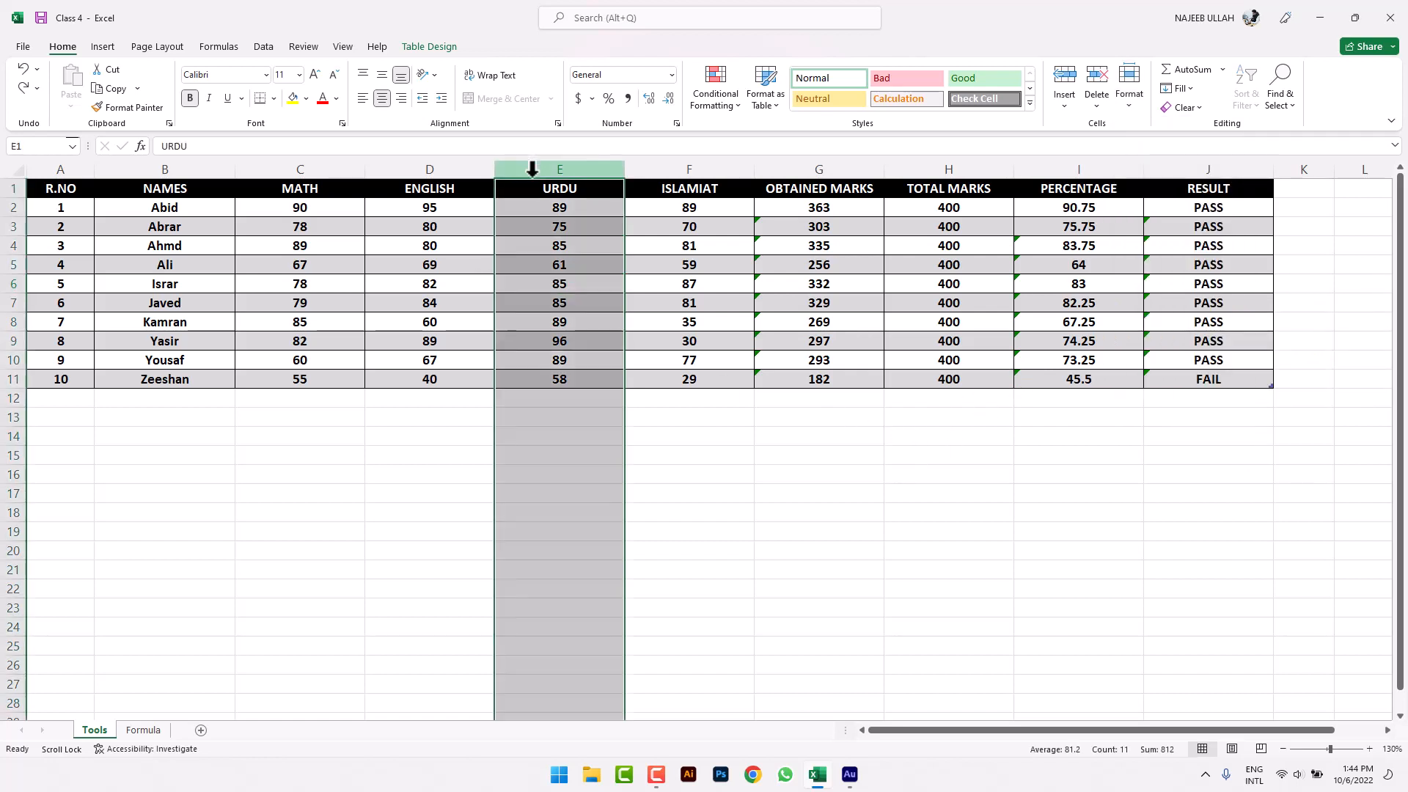
left_click(1134, 104)
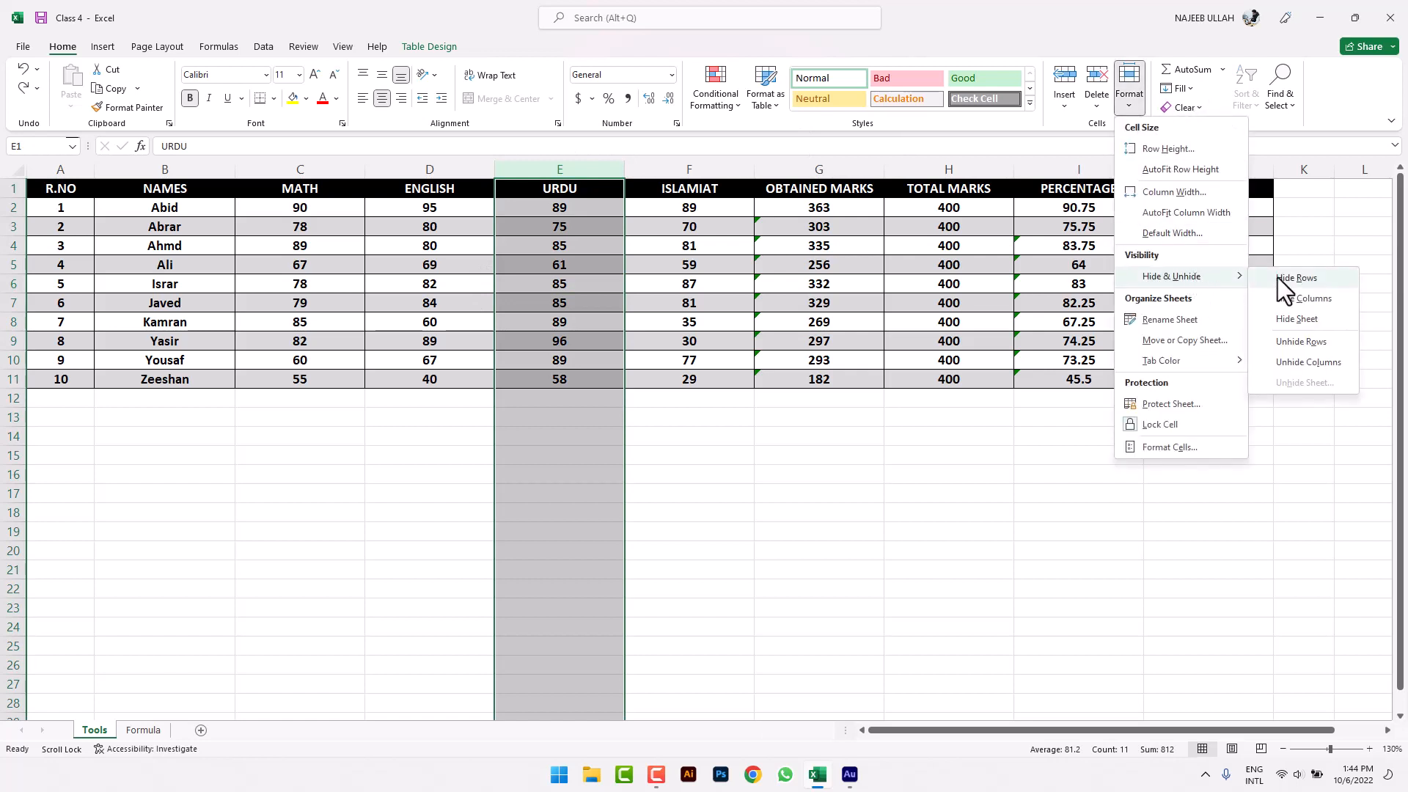
left_click(1295, 296)
left_click(689, 534)
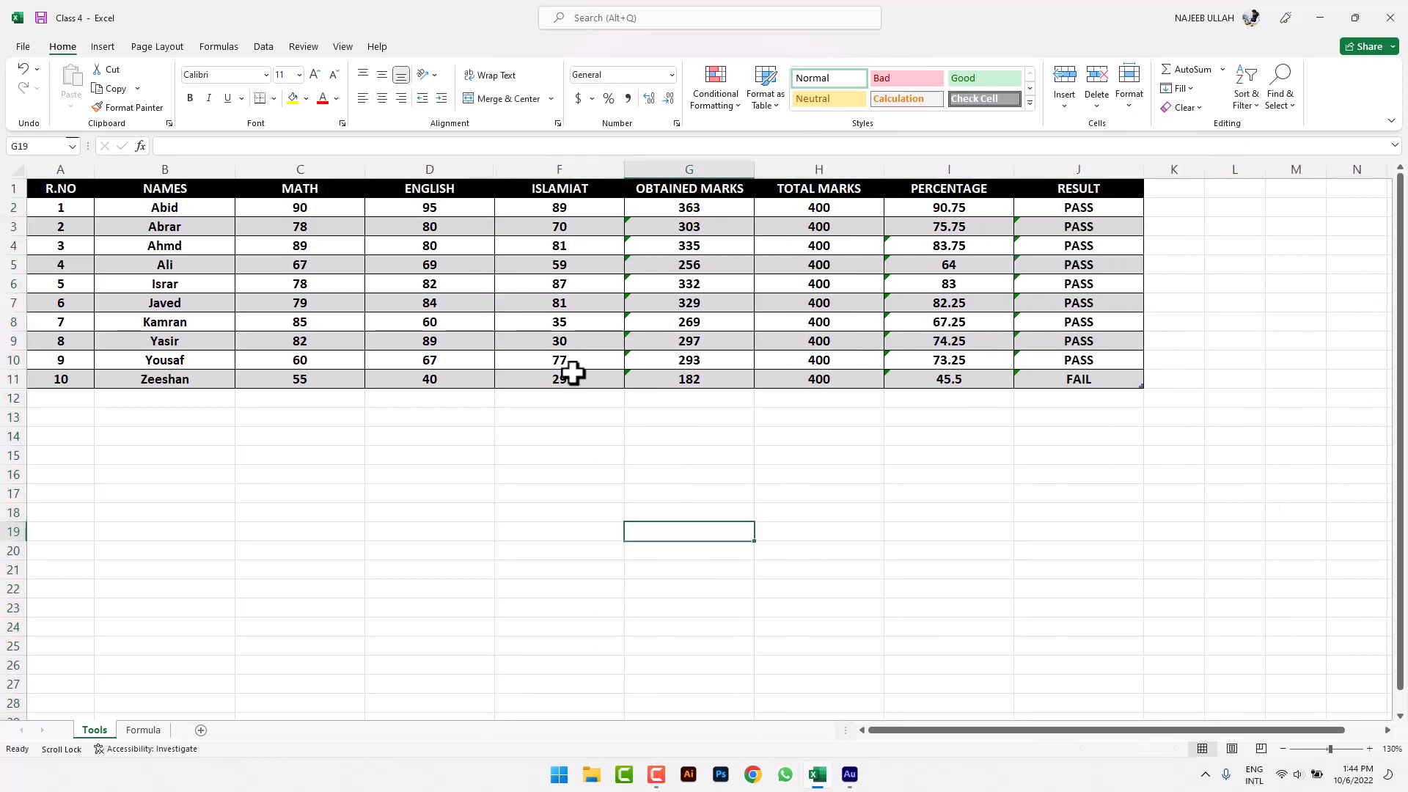
- Select the ENGLISH to ISLAMIAT columns and unhide URDU between them
left_click_drag(482, 176, 553, 168)
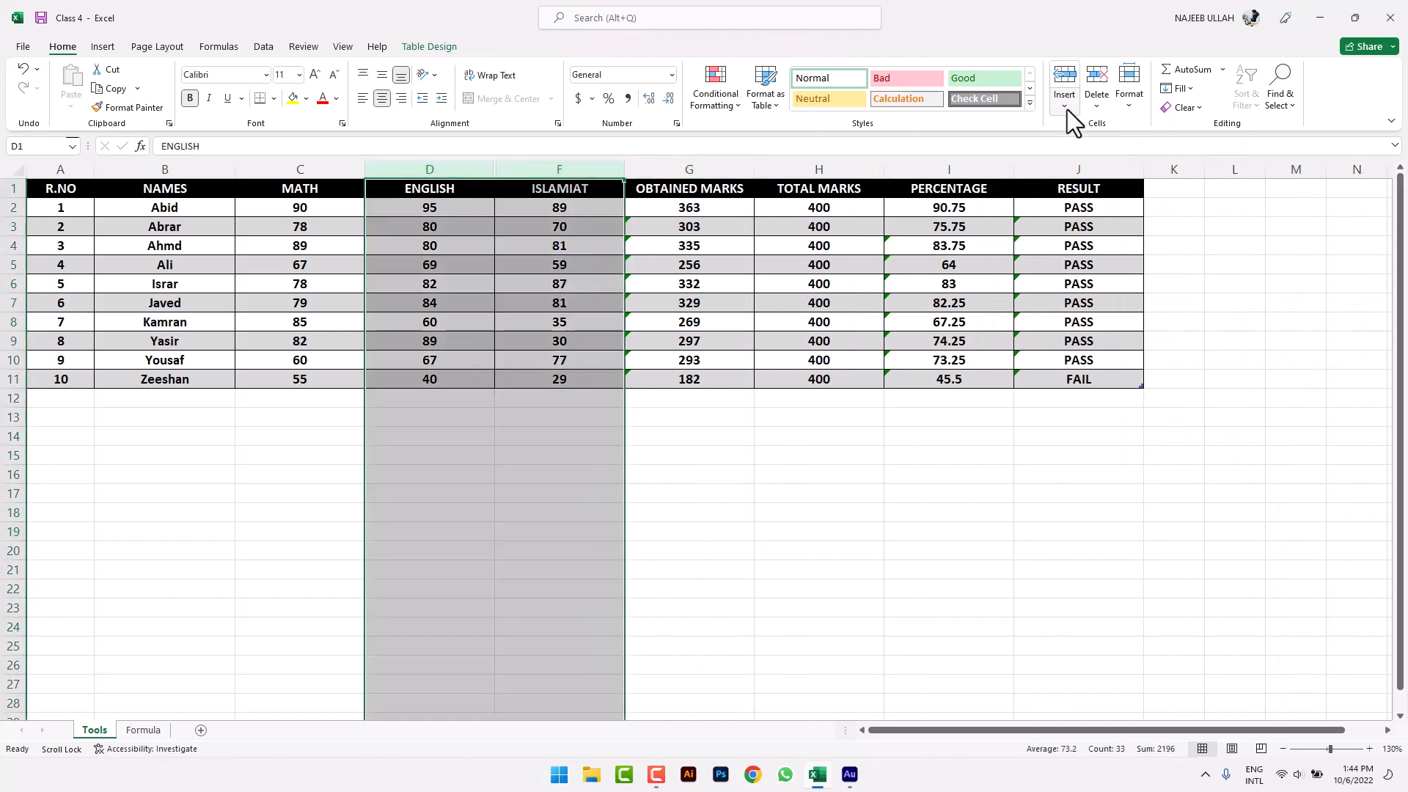
left_click(1128, 106)
mouse_move(1212, 274)
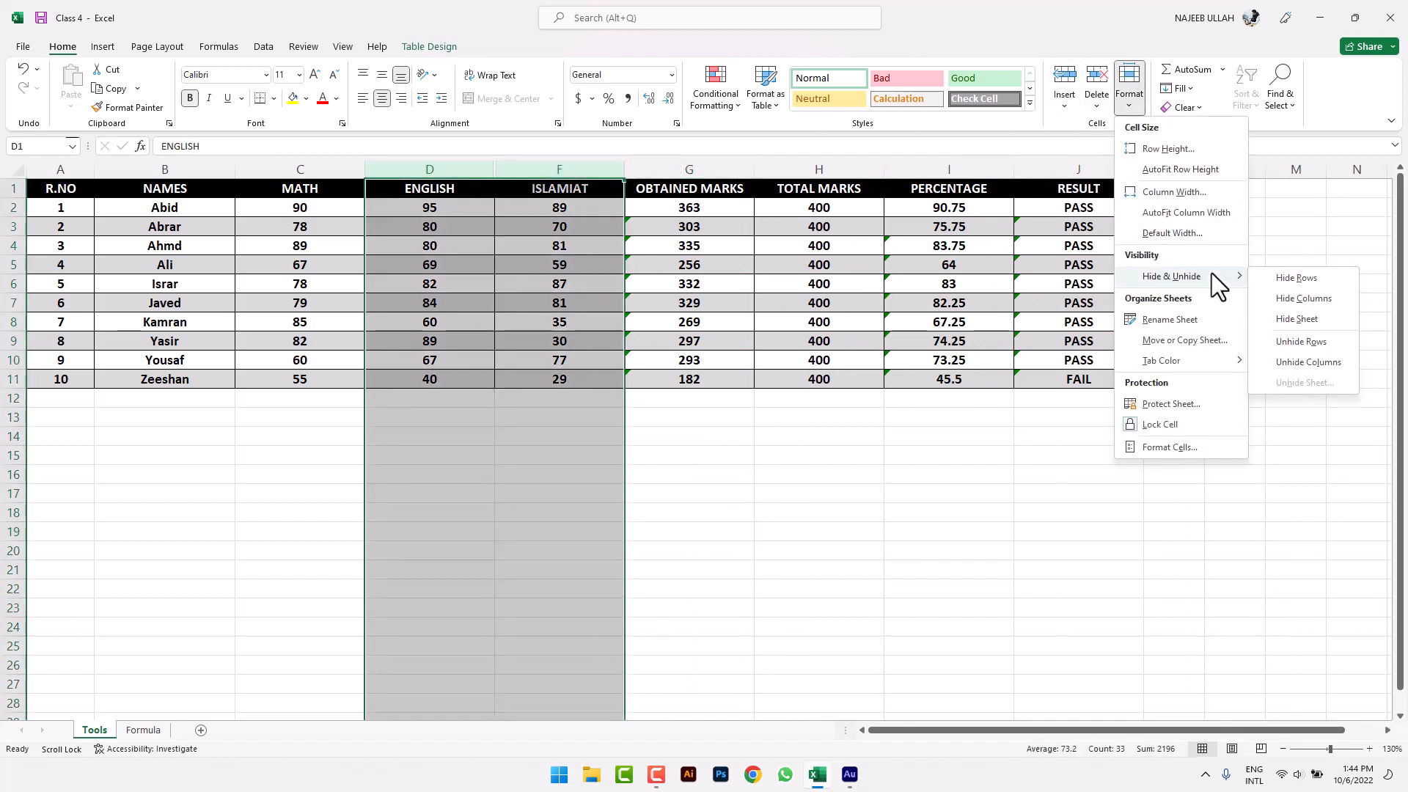
left_click(1307, 362)
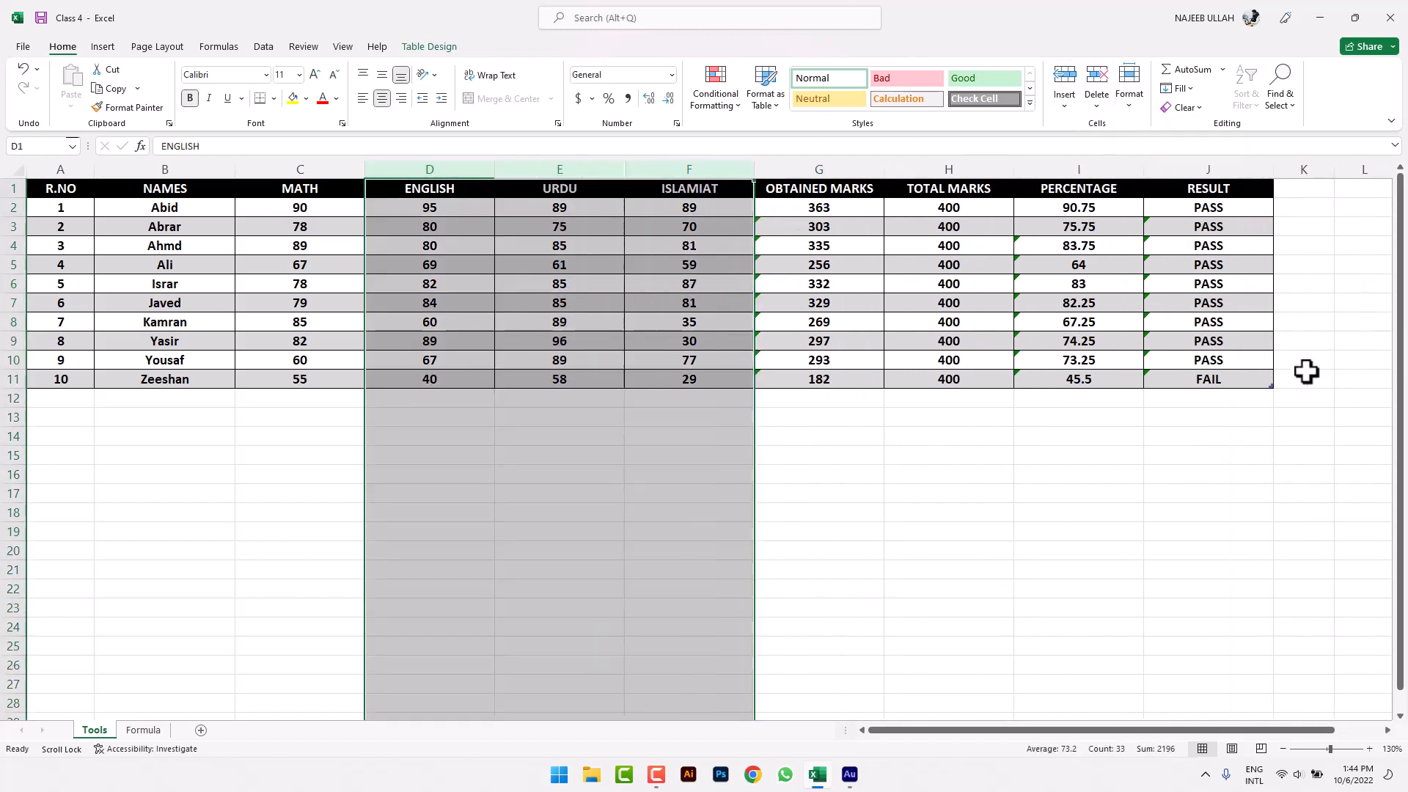
left_click(934, 430)
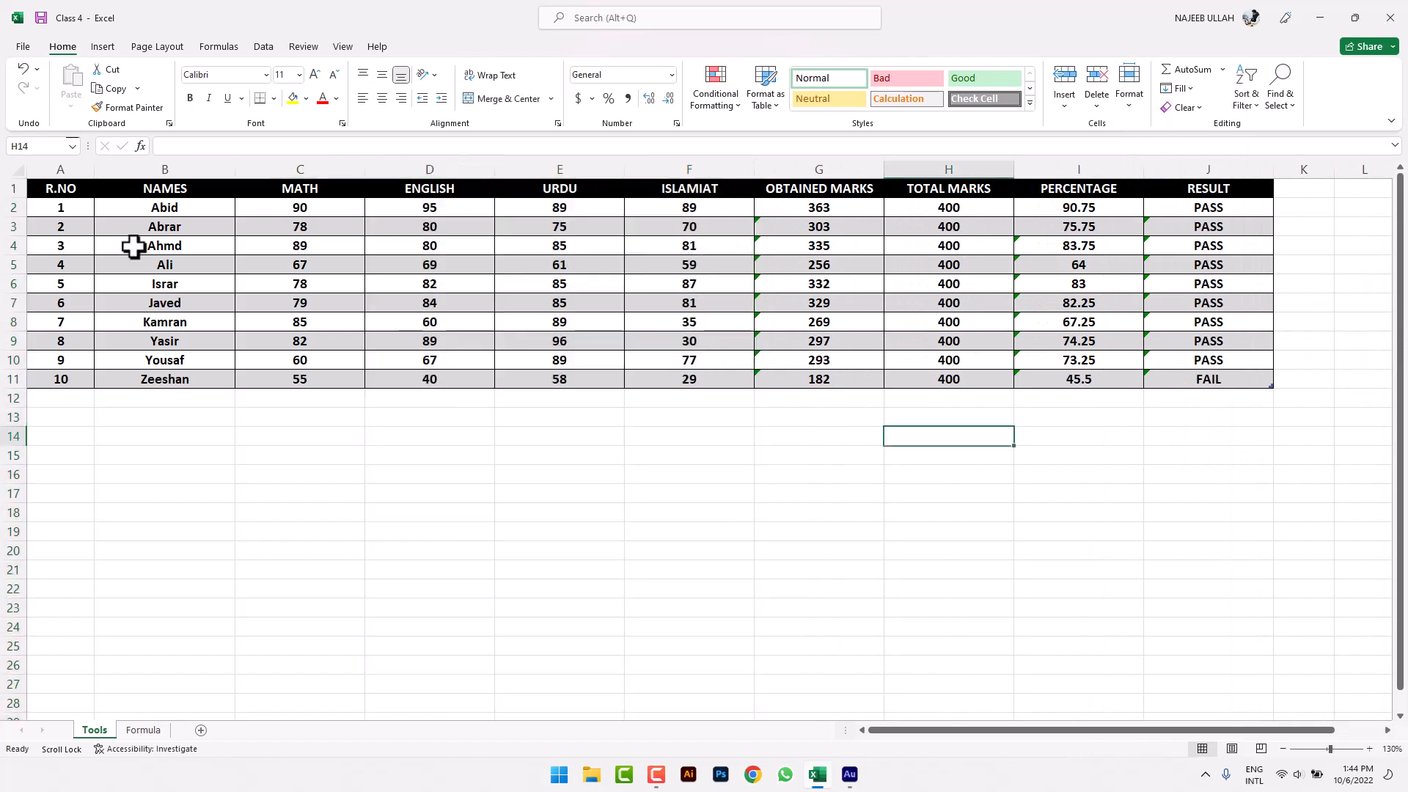
left_click(11, 283)
left_click(1141, 110)
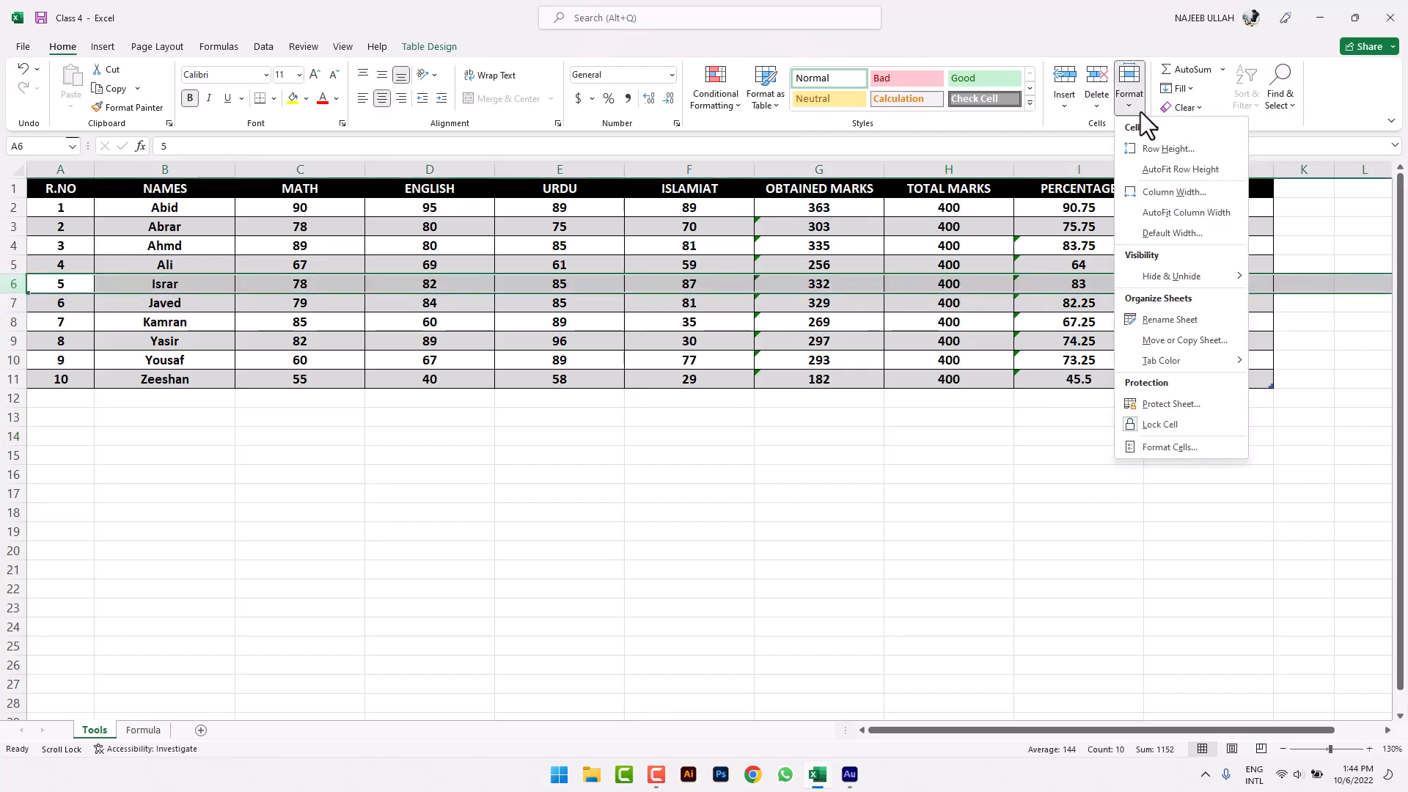
mouse_move(1143, 277)
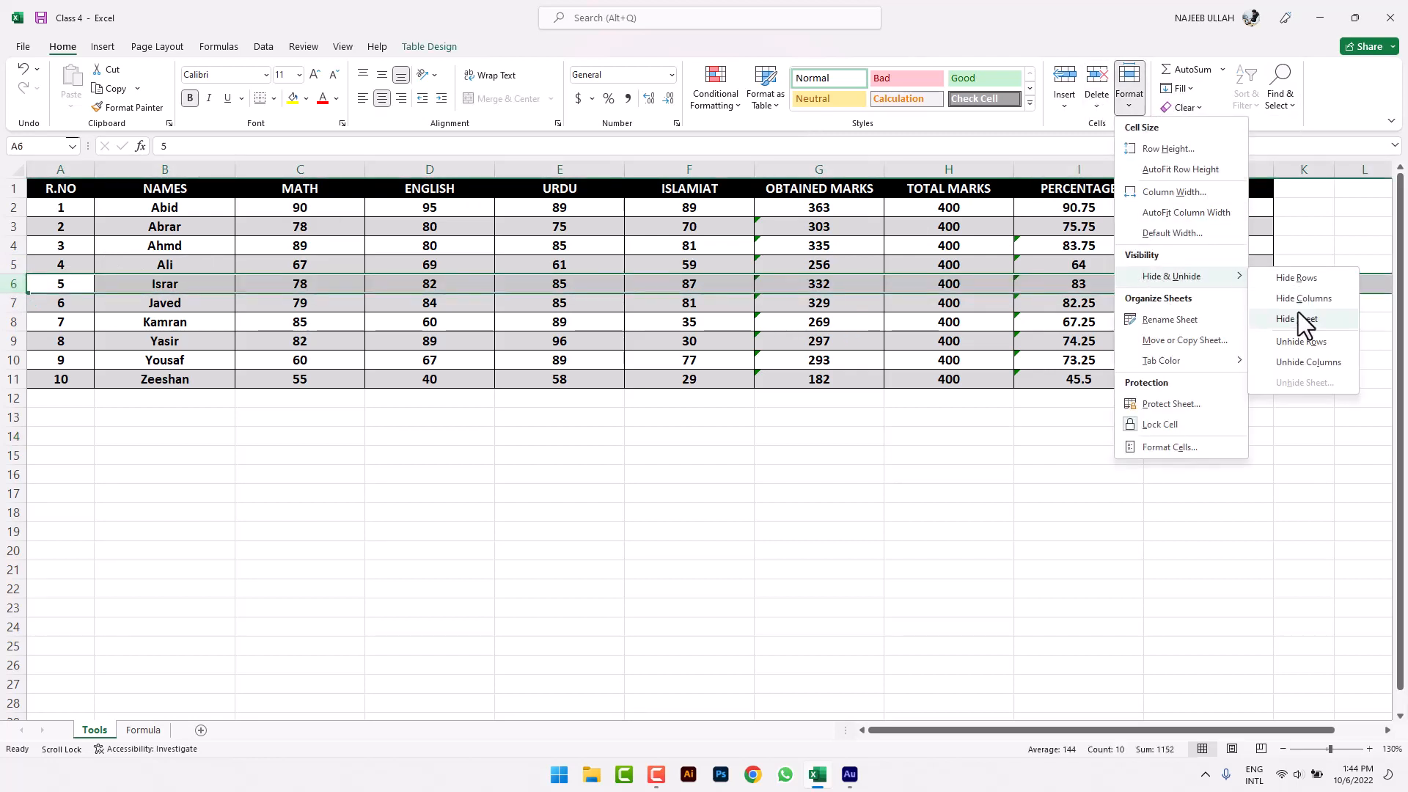
left_click(1307, 285)
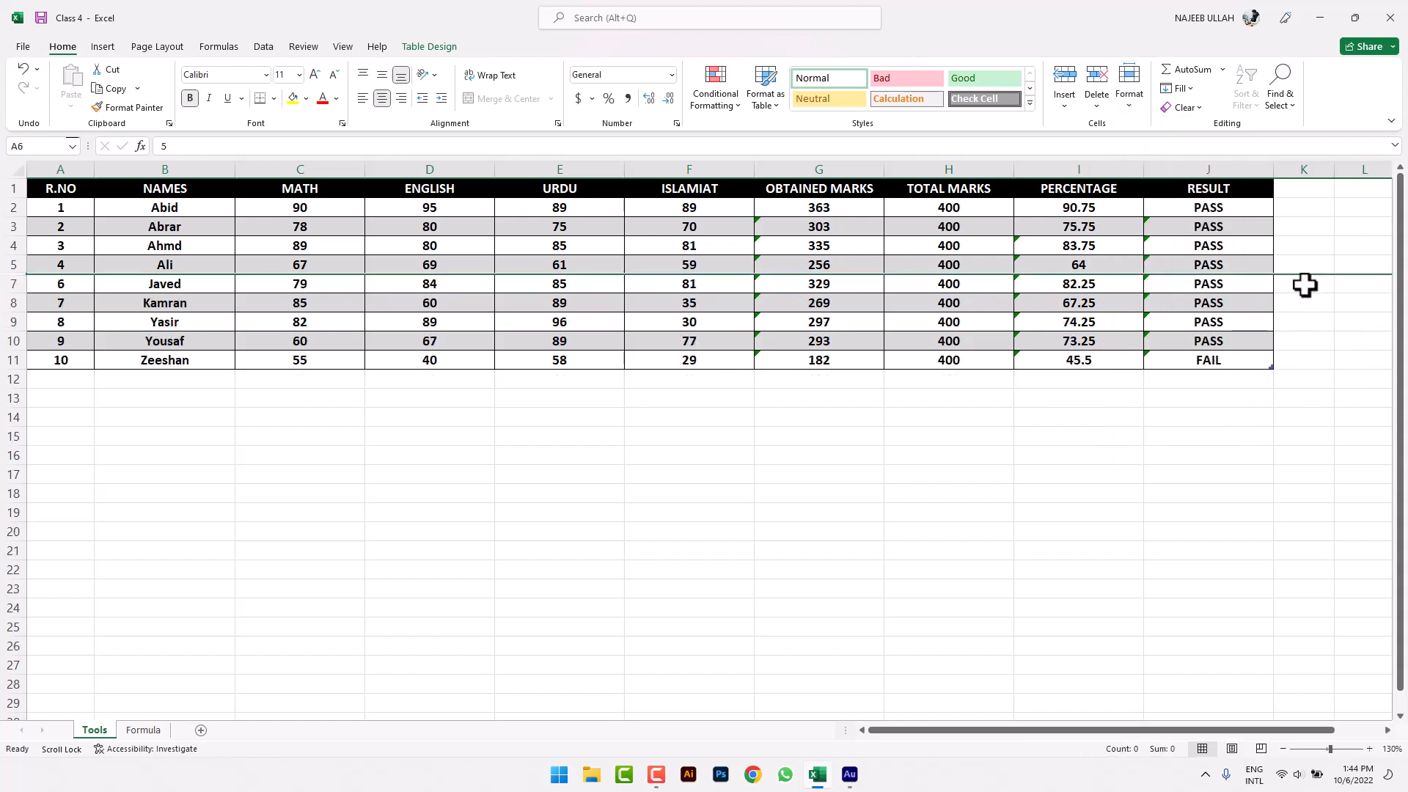
left_click(1132, 107)
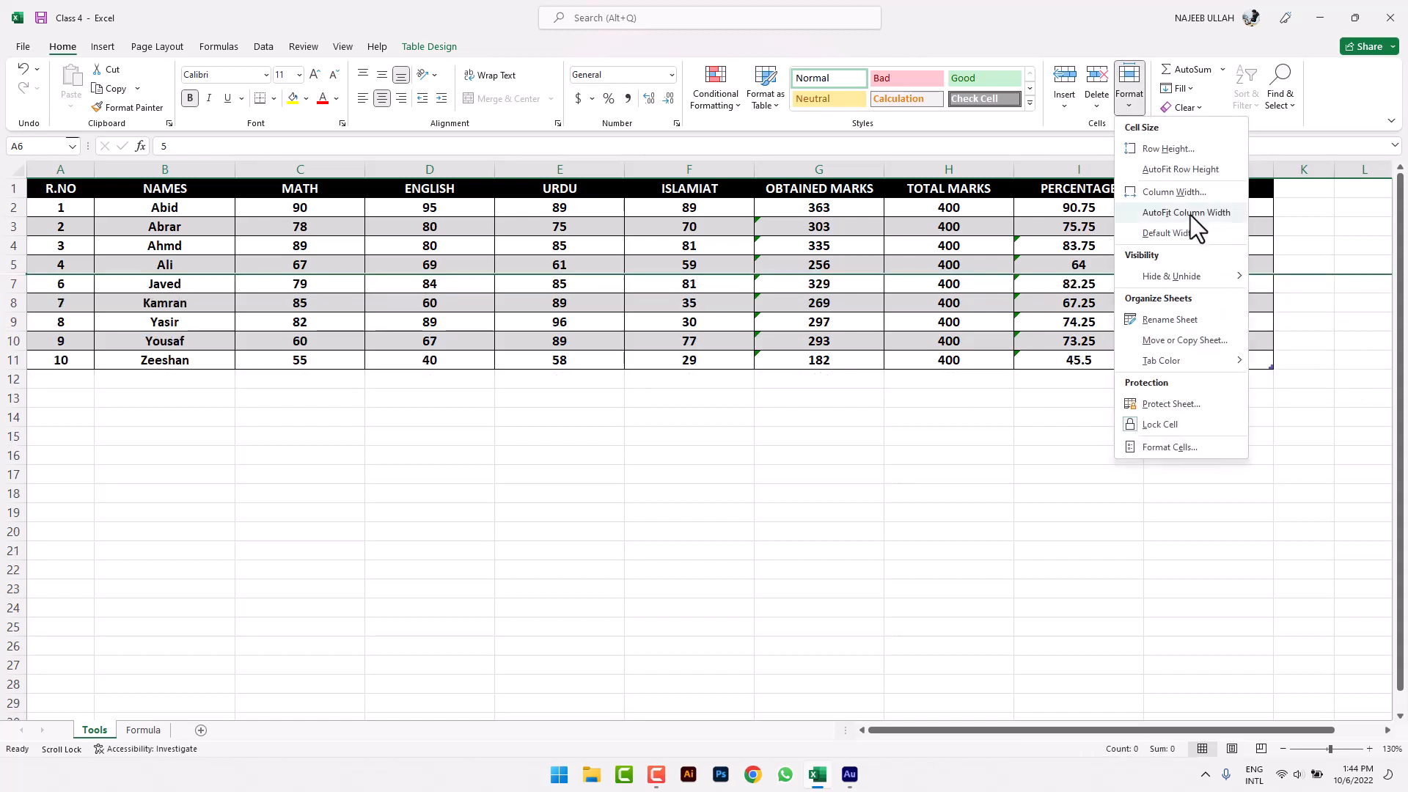
mouse_move(1203, 275)
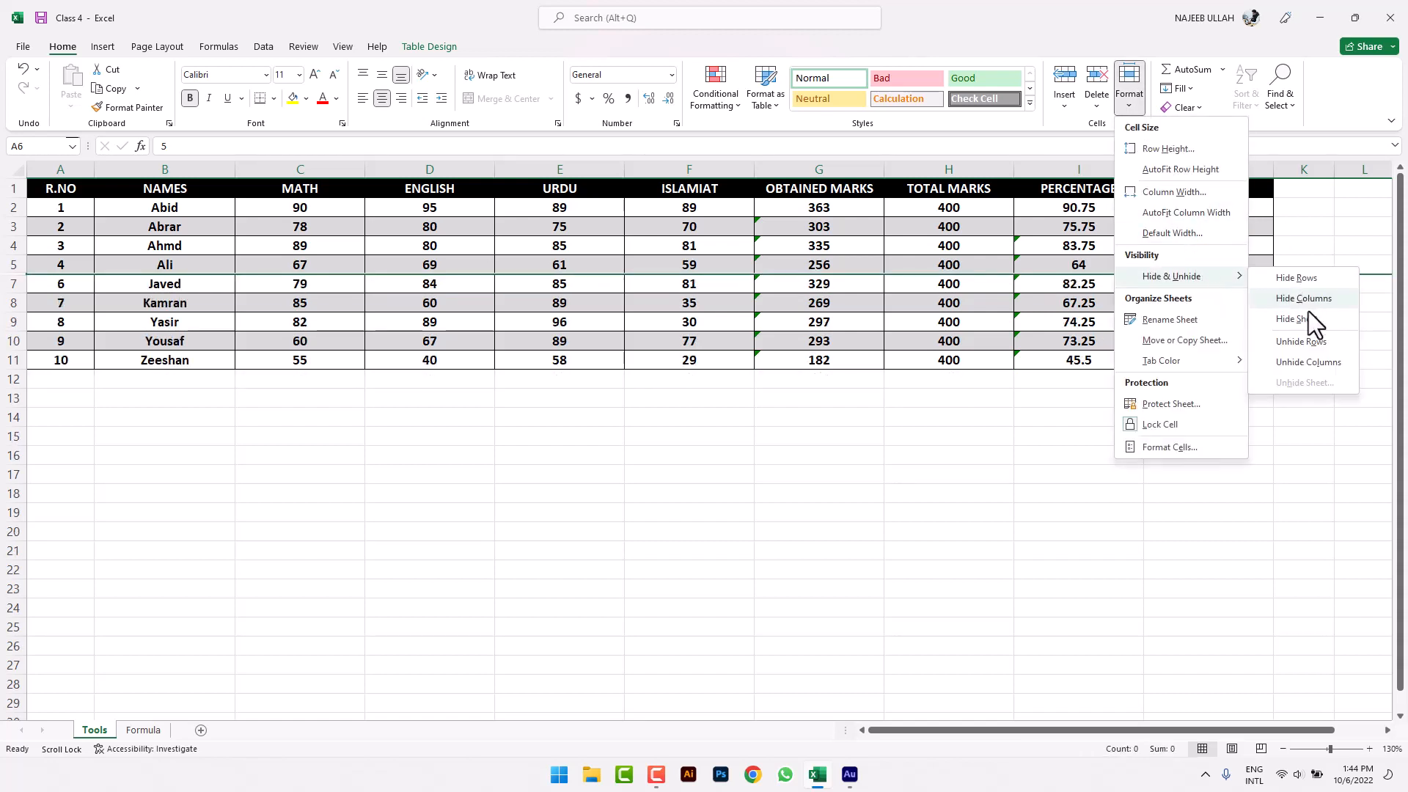
left_click(1309, 342)
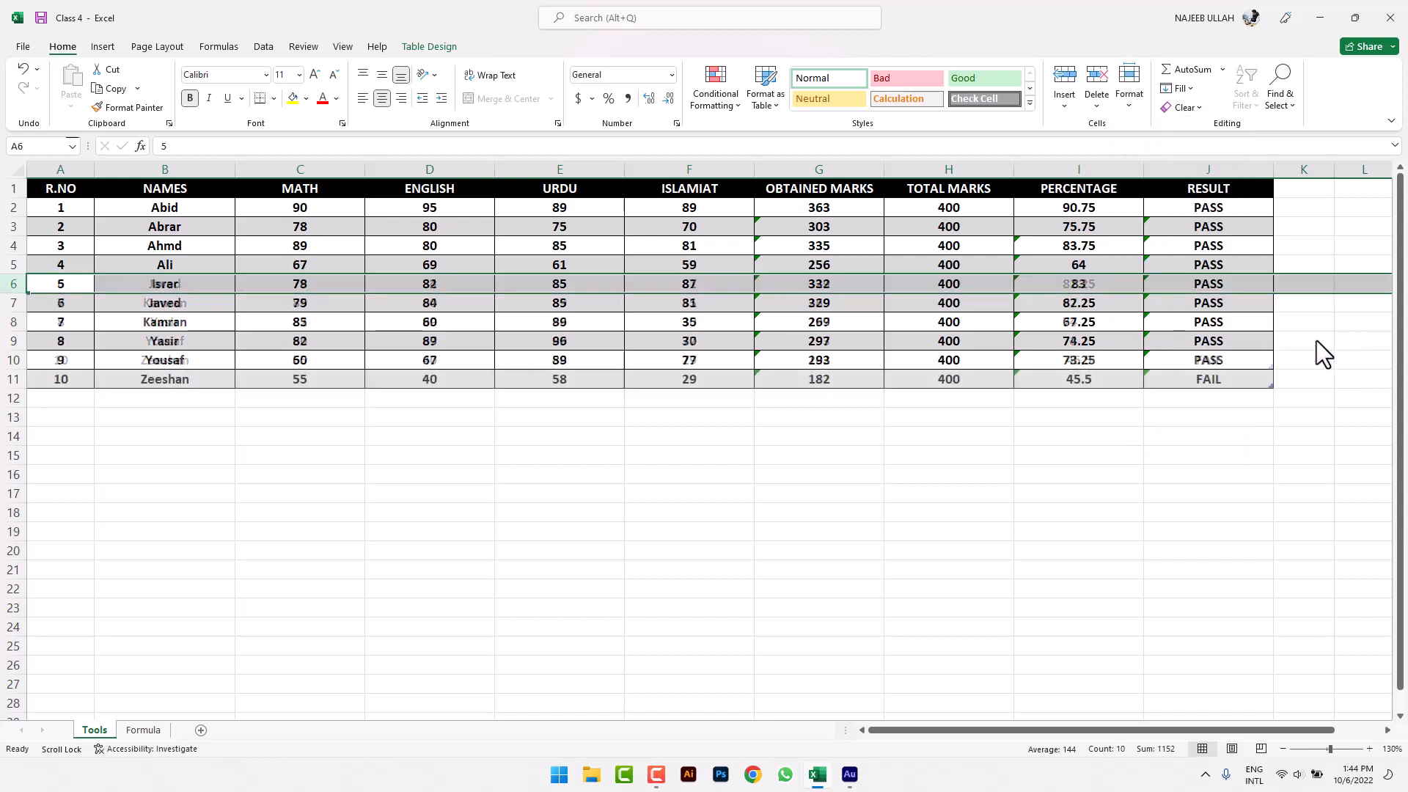
left_click(1131, 104)
mouse_move(1214, 276)
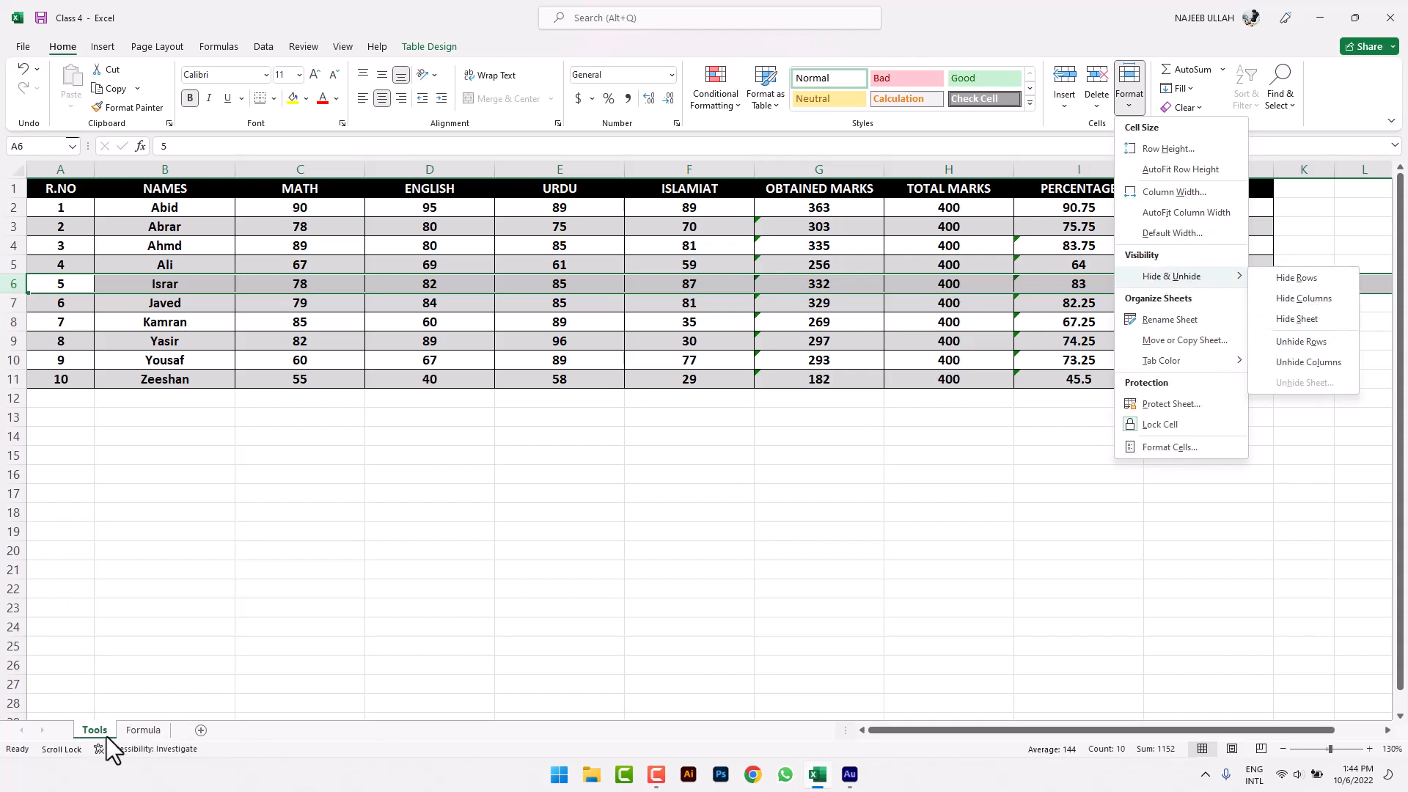
left_click(144, 733)
left_click(144, 733)
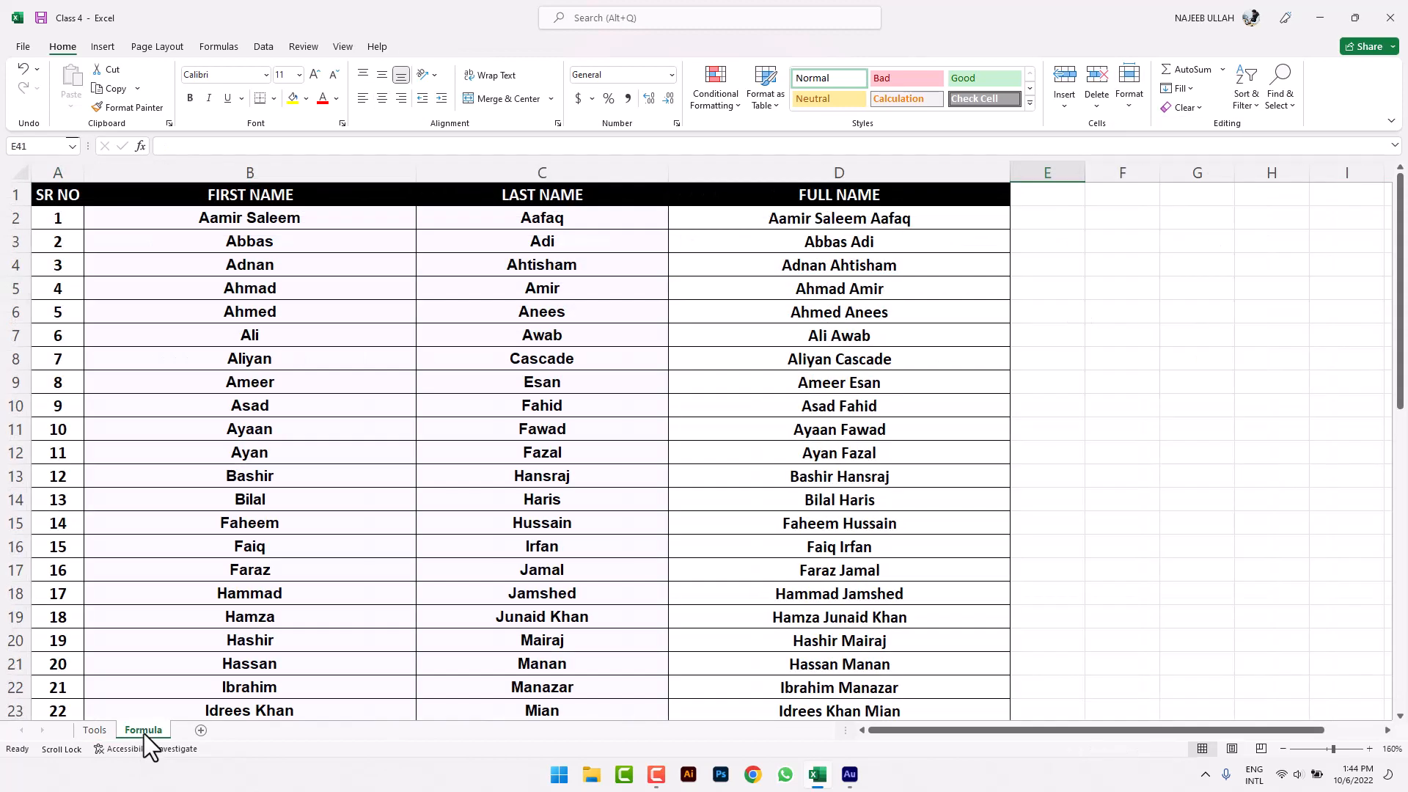
left_click(95, 729)
left_click(144, 731)
left_click(201, 732)
right_click(203, 733)
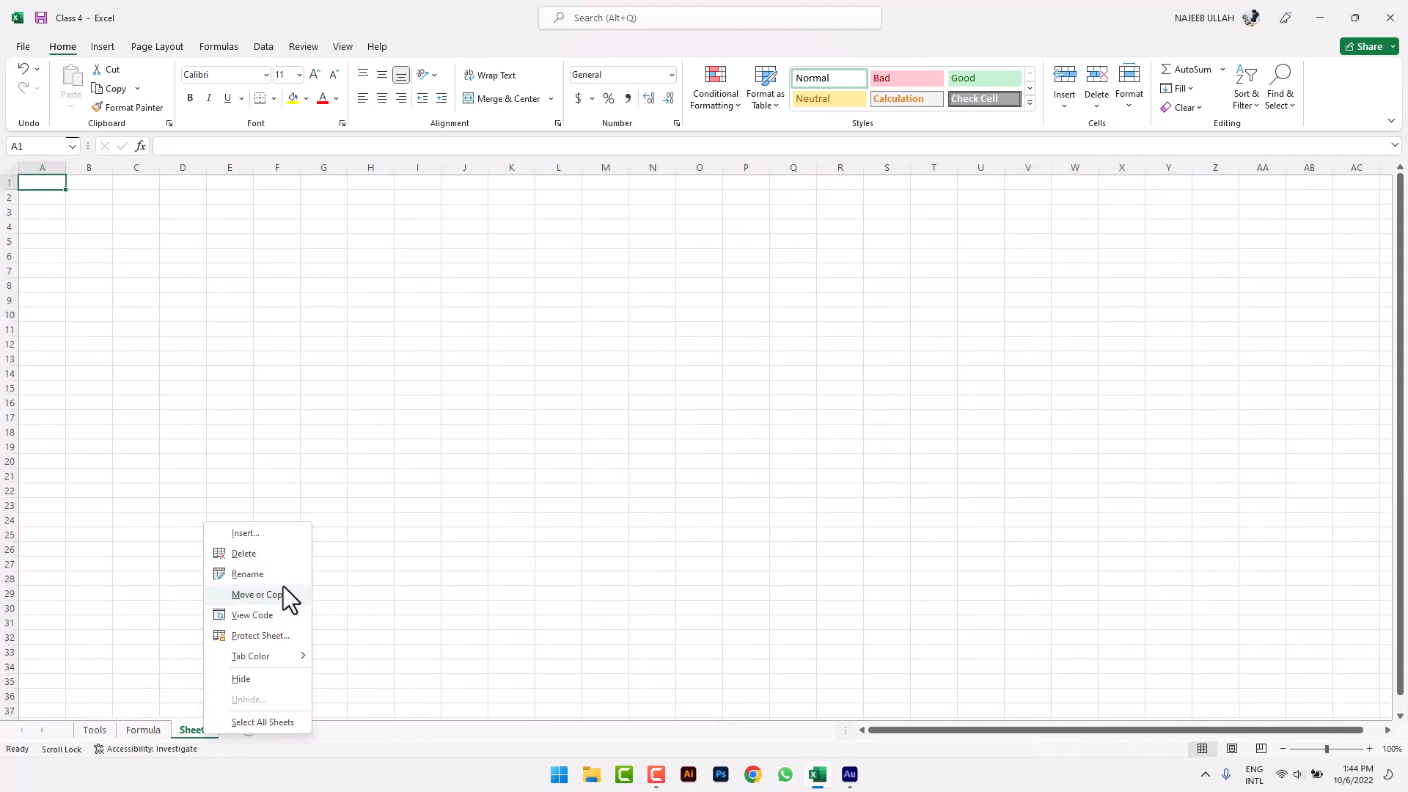
left_click(247, 555)
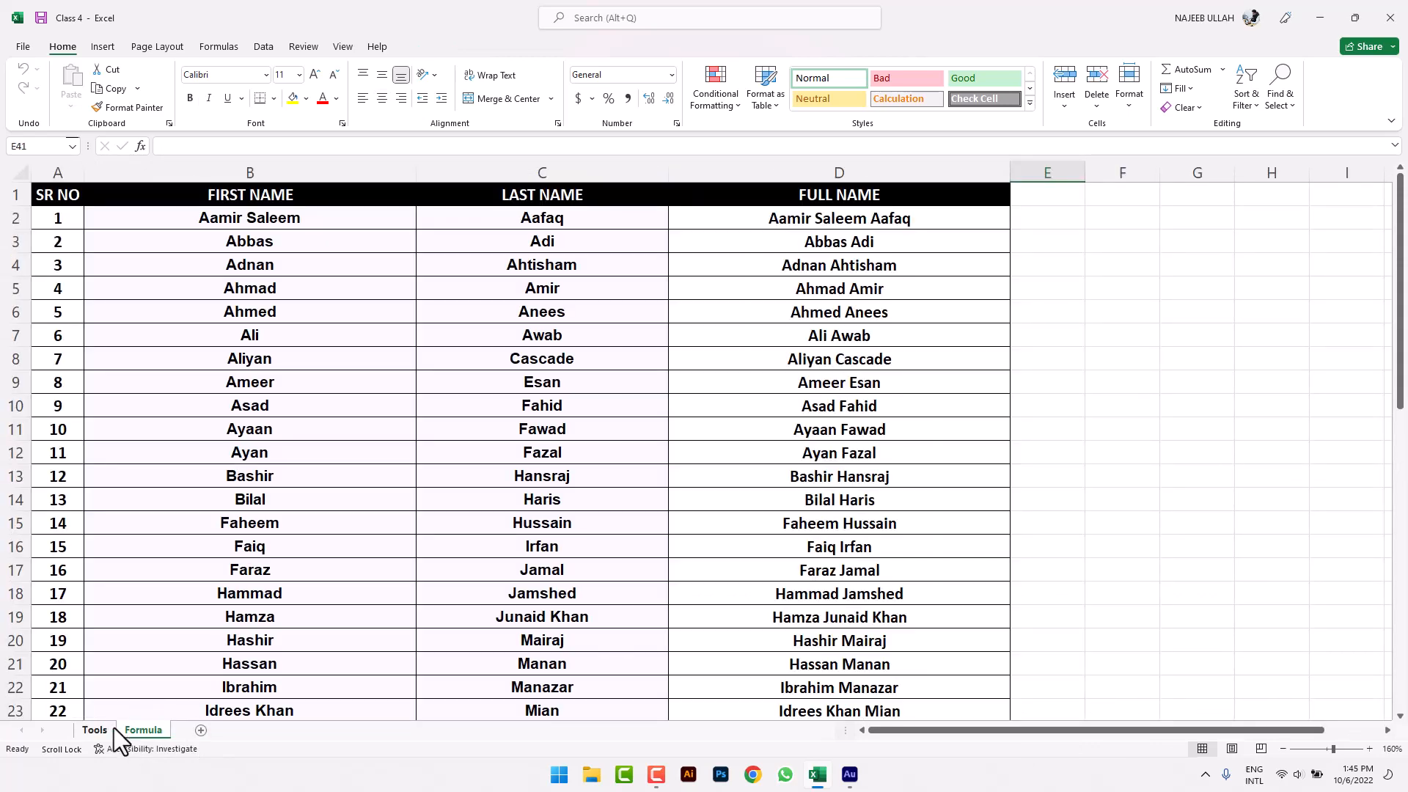
left_click(201, 732)
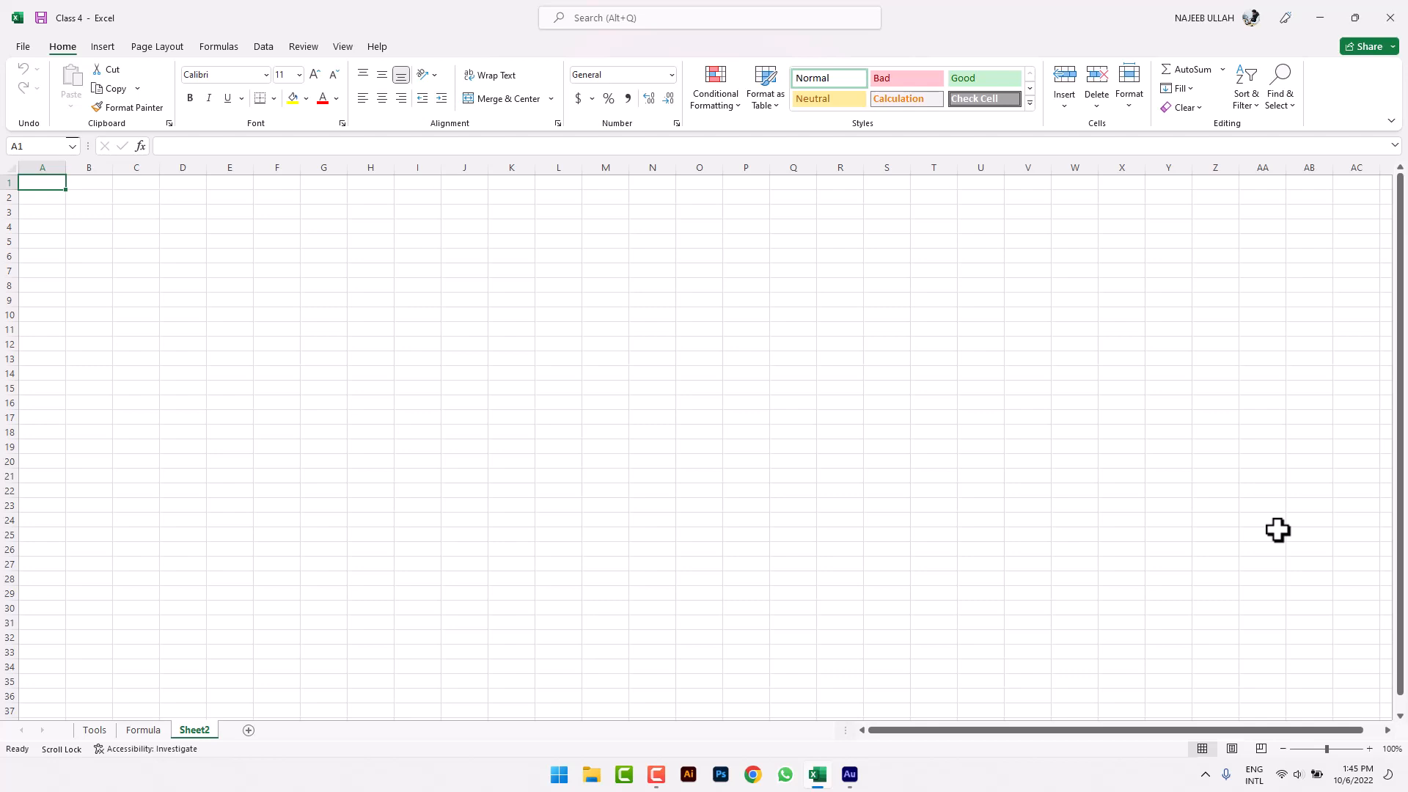
right_click(202, 730)
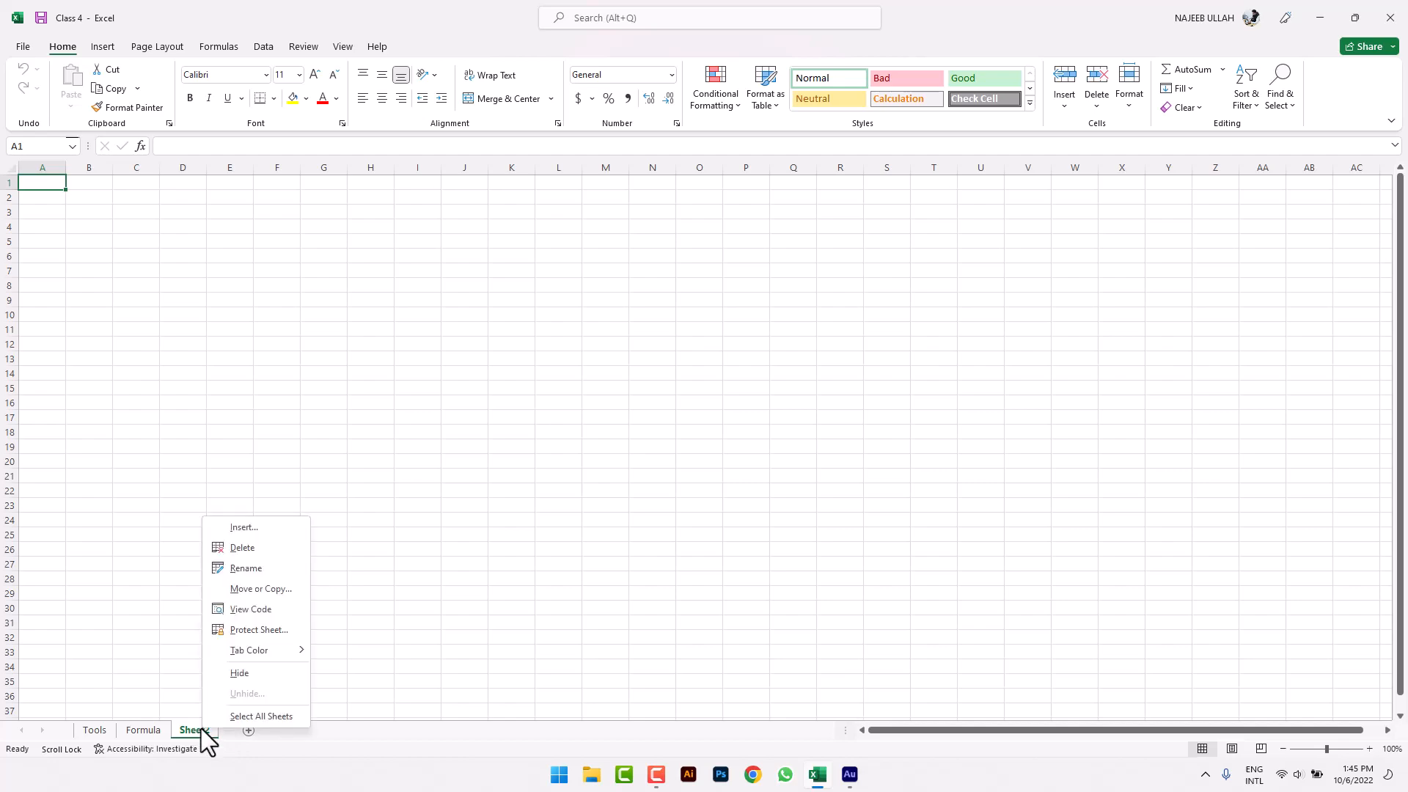
left_click(242, 550)
left_click(97, 731)
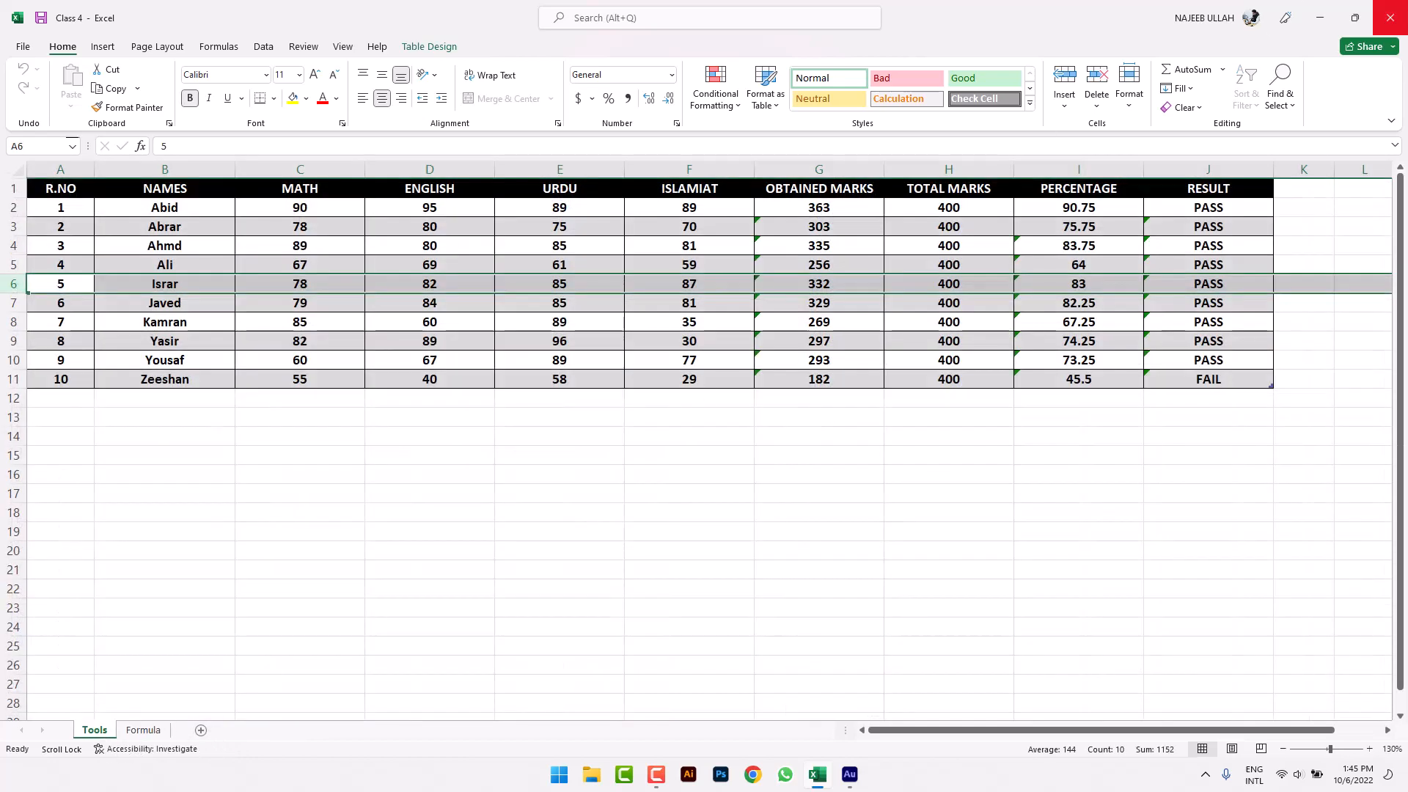
left_click(1125, 100)
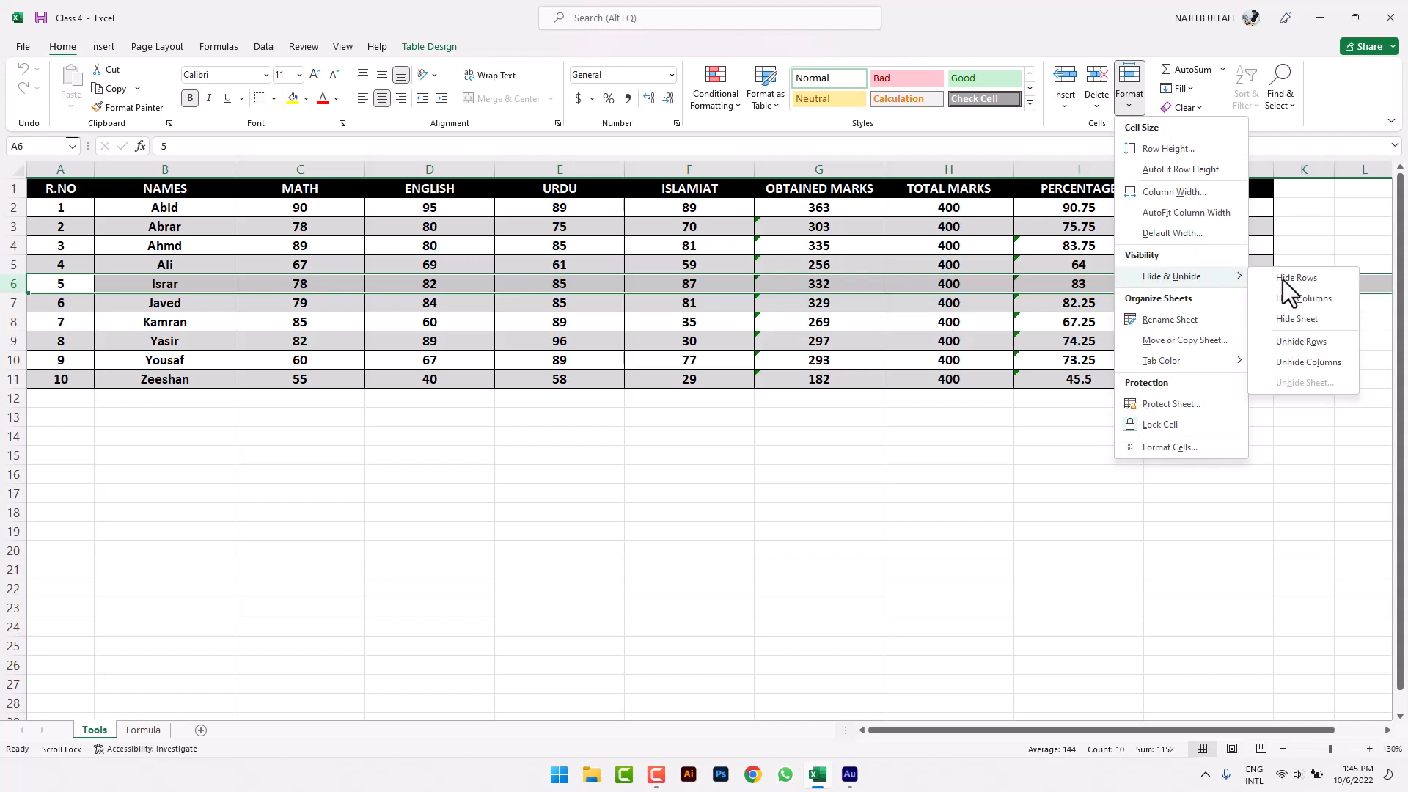
left_click(1317, 318)
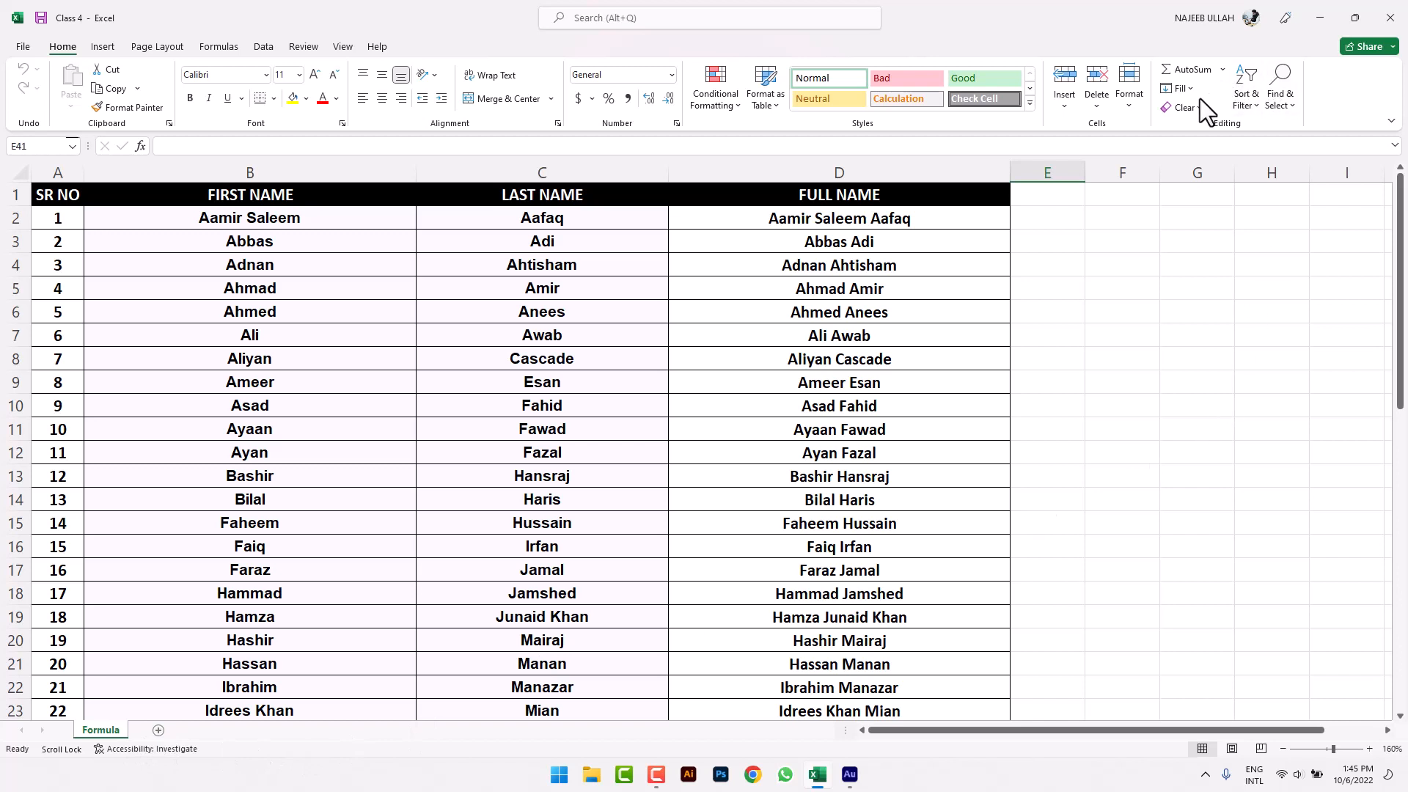
left_click(1141, 106)
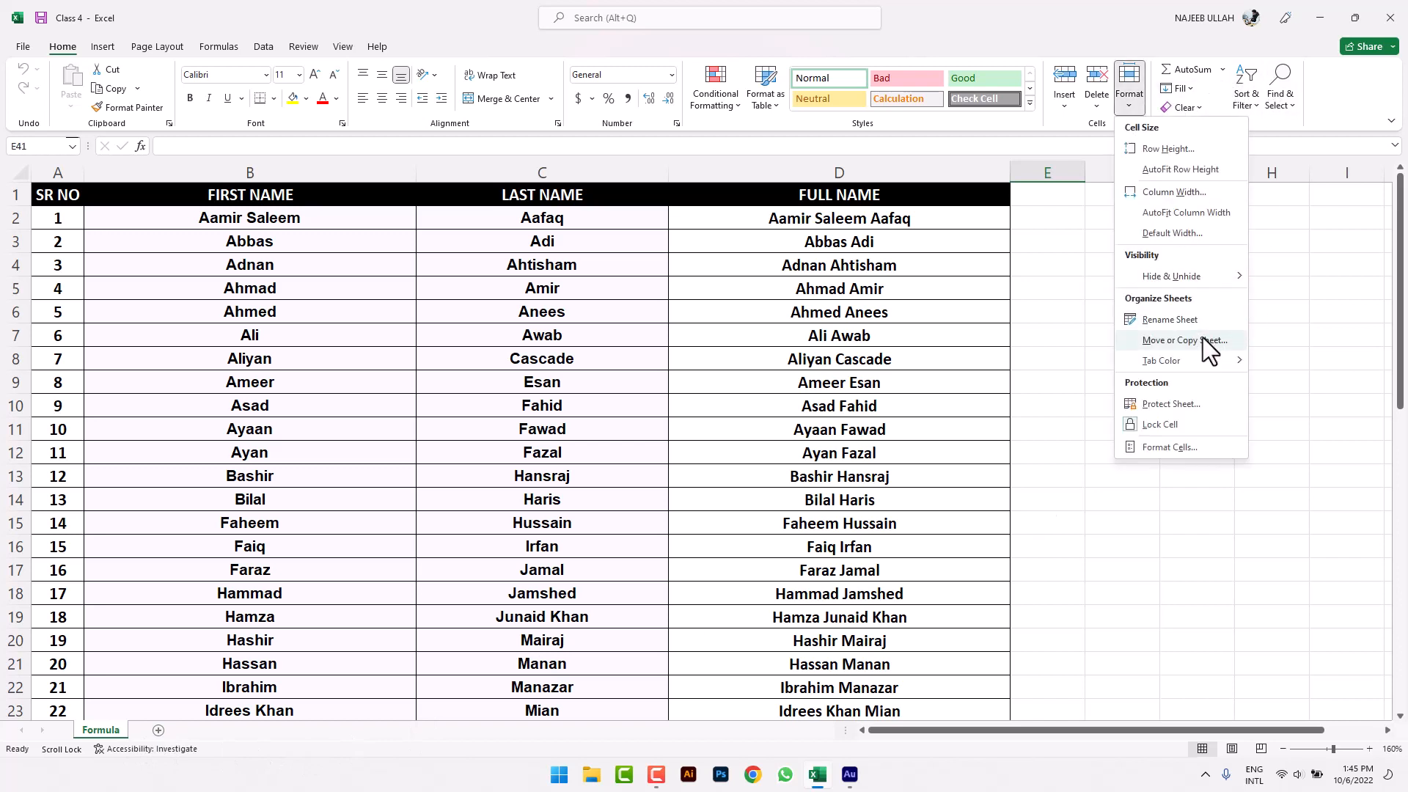
mouse_move(1224, 277)
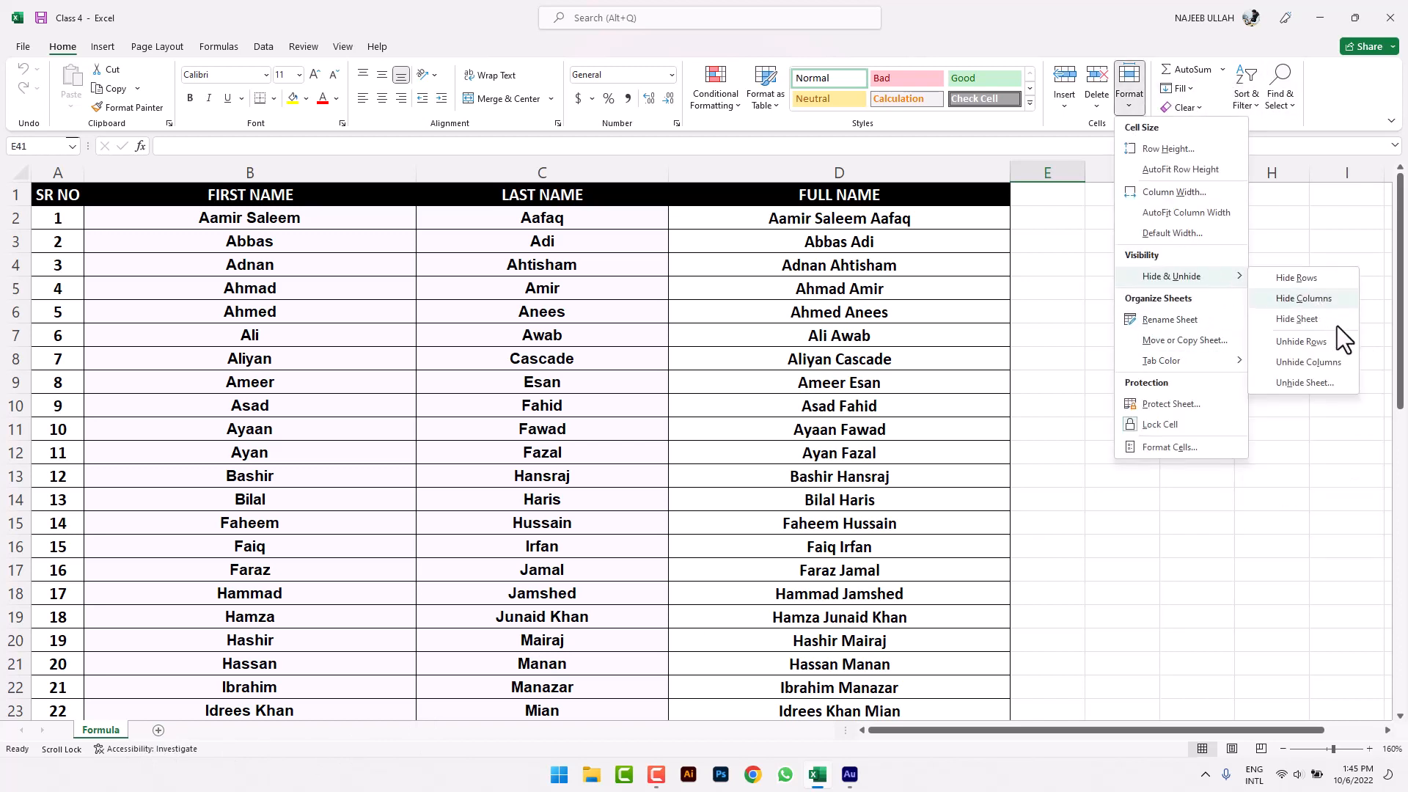
left_click(1336, 378)
left_click(1028, 229)
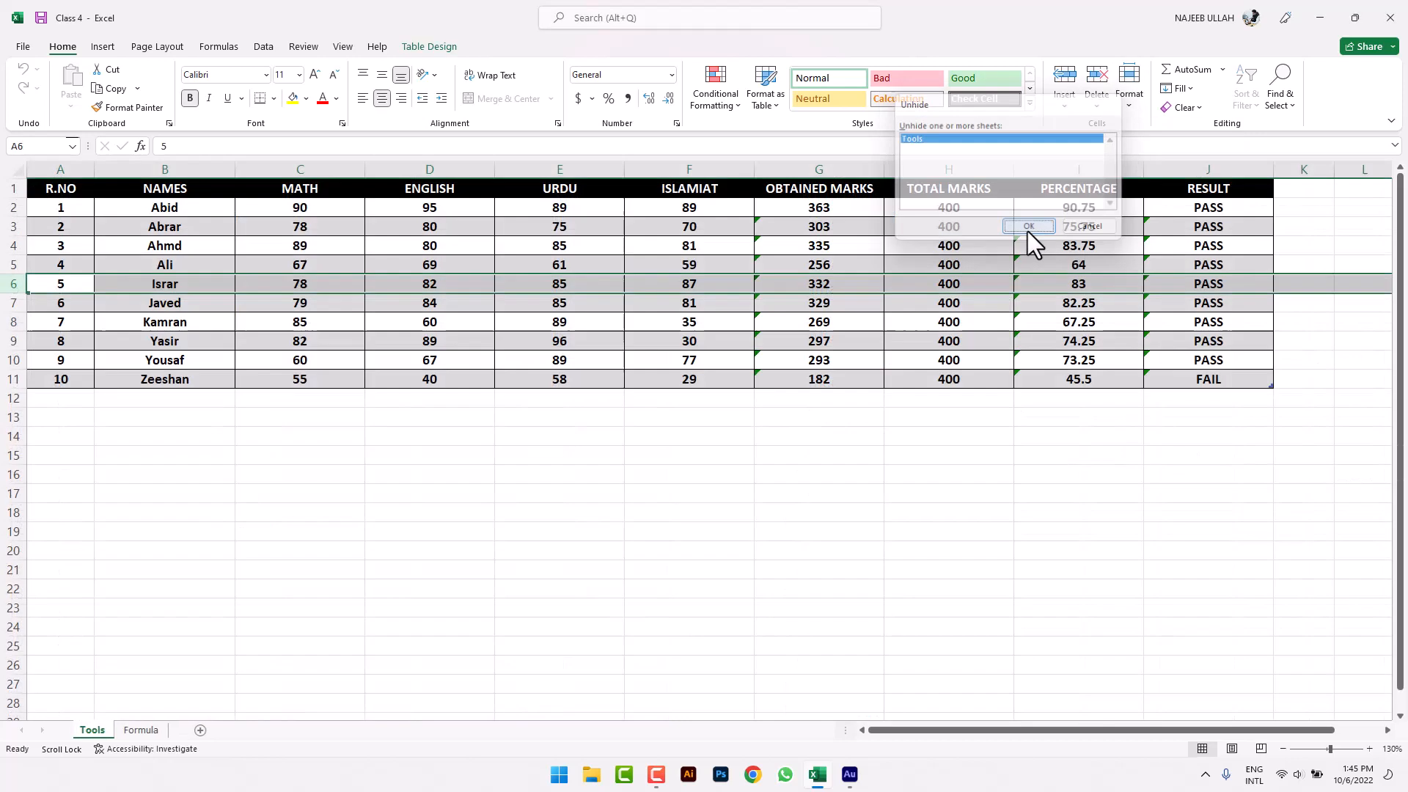
left_click(718, 421)
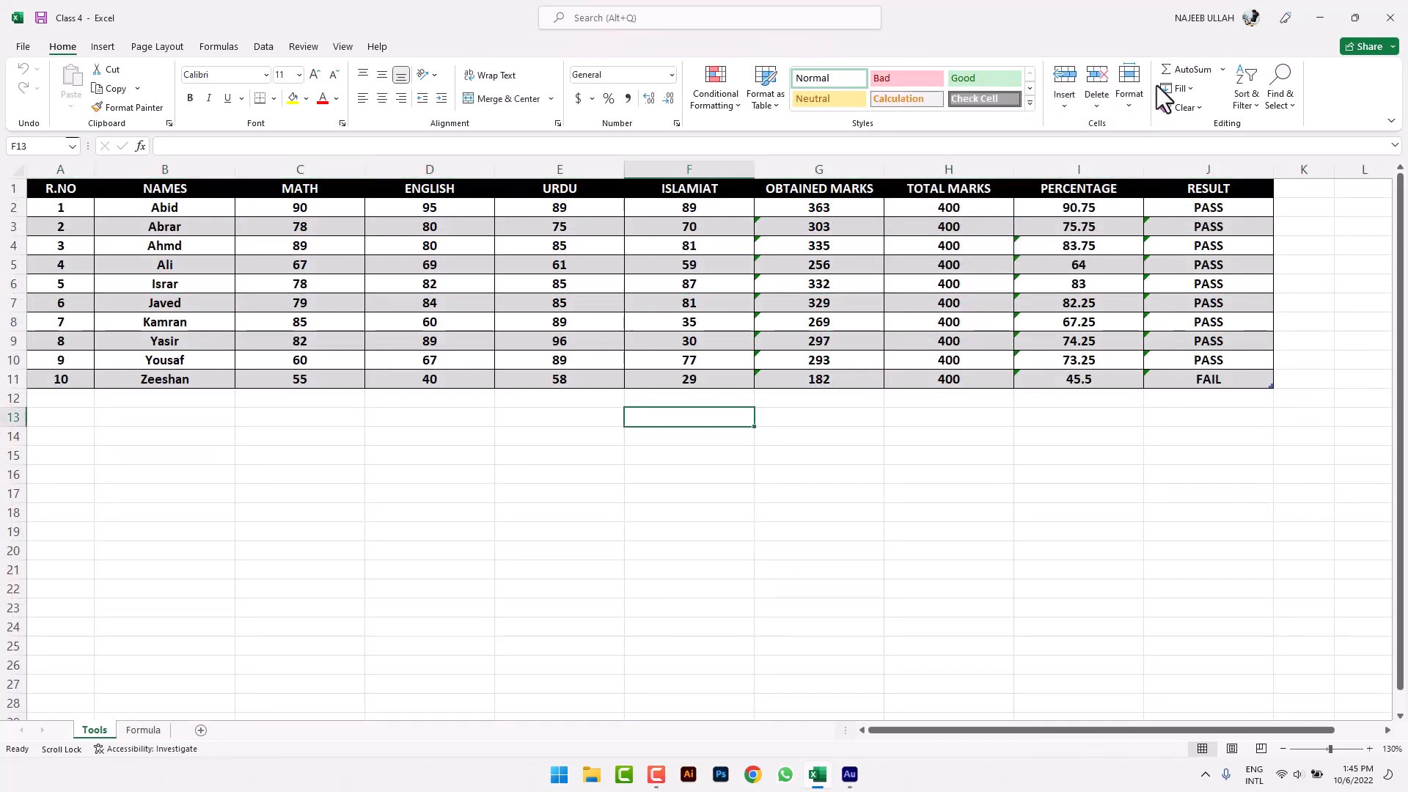
left_click(1131, 94)
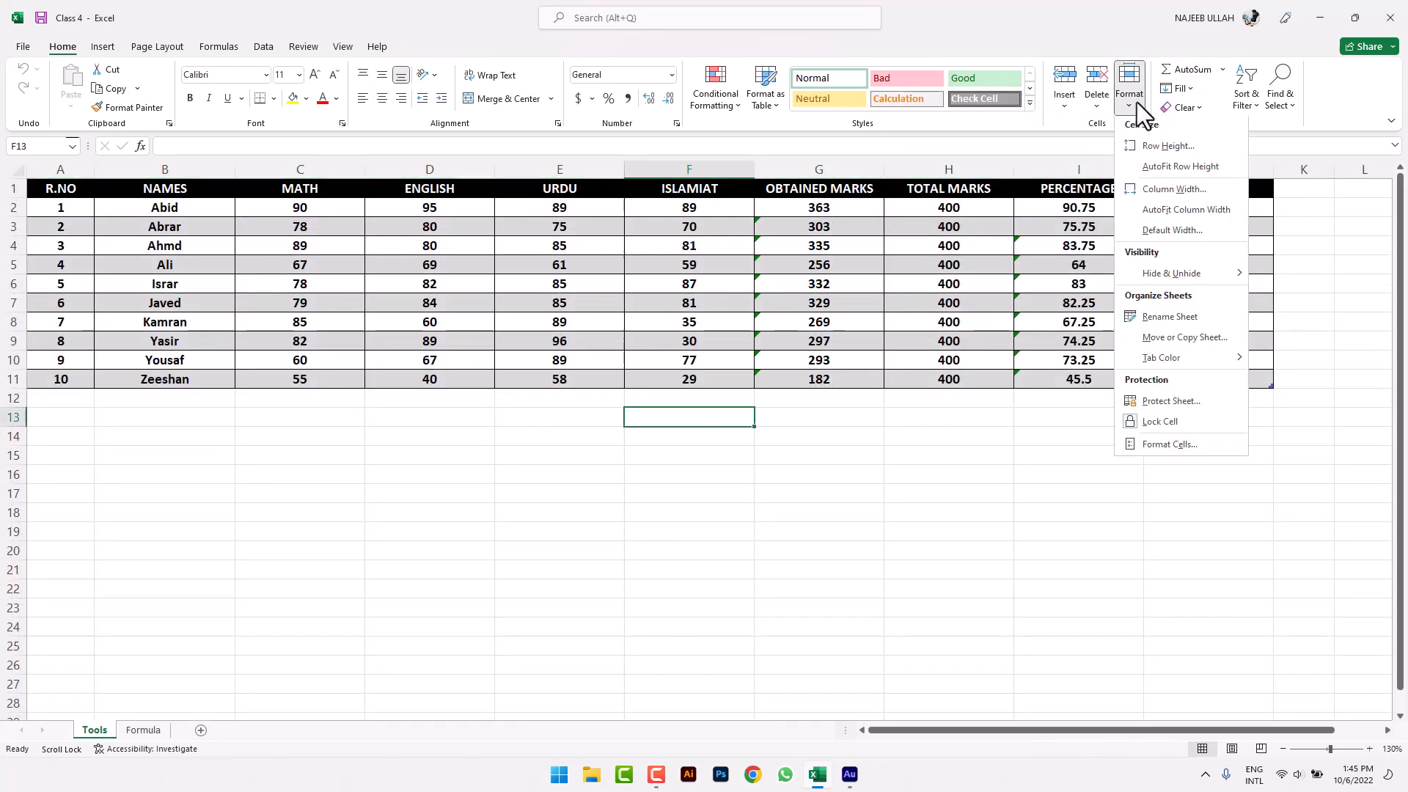
- Rename the Tools sheet tab to 'CLASS 4'
left_click(1213, 318)
key("Return")
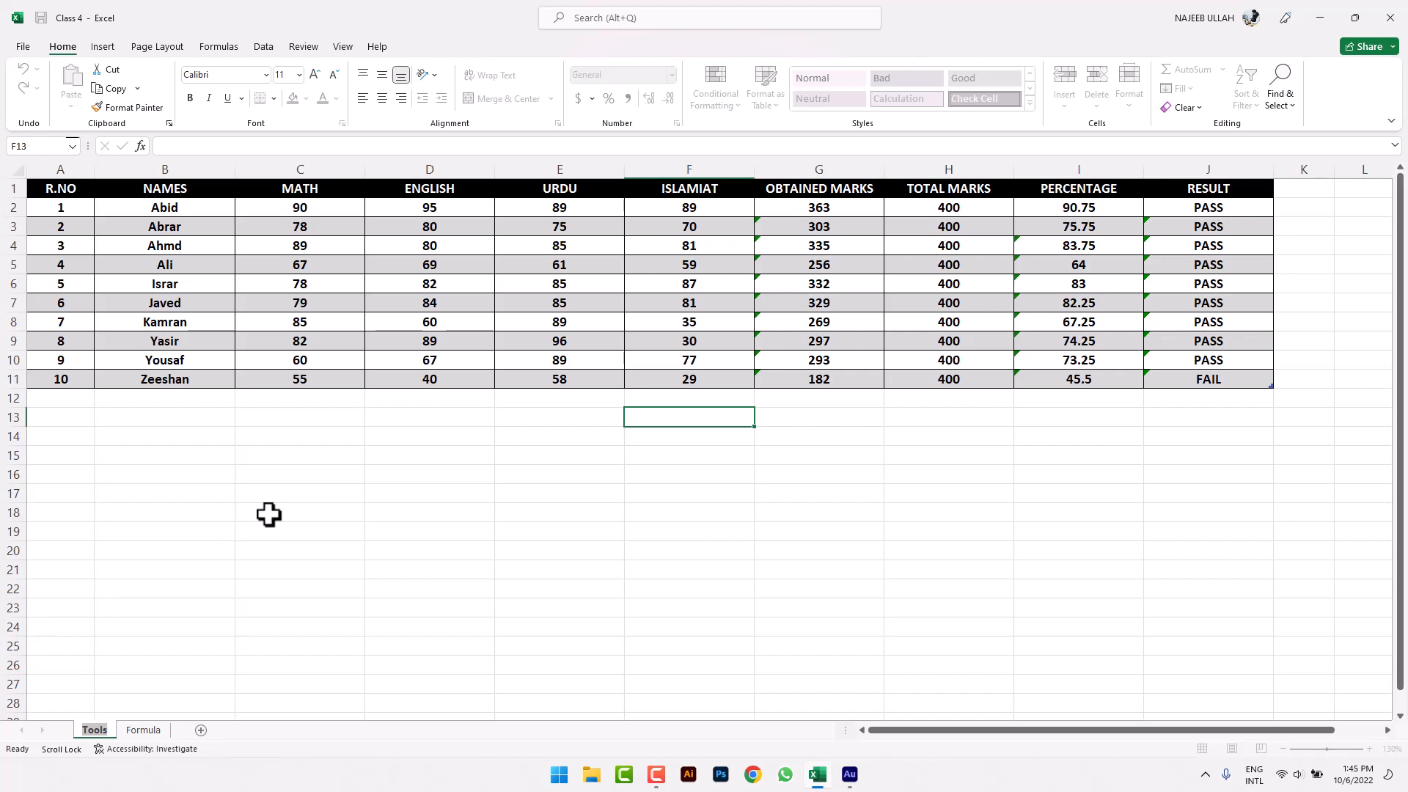
type("CLASS 4")
key("Return")
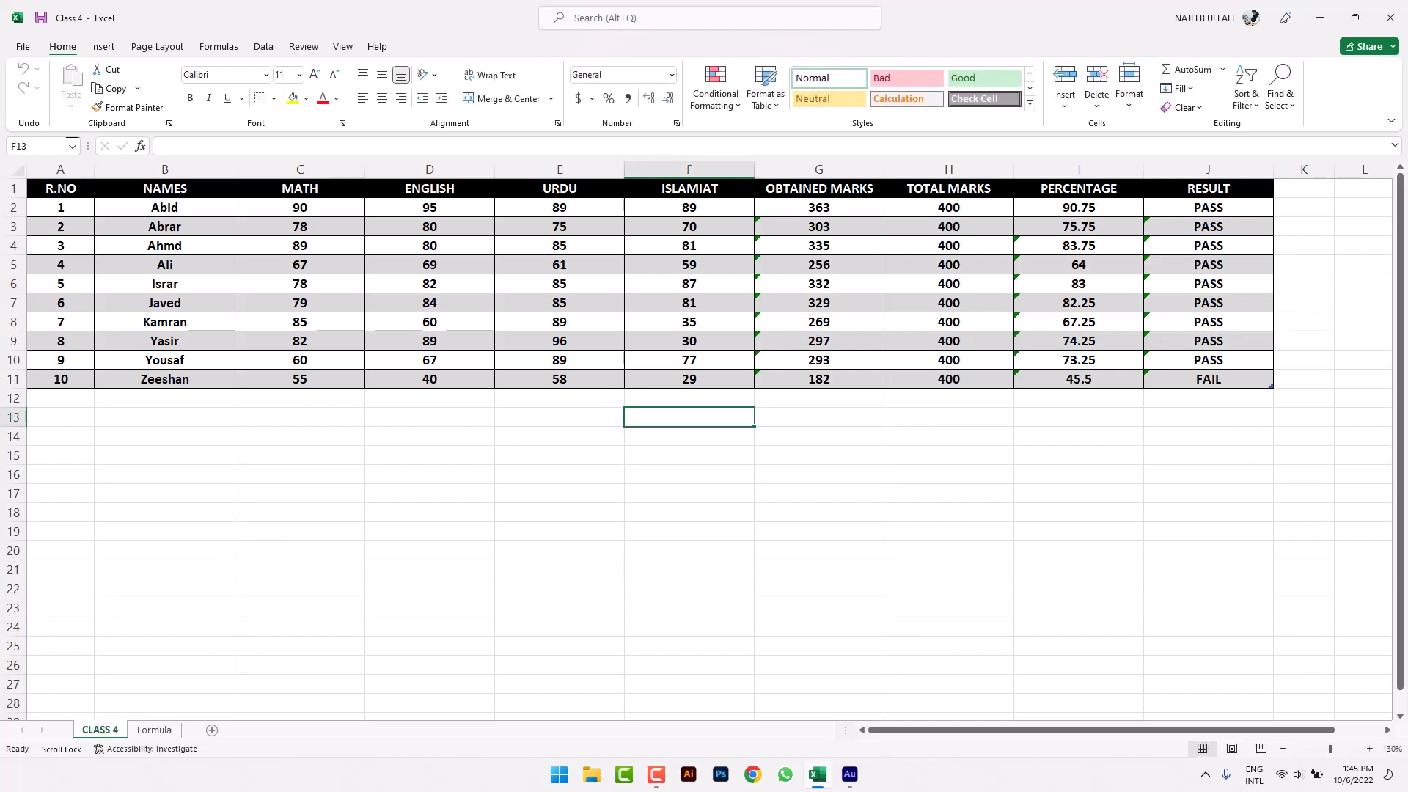
- Start a rename from the CLASS 4 tab's context menu, then keep the name unchanged
left_click(402, 431)
left_click(412, 525)
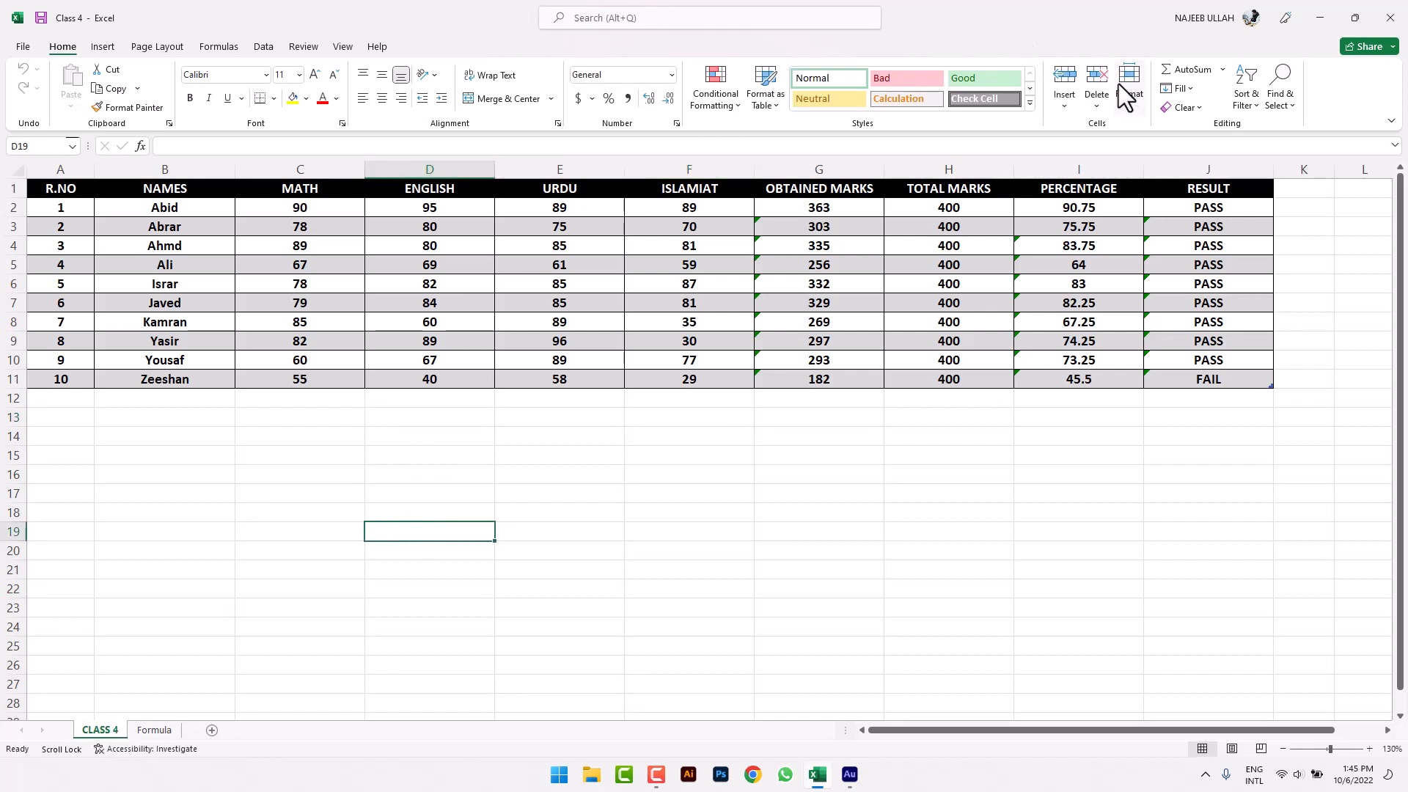
left_click(1133, 102)
left_click(132, 632)
right_click(116, 723)
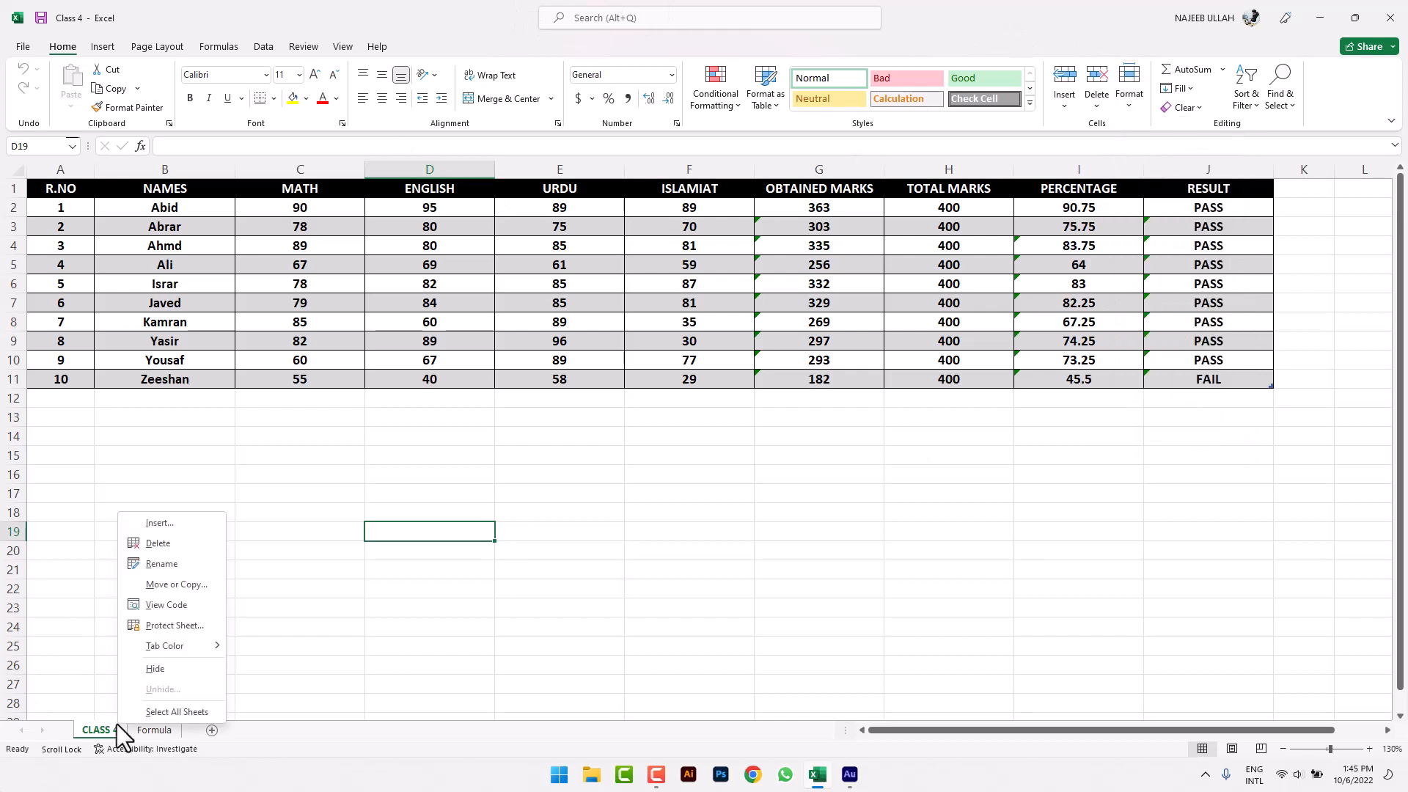
left_click(172, 565)
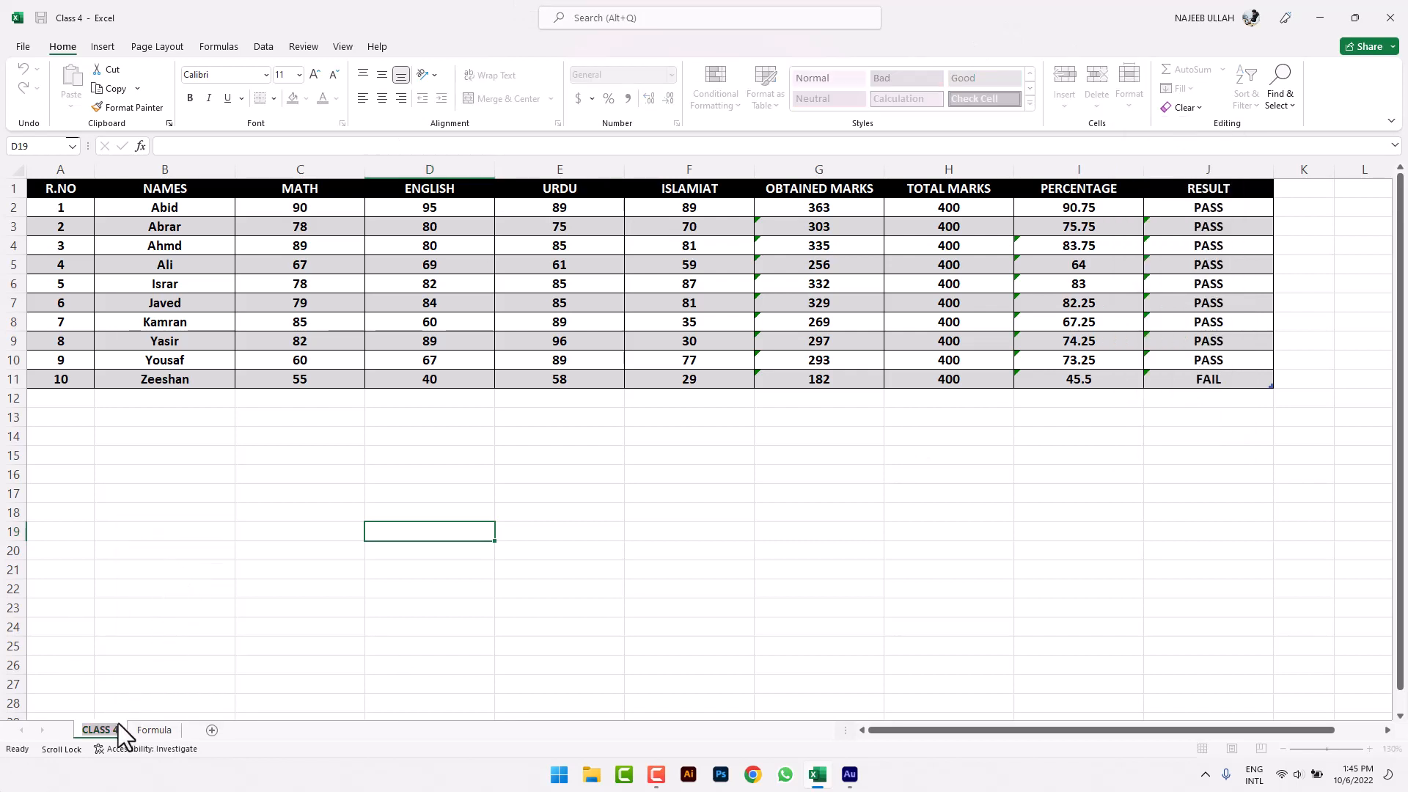
left_click(166, 598)
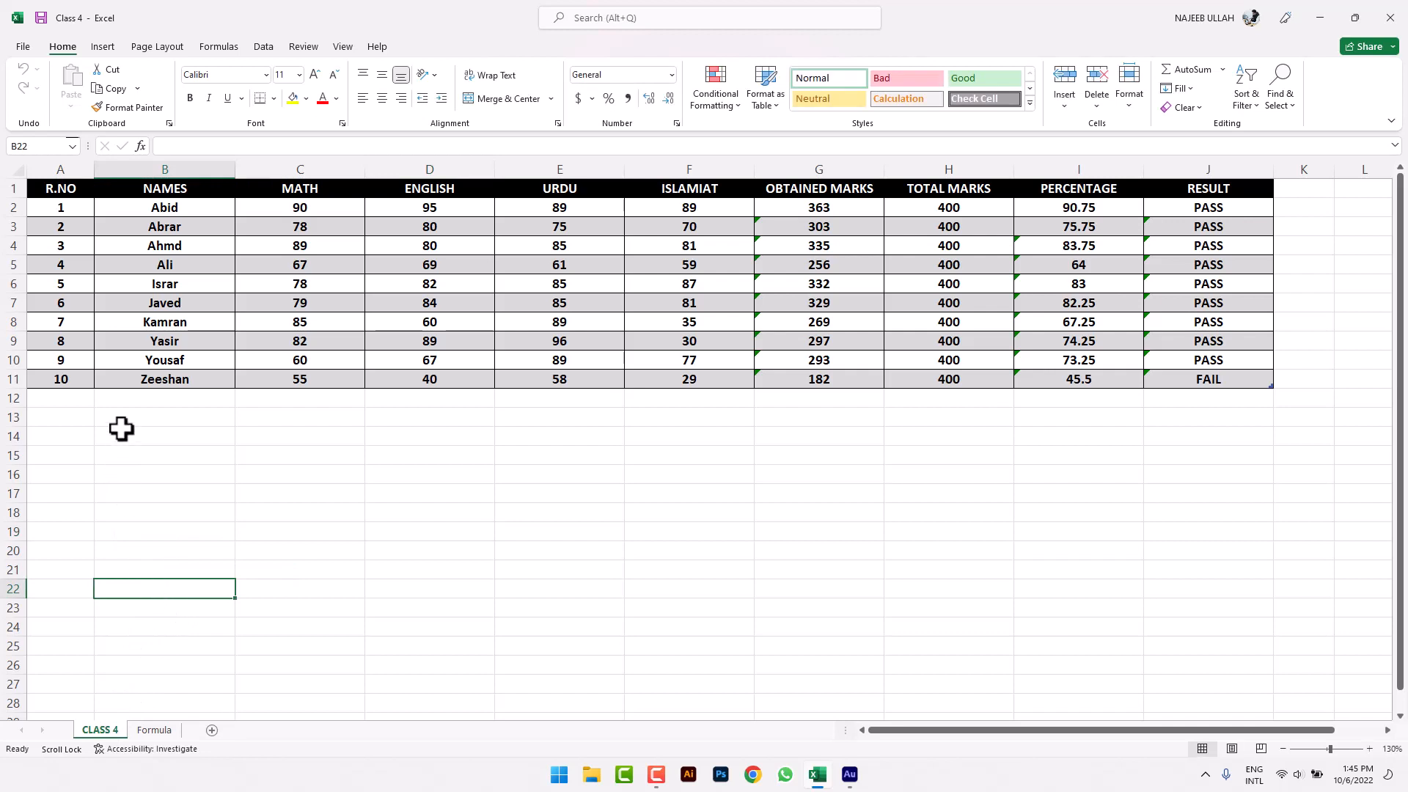
left_click(338, 168)
right_click(338, 168)
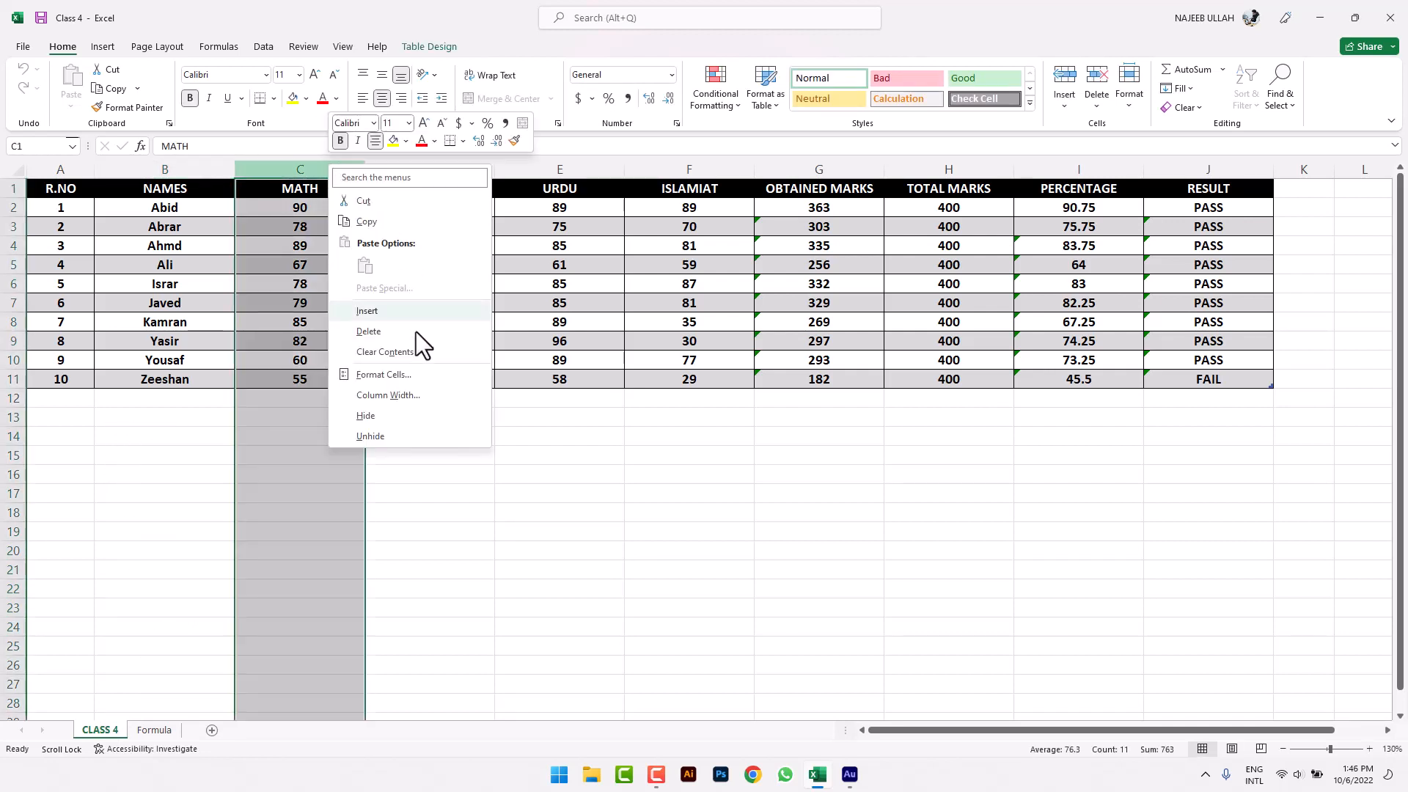
left_click(399, 409)
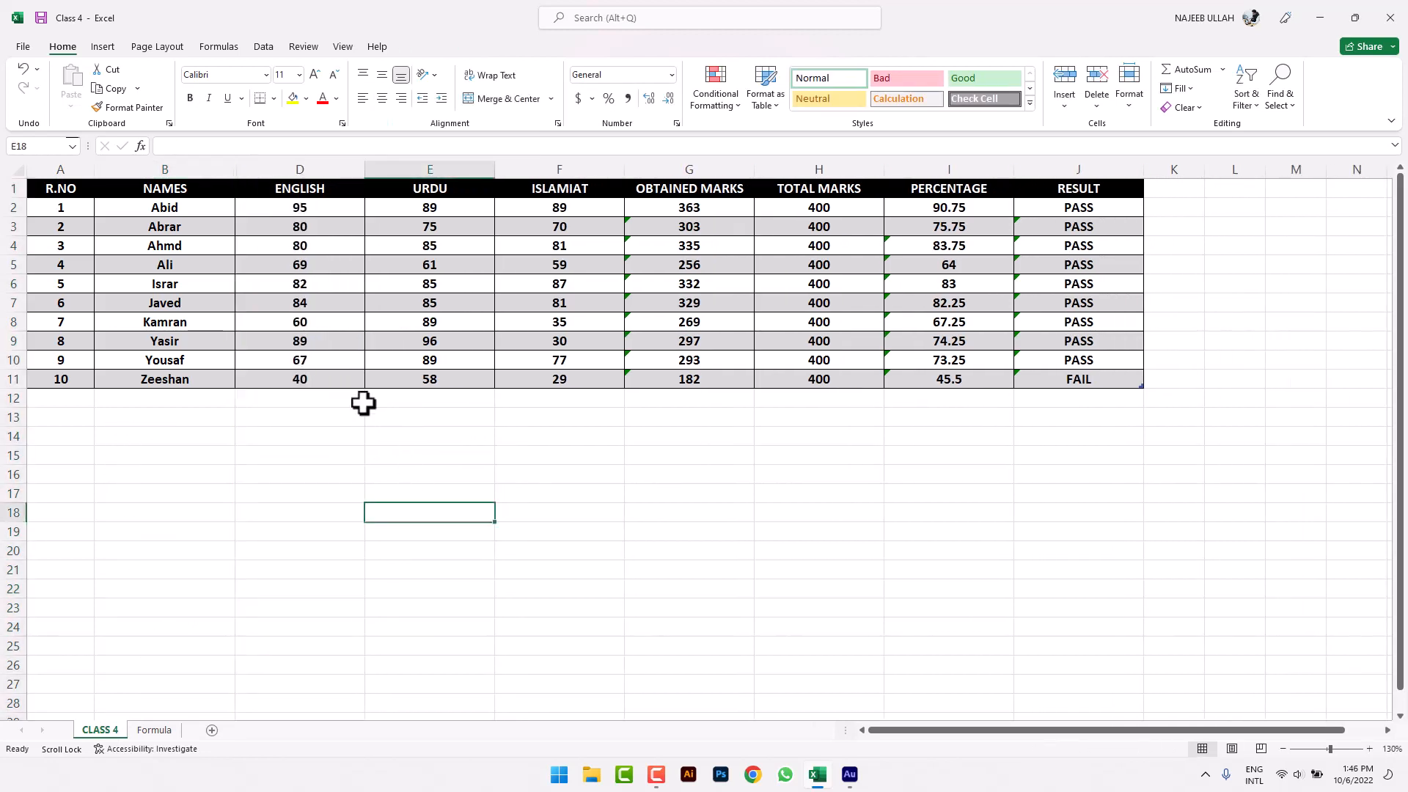
left_click_drag(220, 168, 279, 176)
right_click(280, 177)
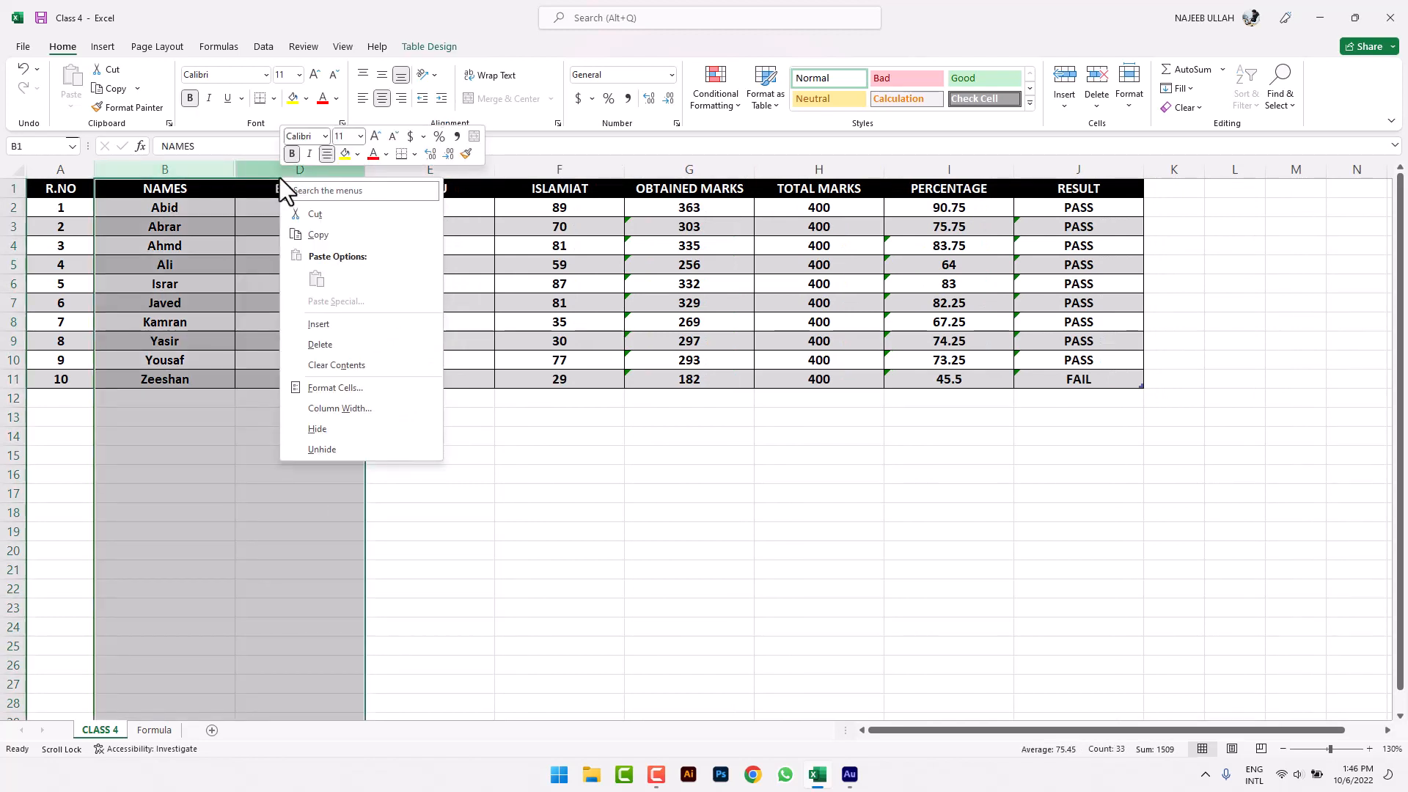
left_click(323, 449)
left_click(723, 496)
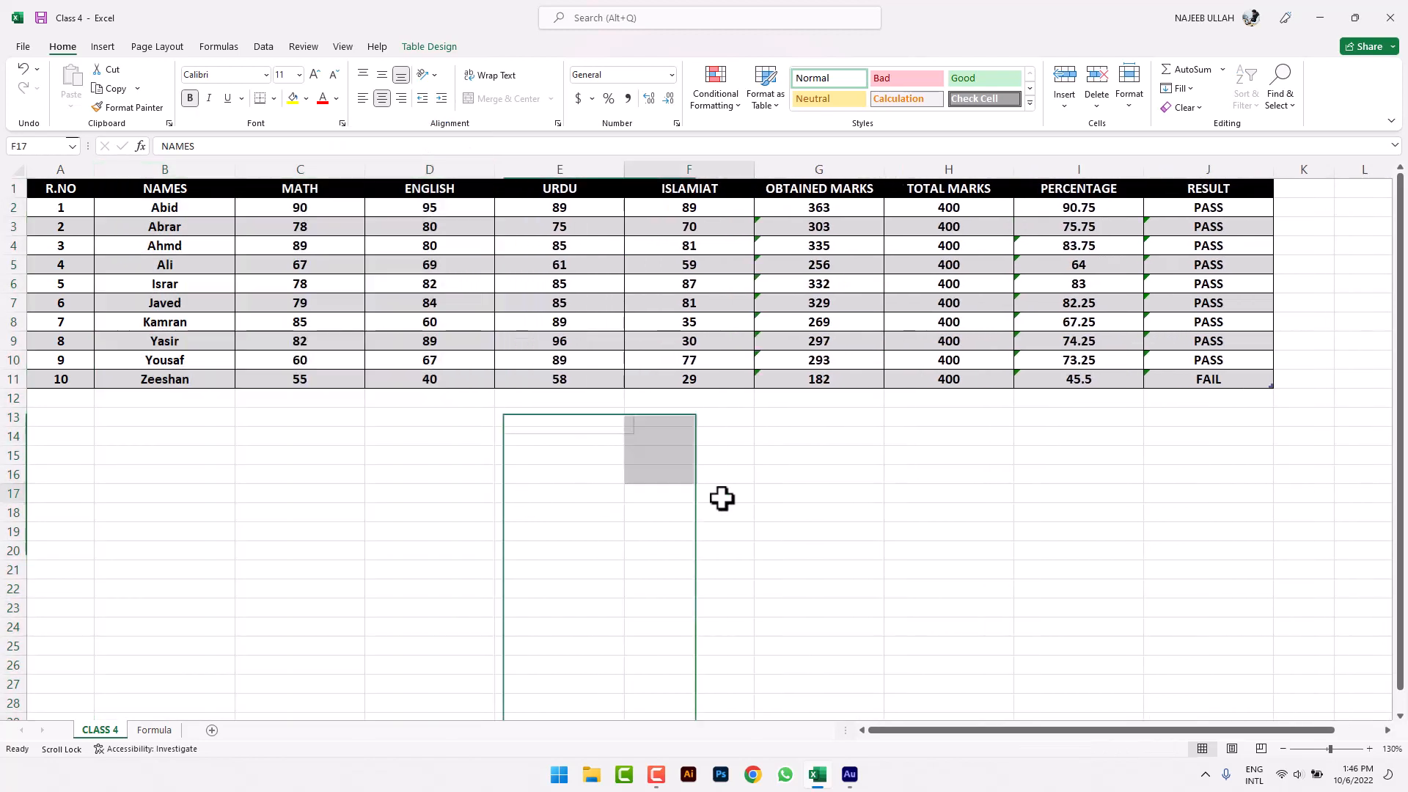
left_click(462, 284)
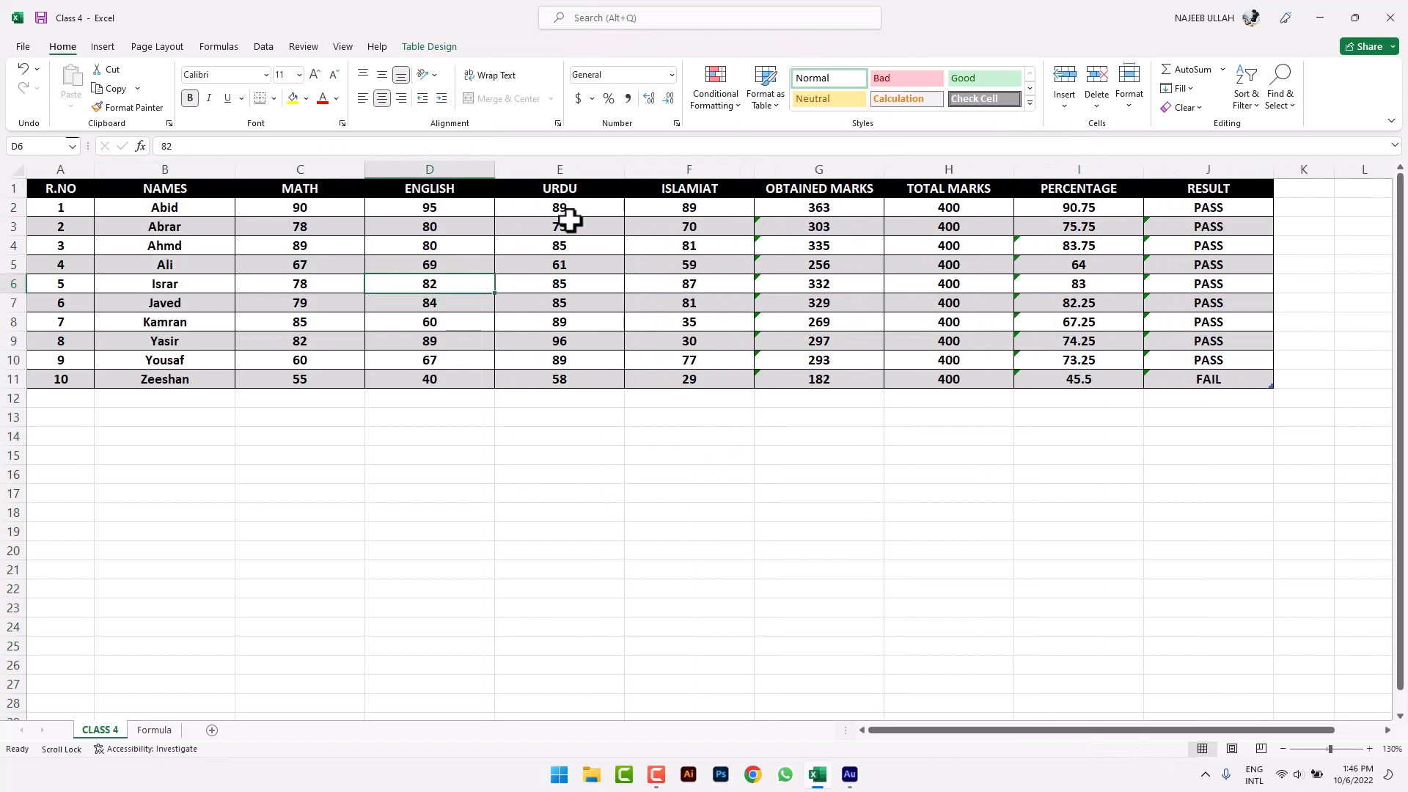
left_click(456, 360)
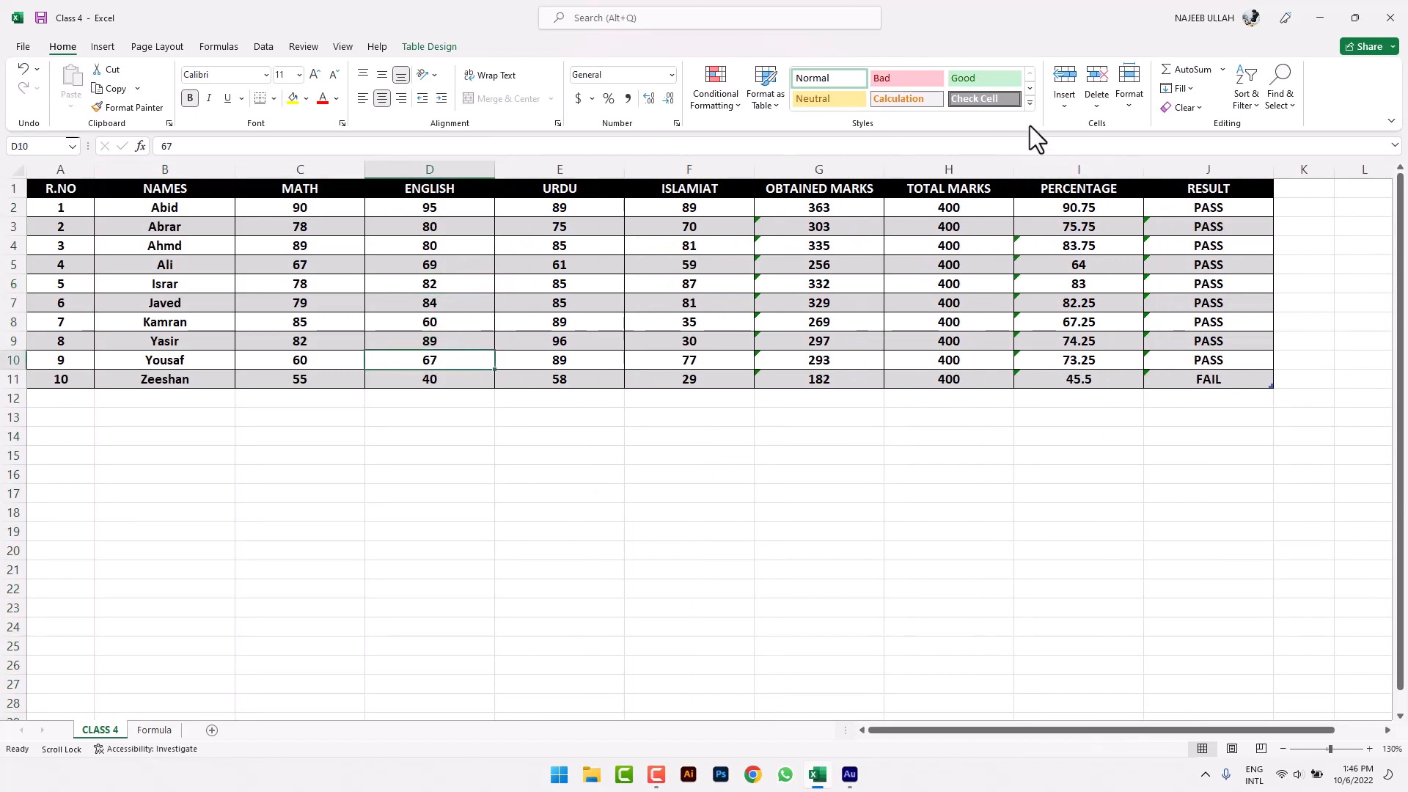
left_click(1129, 102)
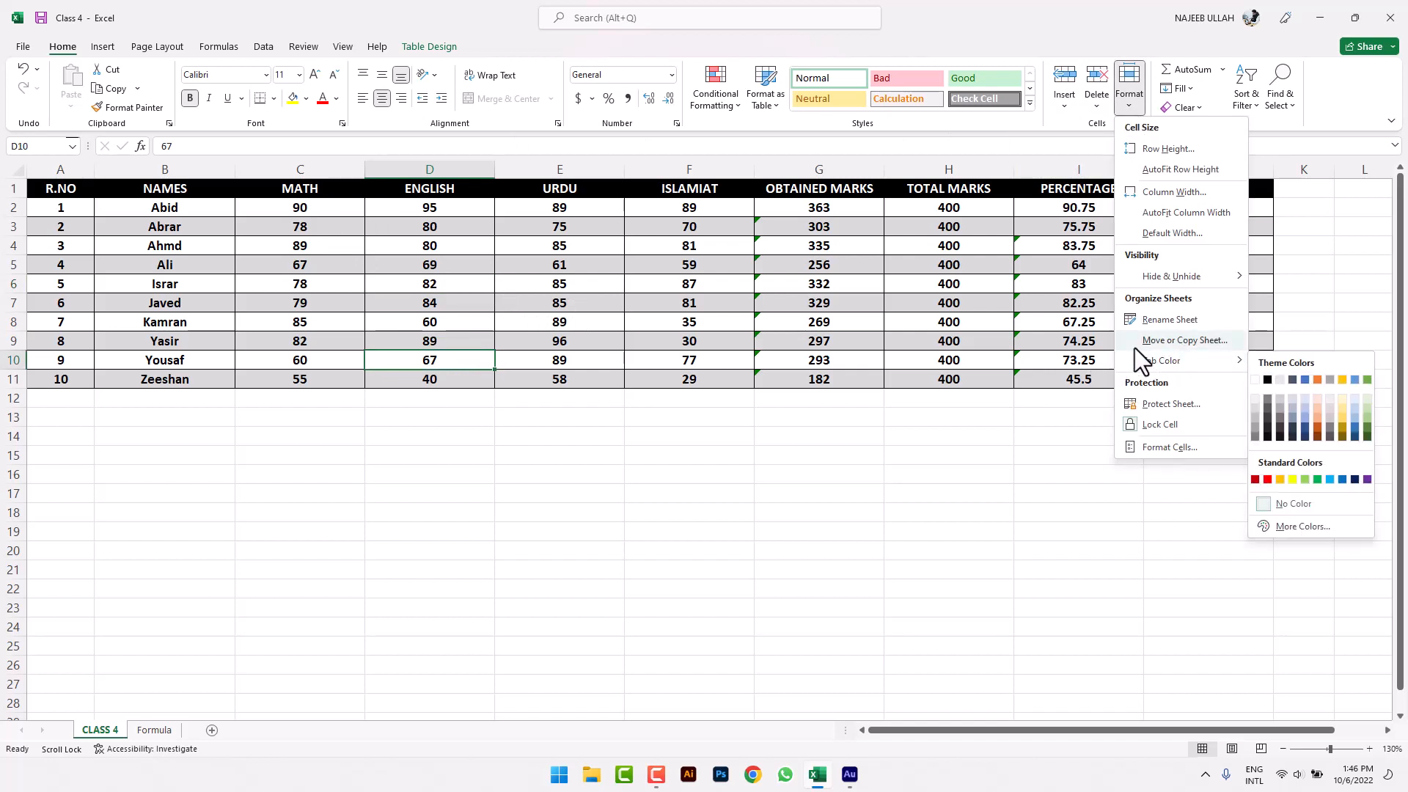
- Dismiss the open menu, then choose Move or Copy Sheet from the Format menu
left_click(922, 465)
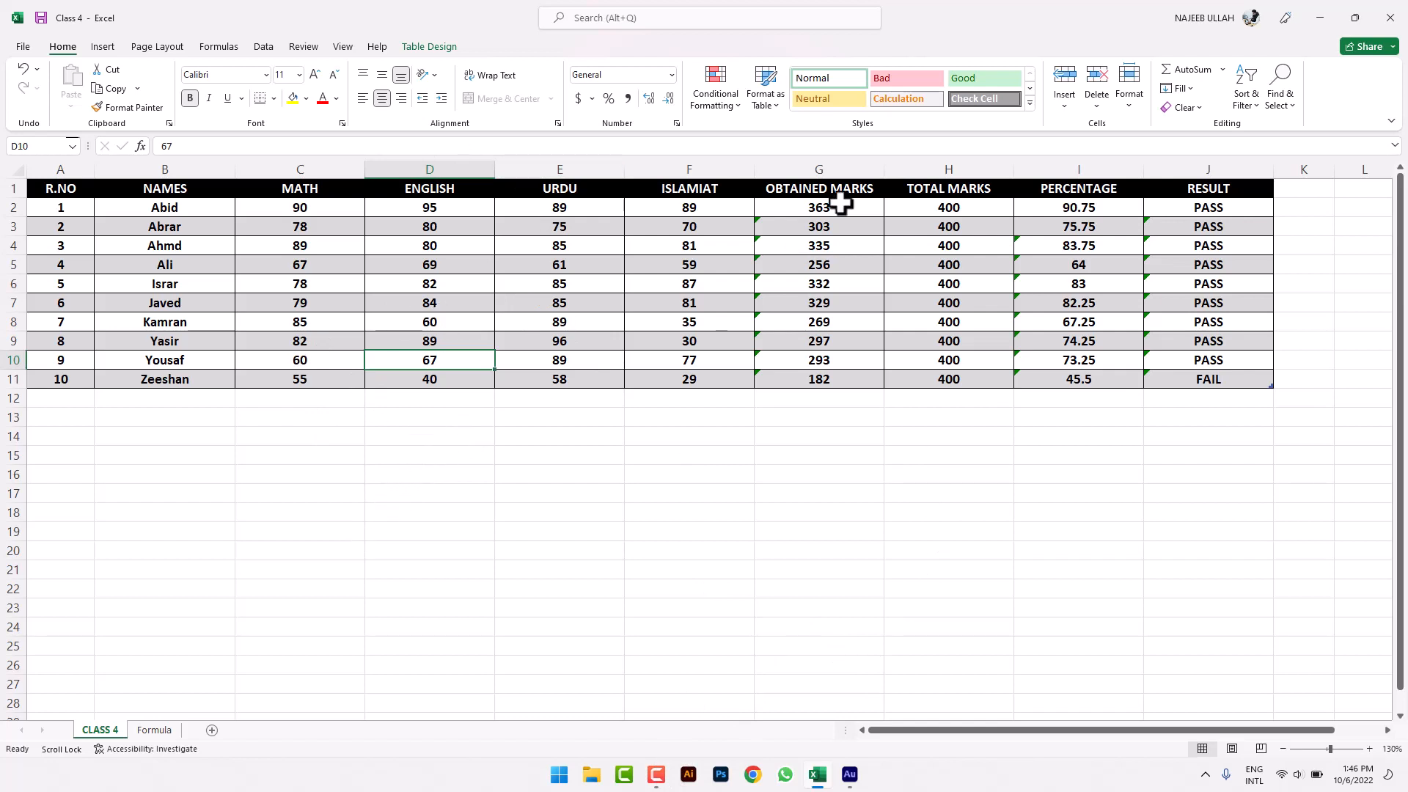
left_click(1126, 107)
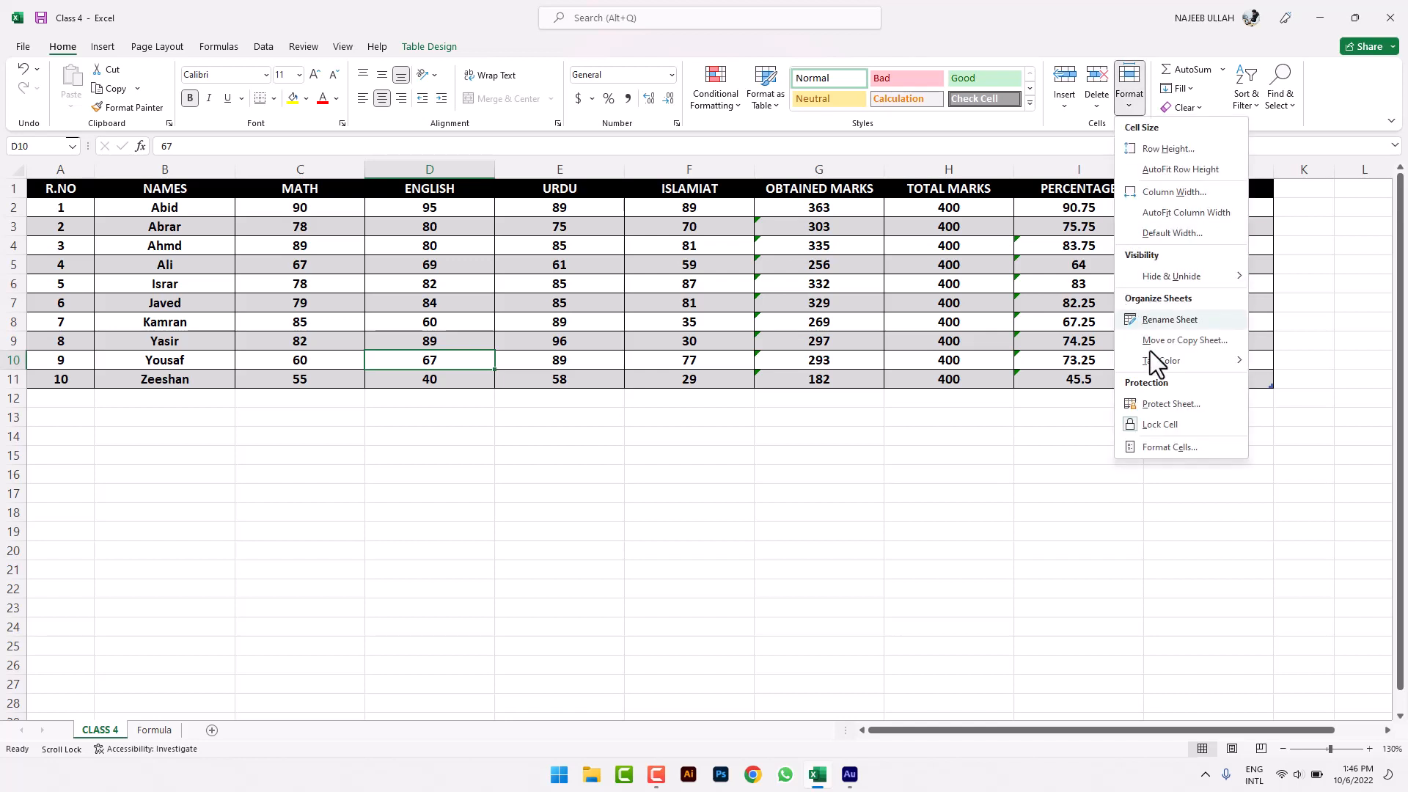
left_click(1160, 342)
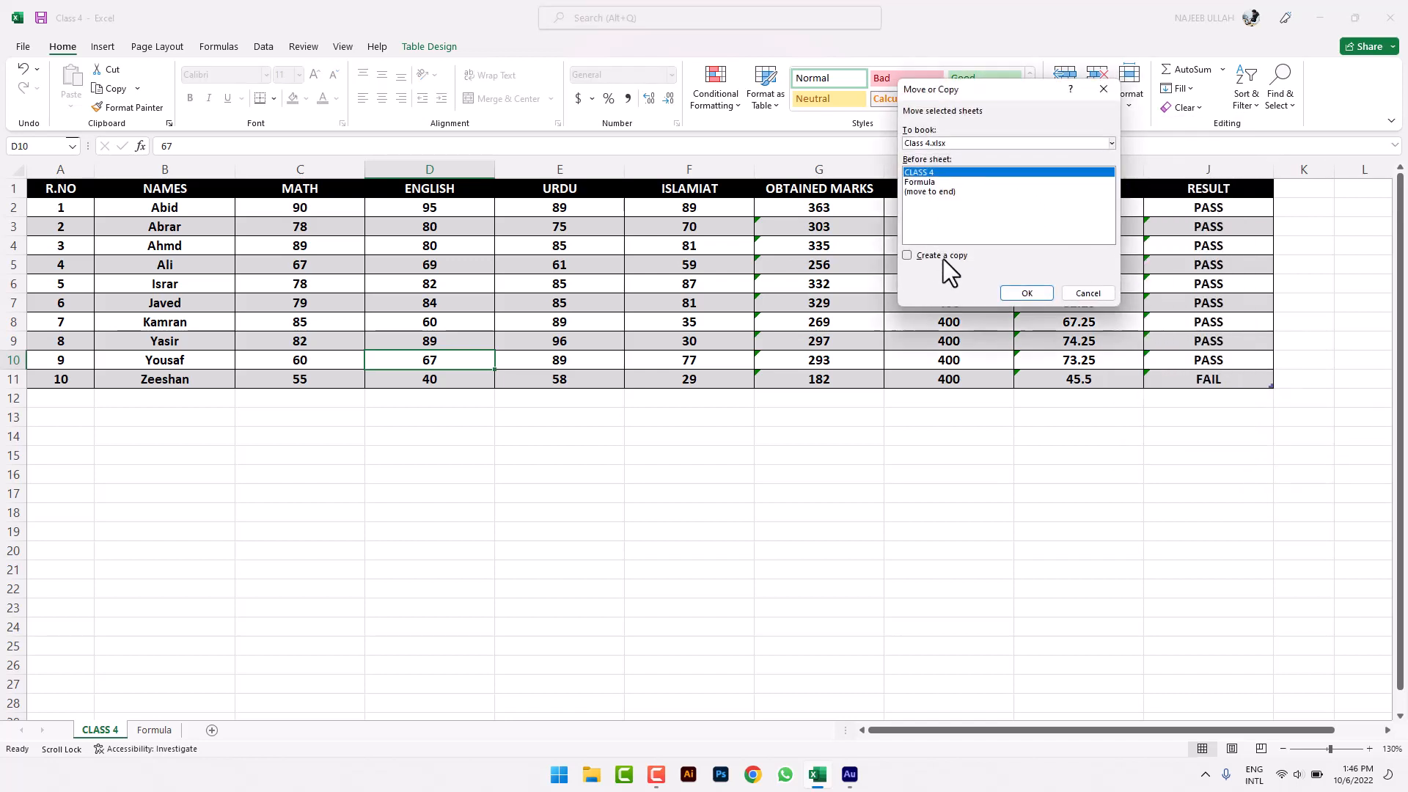
- Tick Create a copy, keep Class 4.xlsx, place it before CLASS 4 and confirm
left_click(944, 258)
left_click(956, 145)
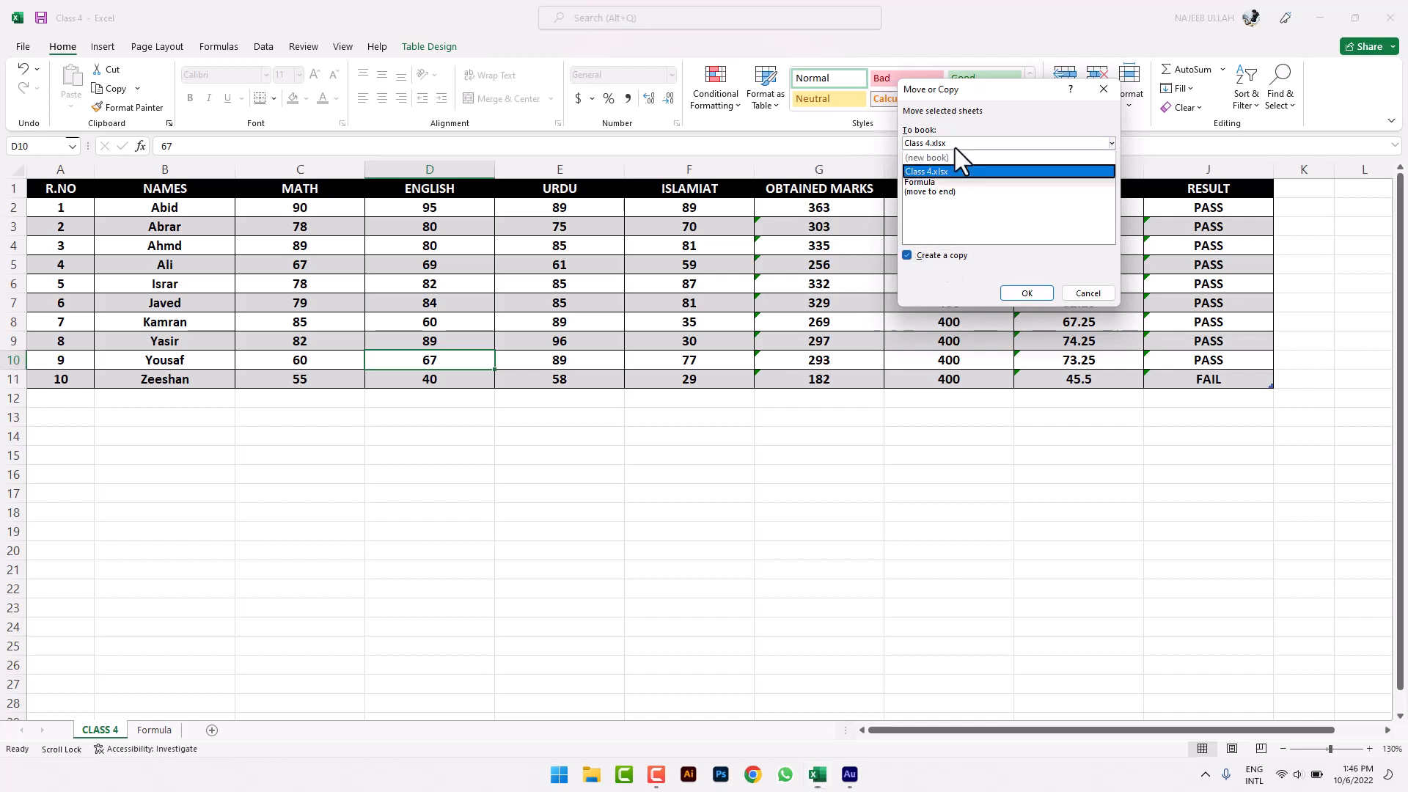
left_click(955, 147)
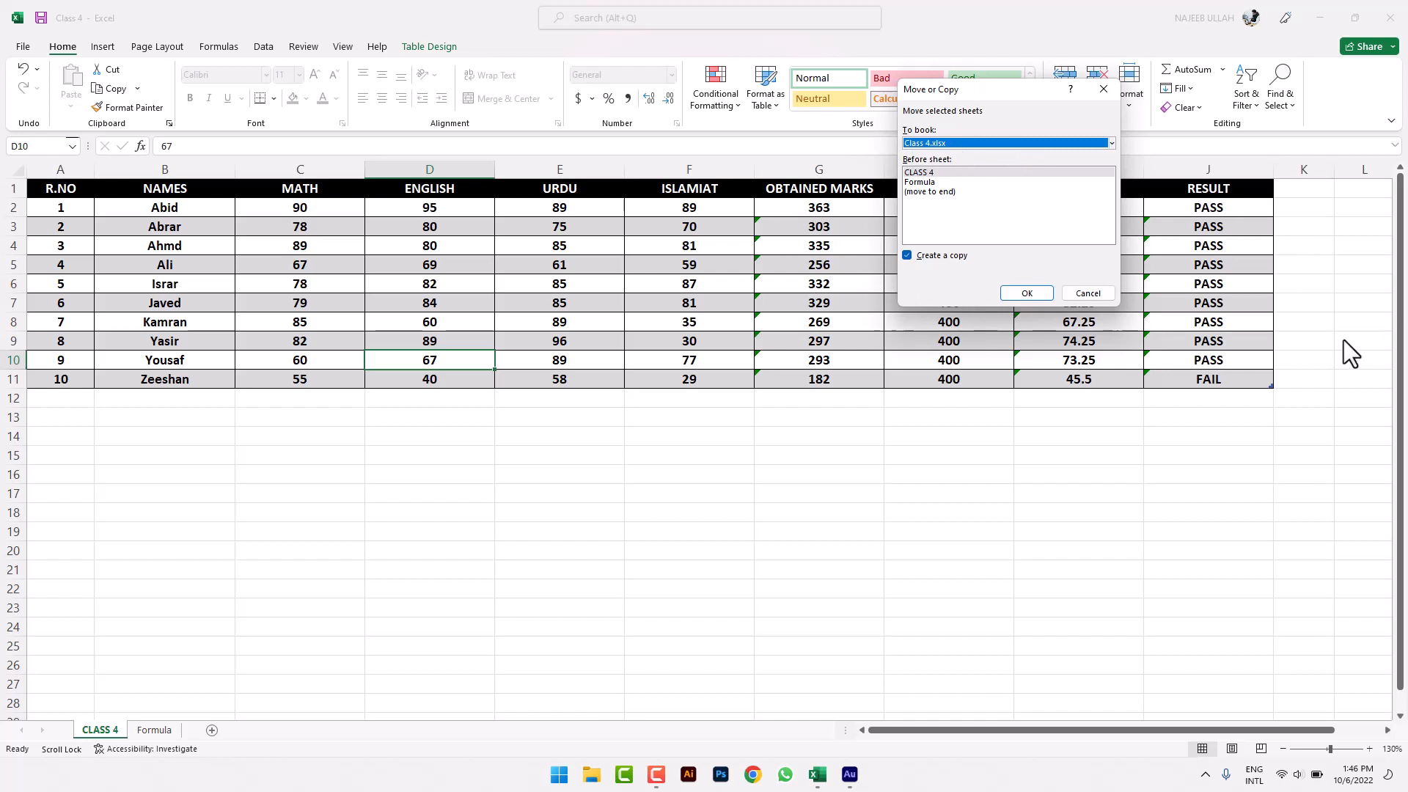
left_click(990, 173)
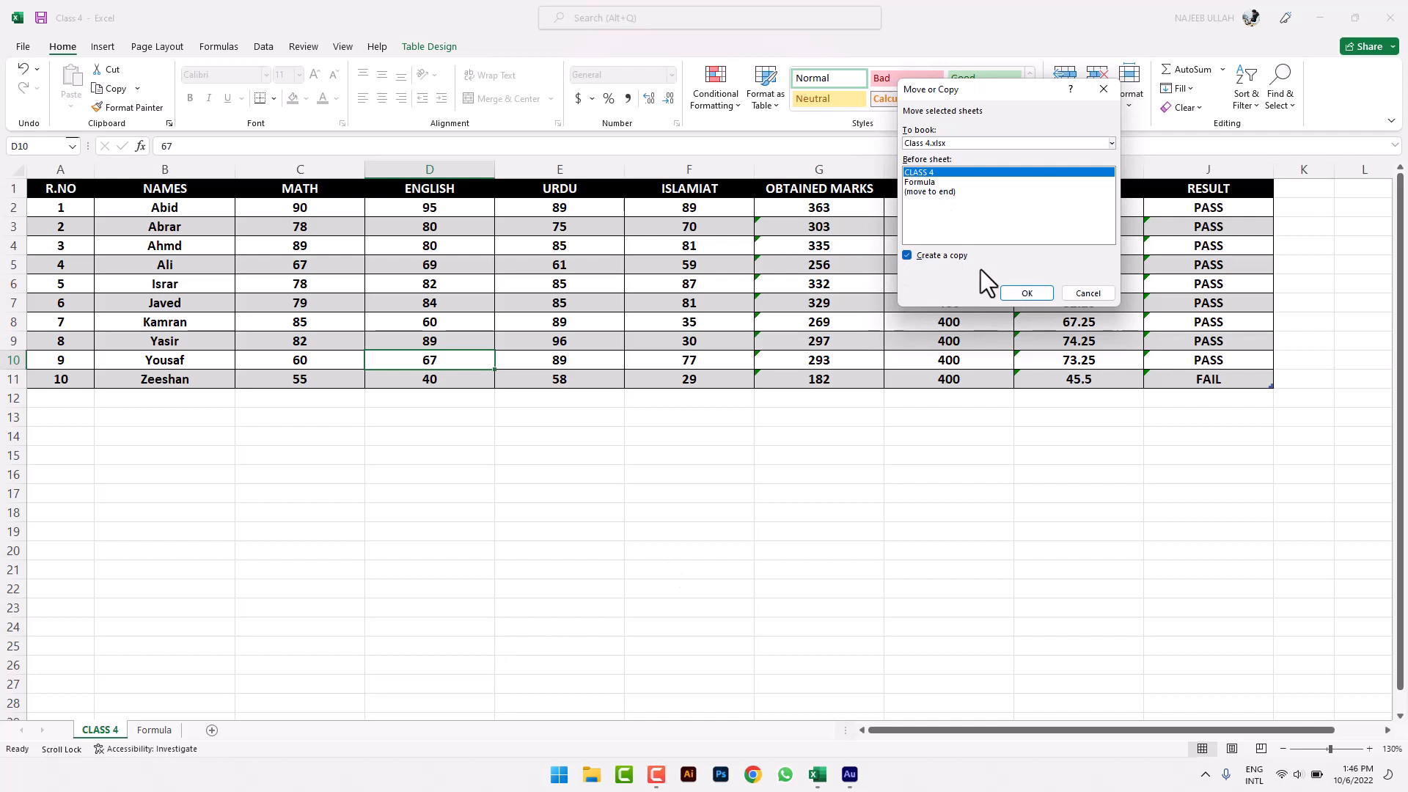
left_click(1003, 293)
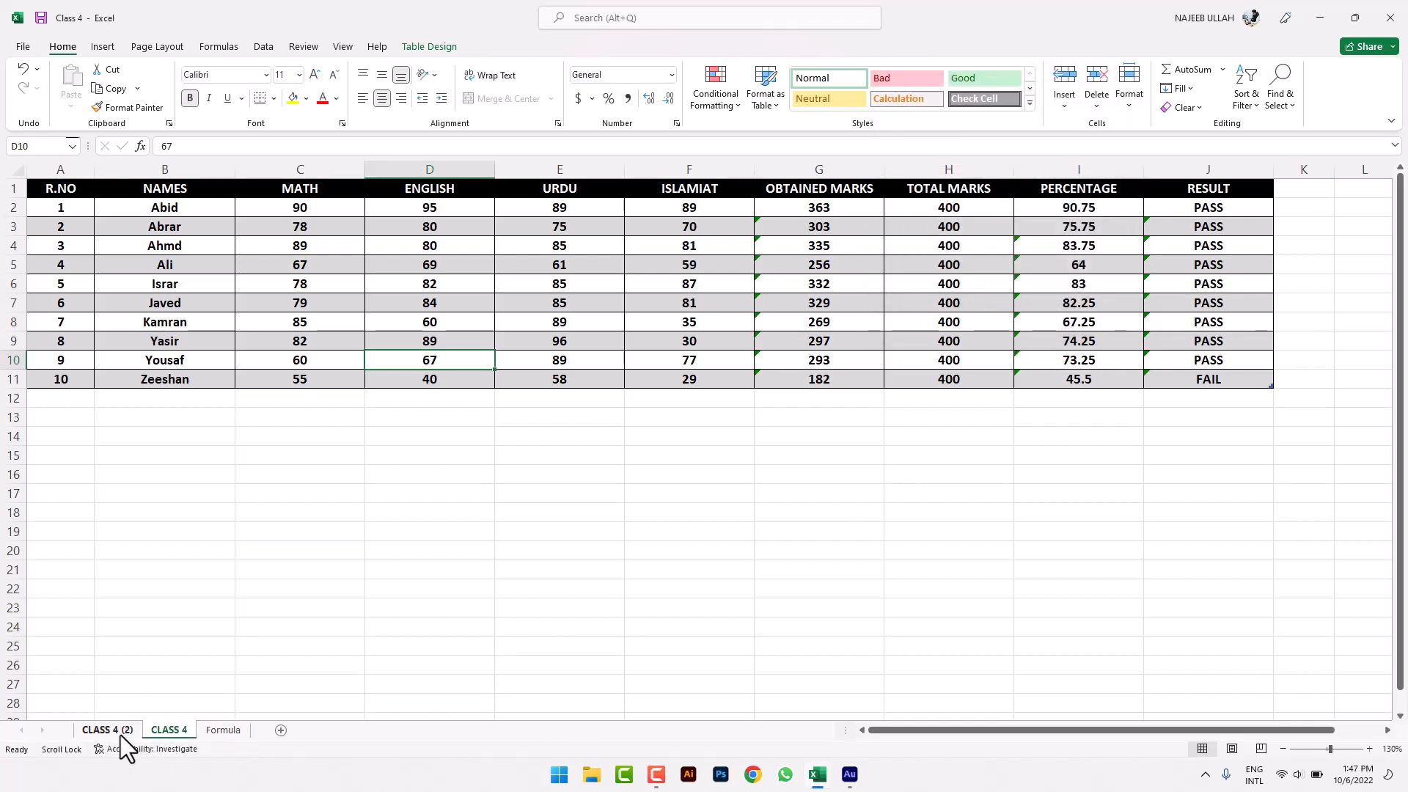
- Set the CLASS 4 (2) tab colour to light blue, then check it from the CLASS 4 sheet
left_click(1134, 104)
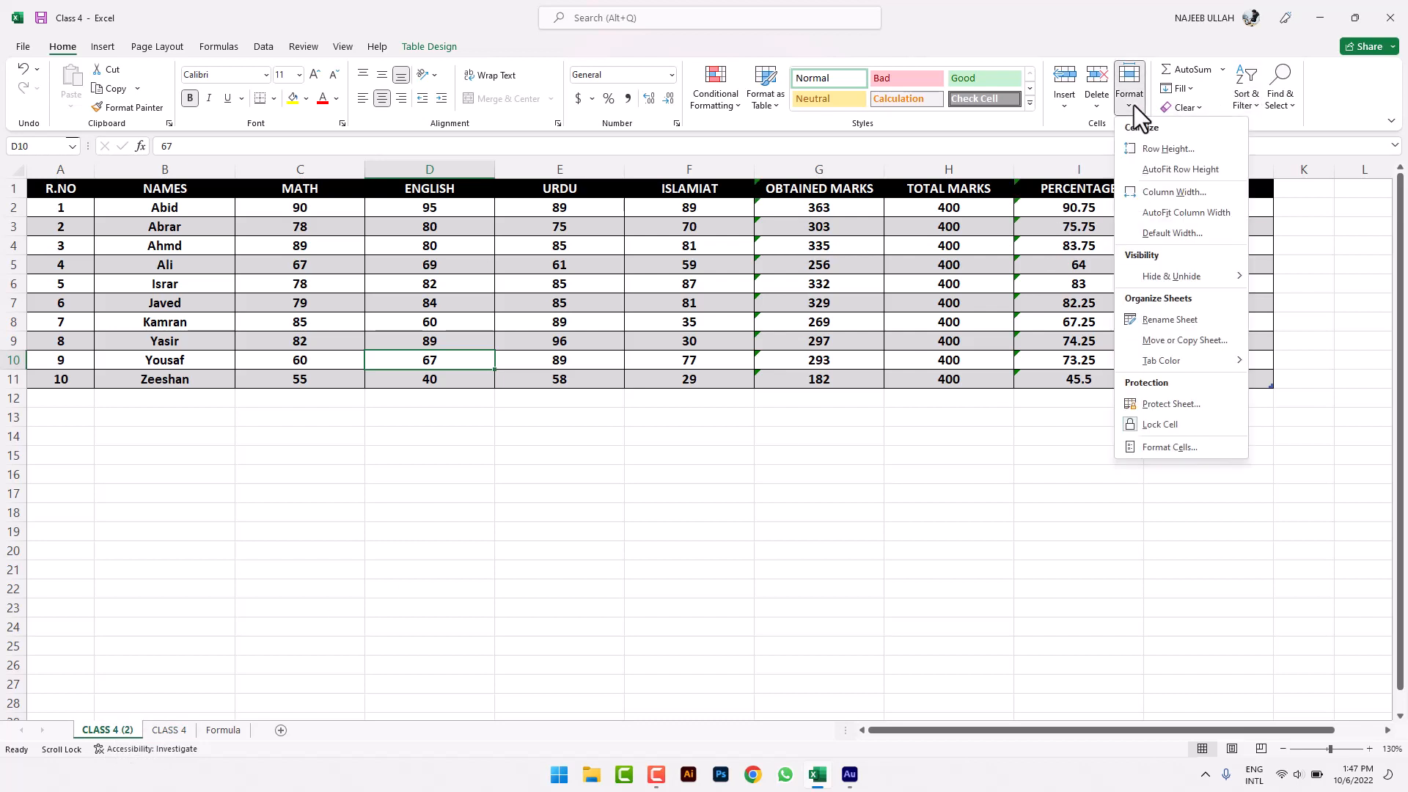
mouse_move(1181, 360)
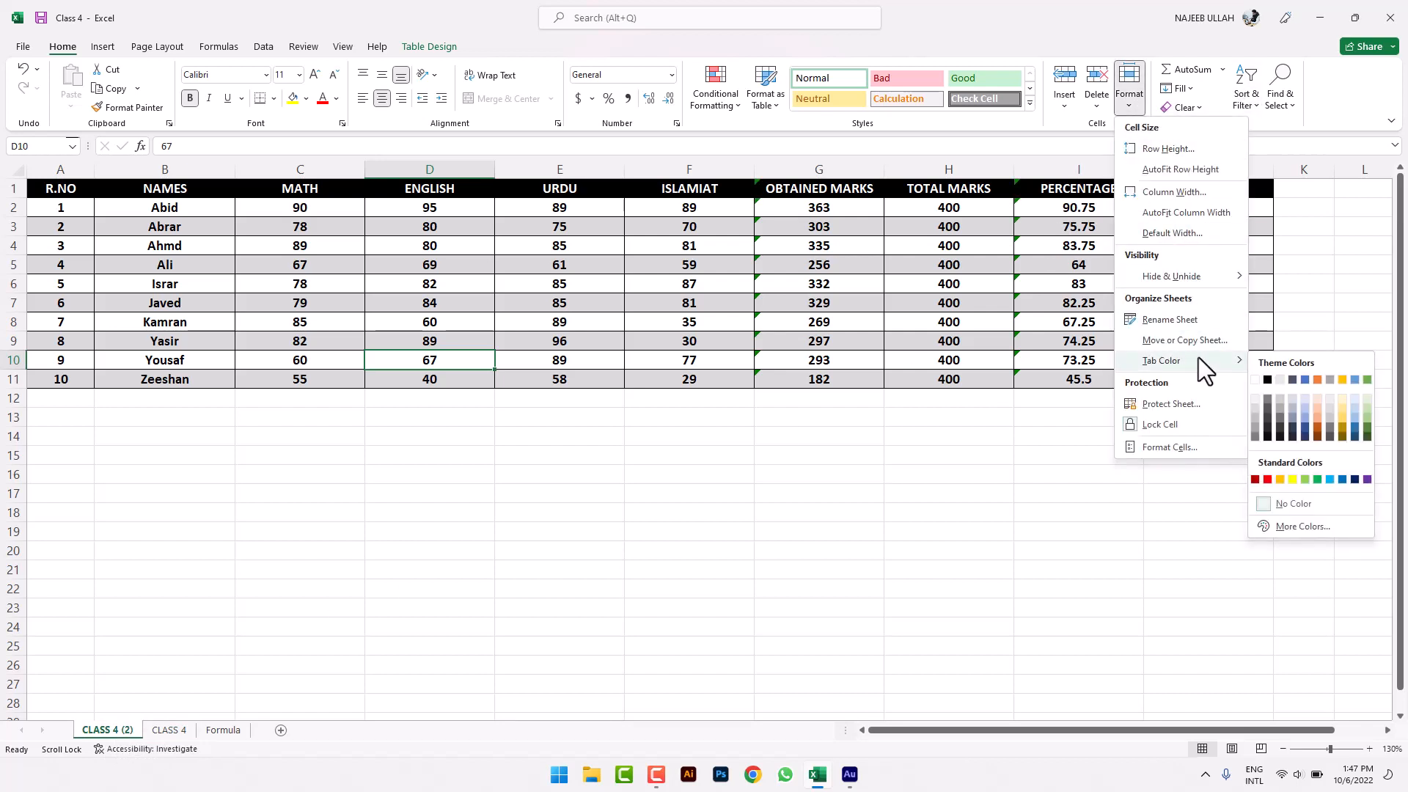
left_click(1326, 480)
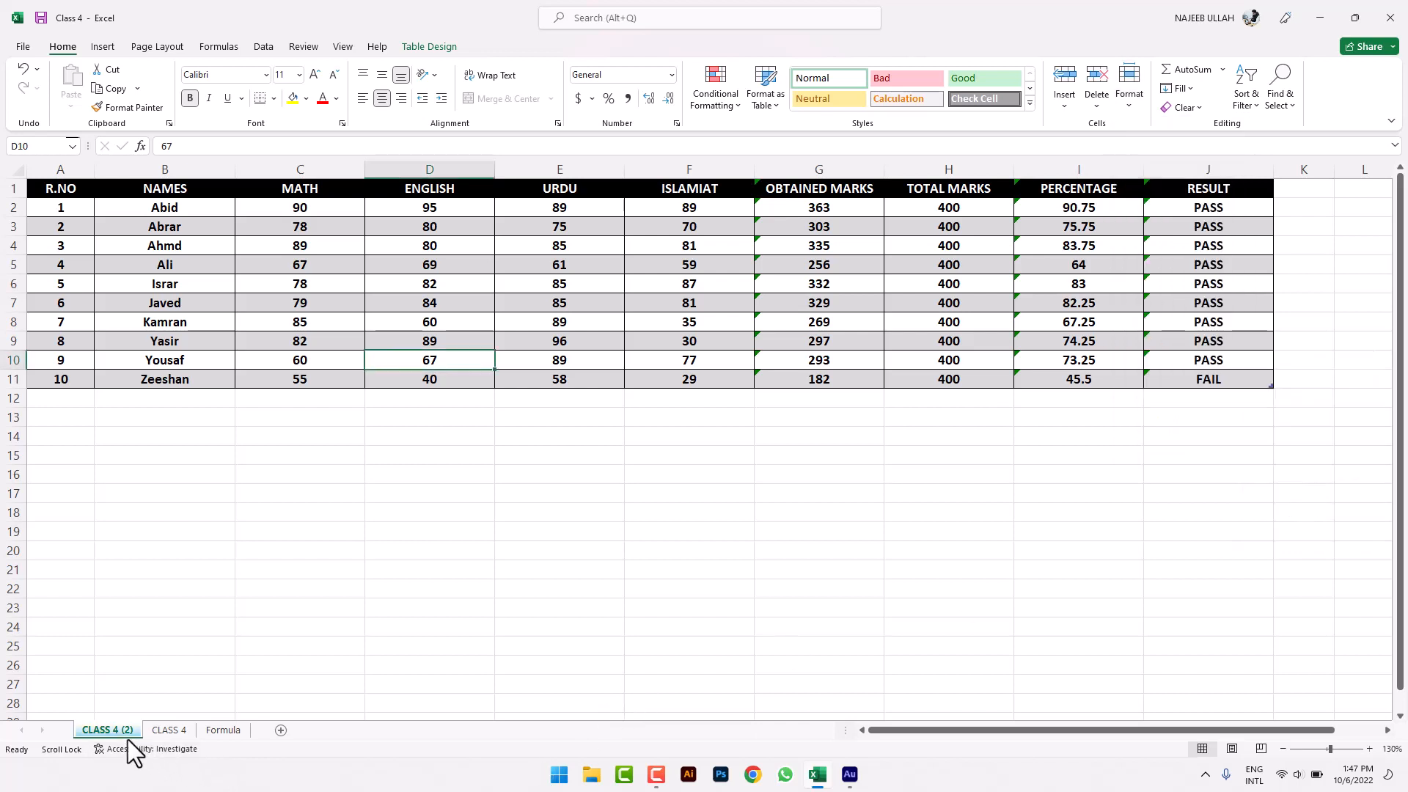
left_click(175, 733)
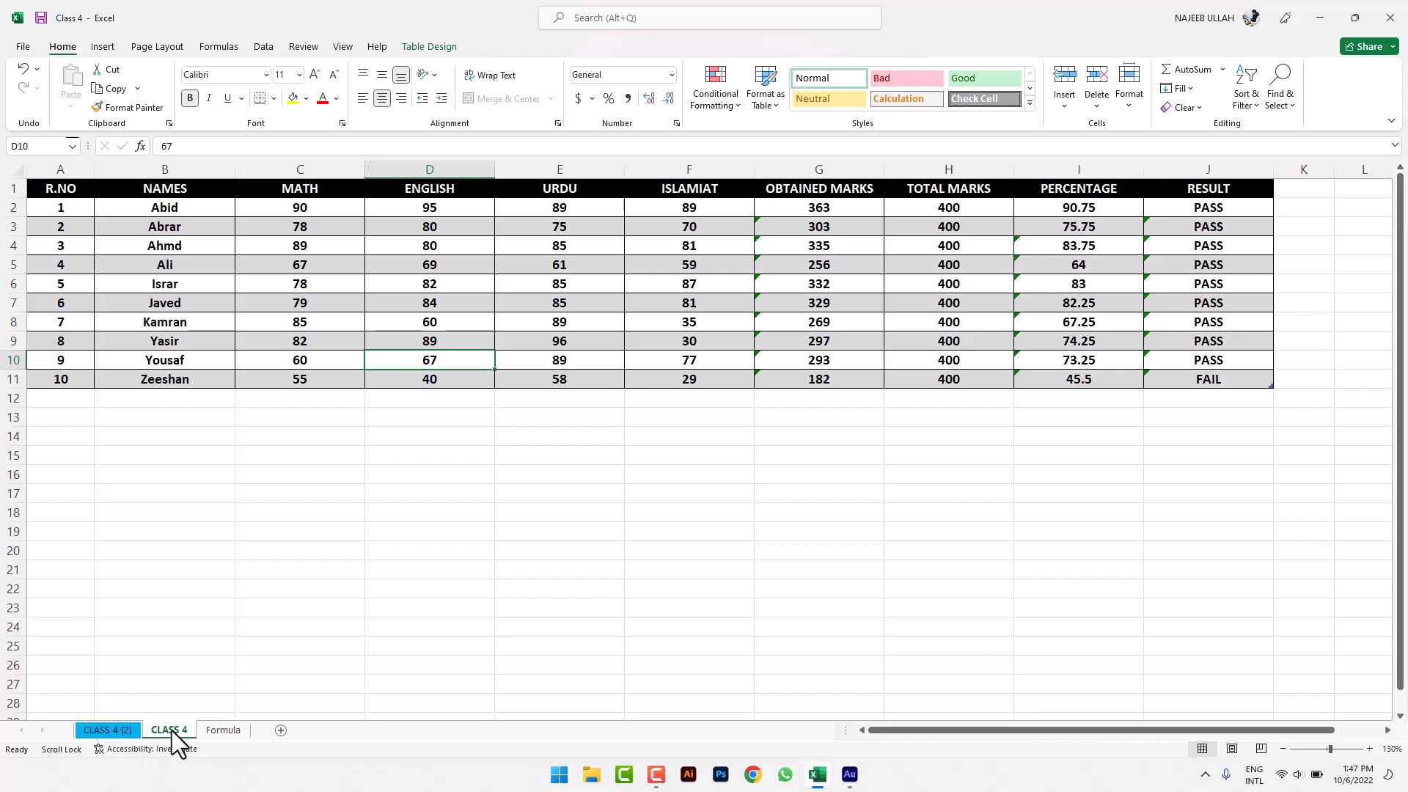
left_click(119, 728)
left_click(585, 556)
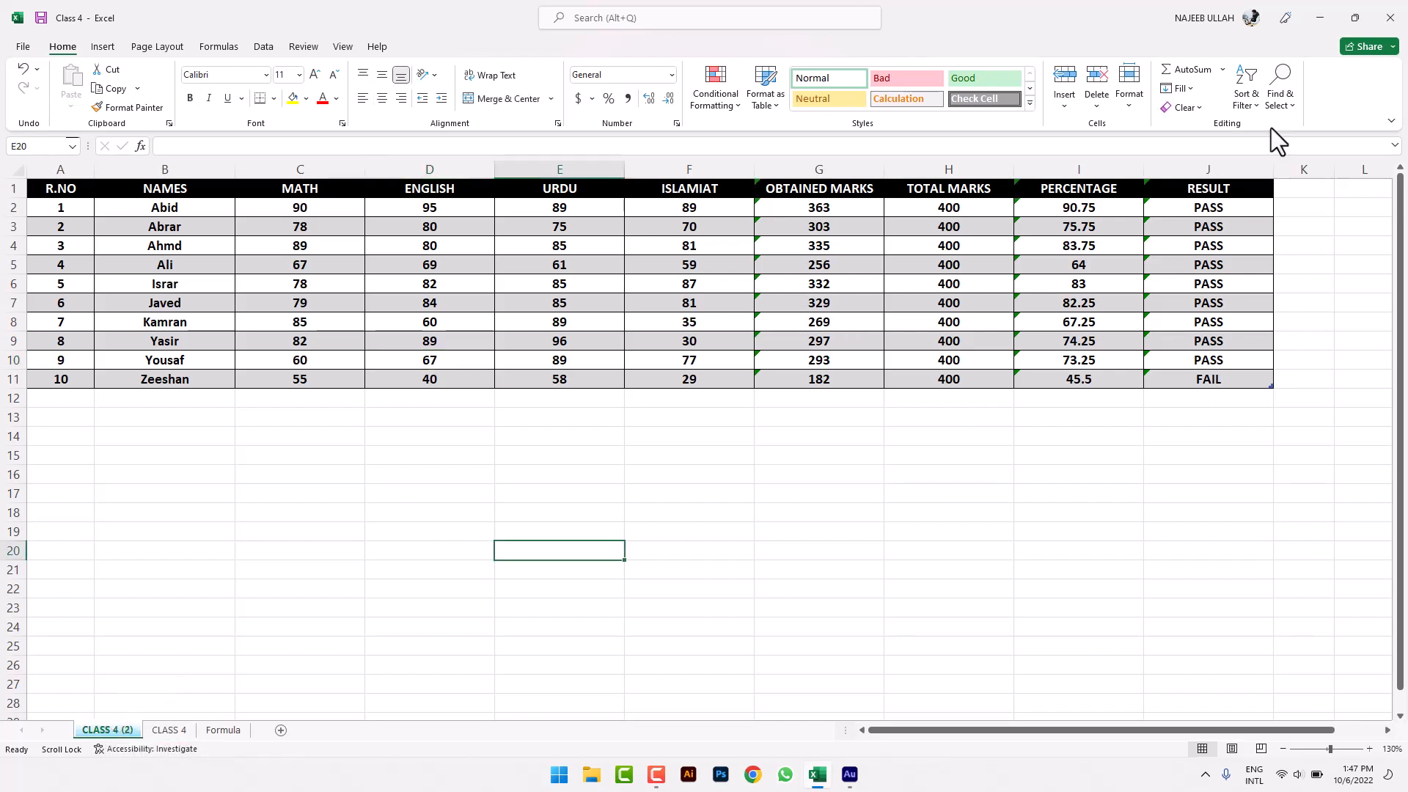
- Click through empty cells below the MATH scores, ending on C15, and reopen the Format menu
left_click(1139, 102)
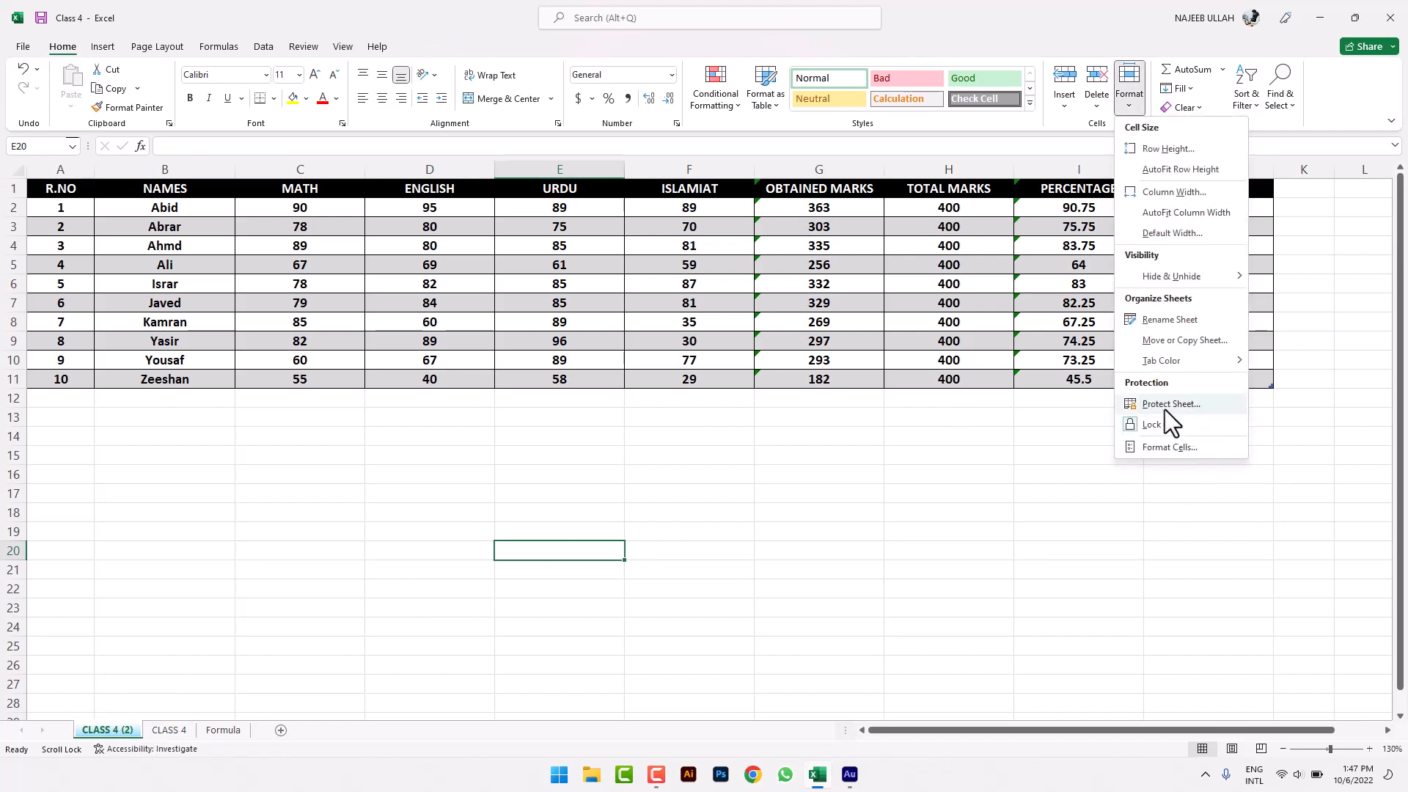
left_click(1179, 423)
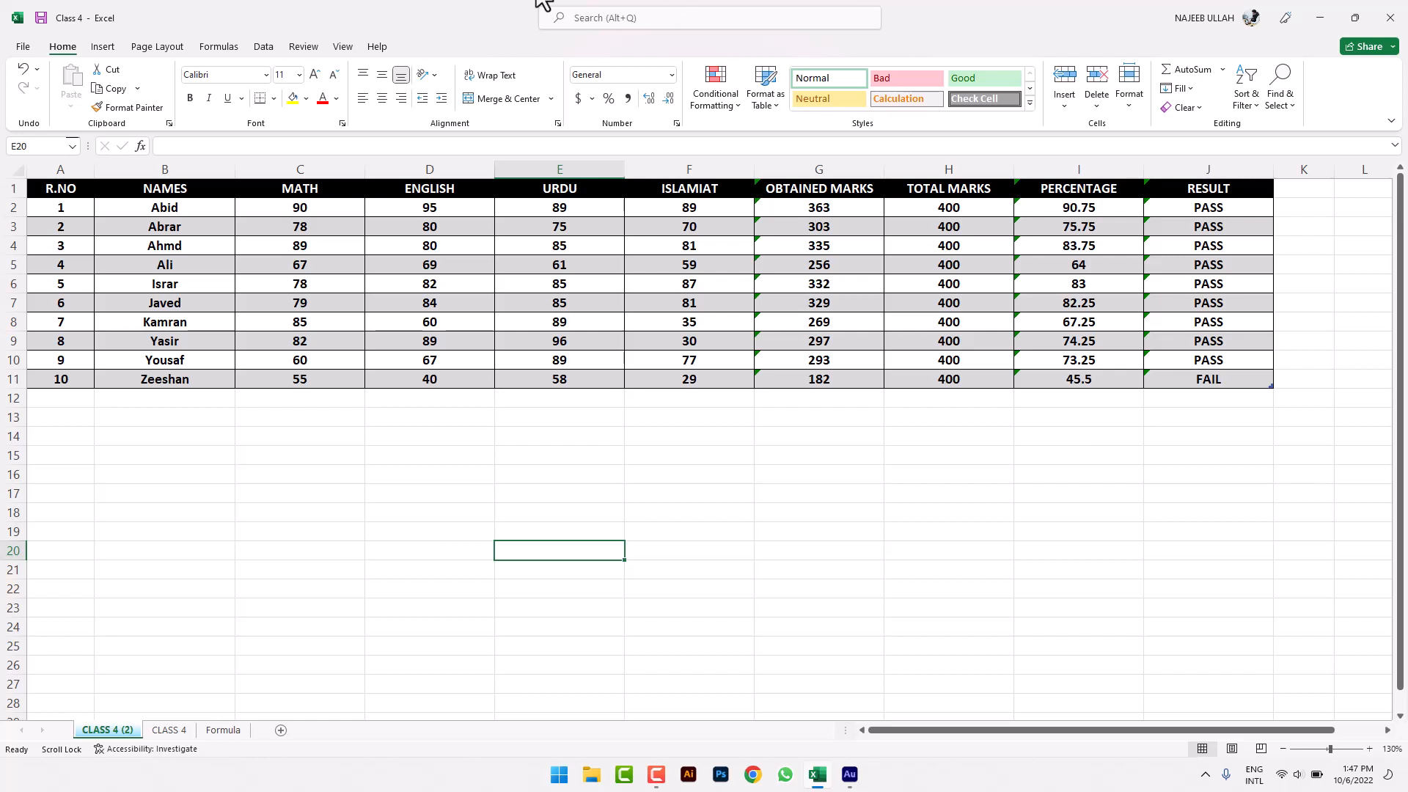
left_click(292, 476)
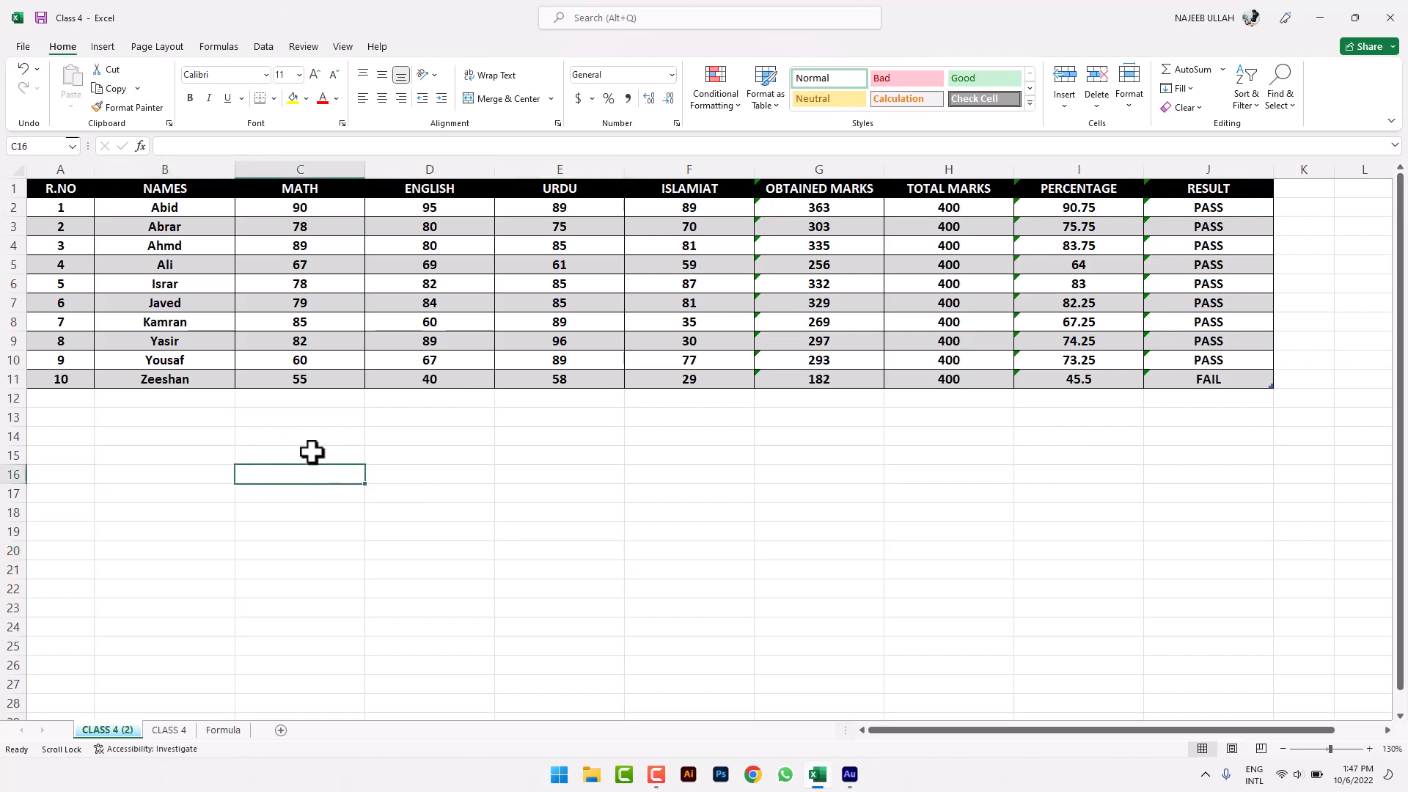
left_click(259, 499)
left_click(317, 536)
left_click(286, 493)
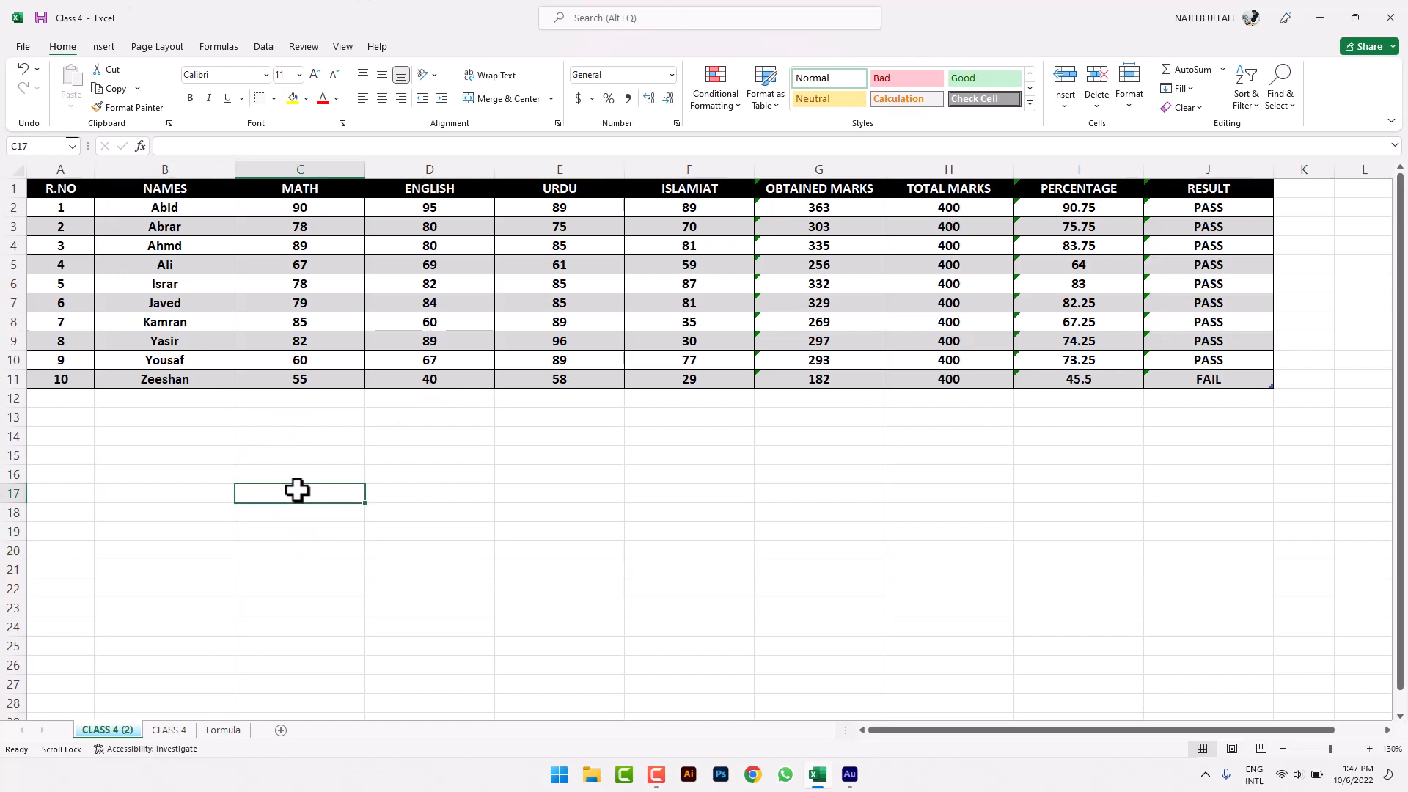
left_click(317, 451)
left_click(314, 518)
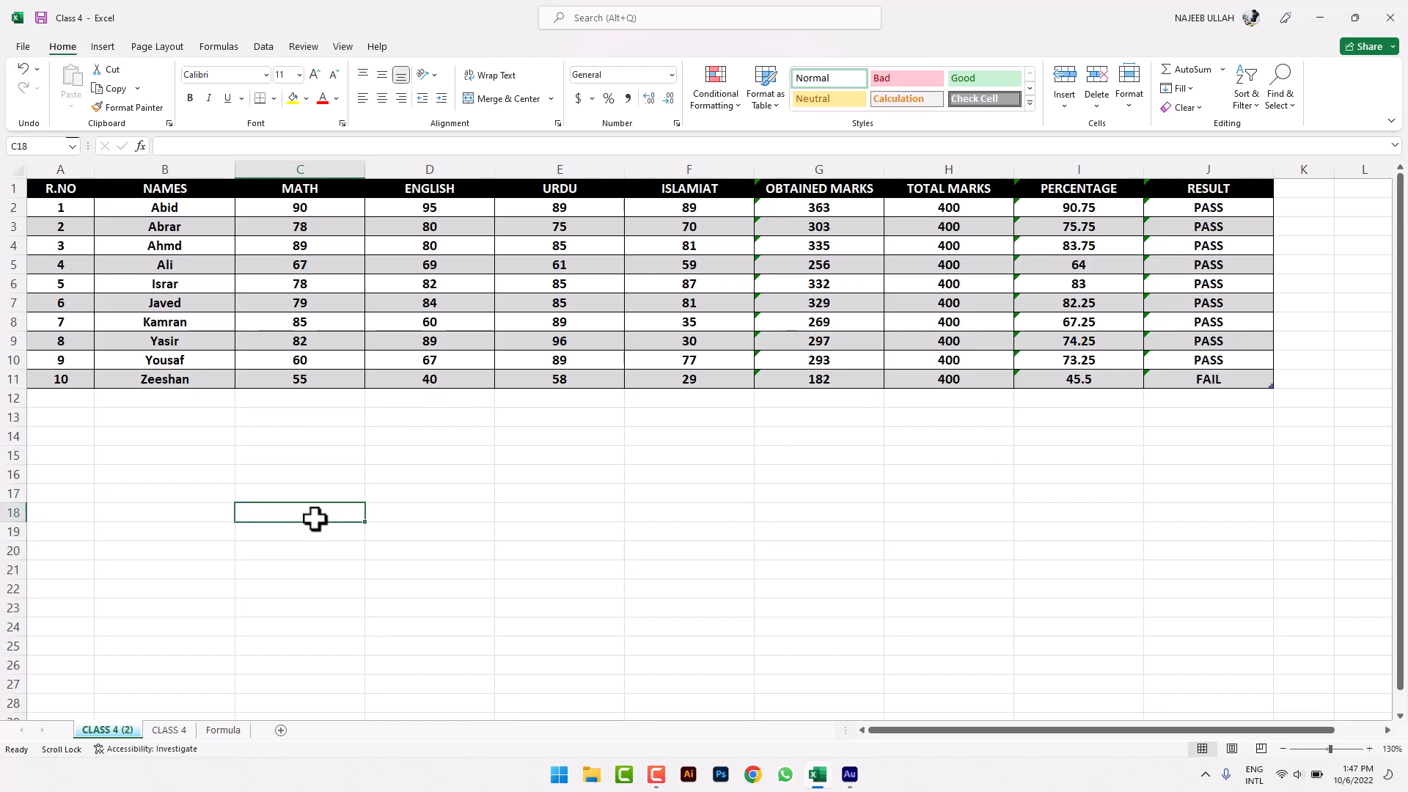
left_click(346, 494)
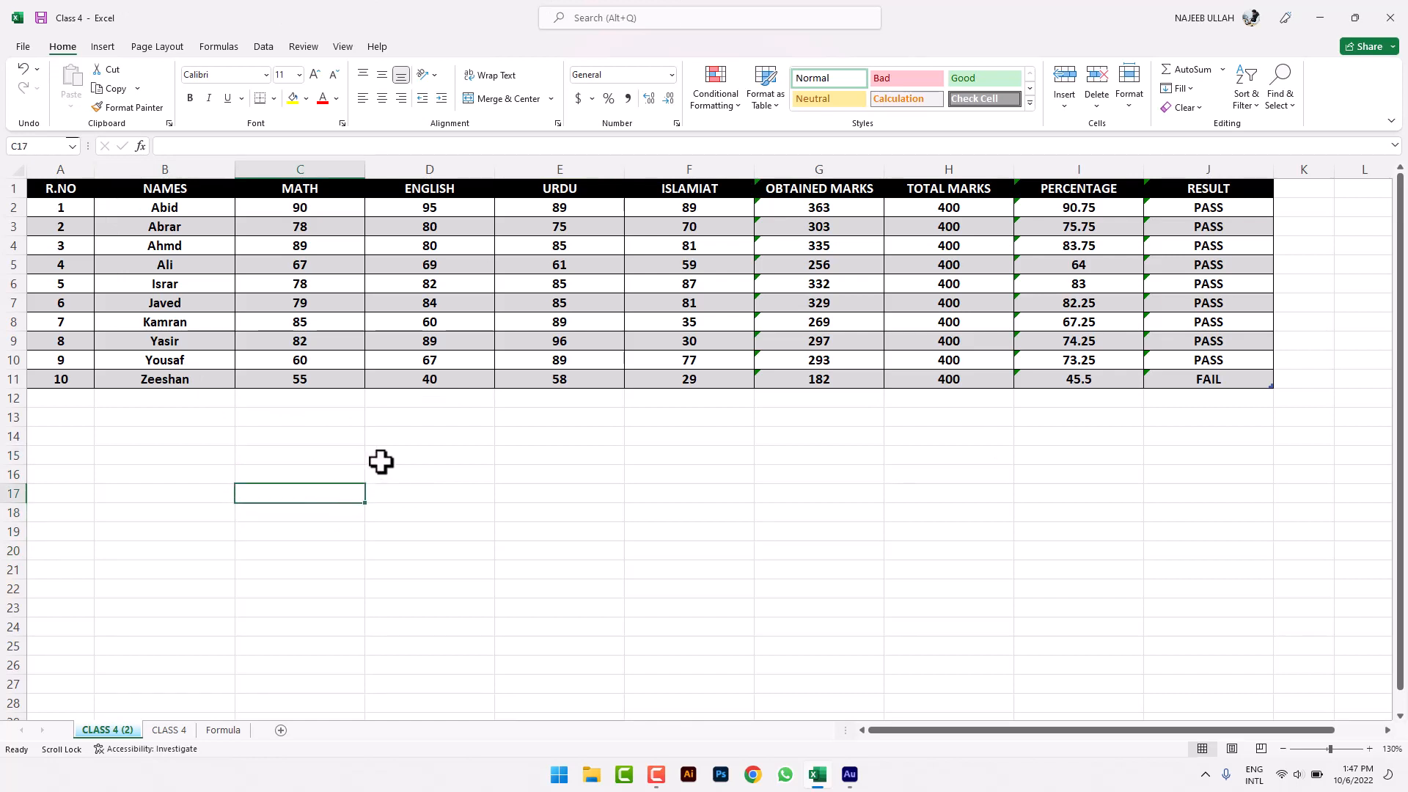
left_click(344, 441)
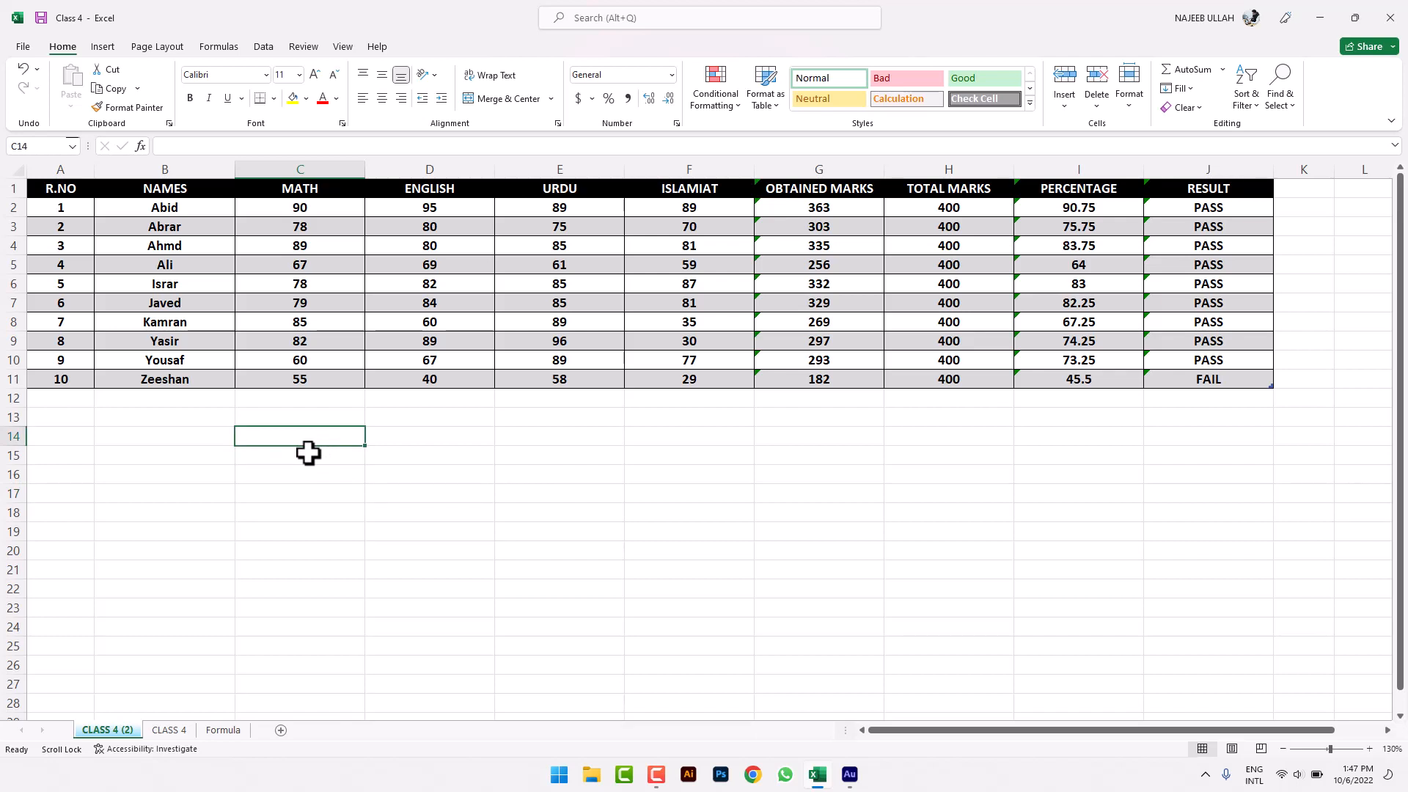
left_click(352, 458)
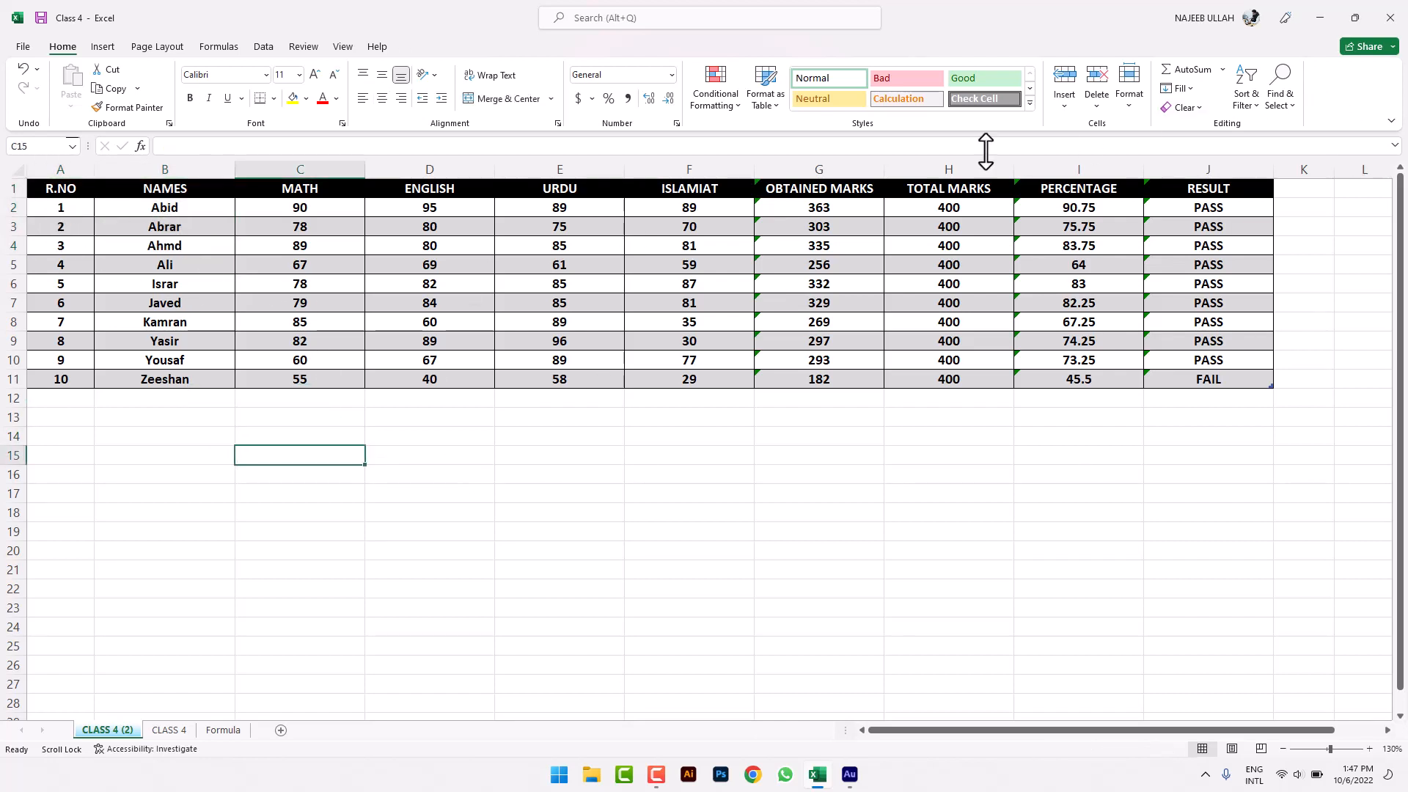
left_click(1127, 117)
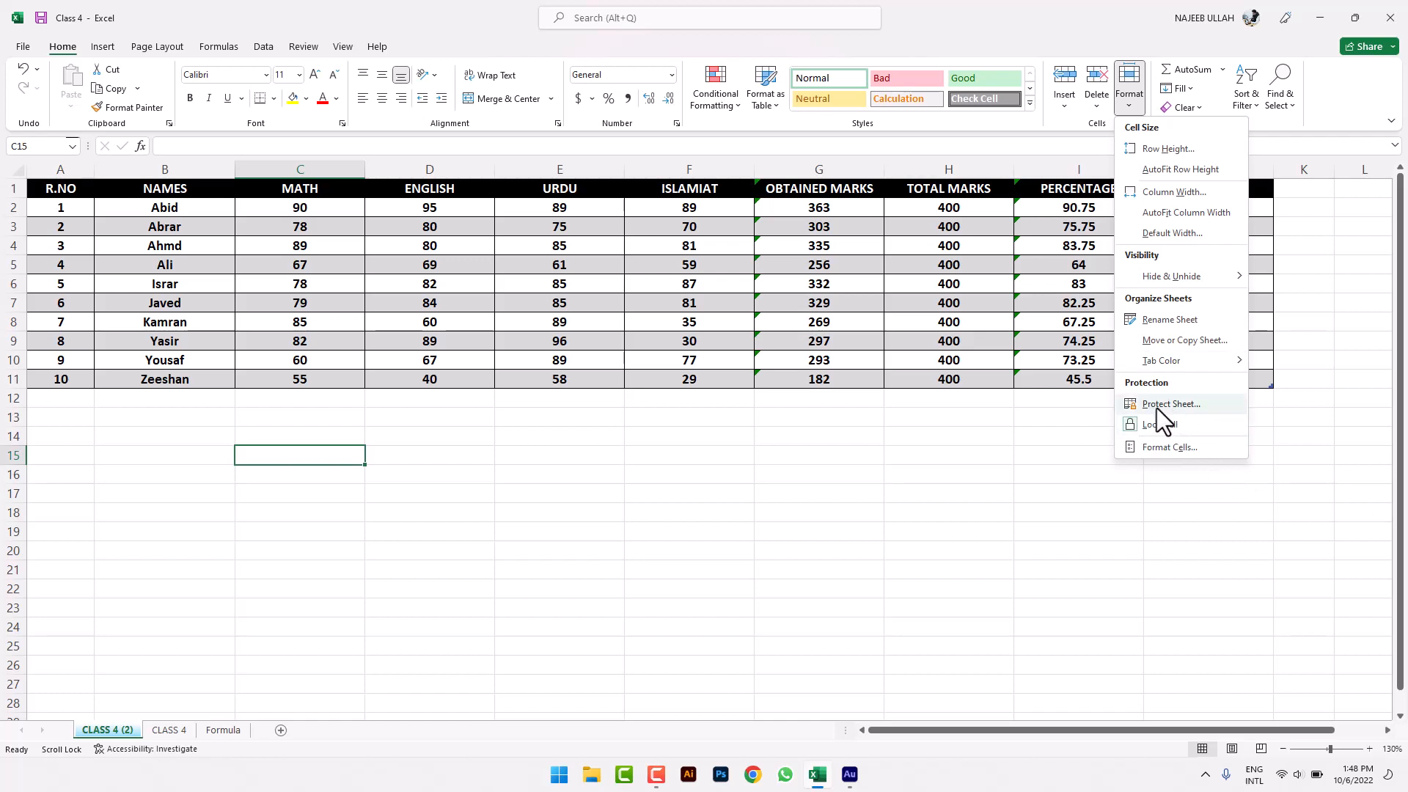
left_click(1187, 405)
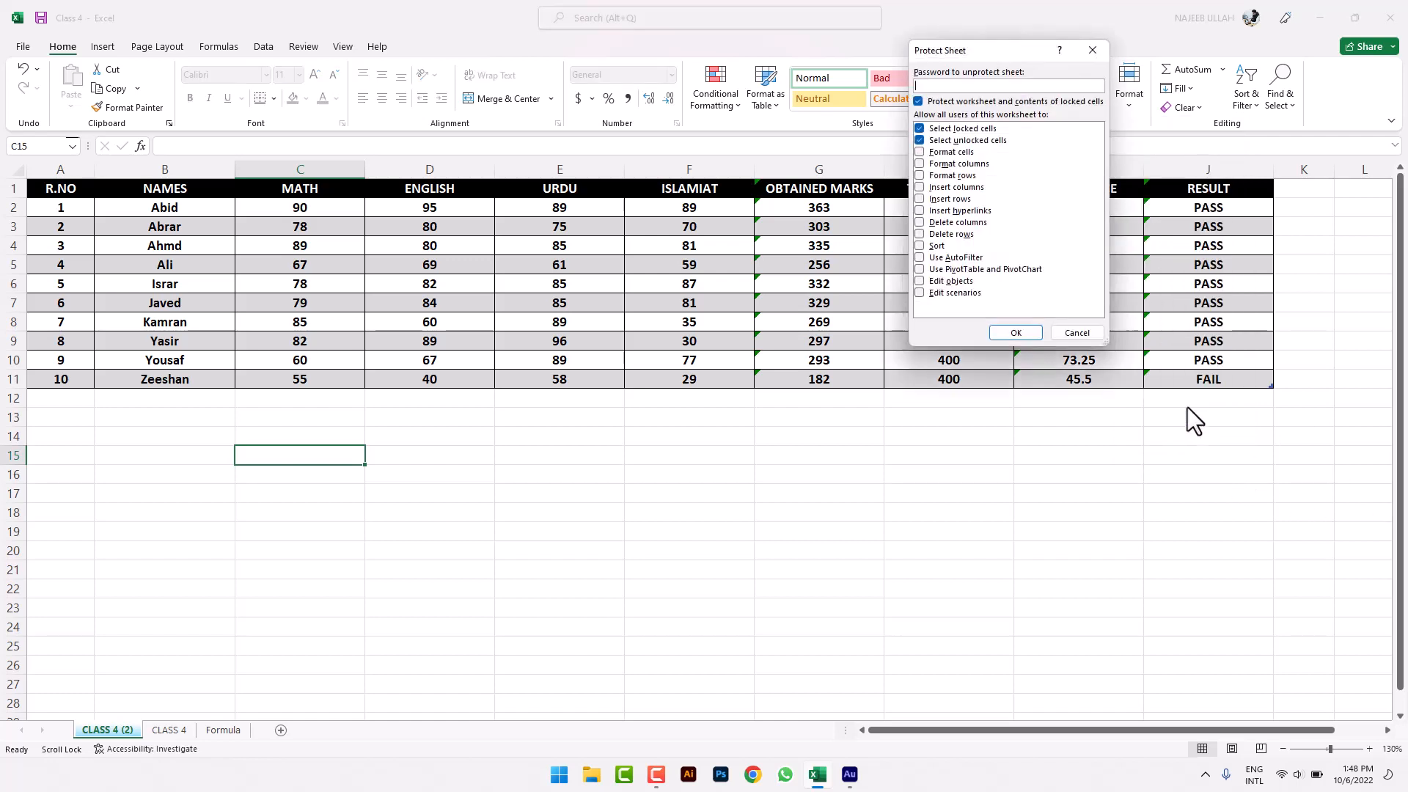
type("123")
left_click(1016, 332)
left_click(1027, 240)
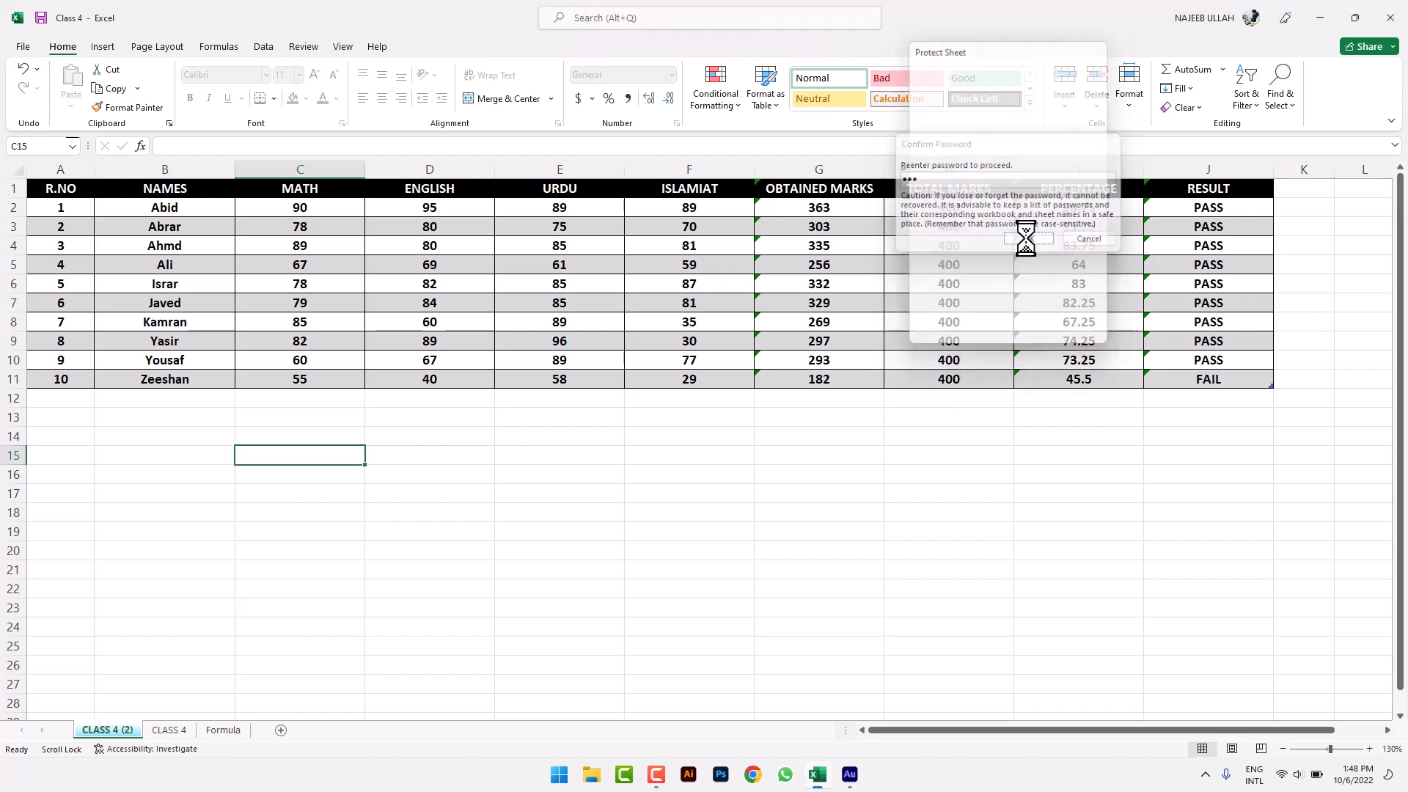
left_click(807, 475)
key("a")
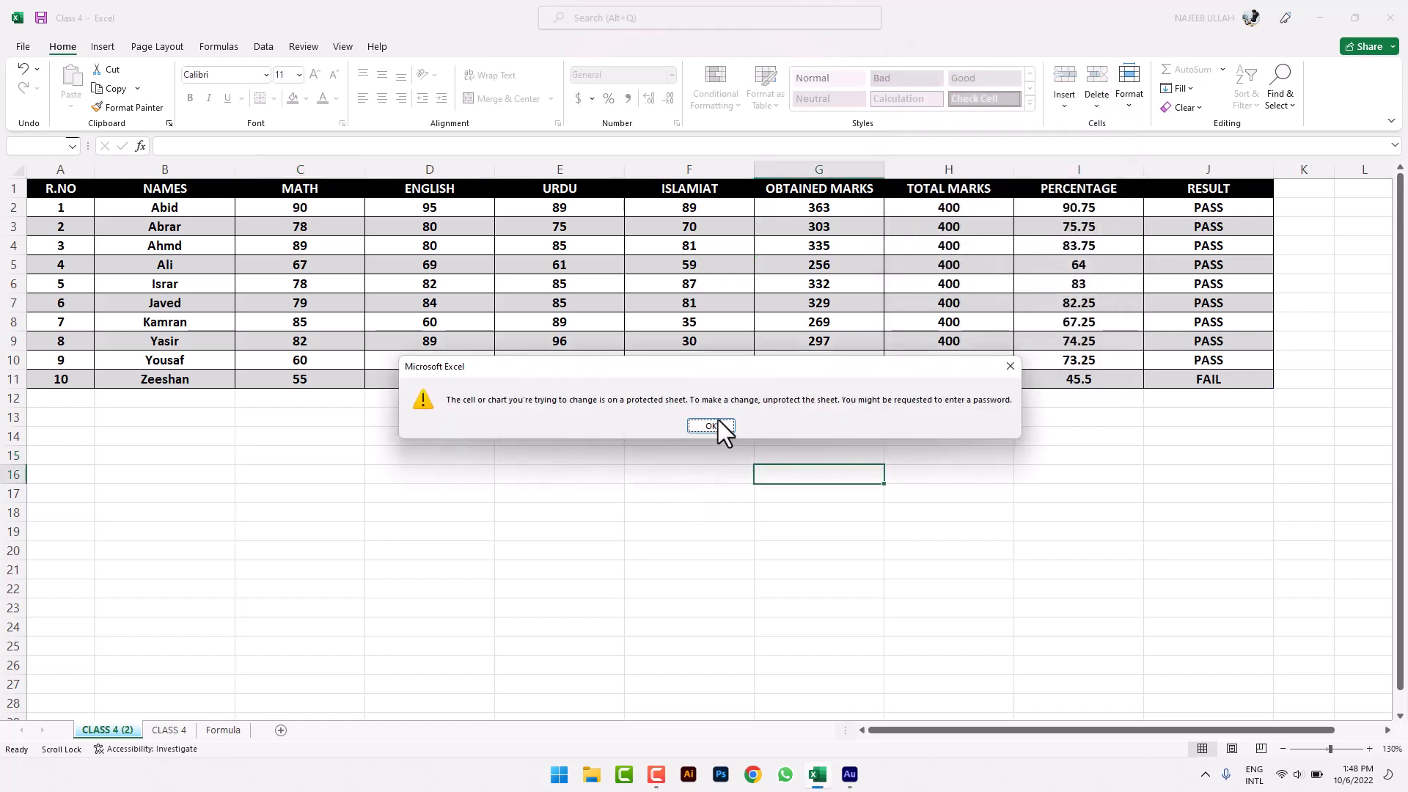
left_click(733, 424)
double_click(621, 281)
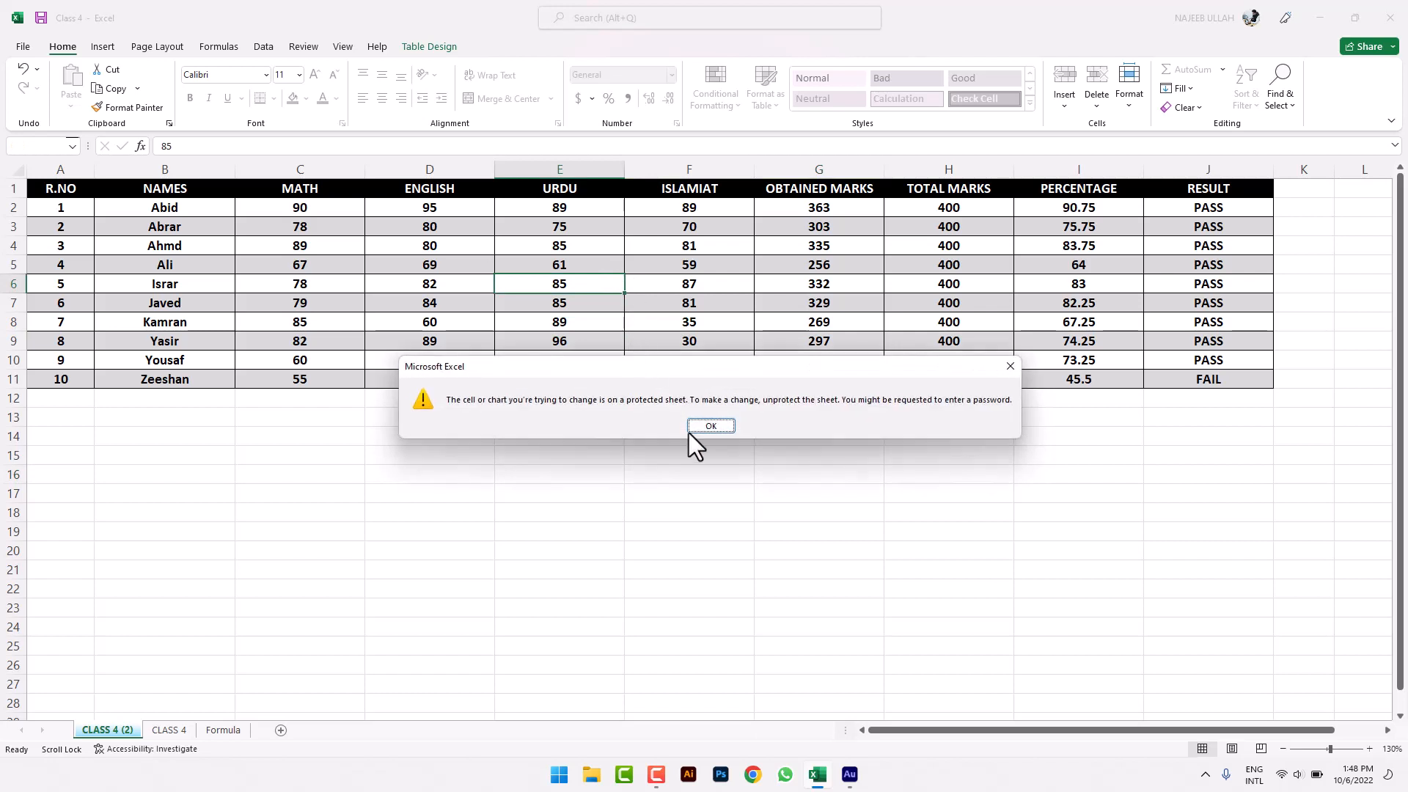
left_click(698, 428)
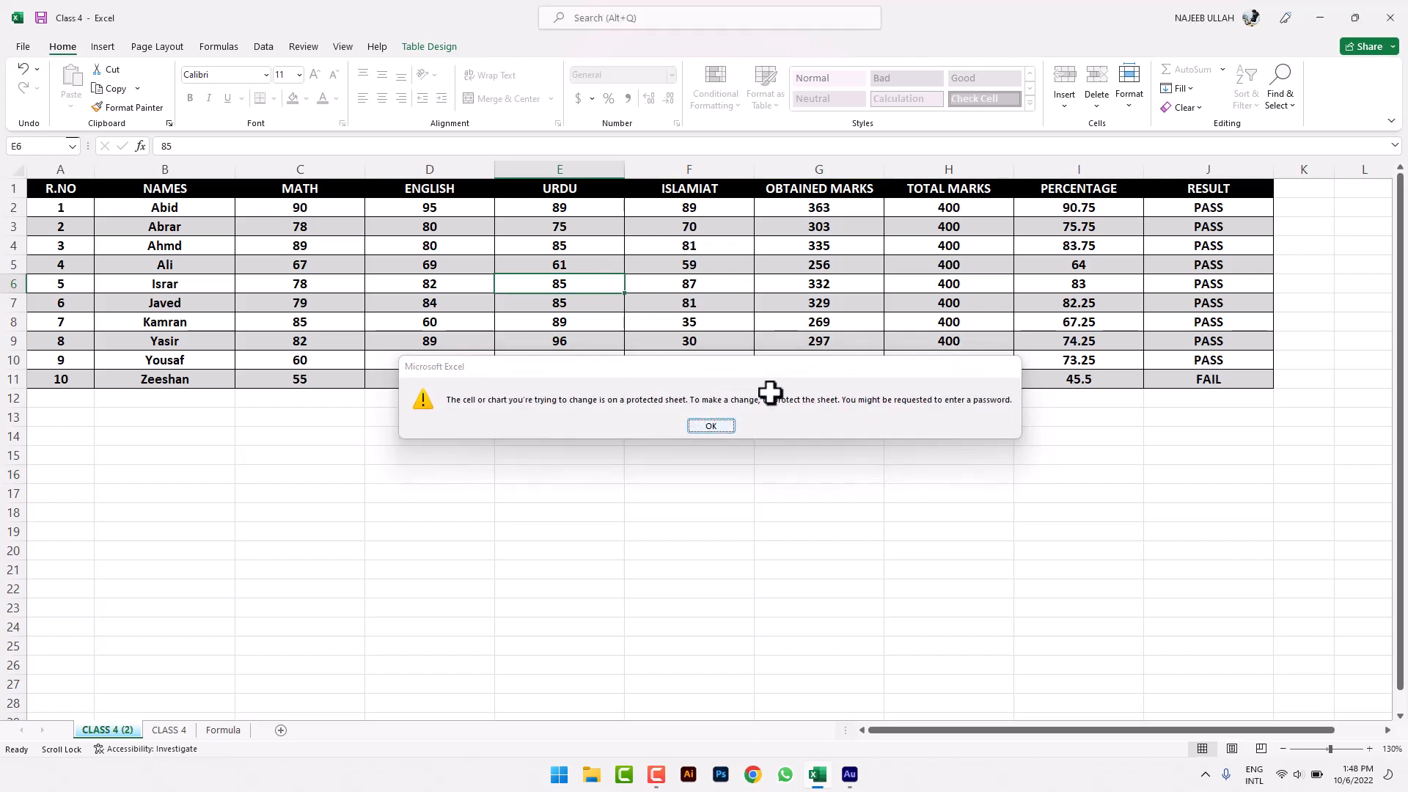
left_click(1276, 101)
left_click(1234, 121)
- Choose Unprotect Sheet for CLASS 4 (2) and enter the sheet password
left_click(1125, 91)
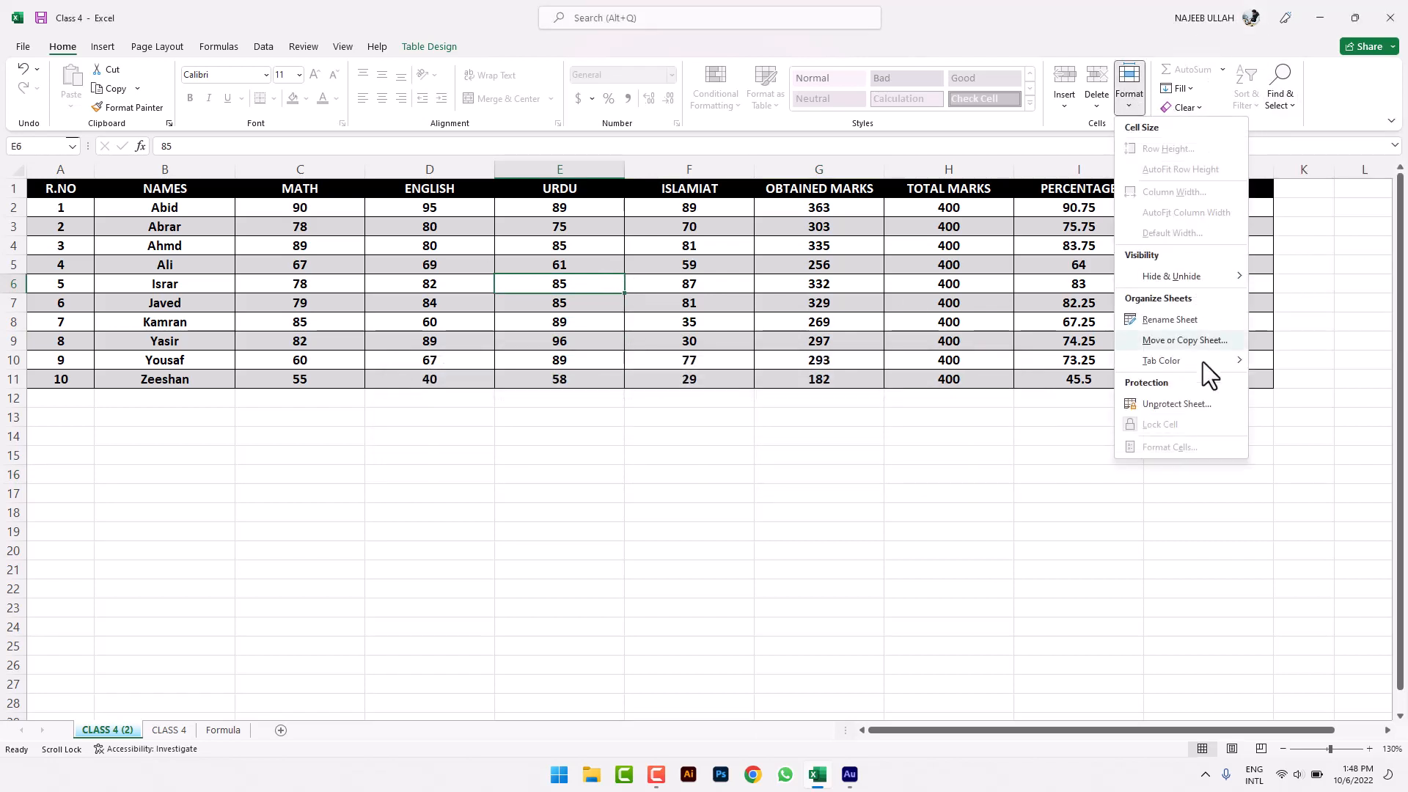
left_click(1176, 403)
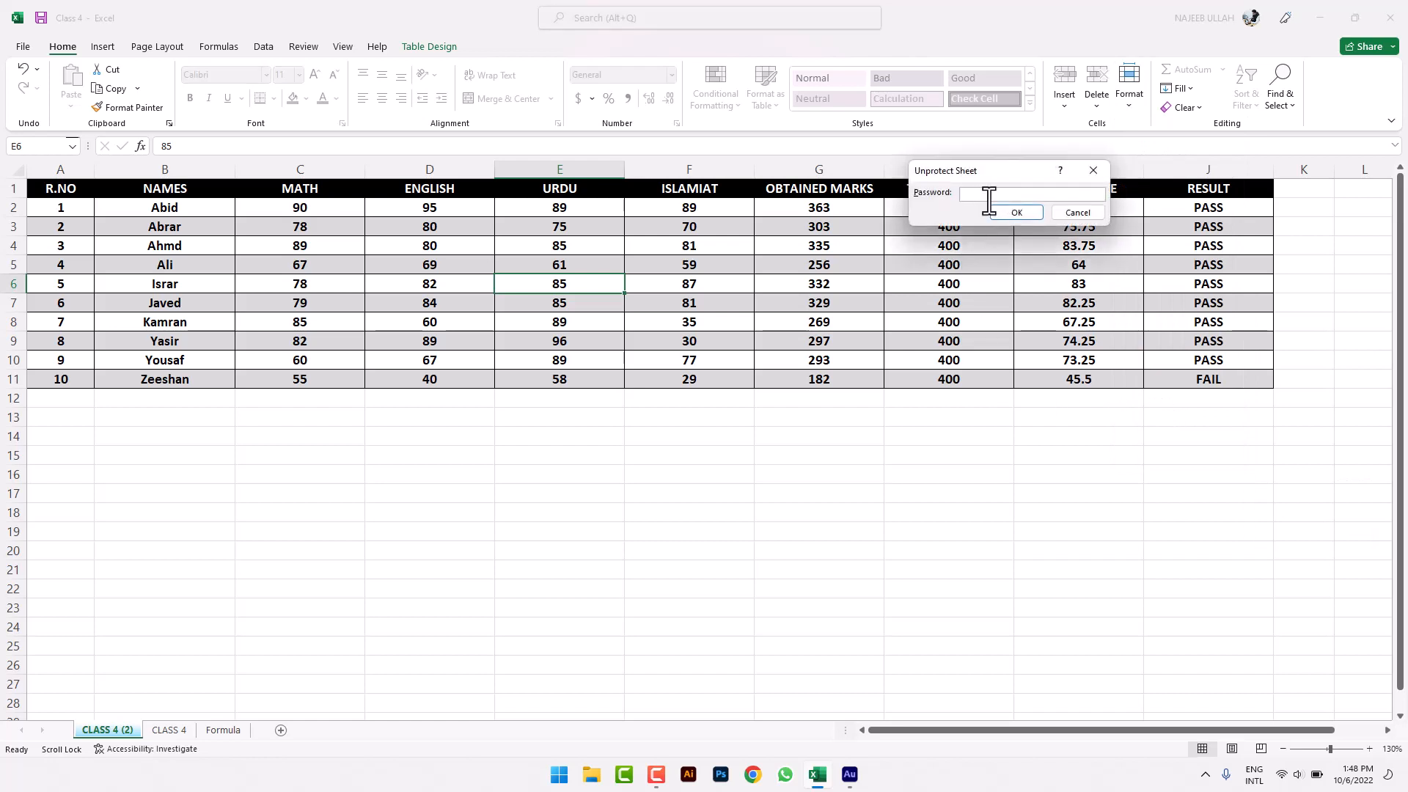
type("123")
left_click(1016, 212)
left_click(565, 570)
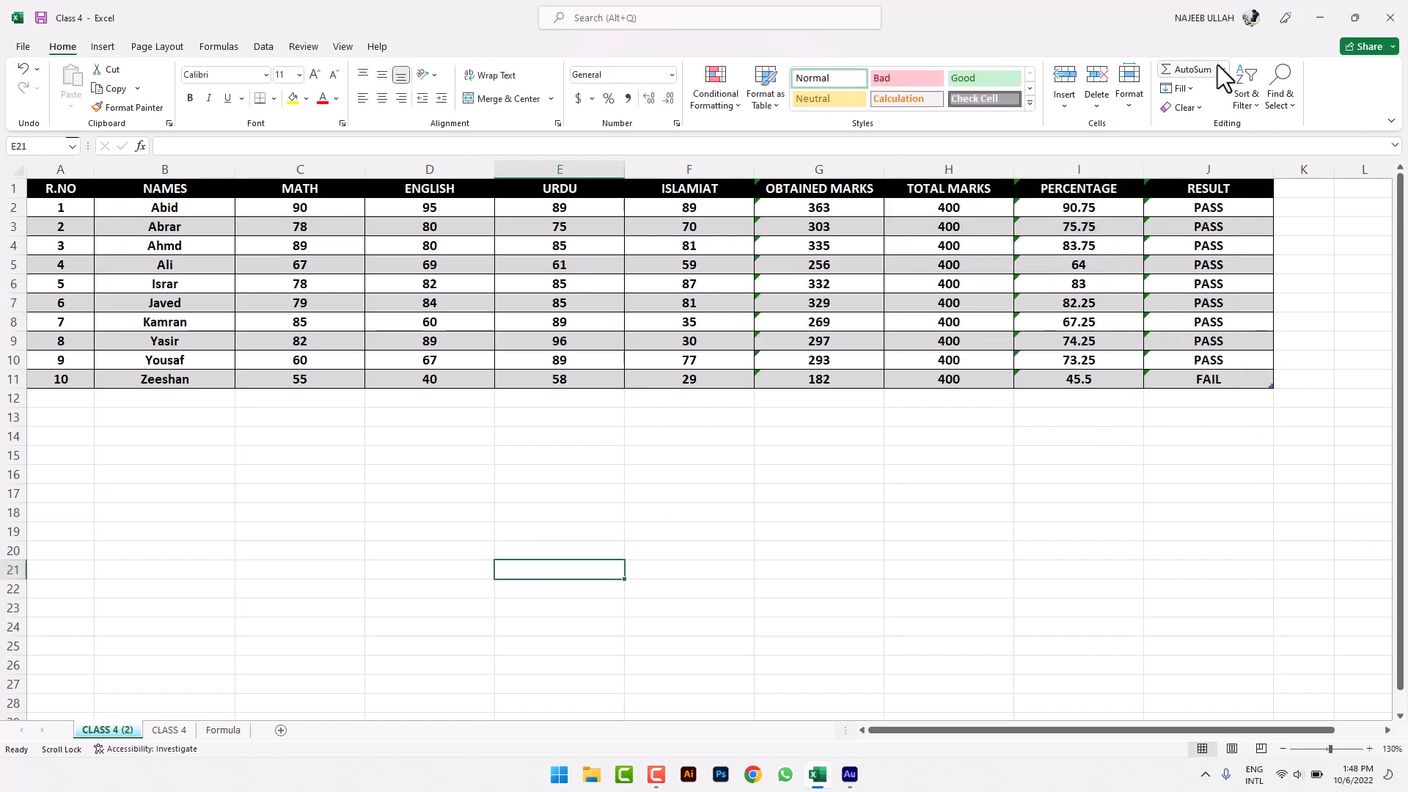
- Toggle Lock Cell for the current cell from the Format menu
left_click(1139, 104)
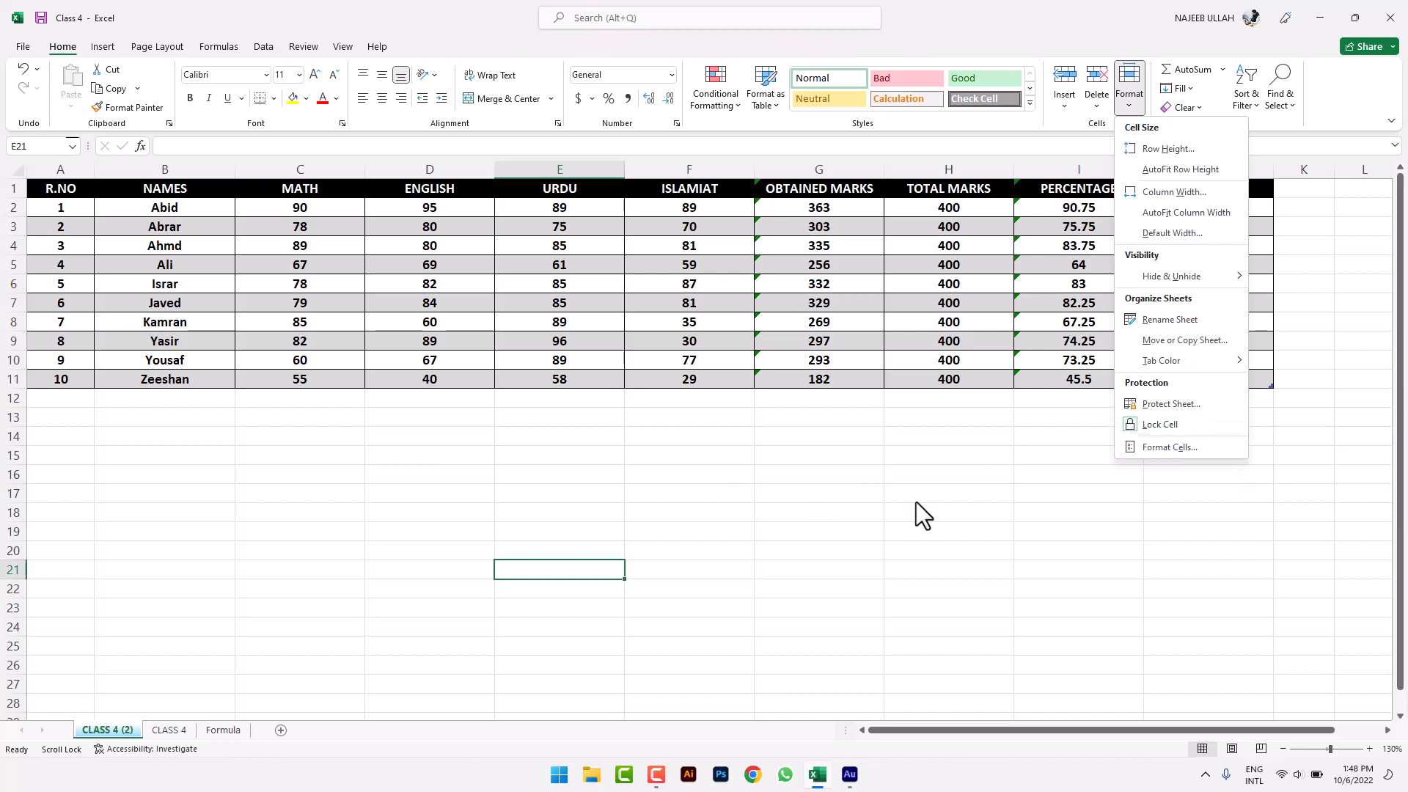
left_click(1155, 429)
left_click(1131, 99)
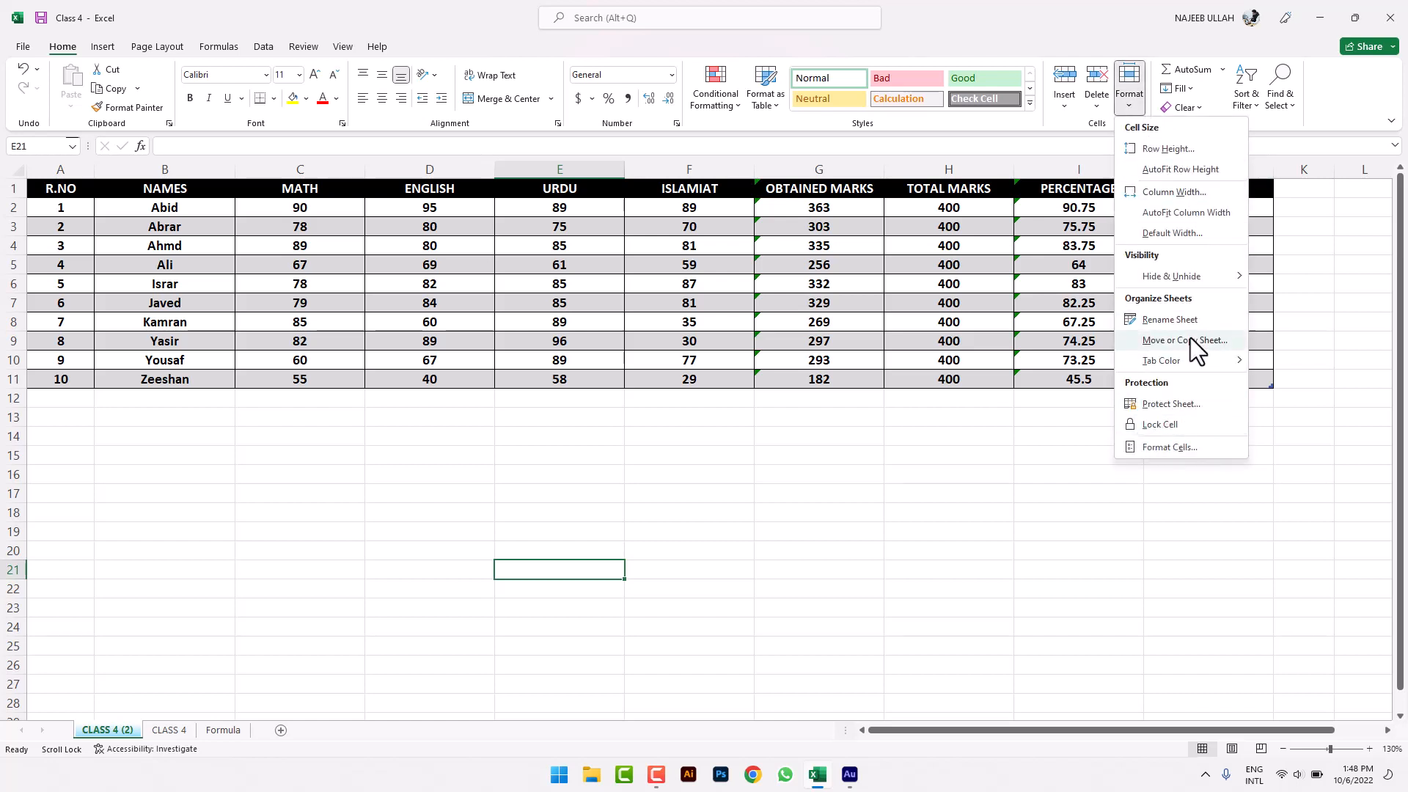
left_click(1161, 424)
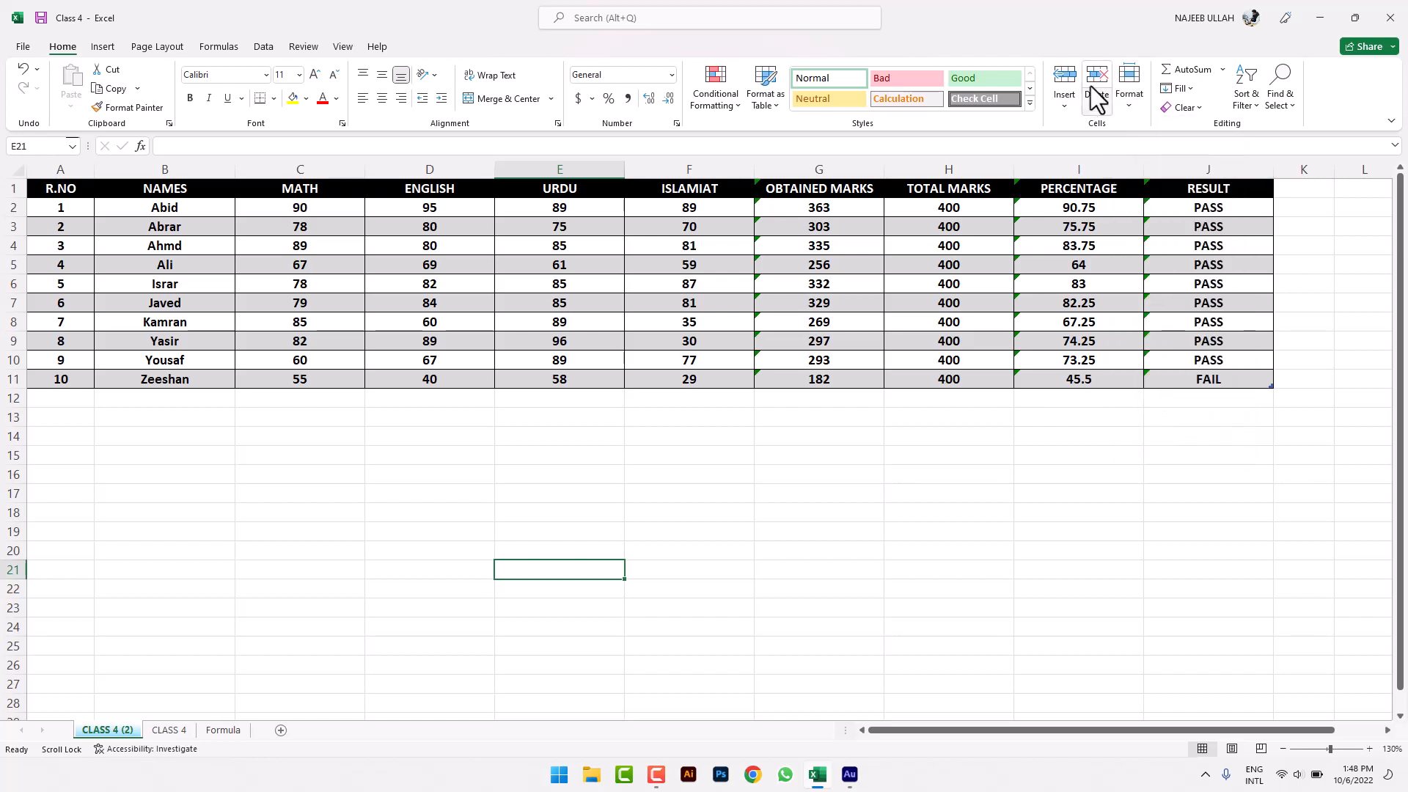
left_click(1125, 104)
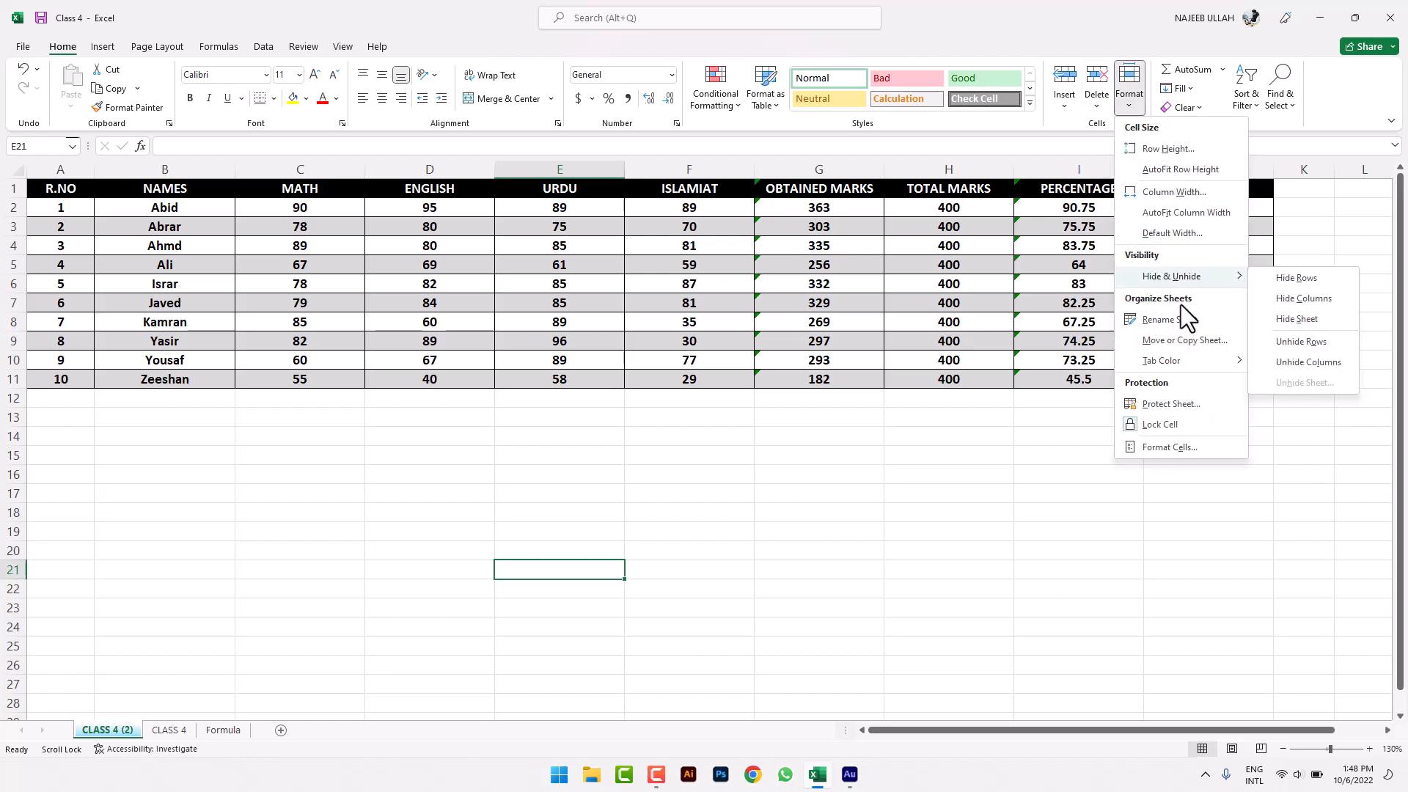
left_click(796, 545)
- Select the marks table A1:J11 and bring up the Format menu's Lock Cell option
left_click(792, 533)
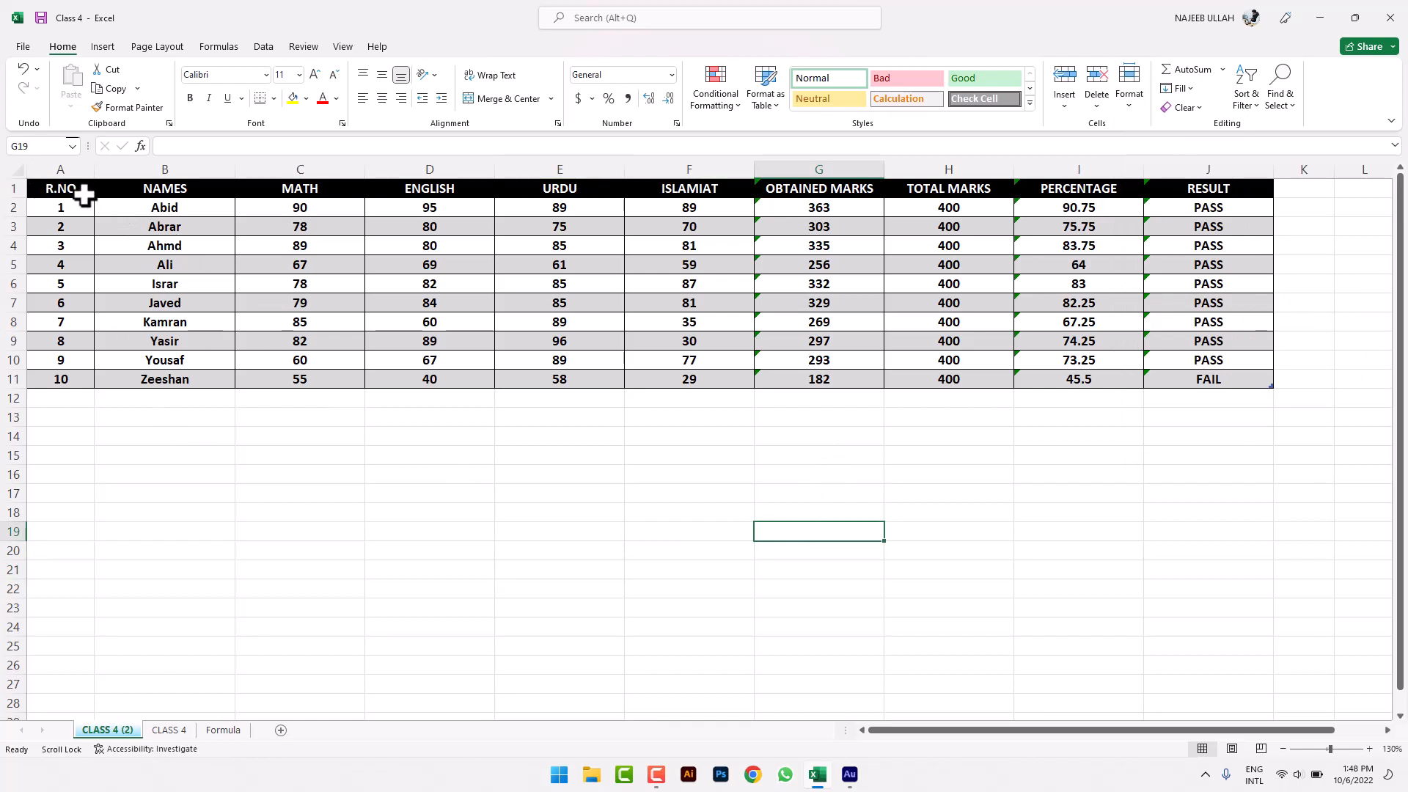
left_click_drag(76, 187, 1257, 380)
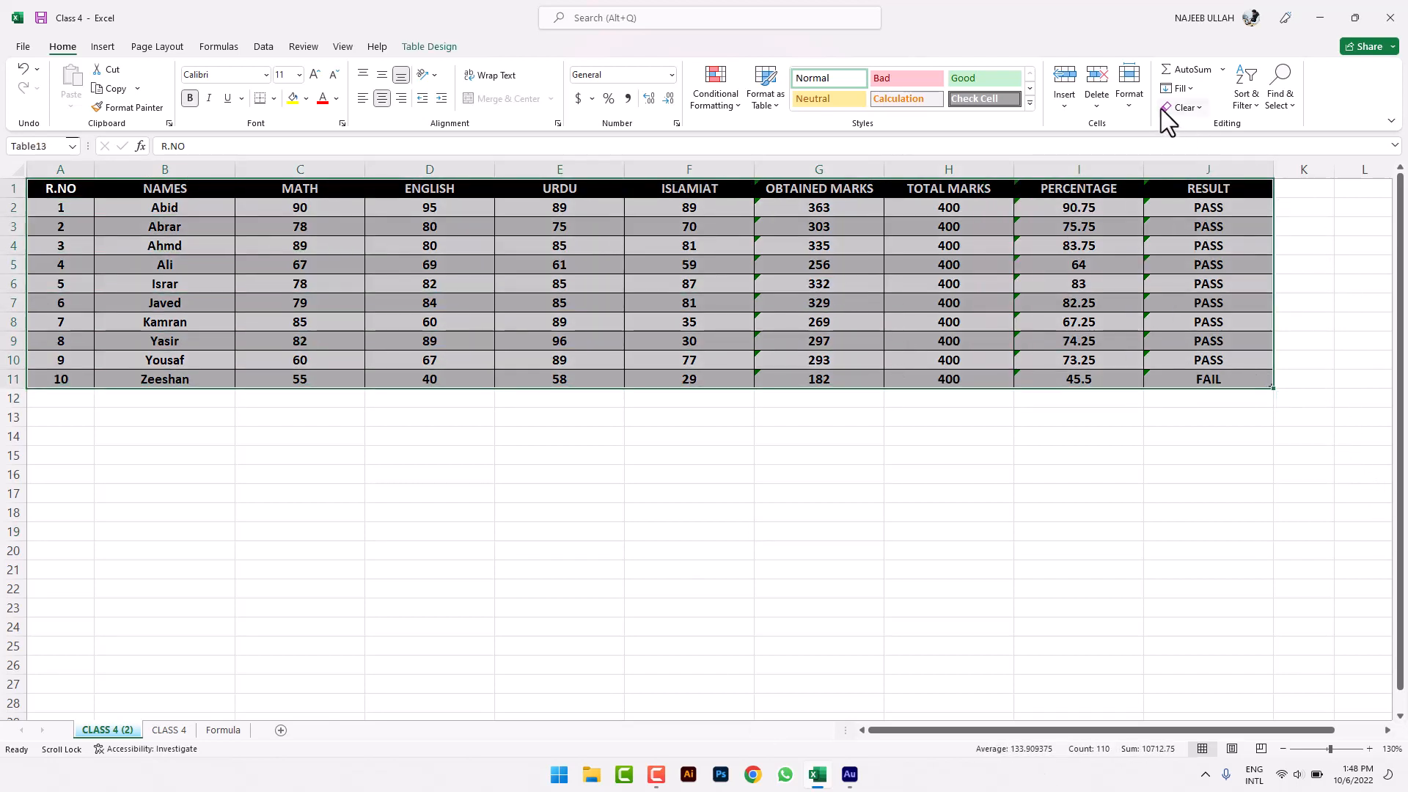
left_click(1138, 108)
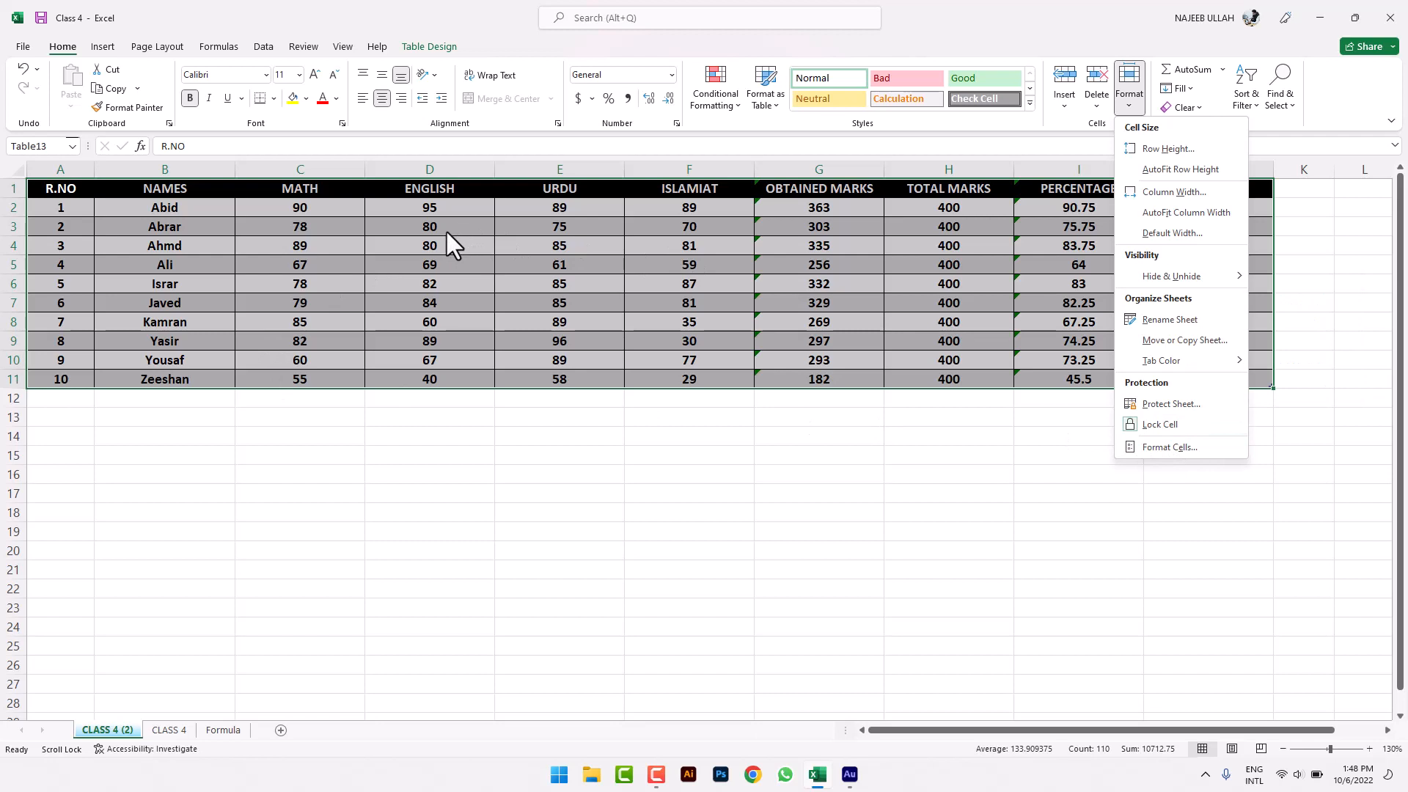
- Lock the student table's cells and protect the sheet with an entered and confirmed password
left_click(1134, 430)
left_click(949, 535)
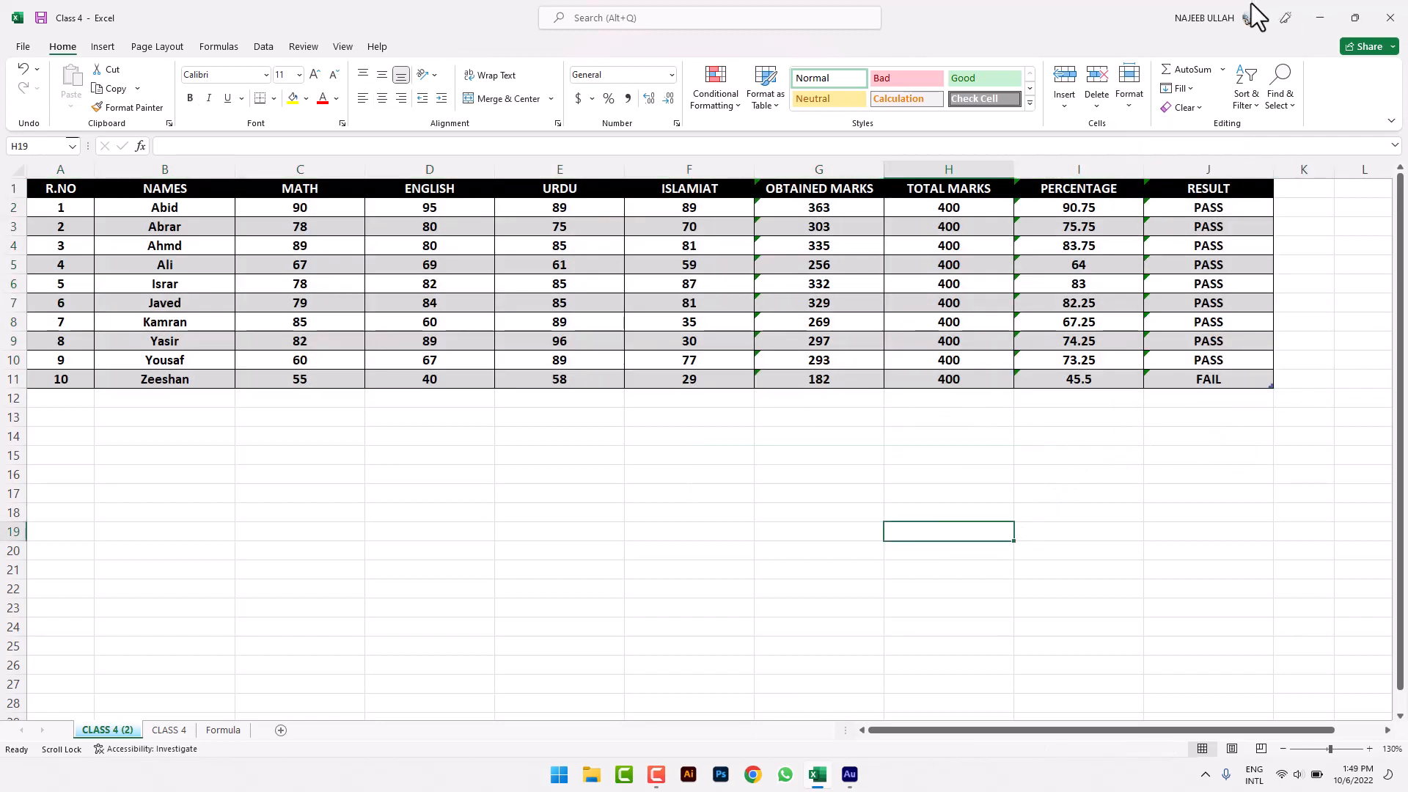
left_click(1129, 110)
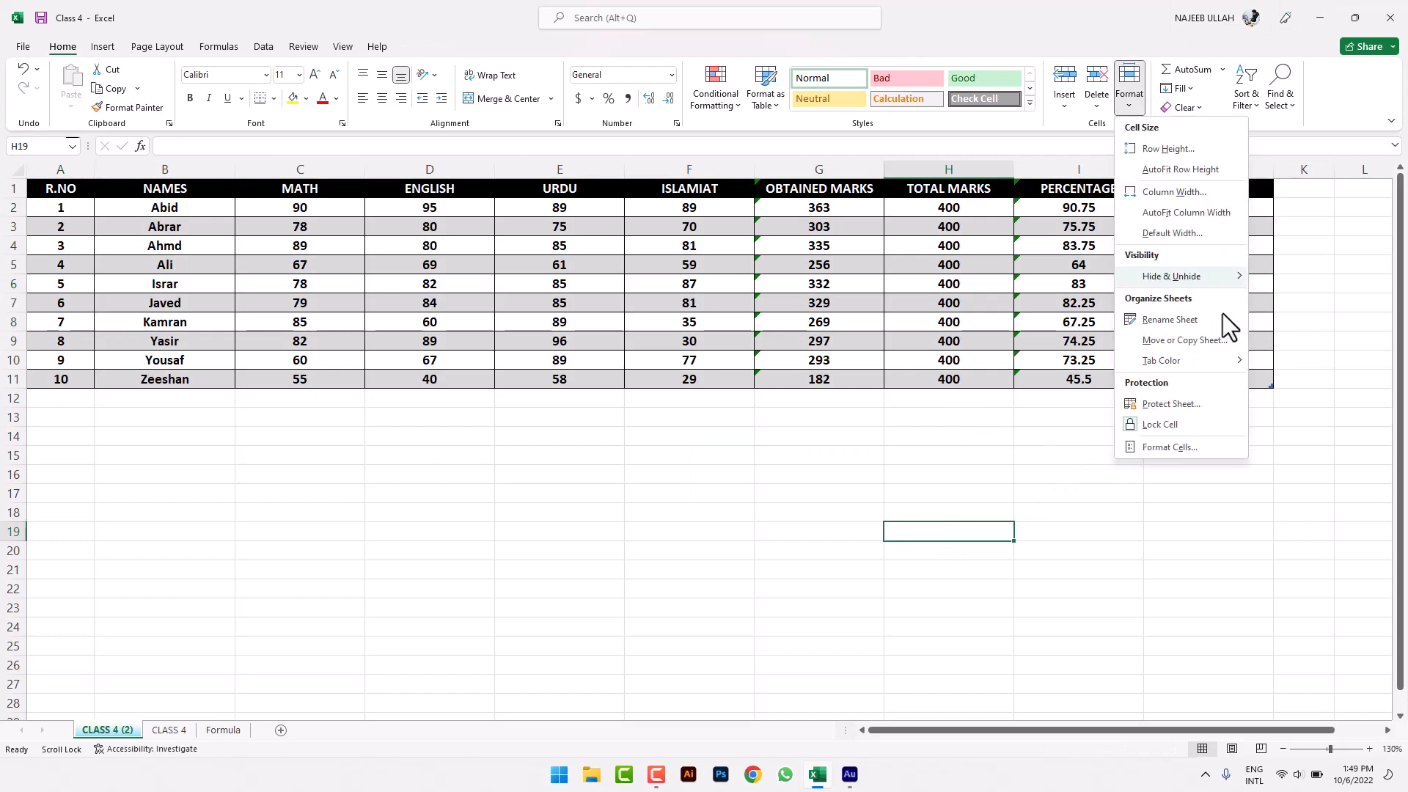
left_click(1196, 413)
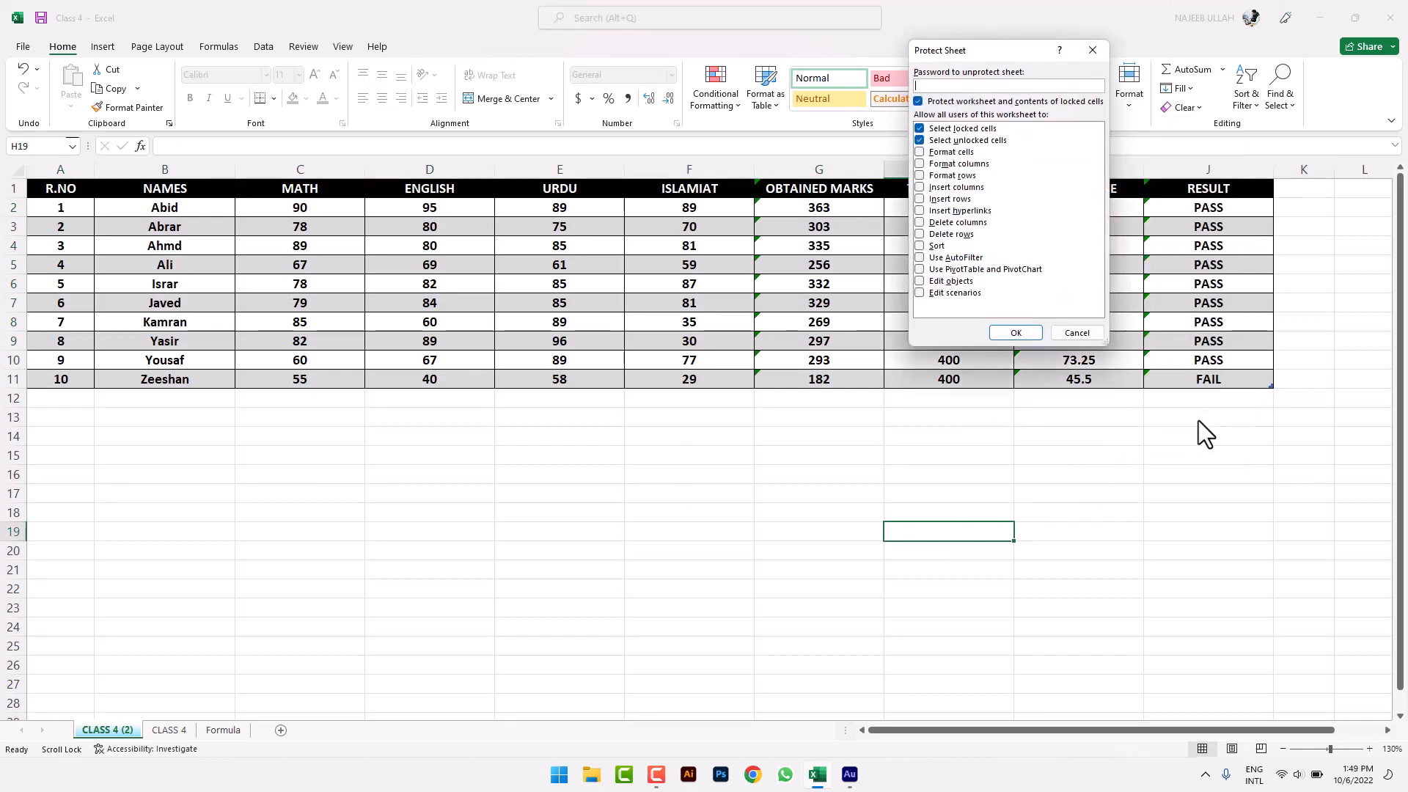
type("123")
key("Return")
type("123")
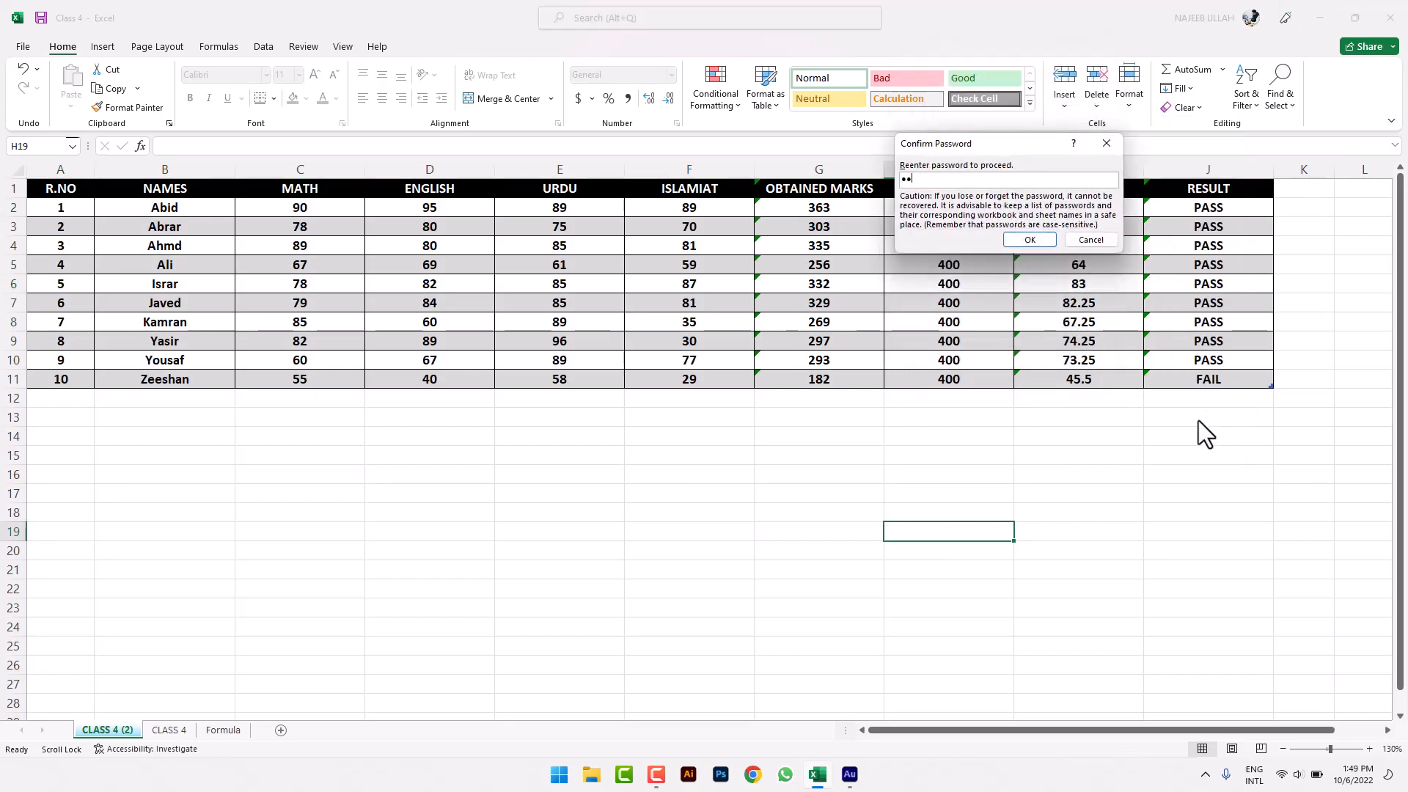
key("Return")
- Try editing cells, including D17, to confirm the protected-sheet warning appears
key("a")
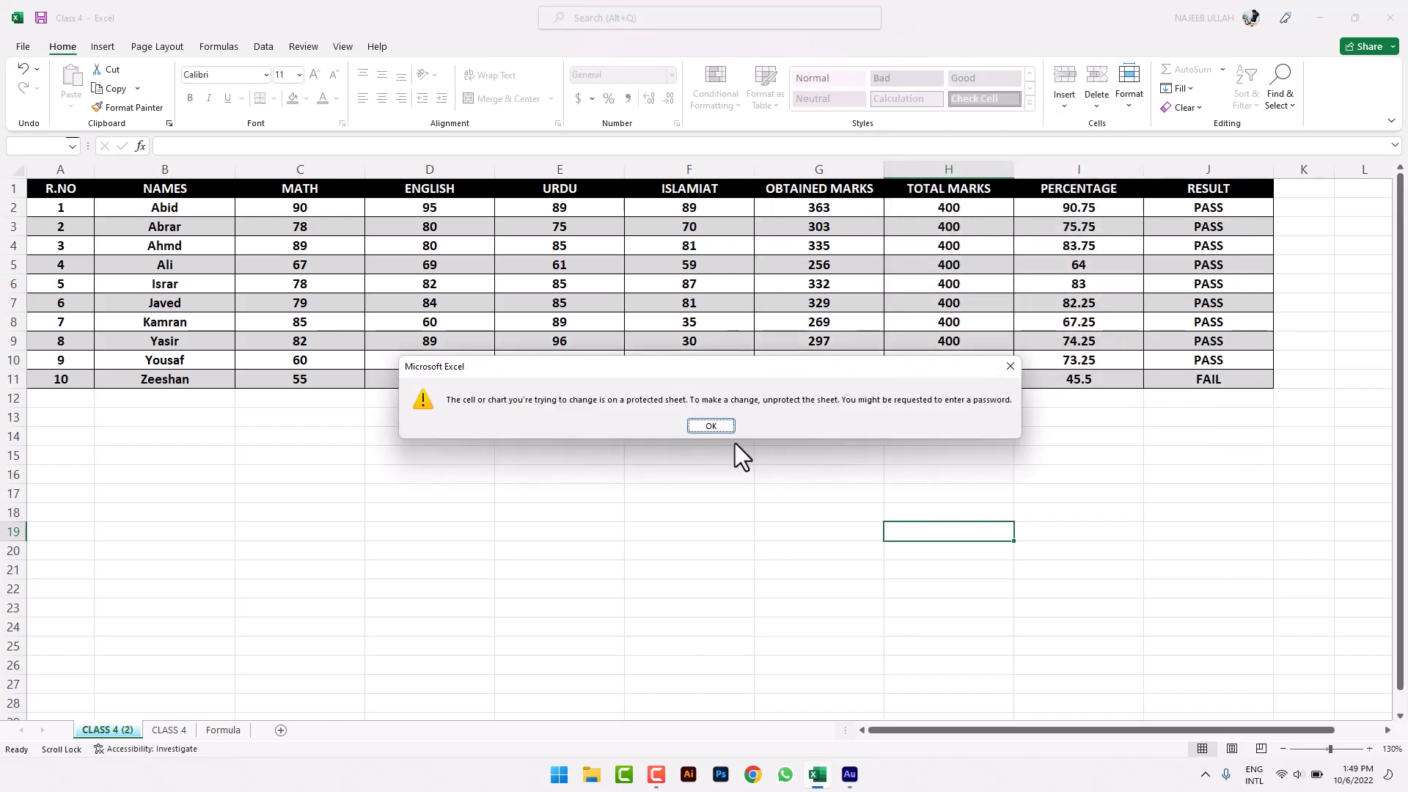
left_click(712, 429)
double_click(438, 485)
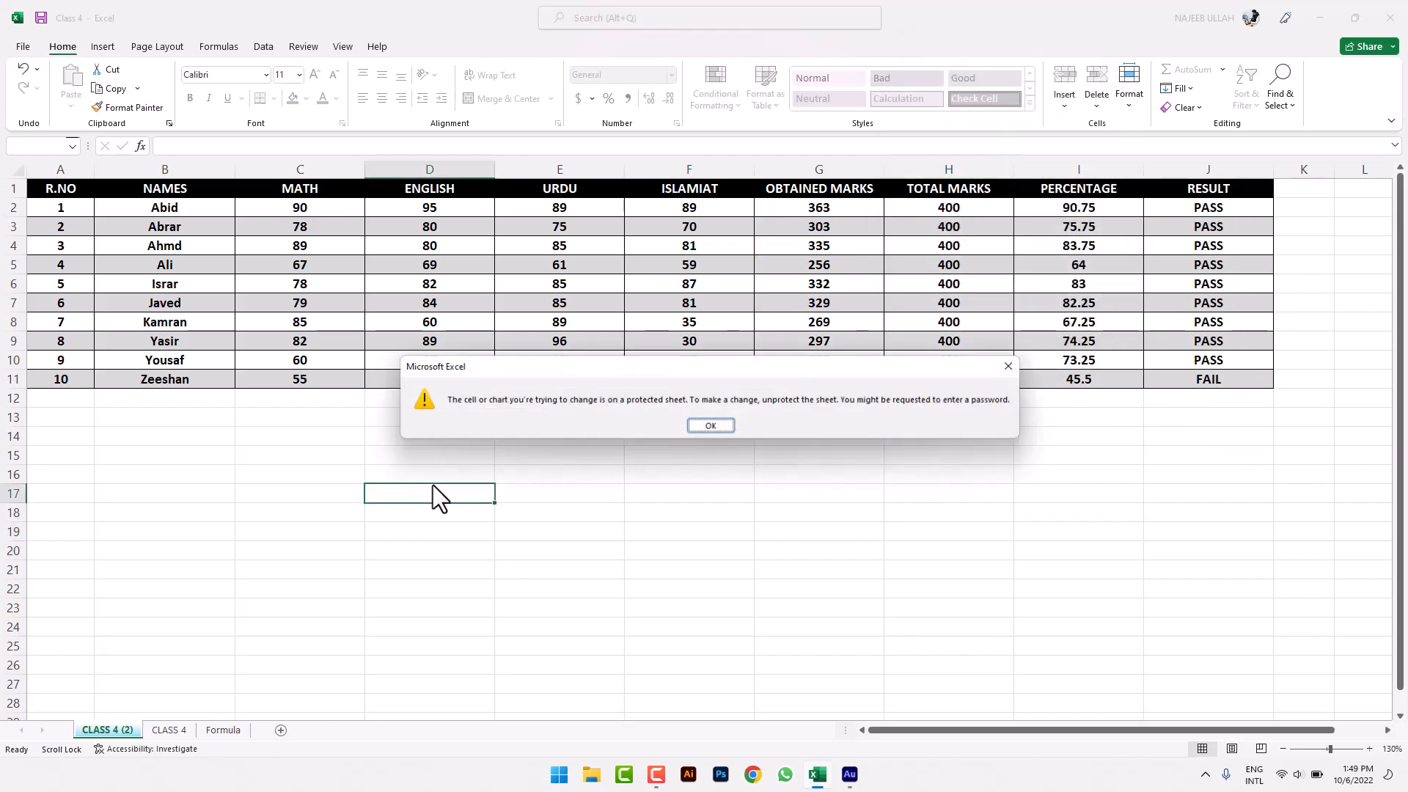
left_click(728, 429)
left_click(523, 211)
double_click(546, 227)
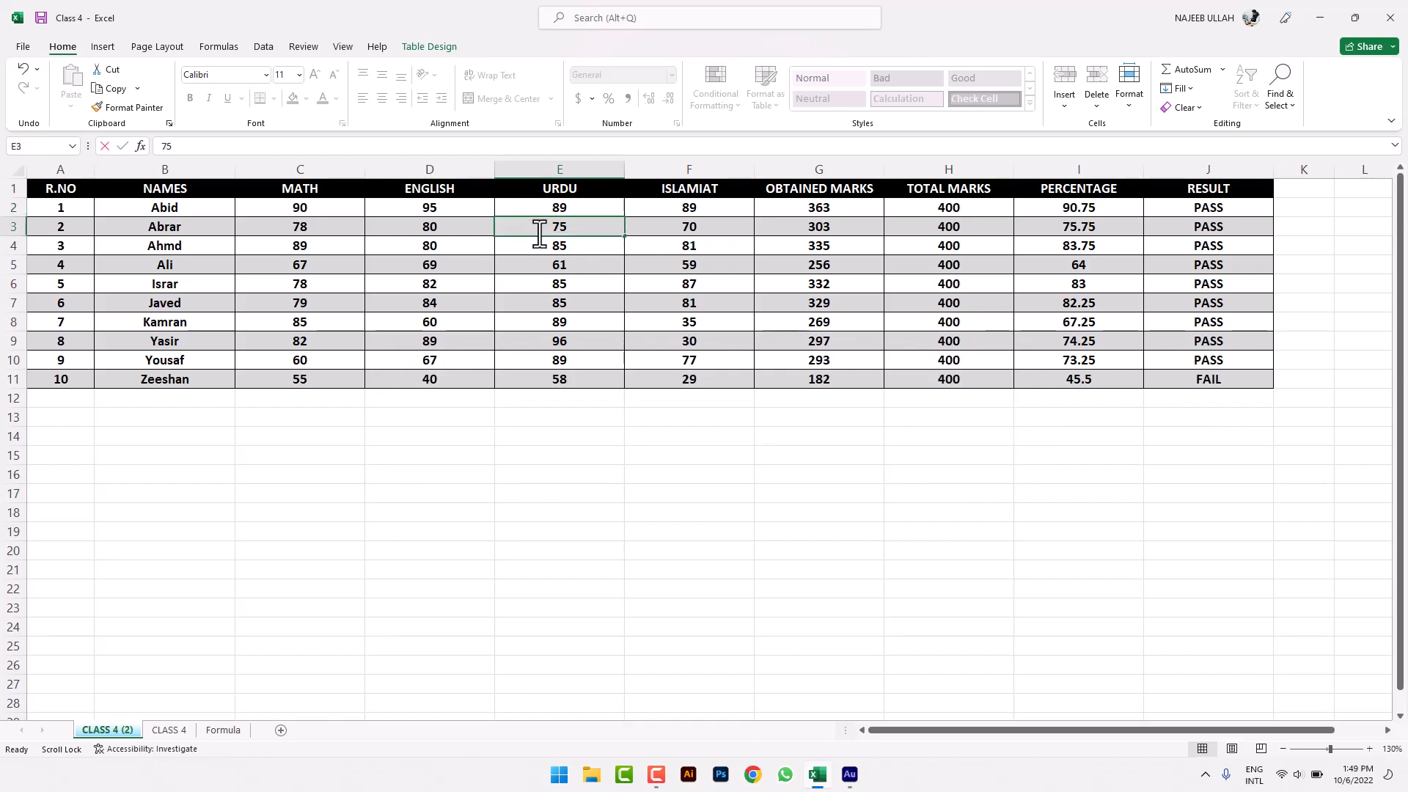
type("W")
left_click(664, 397)
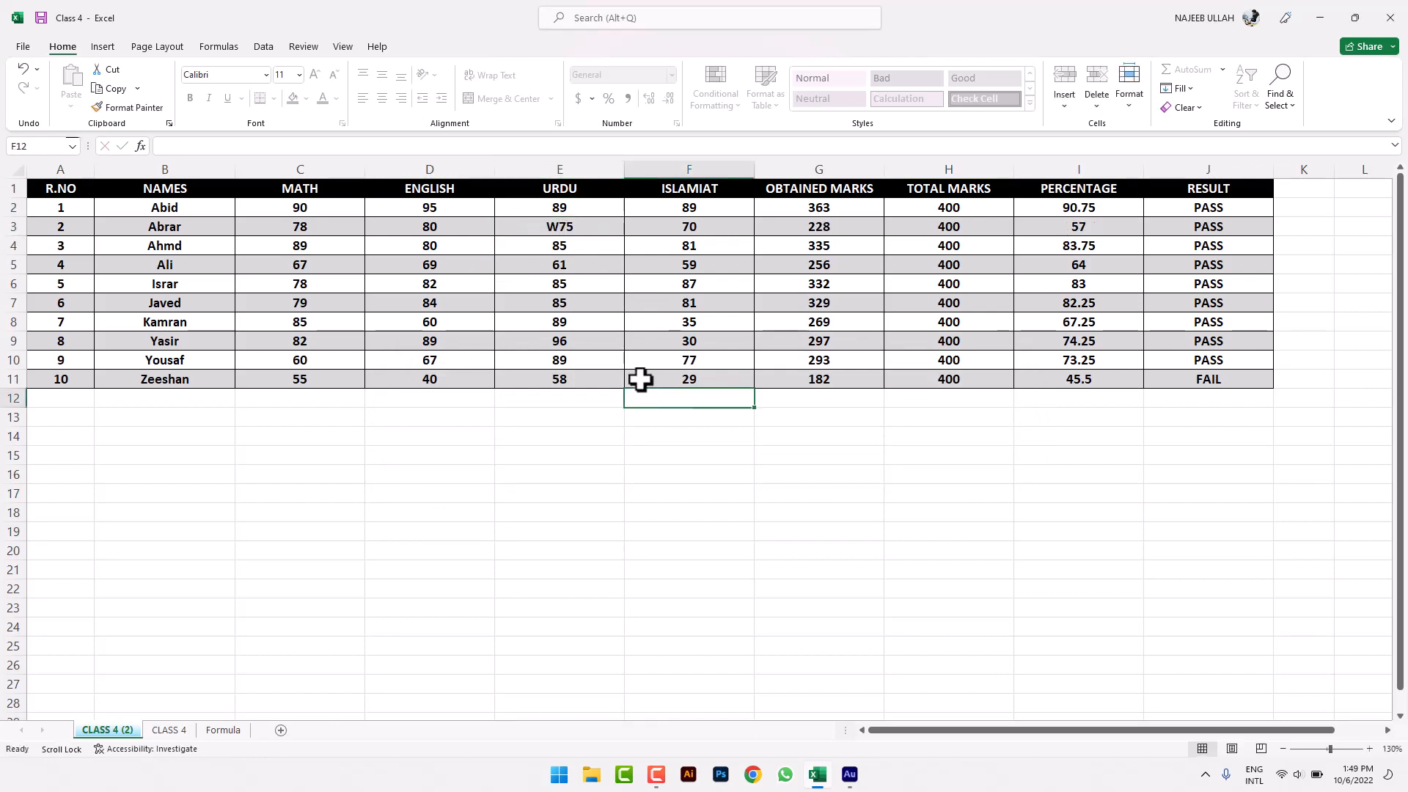
left_click(573, 227)
double_click(569, 226)
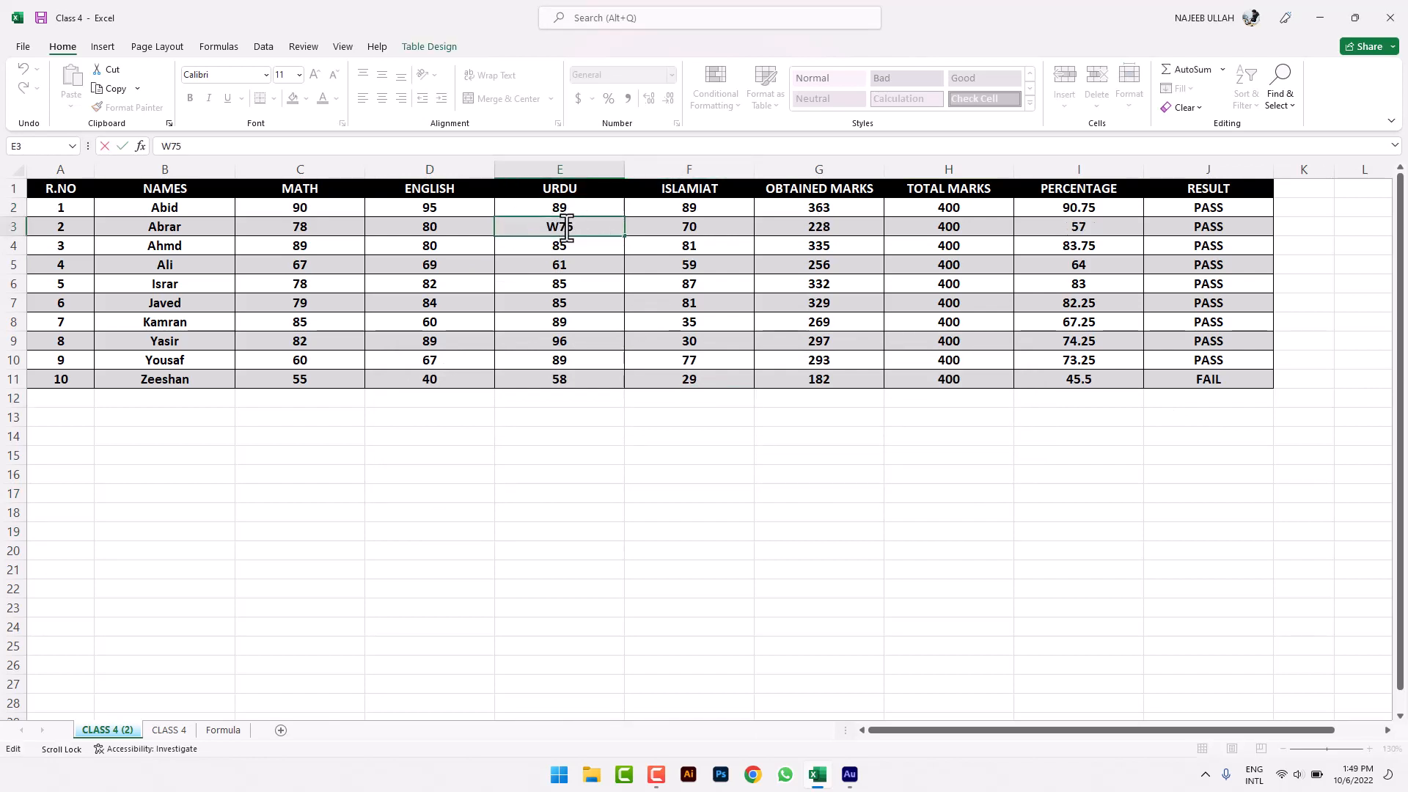
key("Delete")
key("Delete")
left_click(744, 513)
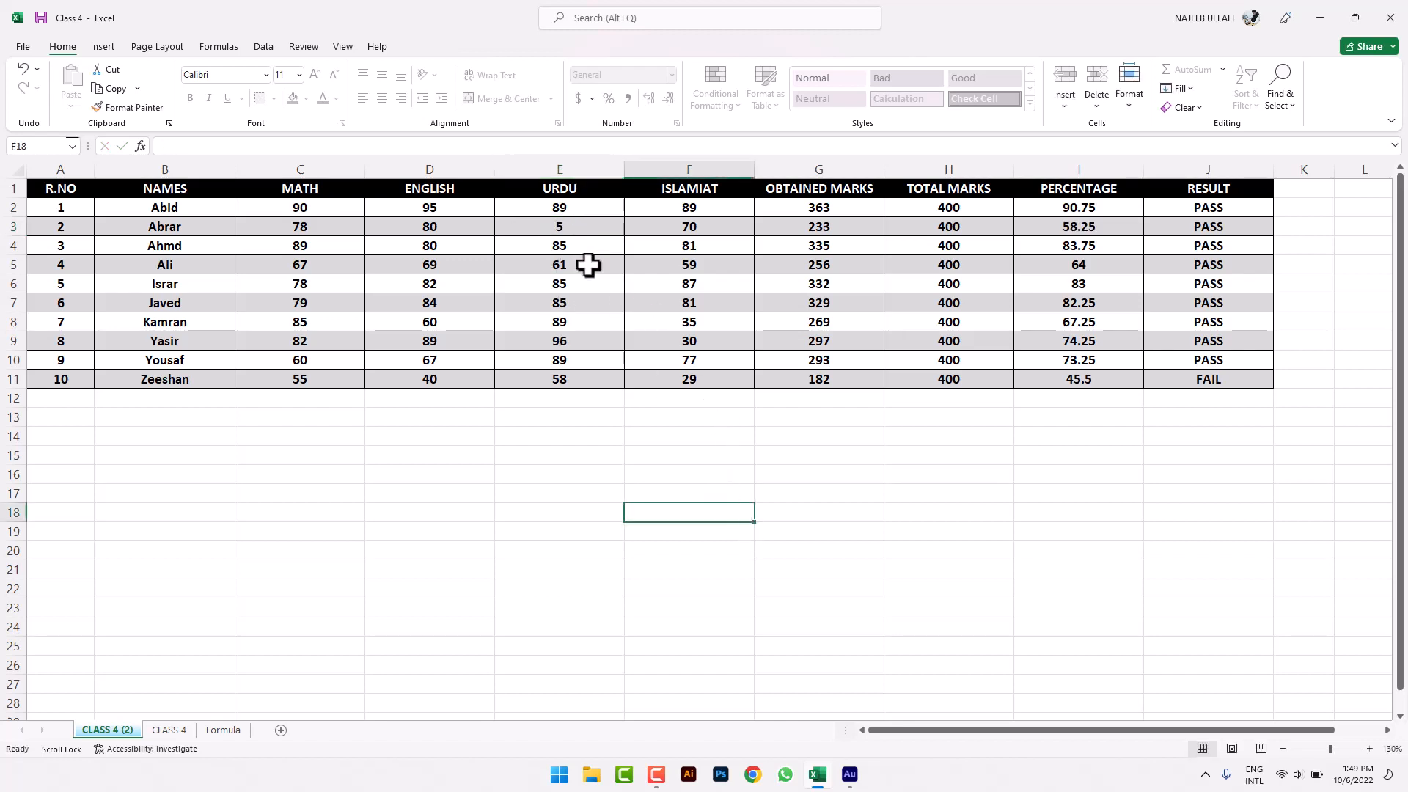
key("ctrl+z")
key("ctrl+z")
left_click(789, 511)
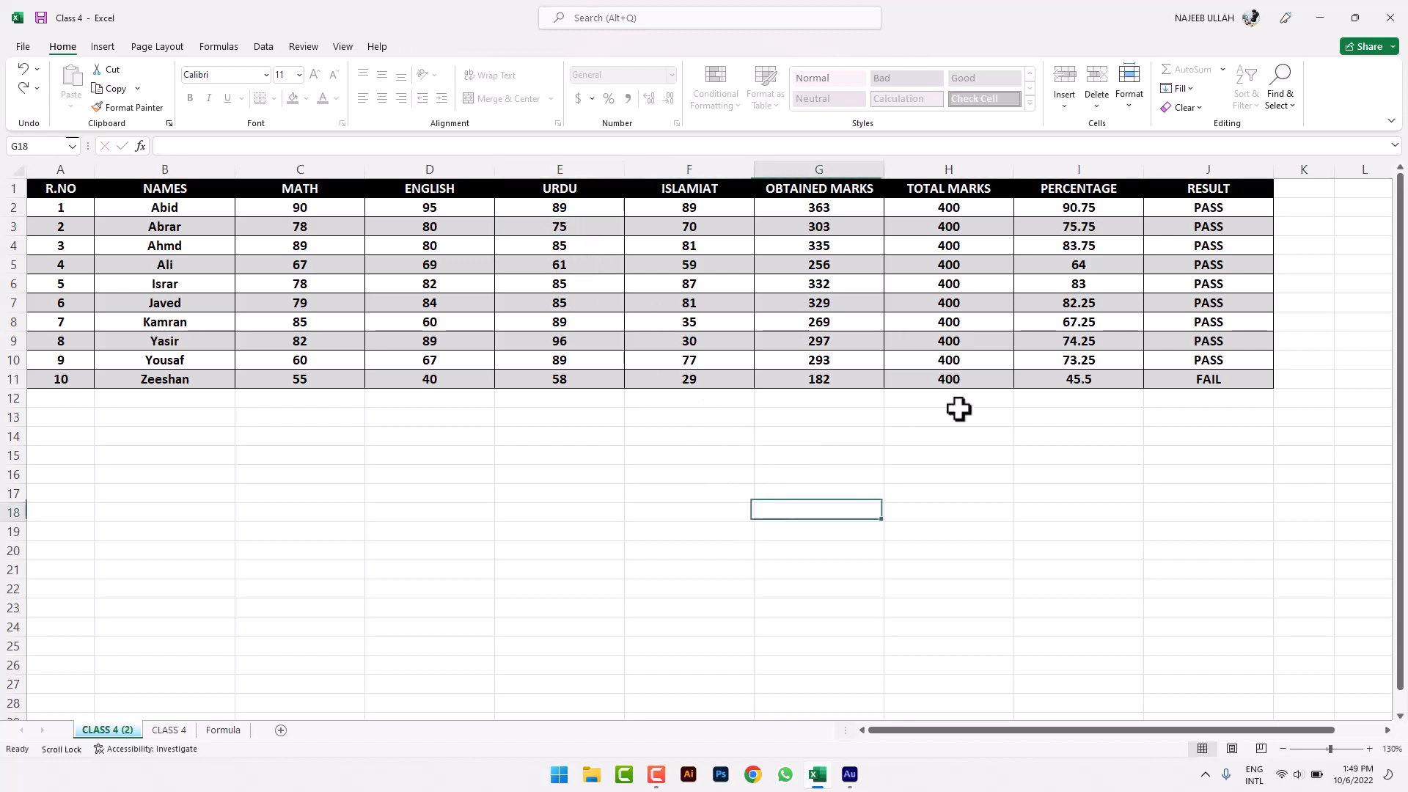
left_click(1144, 107)
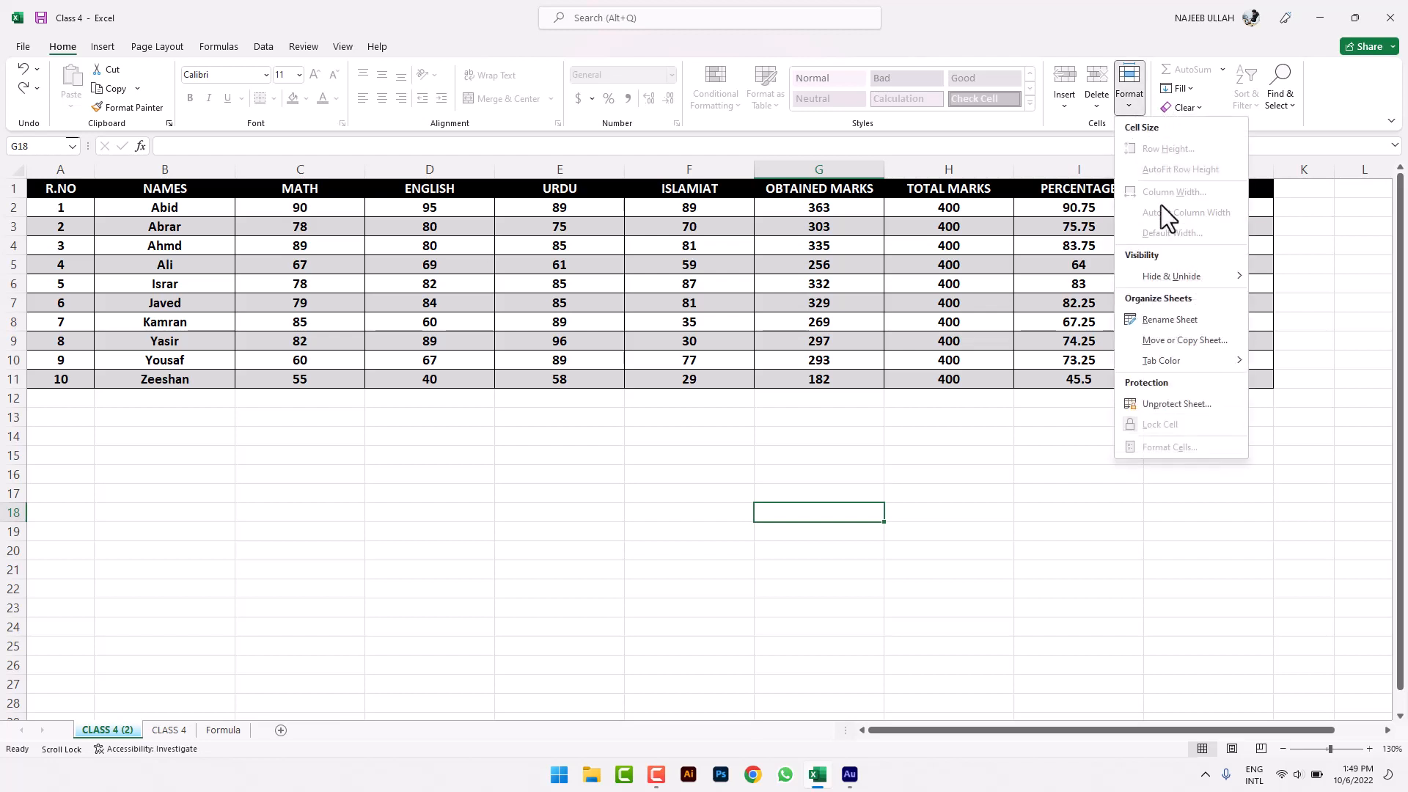
- Remove the sheet's protection by entering its password
left_click(1176, 405)
type("123")
left_click(1023, 214)
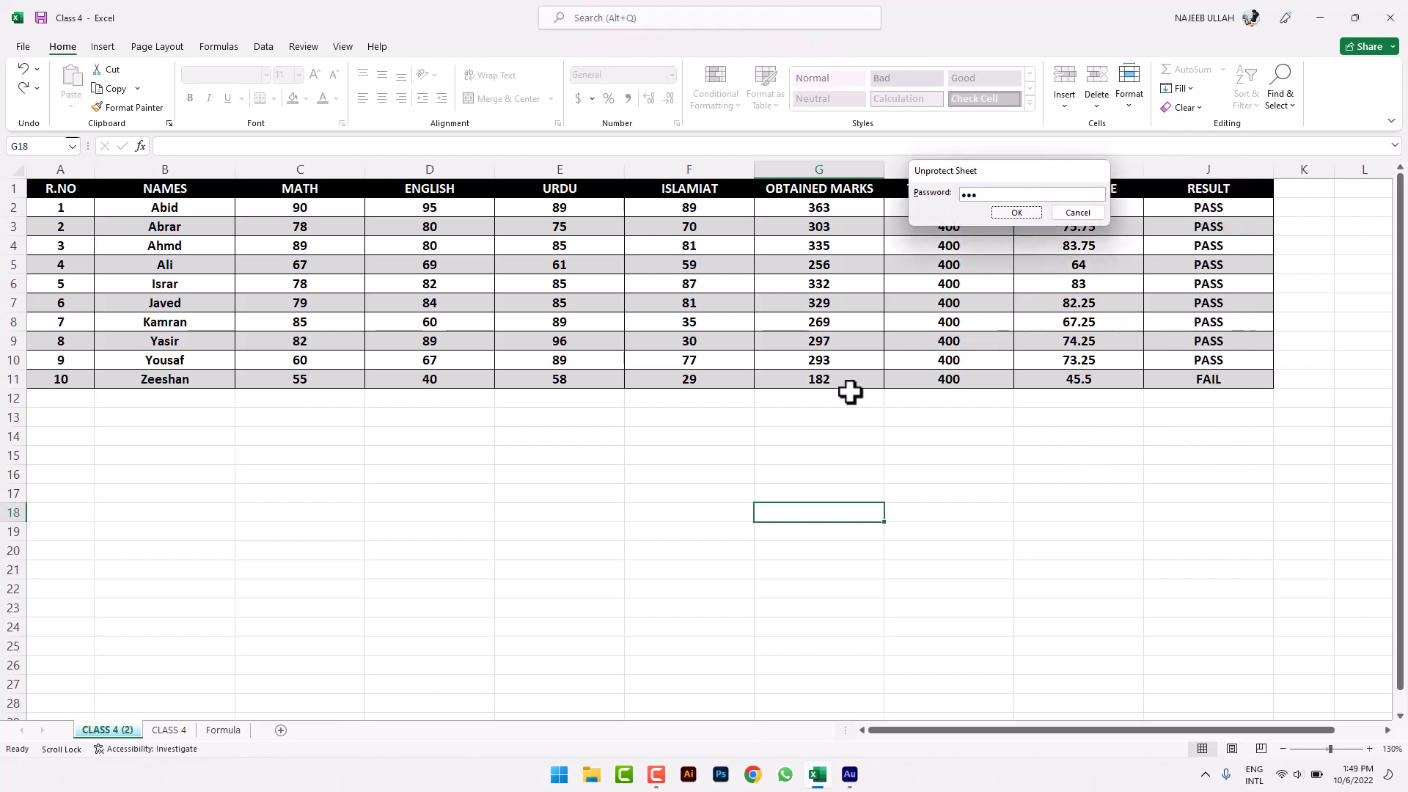
- Toggle the Lock Cell setting on the selected student marks table
left_click(613, 510)
left_click_drag(33, 188, 1144, 378)
left_click(1137, 110)
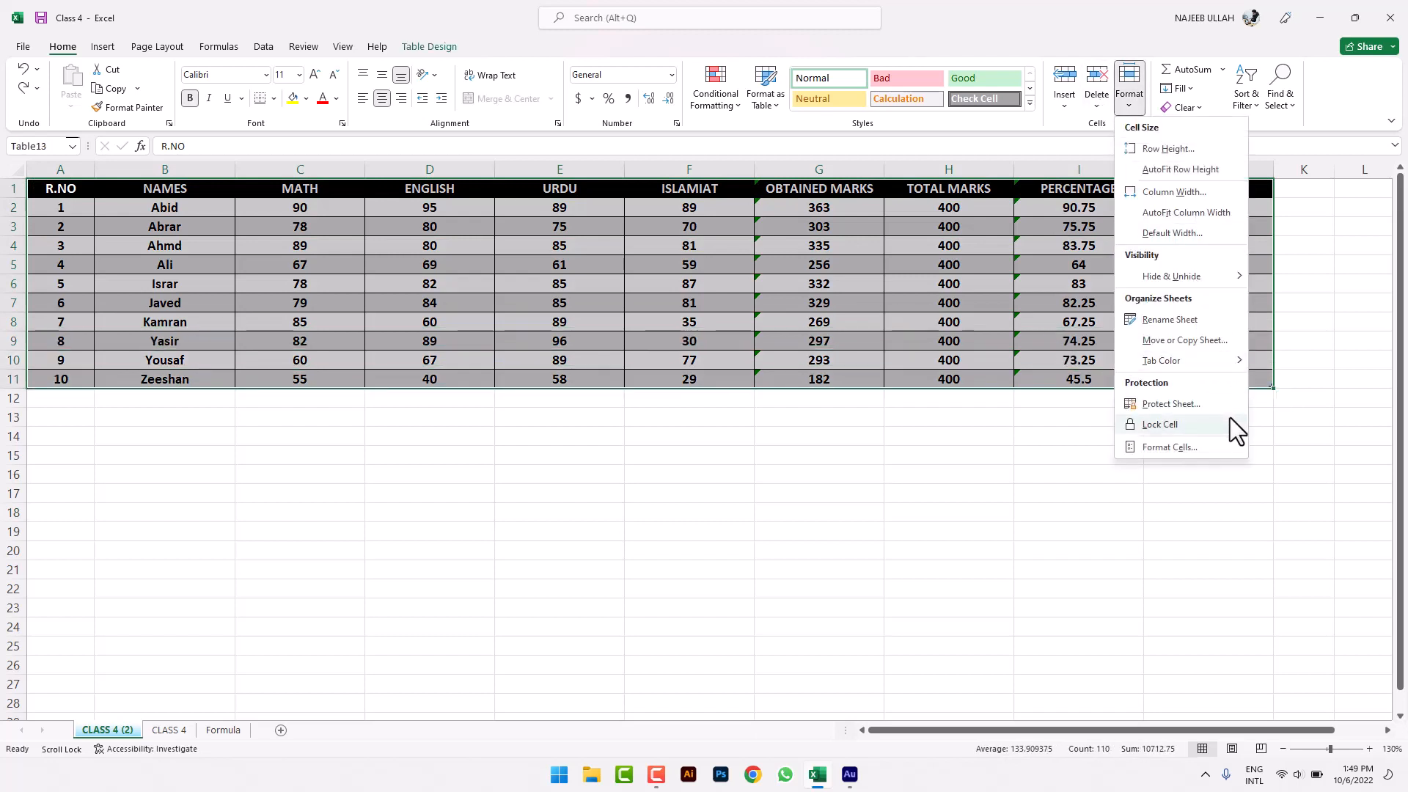
left_click(1213, 423)
left_click(1012, 576)
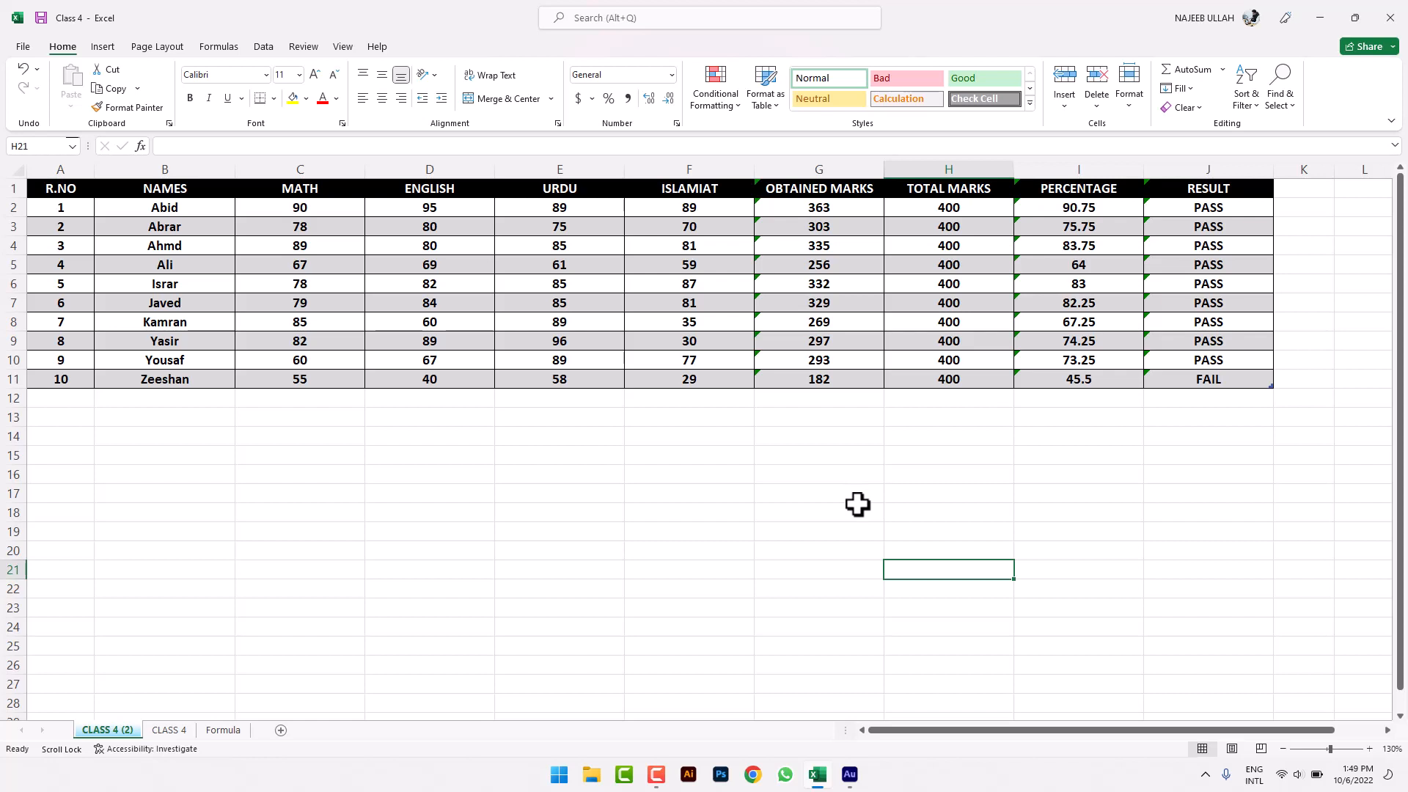
left_click_drag(42, 188, 1262, 382)
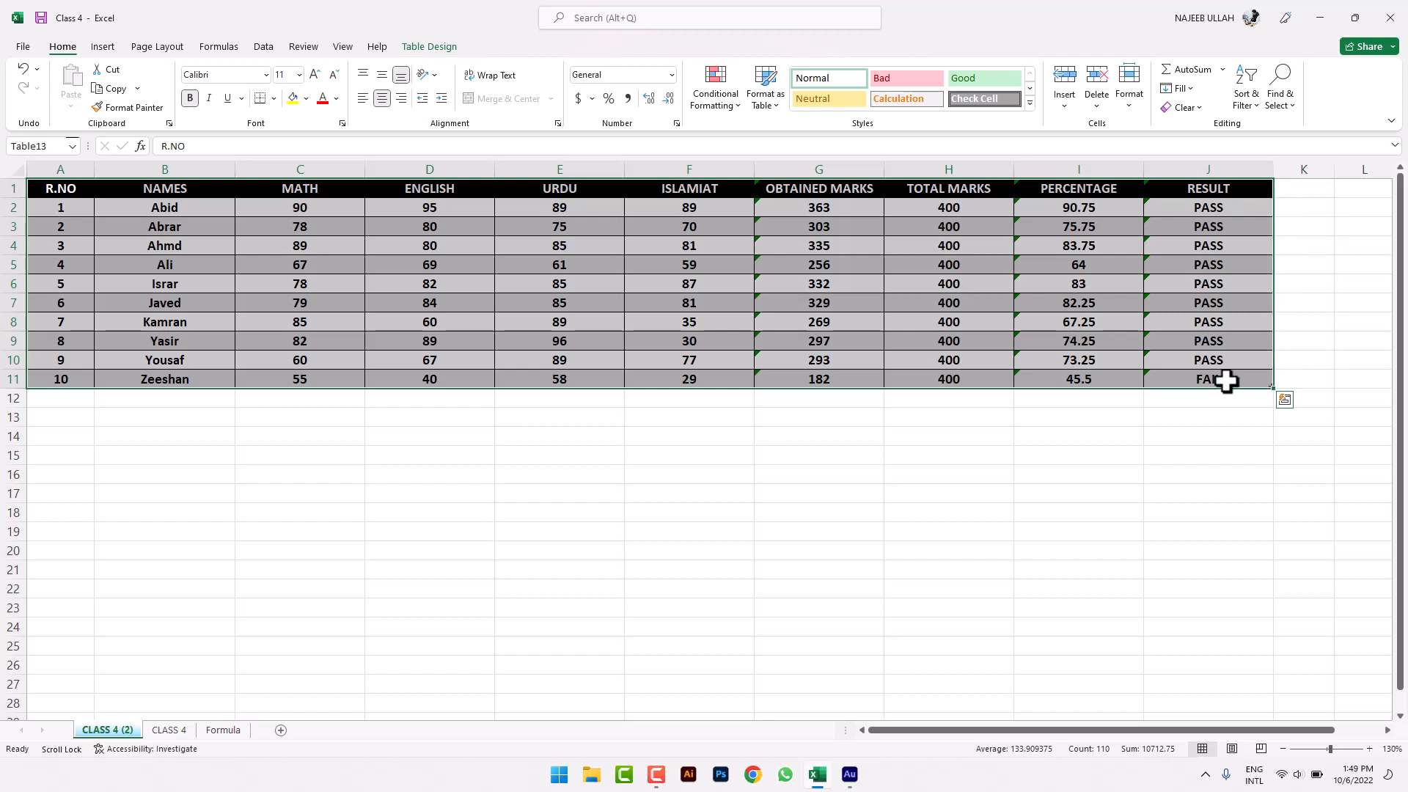
left_click(372, 533)
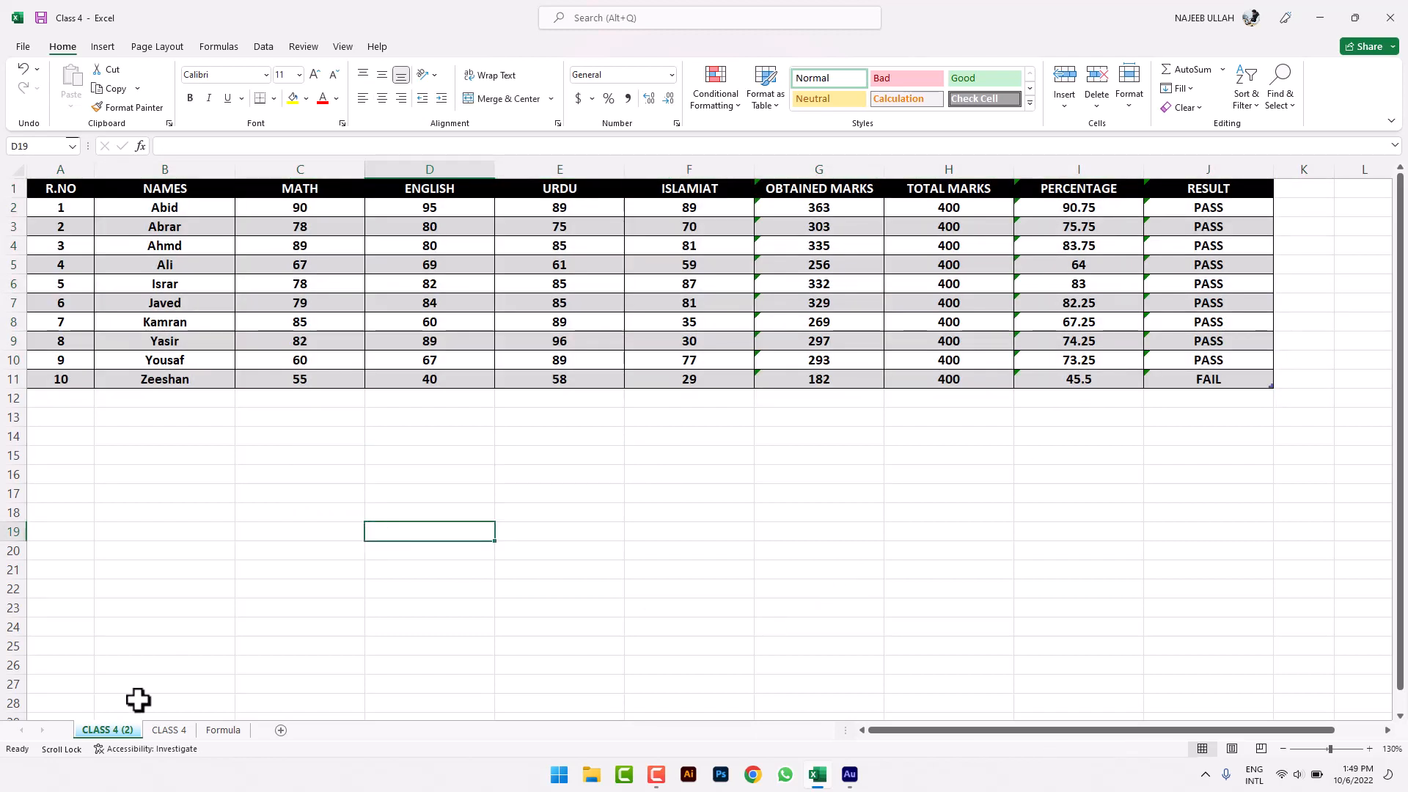
- Unlock every cell on the whole worksheet with Lock Cell
left_click(13, 167)
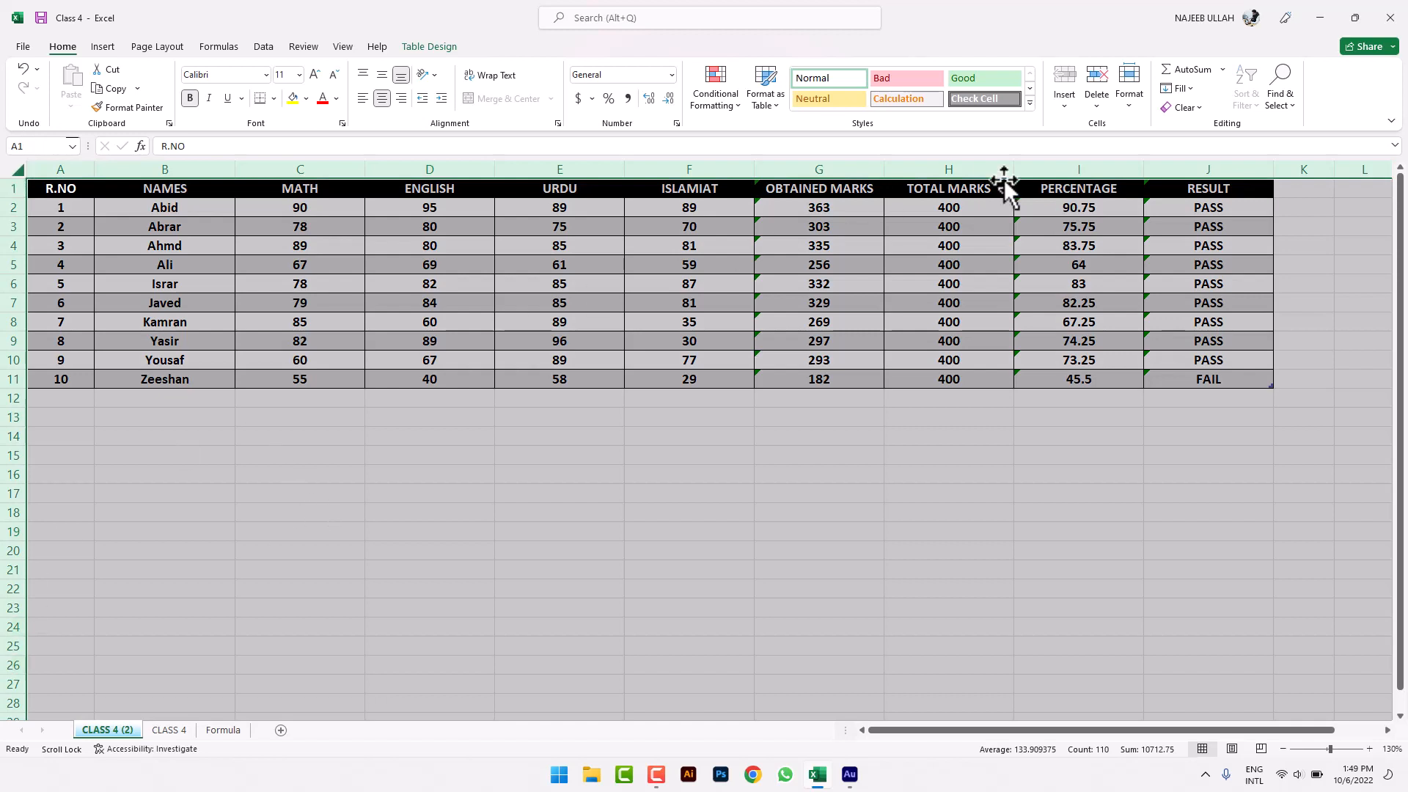
left_click(1129, 110)
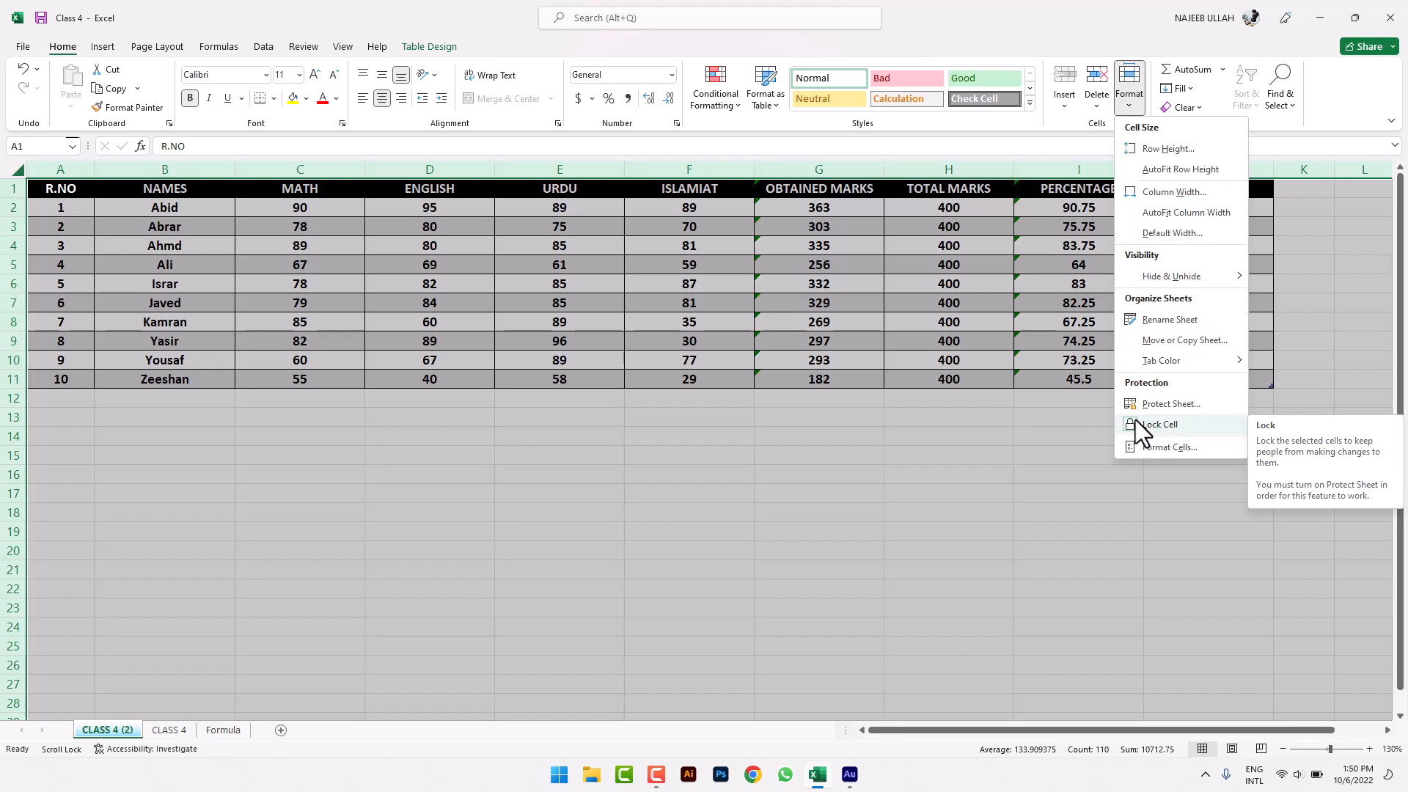
left_click(1135, 420)
left_click(1142, 104)
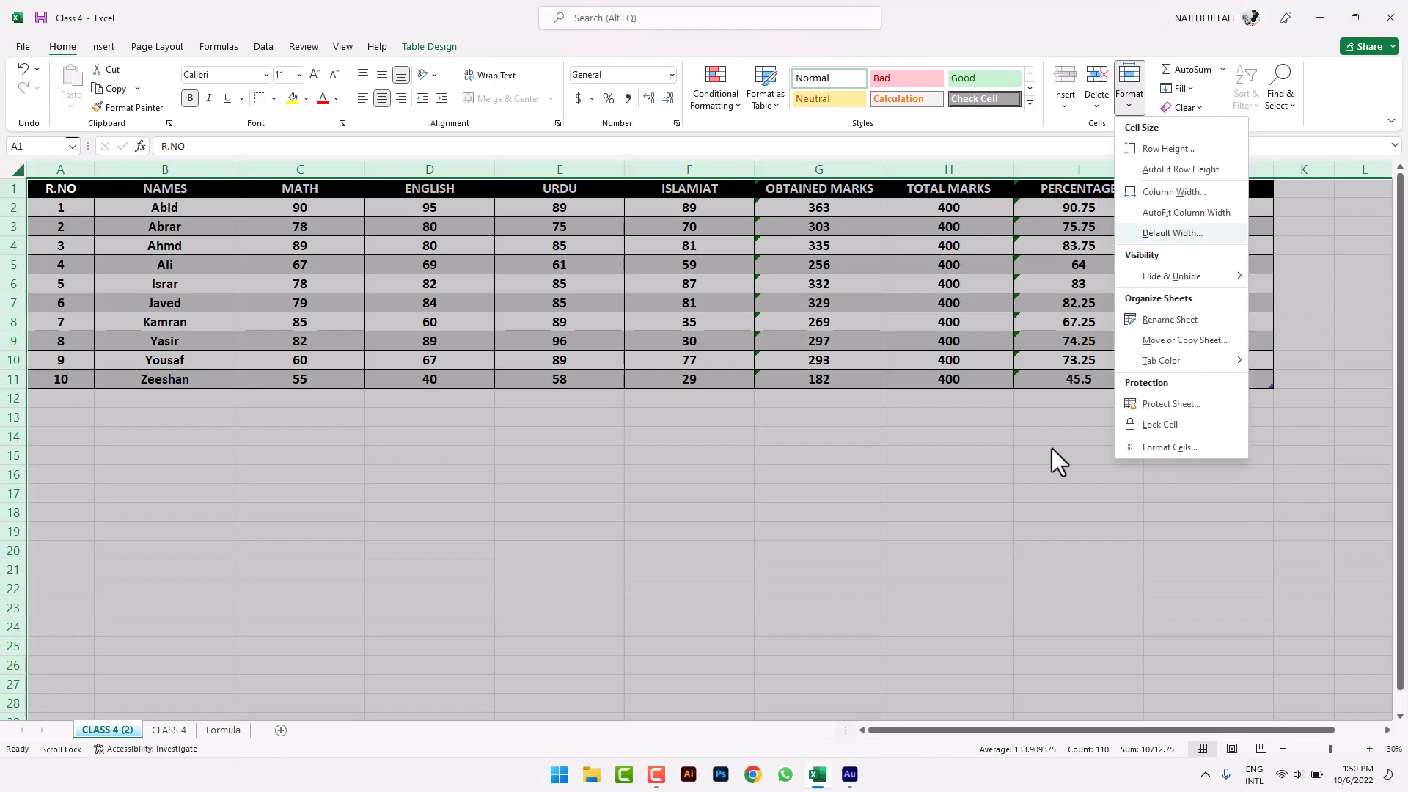
left_click(1001, 490)
left_click(1002, 490)
- Lock only the results table A1:J11 with Lock Cell
left_click_drag(62, 188, 1203, 376)
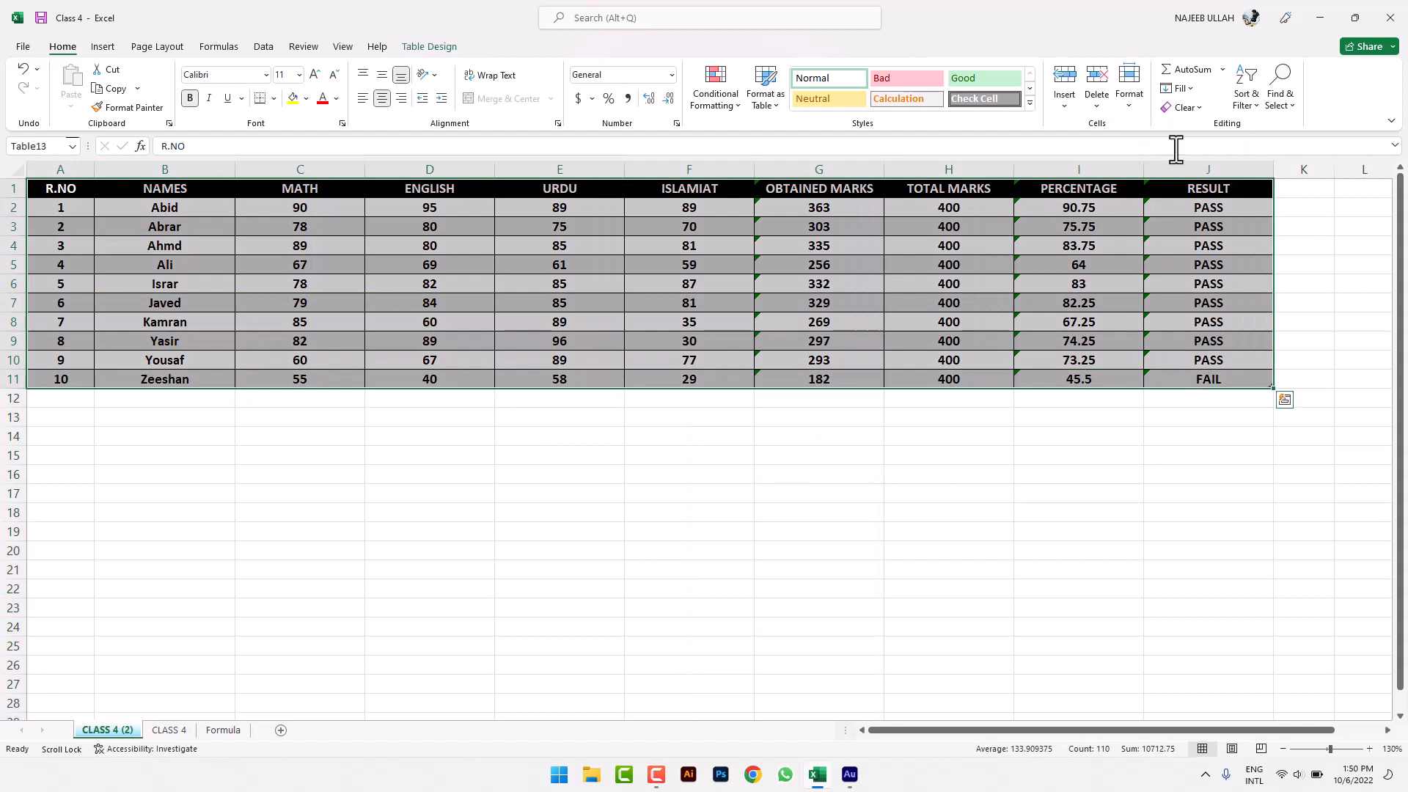
left_click(1144, 105)
left_click(1156, 424)
left_click(934, 437)
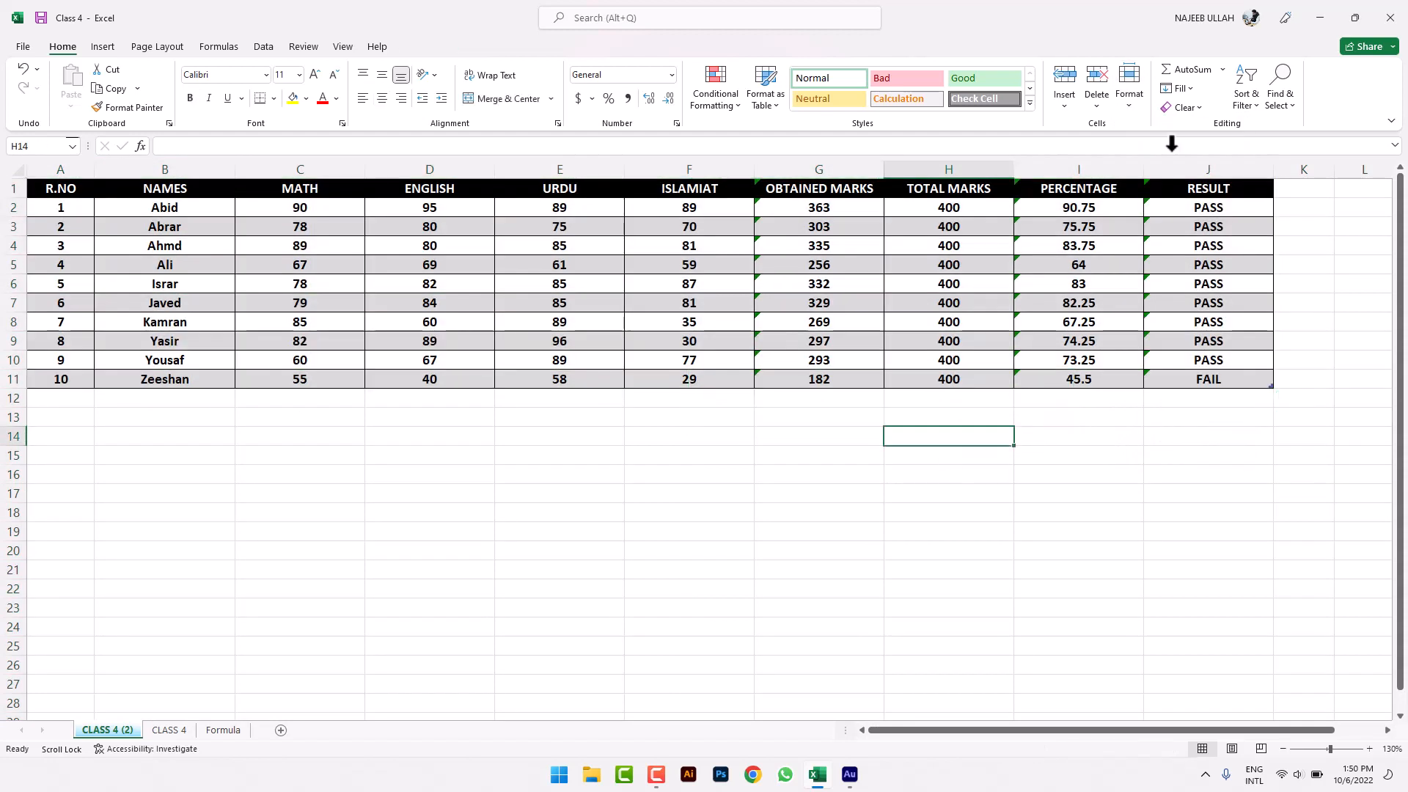
left_click(1142, 105)
left_click(1165, 408)
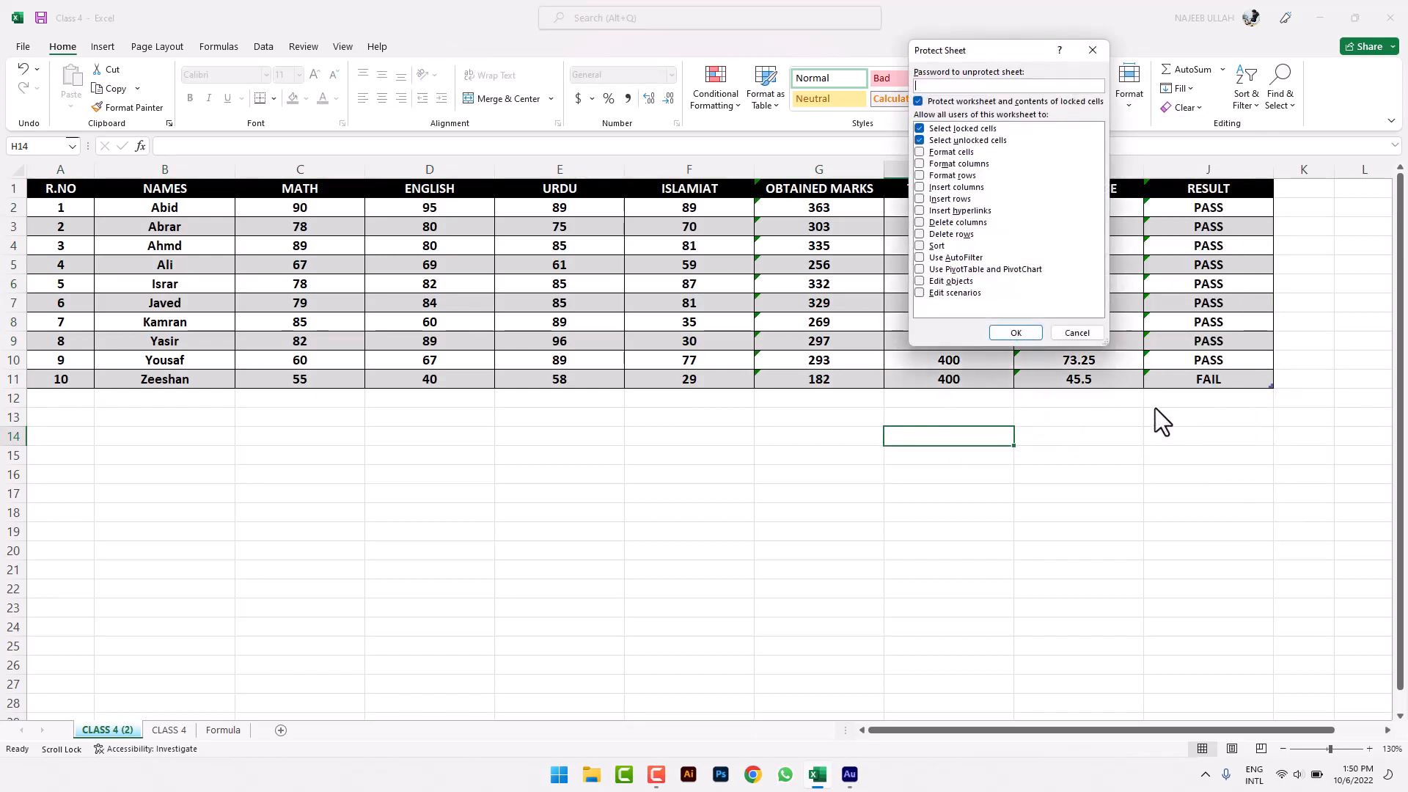
type("123")
left_click(1016, 332)
type("123")
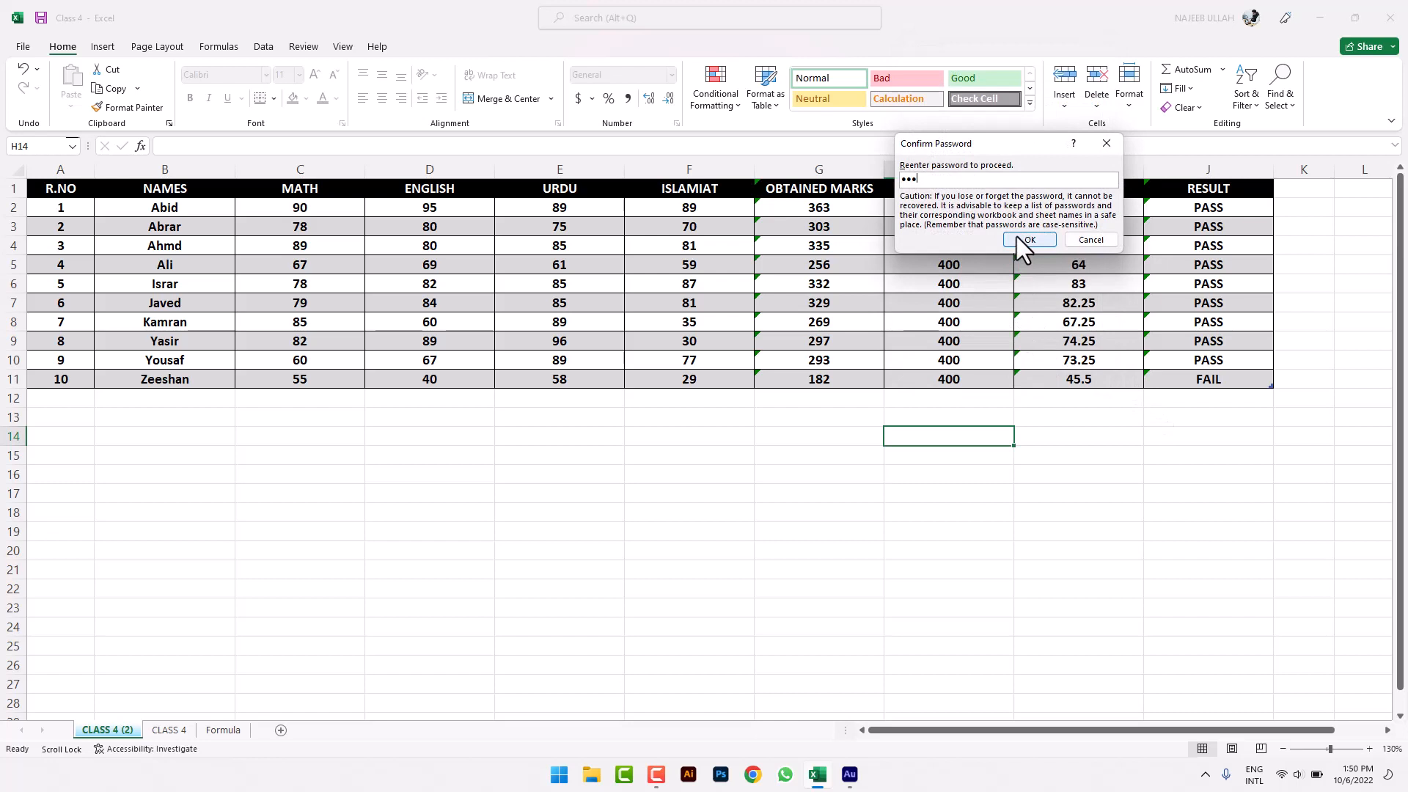
key("Return")
left_click(750, 569)
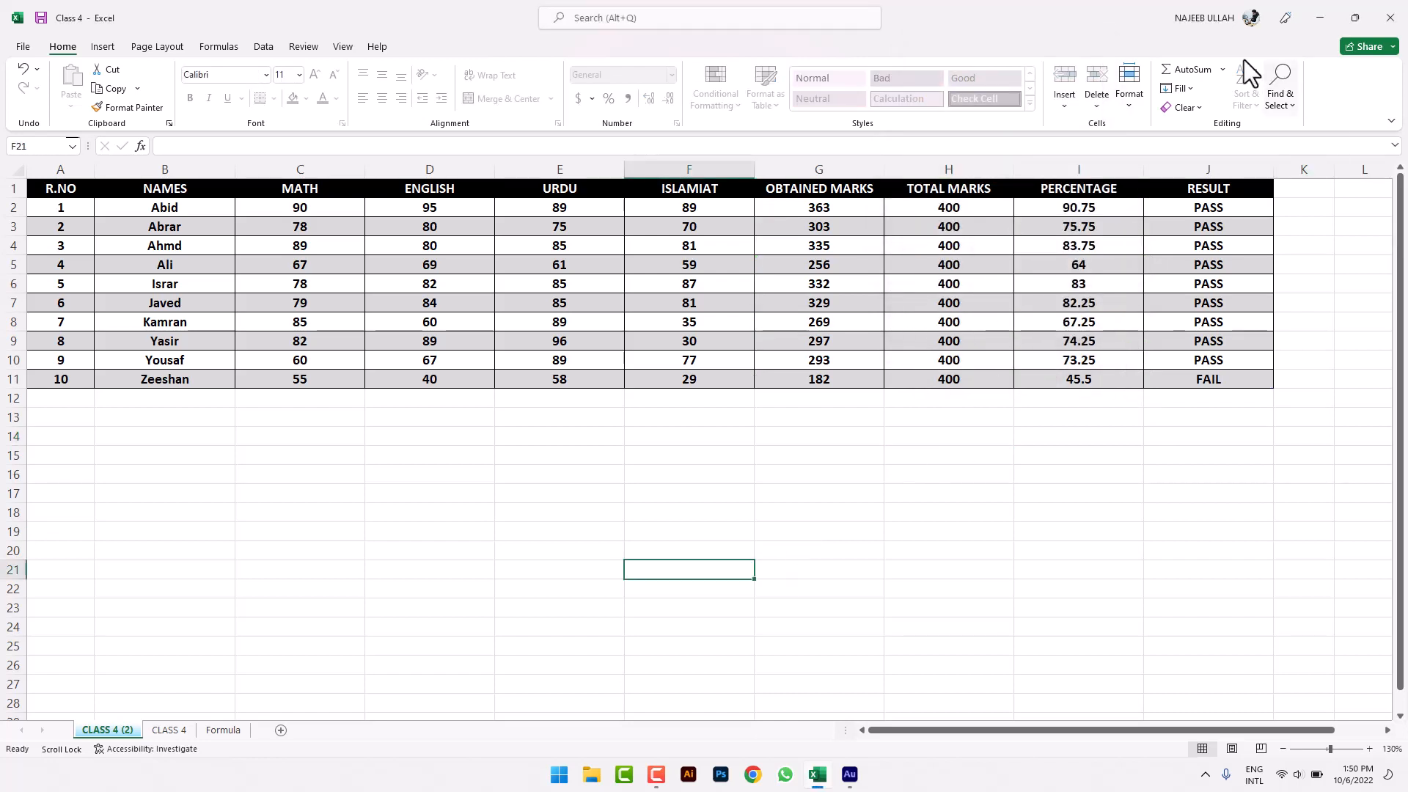
left_click(1122, 100)
left_click(1182, 405)
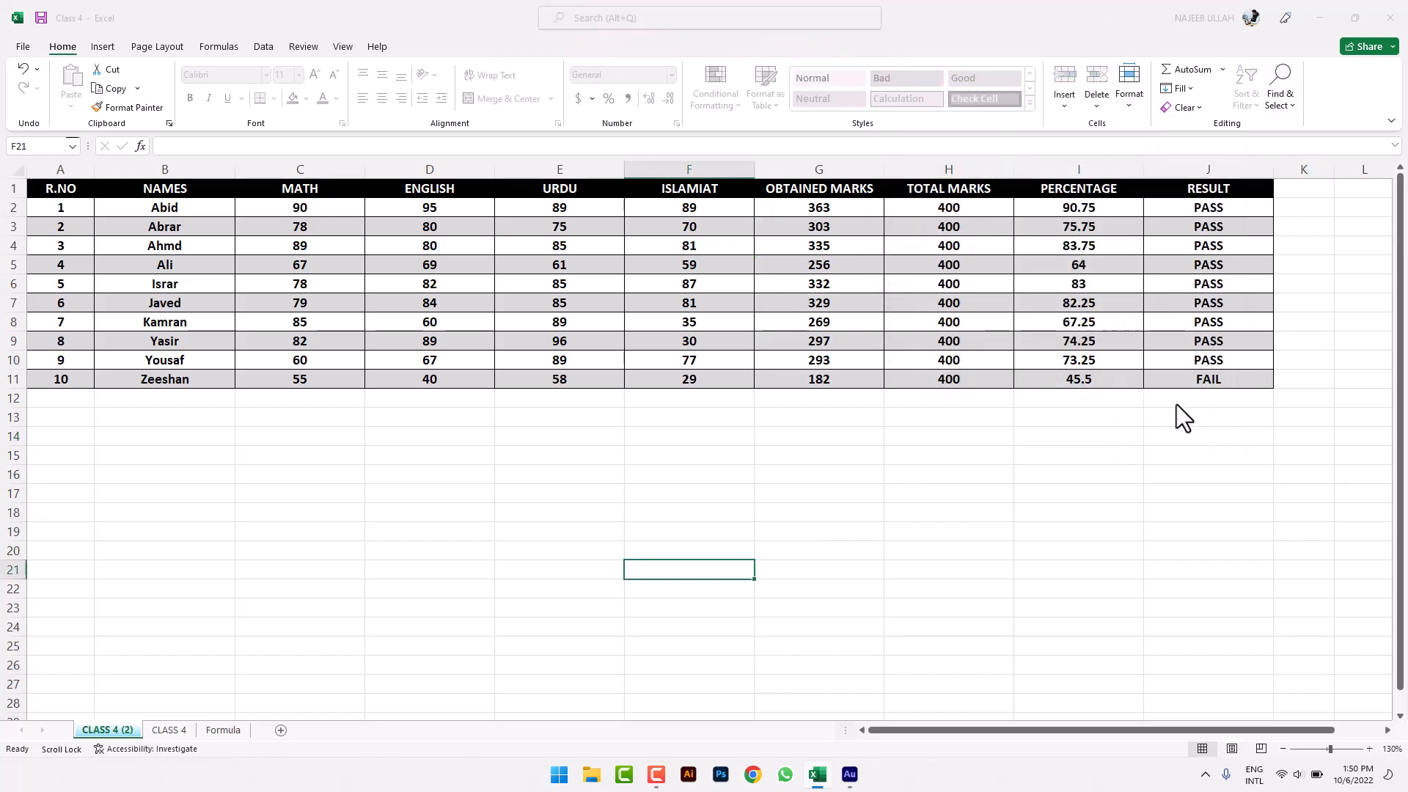
left_click(1079, 212)
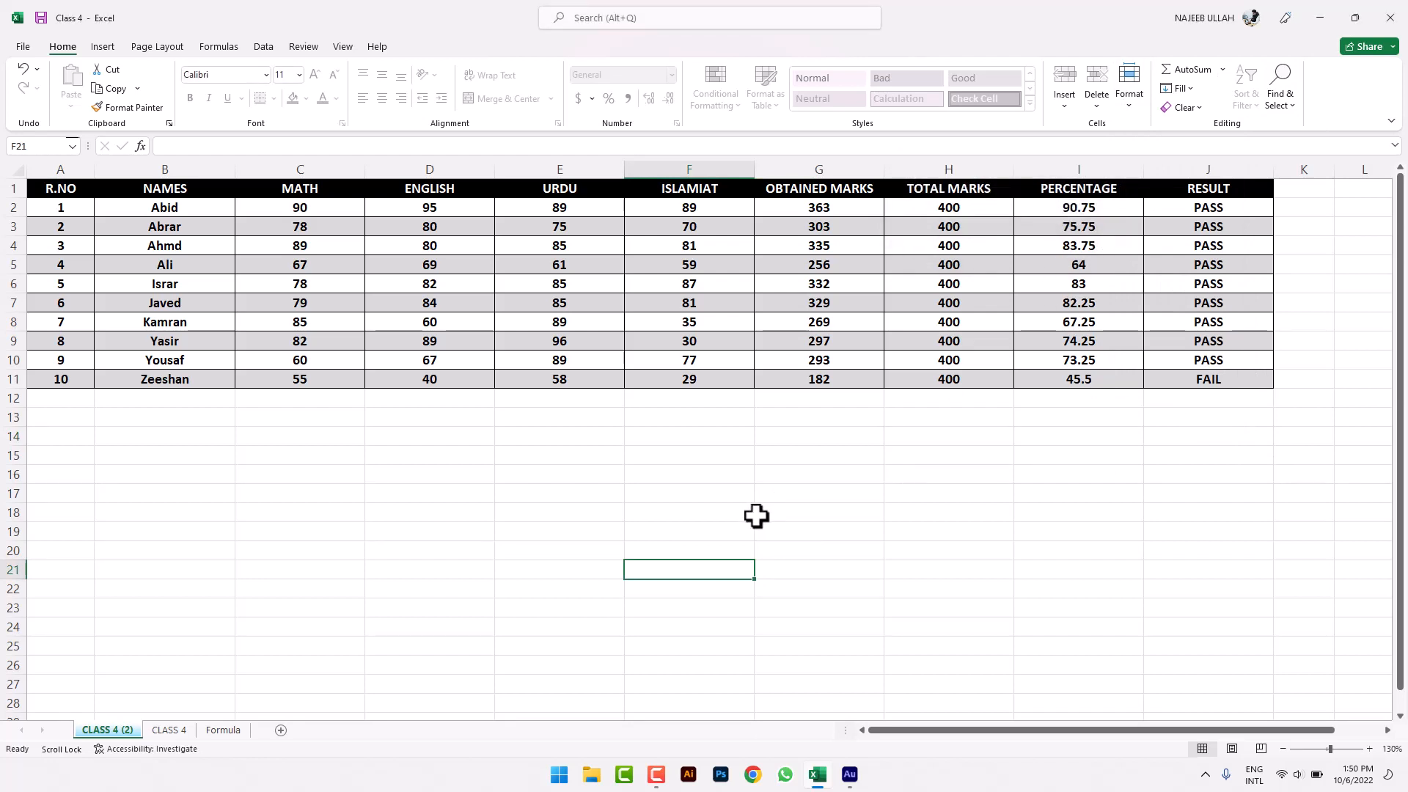
type("44")
left_click(770, 517)
left_click(608, 311)
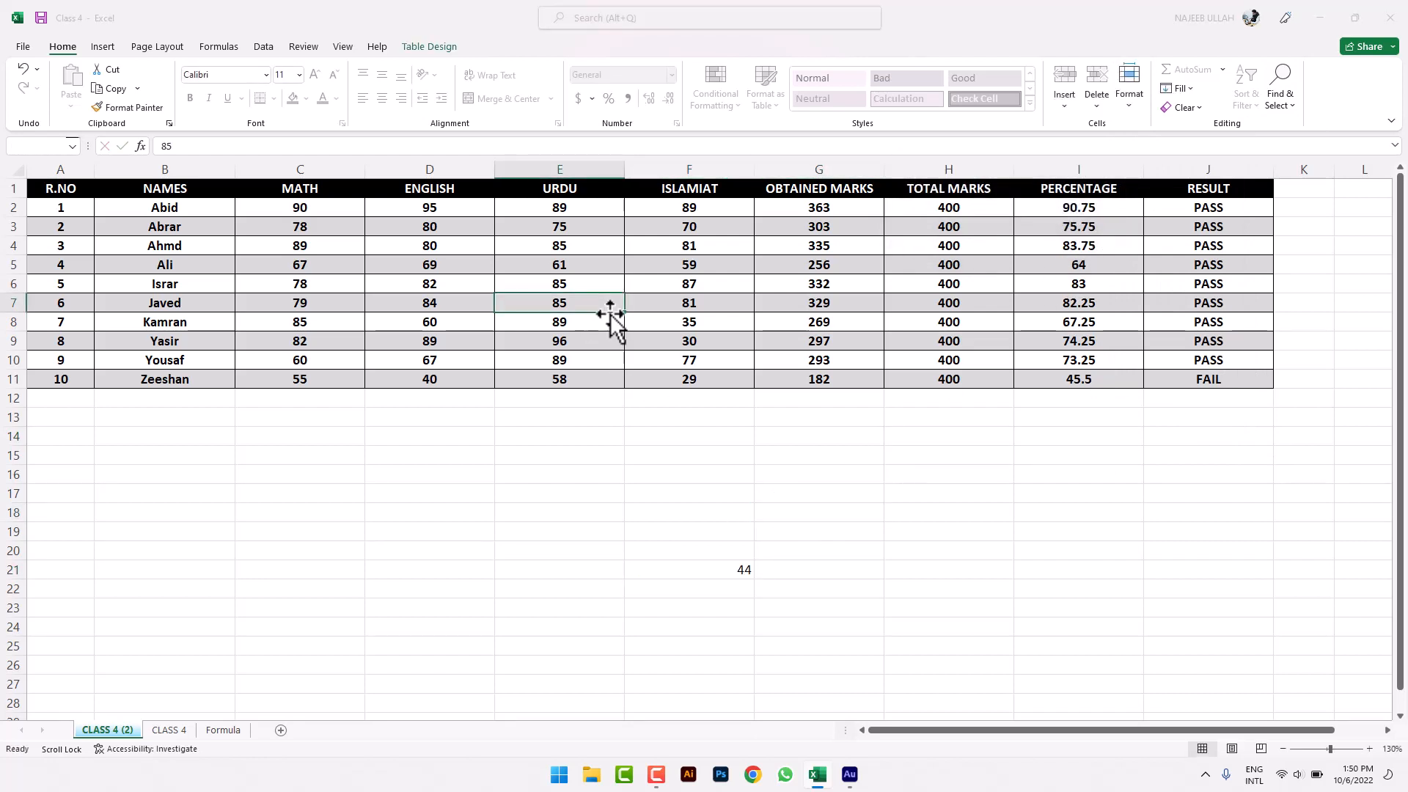
double_click(608, 311)
left_click(710, 426)
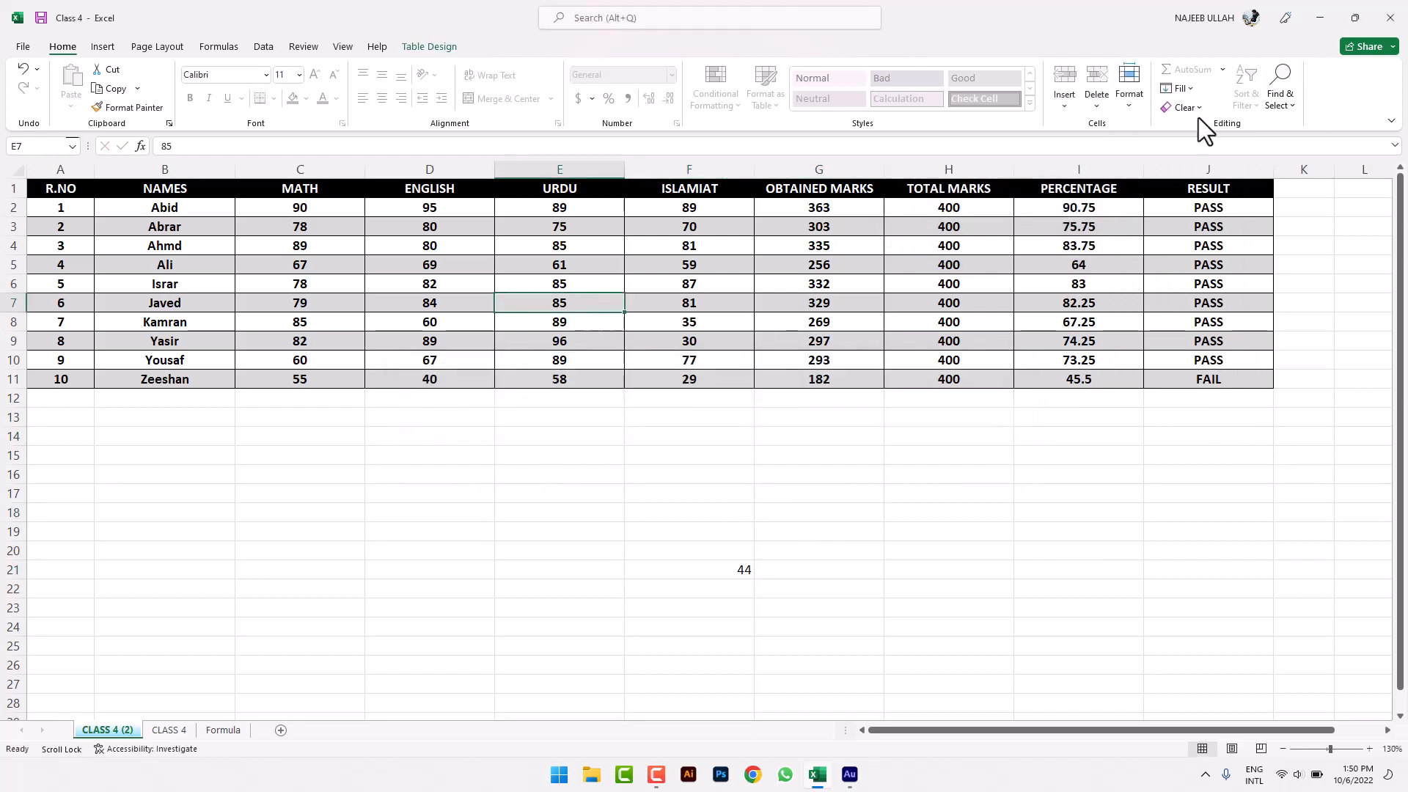
left_click(1133, 108)
left_click(1163, 393)
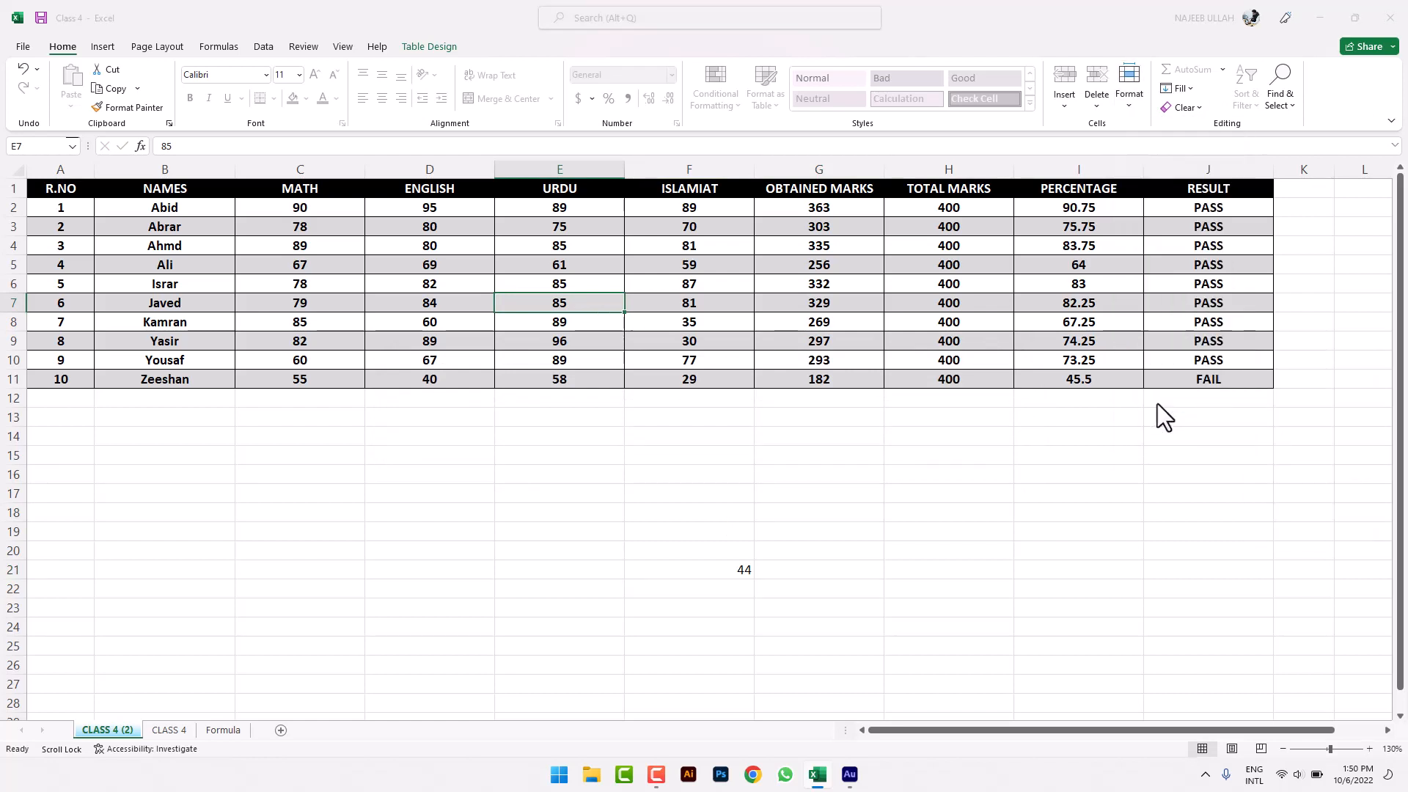
type("123")
left_click(1016, 212)
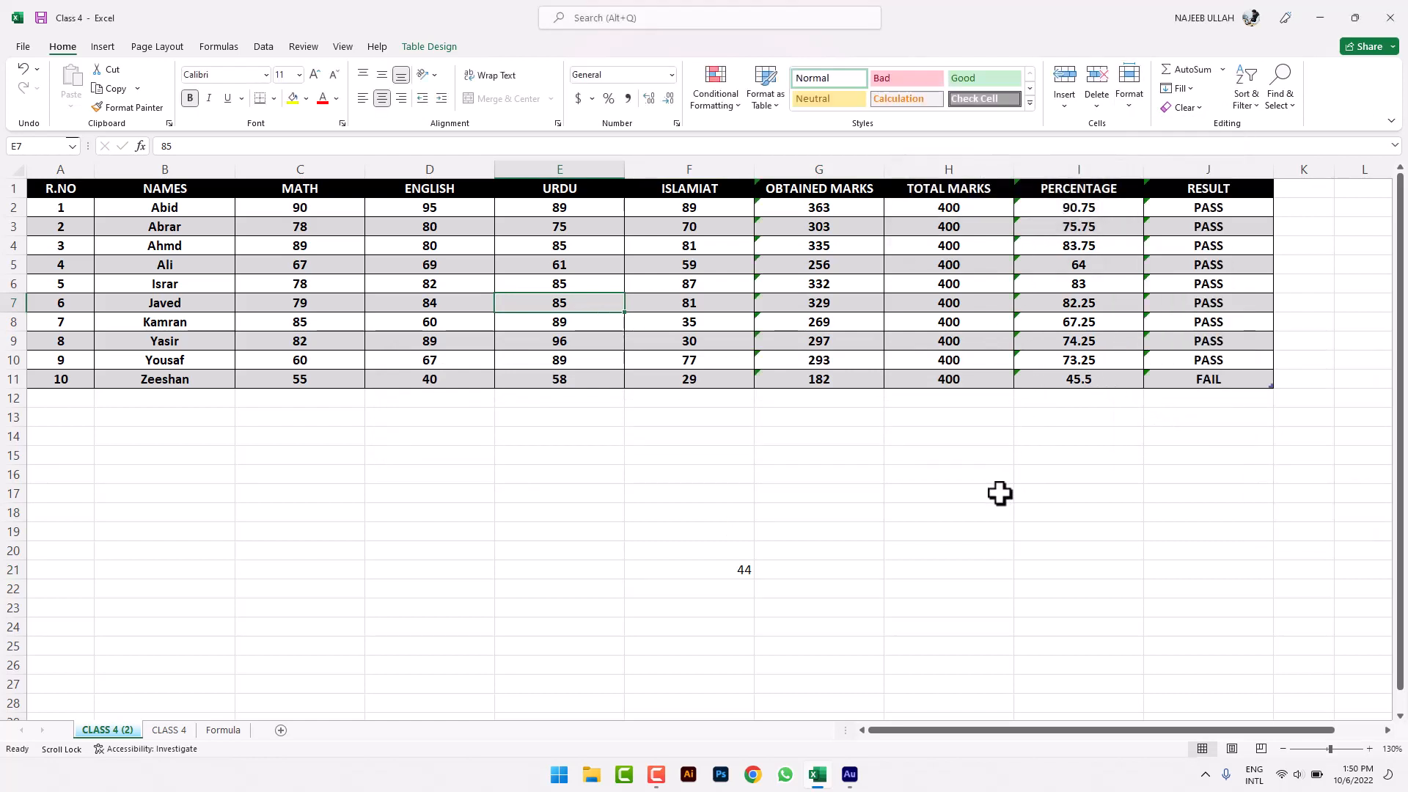
left_click(999, 492)
left_click_drag(568, 515, 809, 608)
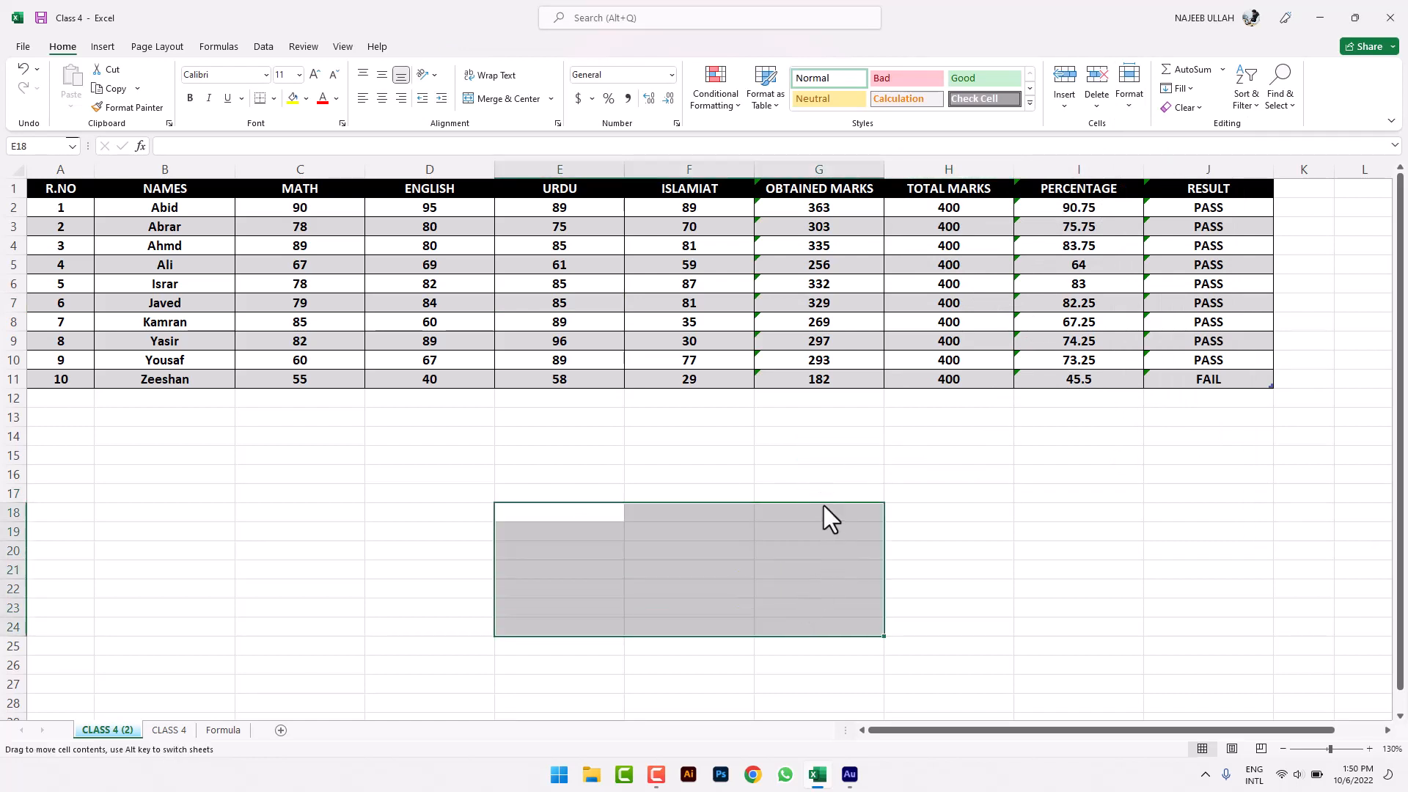
left_click(201, 510)
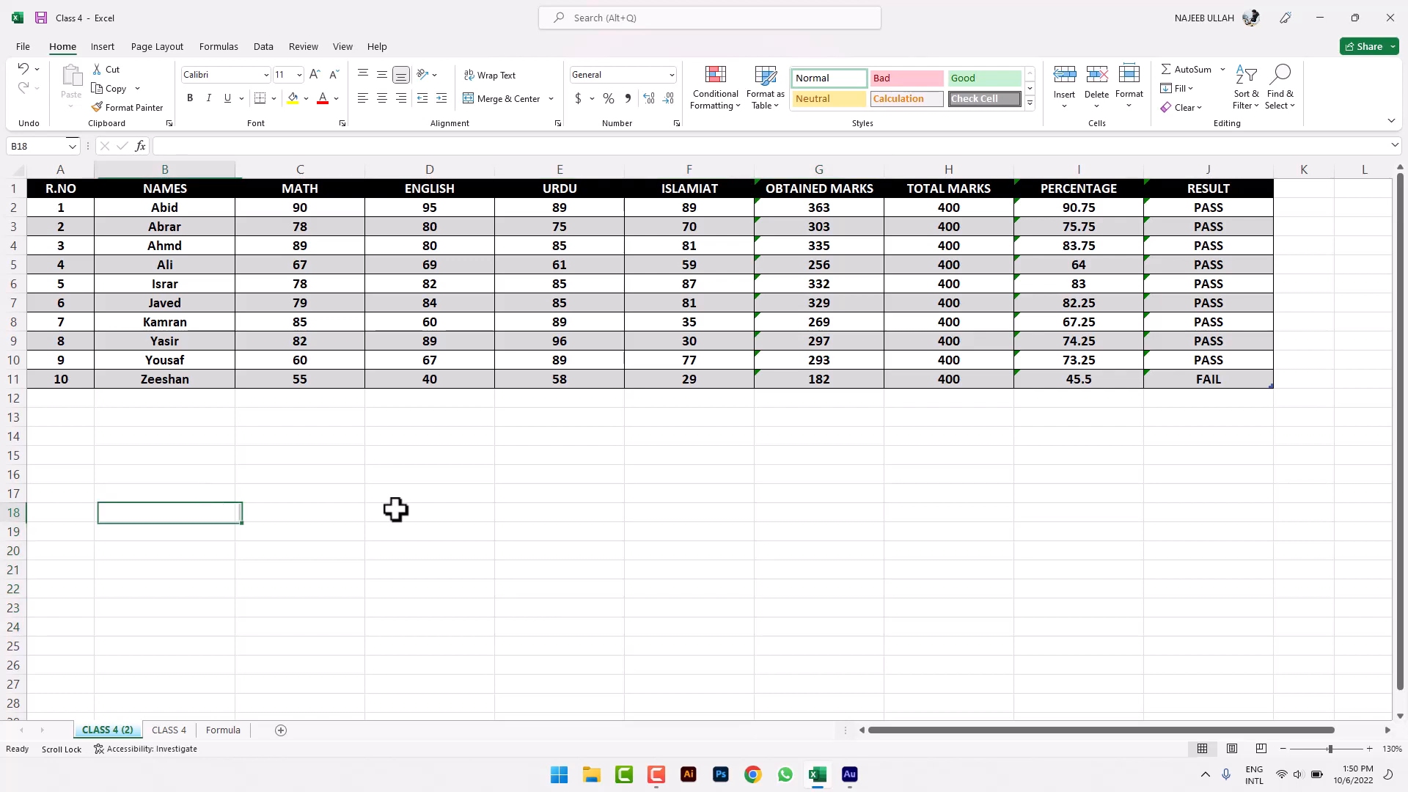
left_click(1129, 103)
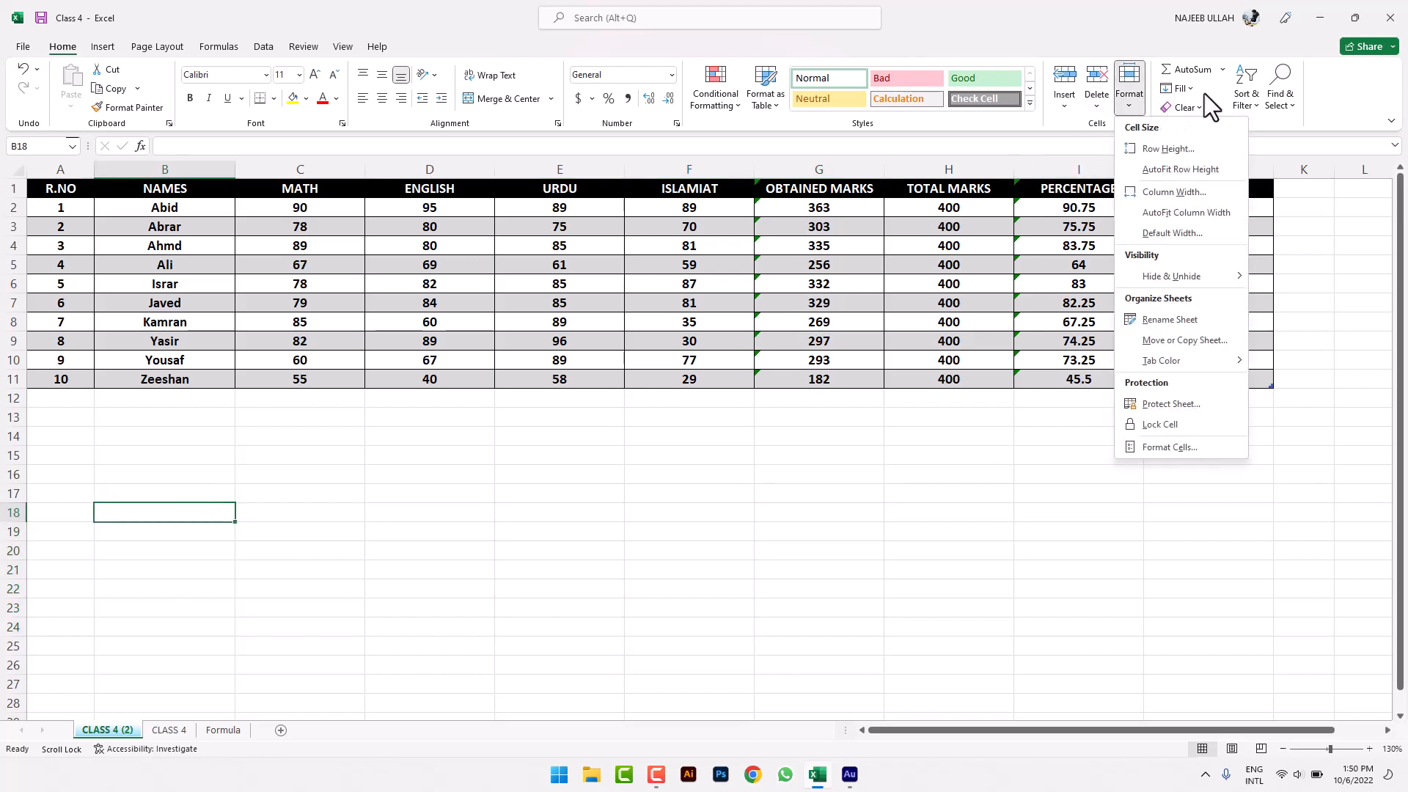
left_click(1185, 445)
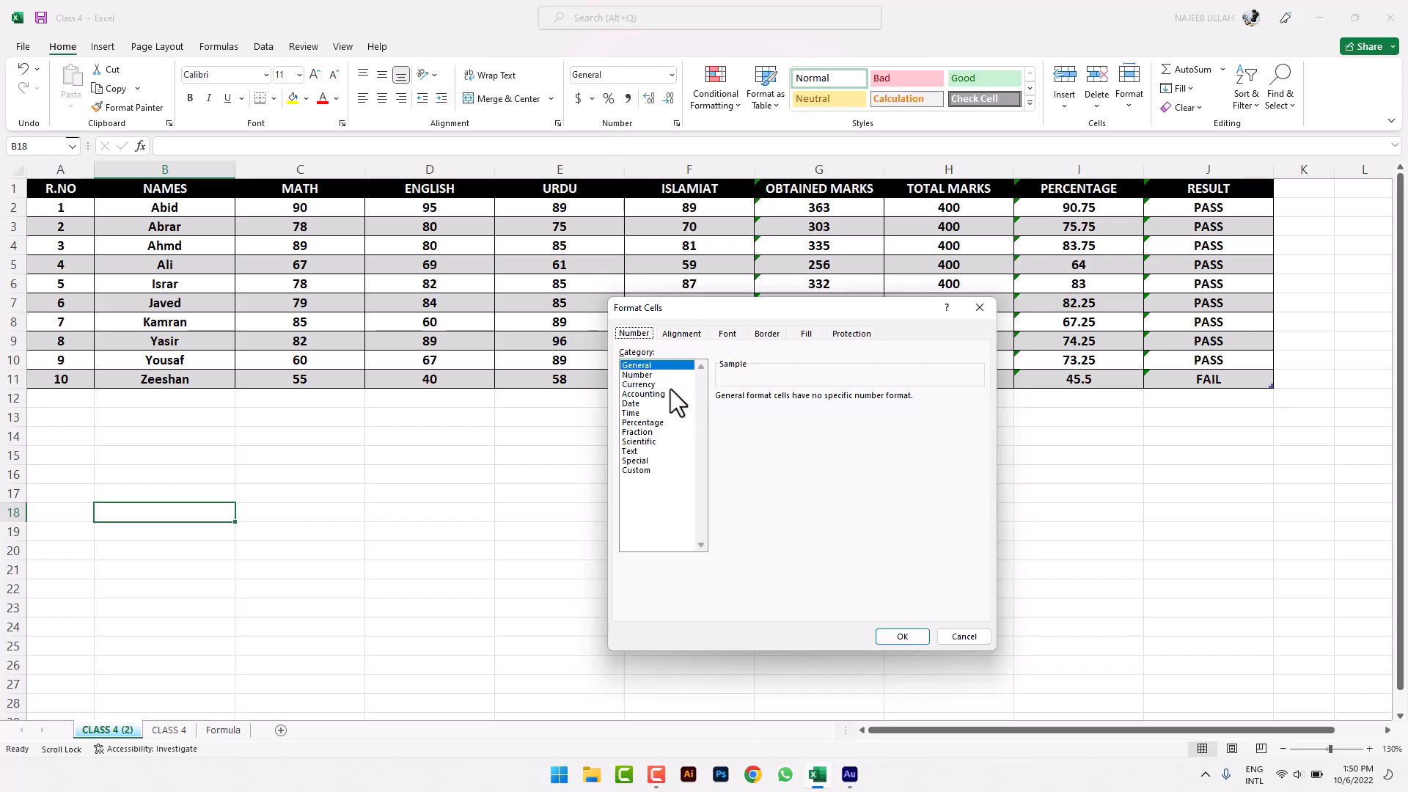
left_click(681, 334)
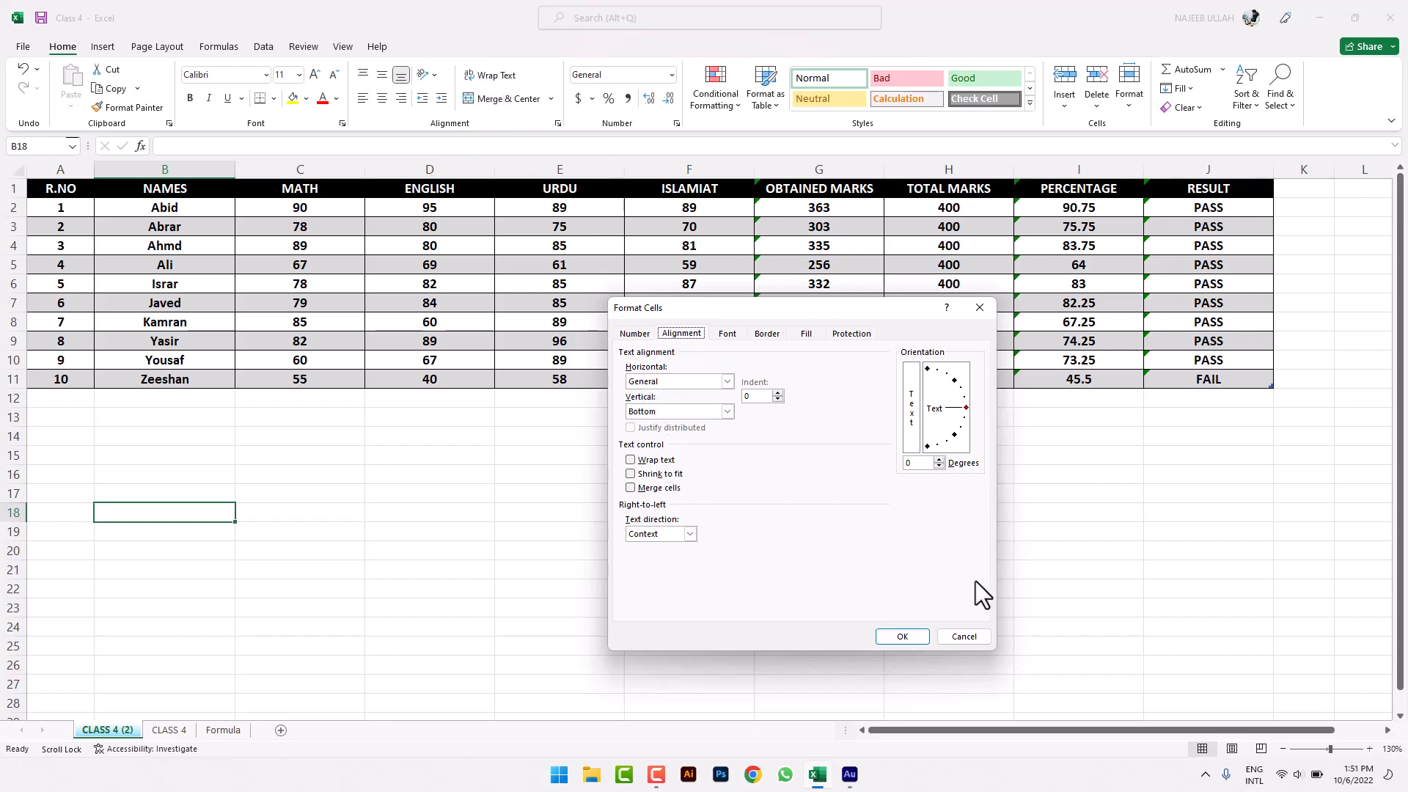
left_click(962, 636)
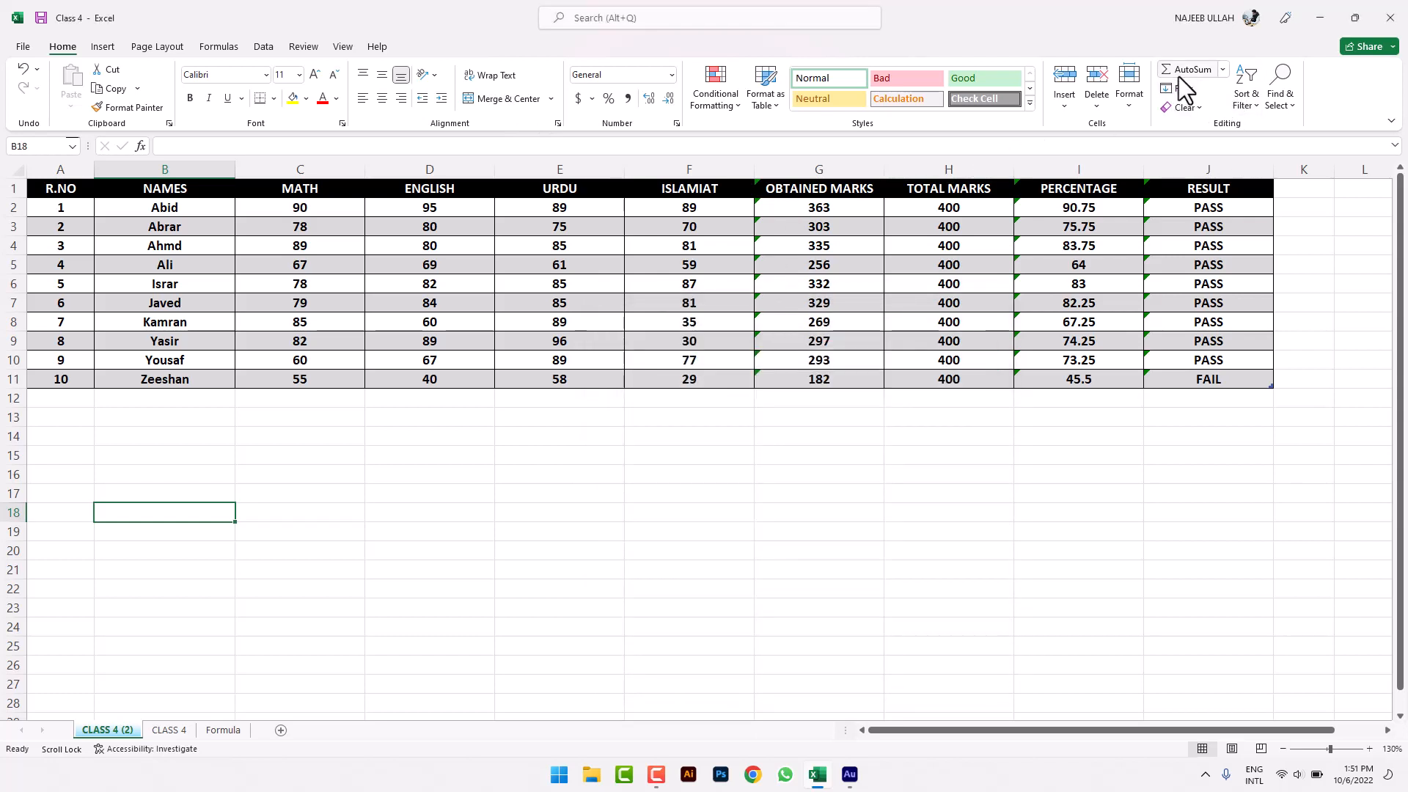
left_click(812, 570)
left_click(317, 449)
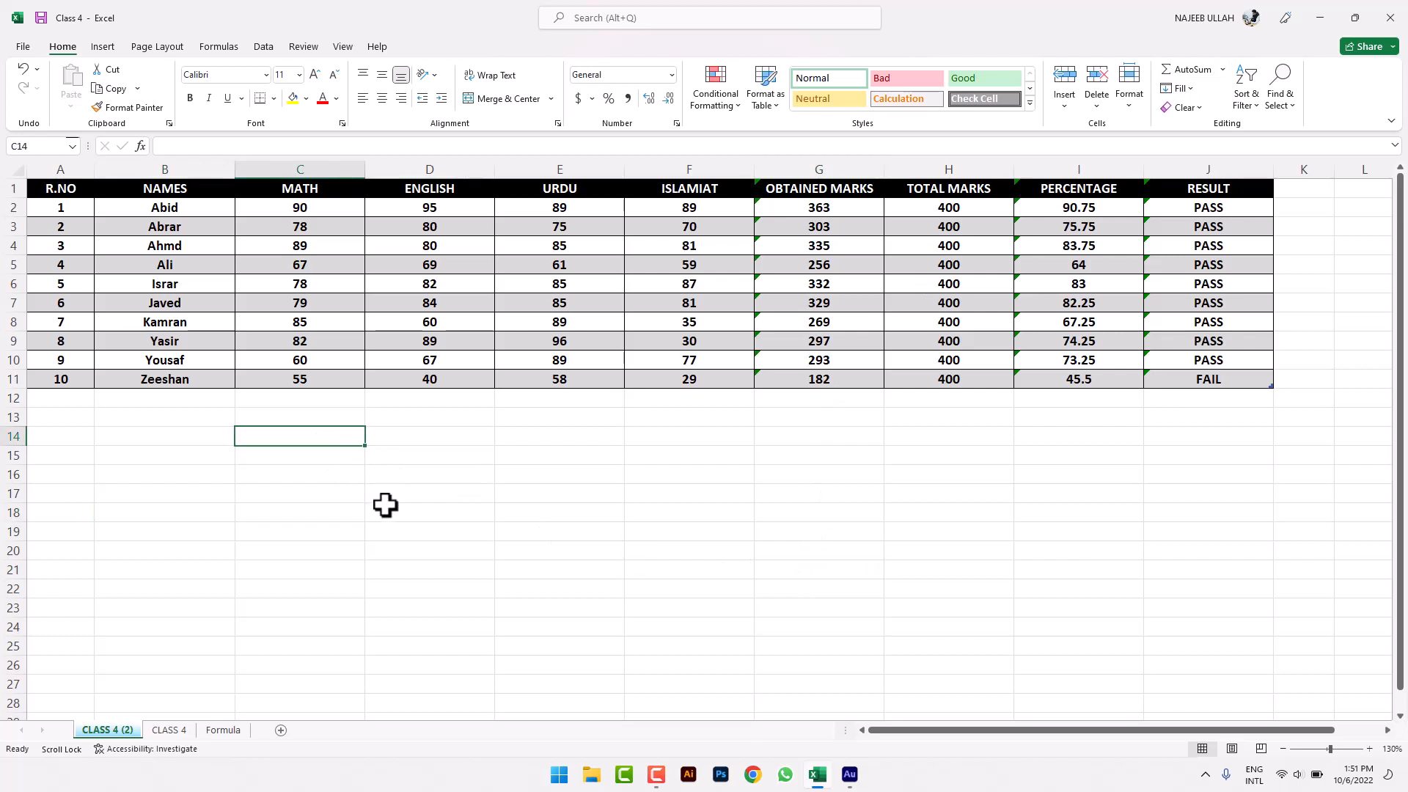
left_click(1222, 73)
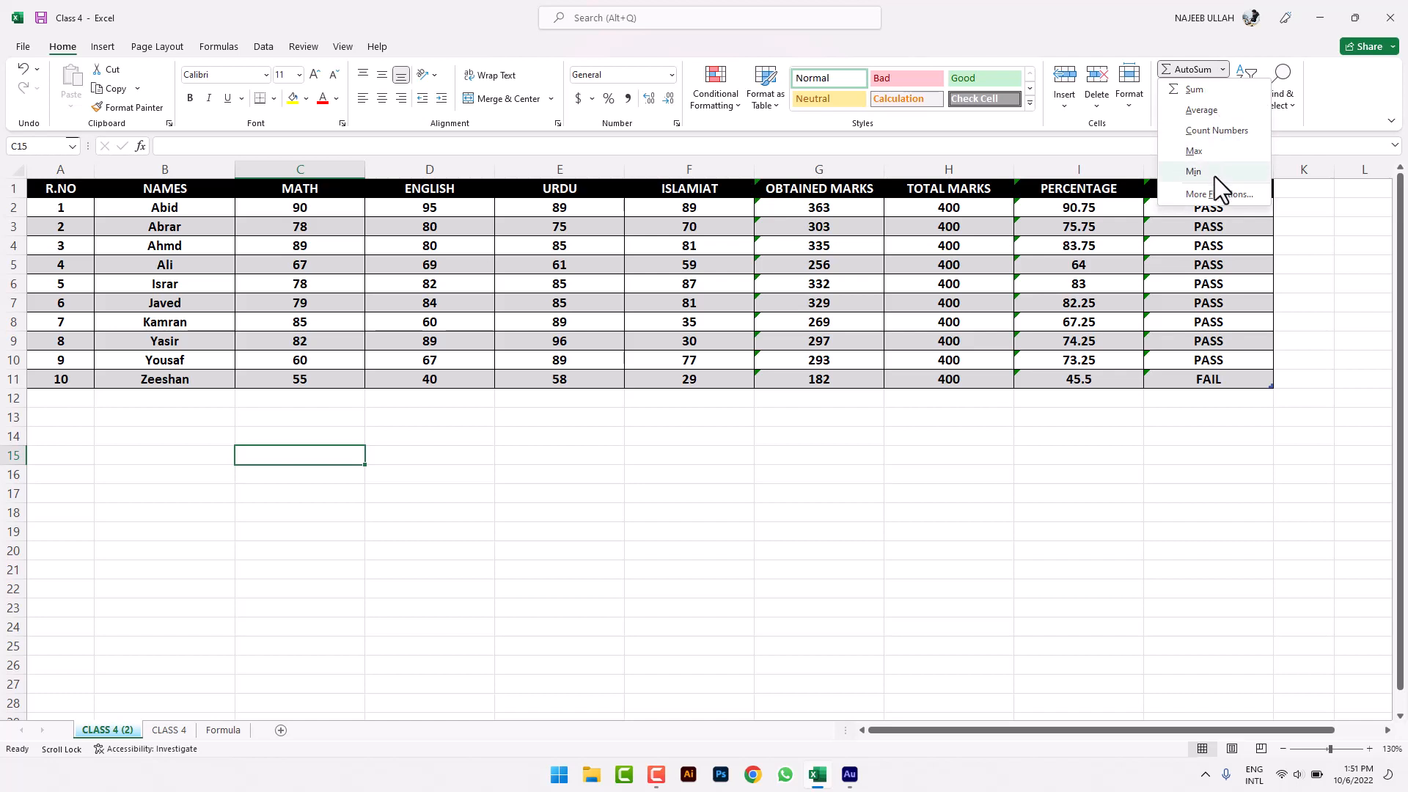
left_click(828, 630)
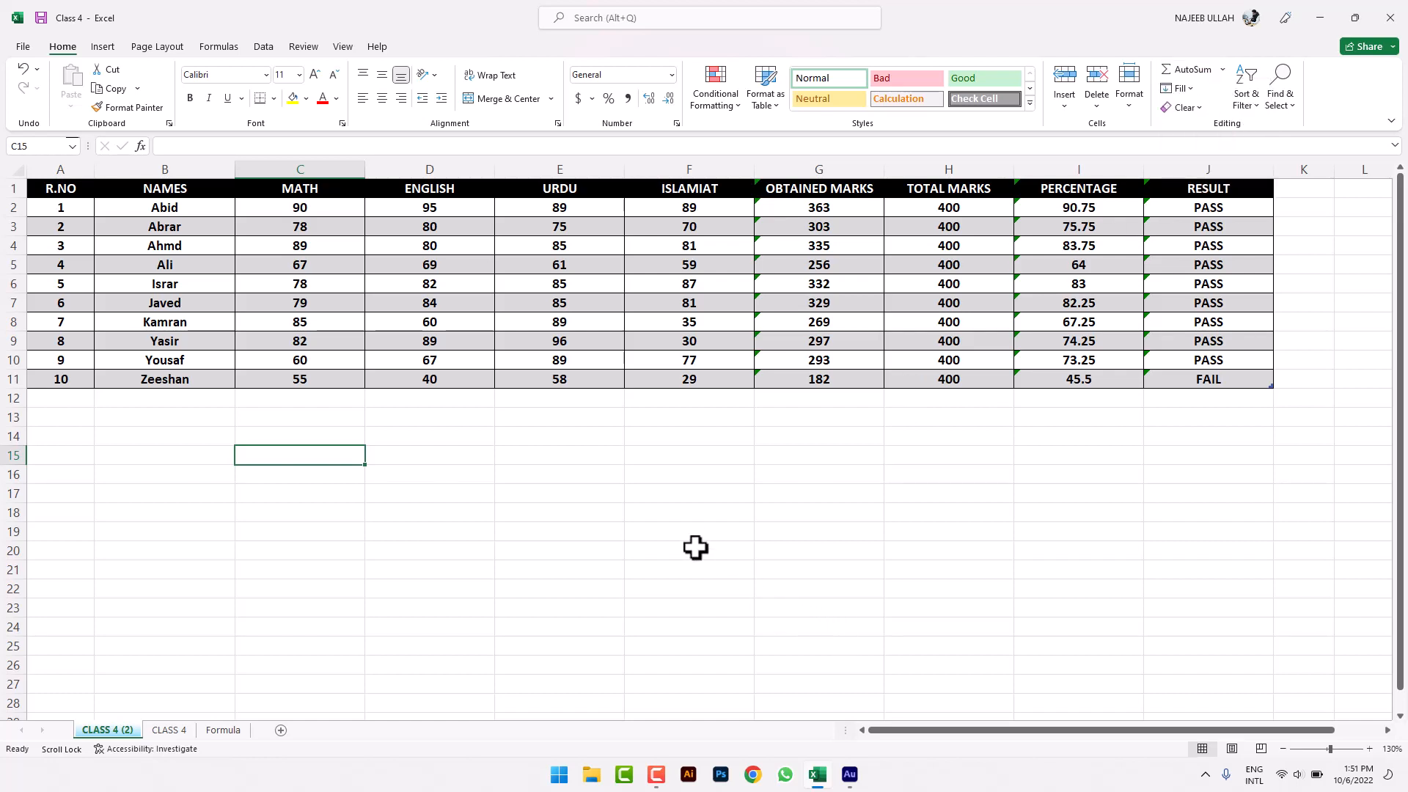
left_click(351, 546)
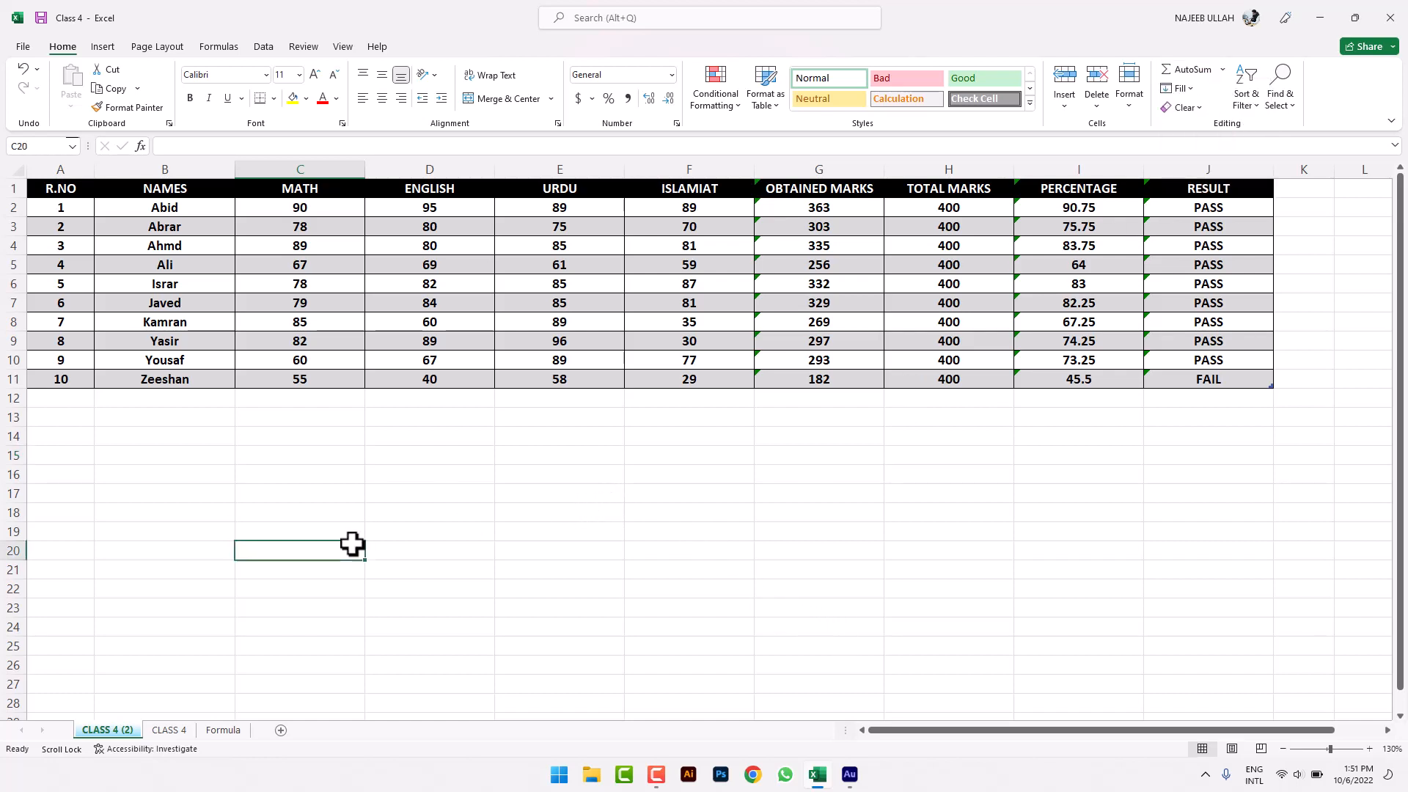
scroll(355, 550, "down", 4)
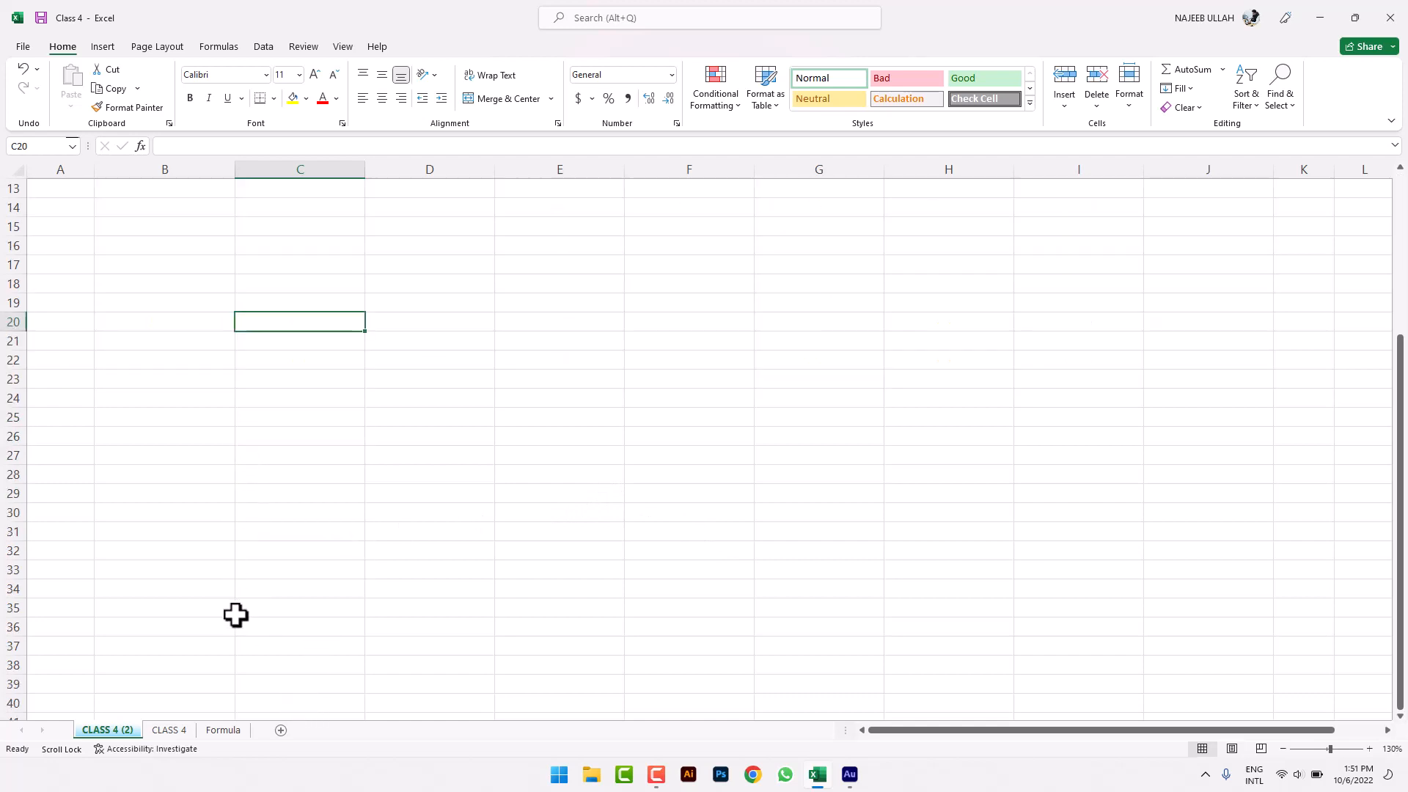
scroll(152, 404, "up", 3)
scroll(154, 402, "down", 2)
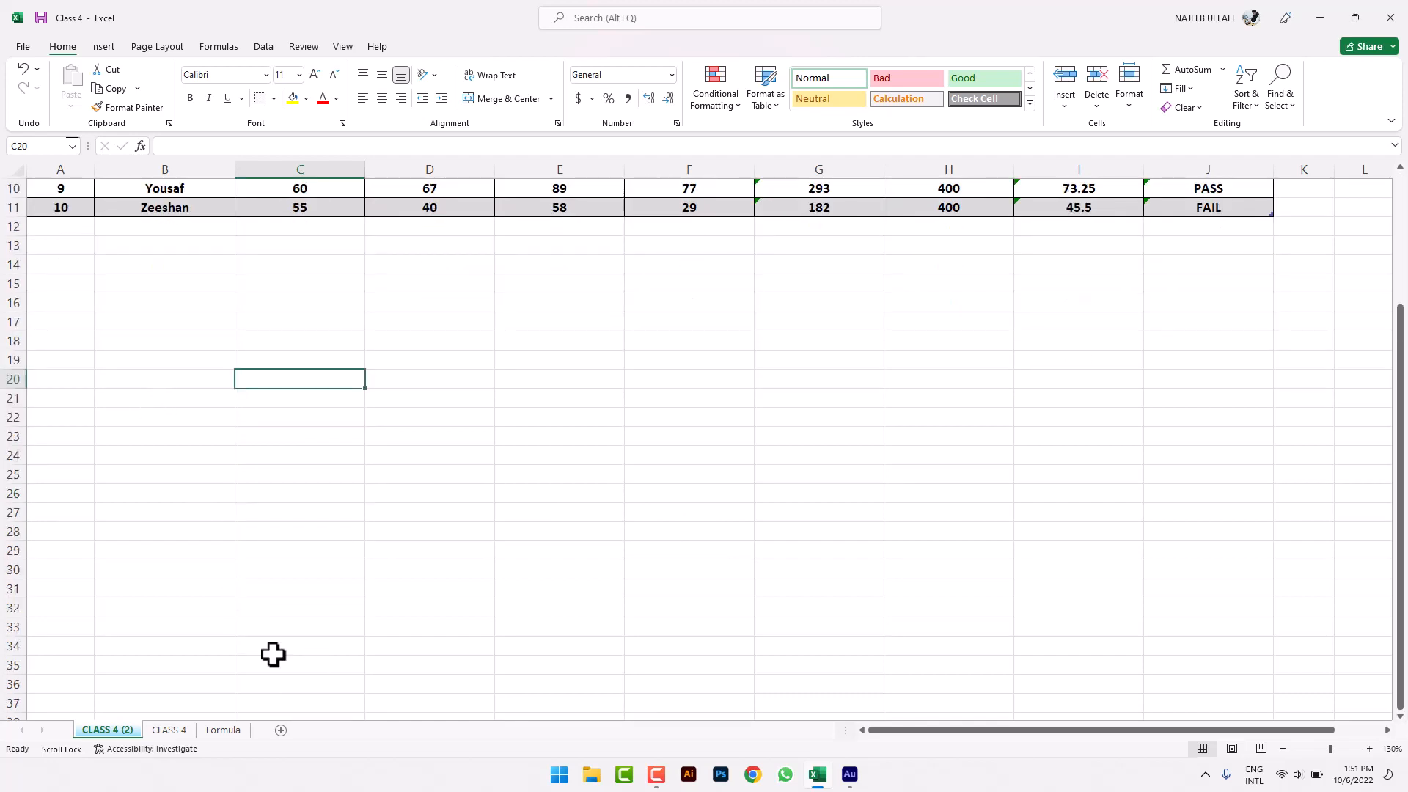
- Add a new blank worksheet and zoom in on it
left_click(280, 731)
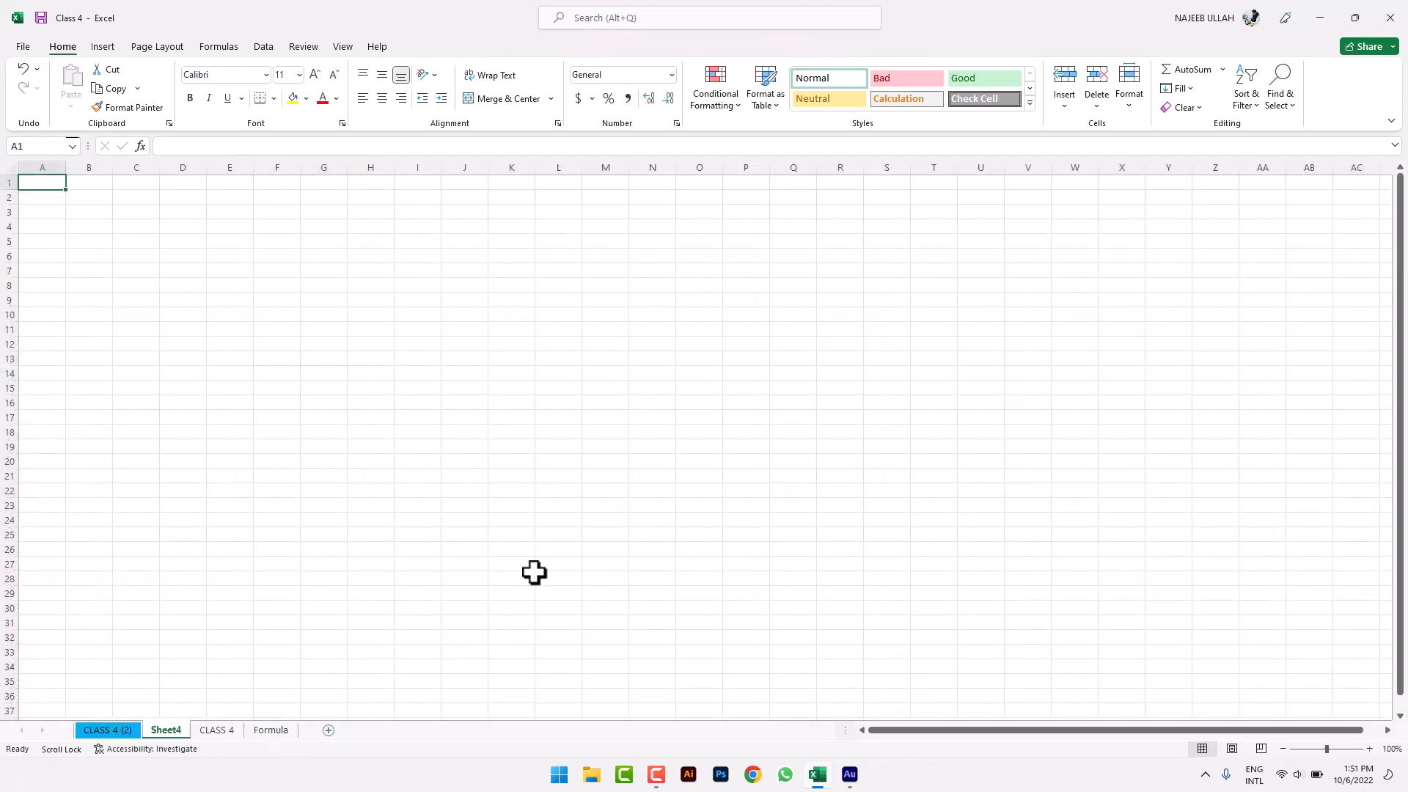
left_click(1369, 748)
left_click(1369, 748)
left_click(1369, 749)
left_click(1369, 749)
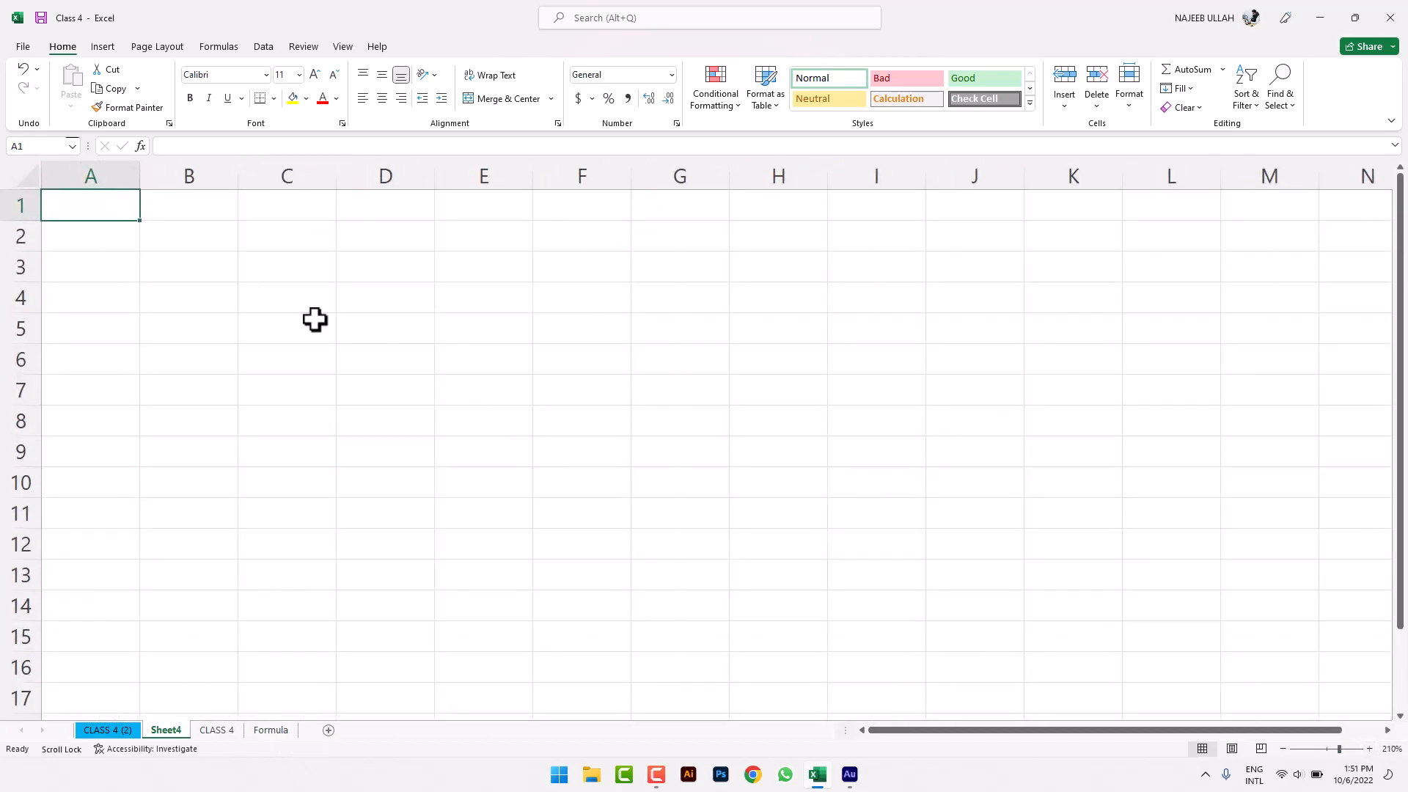
- Enter the heading LAST 5 ODI'S in G3 and widen column G
left_click(304, 301)
left_click(777, 290)
left_click(664, 257)
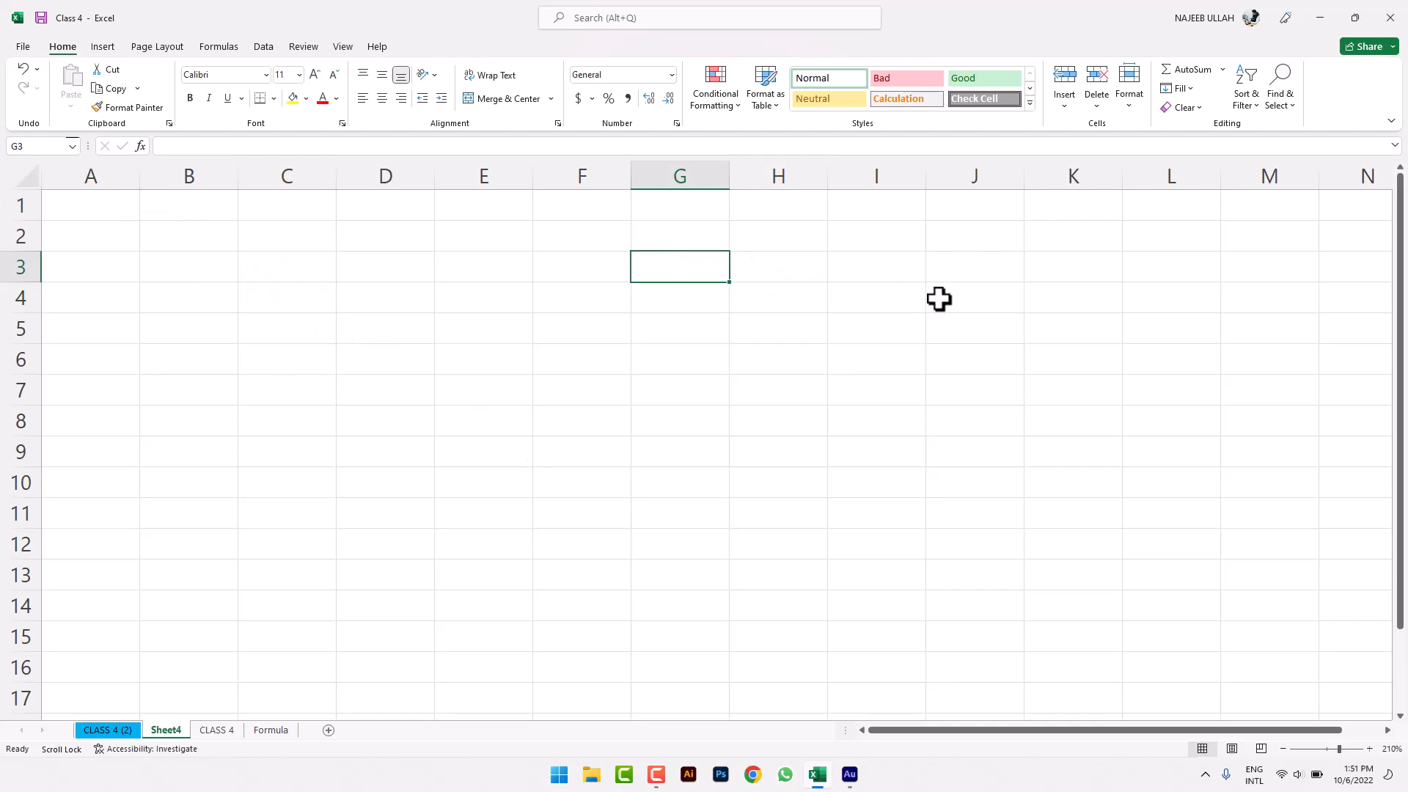
type("last")
key("BackSpace")
key("BackSpace")
key("BackSpace")
key("BackSpace")
key("BackSpace")
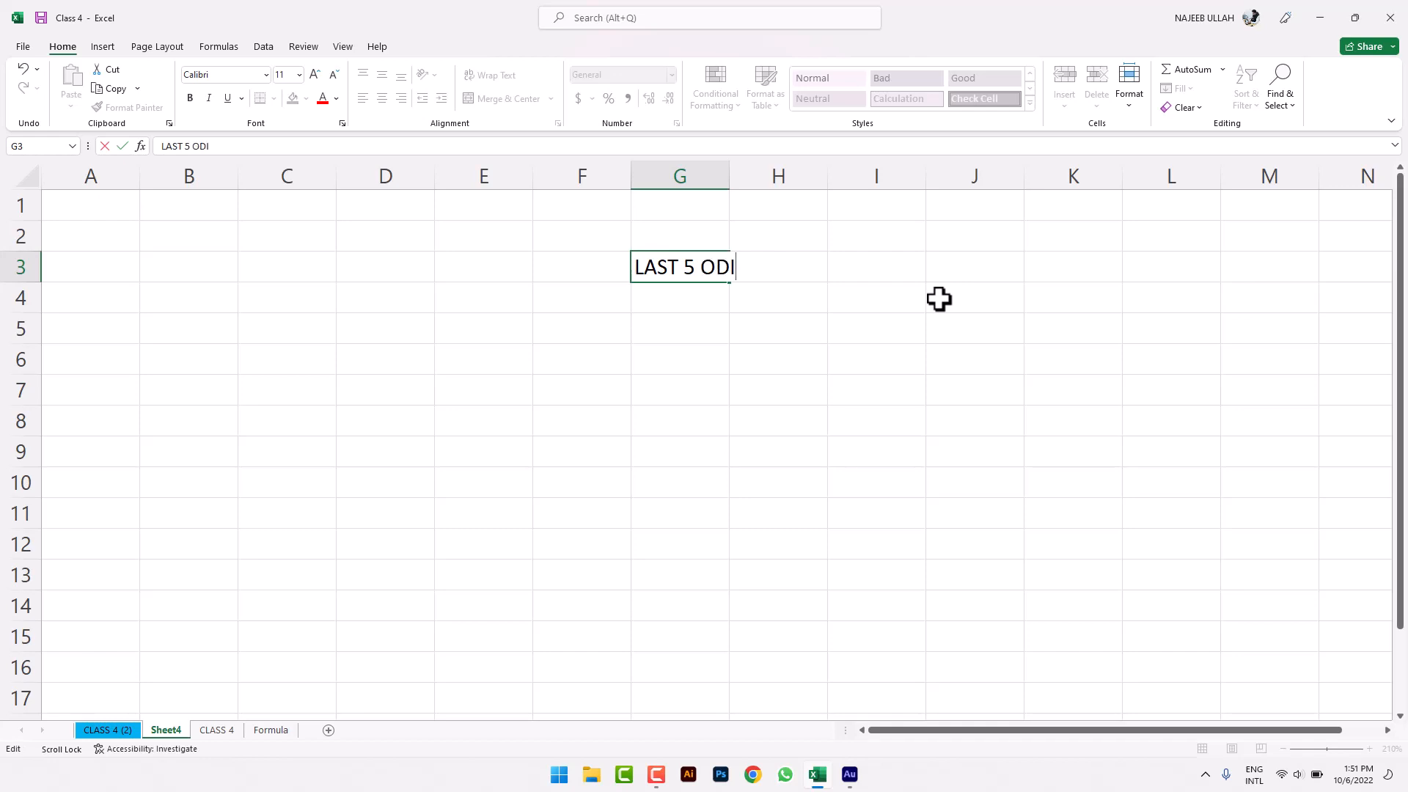
left_click(976, 265)
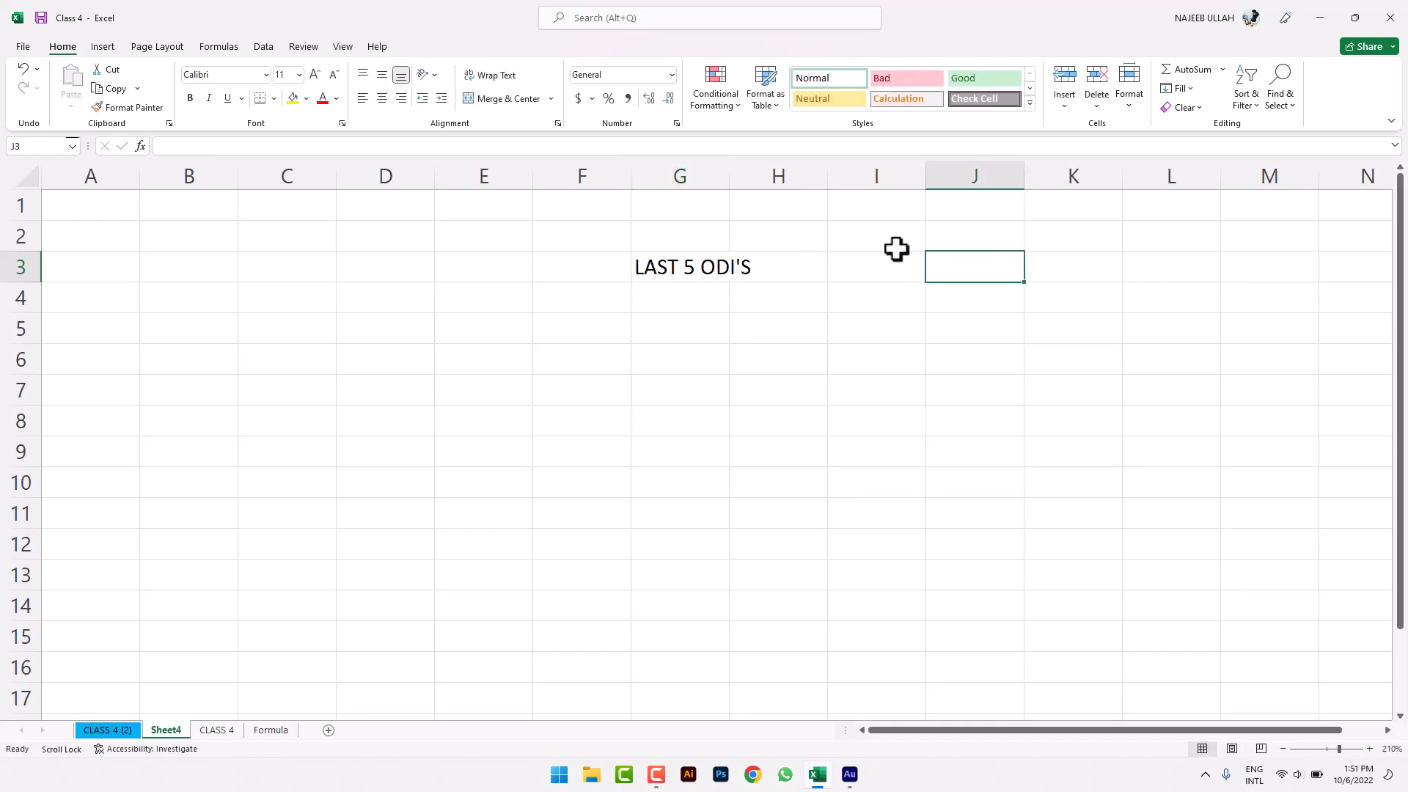
left_click_drag(724, 184, 868, 192)
left_click(770, 289)
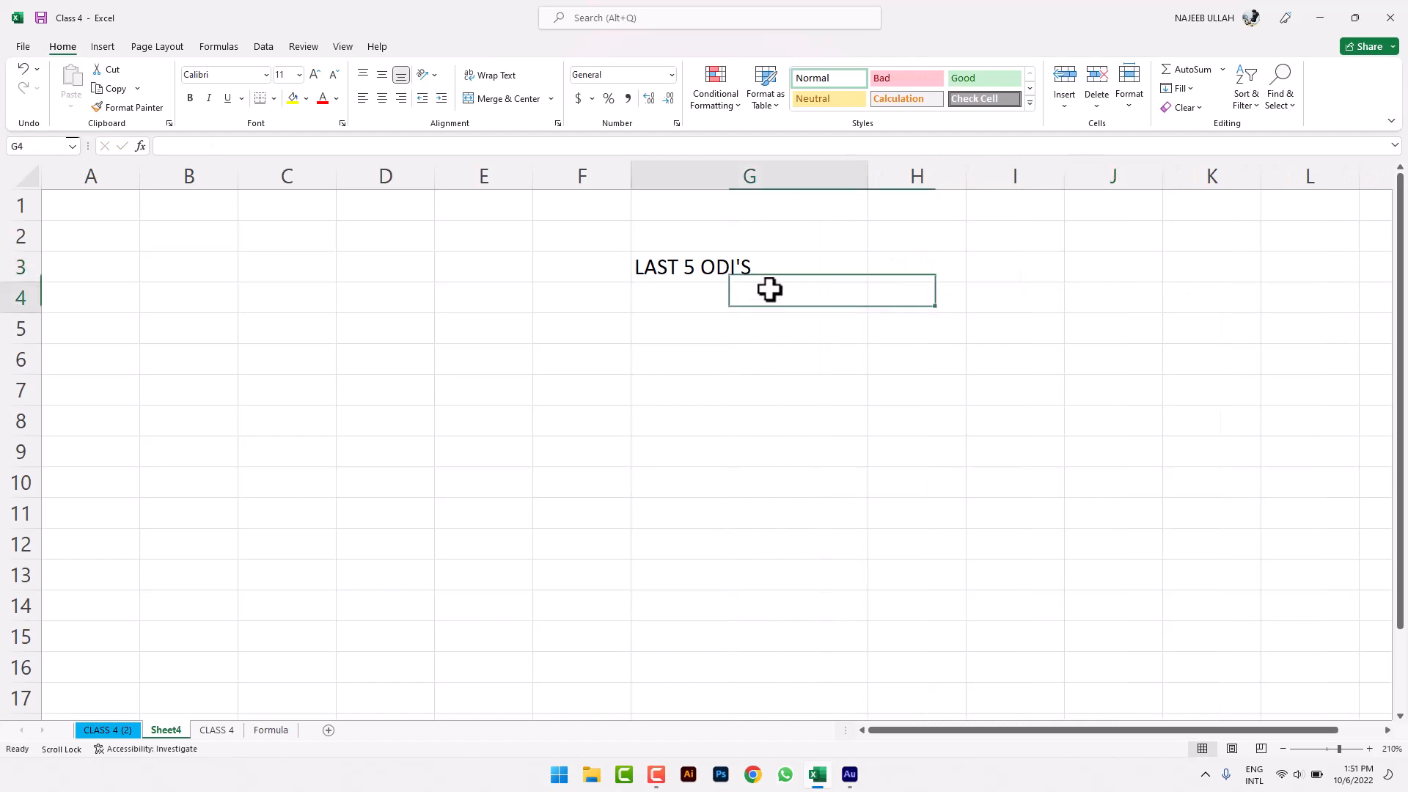
- Widen column A to make room for the labels
left_click(110, 197)
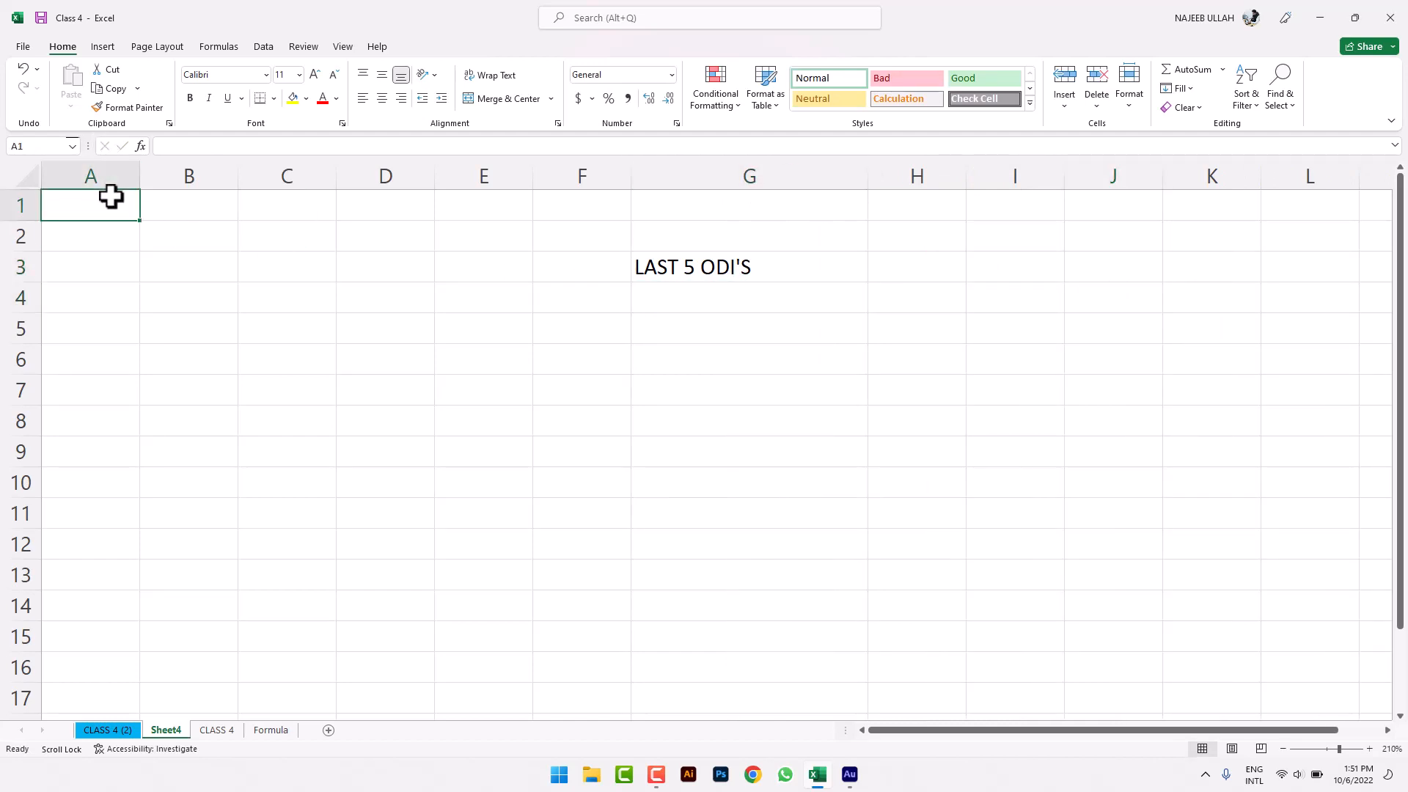
left_click_drag(144, 181, 279, 187)
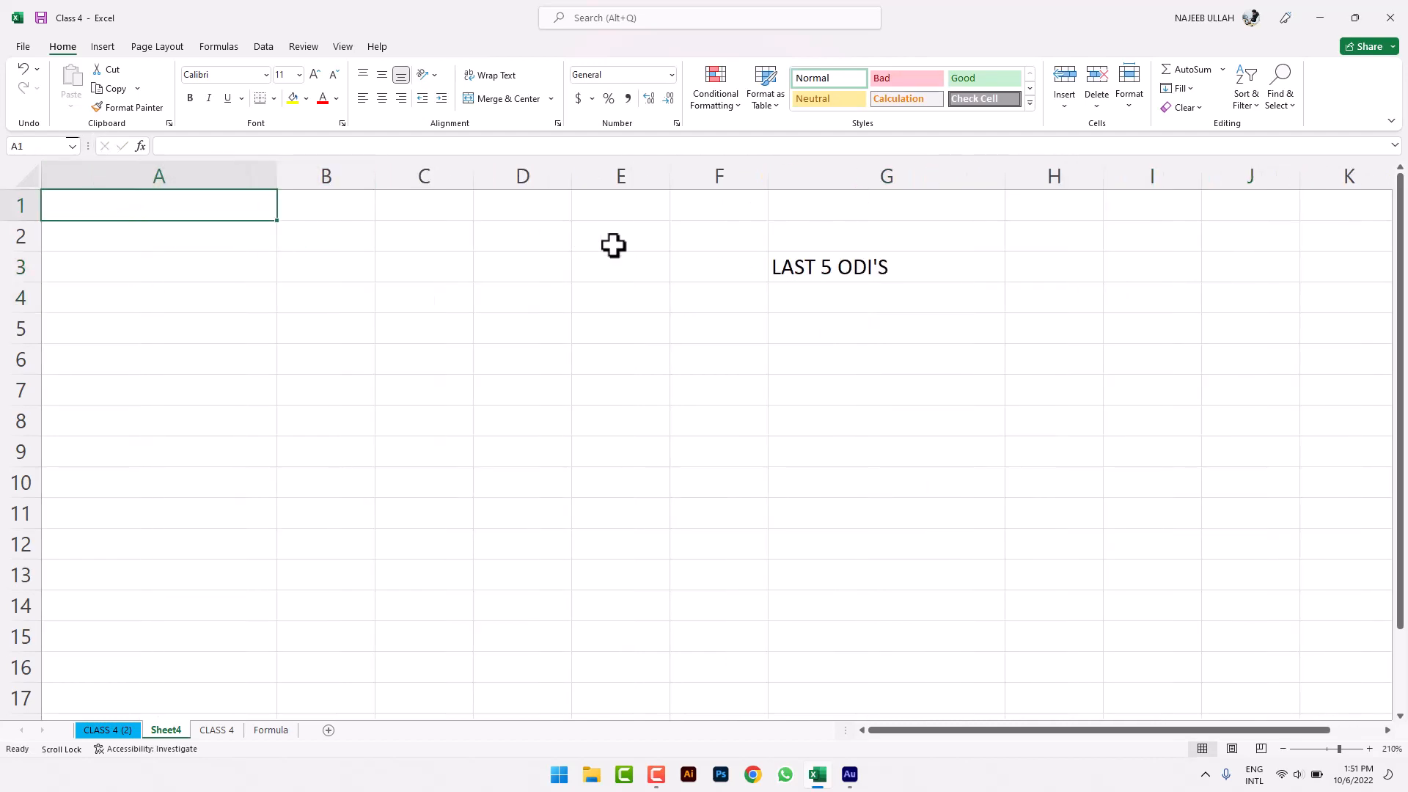
left_click(843, 305)
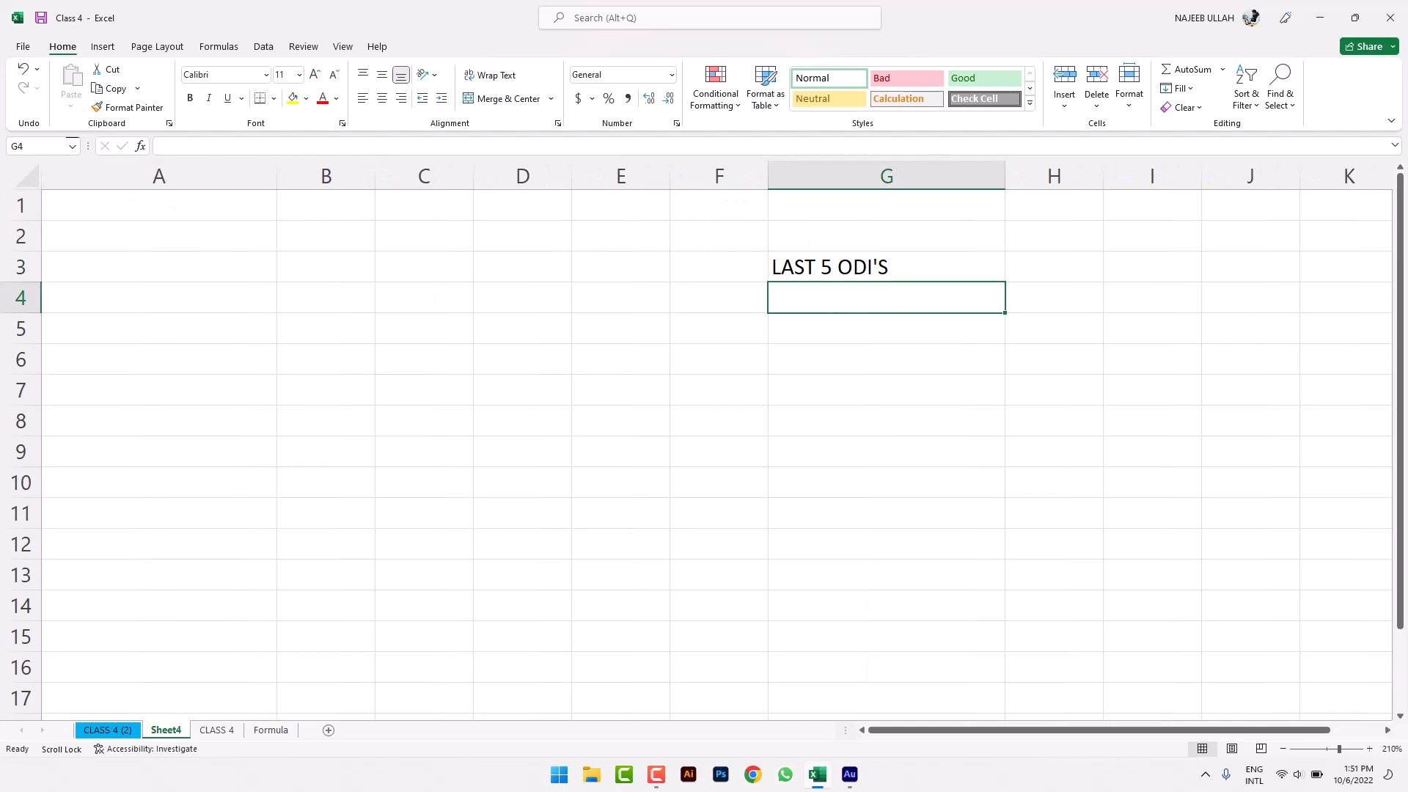
- Append the player's name to the G3 heading and widen columns G and B to fit
double_click(953, 277)
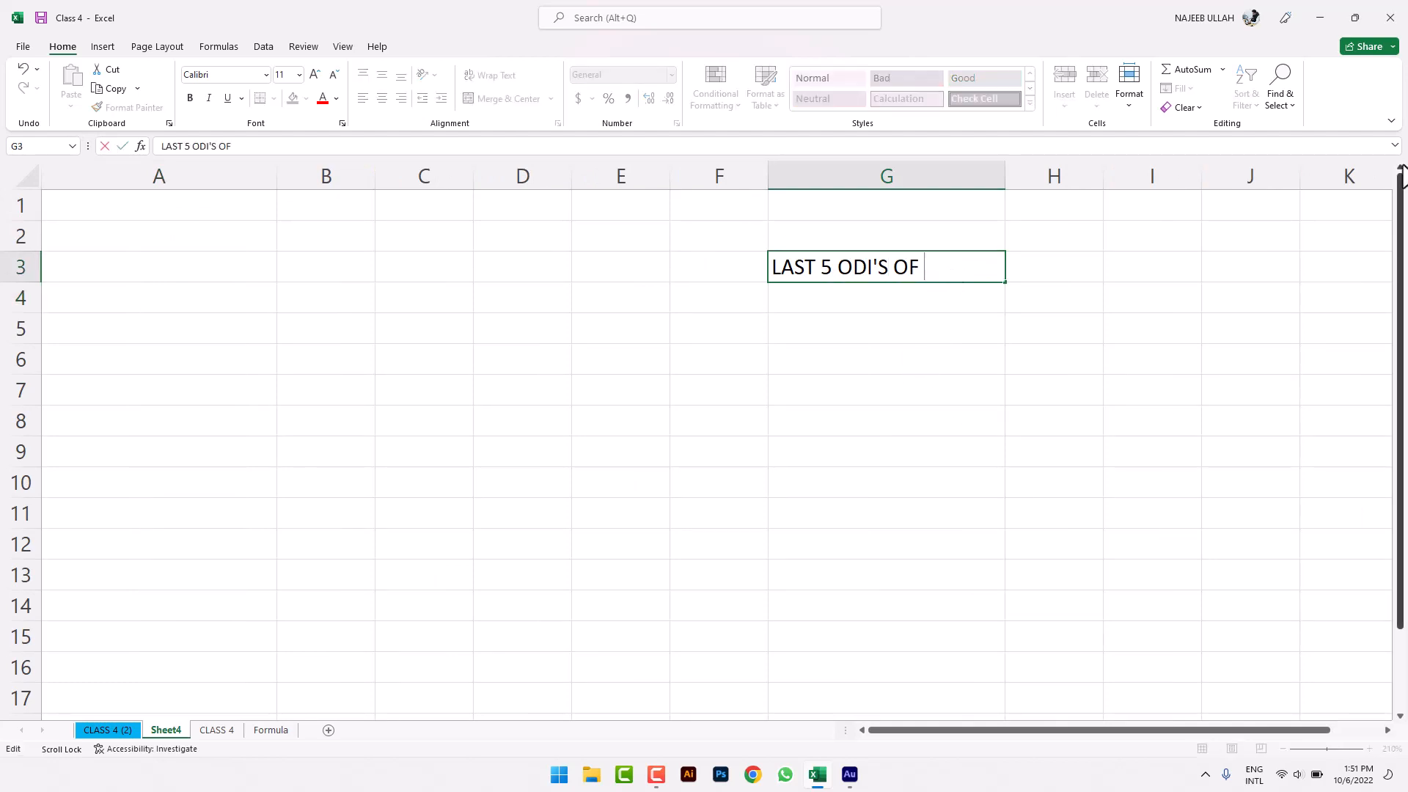
type("OF BABA")
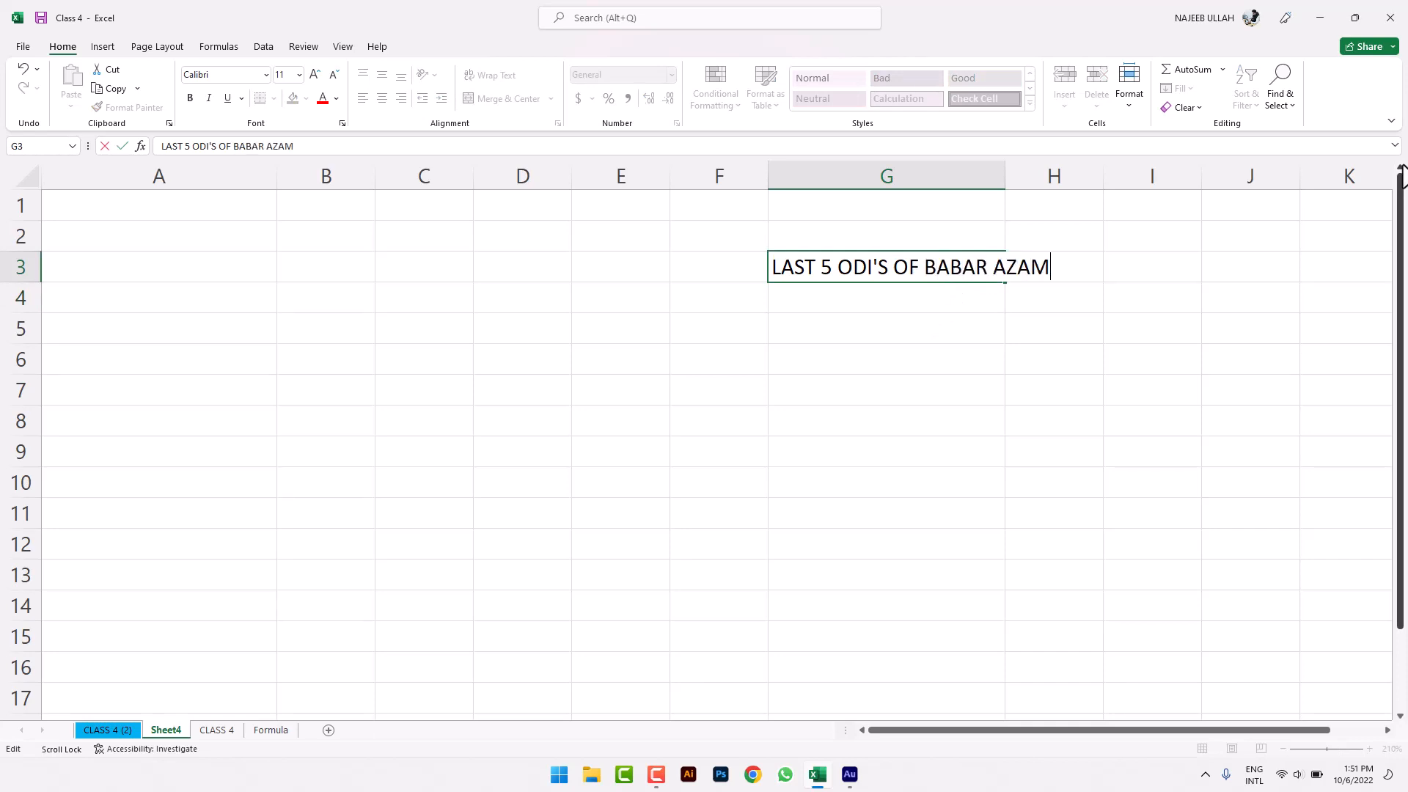
type("R AZAM")
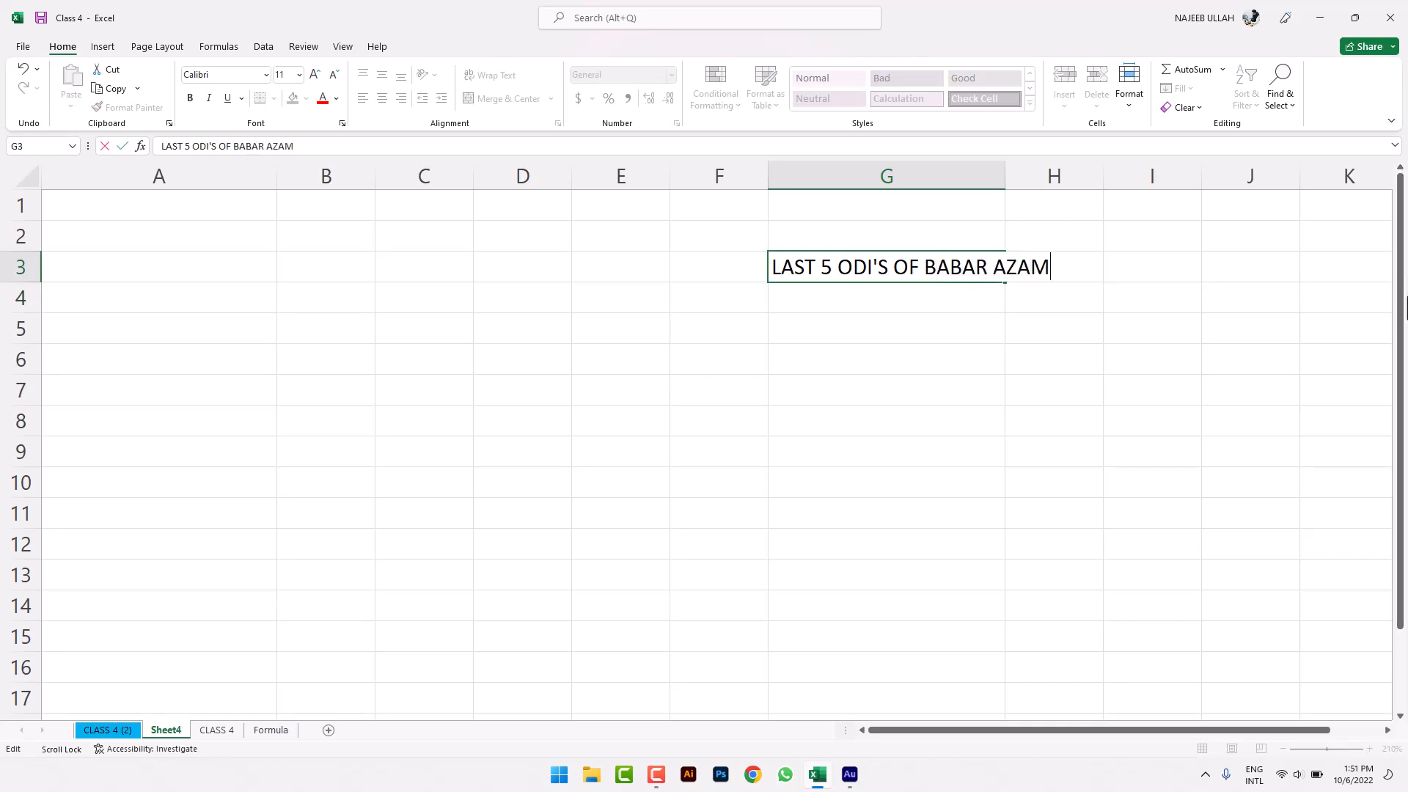
left_click(952, 410)
left_click_drag(1009, 175, 1137, 175)
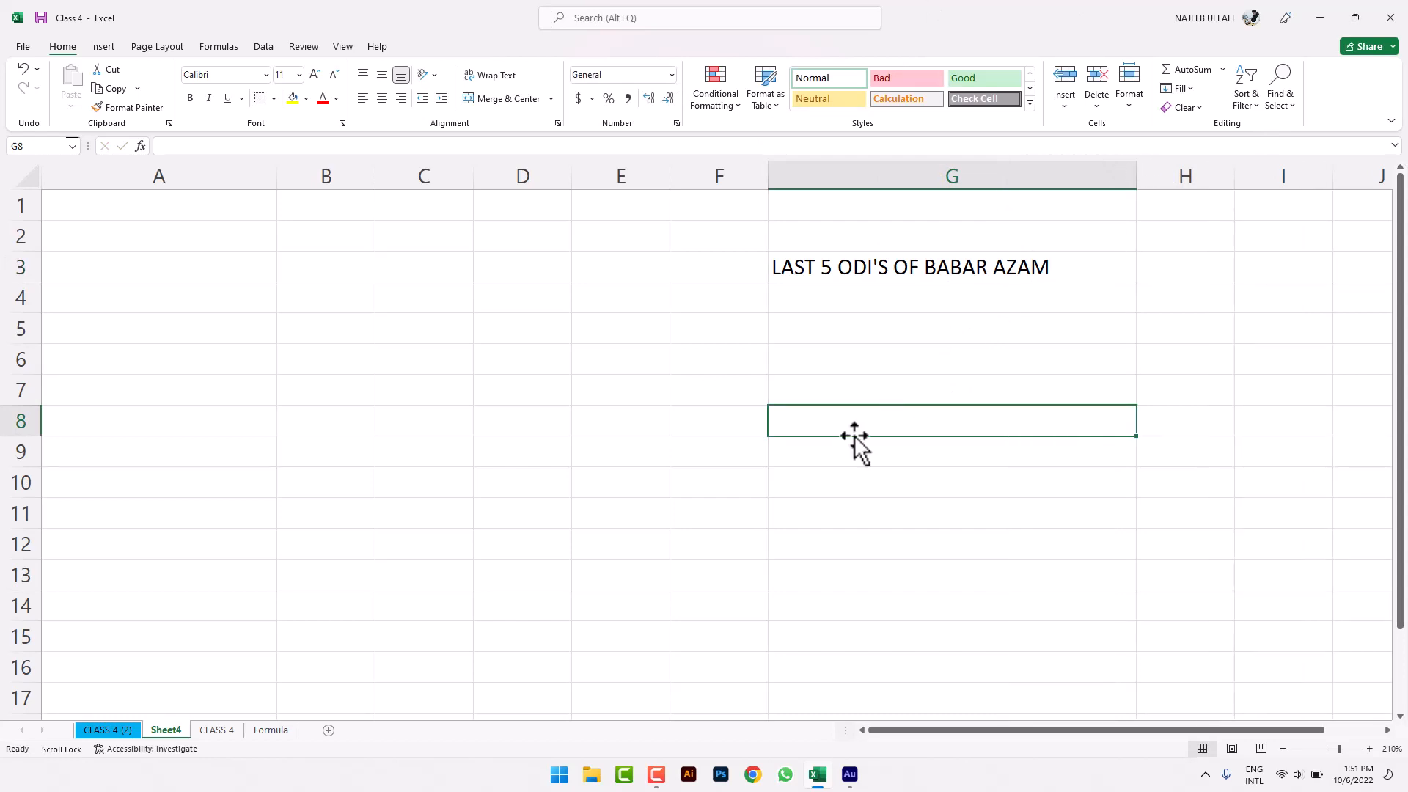
left_click(500, 385)
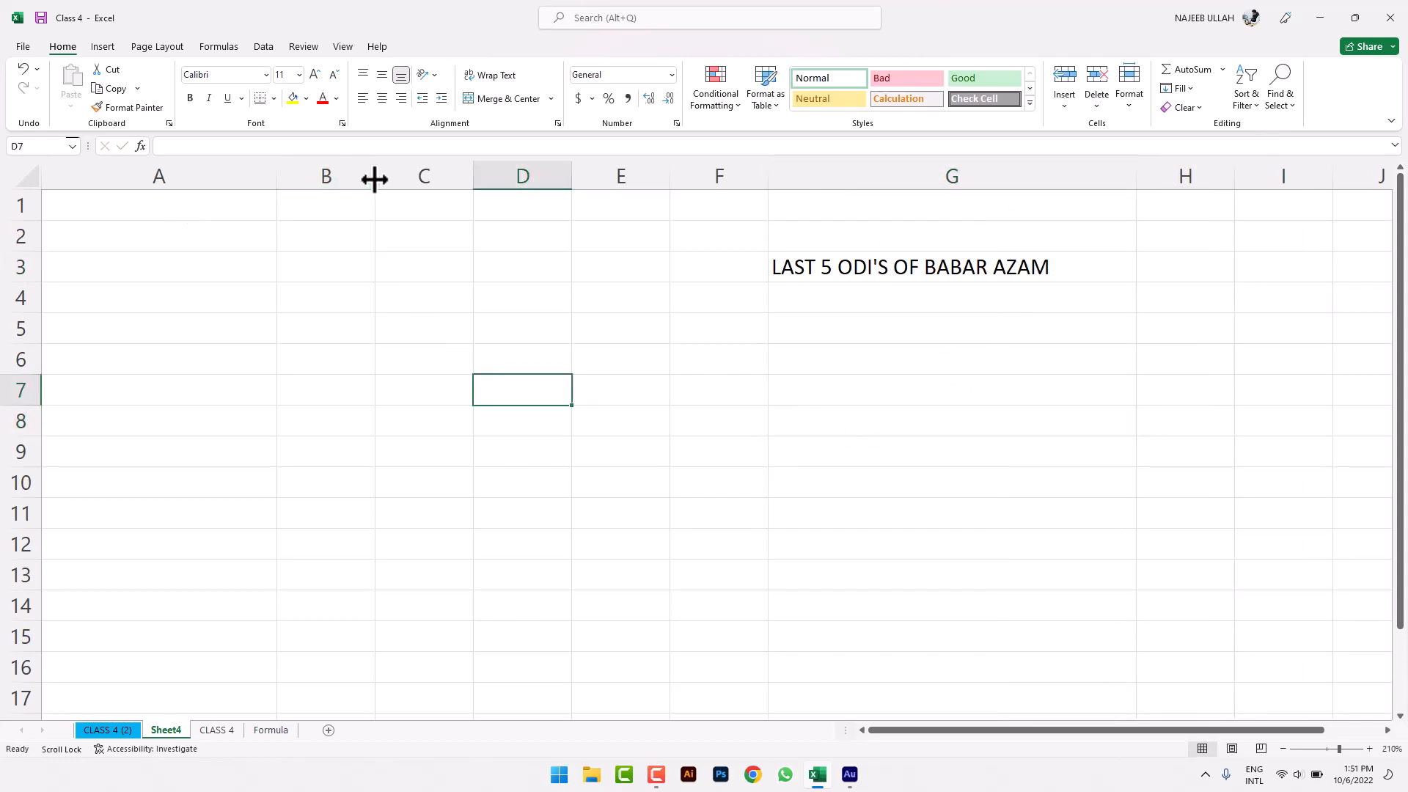
left_click_drag(375, 176, 452, 176)
left_click_drag(272, 180, 257, 180)
- Enter the labels HS in A1 and LS in A2
left_click(251, 211)
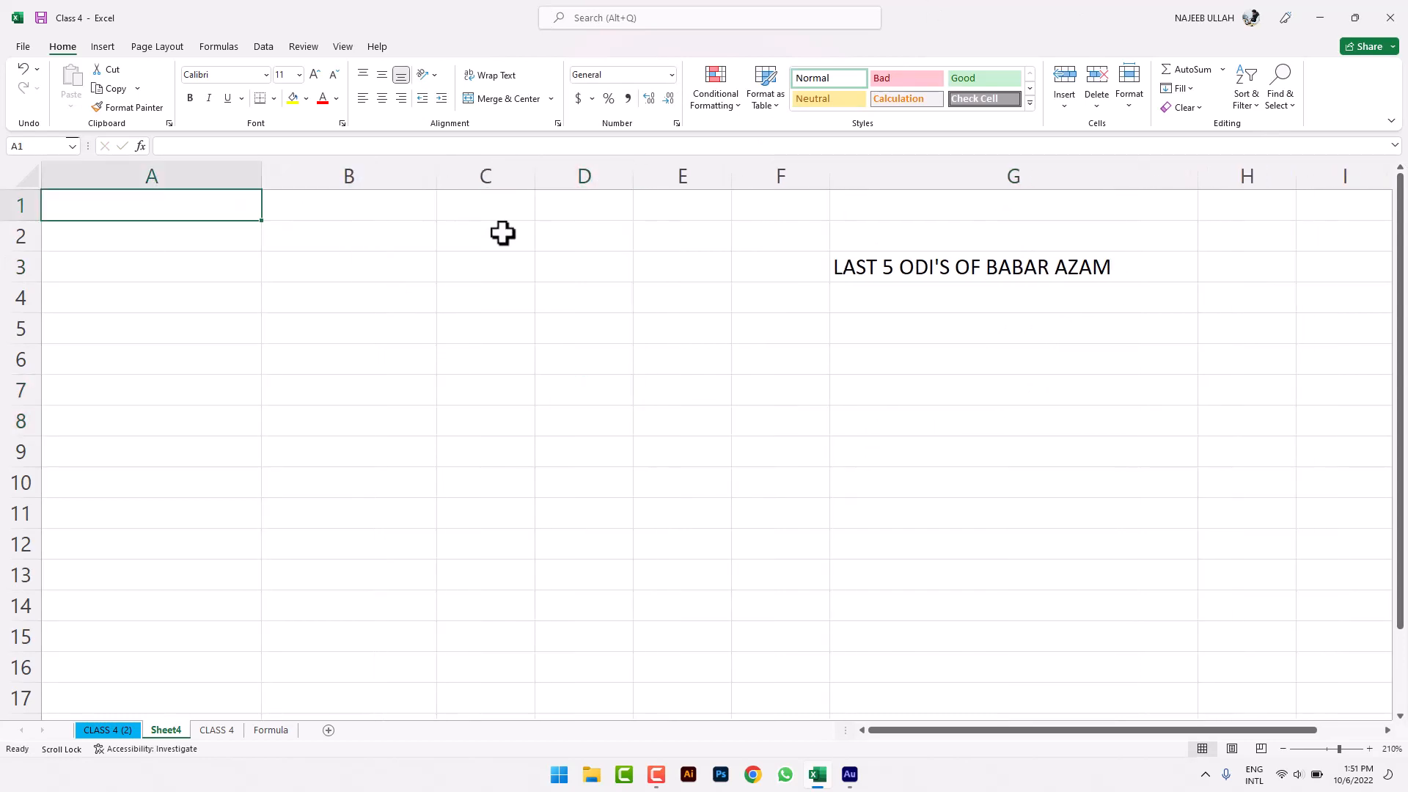
type("HS")
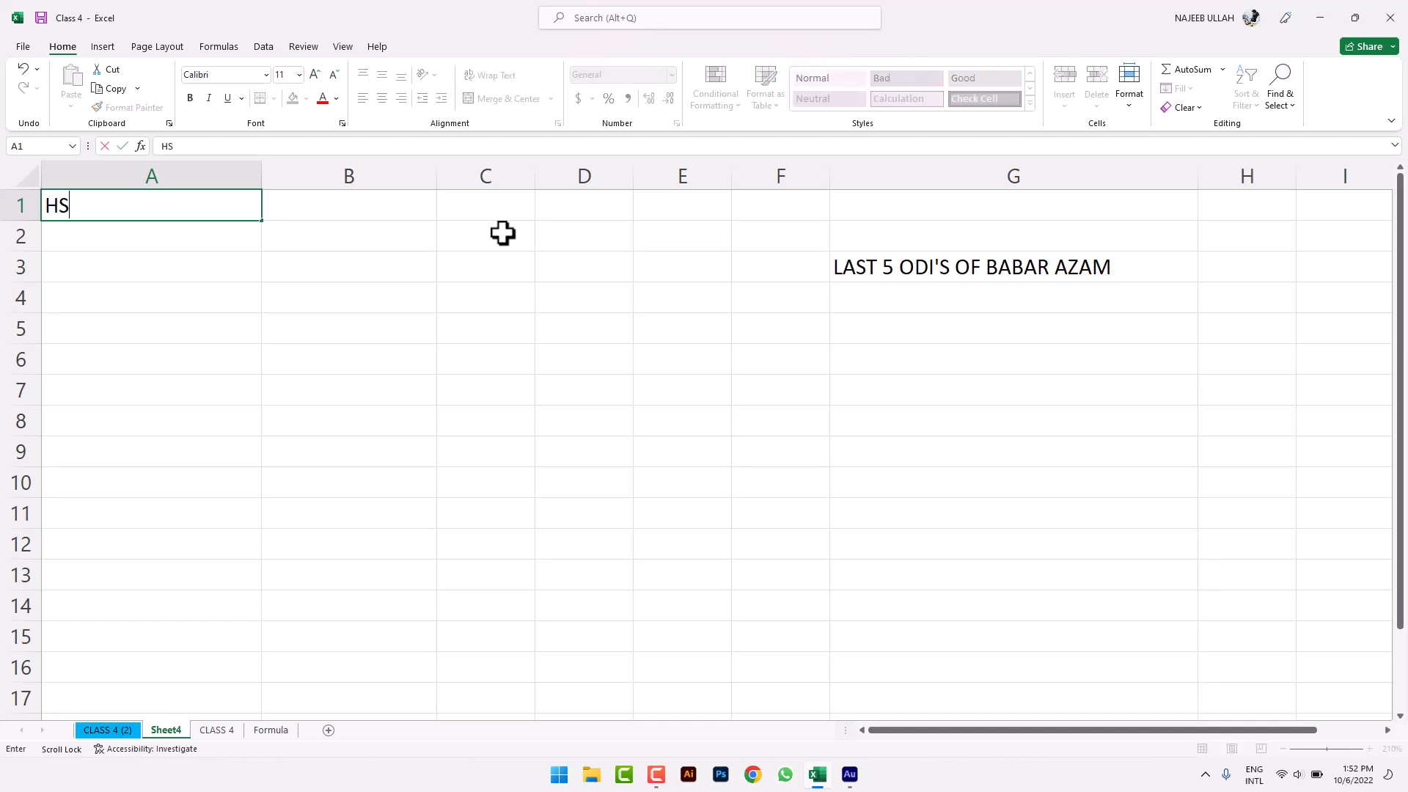
key("Return")
type("LS")
key("Return")
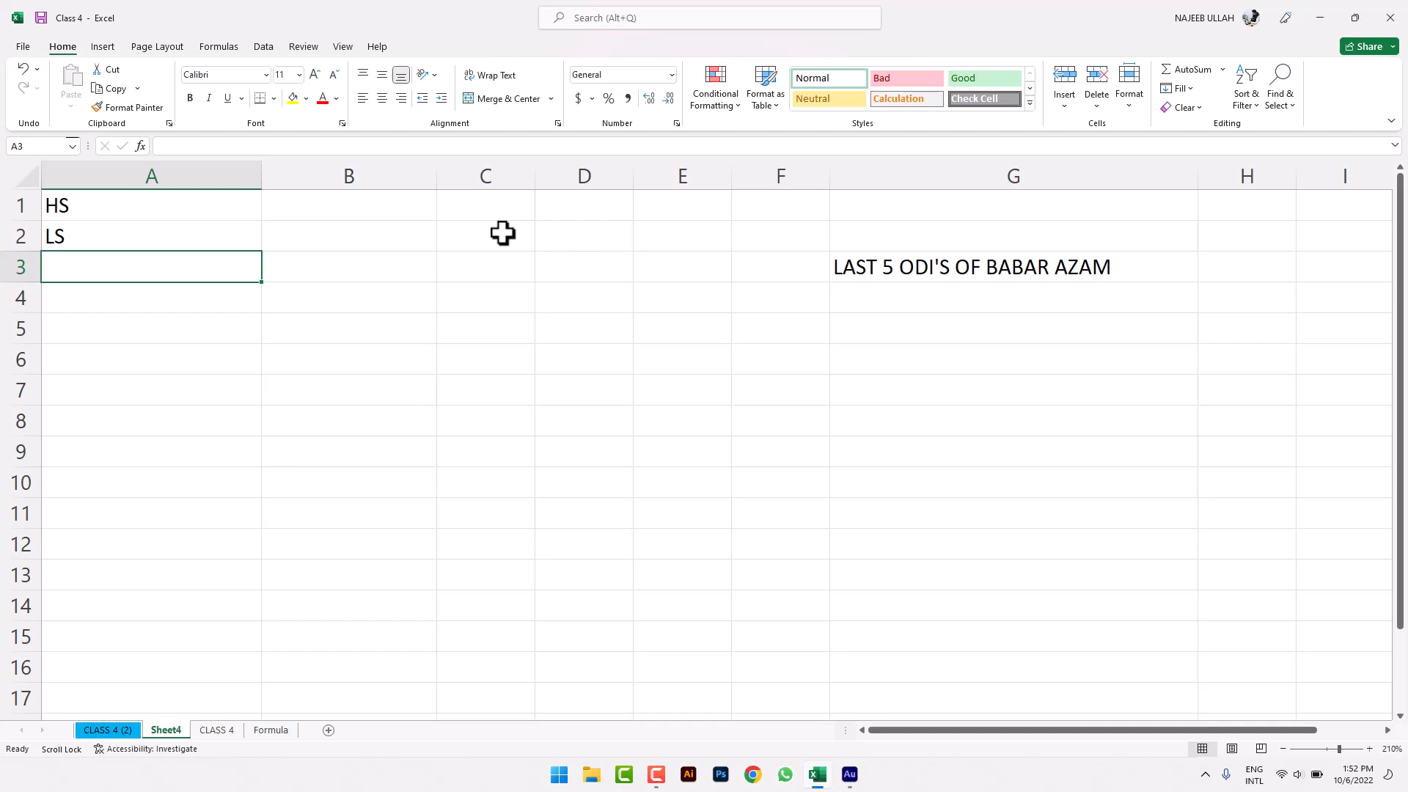
- Enter the labels RUNS, AVERAGE, INNINGS and MATCH'S in A3 to A6
type("RUNS")
key("Return")
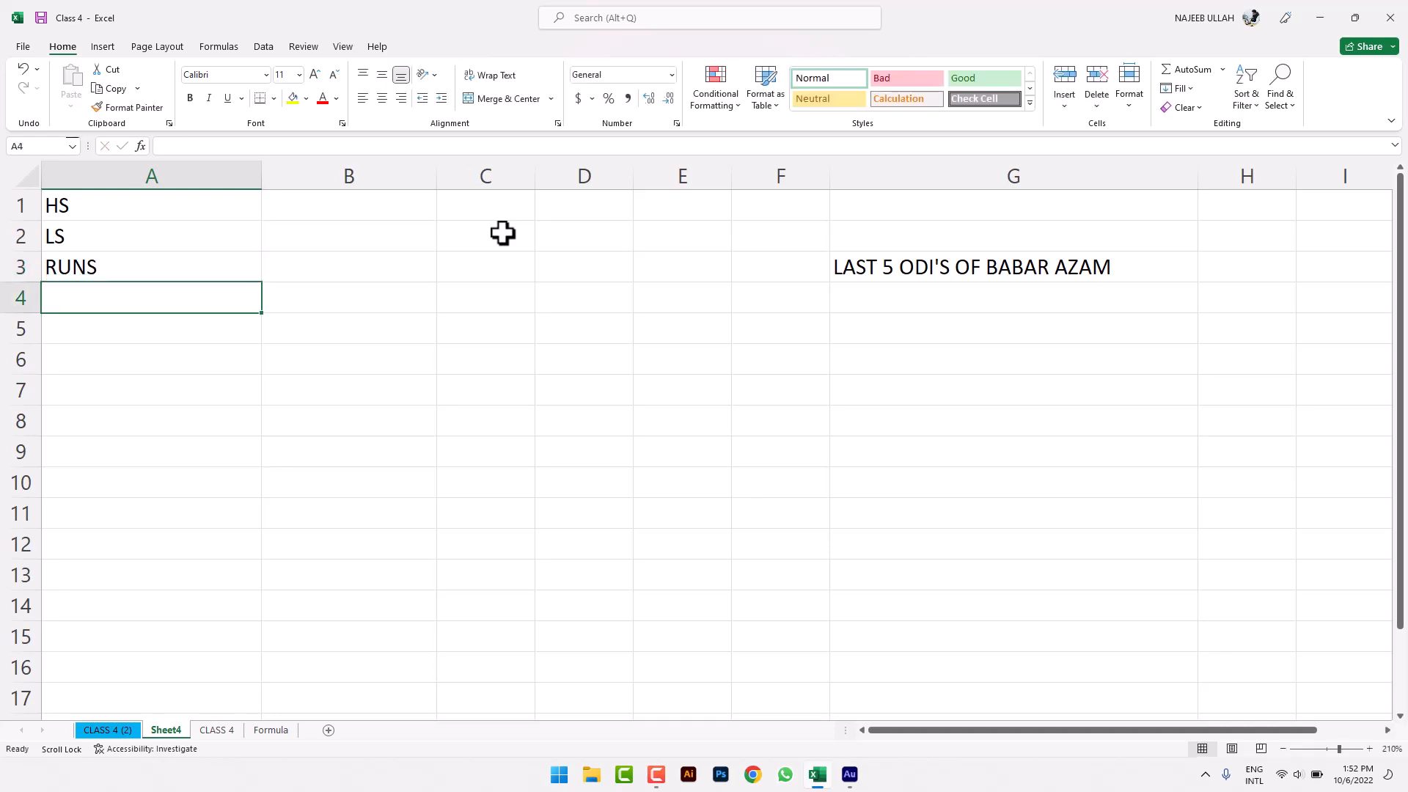
type("I")
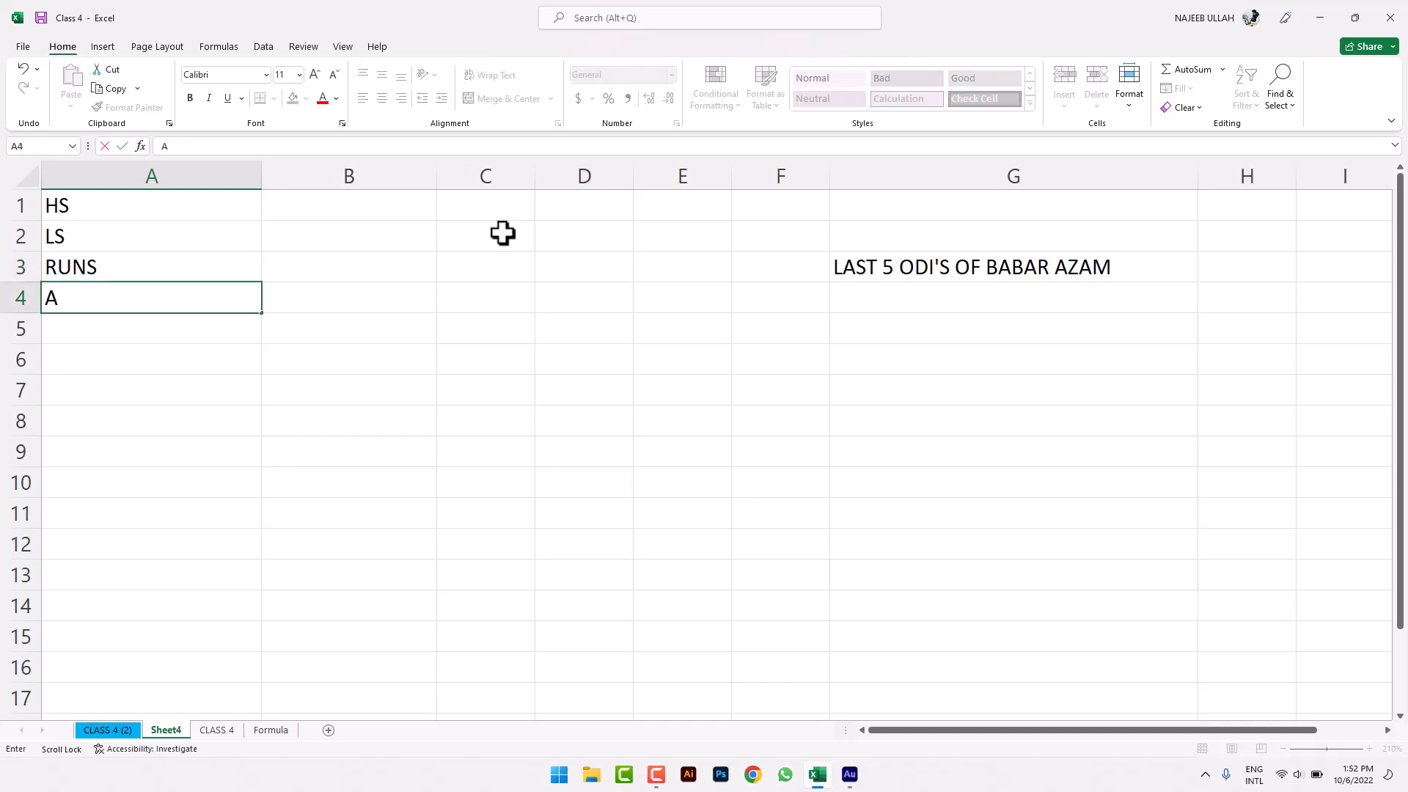
type("VERAGE")
key("Return")
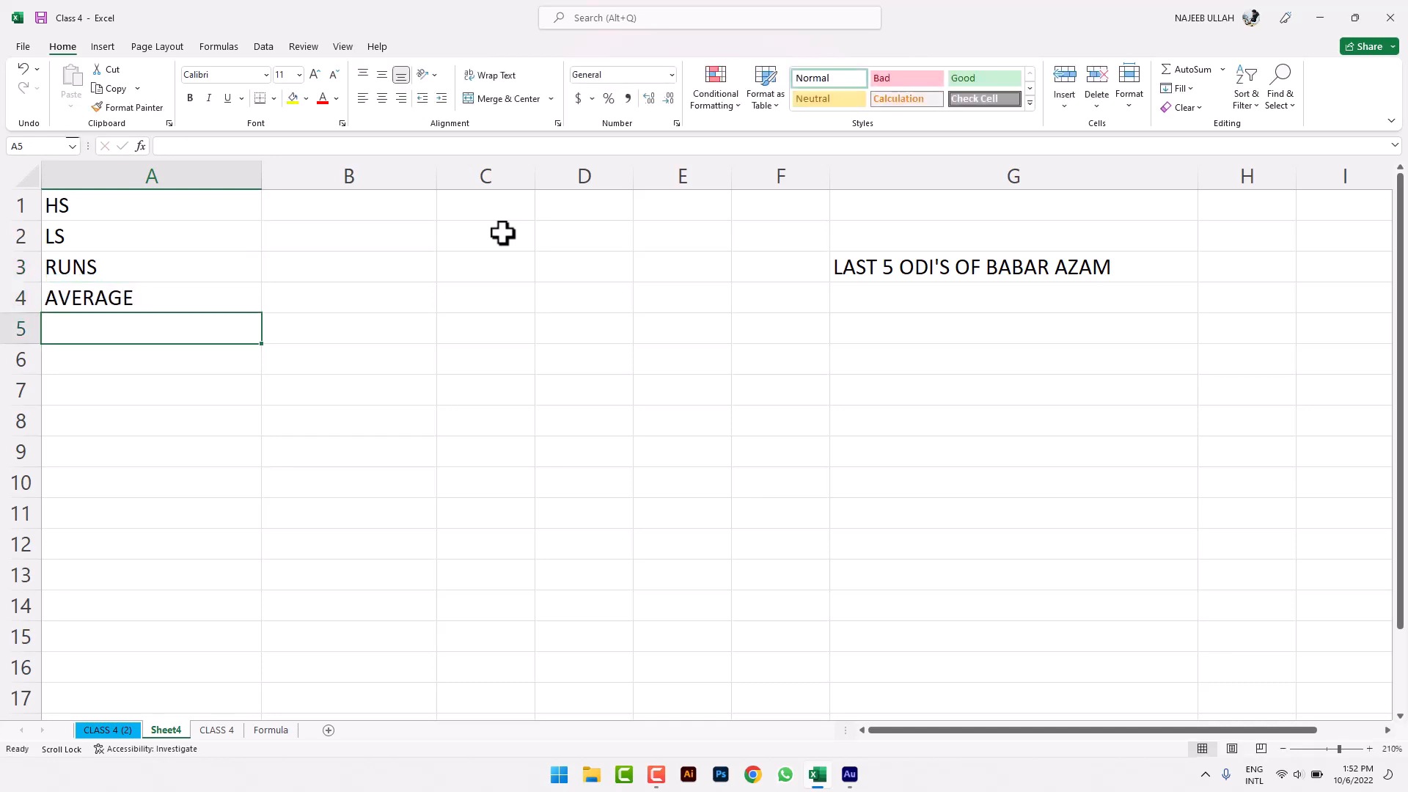
type("INNINGS")
key("Return")
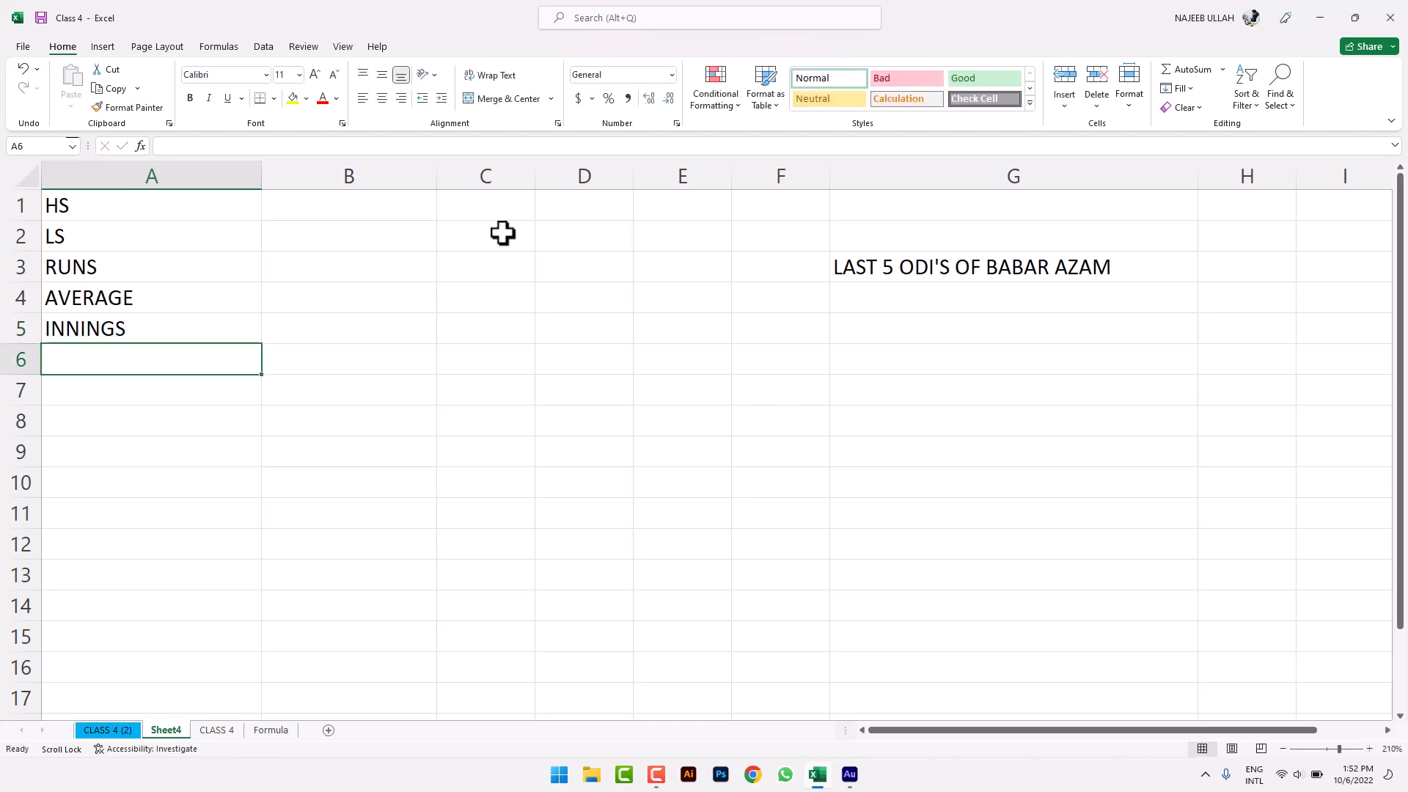
type("MATCH'S")
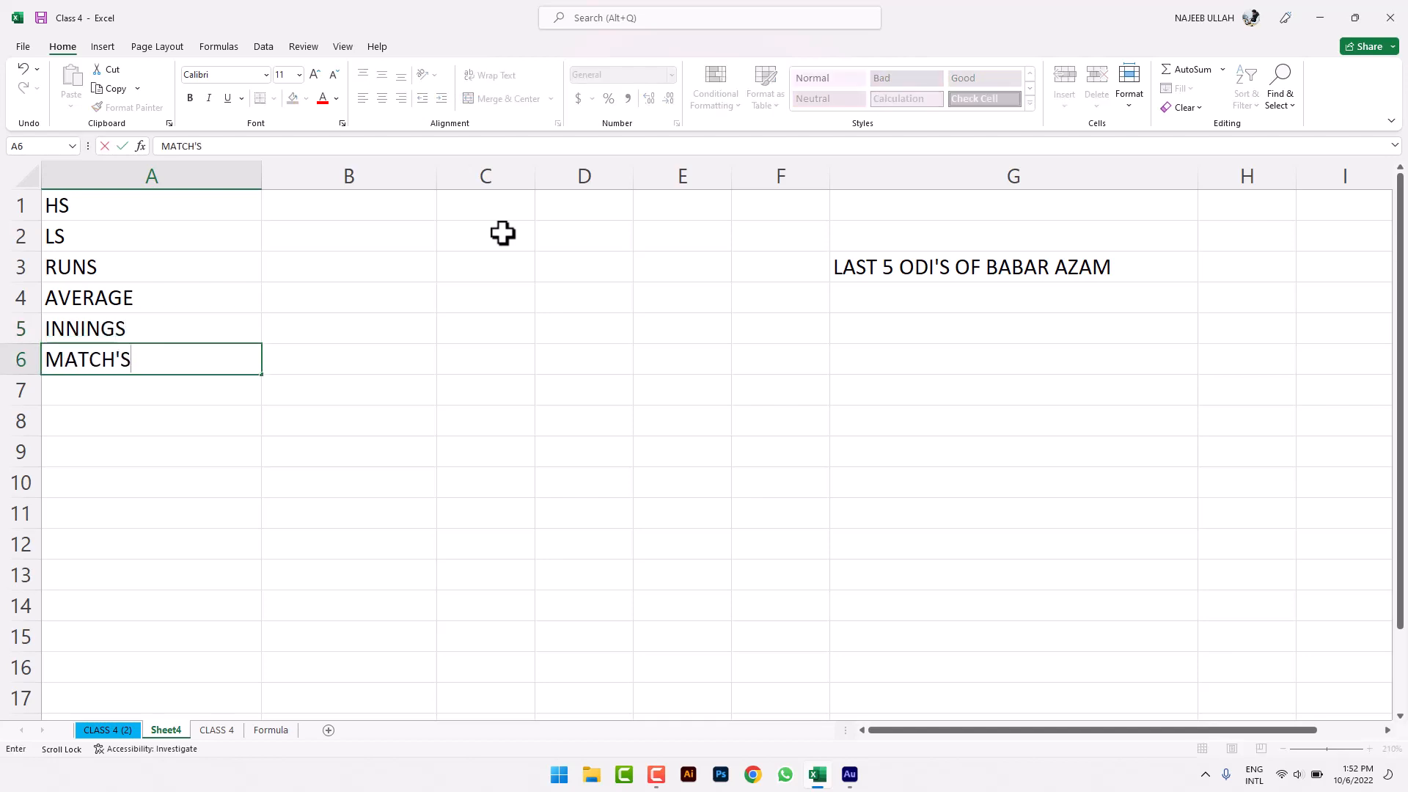
key("Return")
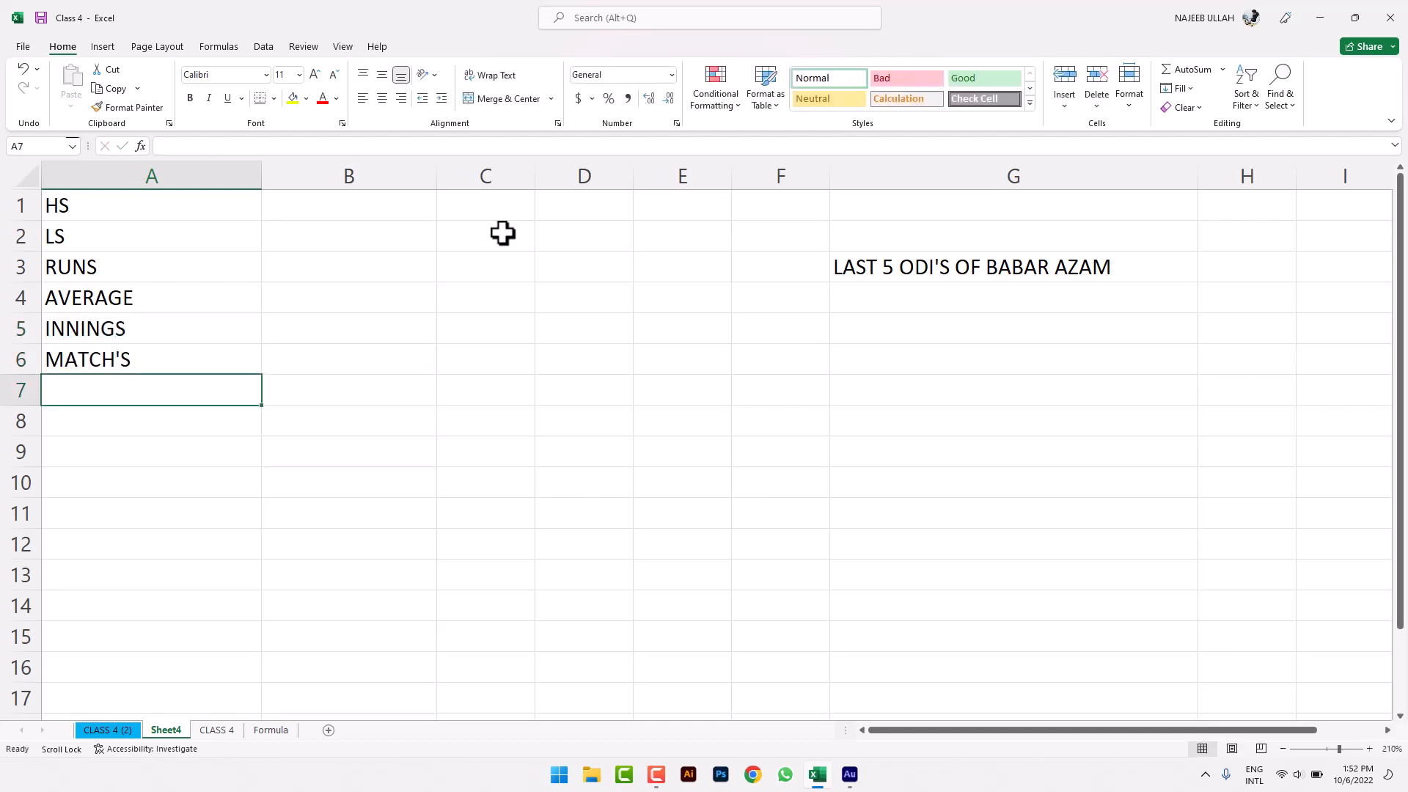
- Try an AutoSum SUM formula in B1, then erase it to leave B1 empty
left_click(400, 212)
type("=")
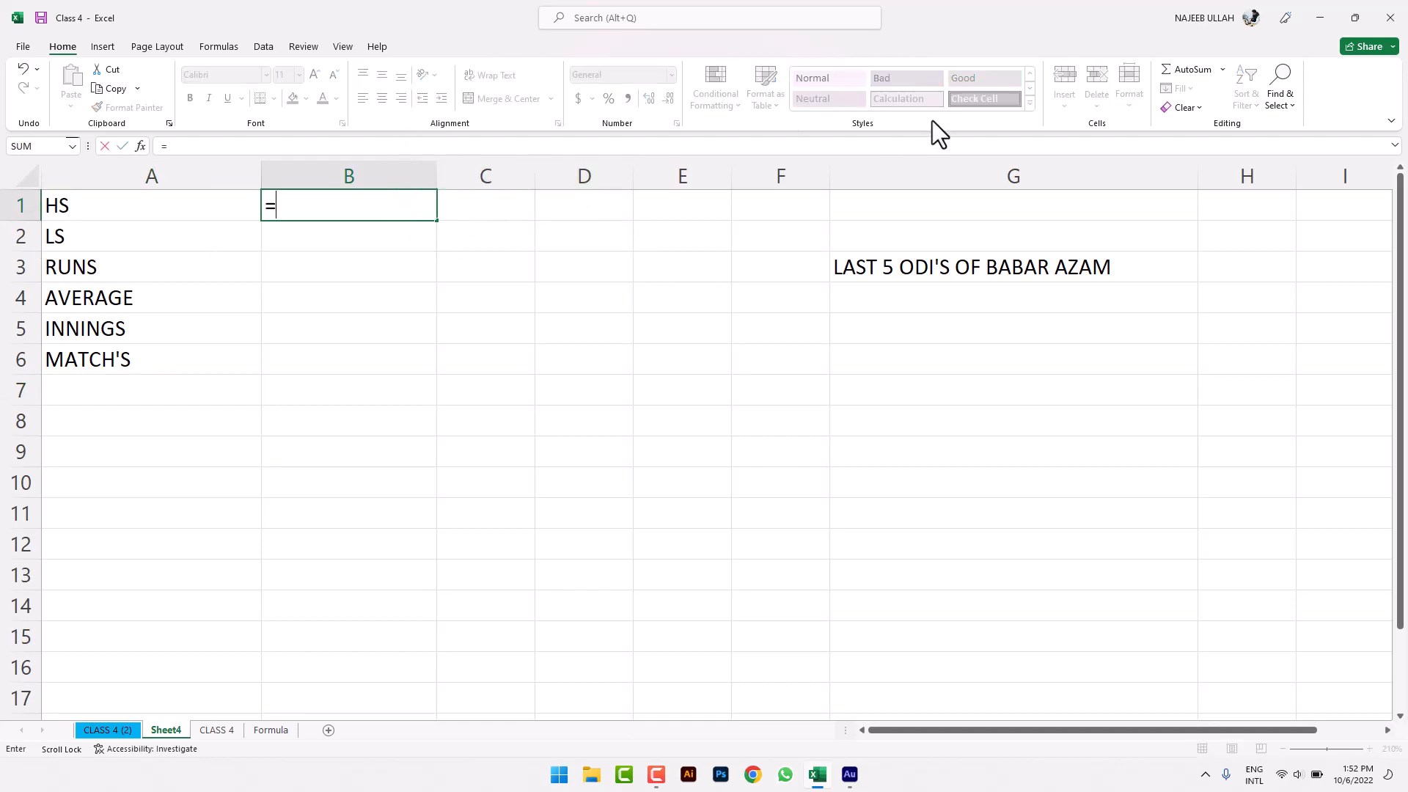
key("Escape")
left_click(491, 475)
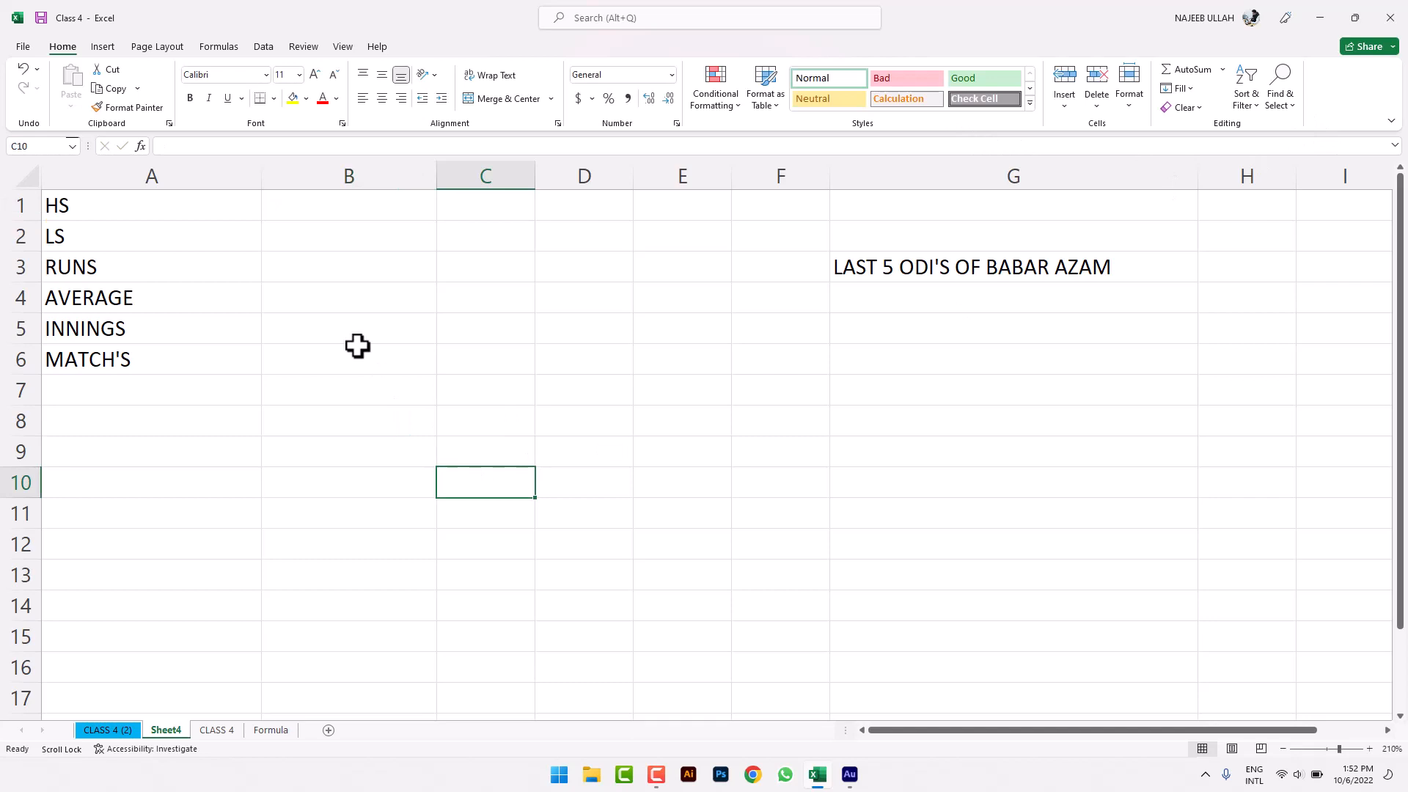
left_click(372, 206)
left_click(1222, 71)
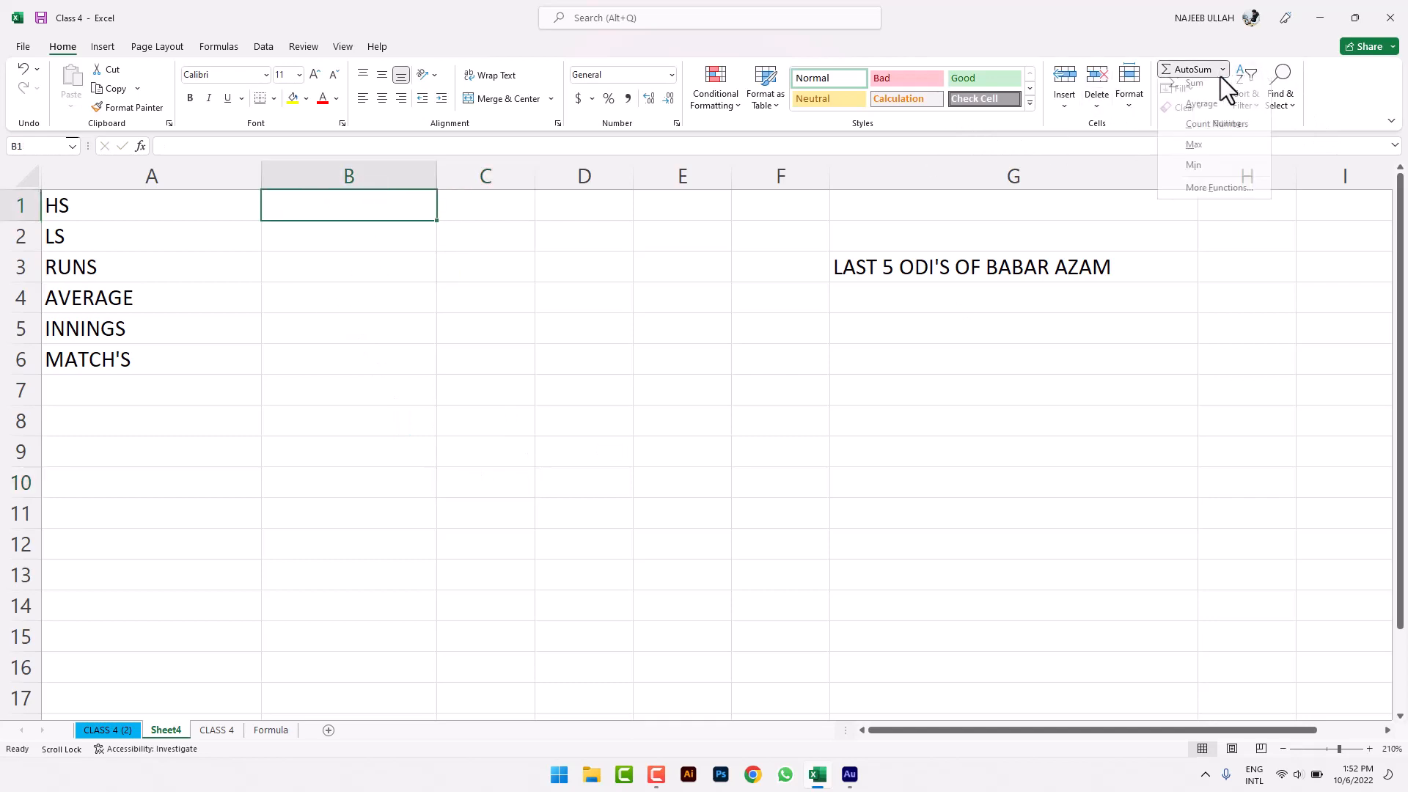
left_click(1221, 88)
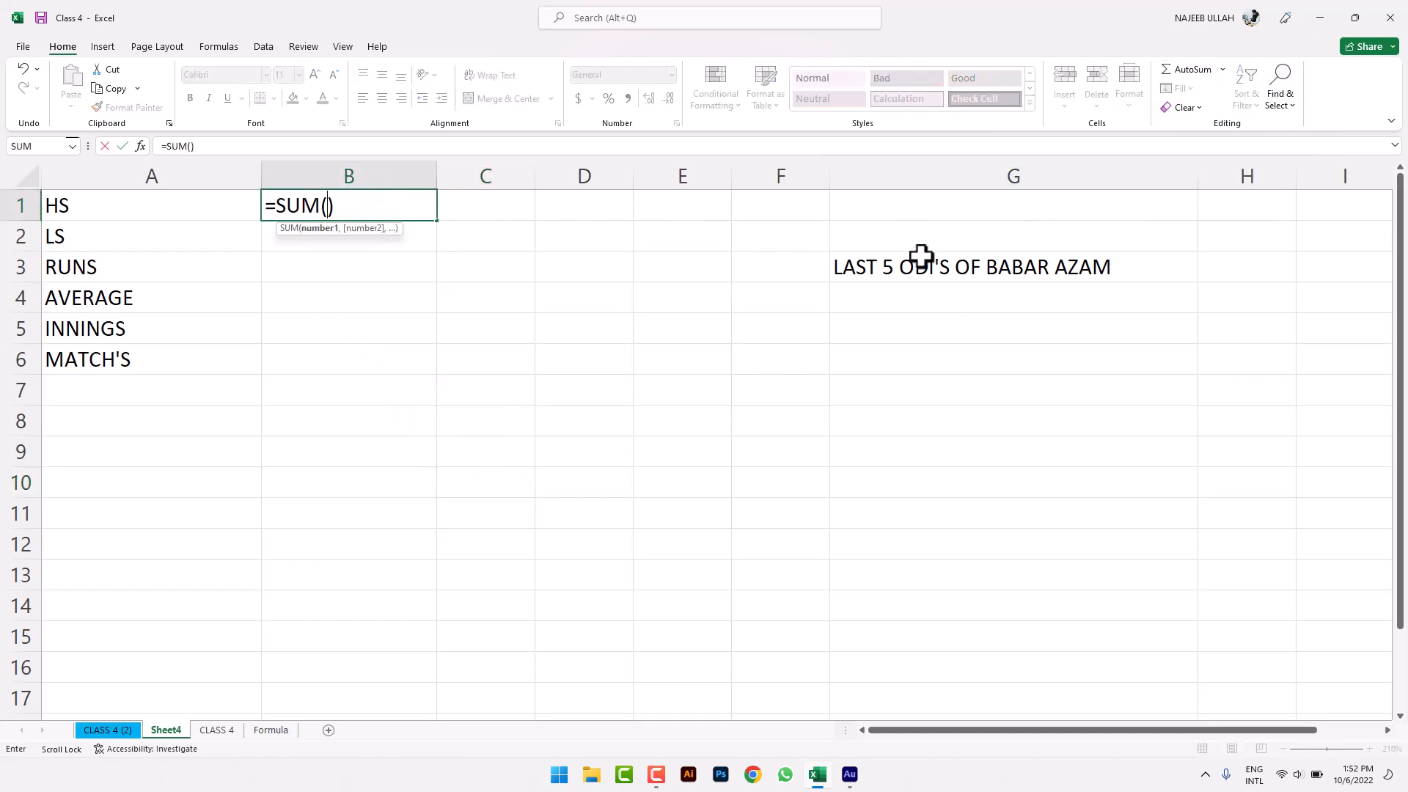
left_click_drag(408, 209, 217, 208)
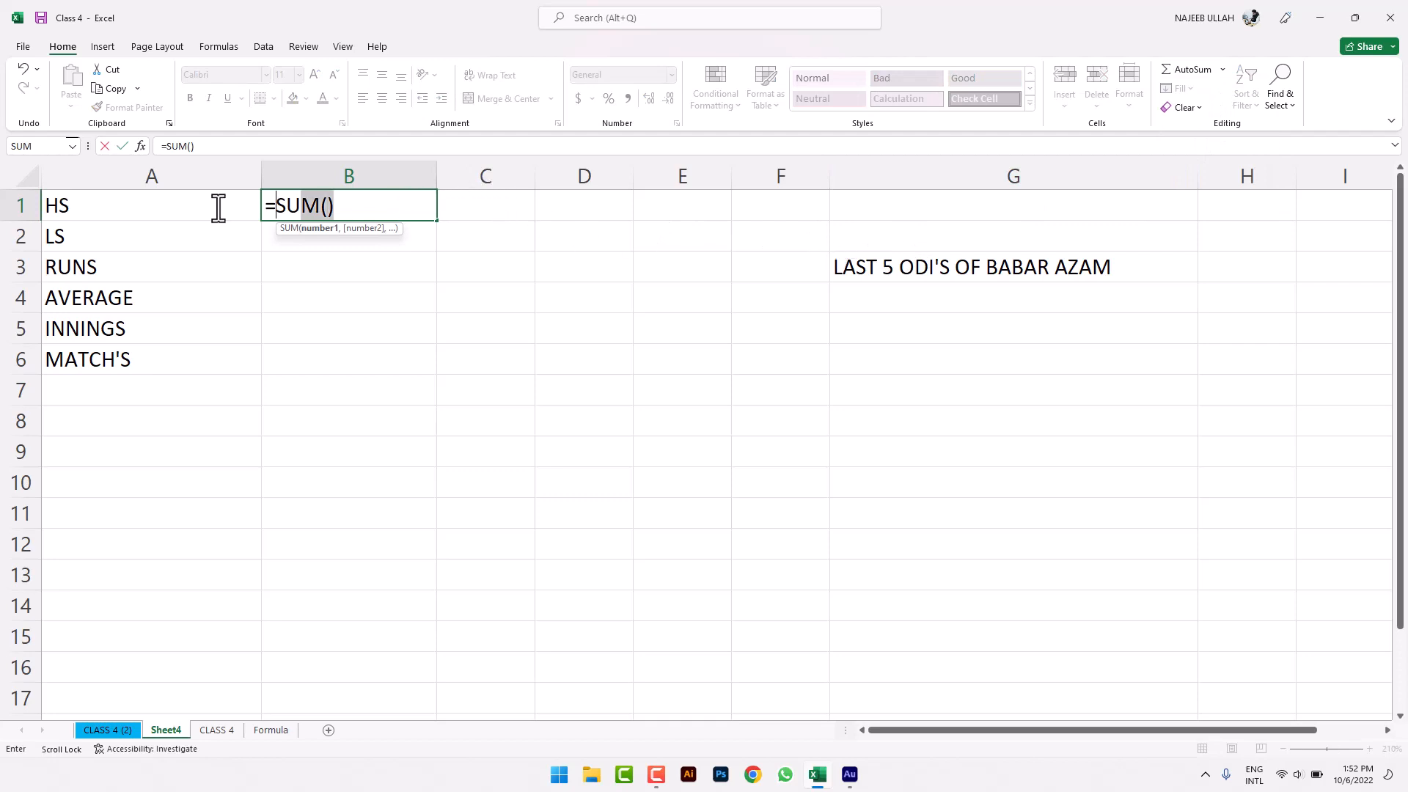
key("BackSpace")
left_click(909, 320)
left_click(920, 301)
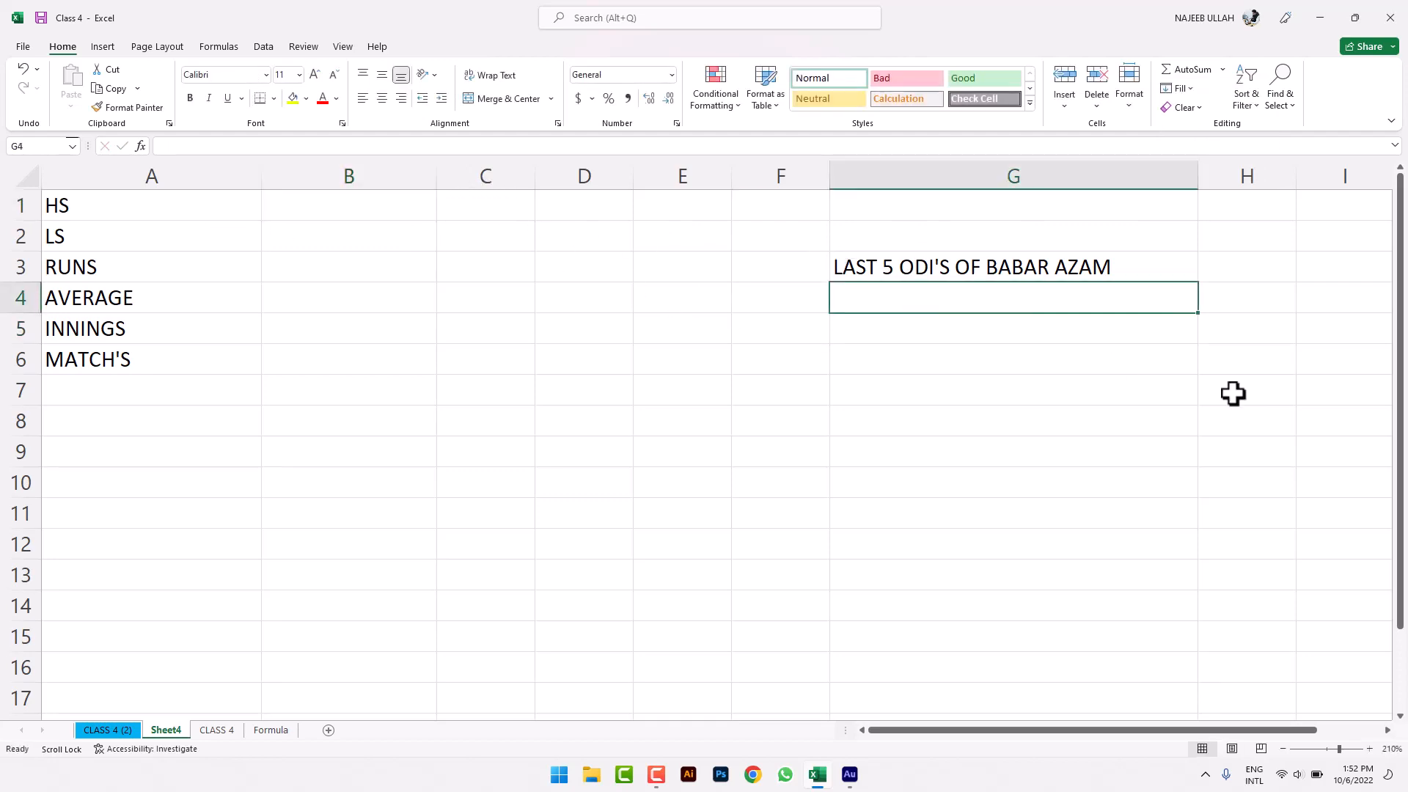
- Enter the ODI scores 103, 75, 25, 44 and 140 down G4:G8
type("103")
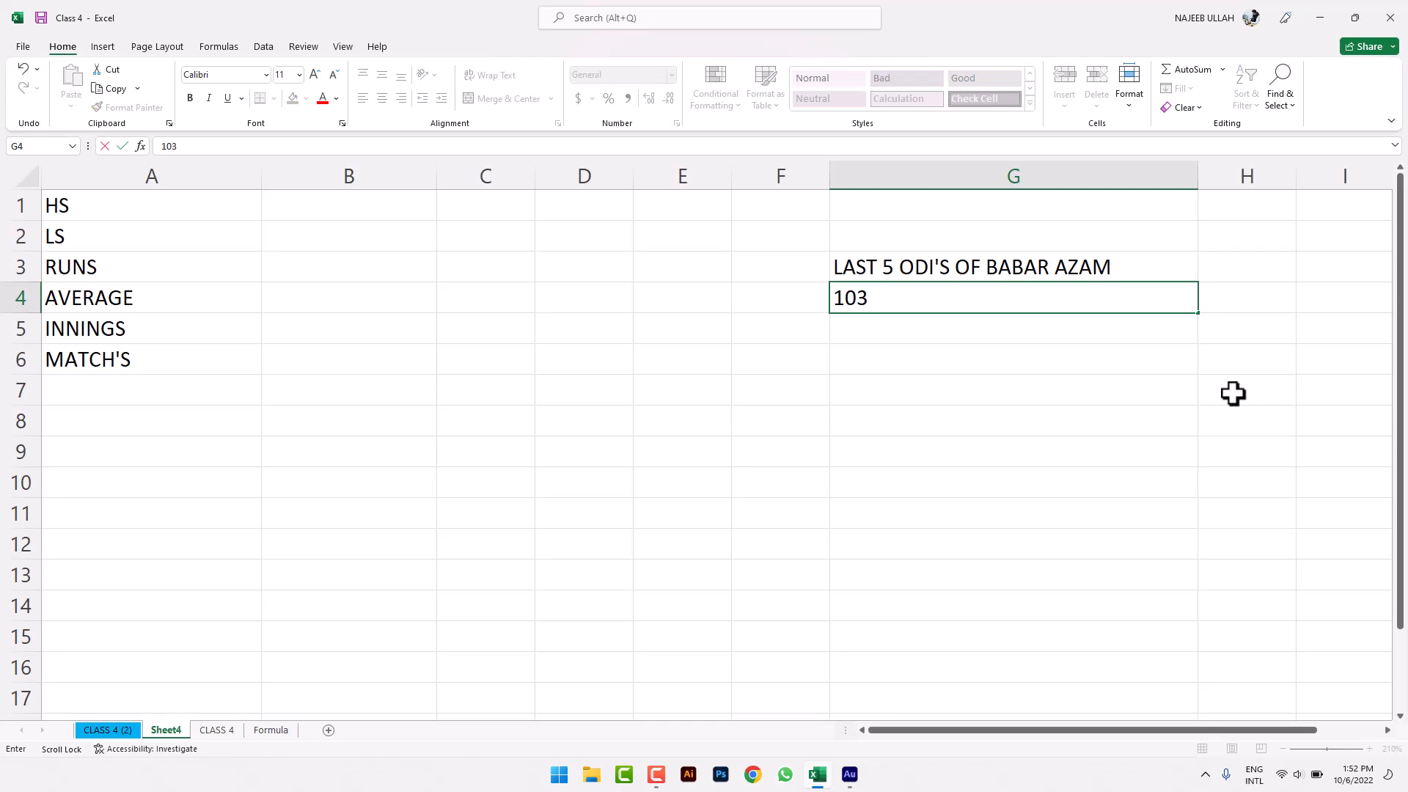
key("Return")
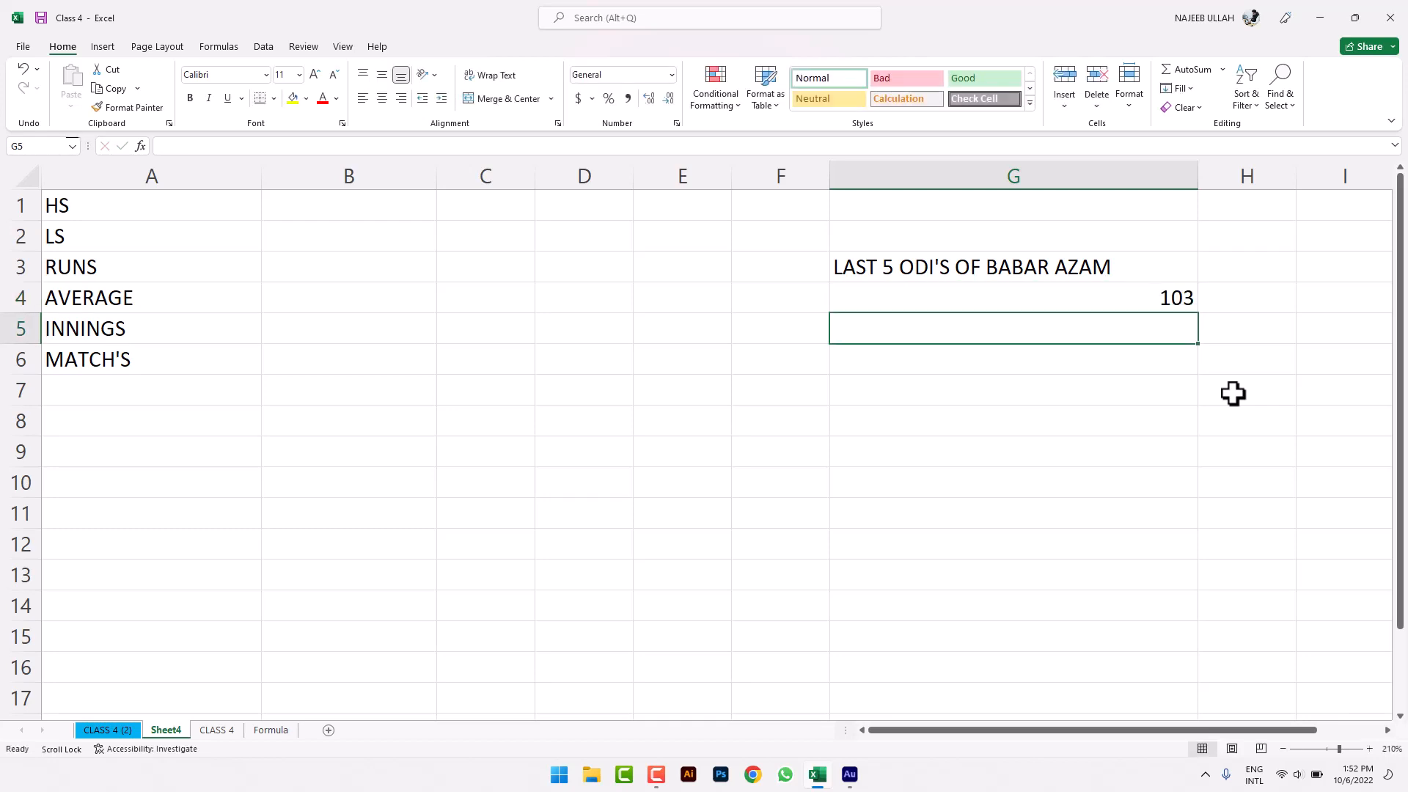
type("75")
key("Return")
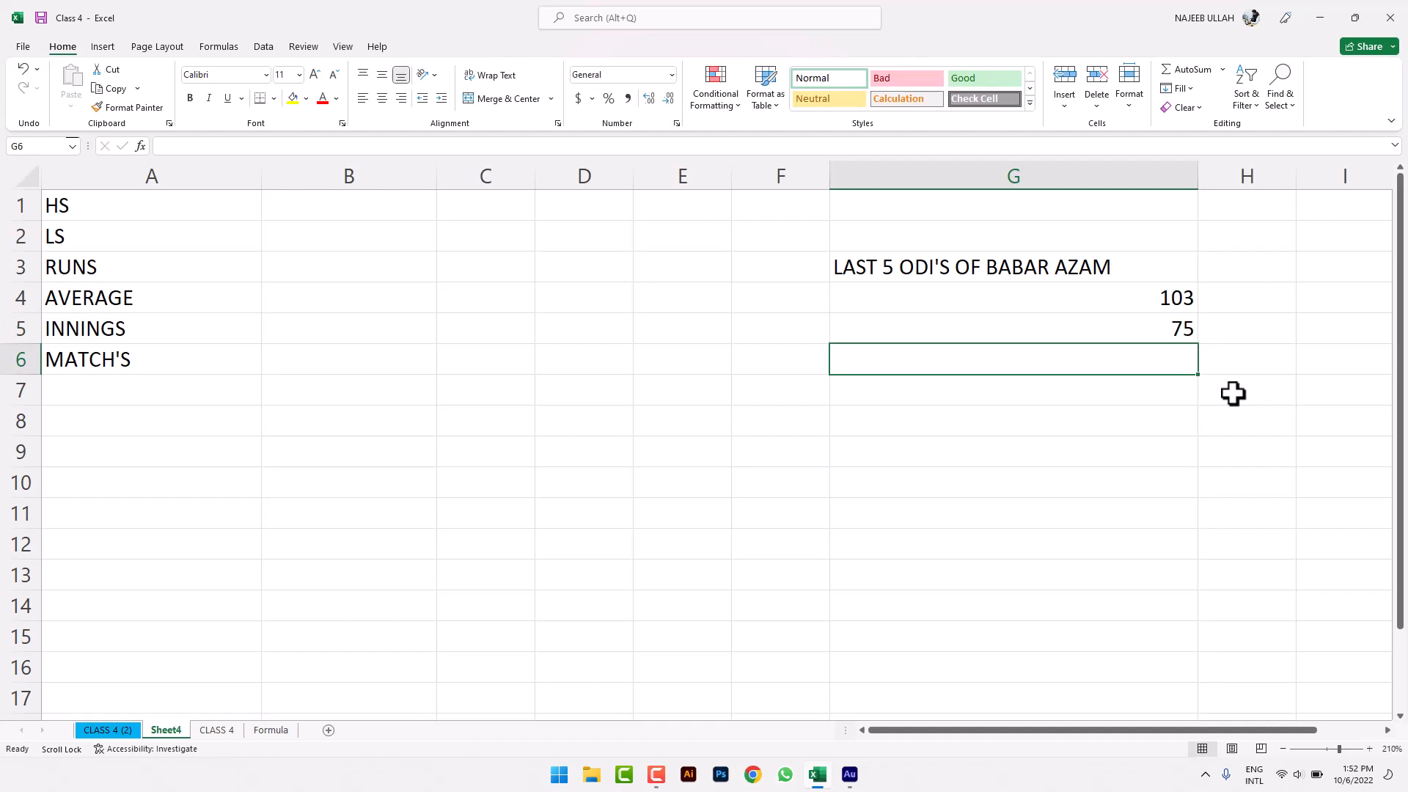
type("25")
key("Return")
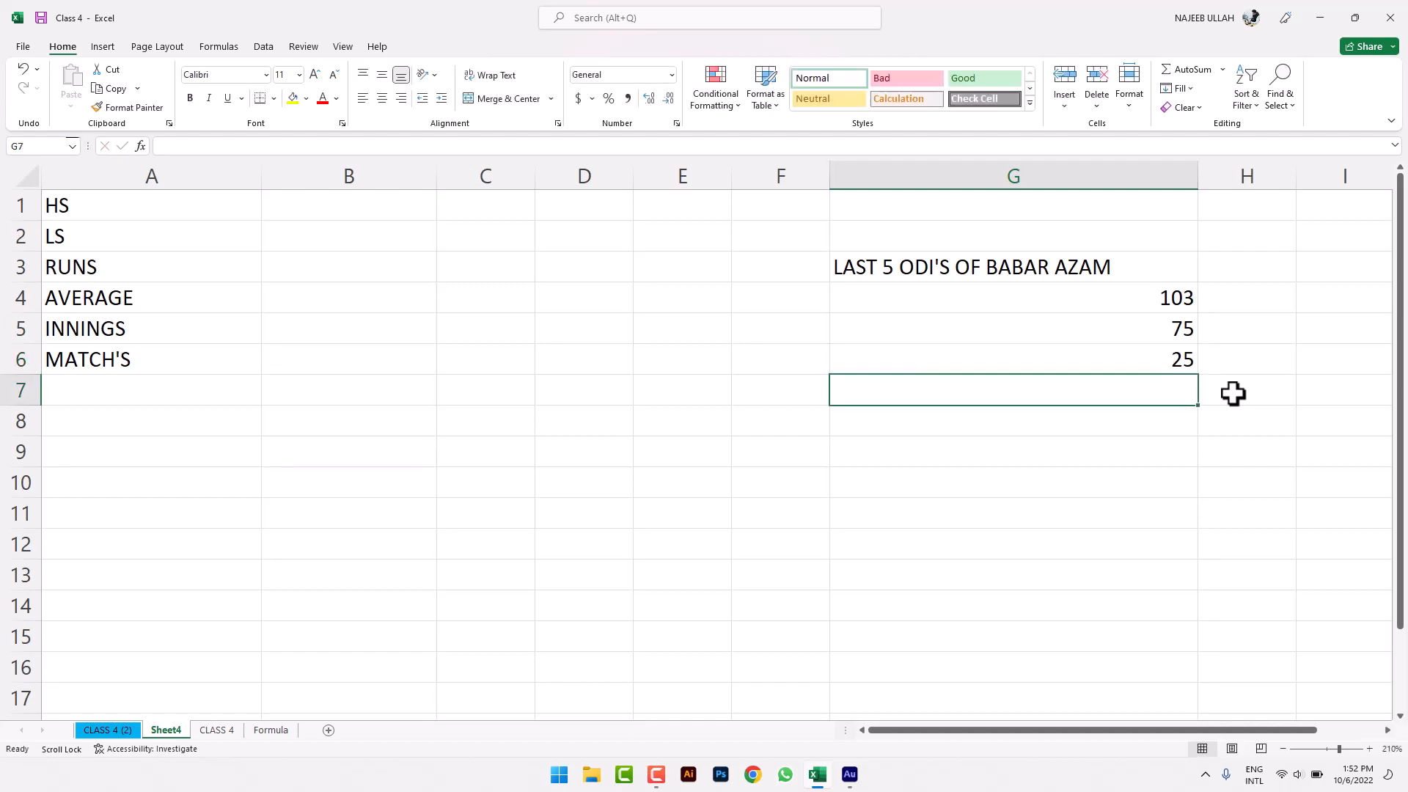
type("44")
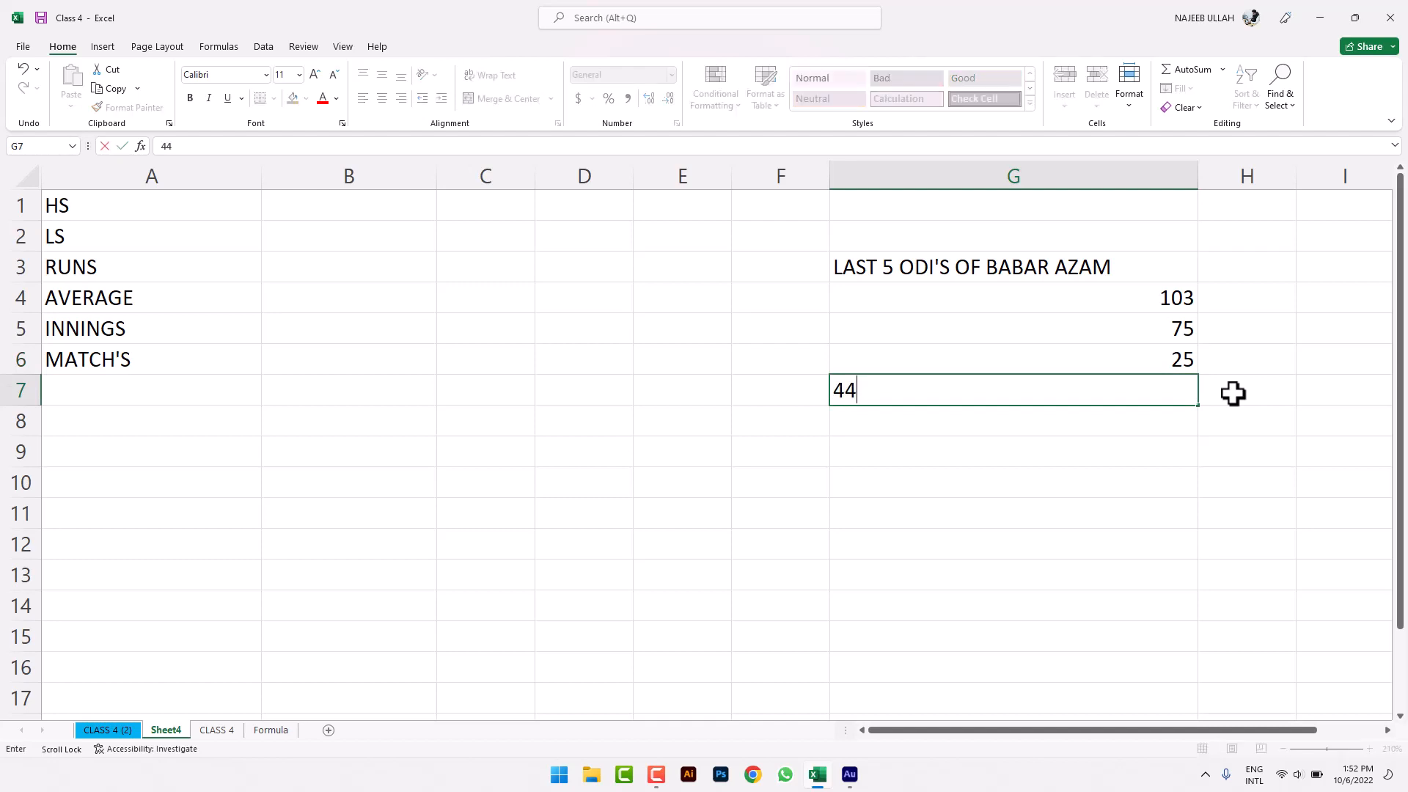
key("Return")
type("1")
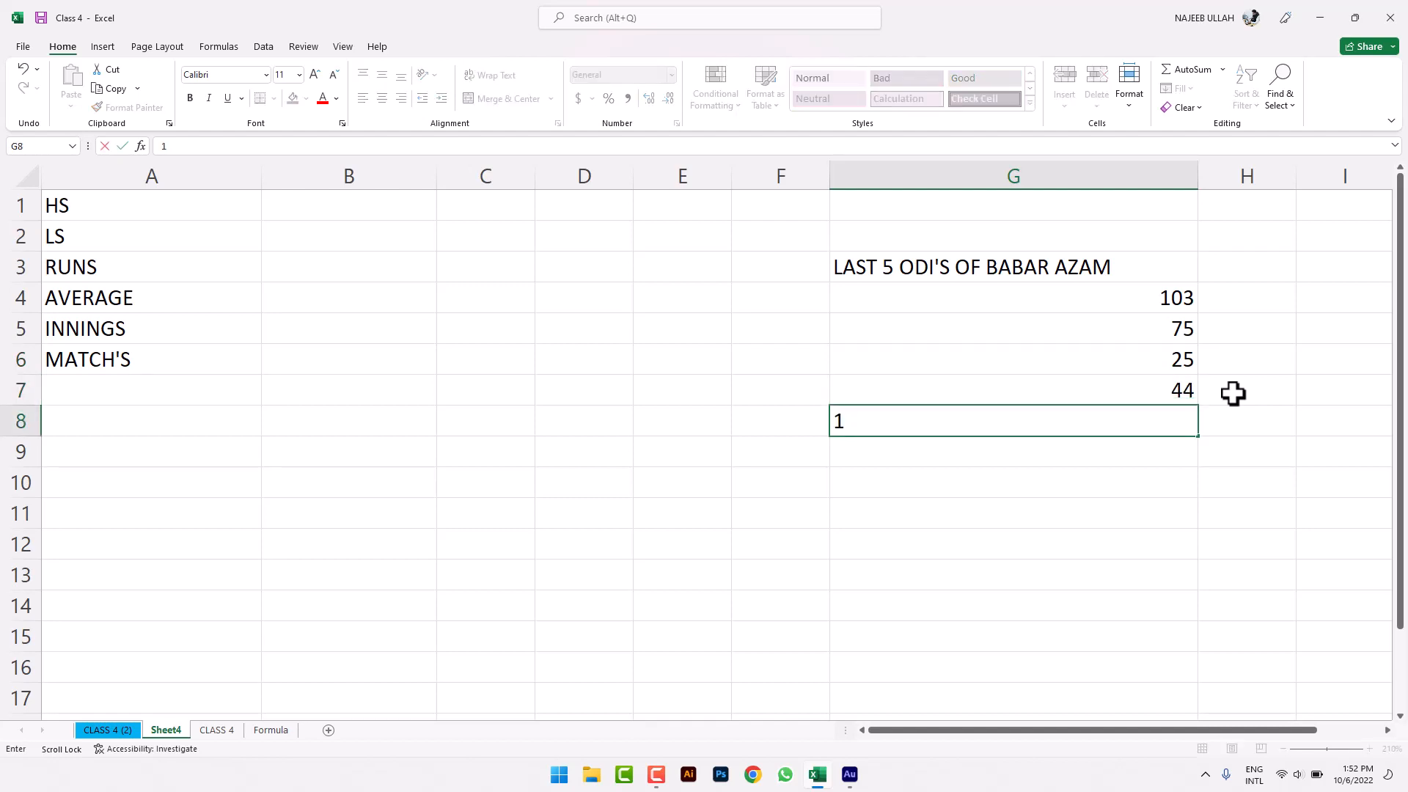
type("40")
key("Return")
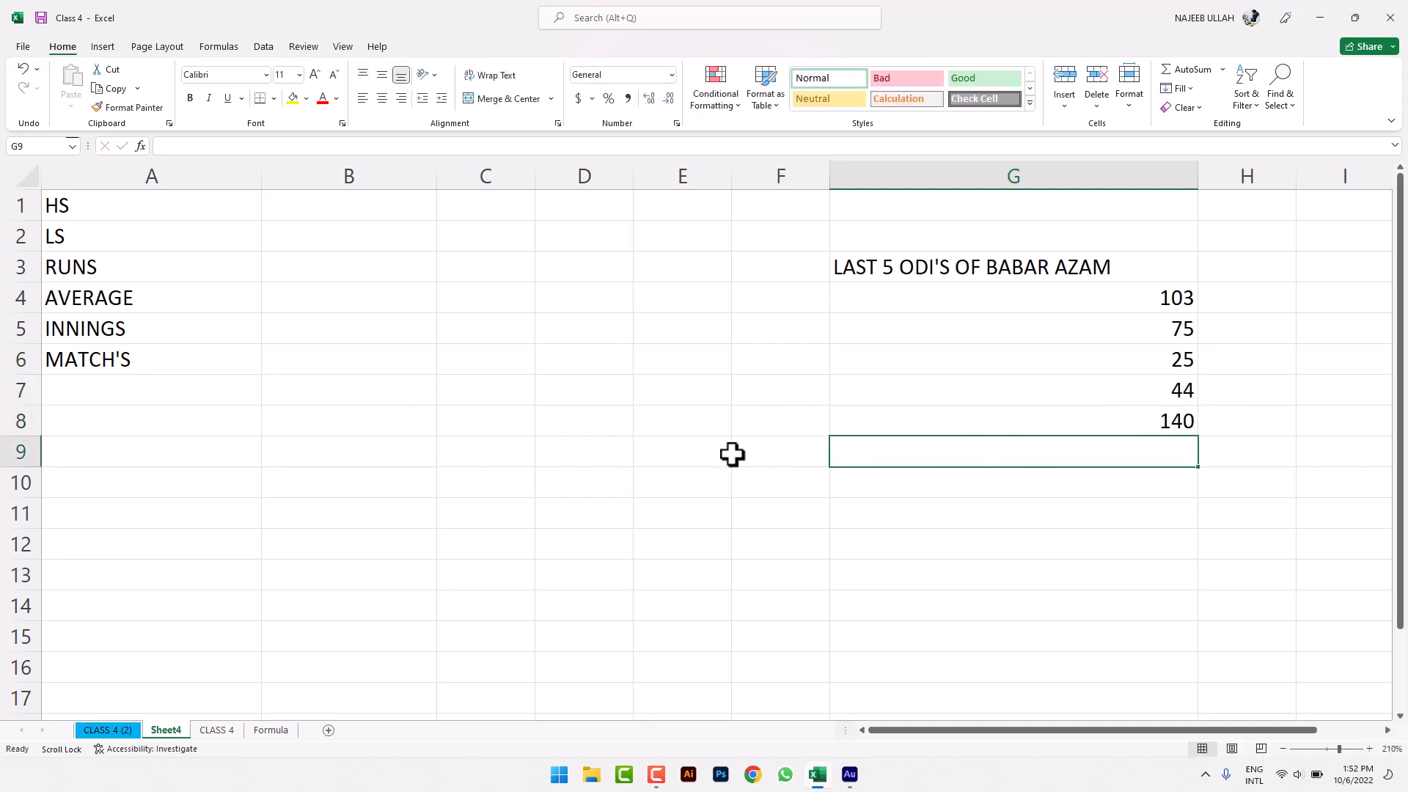
left_click(733, 455)
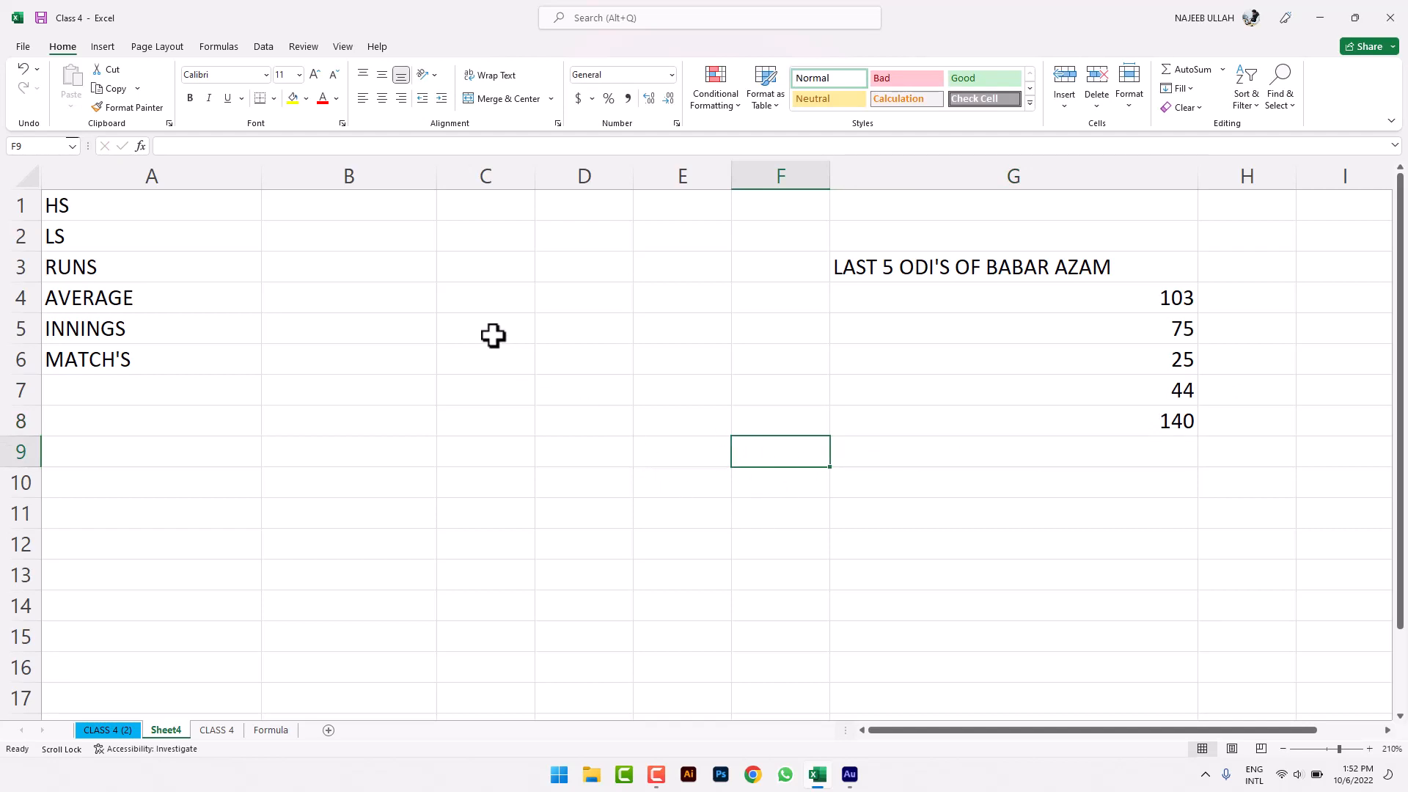
left_click(325, 208)
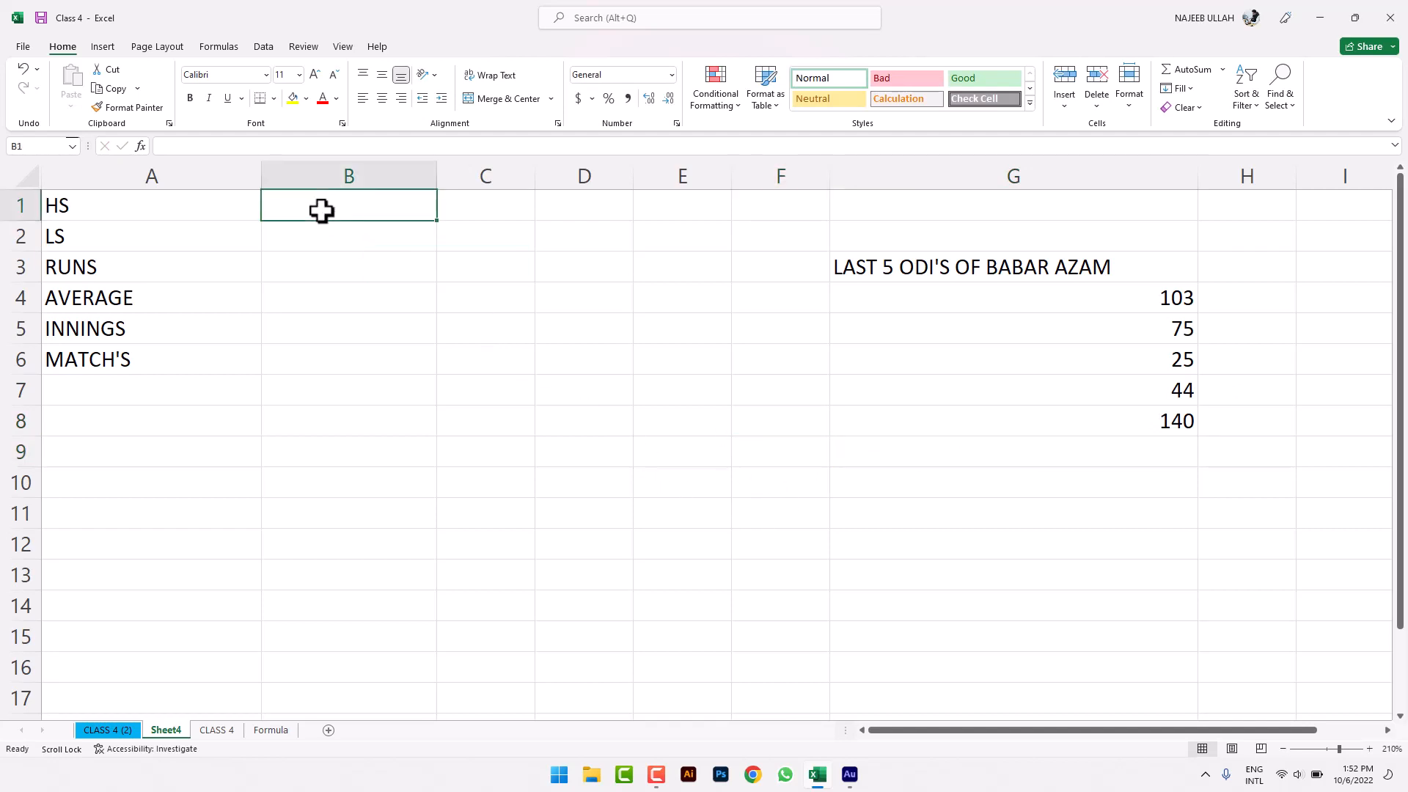
- Put =MAX(G4:G8) in B1 beside HS, showing 140
left_click(1223, 70)
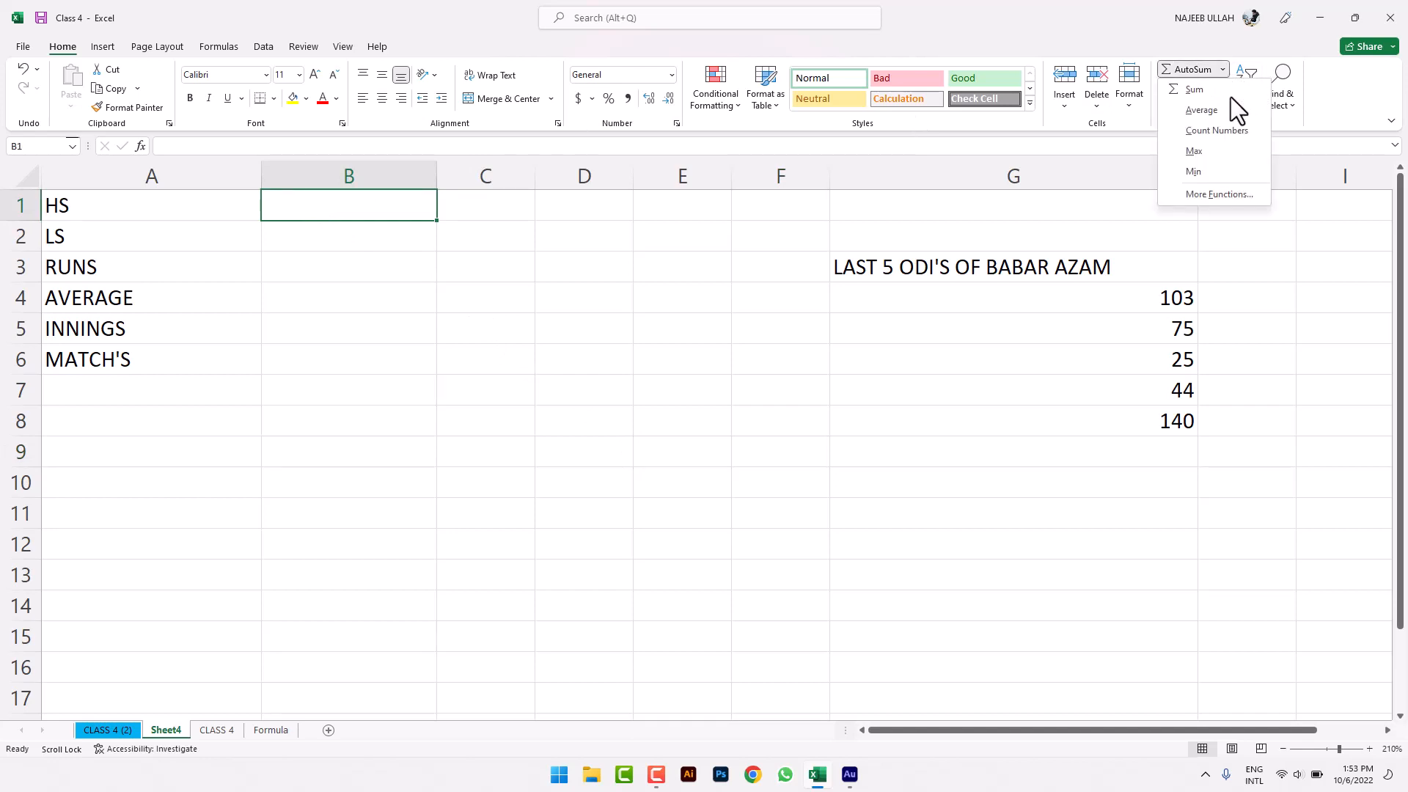
left_click(1199, 154)
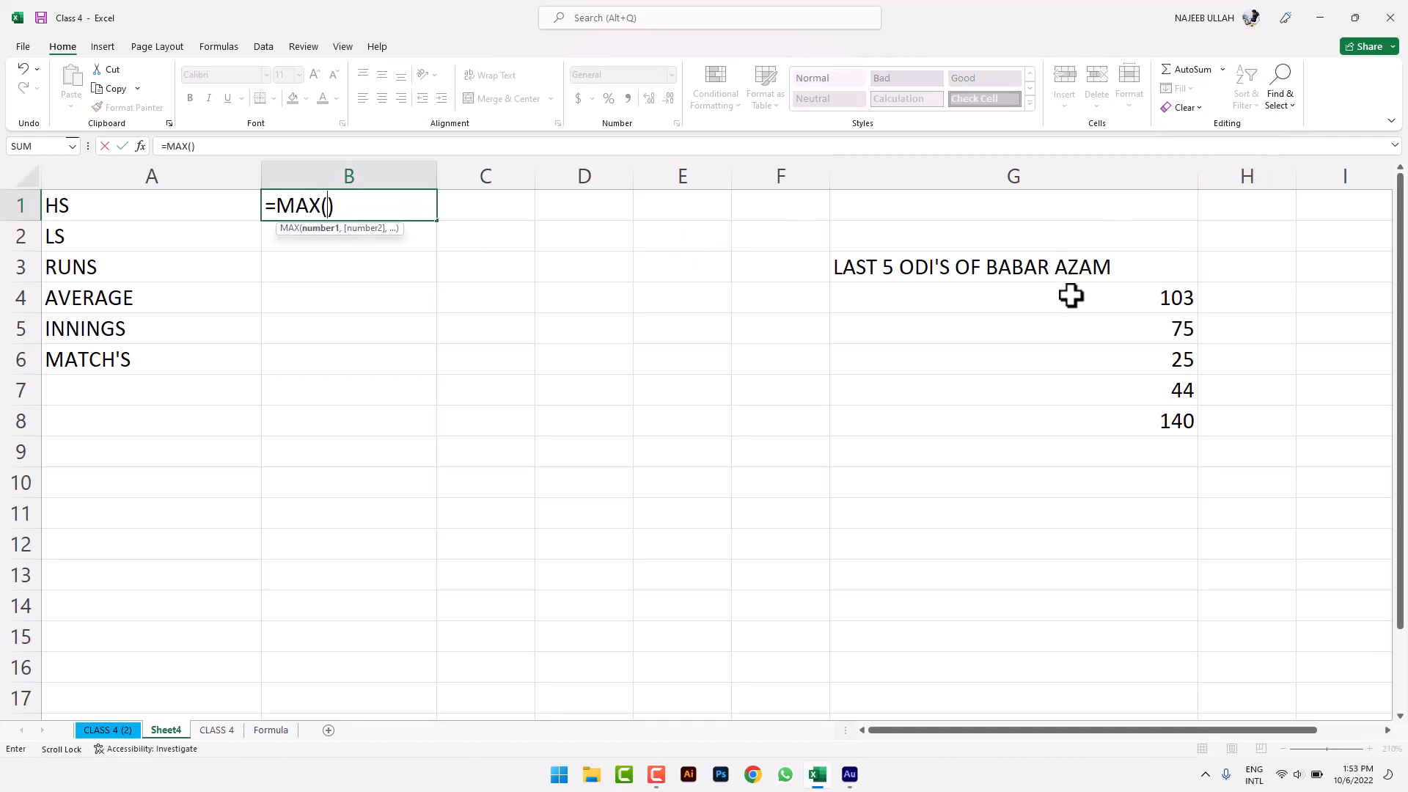
left_click_drag(1093, 305, 1081, 437)
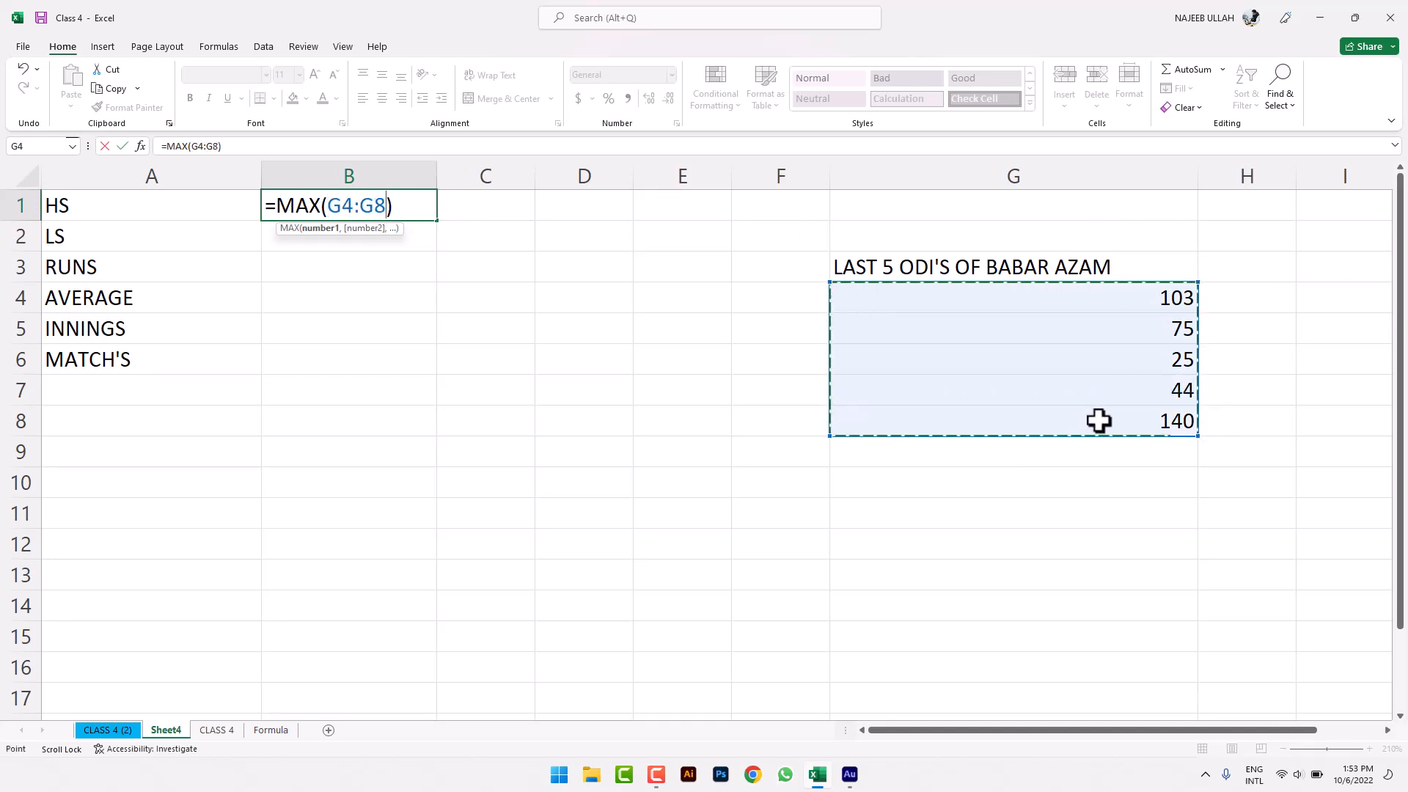
key("Return")
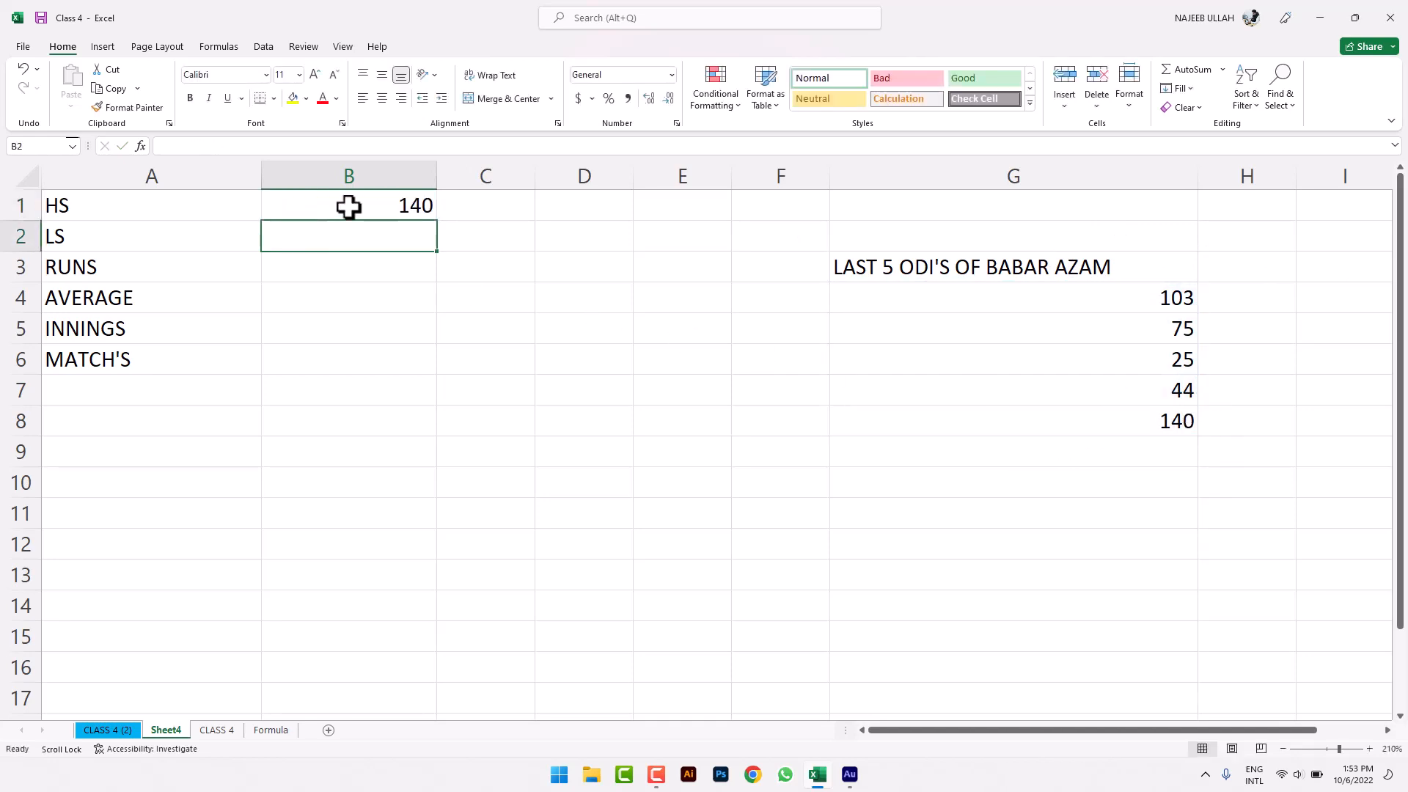
left_click(365, 207)
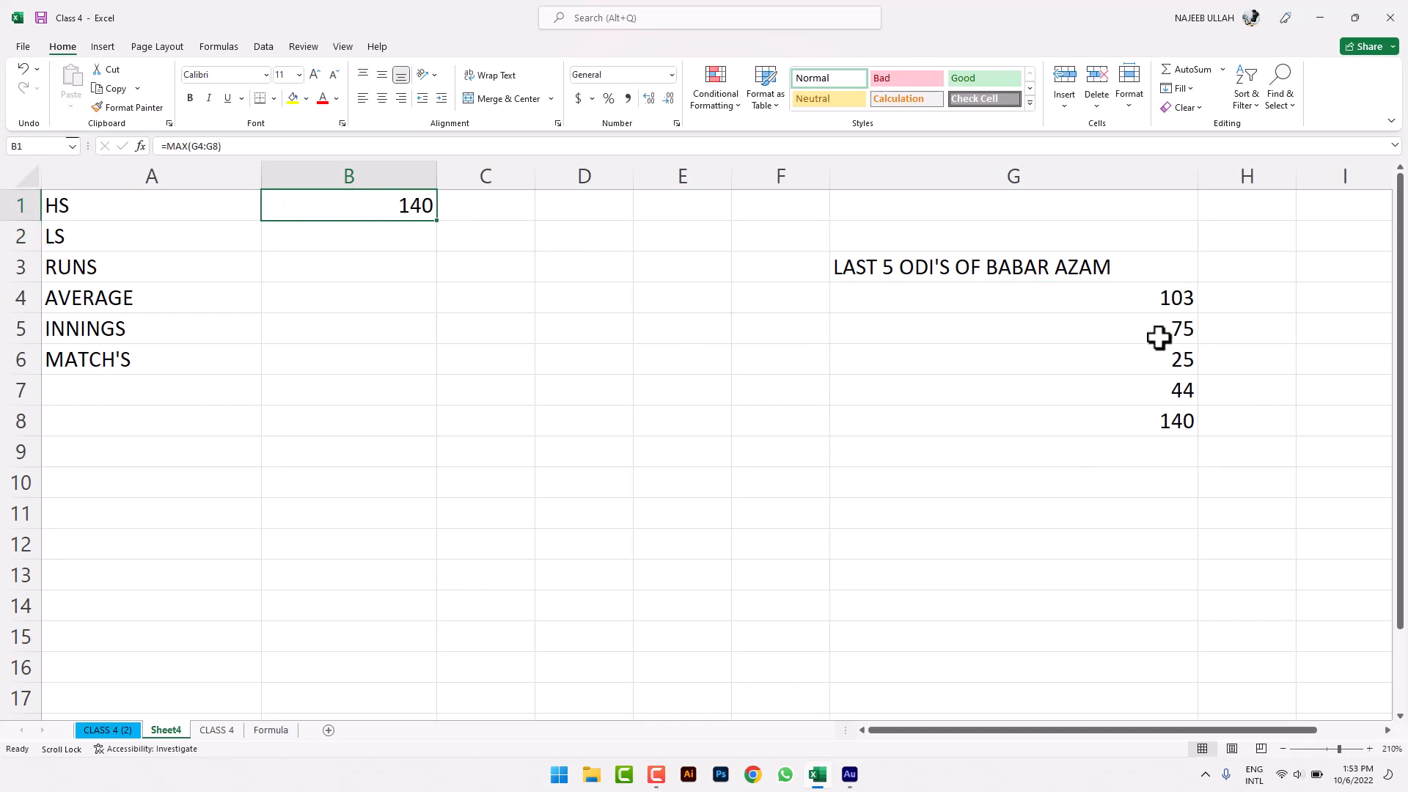
- Put =MIN(G4:G8) in B2 beside LS, showing 25
left_click(422, 233)
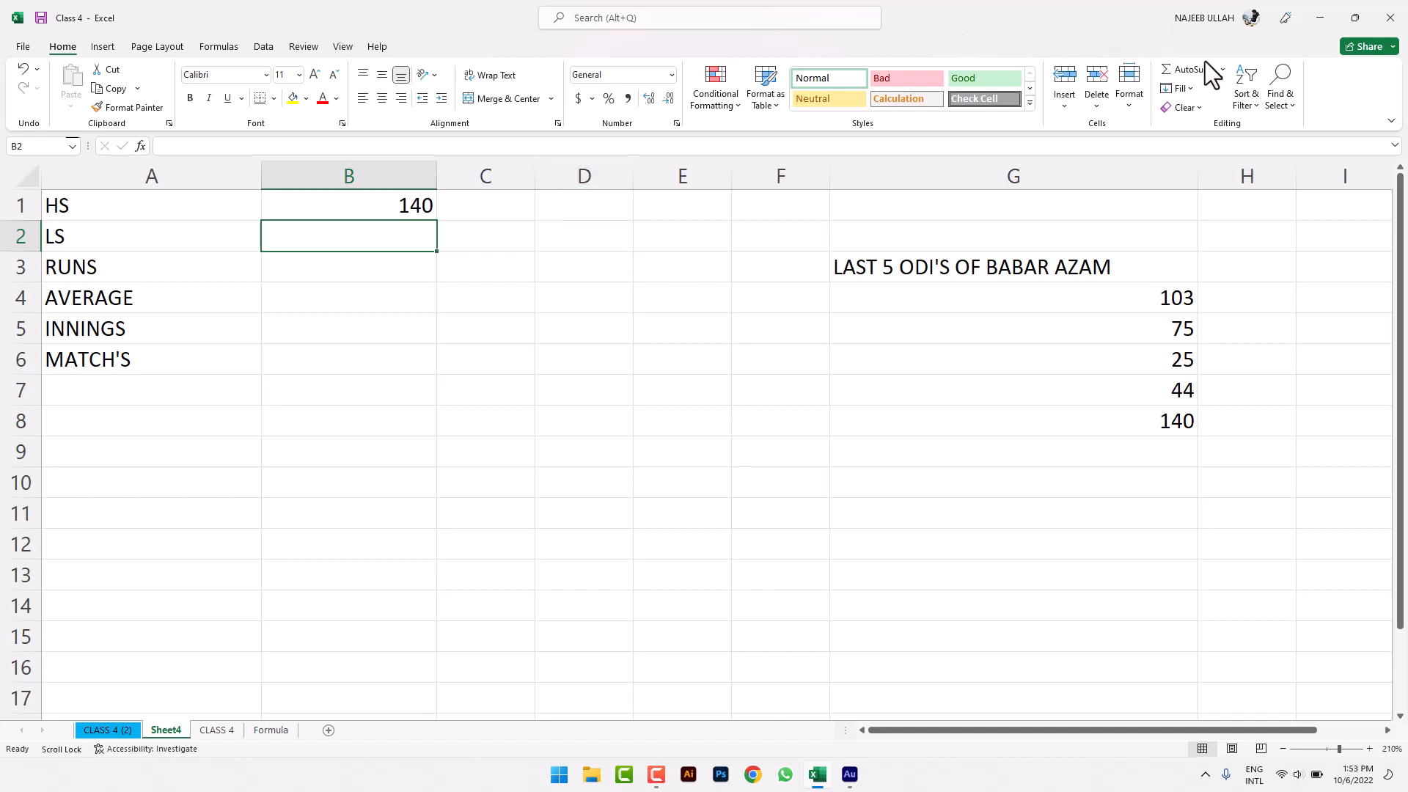
left_click(1223, 69)
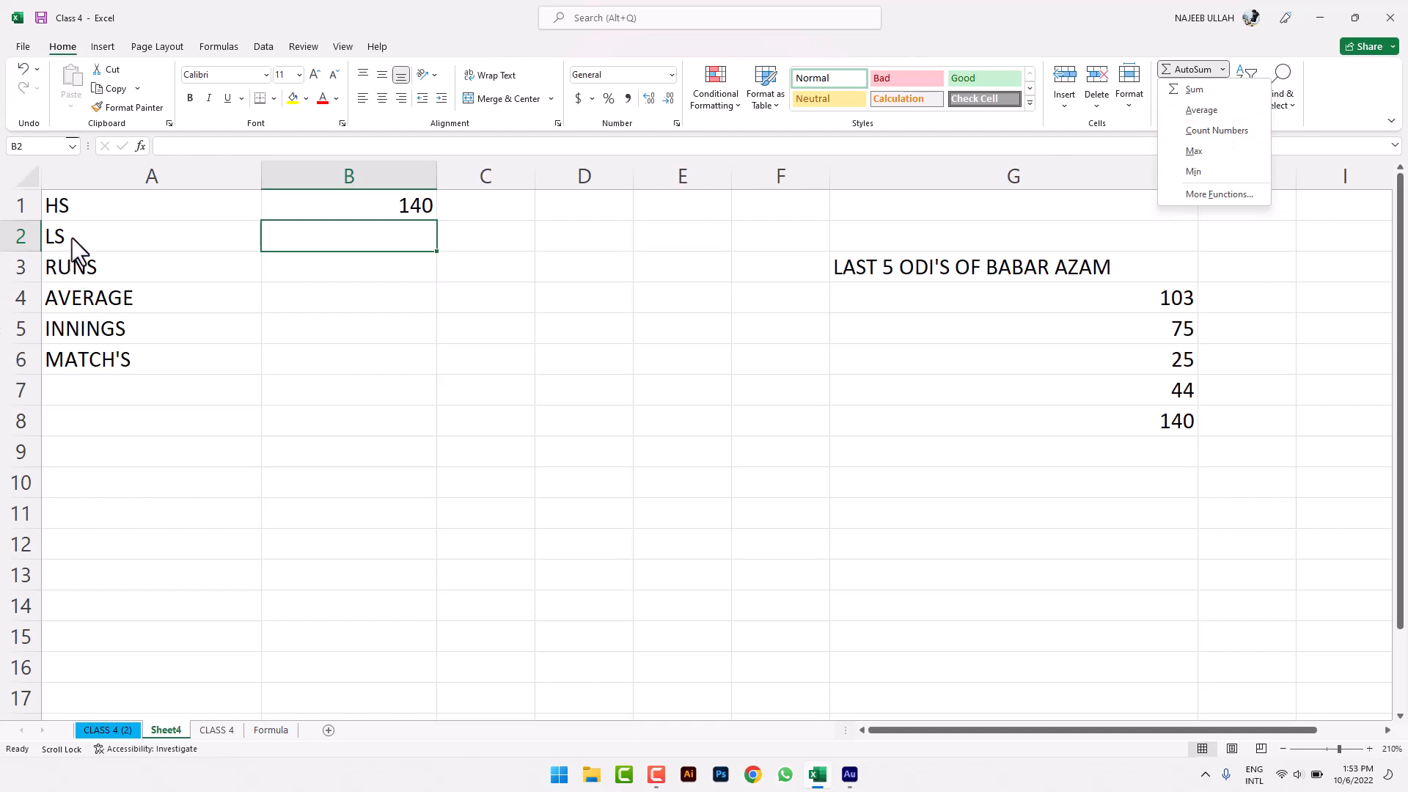
left_click(1207, 175)
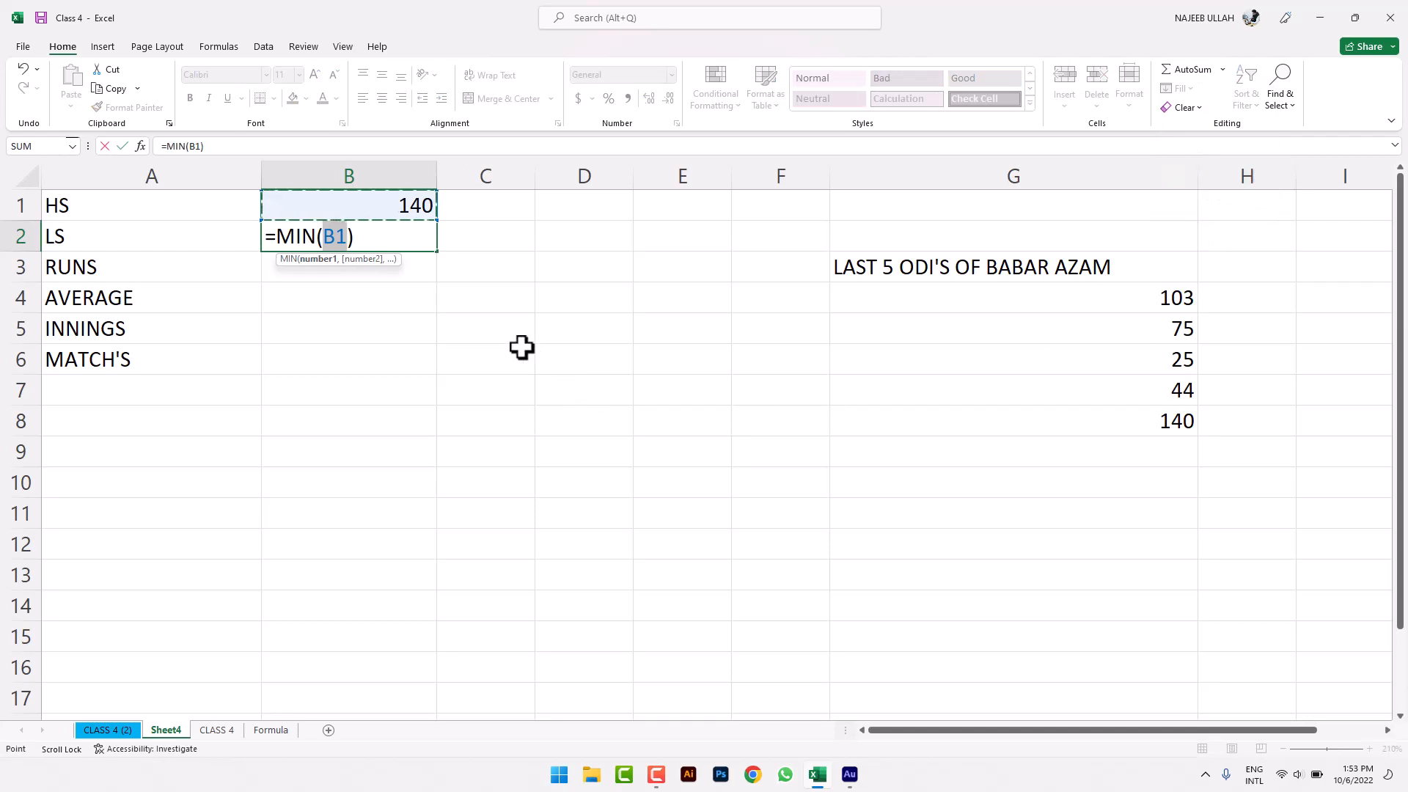
left_click_drag(1151, 301, 1151, 411)
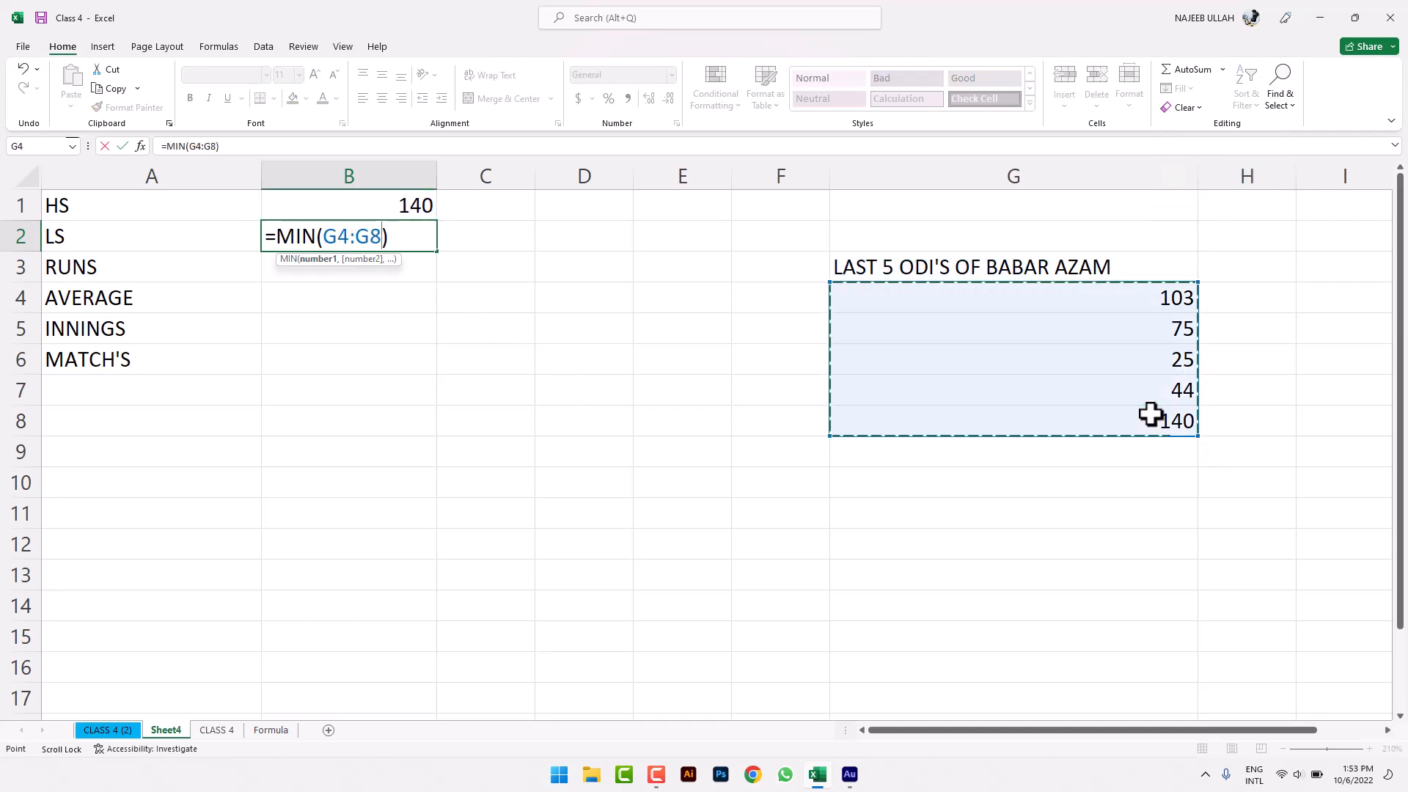
key("Return")
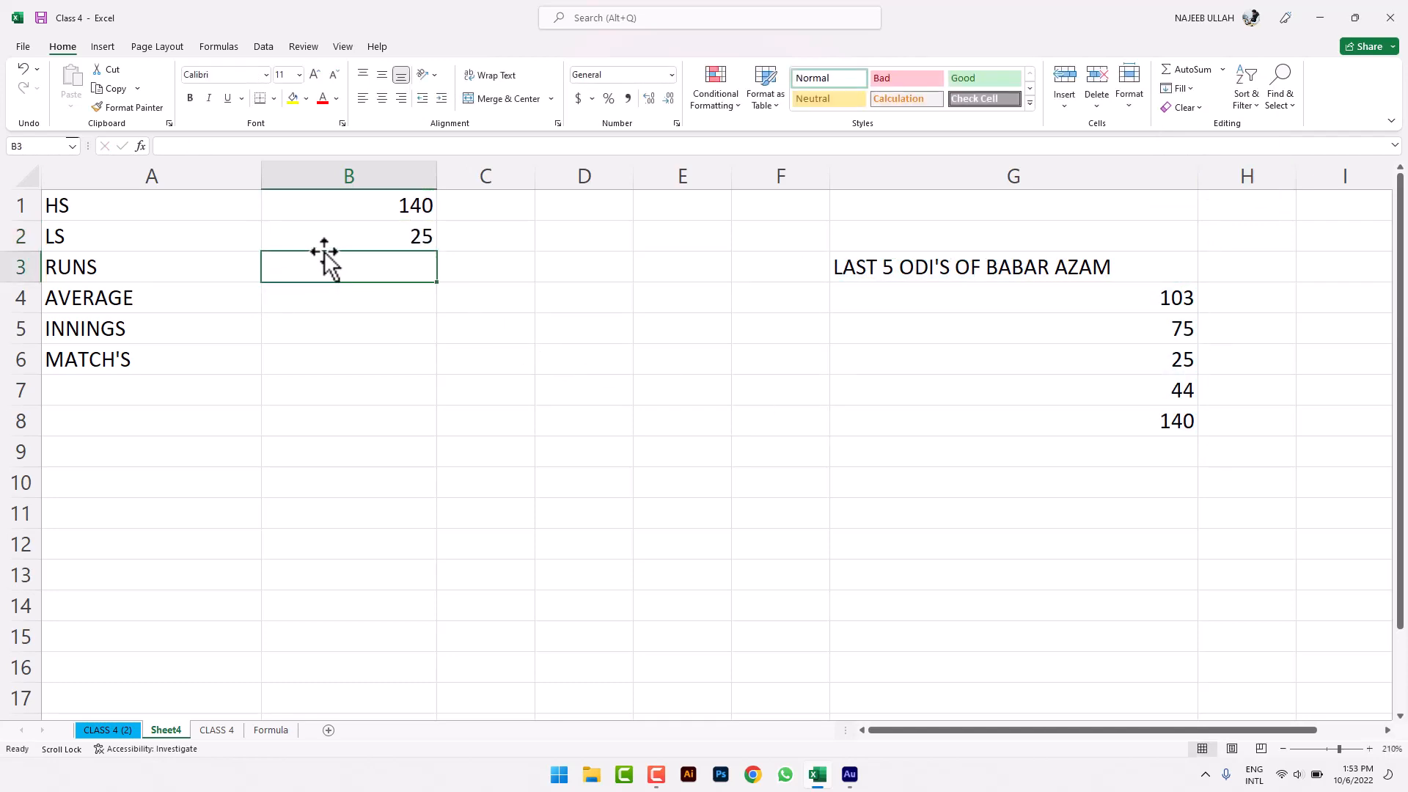
- Put =SUM(G4:G8) in B3 beside RUNS, showing 387
left_click(1224, 68)
left_click(1195, 90)
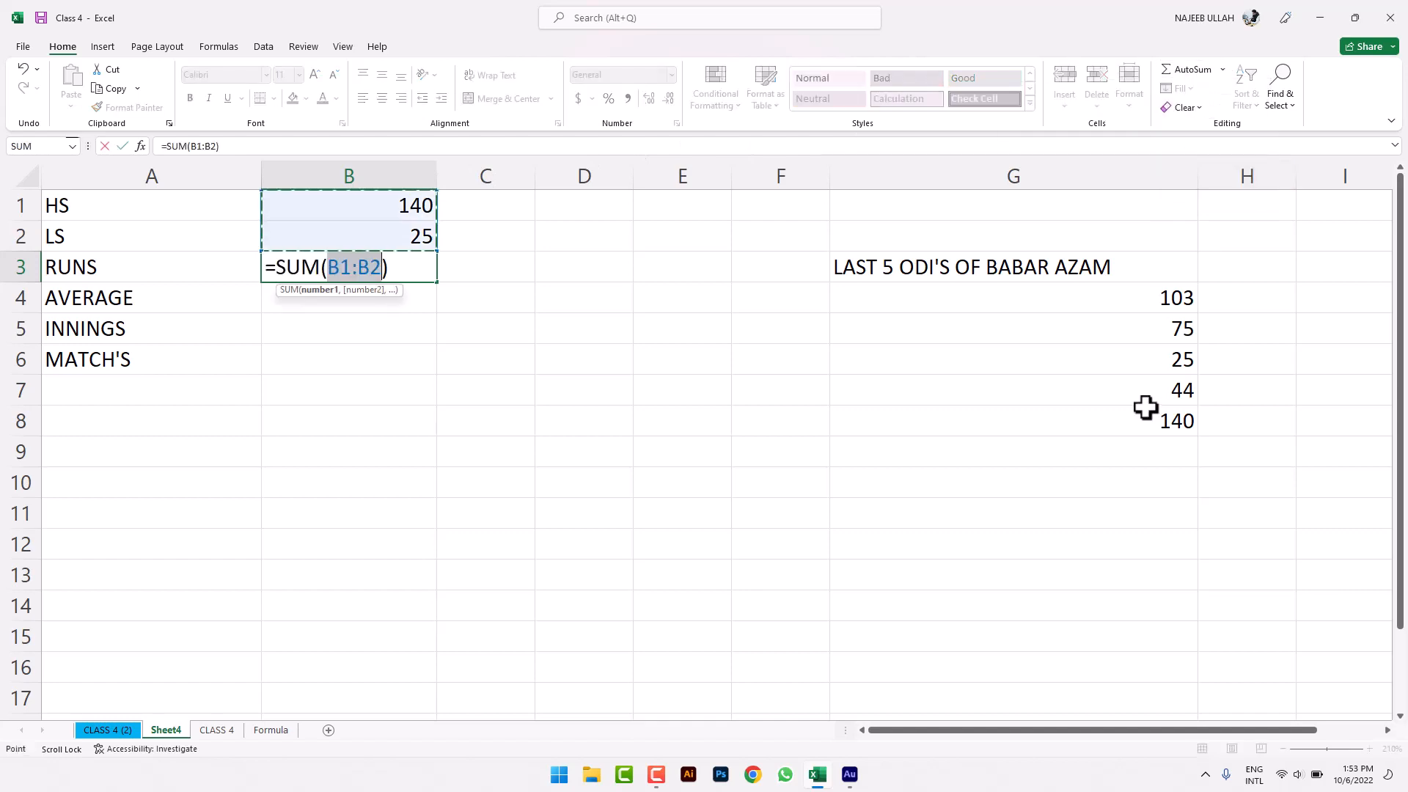
left_click_drag(1147, 305, 1148, 411)
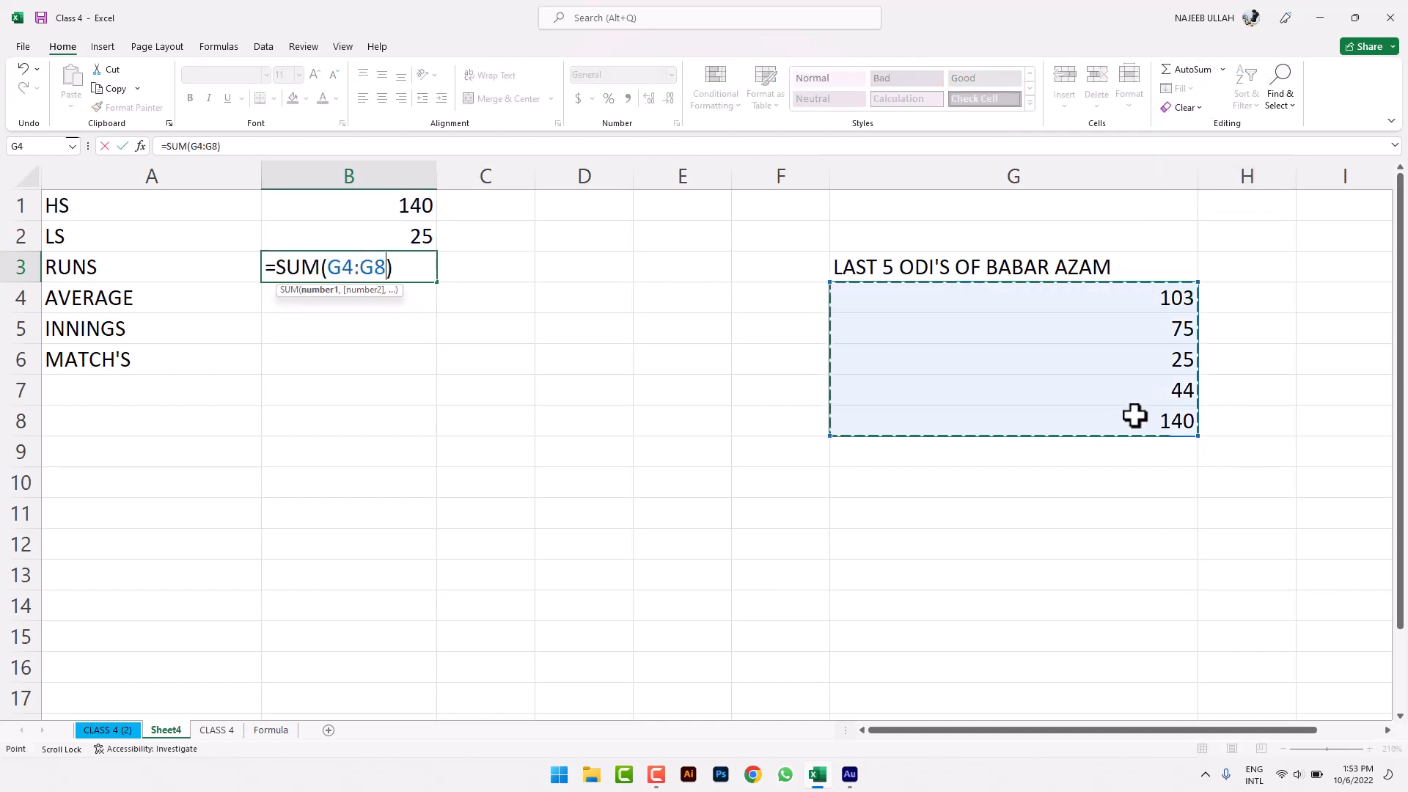
key("Return")
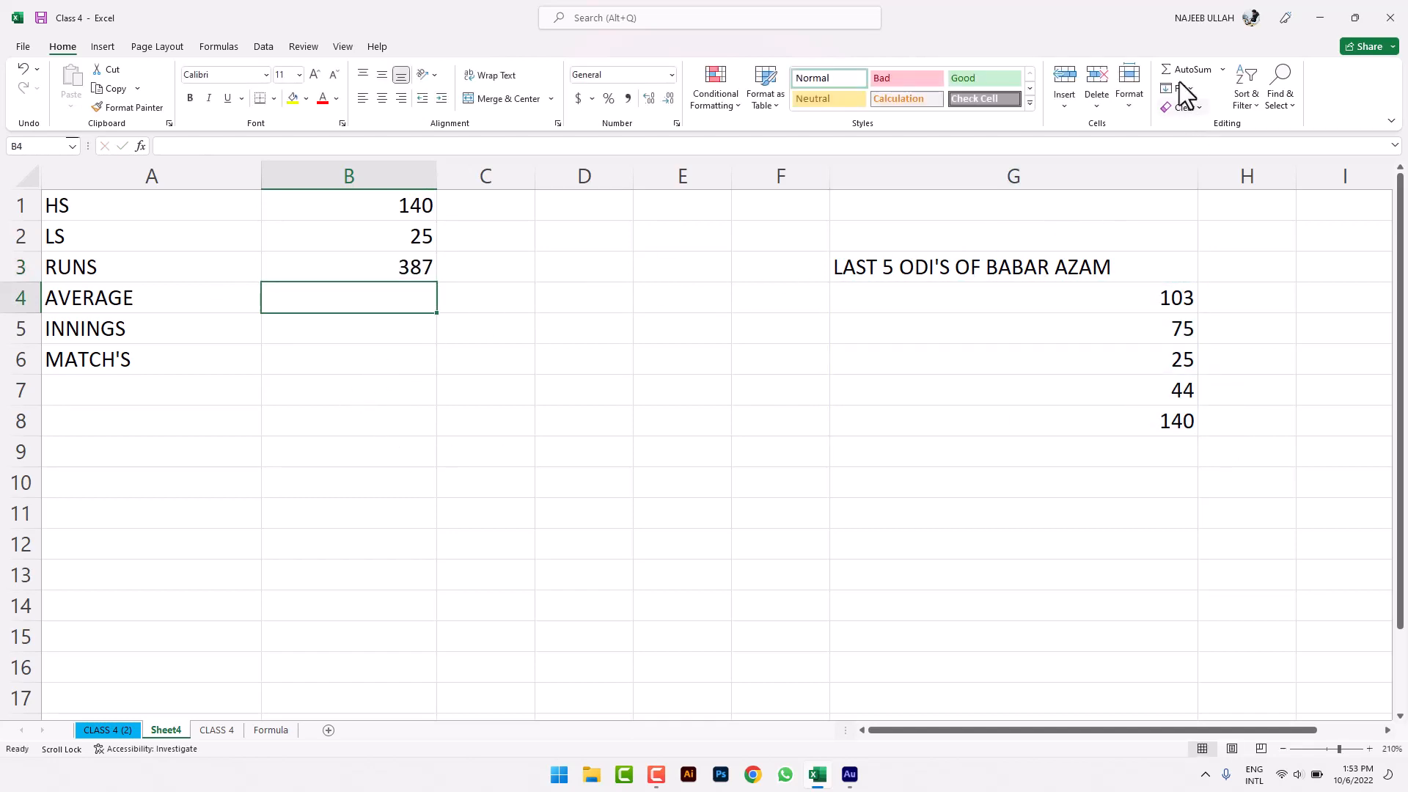
- Put =AVERAGE(G4:G8) in B4 beside AVERAGE, showing 77.4
left_click(1223, 69)
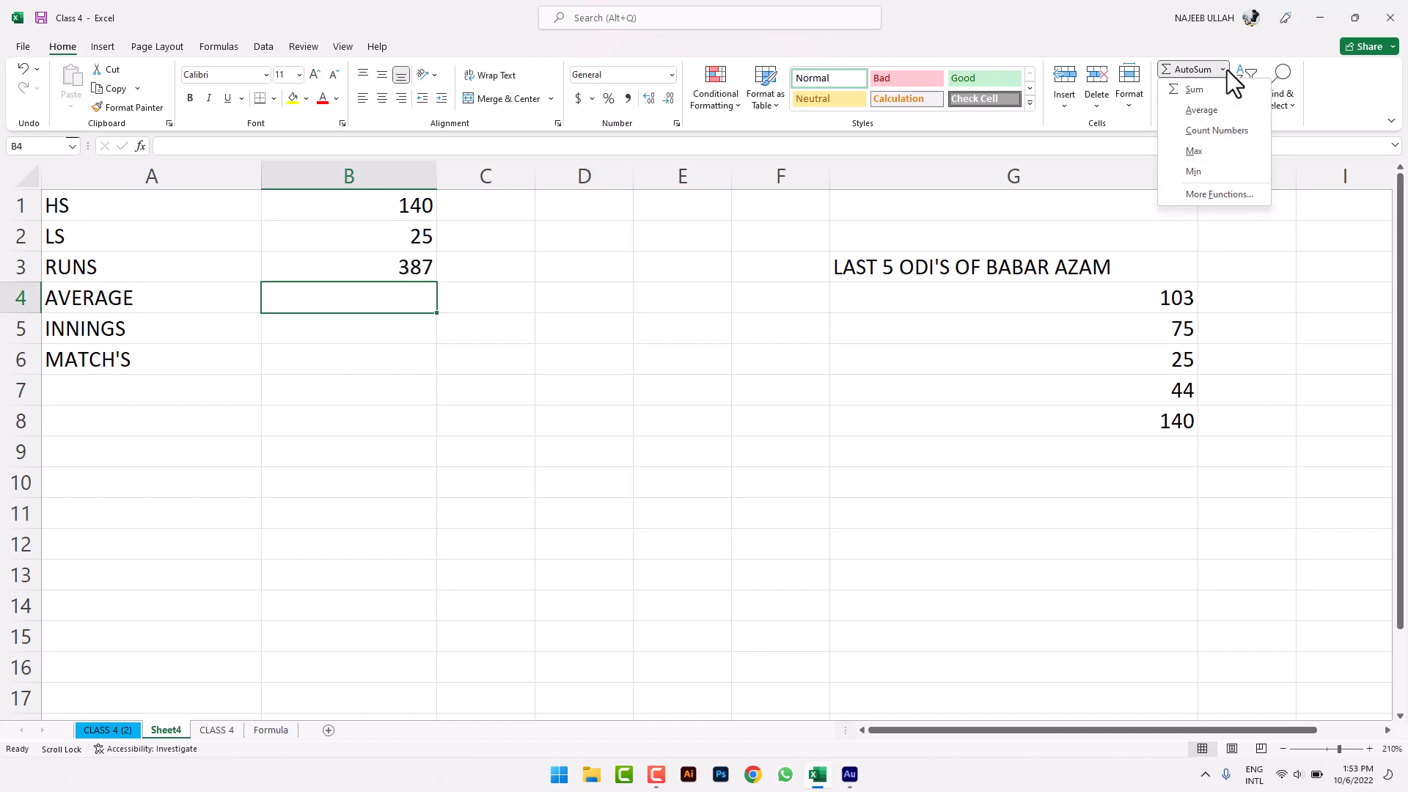
left_click(1221, 114)
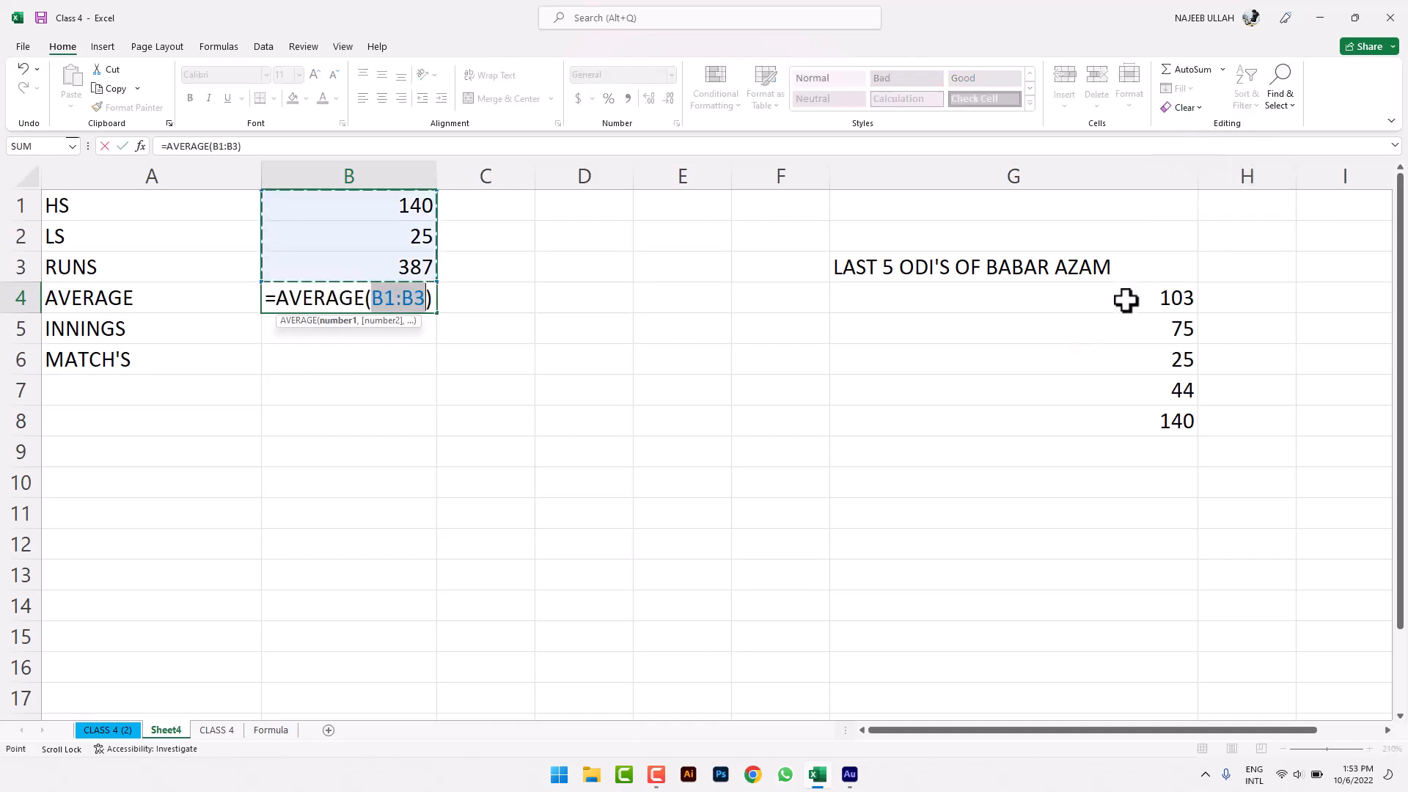
left_click_drag(1125, 302, 1126, 412)
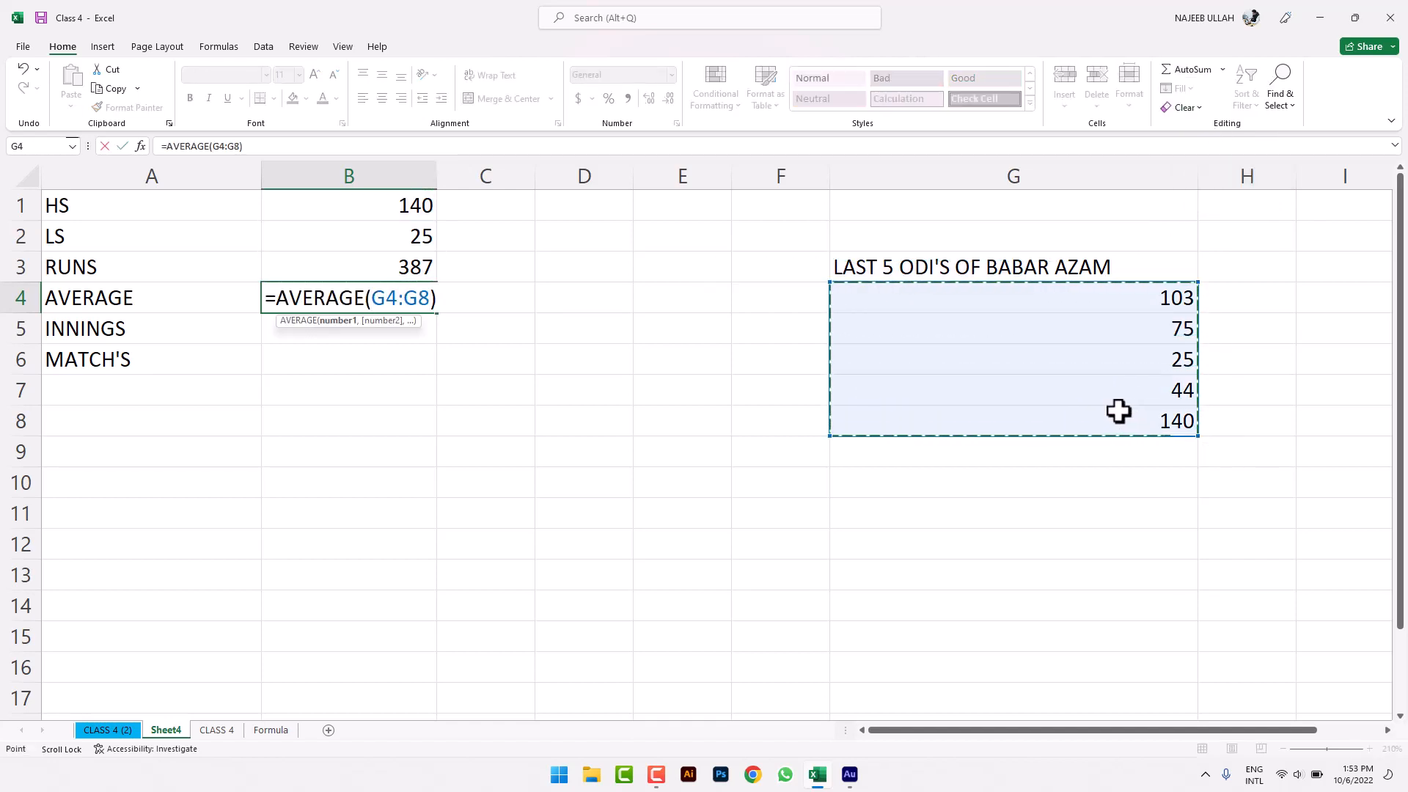
key("Return")
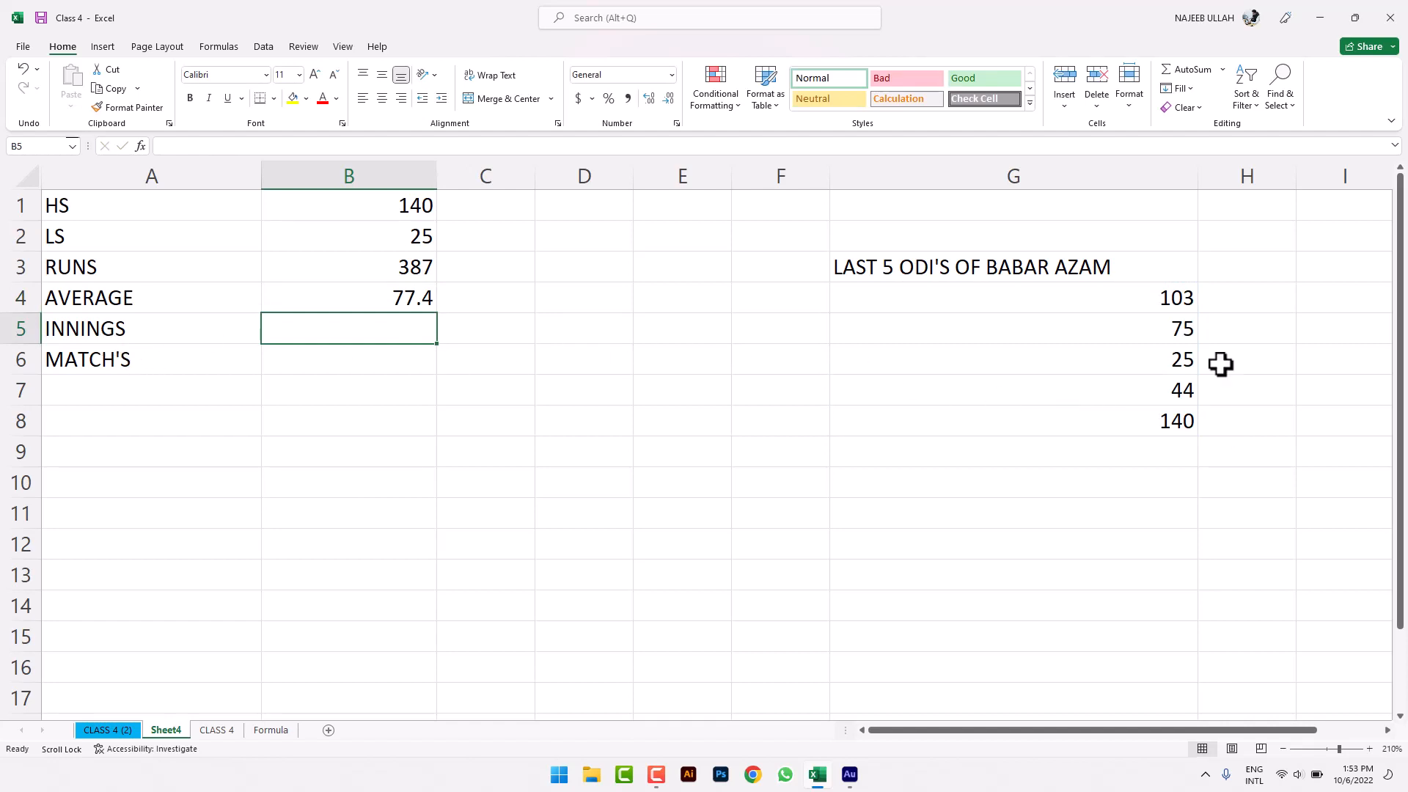
- Put =COUNT(G4:G8) in B5 beside INNINGS, showing 5
left_click(1225, 71)
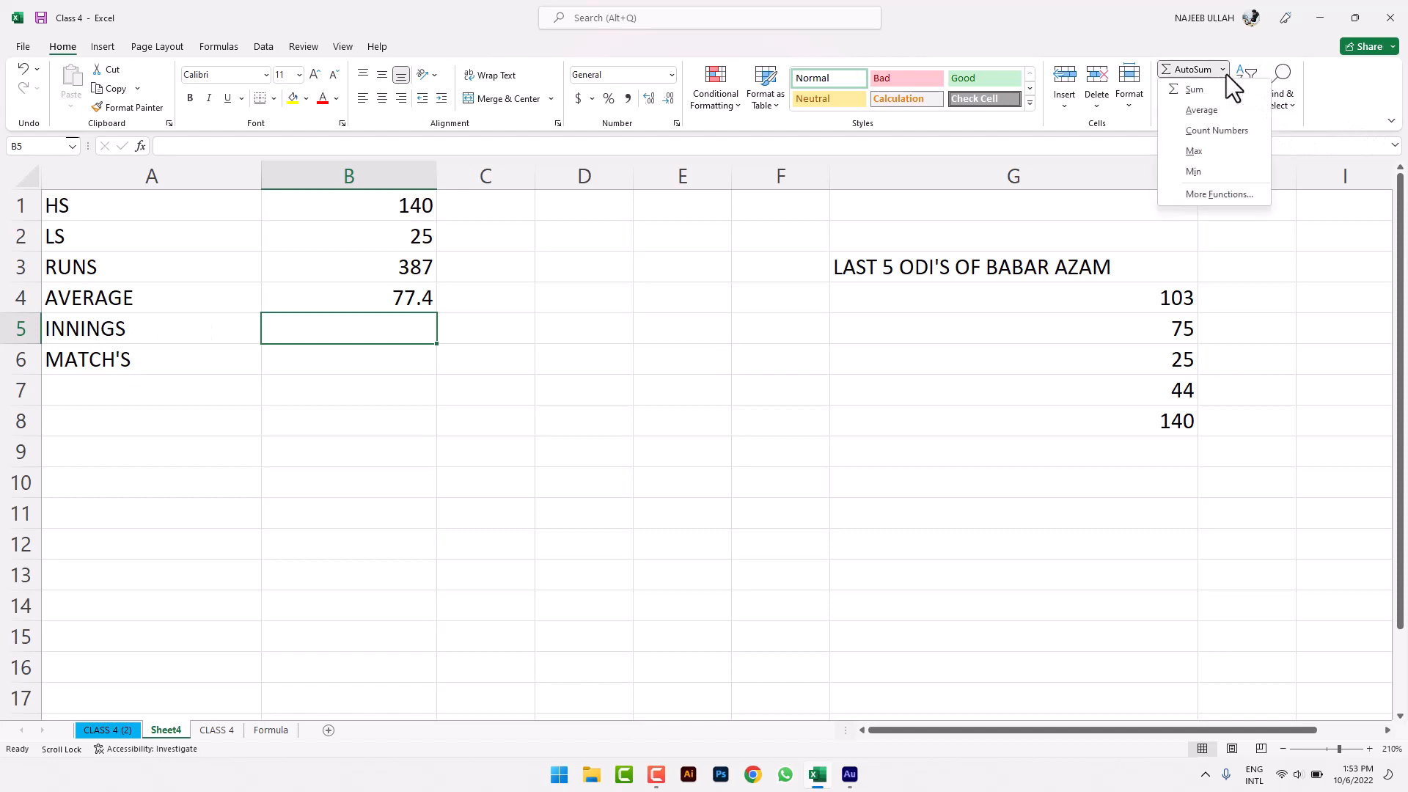
left_click(1229, 130)
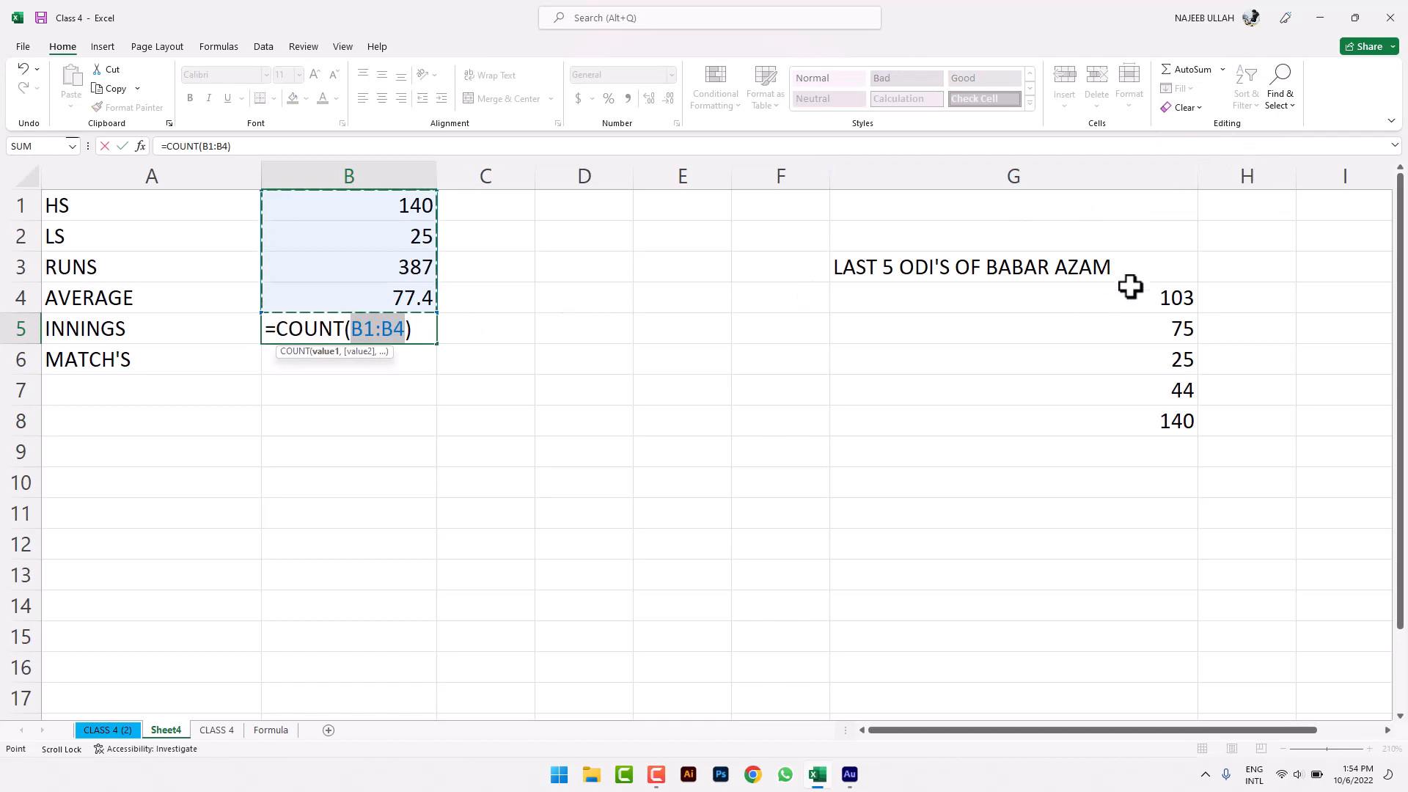
left_click_drag(1141, 296, 1141, 421)
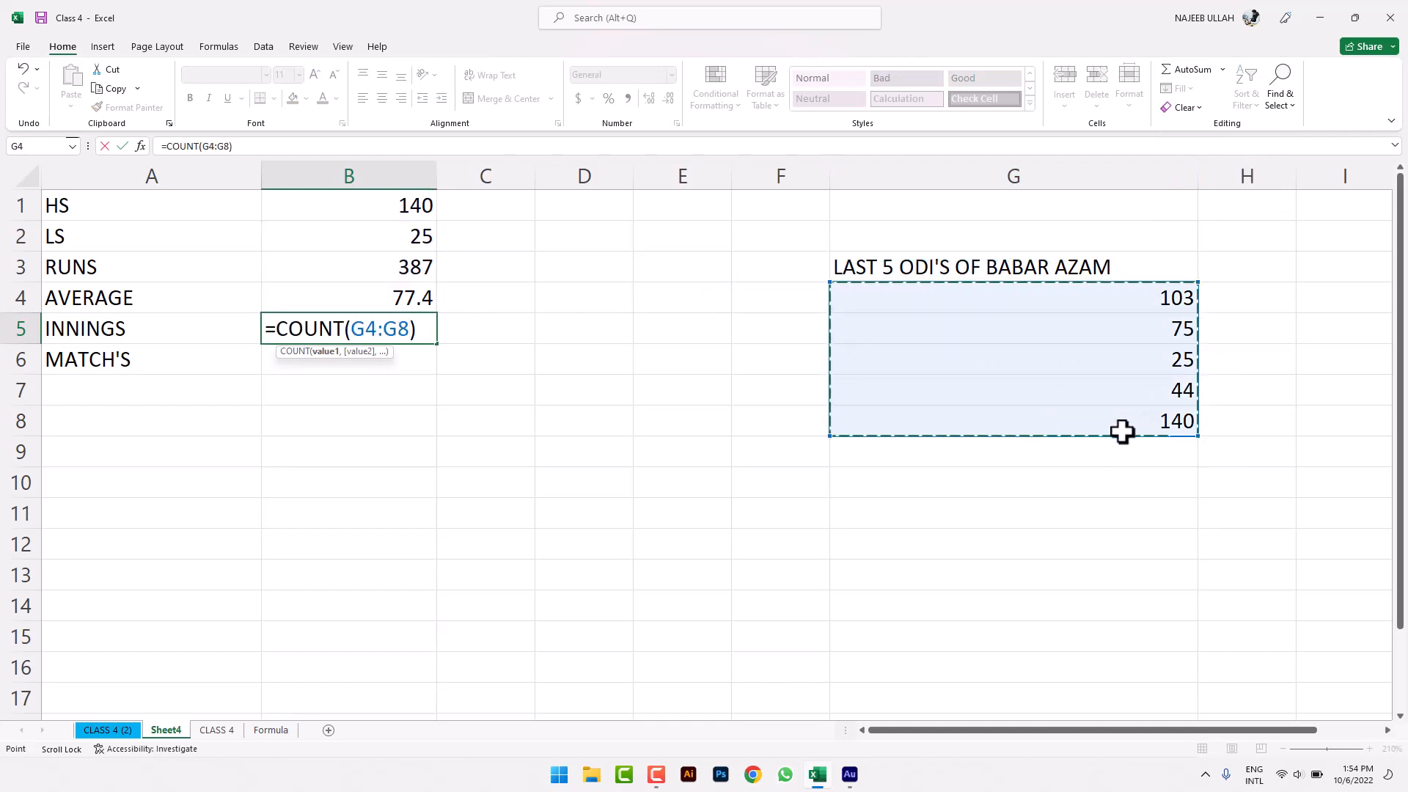
key("Return")
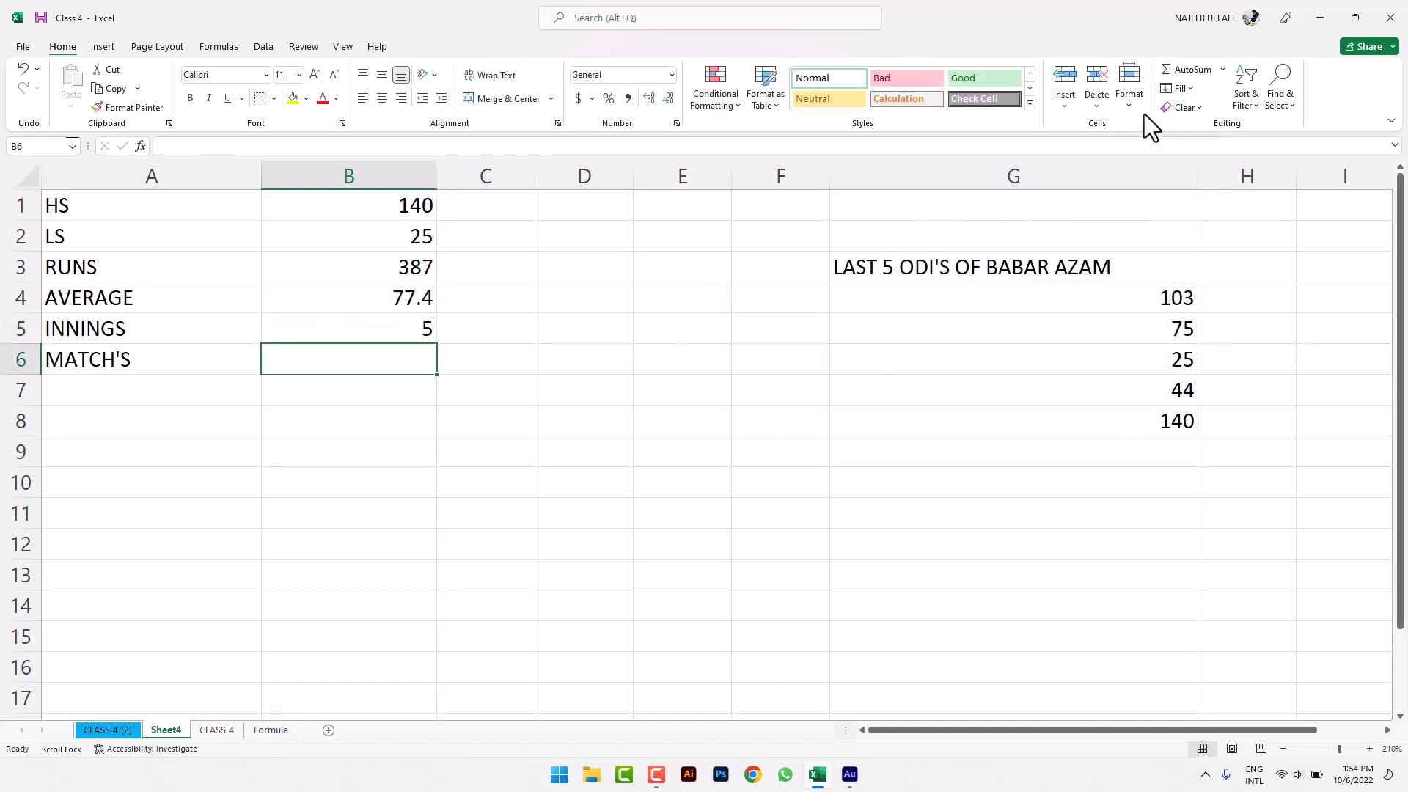
- Put =COUNT(G4:G8) in B6 beside MATCH'S, showing 5, and zoom in on the results
left_click(1223, 69)
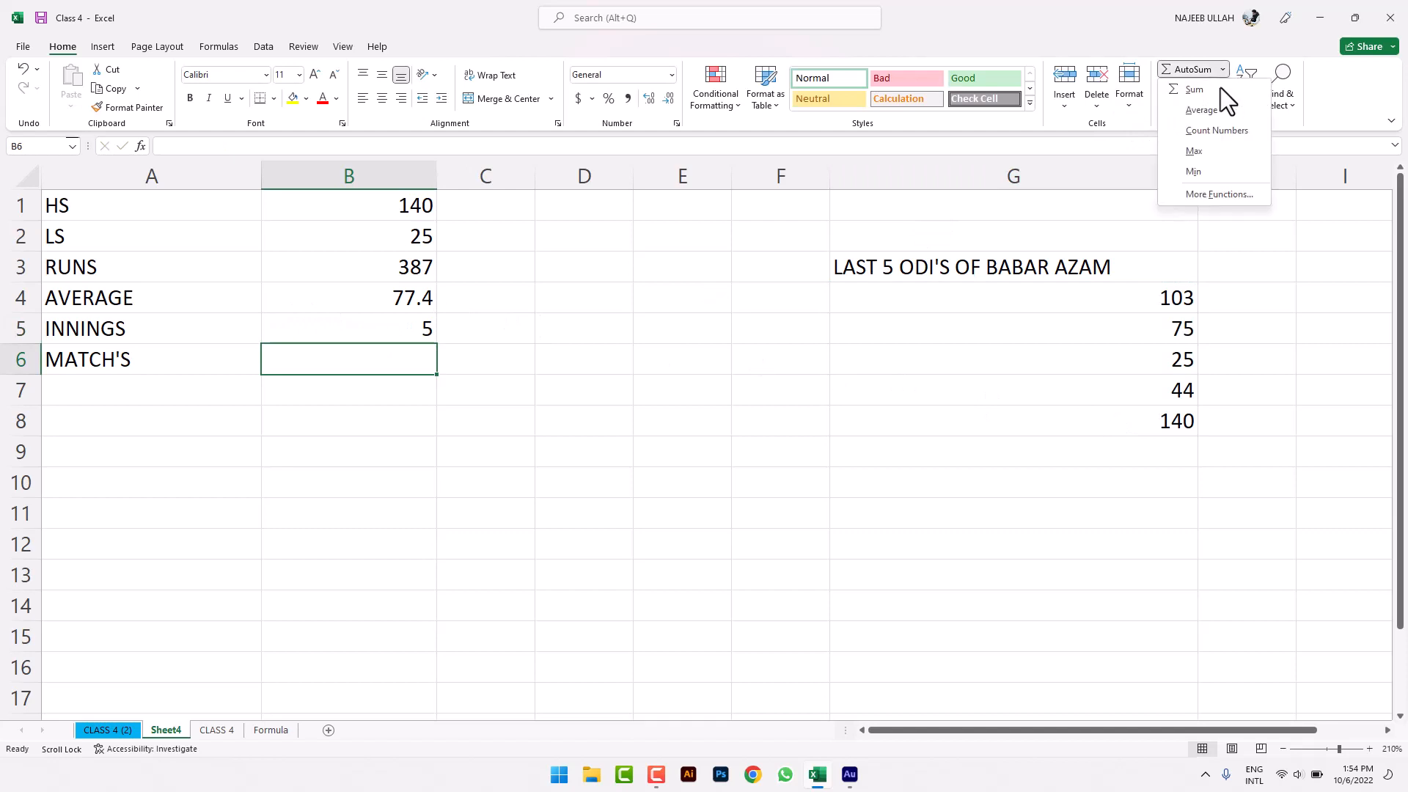
left_click(1218, 131)
left_click_drag(1141, 297, 1120, 406)
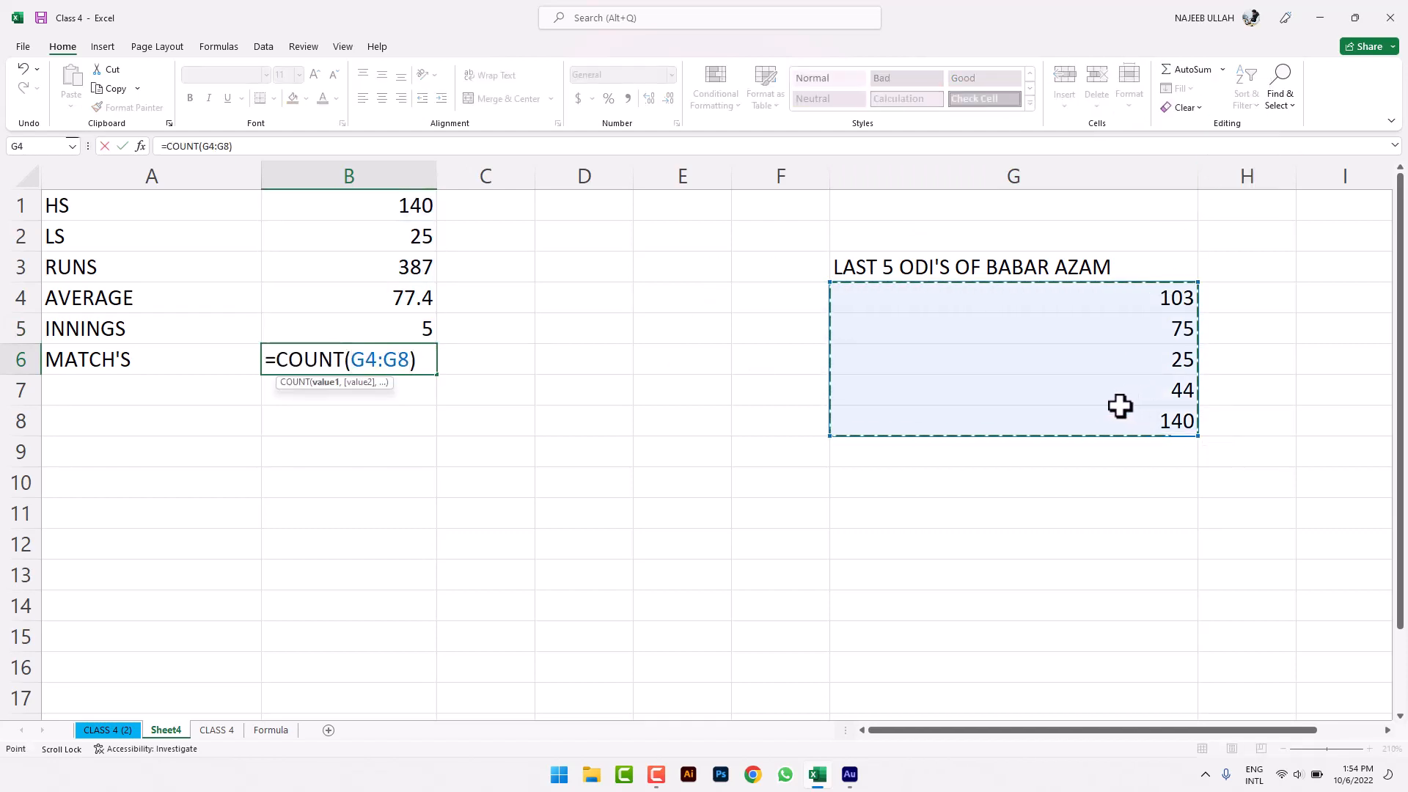
key("Return")
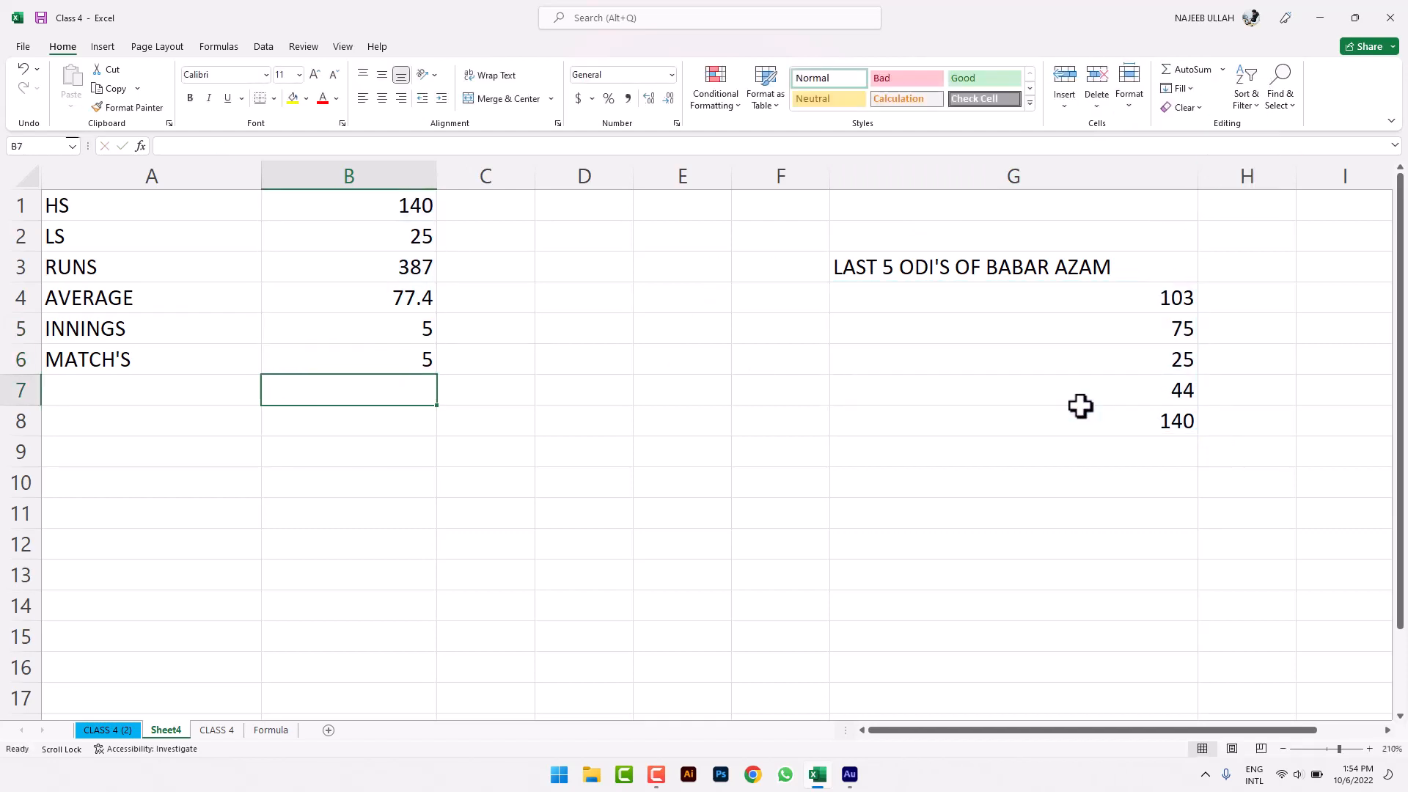
left_click(1369, 749)
left_click(1369, 748)
left_click(1369, 749)
left_click(1369, 749)
left_click(1368, 749)
left_click(1368, 749)
left_click(1368, 749)
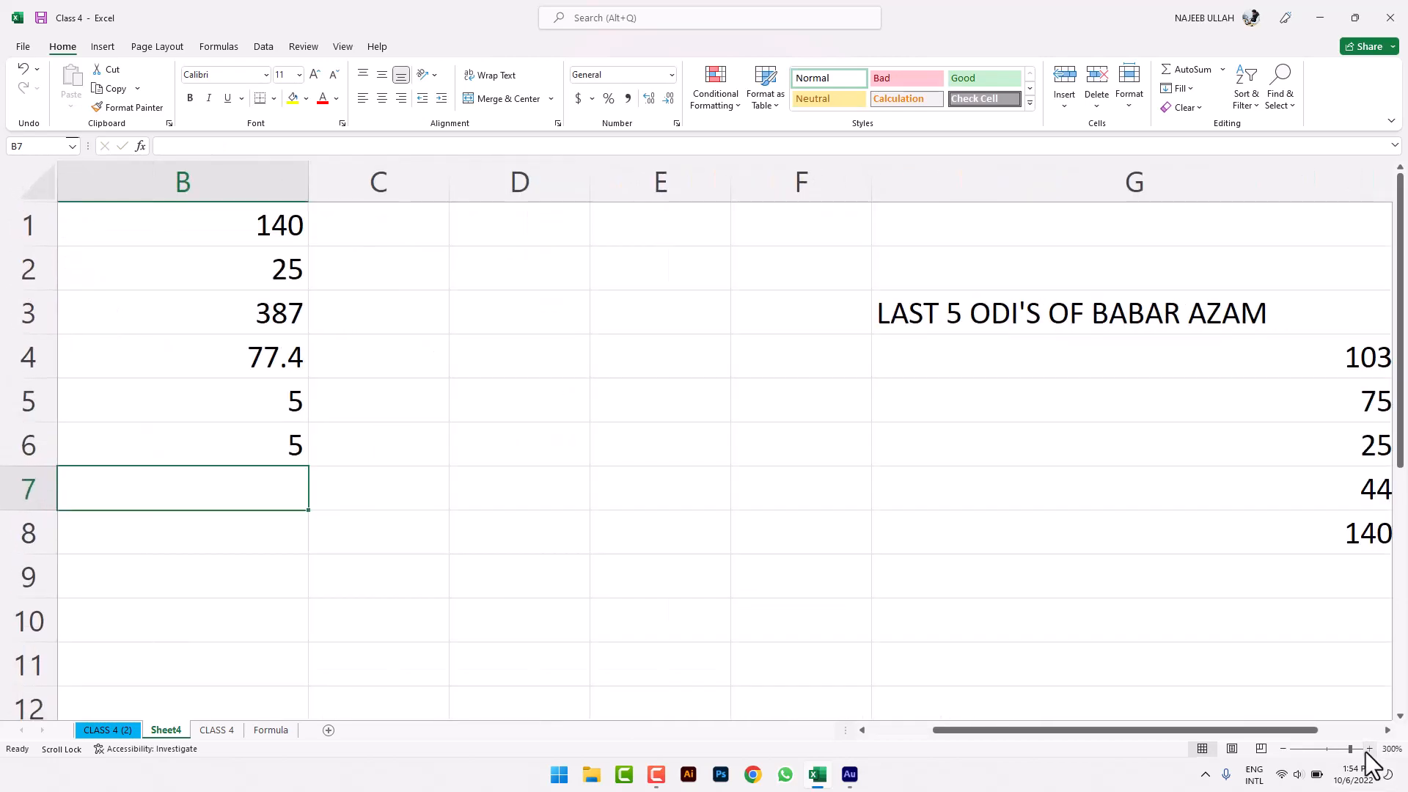
left_click_drag(1169, 731, 1062, 731)
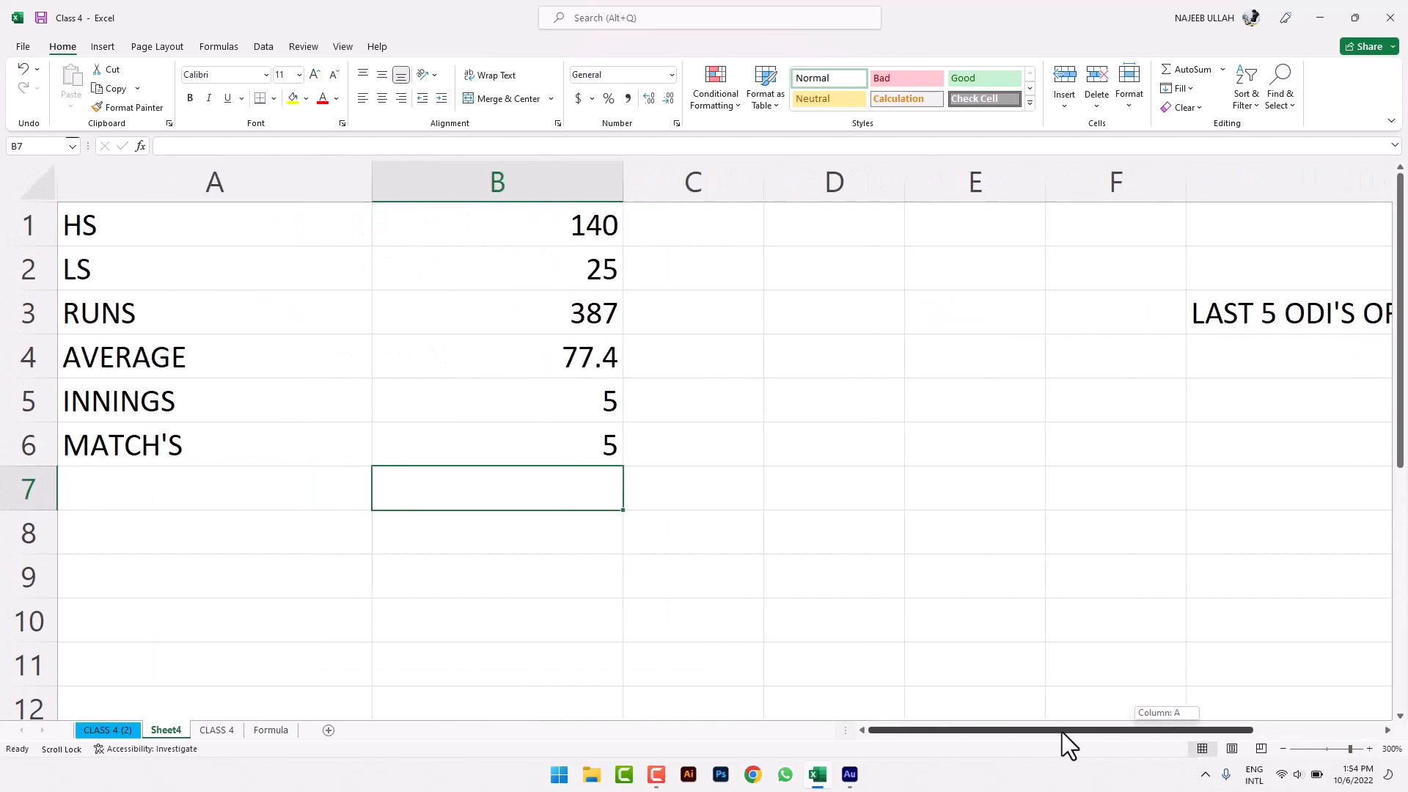
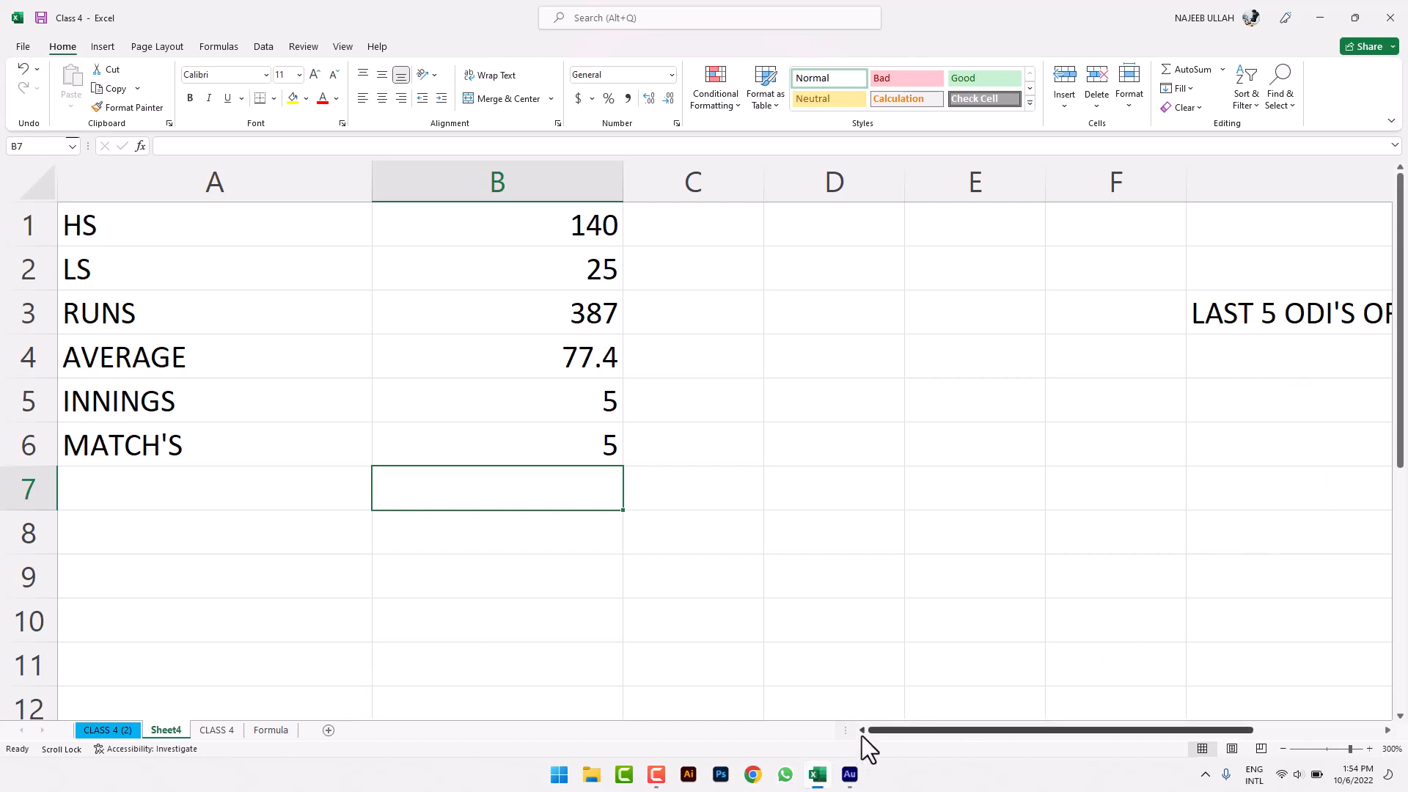
- Zoom out on Sheet4, then go to the top of the CLASS 4 (2) marks sheet
left_click(1283, 748)
left_click(1284, 748)
left_click(1283, 748)
left_click(1283, 748)
left_click(1283, 748)
left_click(1283, 748)
left_click(1283, 748)
left_click(1283, 748)
left_click(1284, 748)
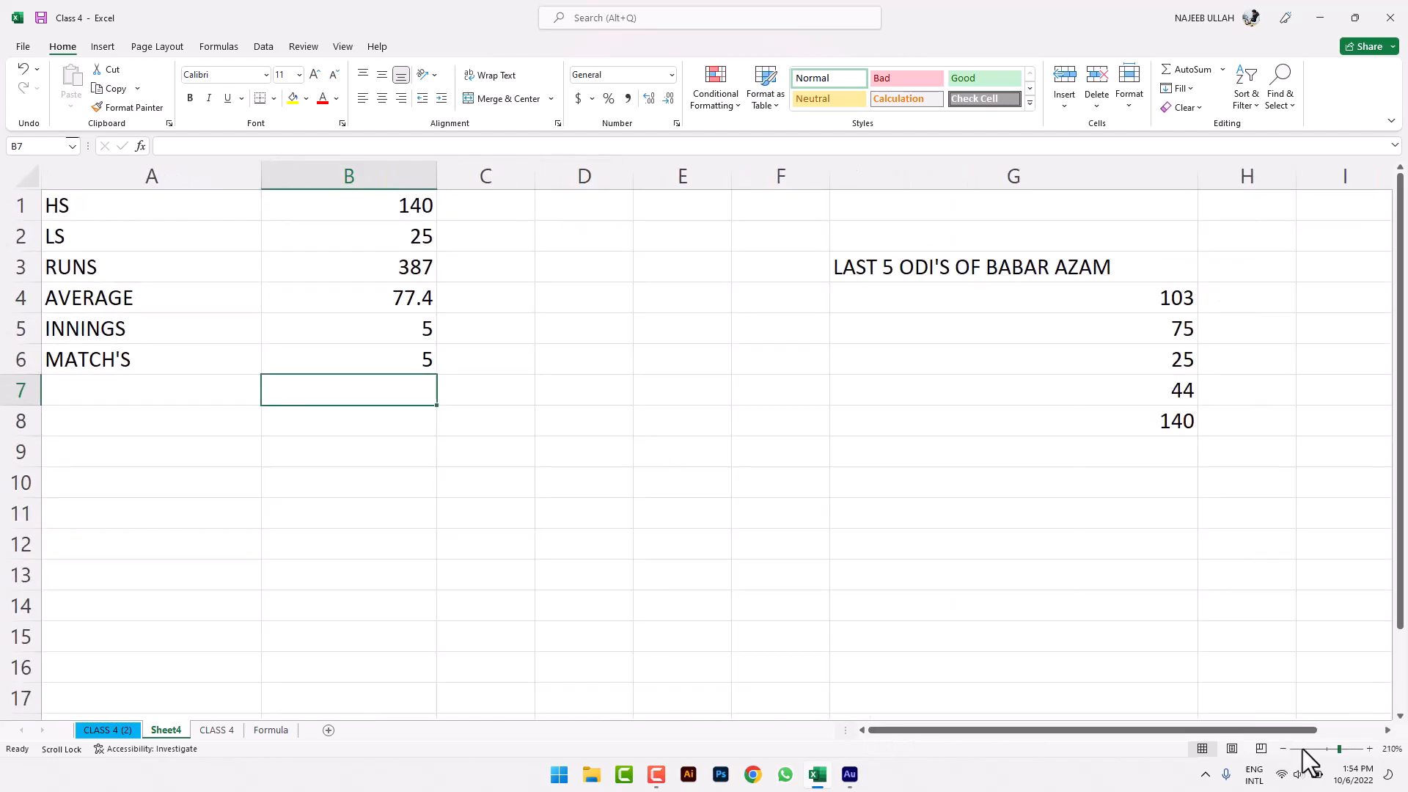
left_click(107, 732)
scroll(408, 405, "up", 3)
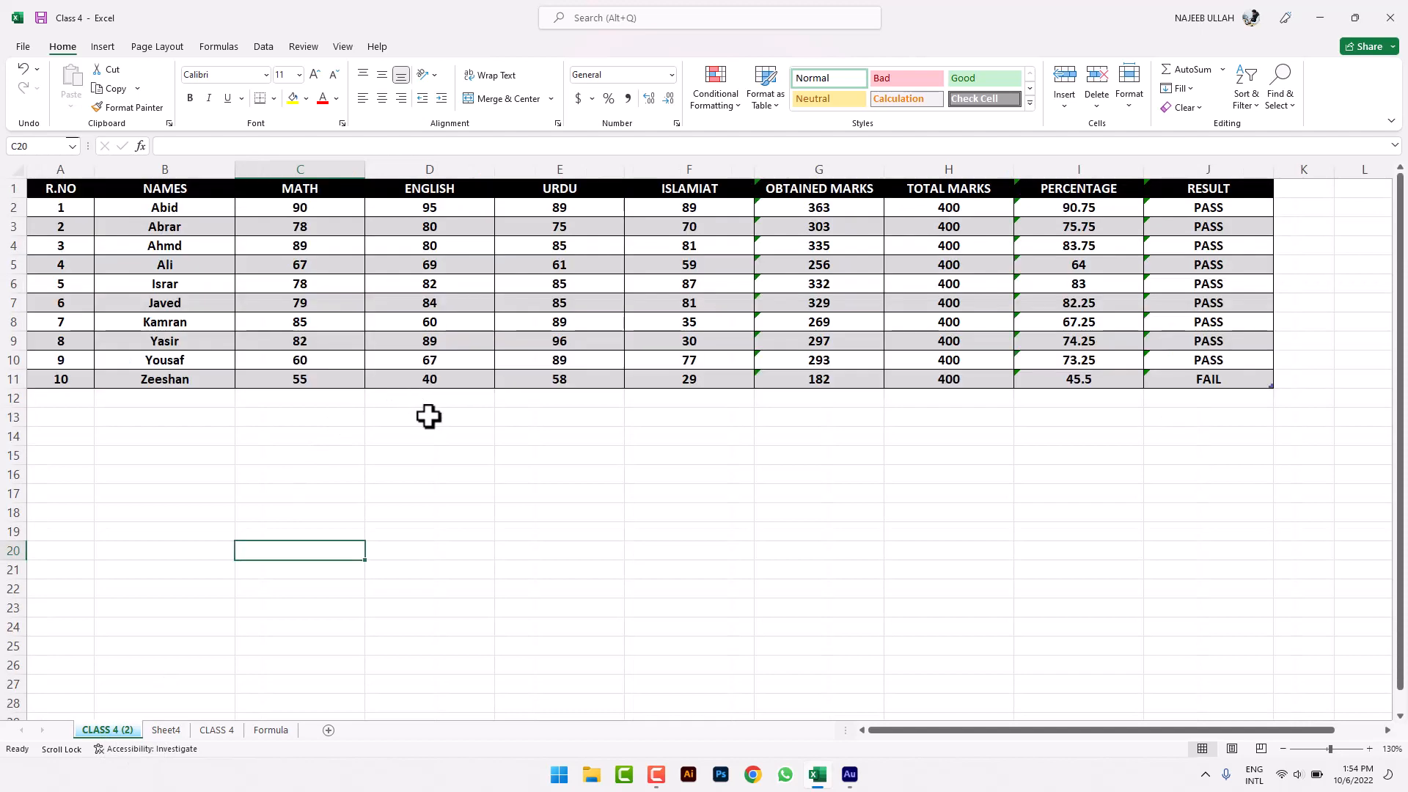
- Enter ABC in cell D20 below the marks table
left_click(1063, 321)
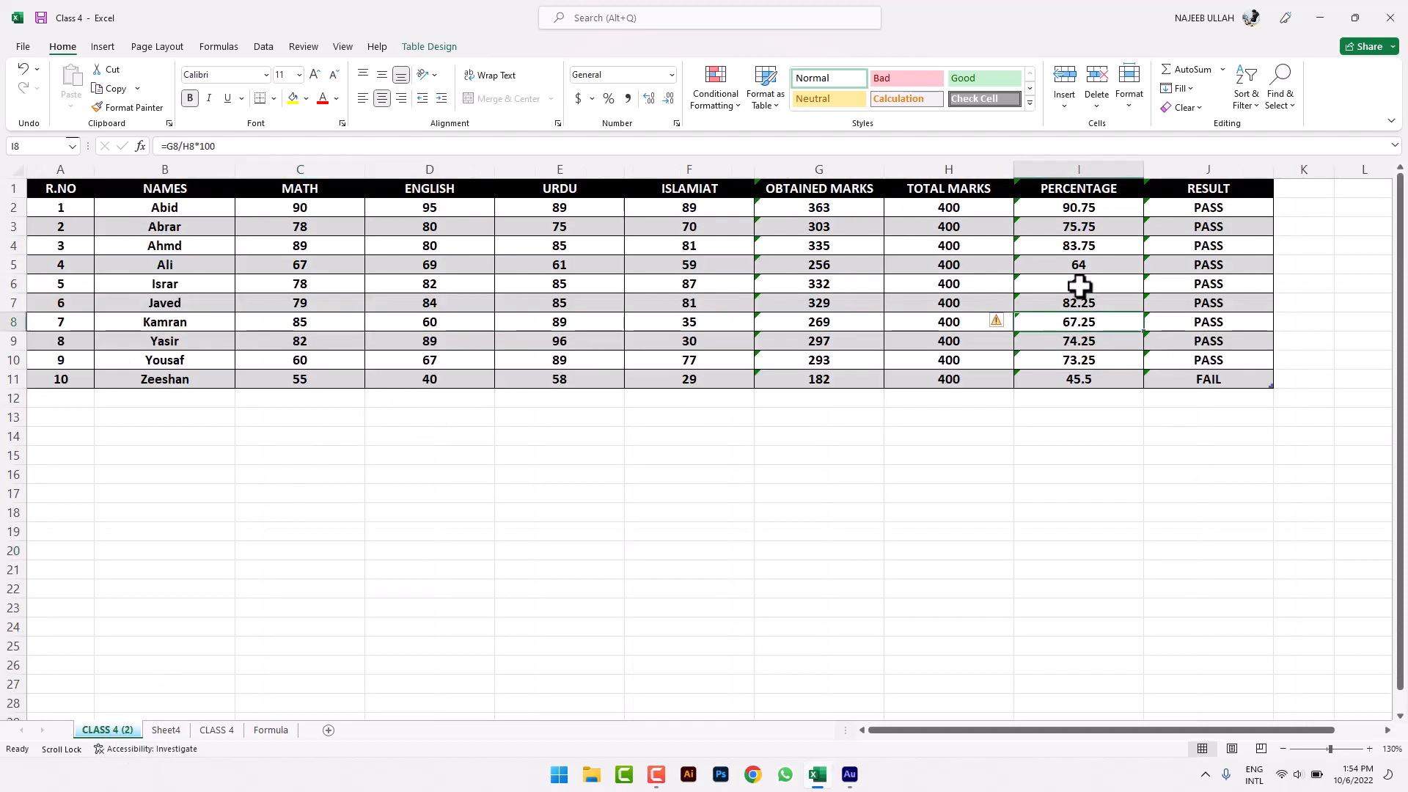
left_click(1185, 91)
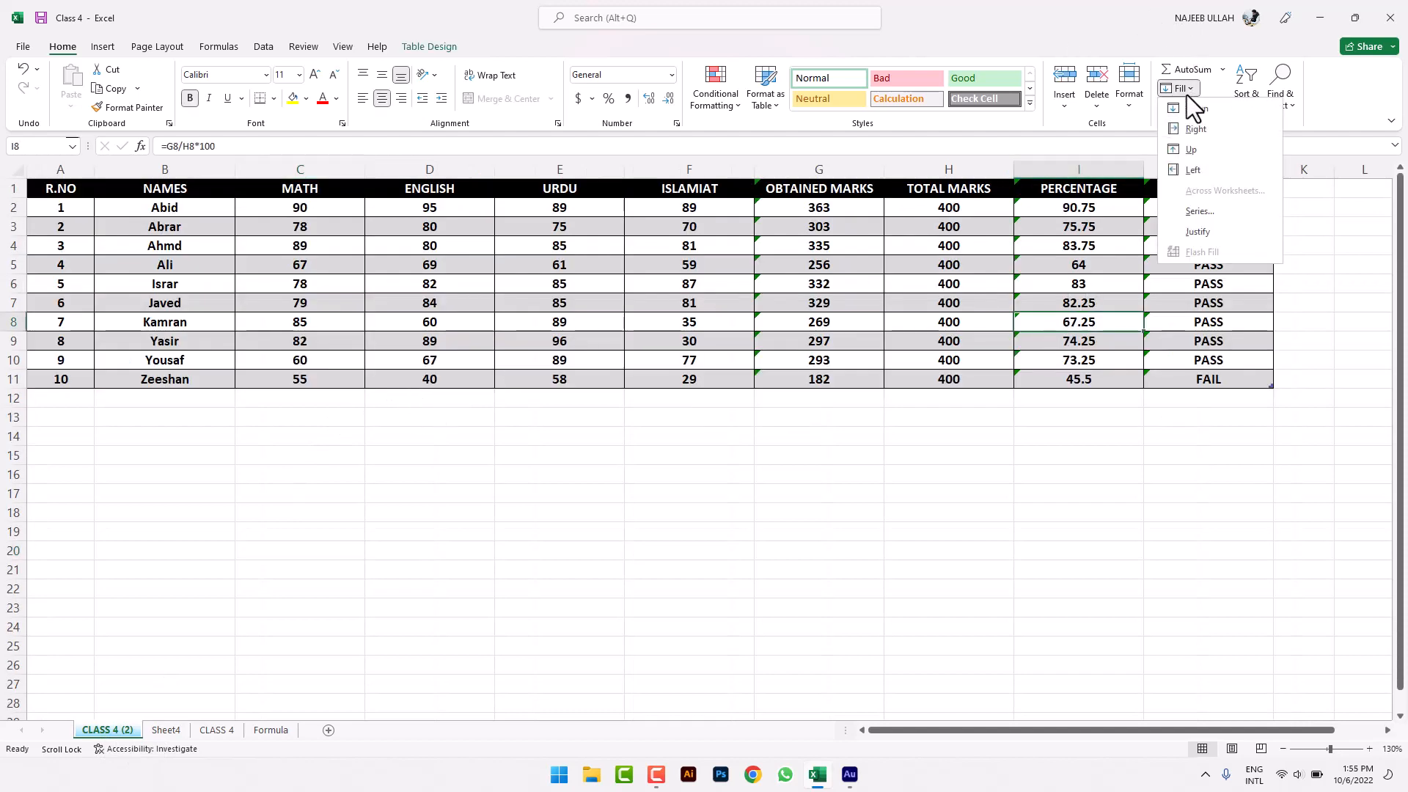
left_click(1050, 467)
left_click(1021, 509)
left_click_drag(337, 283, 330, 474)
left_click(330, 474)
left_click(389, 555)
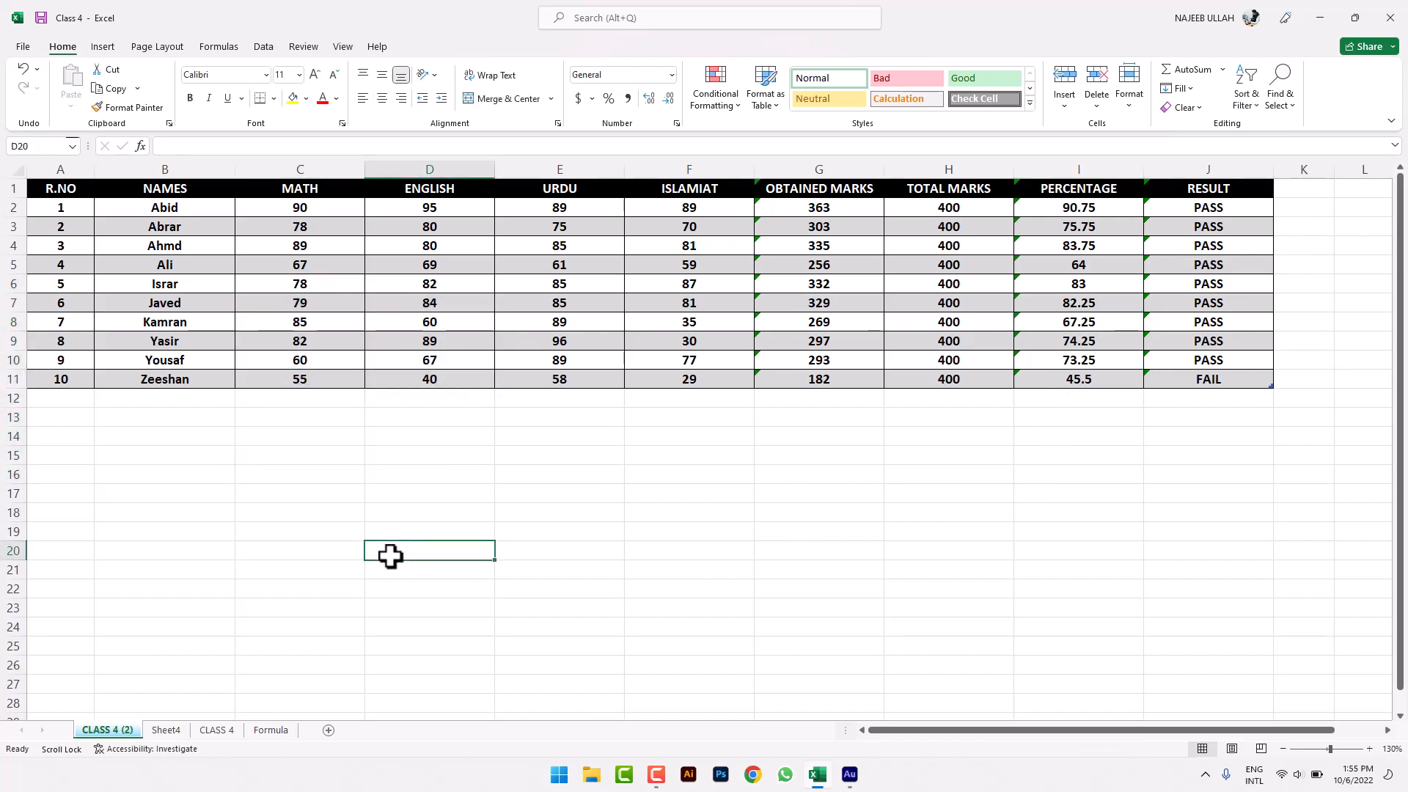
type("ABC")
left_click(689, 629)
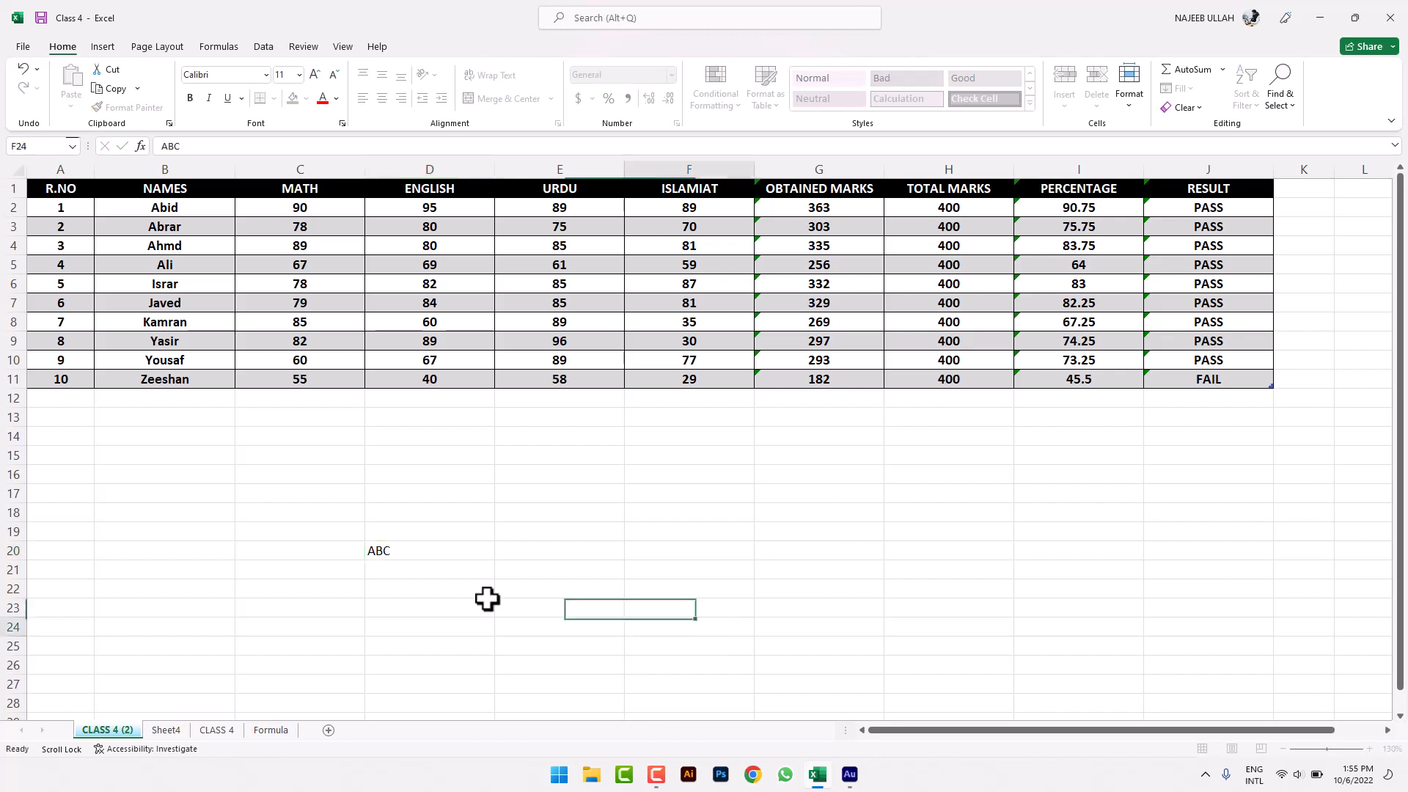
- Fill ABC down from D20 into D21:D24
left_click_drag(402, 554, 397, 621)
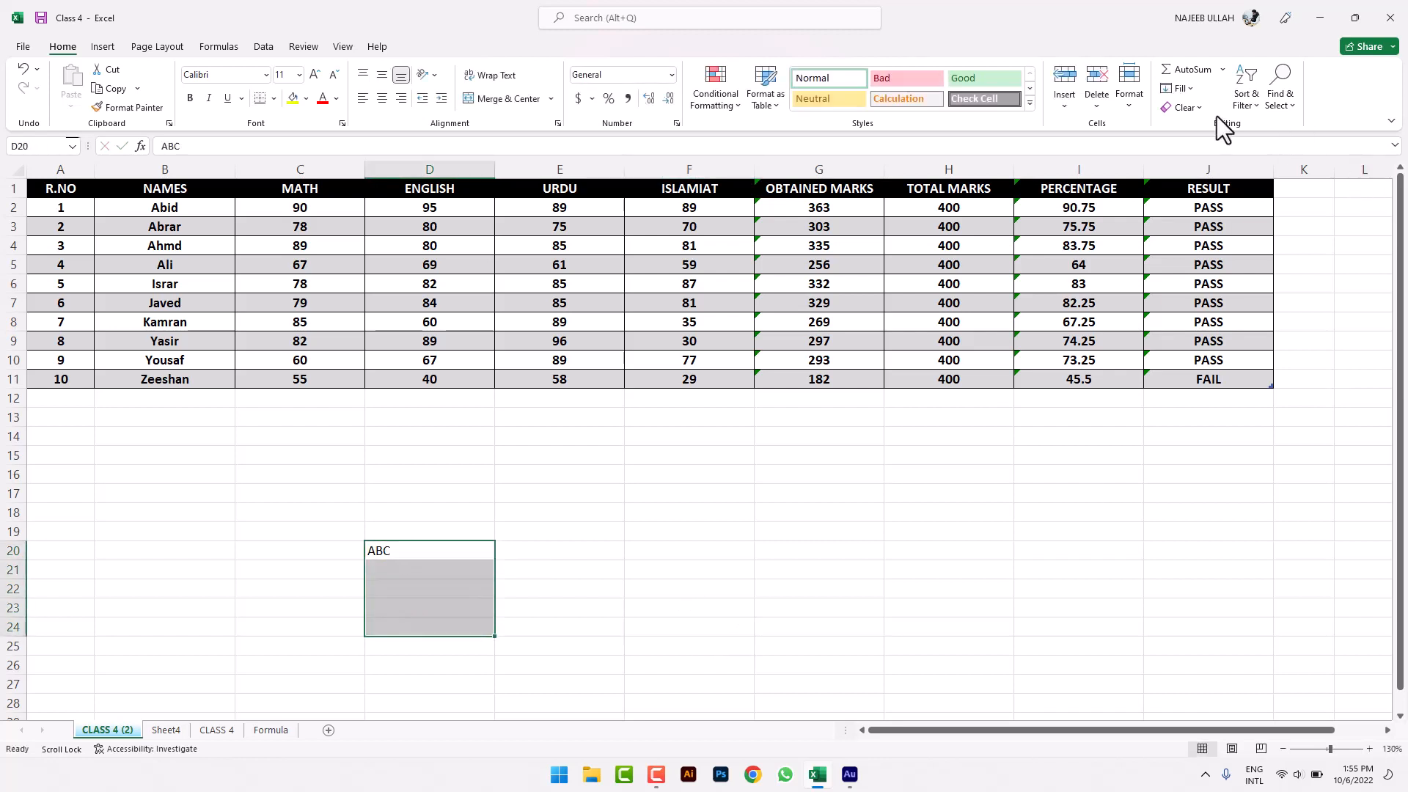
left_click(1181, 89)
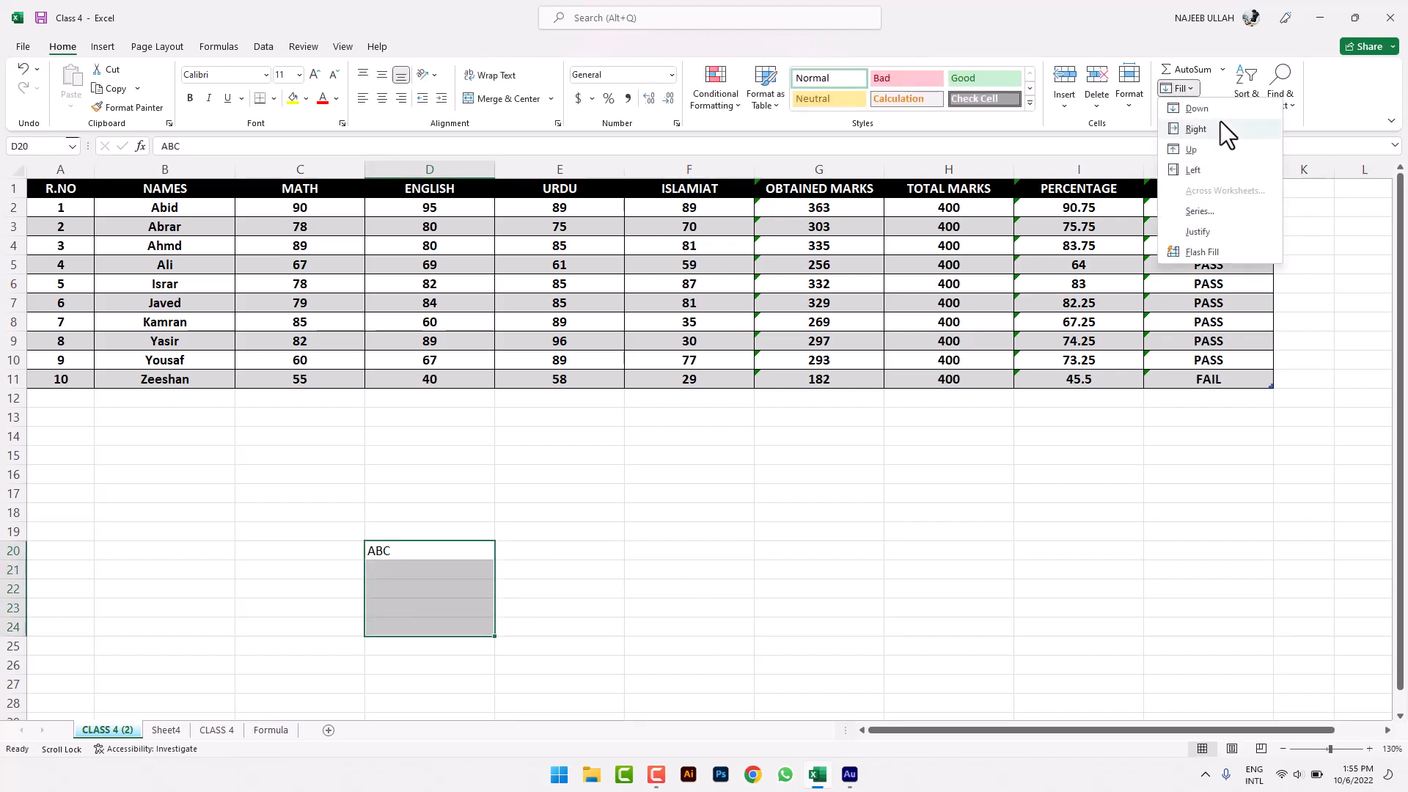
left_click(1220, 113)
left_click(651, 585)
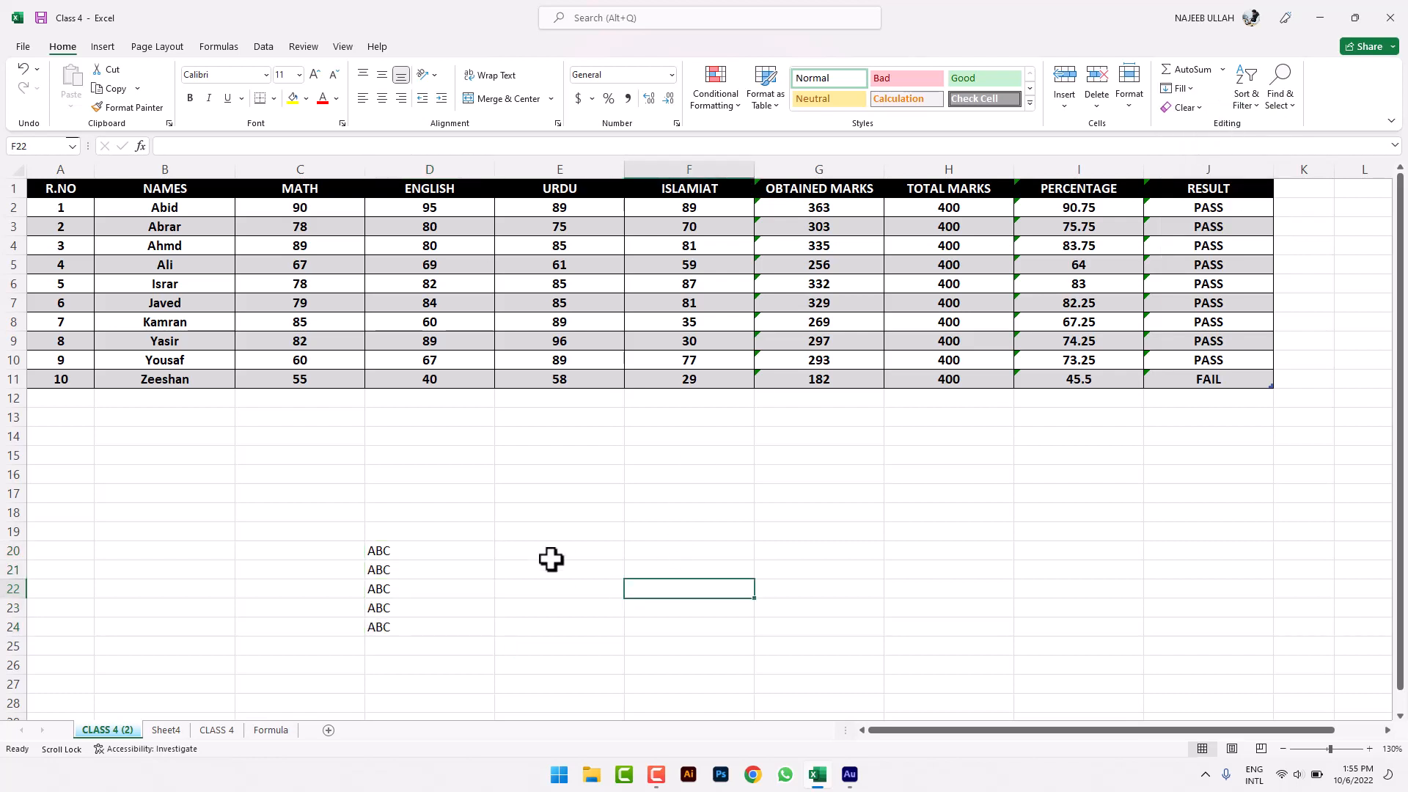
left_click_drag(440, 541, 628, 540)
left_click(487, 587)
left_click(456, 550)
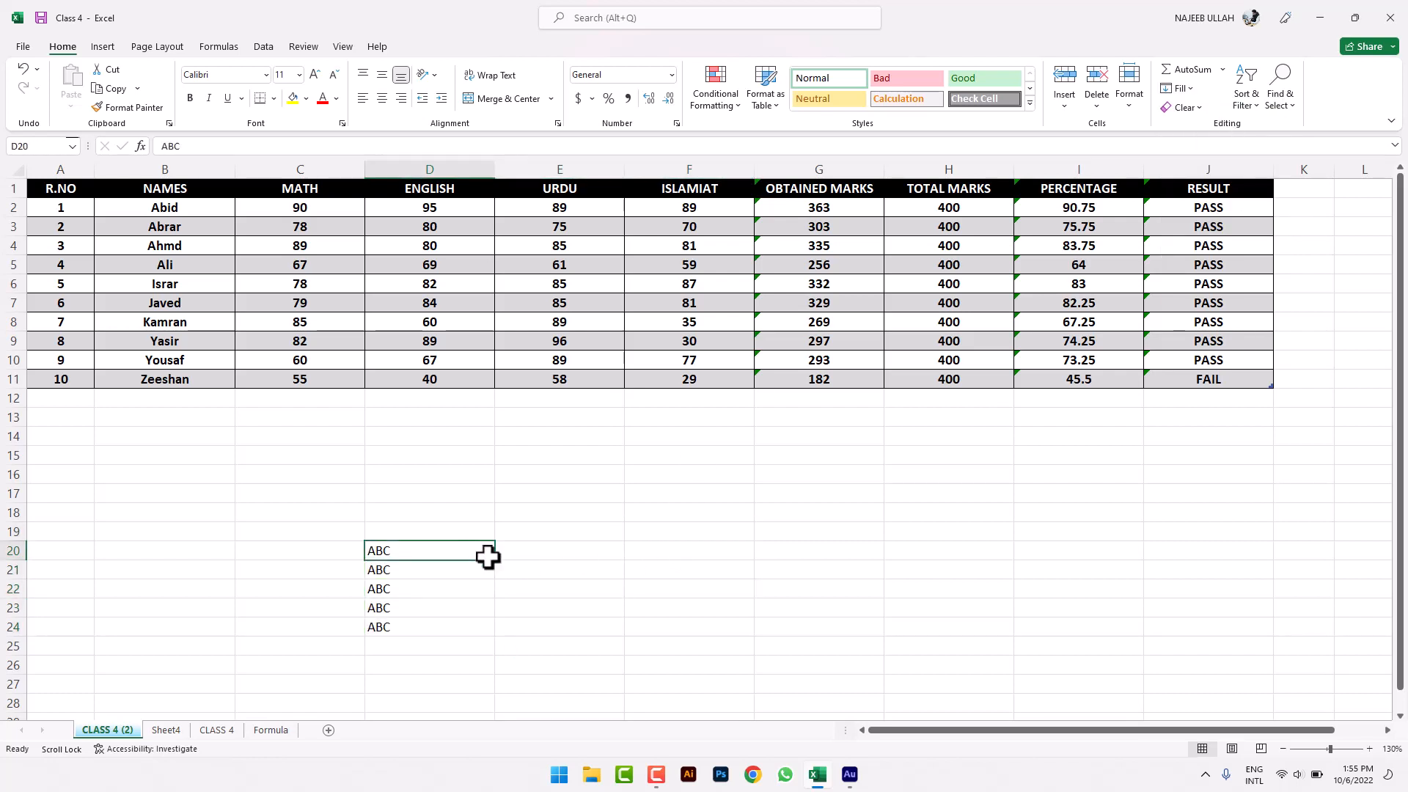
left_click_drag(497, 583, 487, 631)
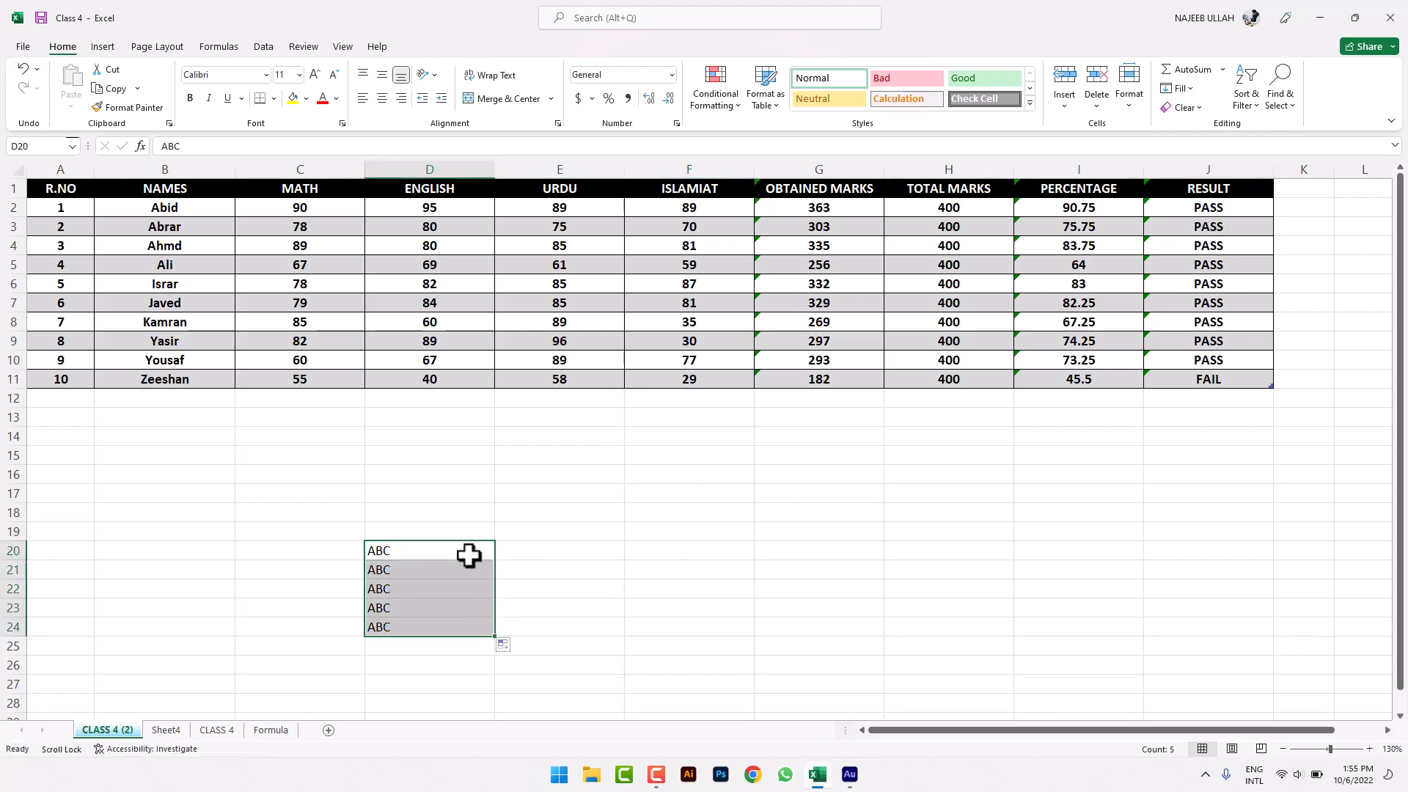
- Fill ABC right into E20:F21 and left into C20, then select C17:F24
left_click_drag(468, 556, 733, 572)
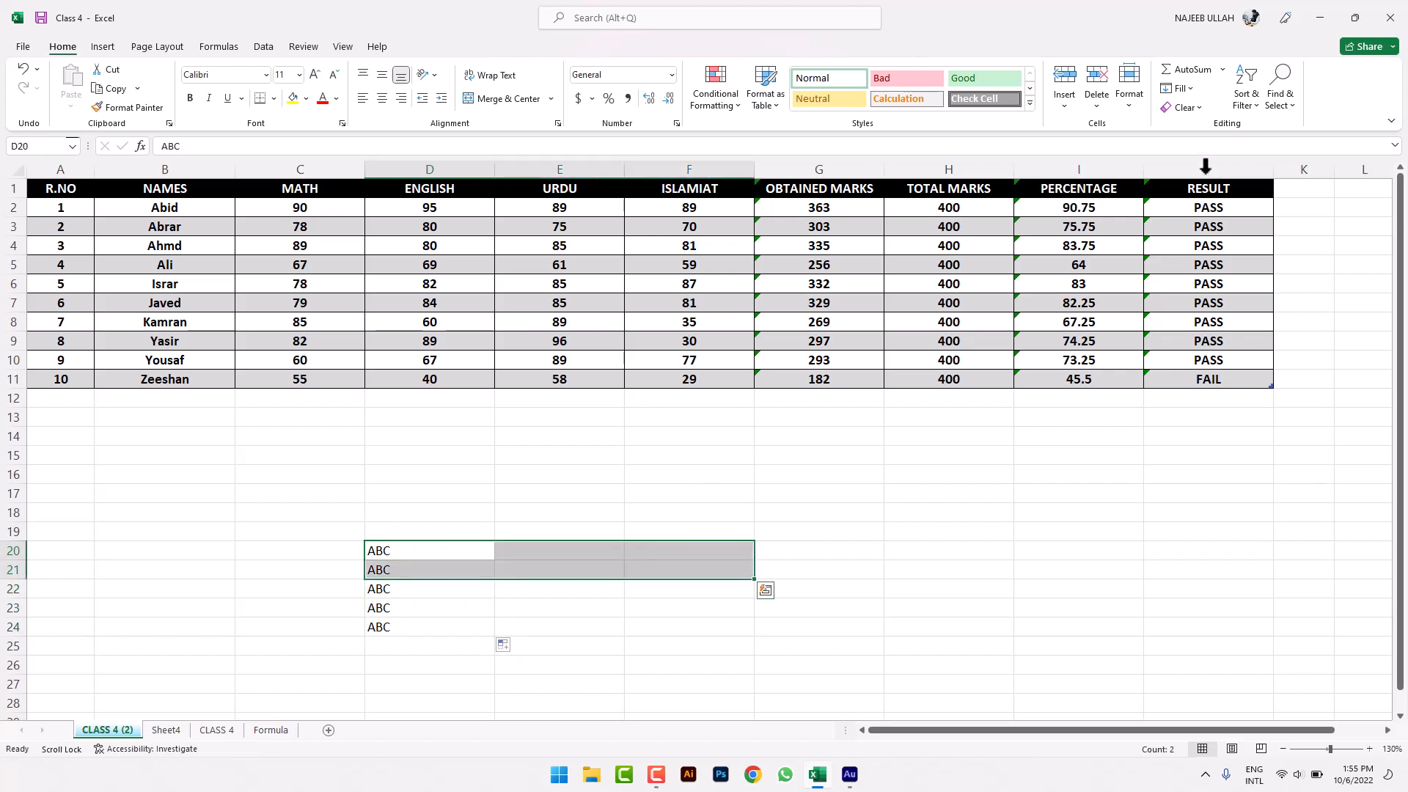
left_click(1178, 89)
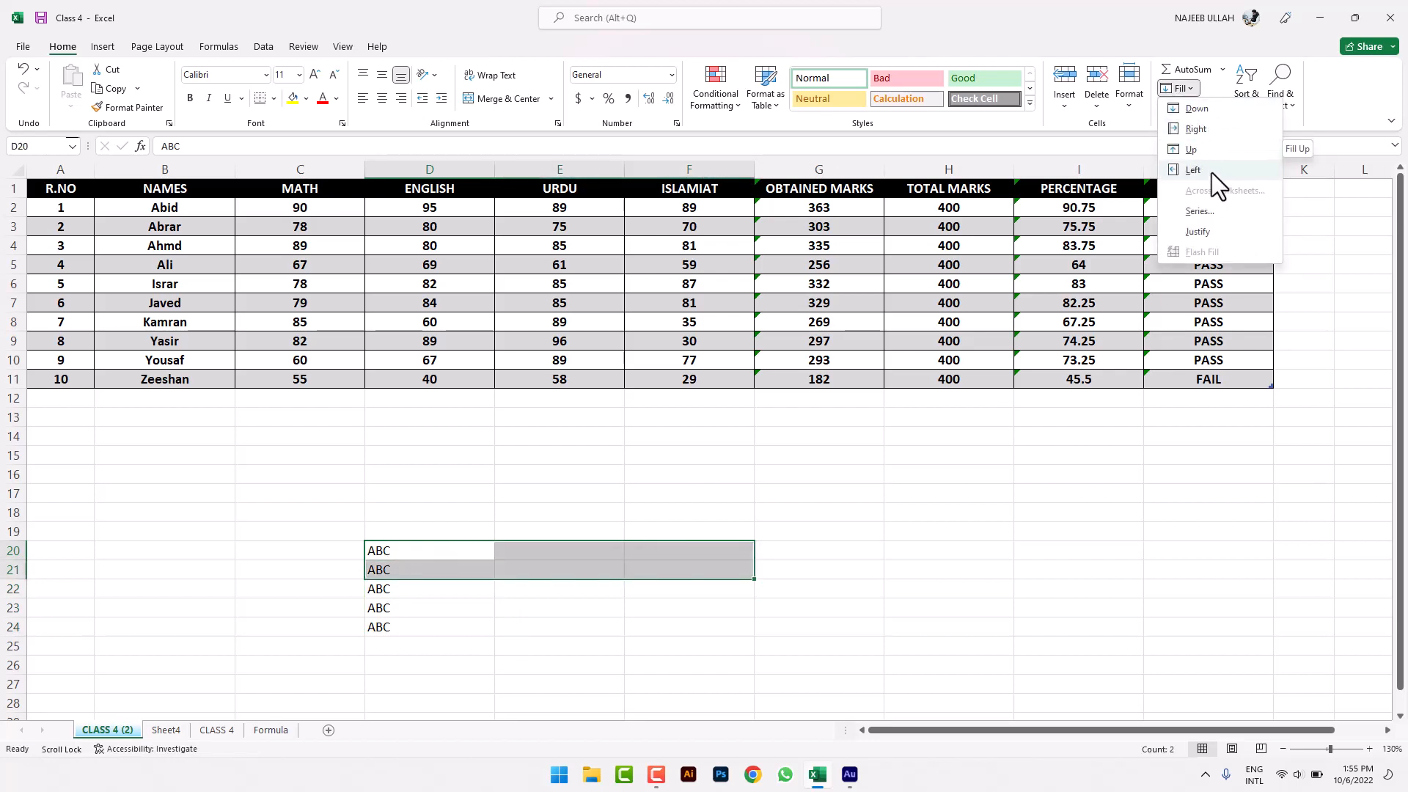
left_click(1202, 129)
left_click(440, 512)
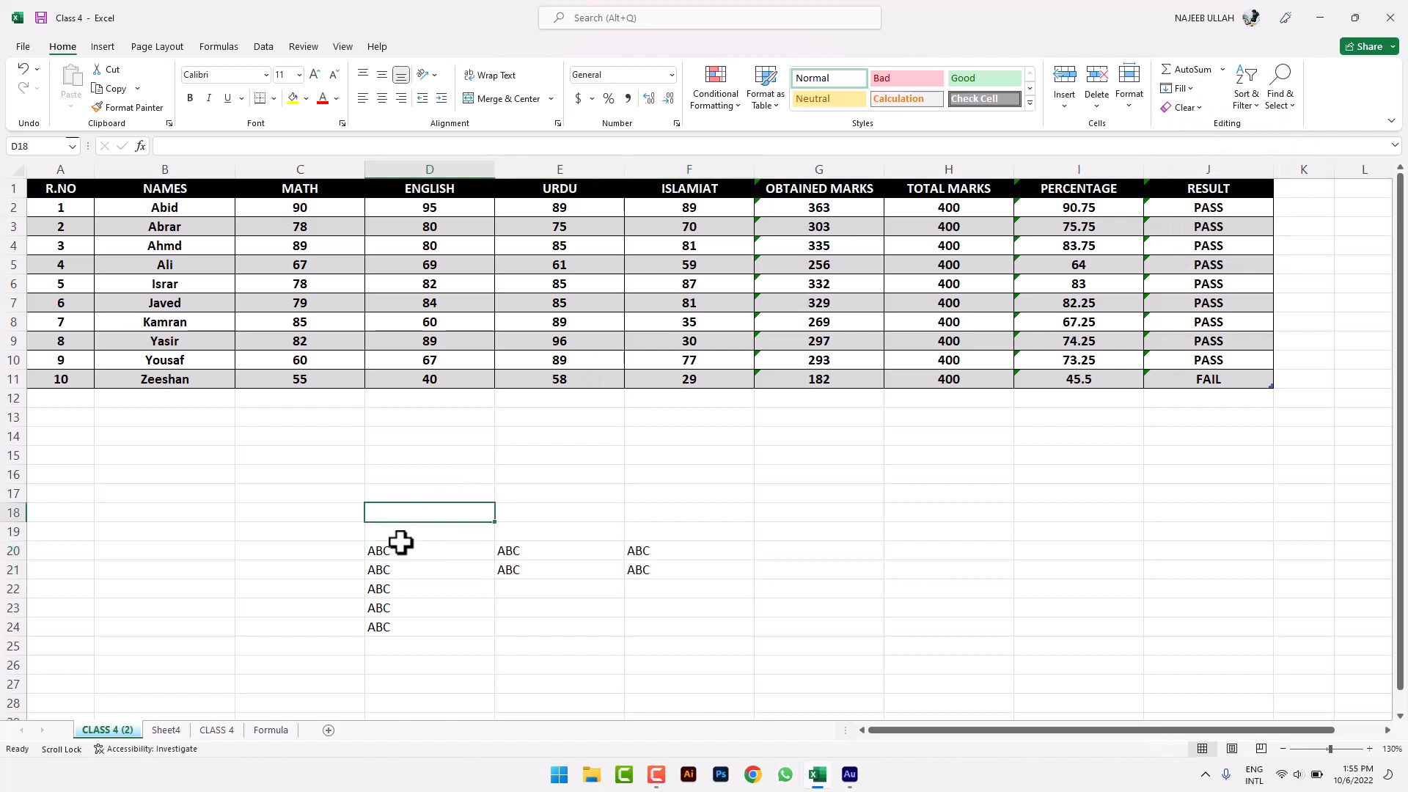
left_click_drag(401, 543, 254, 543)
left_click(1179, 89)
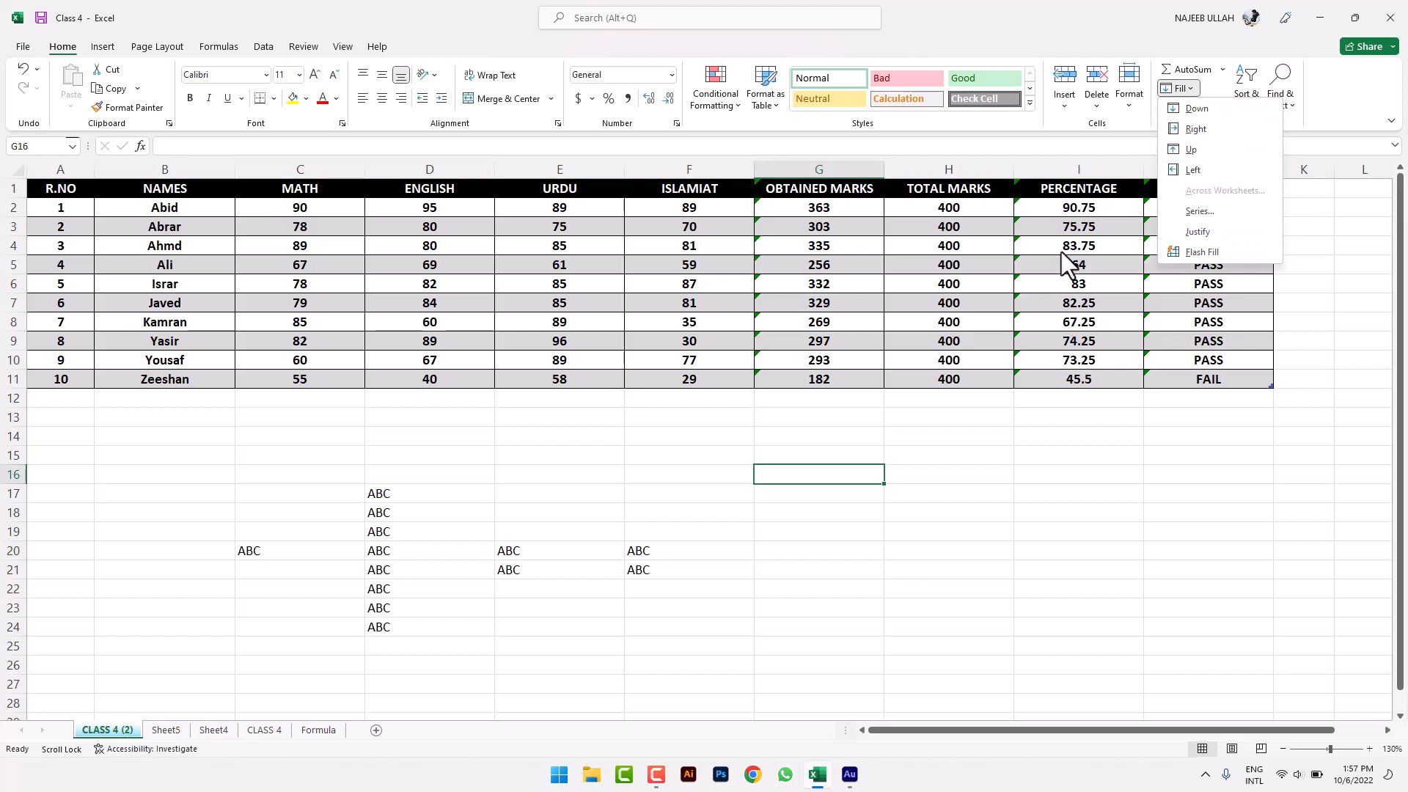
left_click(840, 461)
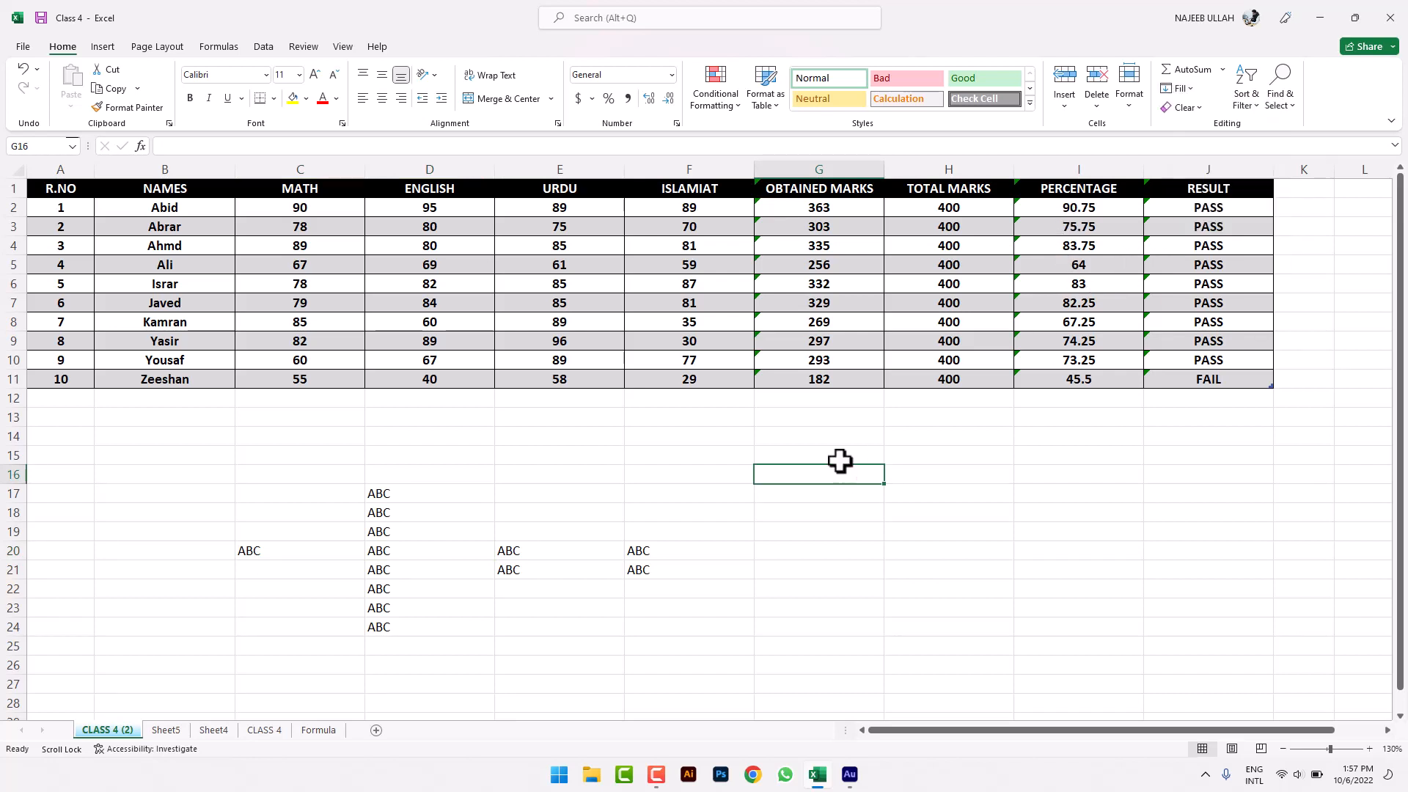
left_click_drag(238, 490, 650, 620)
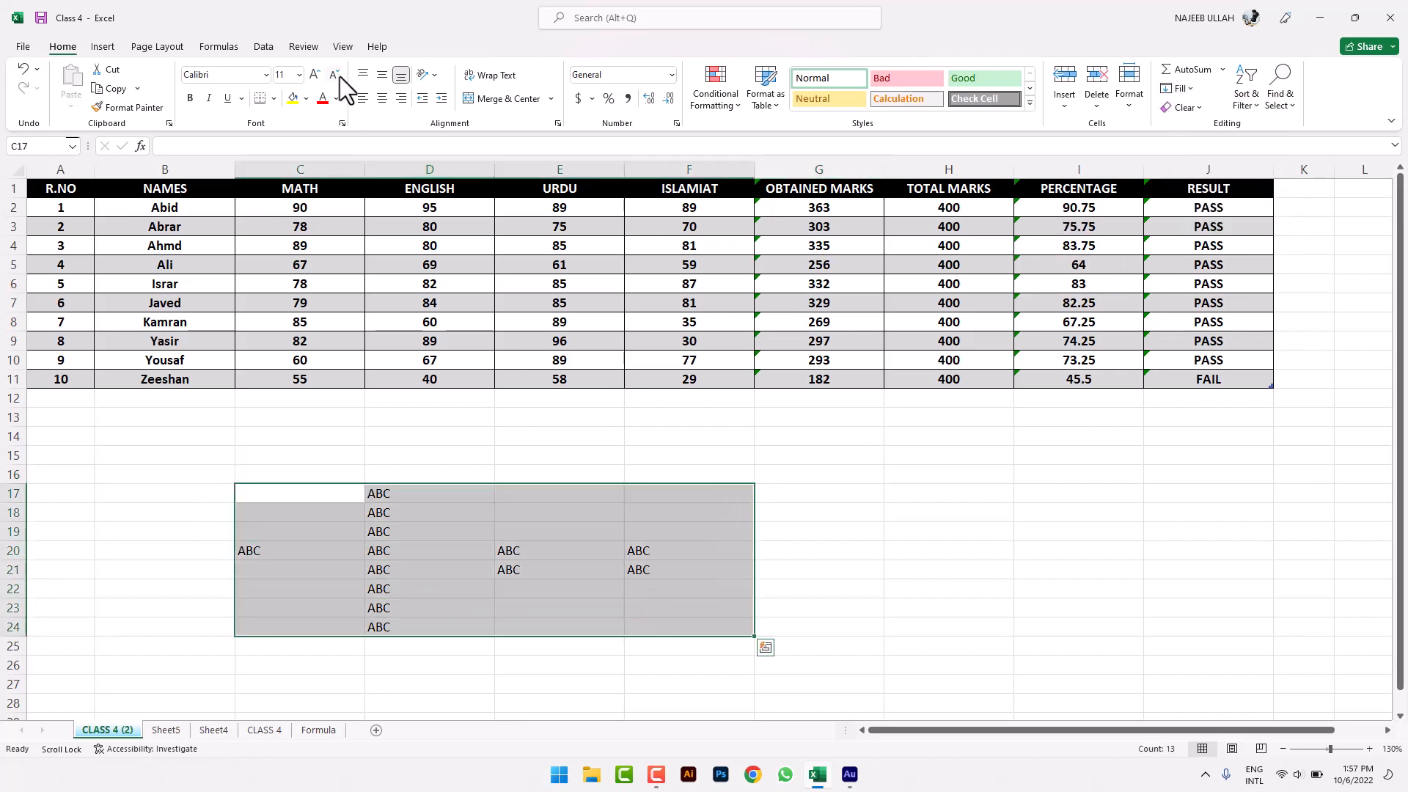
- Give the C17:F24 ABC block a yellow fill with red text and copy it
left_click(294, 99)
left_click(322, 98)
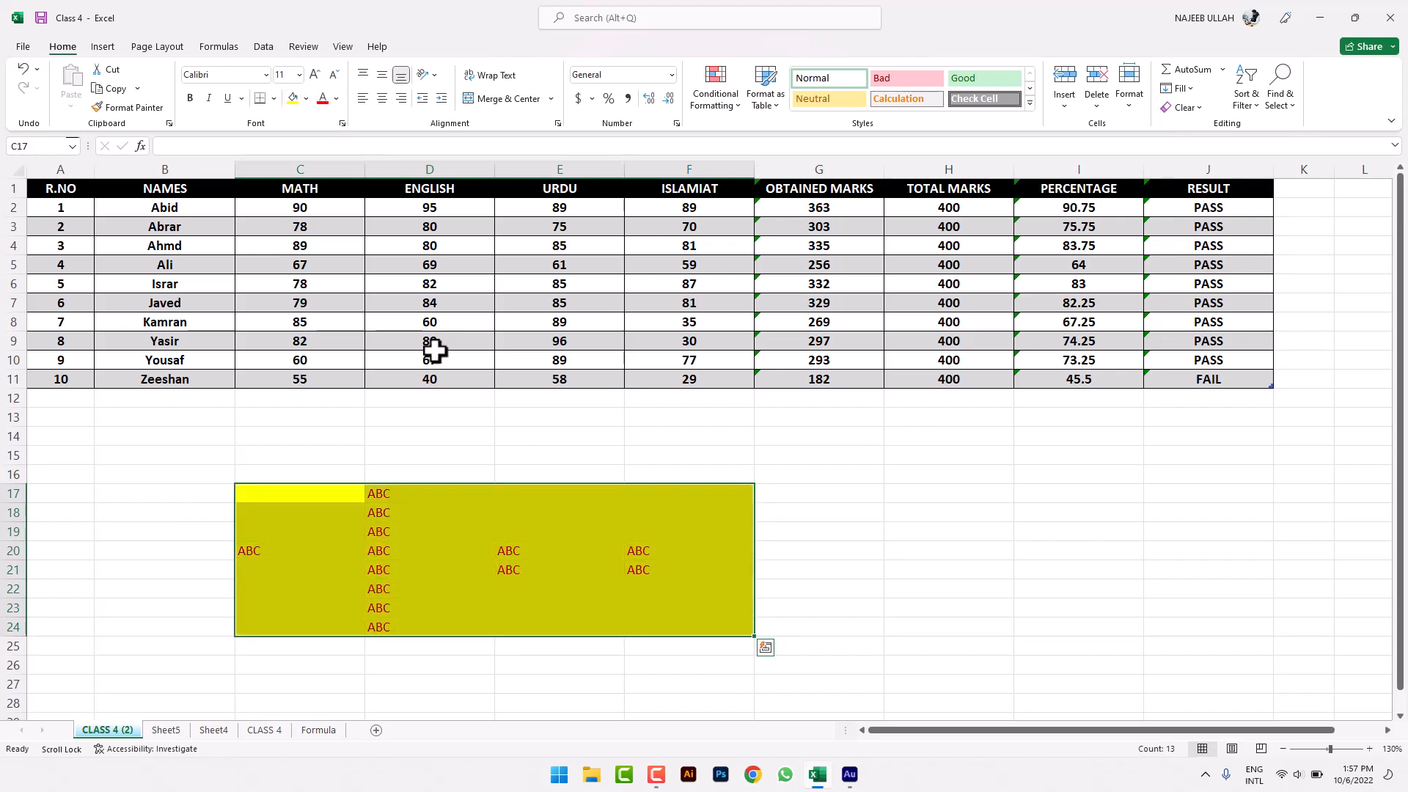
left_click(437, 360)
left_click_drag(339, 500, 692, 629)
key("ctrl+c")
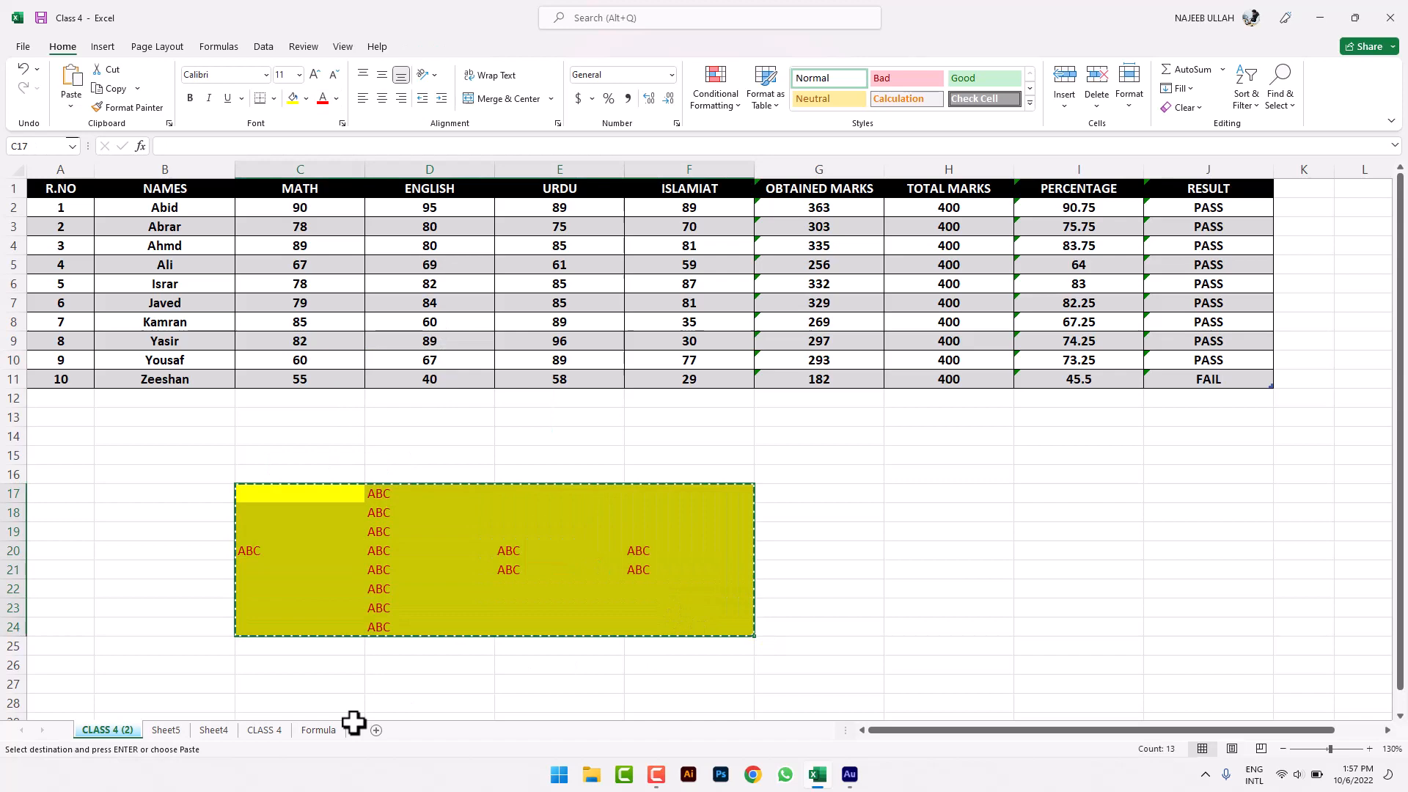
- Delete the Sheet4 and Formula sheets
left_click(192, 737)
left_click(185, 733)
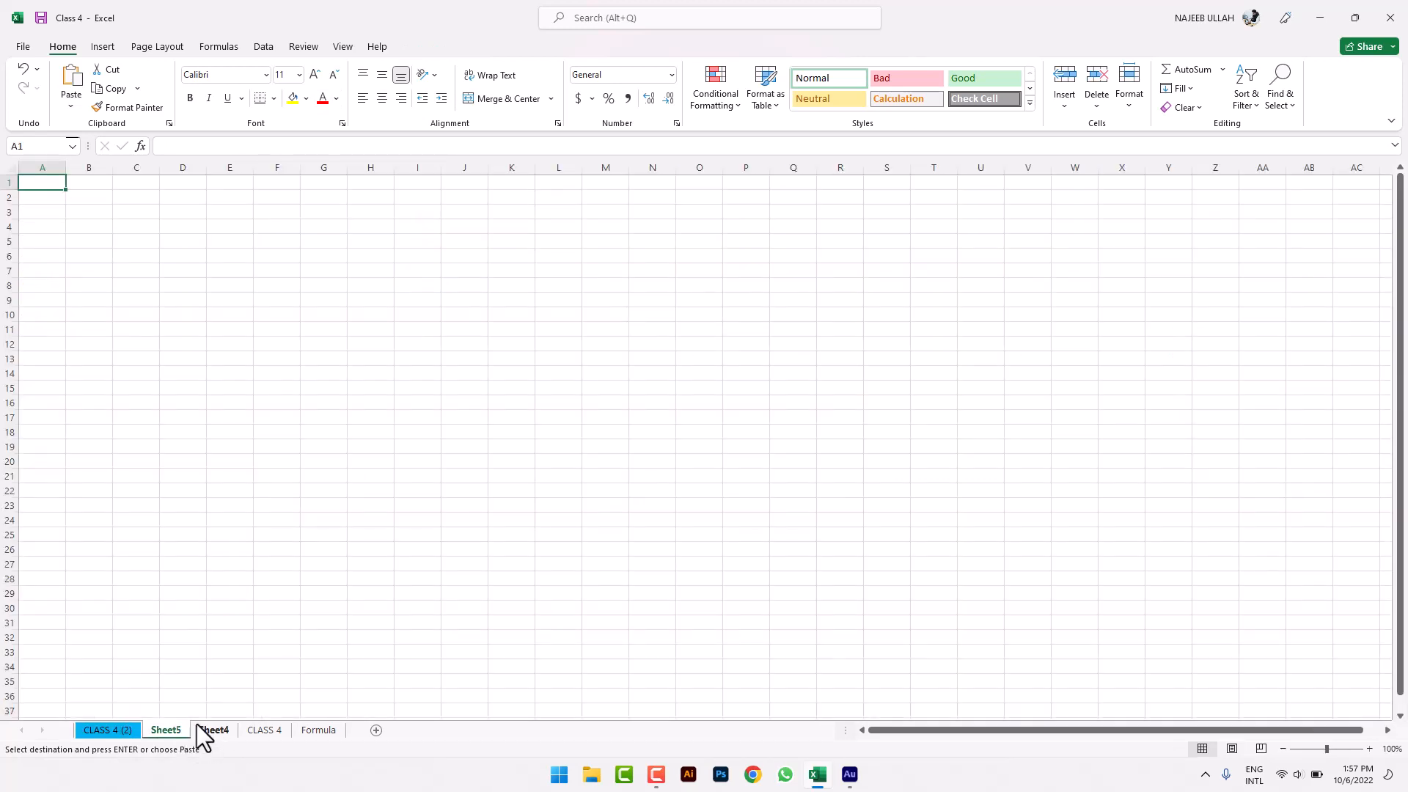
right_click(196, 725)
left_click(271, 546)
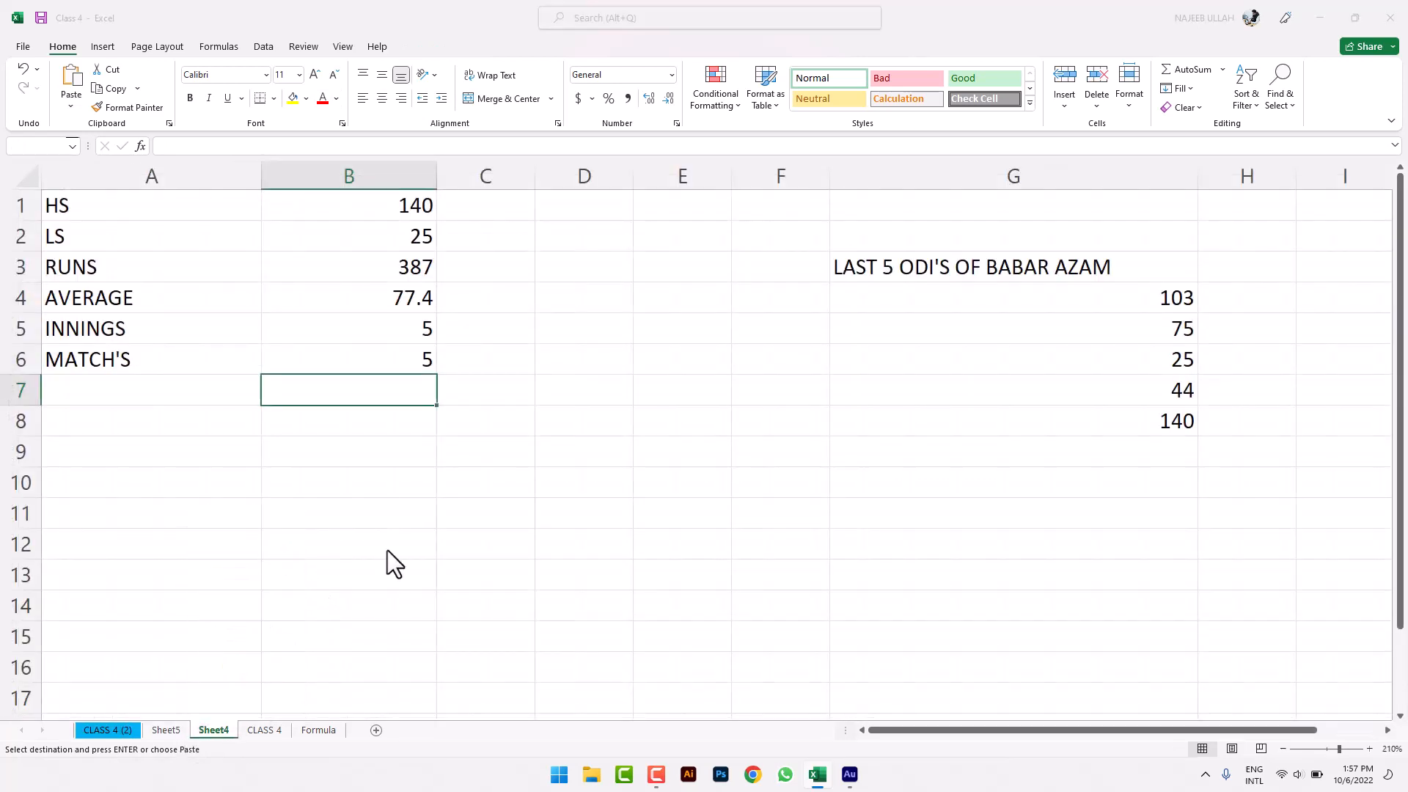
left_click(679, 426)
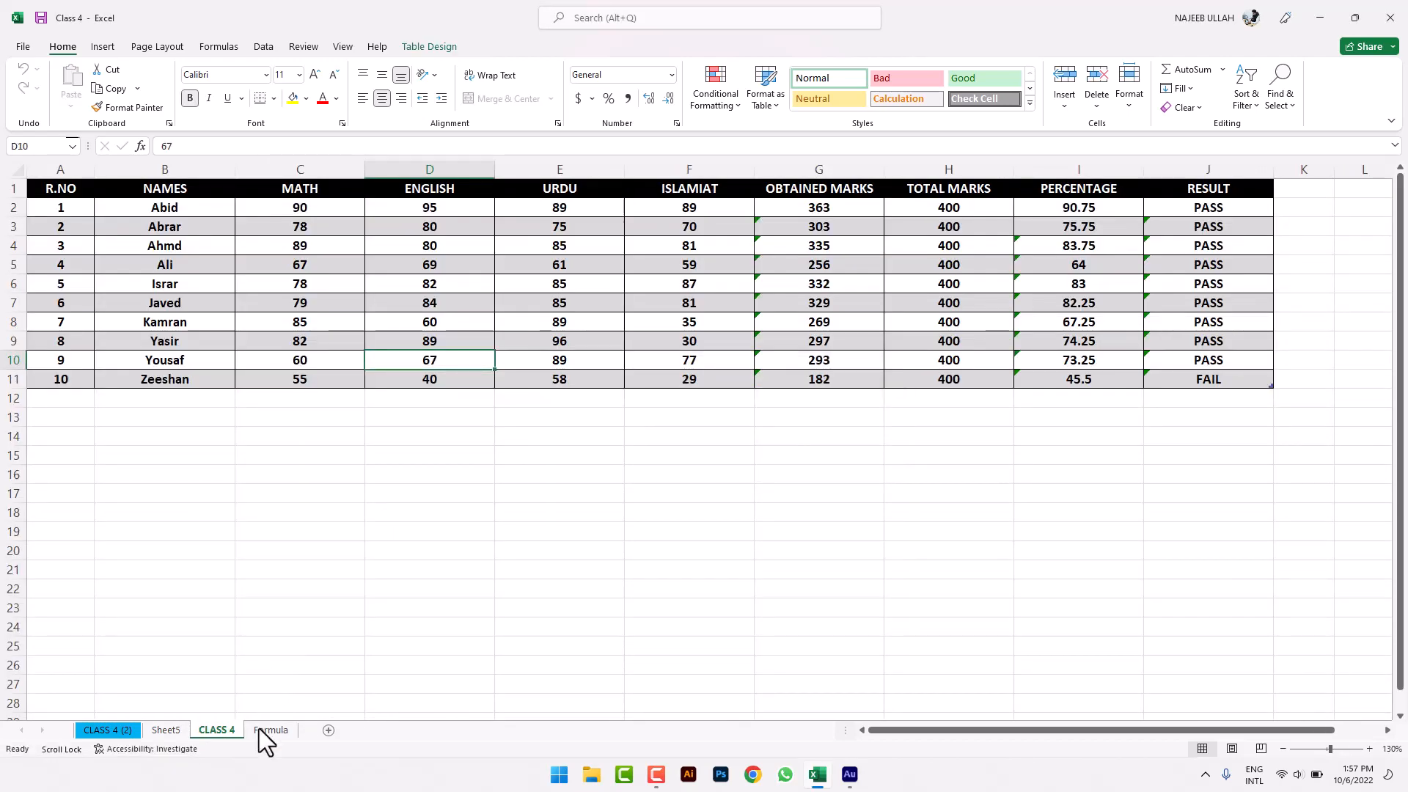
left_click(261, 730)
right_click(261, 729)
left_click(315, 548)
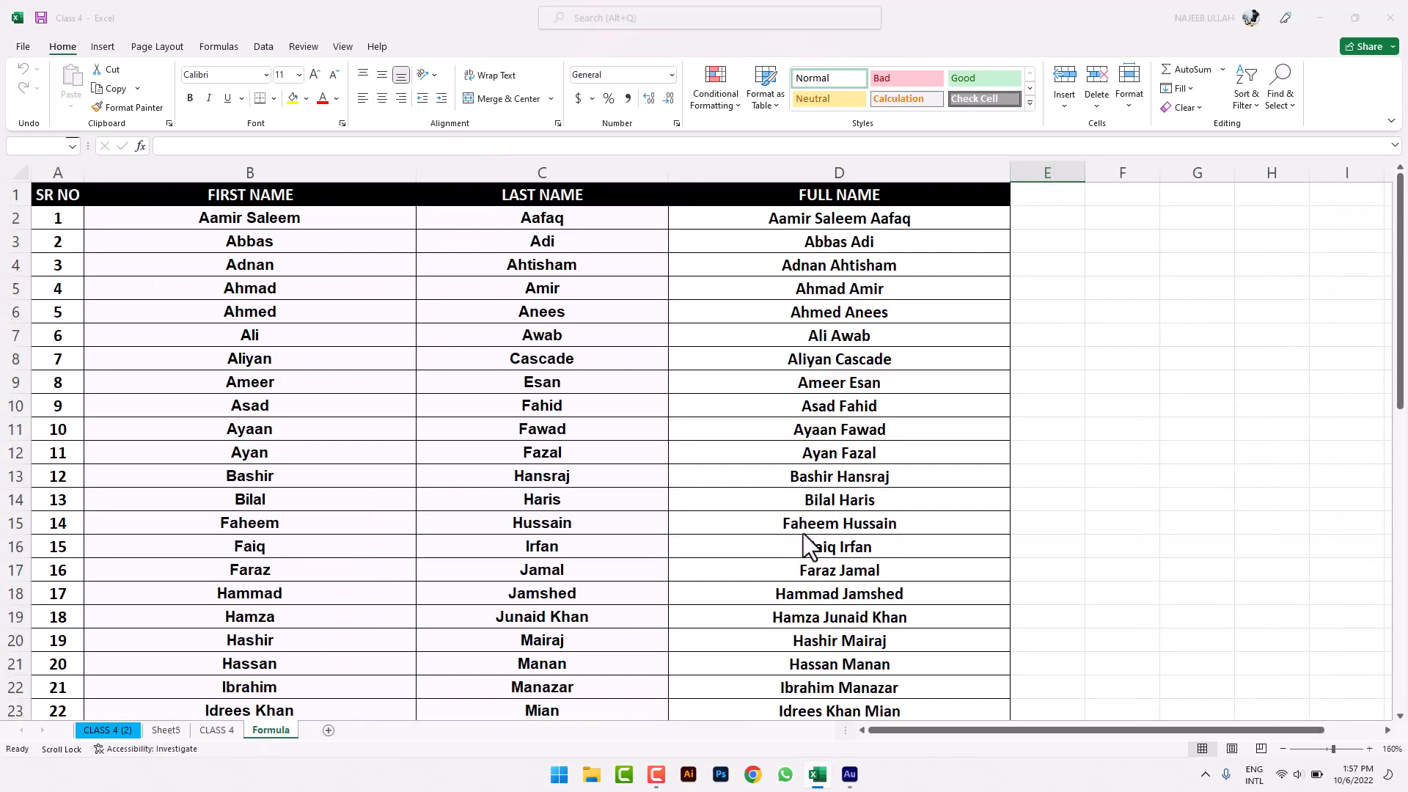
left_click(679, 426)
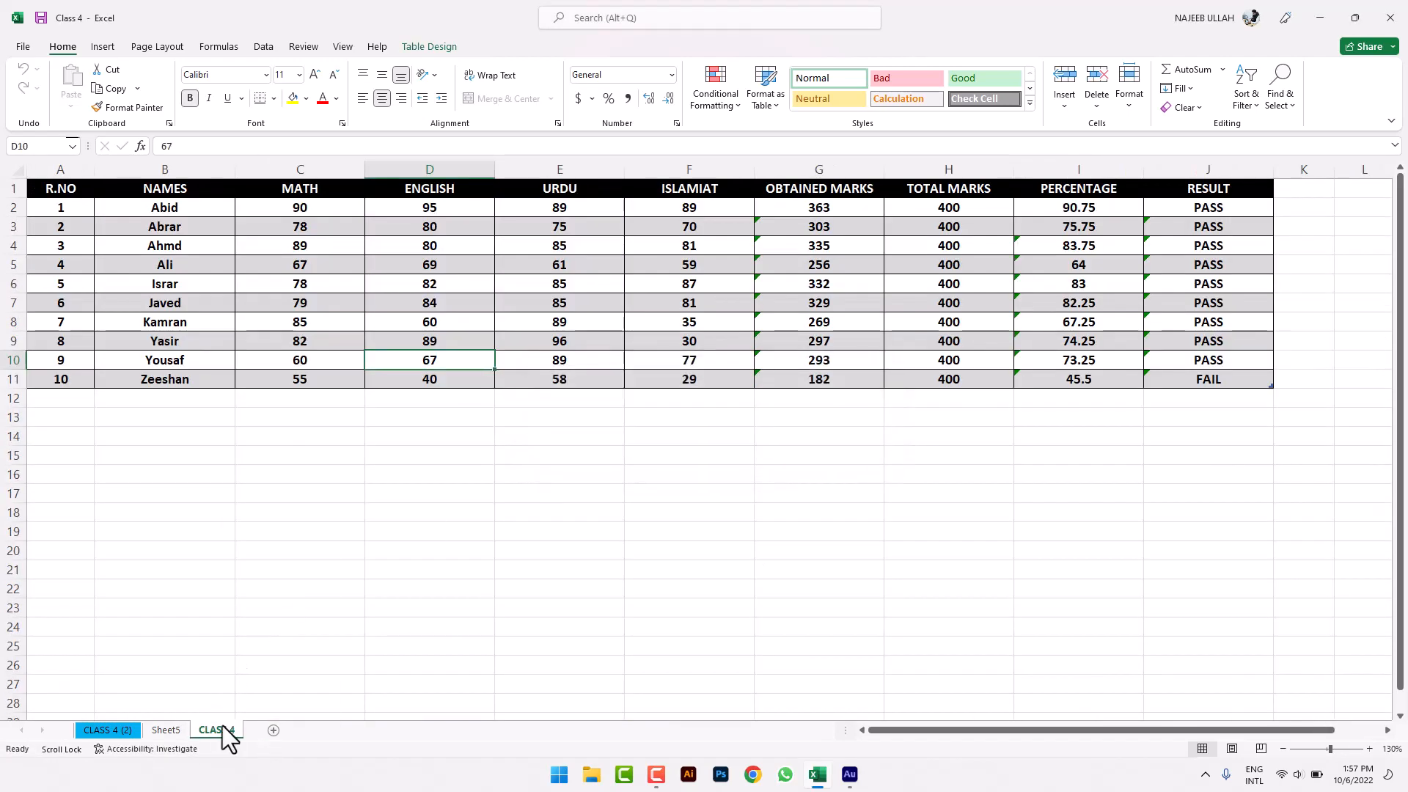
- Delete the CLASS 4 (2) and Sheet5 sheets, leaving only CLASS 4
right_click(223, 731)
right_click(112, 729)
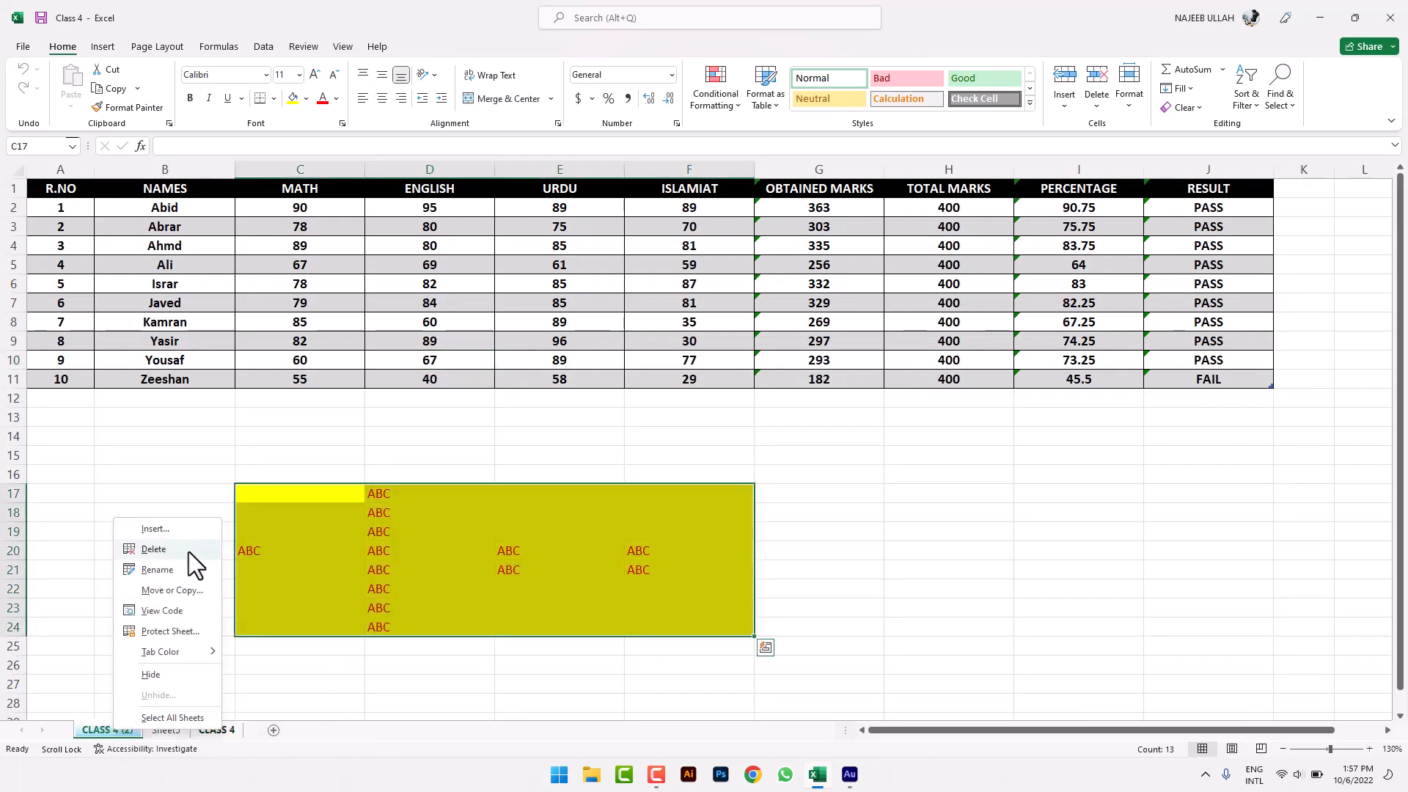
left_click(188, 548)
left_click(664, 426)
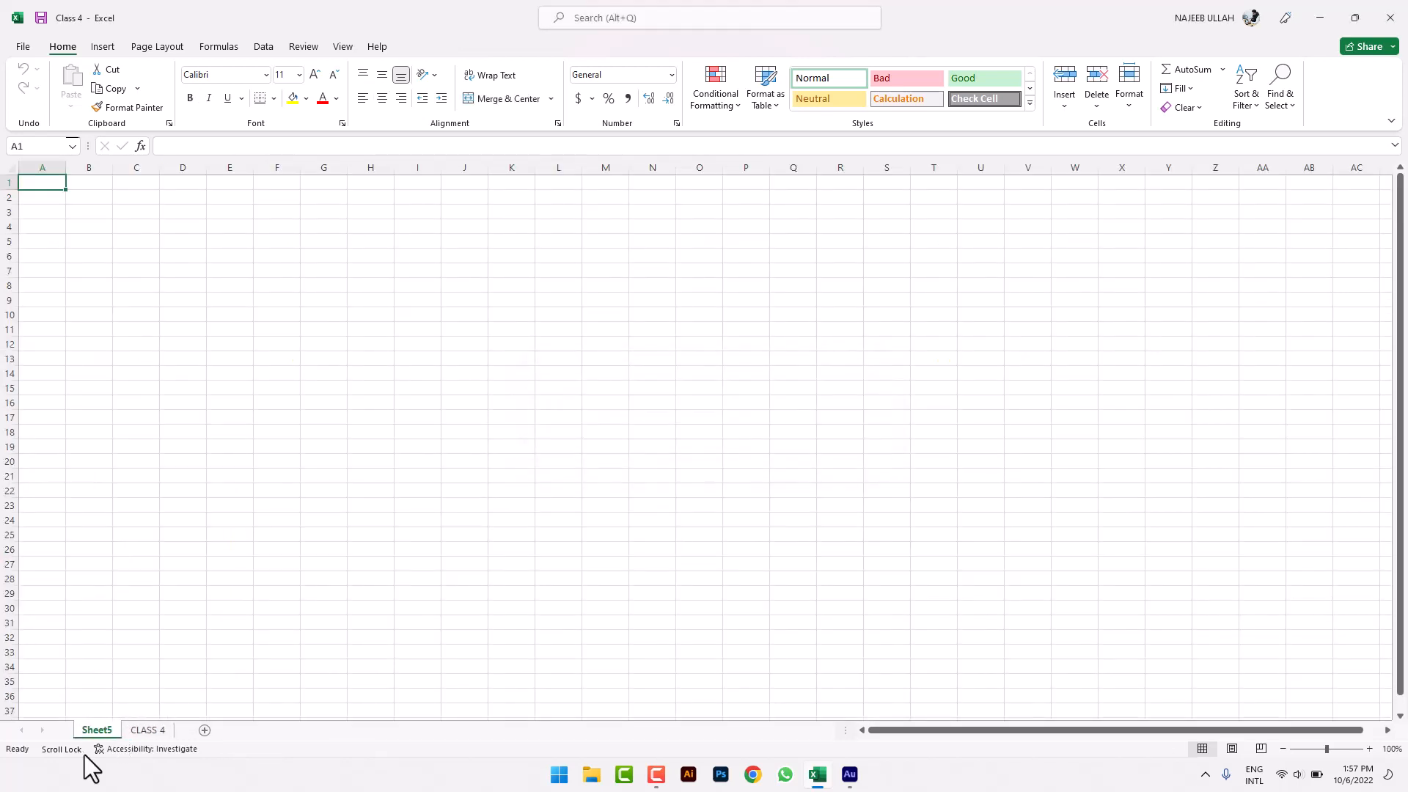
right_click(107, 729)
left_click(201, 547)
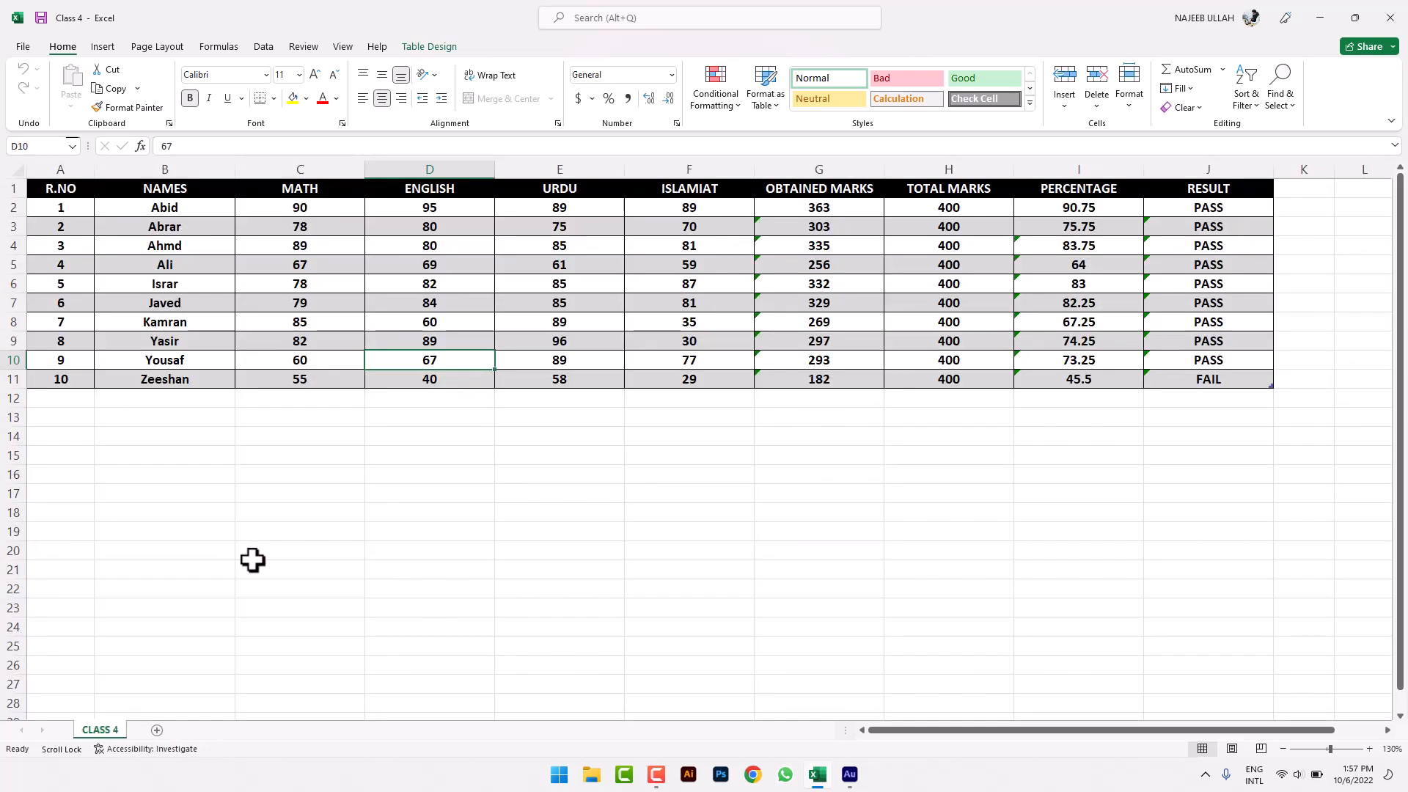
left_click(291, 495)
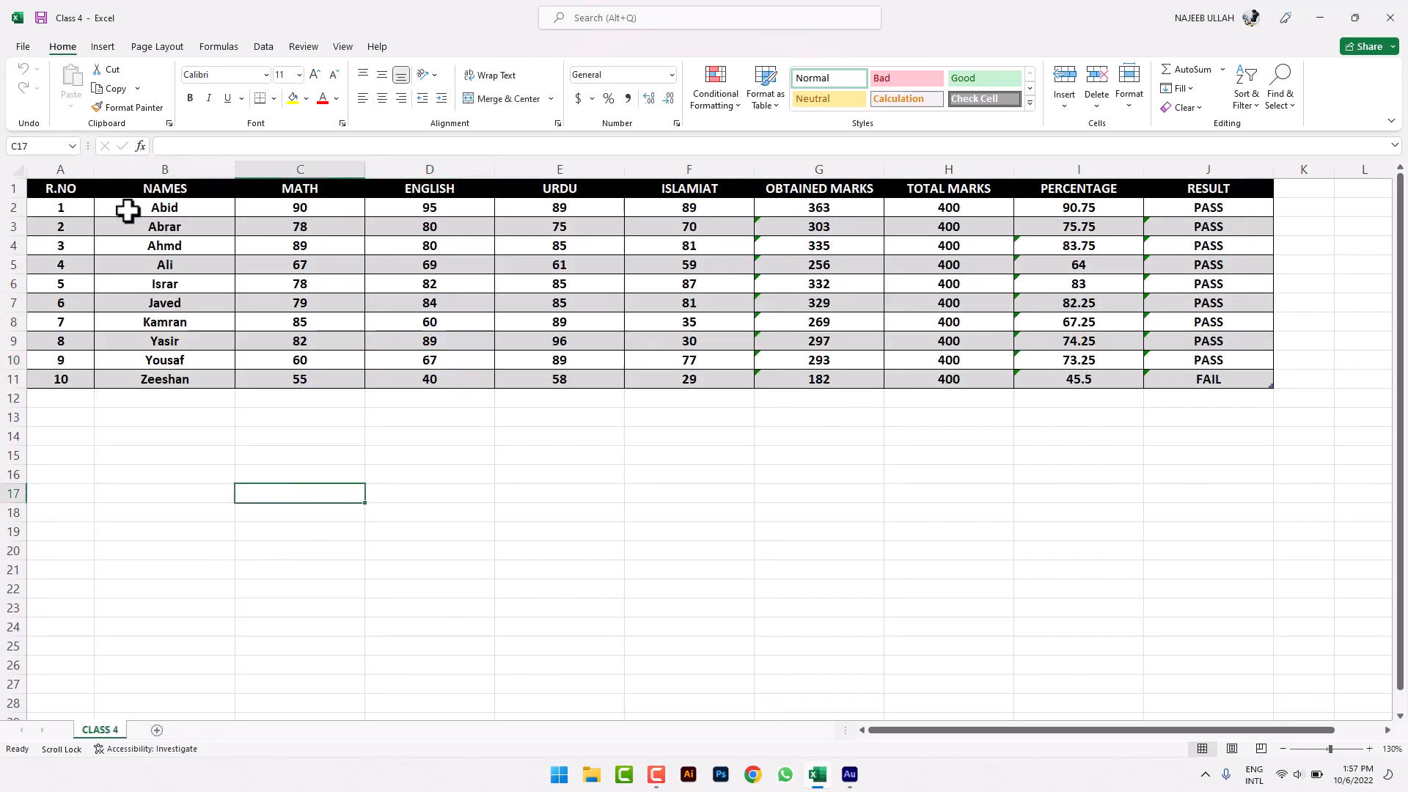
- Copy the marks table range A2:J11 on CLASS 4
left_click_drag(145, 213, 418, 382)
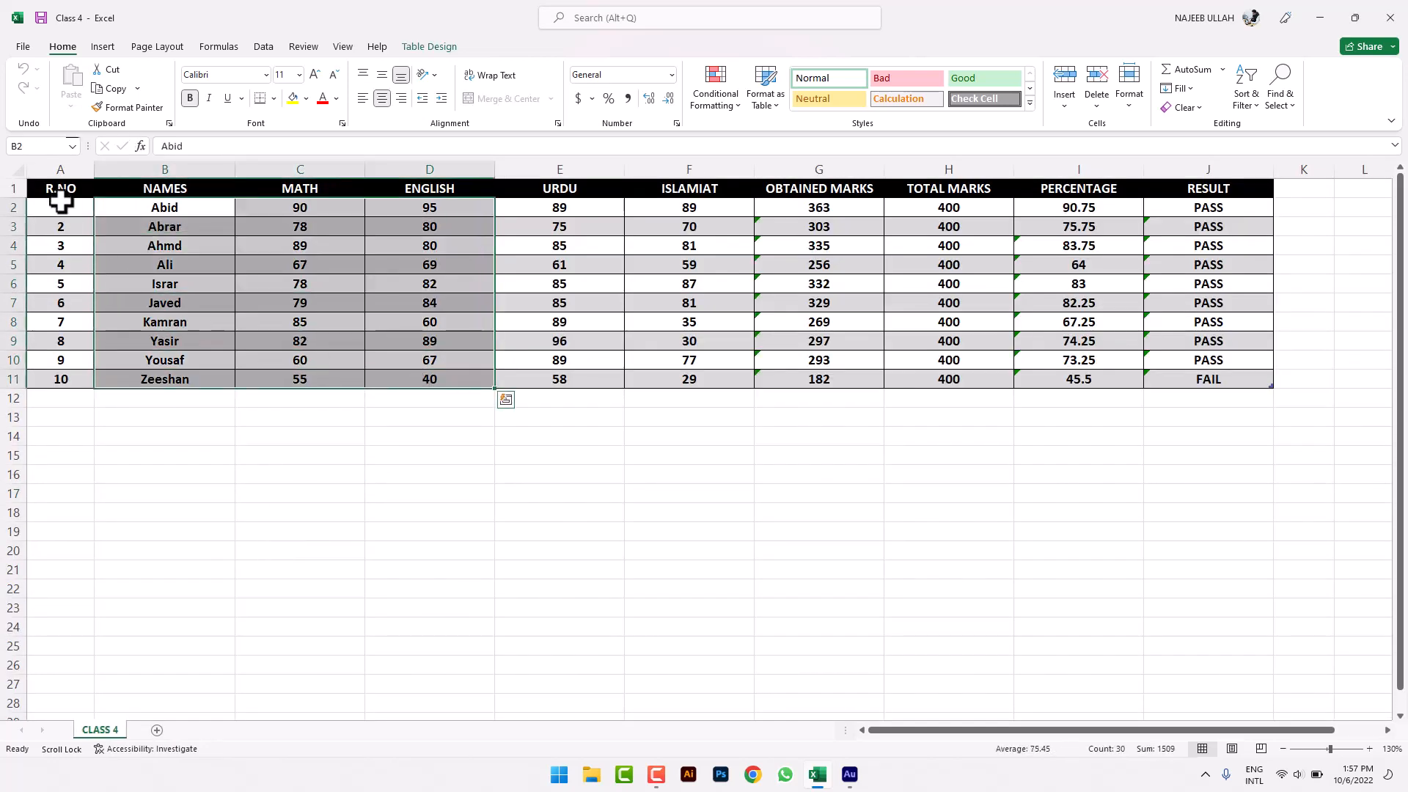
left_click_drag(63, 209, 1254, 374)
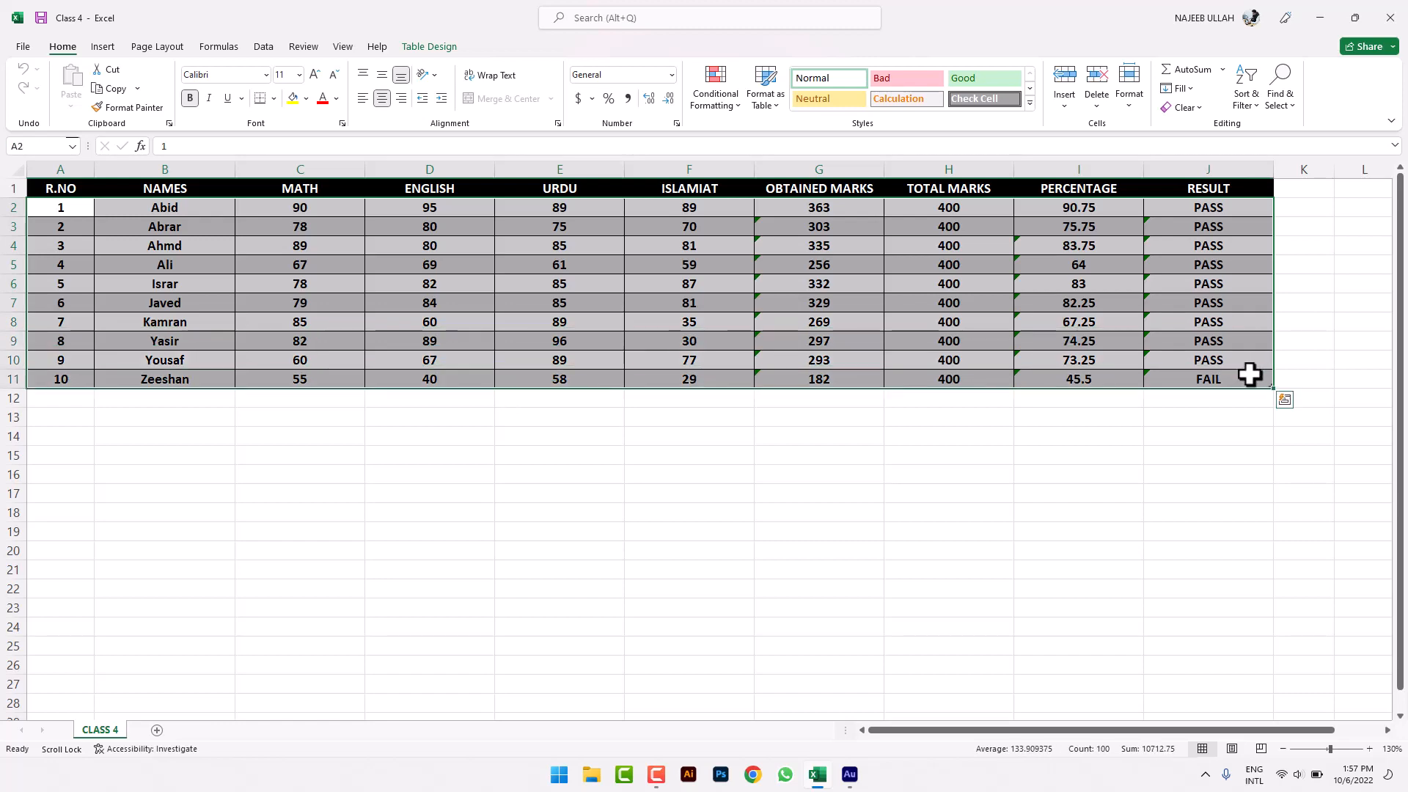
key("ctrl+c")
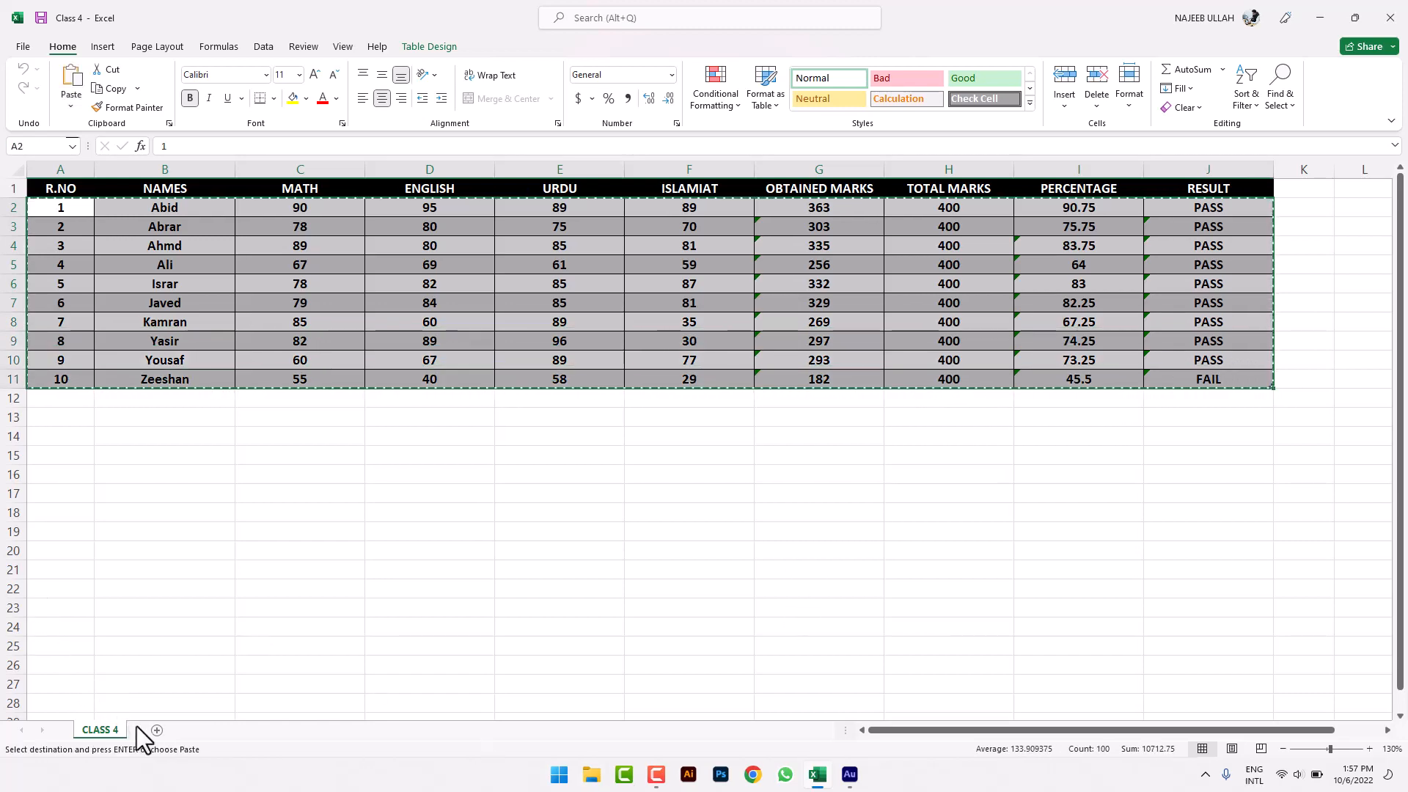
- Insert Sheet6 and Sheet7, then group them with the CLASS 4 sheet
left_click(156, 729)
left_click(203, 730)
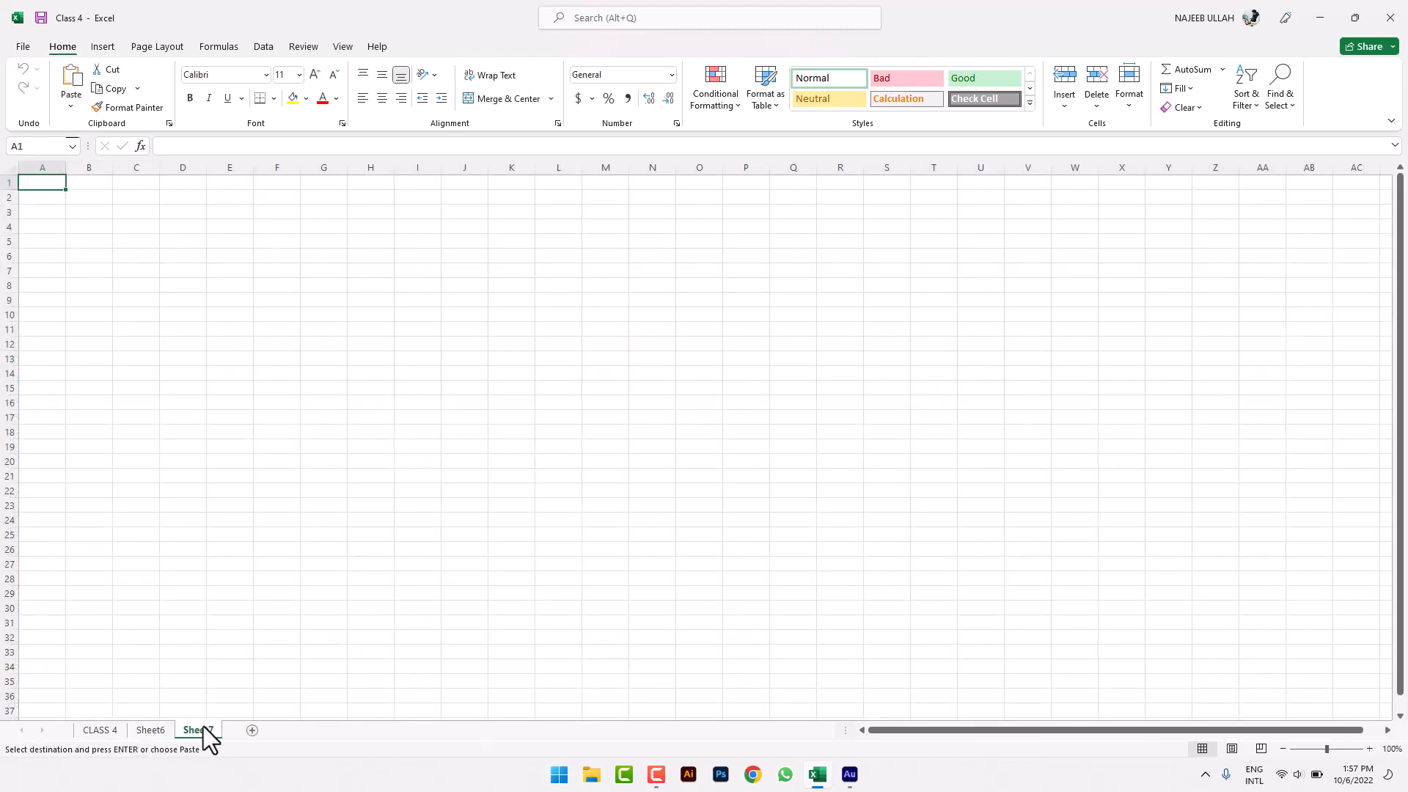
left_click(110, 730)
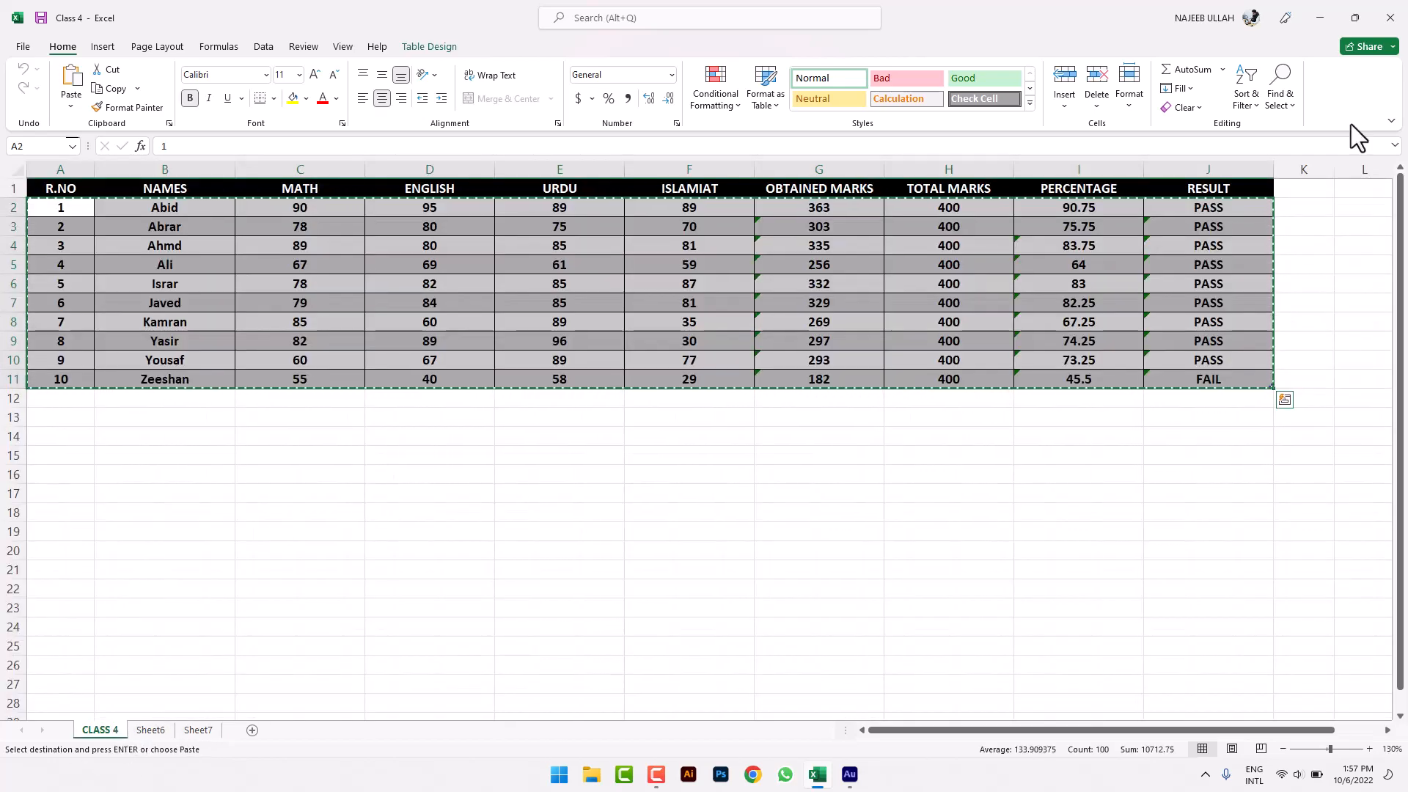
left_click(1179, 90)
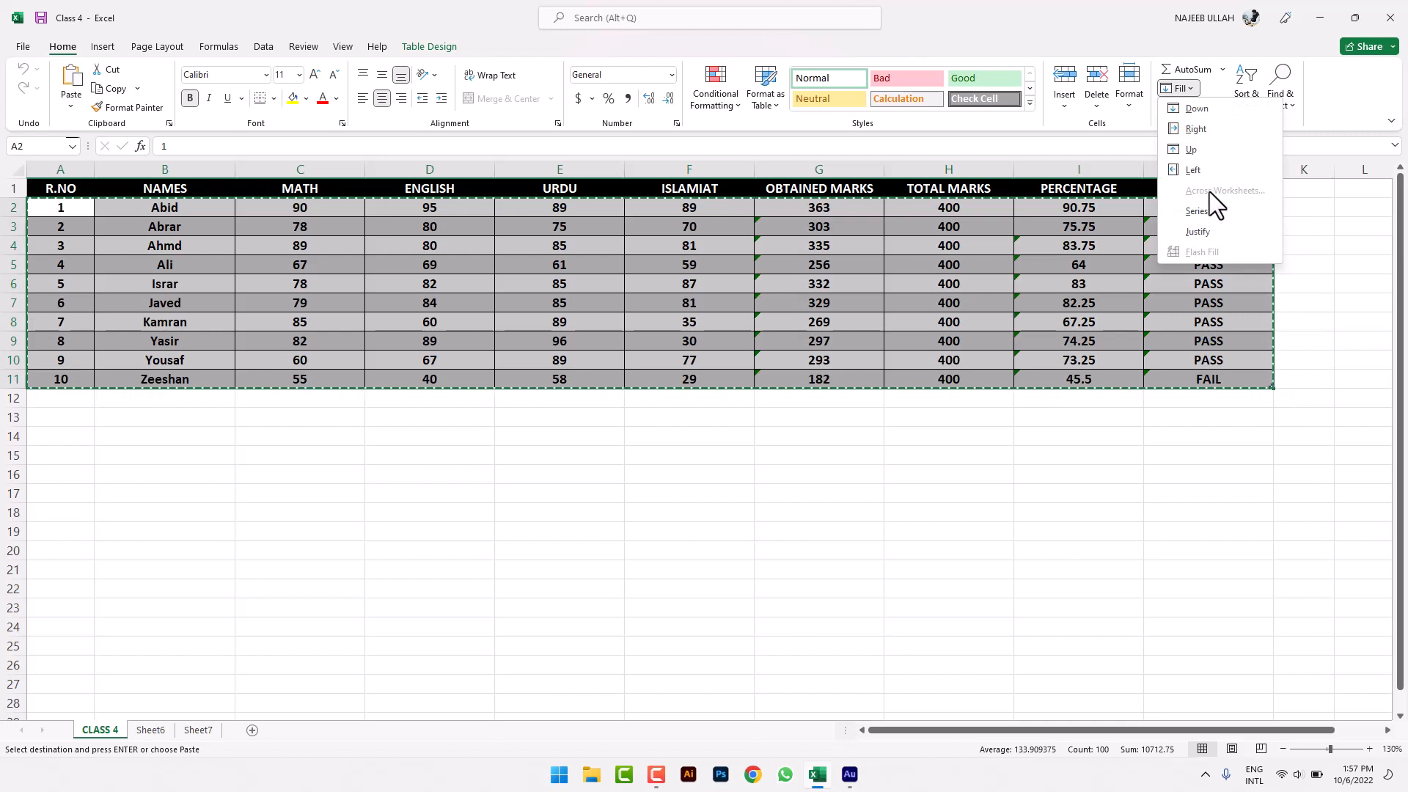
left_click(1169, 276)
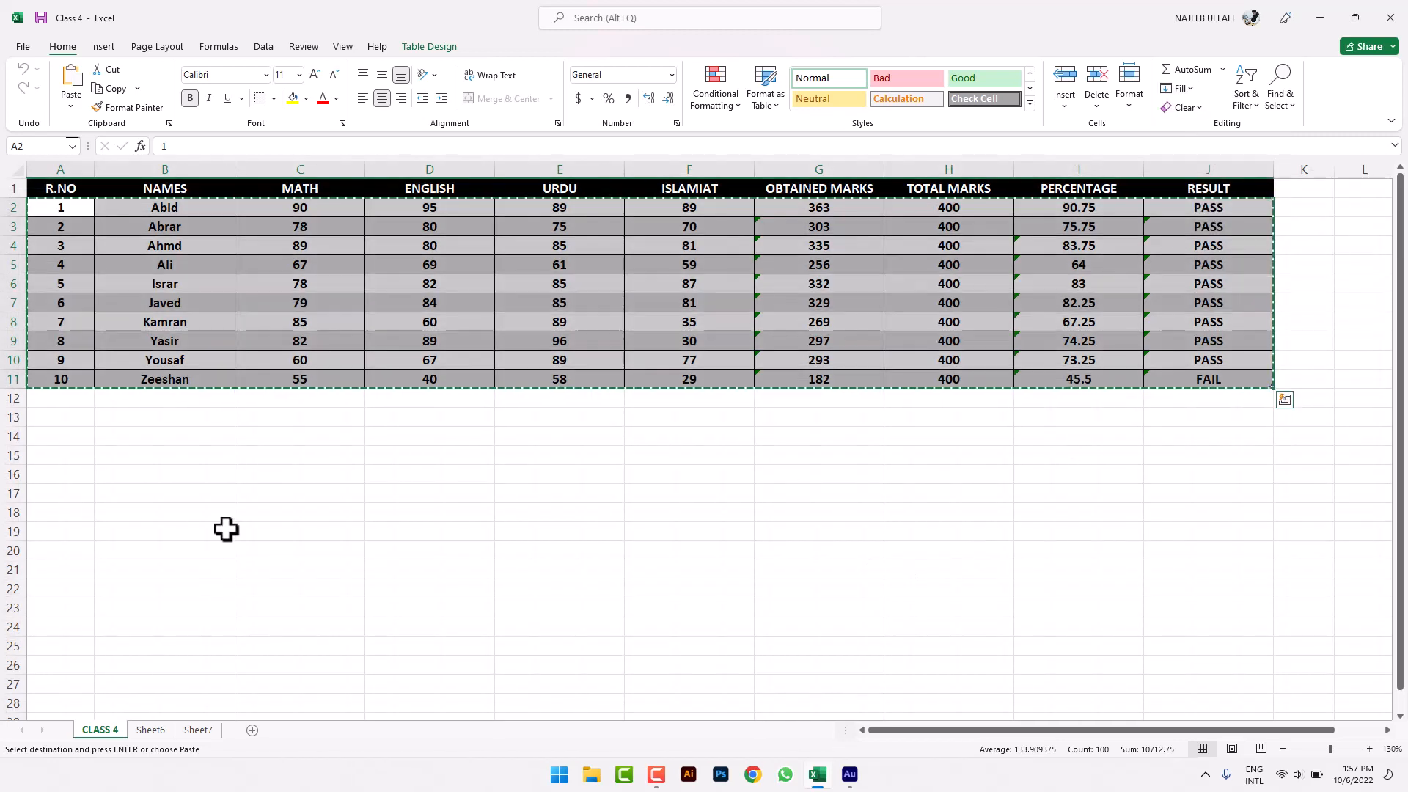
left_click(160, 735, "ctrl")
left_click(199, 733, "ctrl")
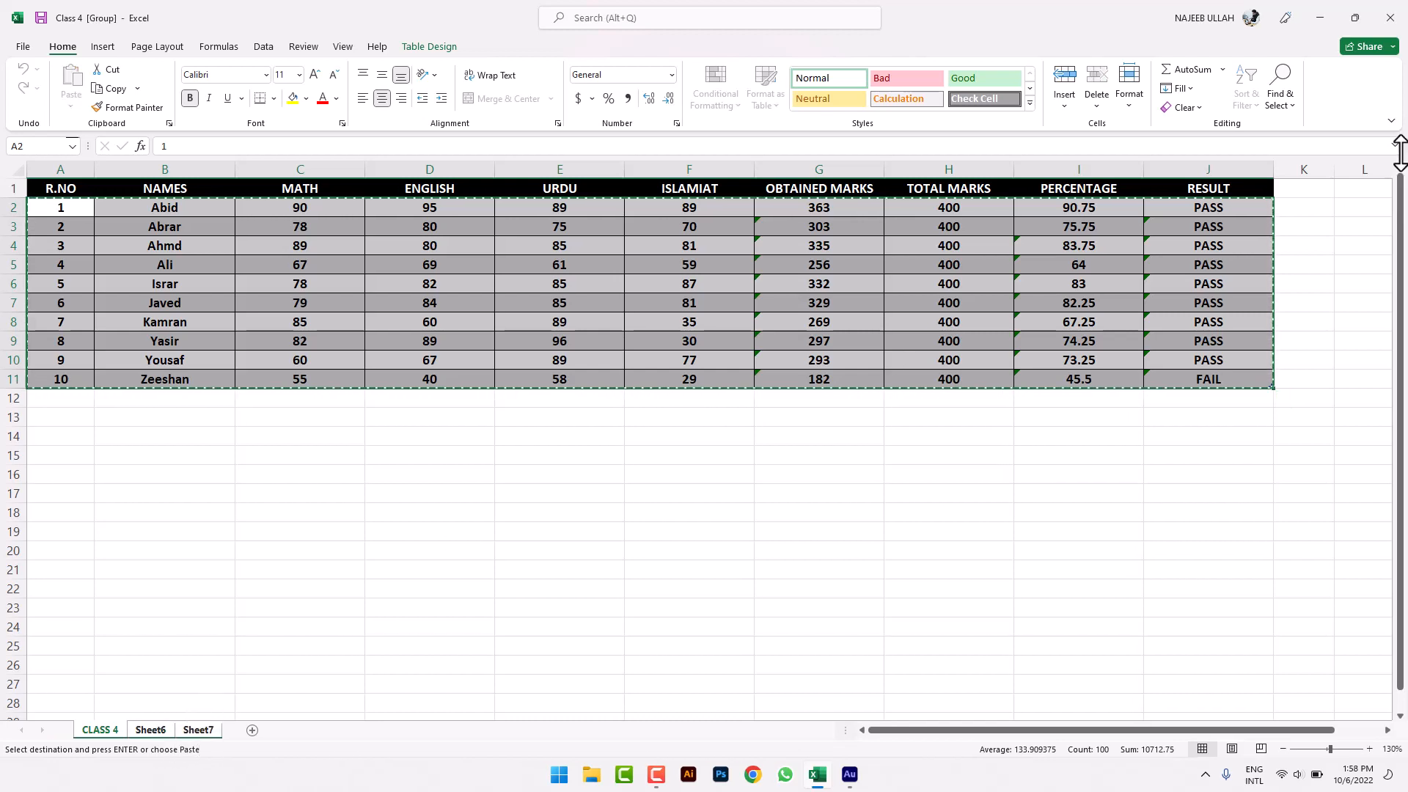
- Fill the student rows across to Sheet6 and Sheet7 with All, then view Sheet6
left_click(1194, 89)
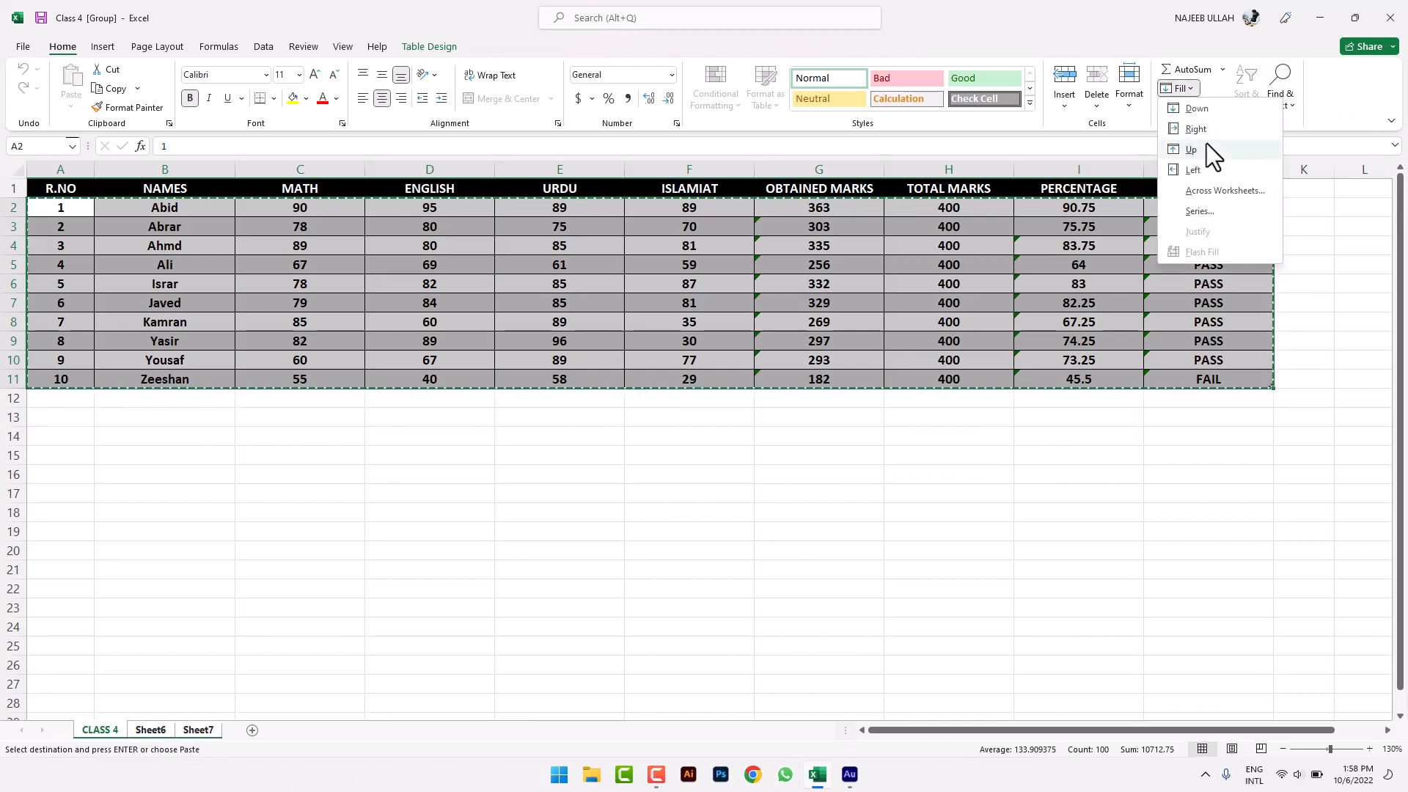
left_click(1216, 194)
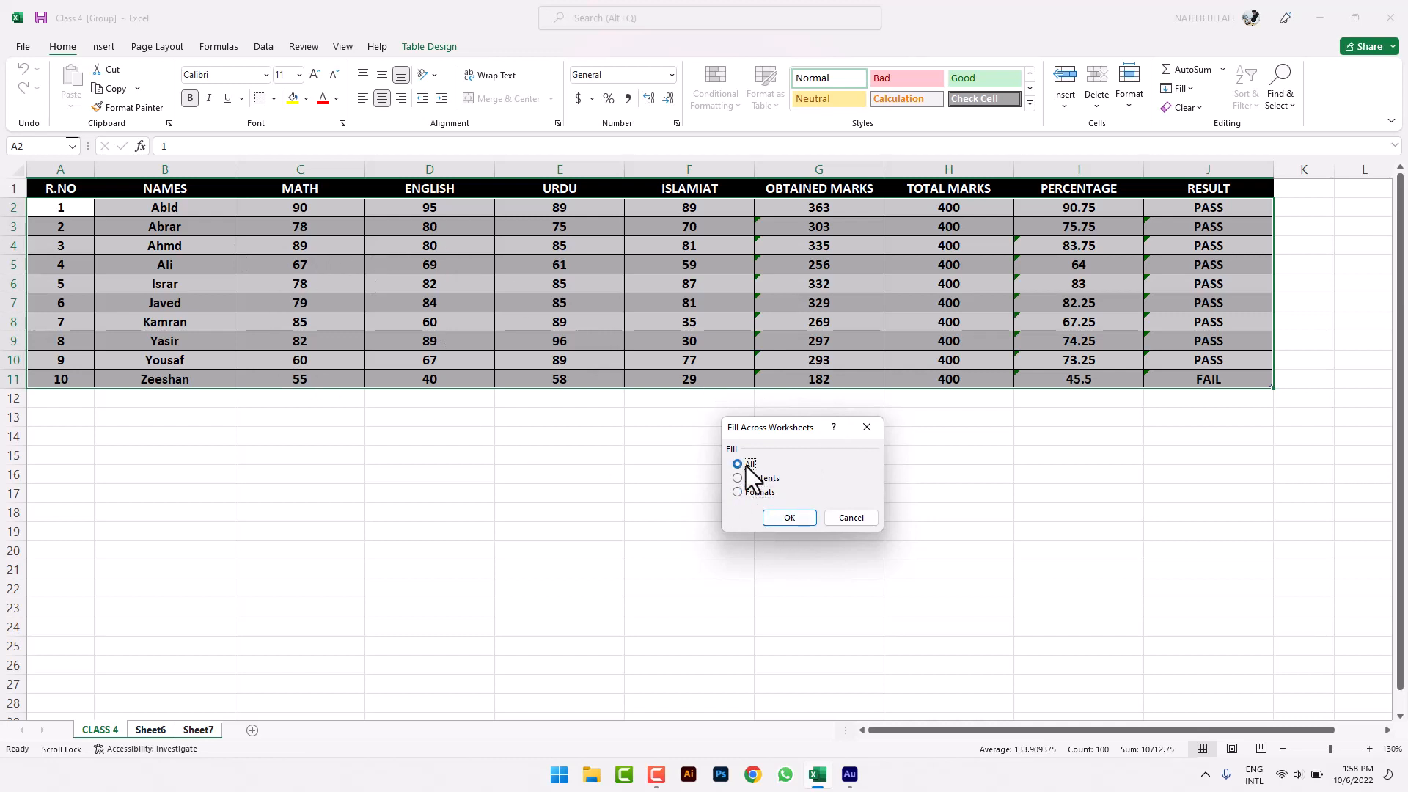
left_click(782, 522)
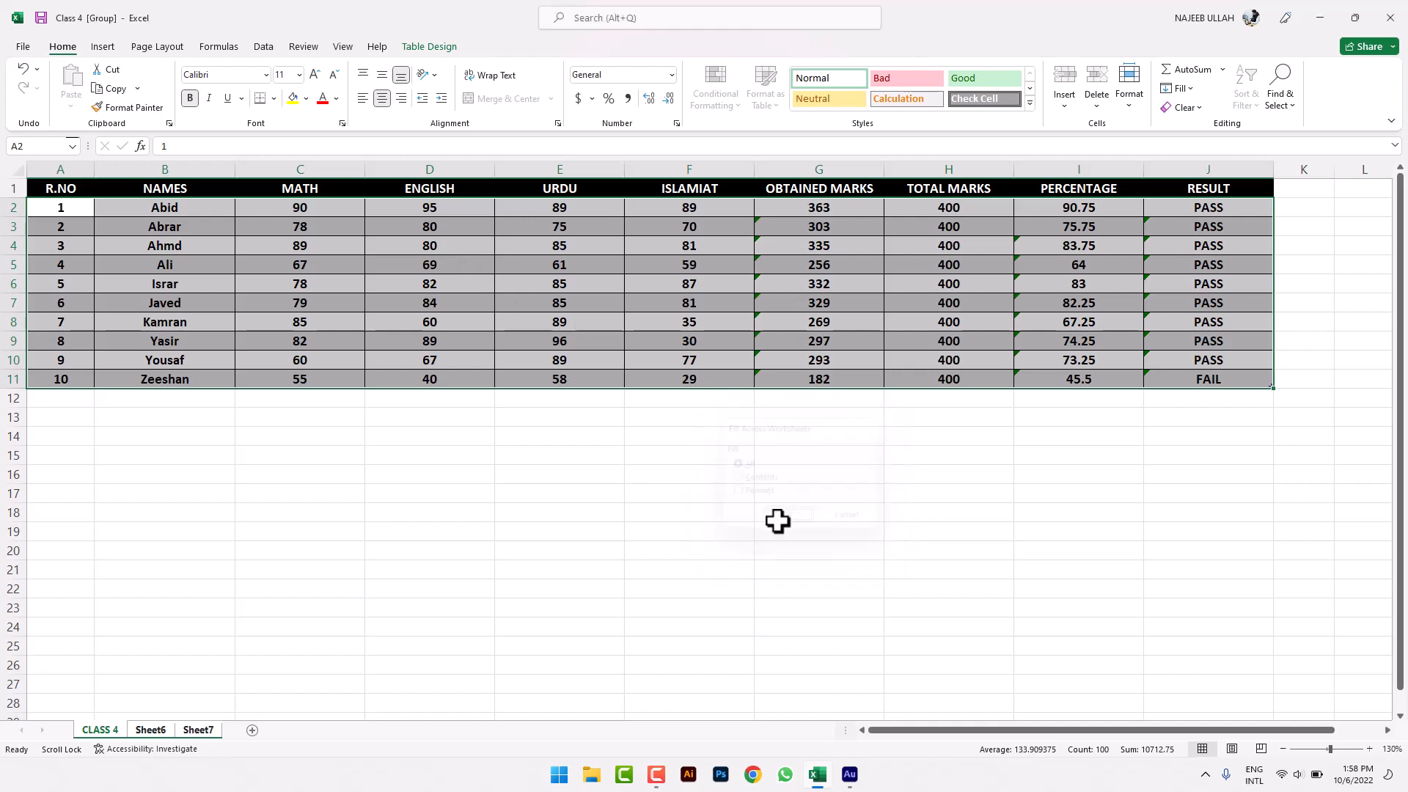
left_click(150, 730)
left_click(277, 534)
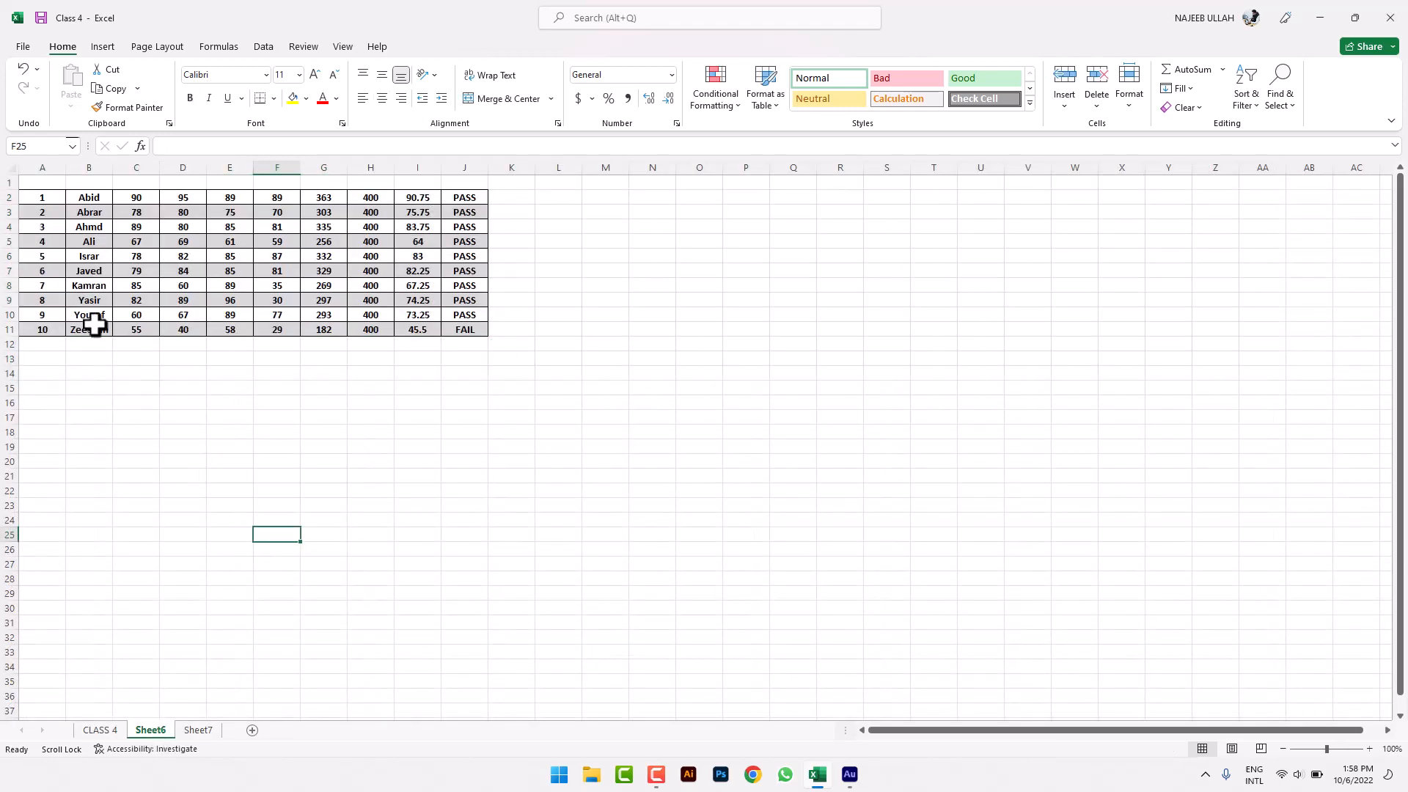
- Check Sheet7's copy, then delete both Sheet6 and Sheet7
left_click(198, 730)
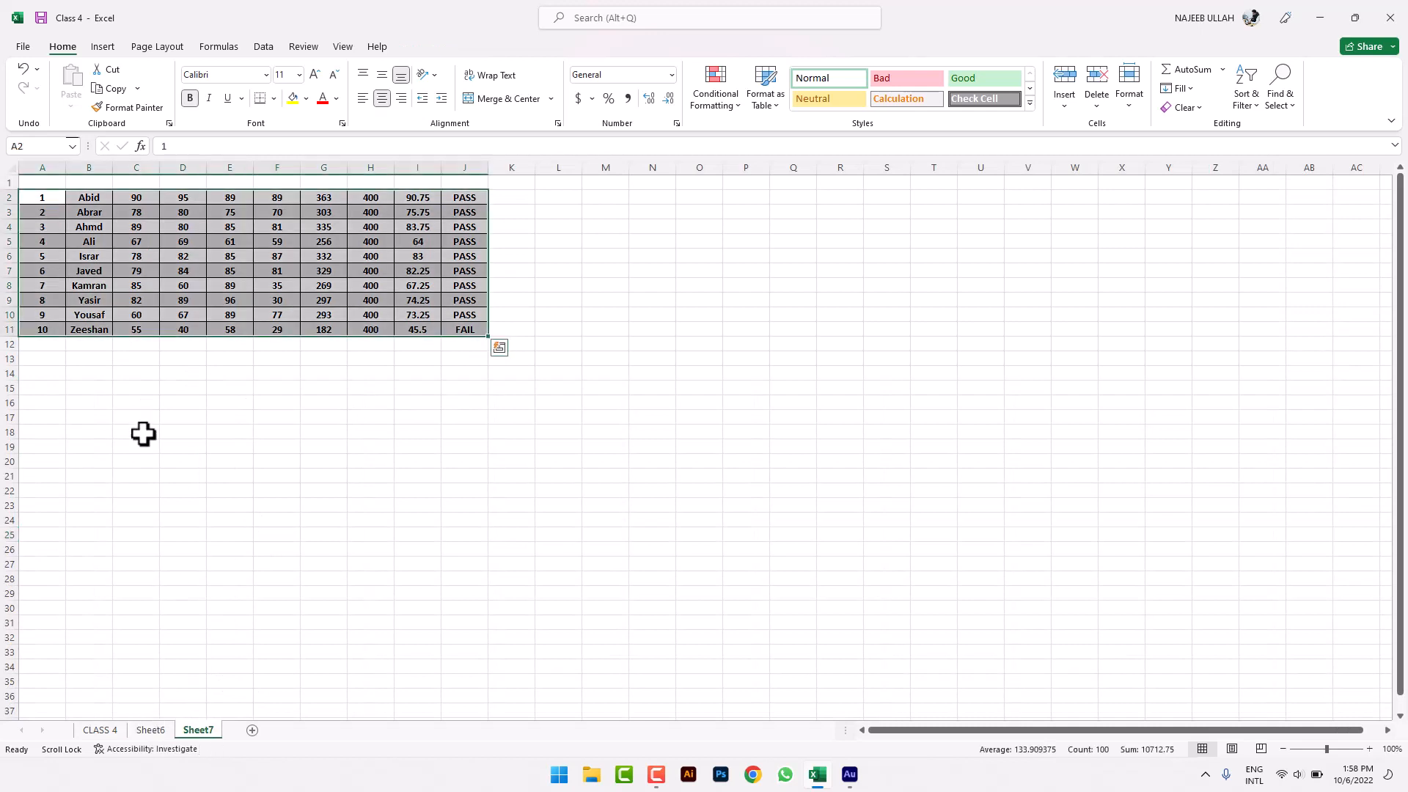
right_click(142, 733)
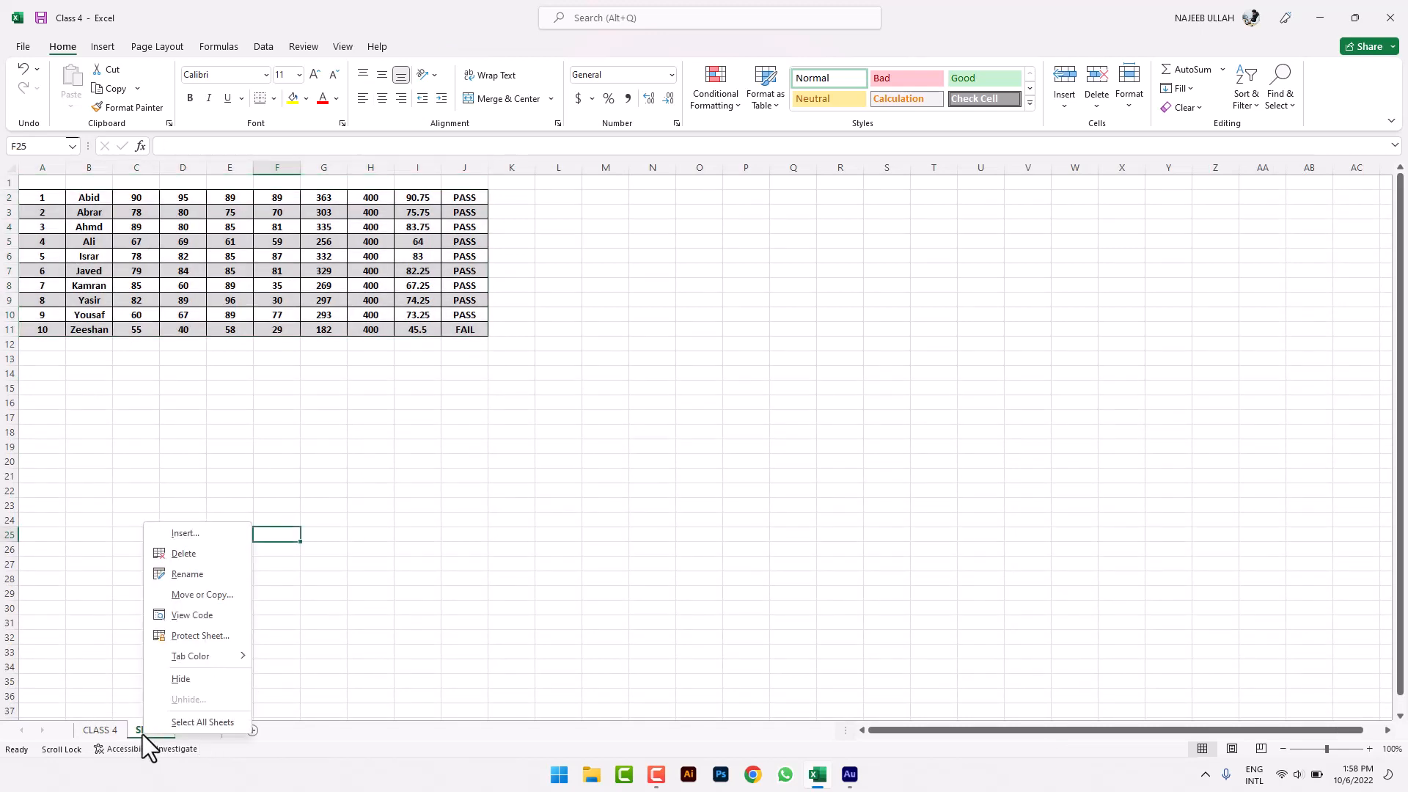
left_click(205, 562)
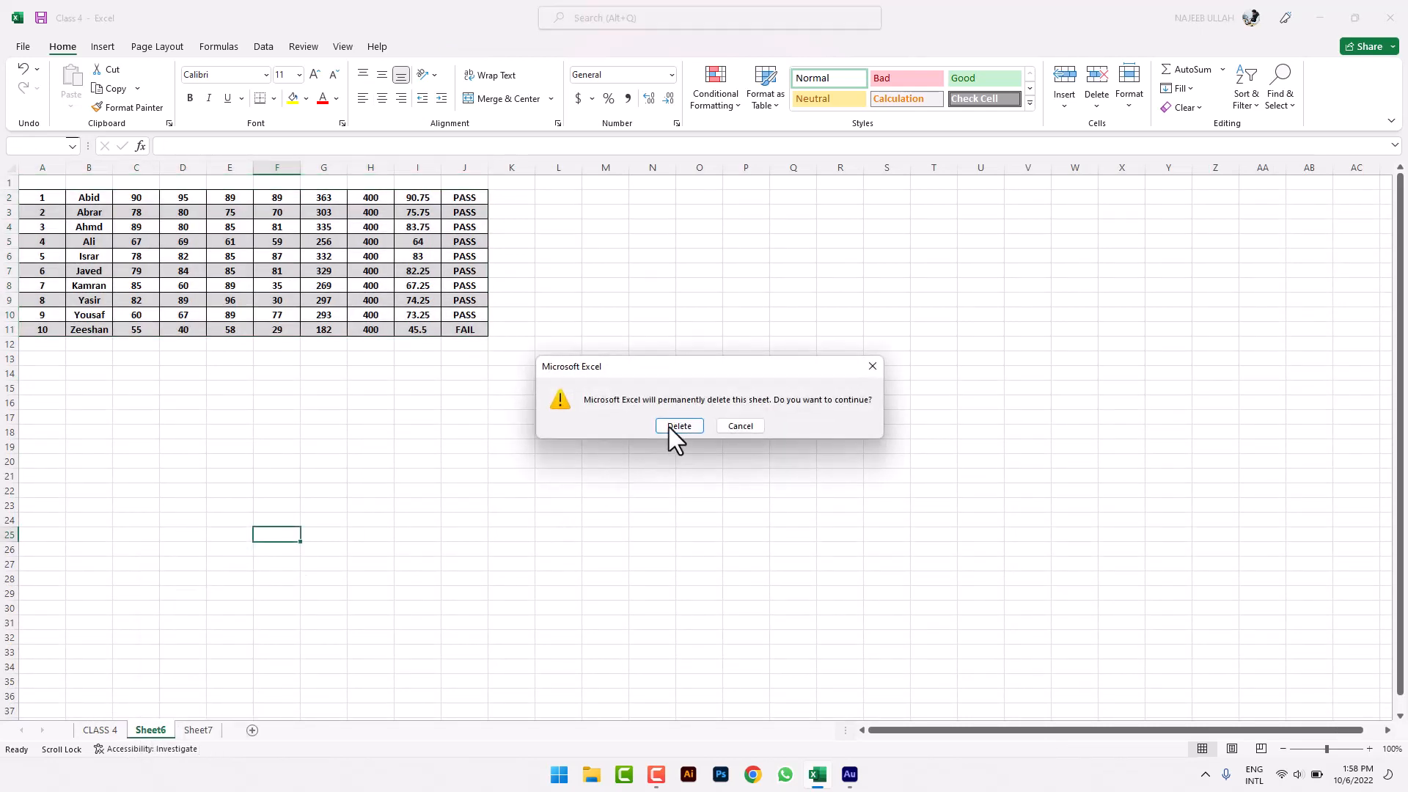
left_click(668, 427)
right_click(157, 723)
left_click(253, 542)
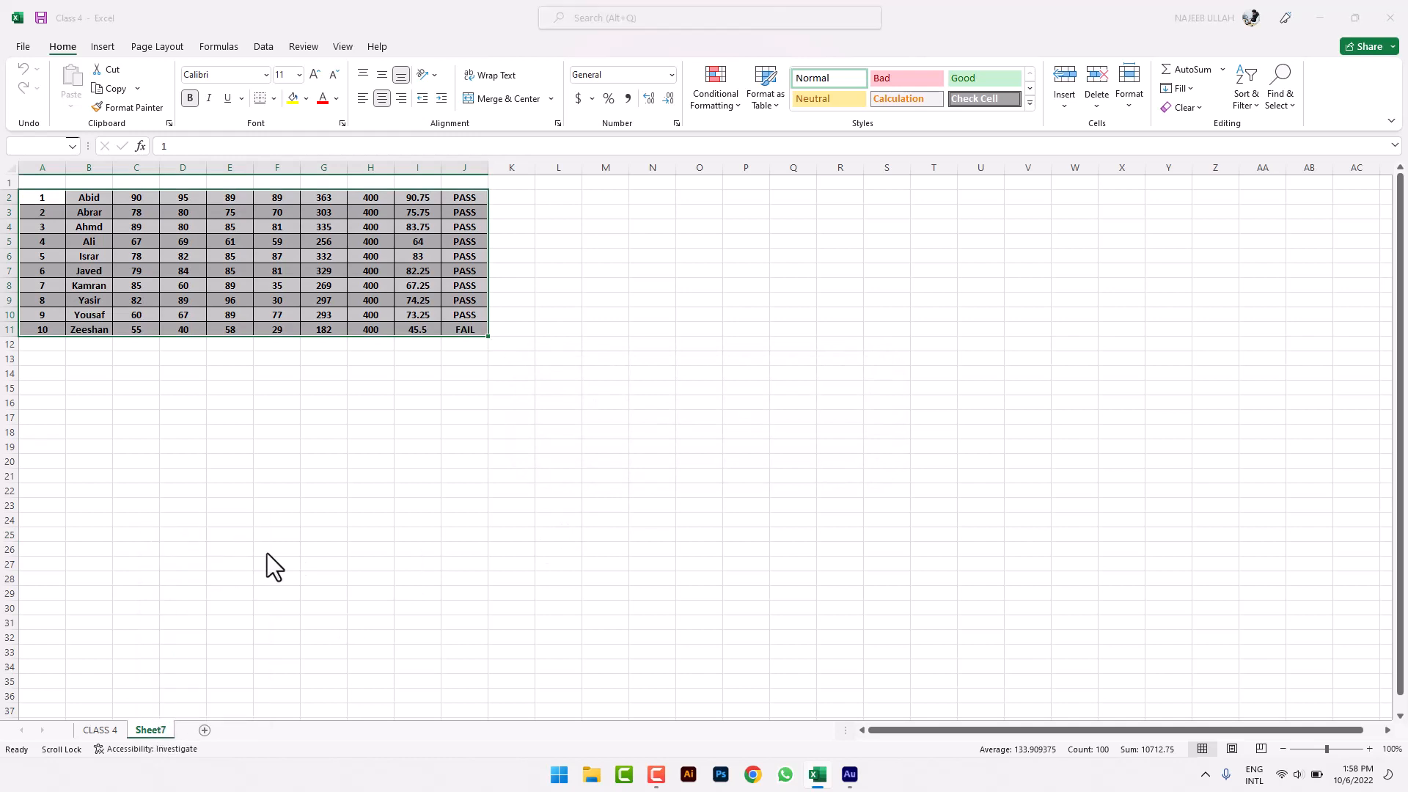
left_click(680, 430)
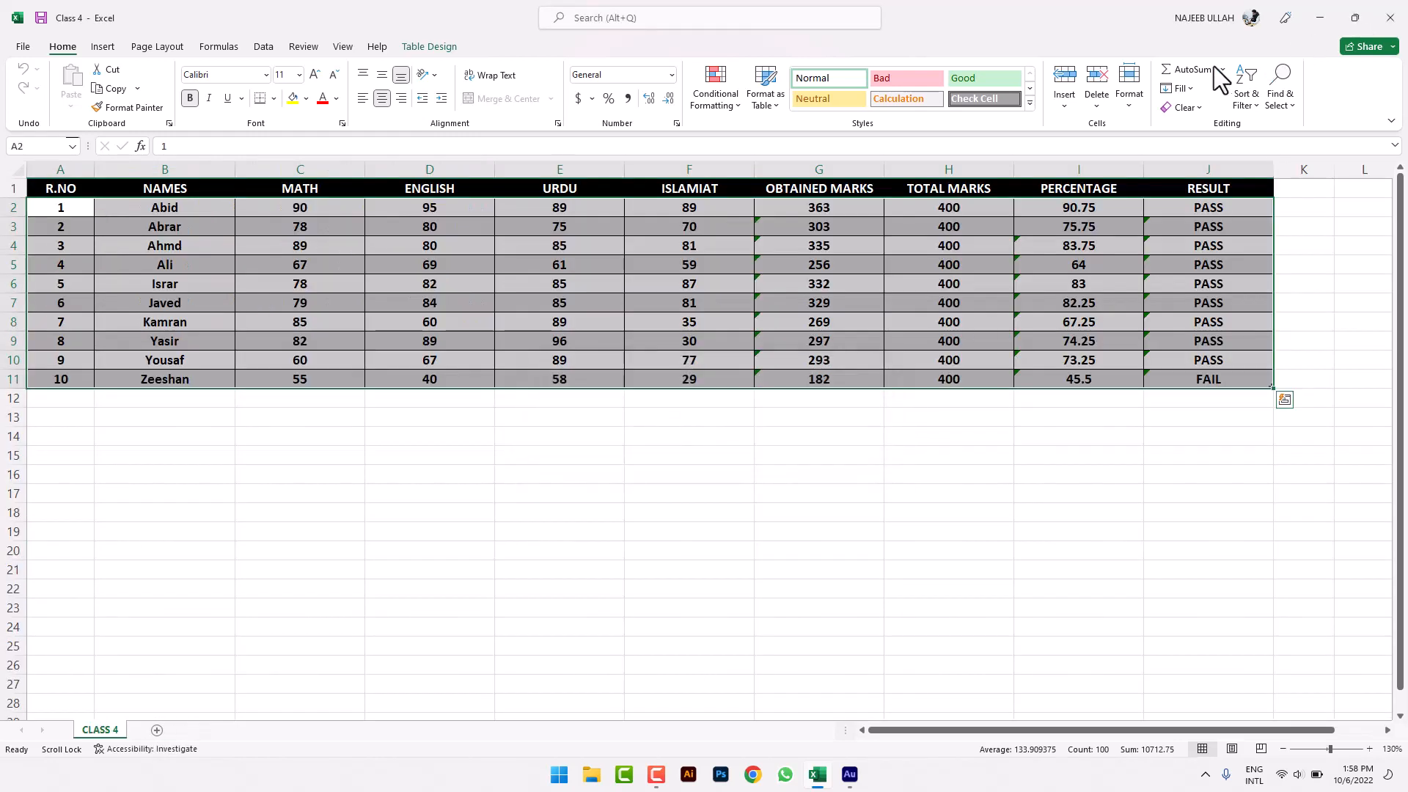
- Fill column D from D17 as a linear series, step 2, giving 1, 3, 5 … 21
left_click(1175, 88)
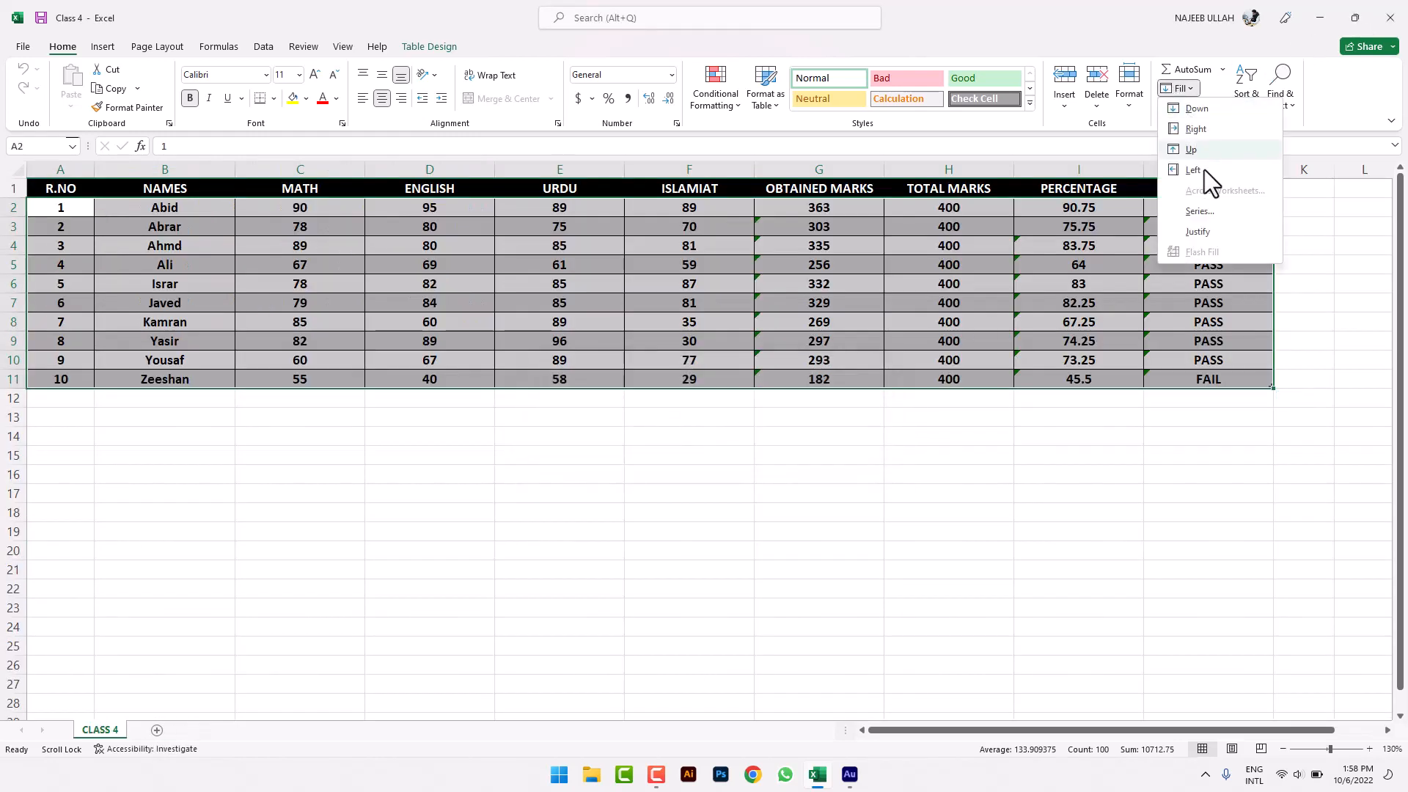
left_click(1202, 212)
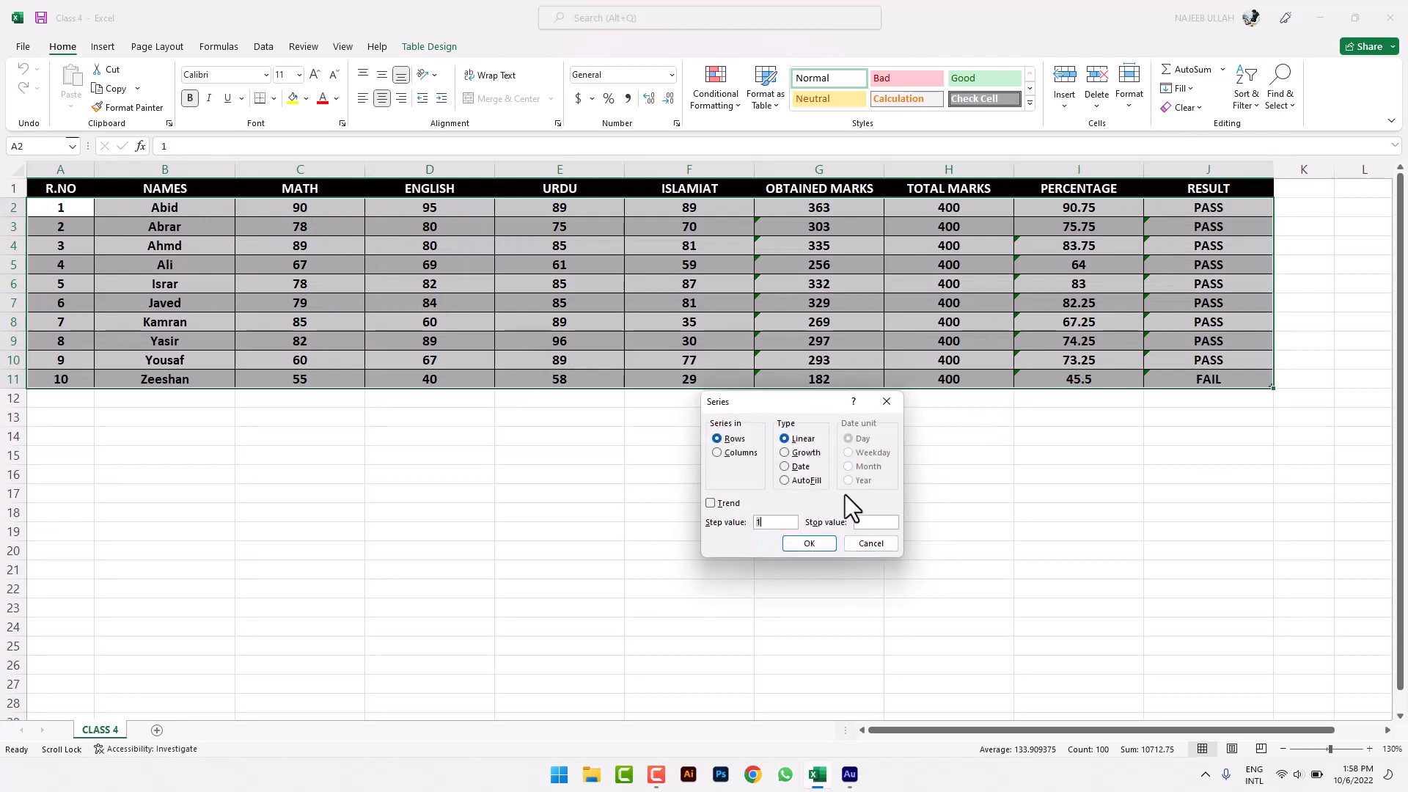
left_click(868, 543)
left_click(680, 473)
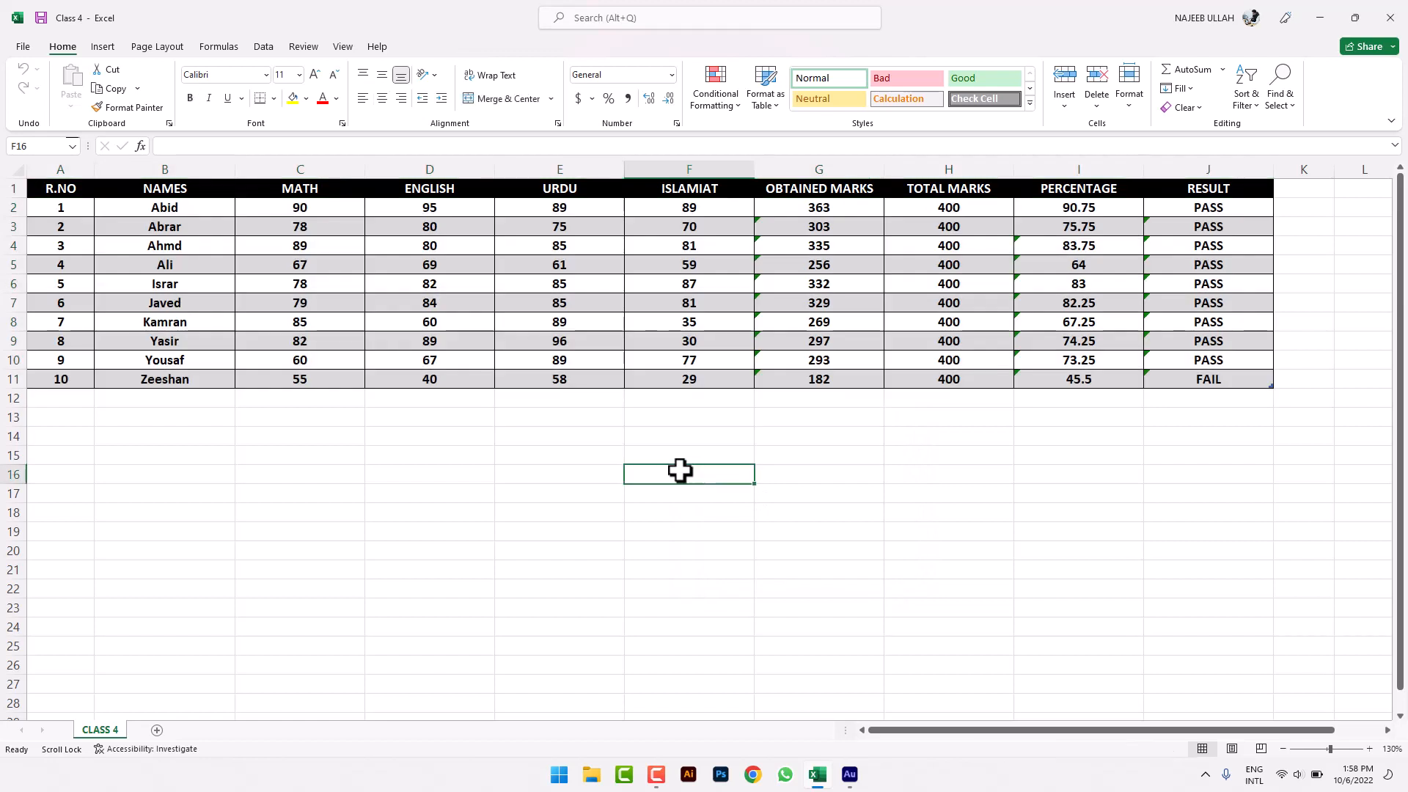
left_click_drag(429, 322, 455, 522)
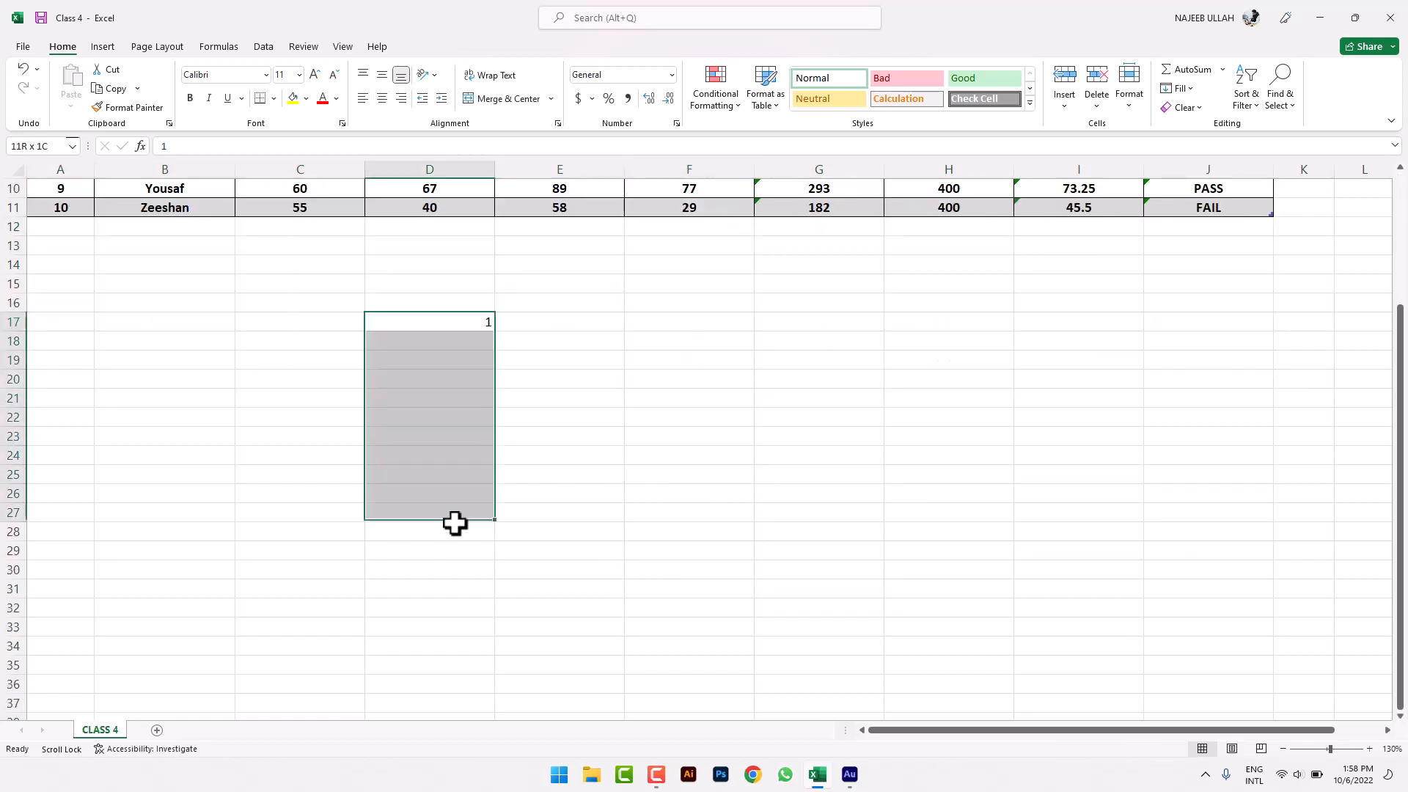
left_click(543, 504)
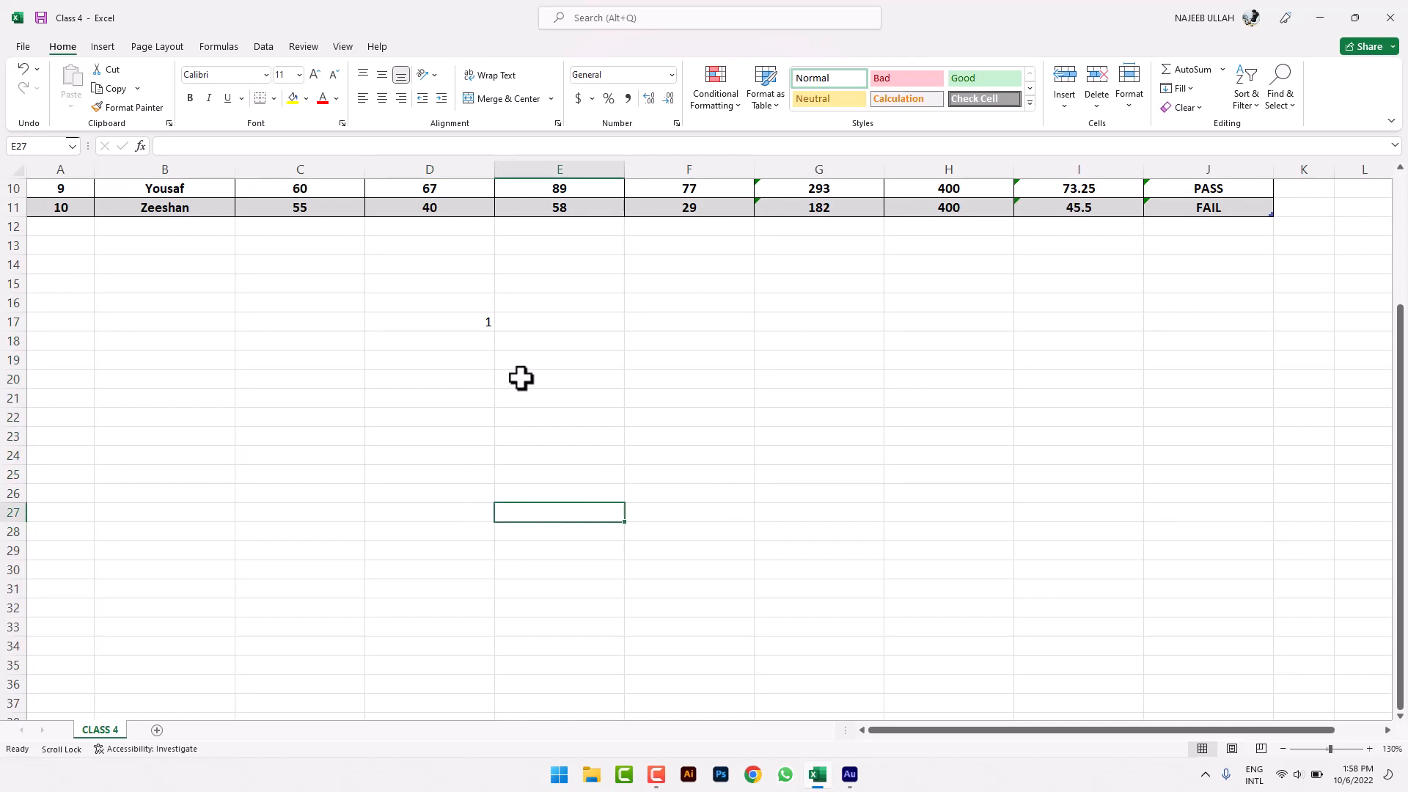
left_click_drag(399, 328, 430, 627)
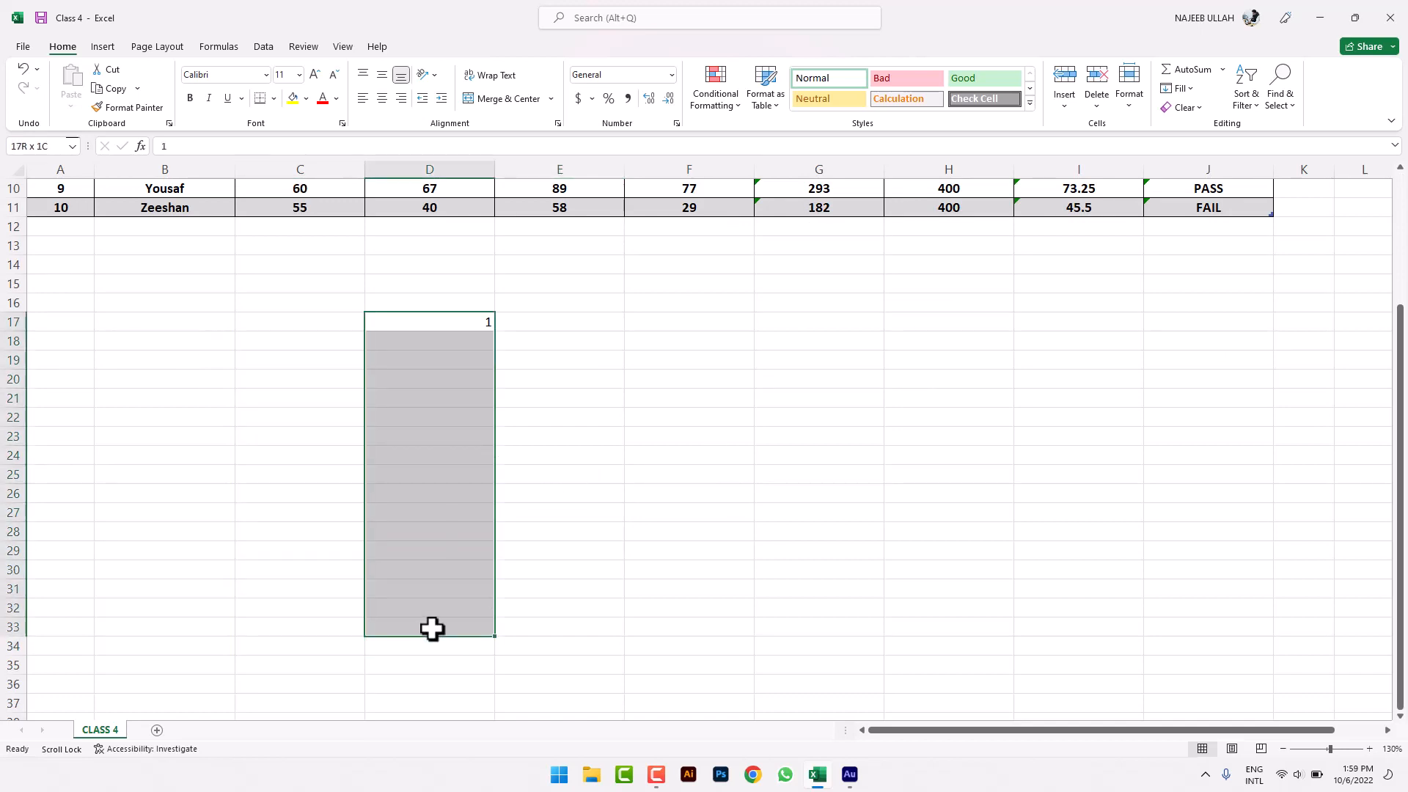
left_click(1186, 91)
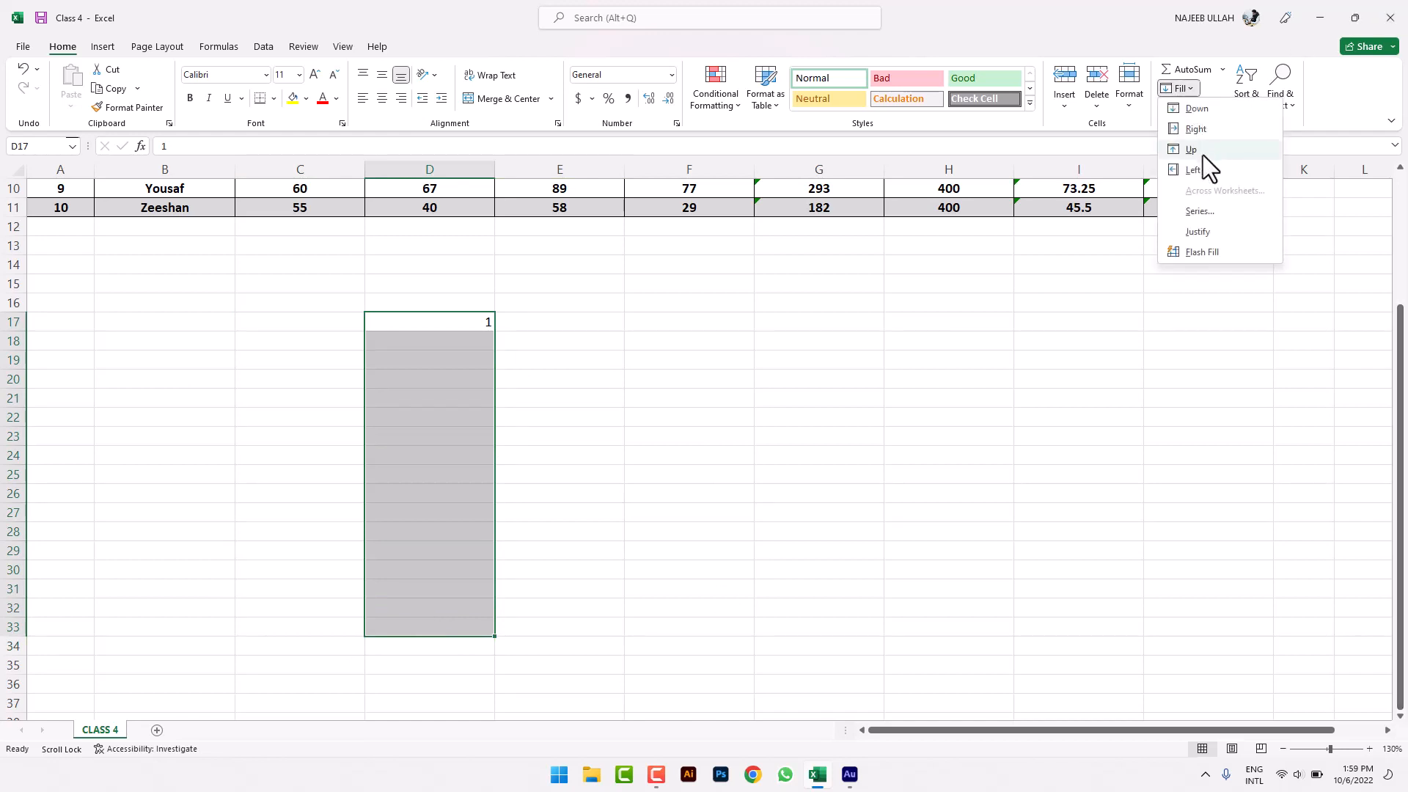
left_click(1202, 213)
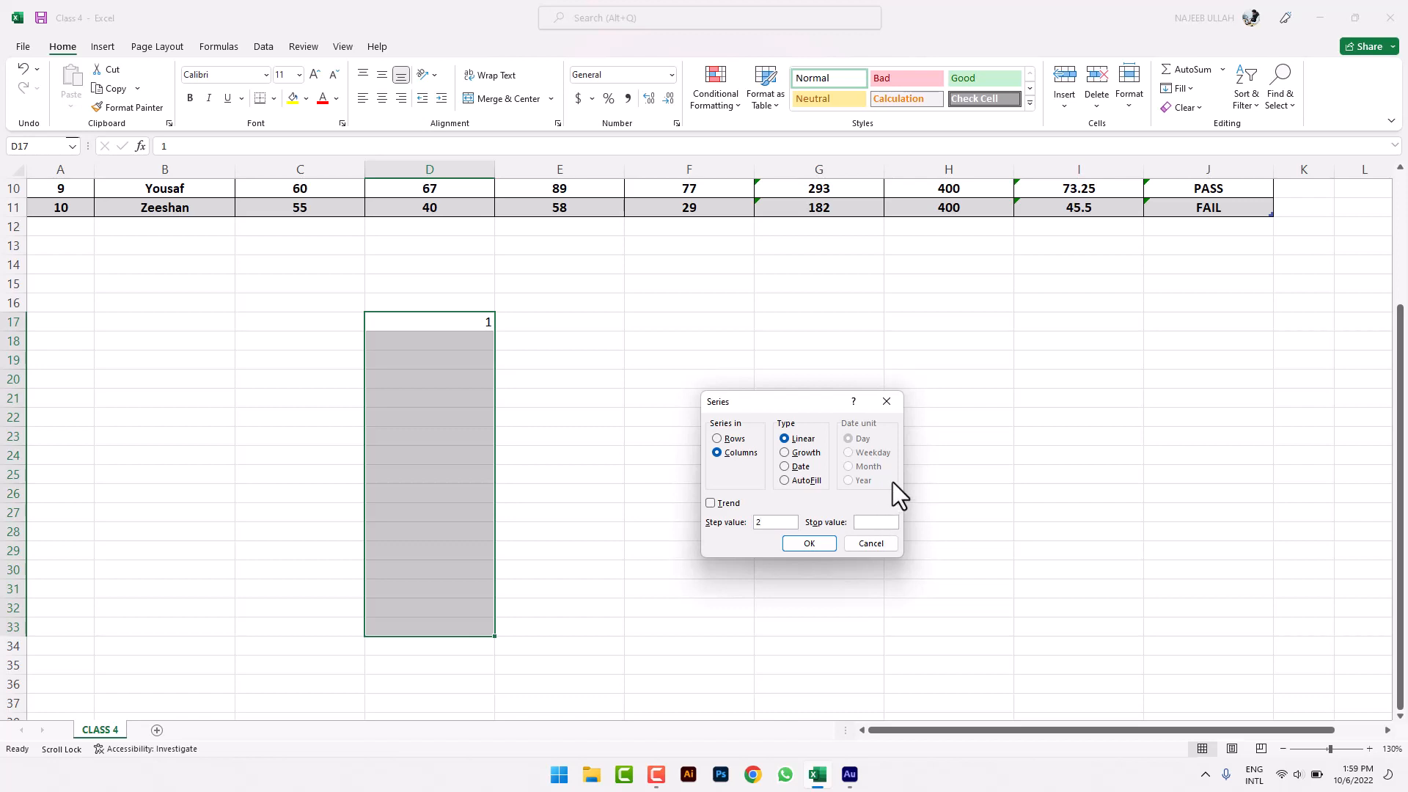
left_click(824, 541)
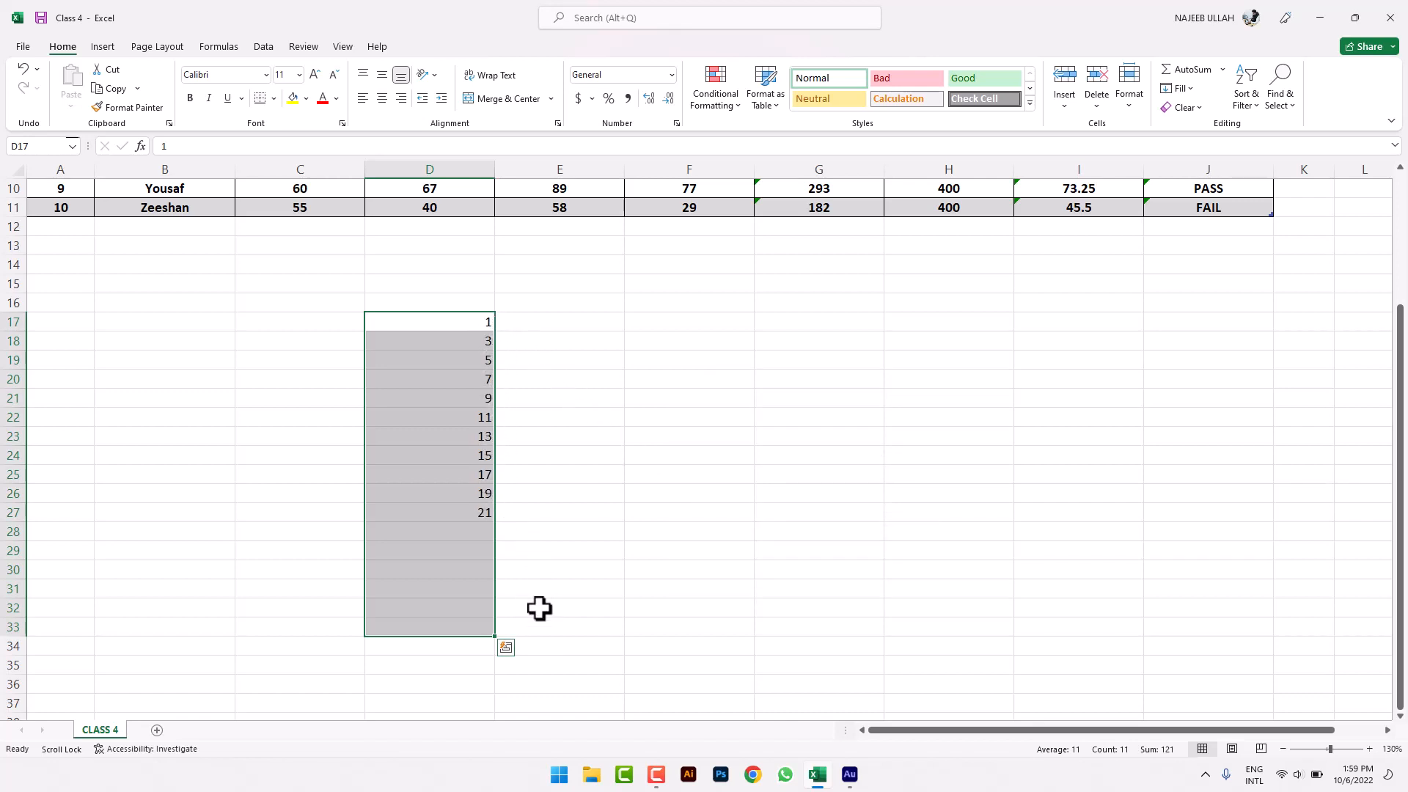
left_click(582, 521)
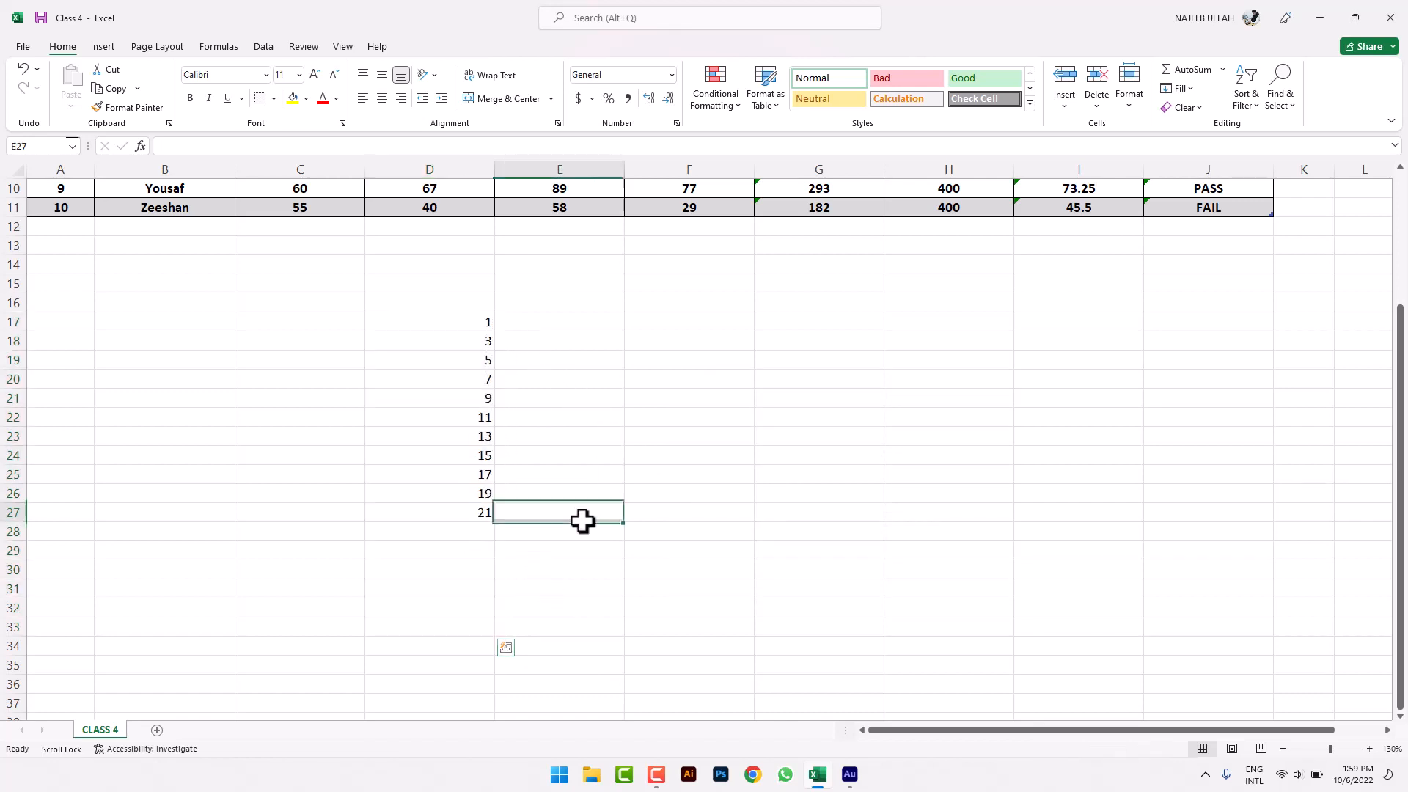
- Convert D17:D27 to a Growth series with step value 2, giving 1, 2, 4 … 1024
left_click(704, 307)
left_click_drag(459, 321, 473, 515)
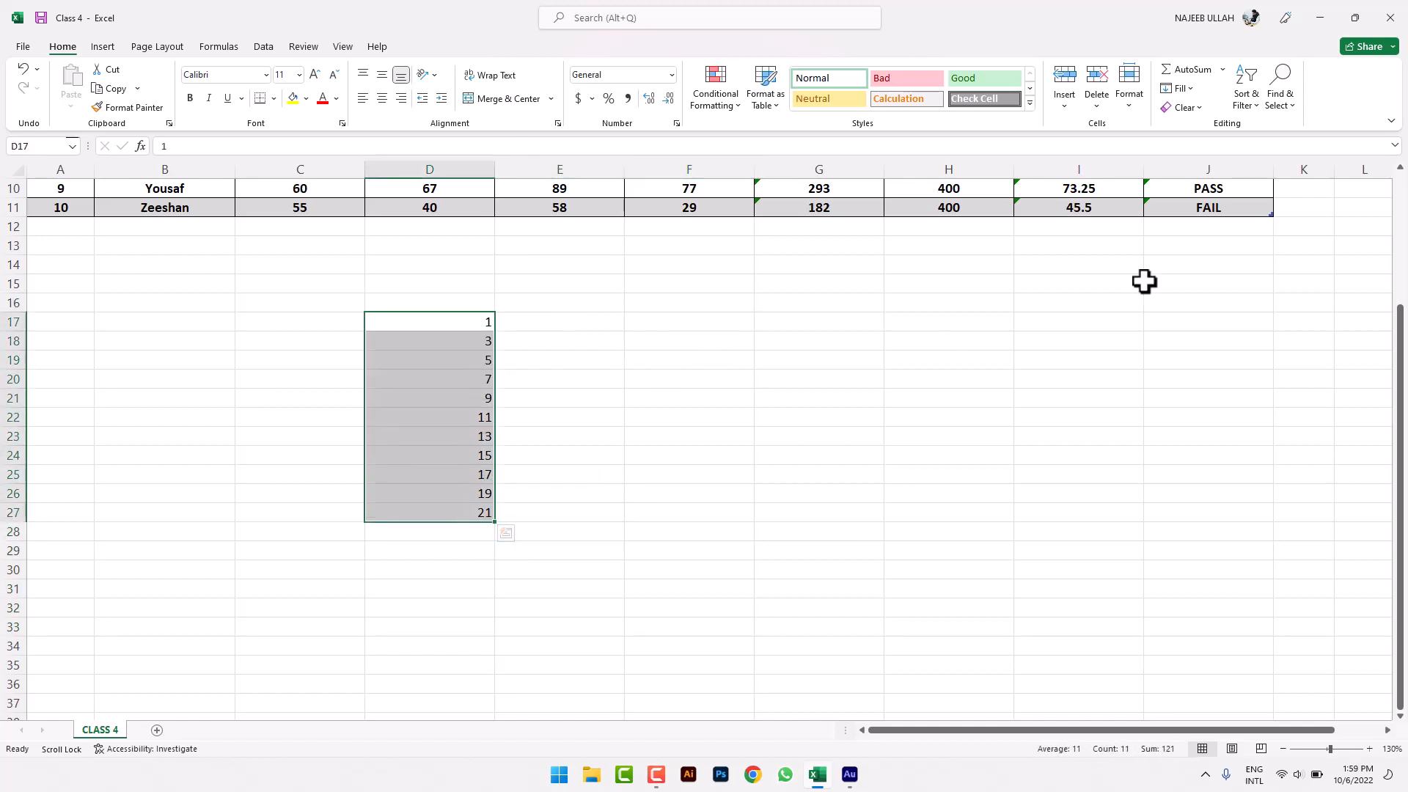
left_click(1246, 99)
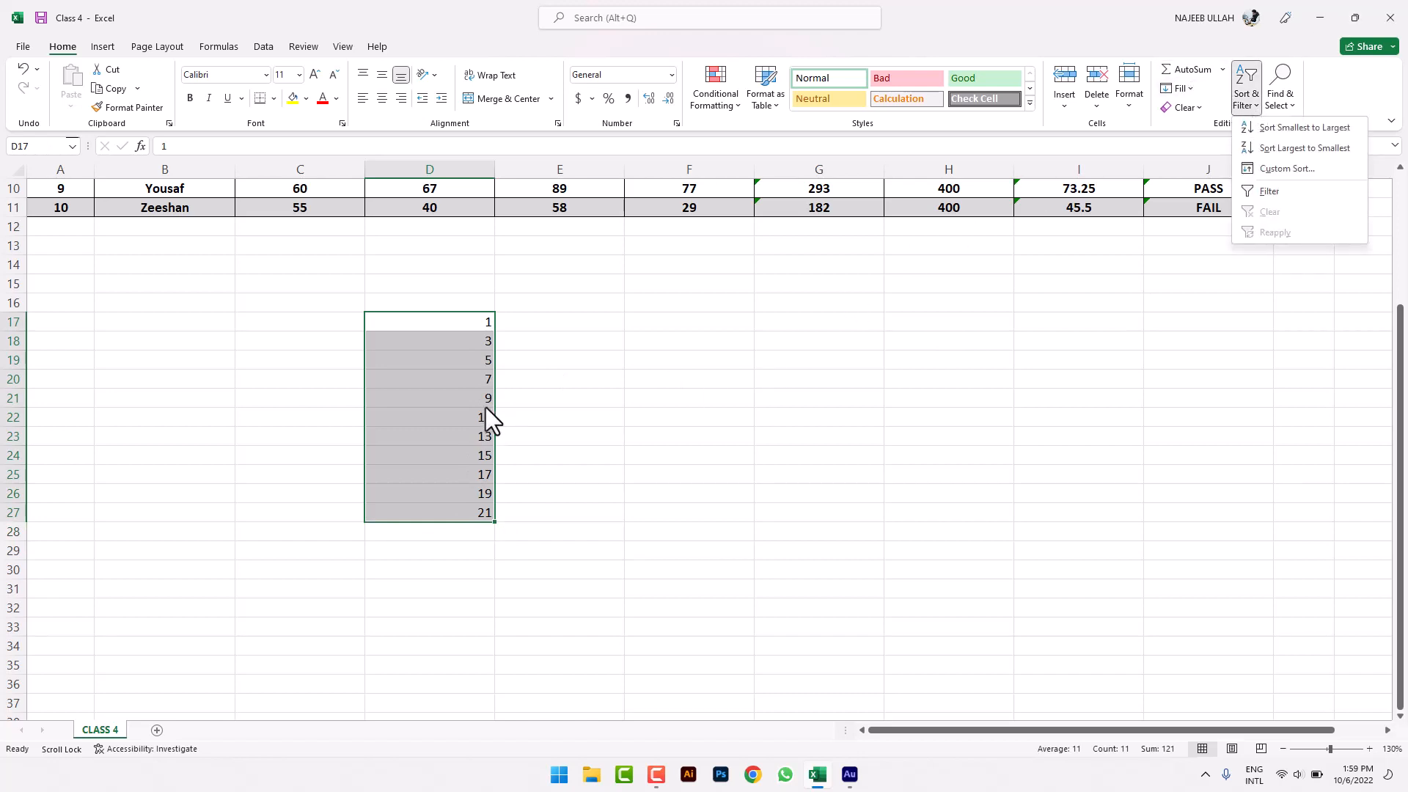
left_click(1180, 88)
left_click(1200, 219)
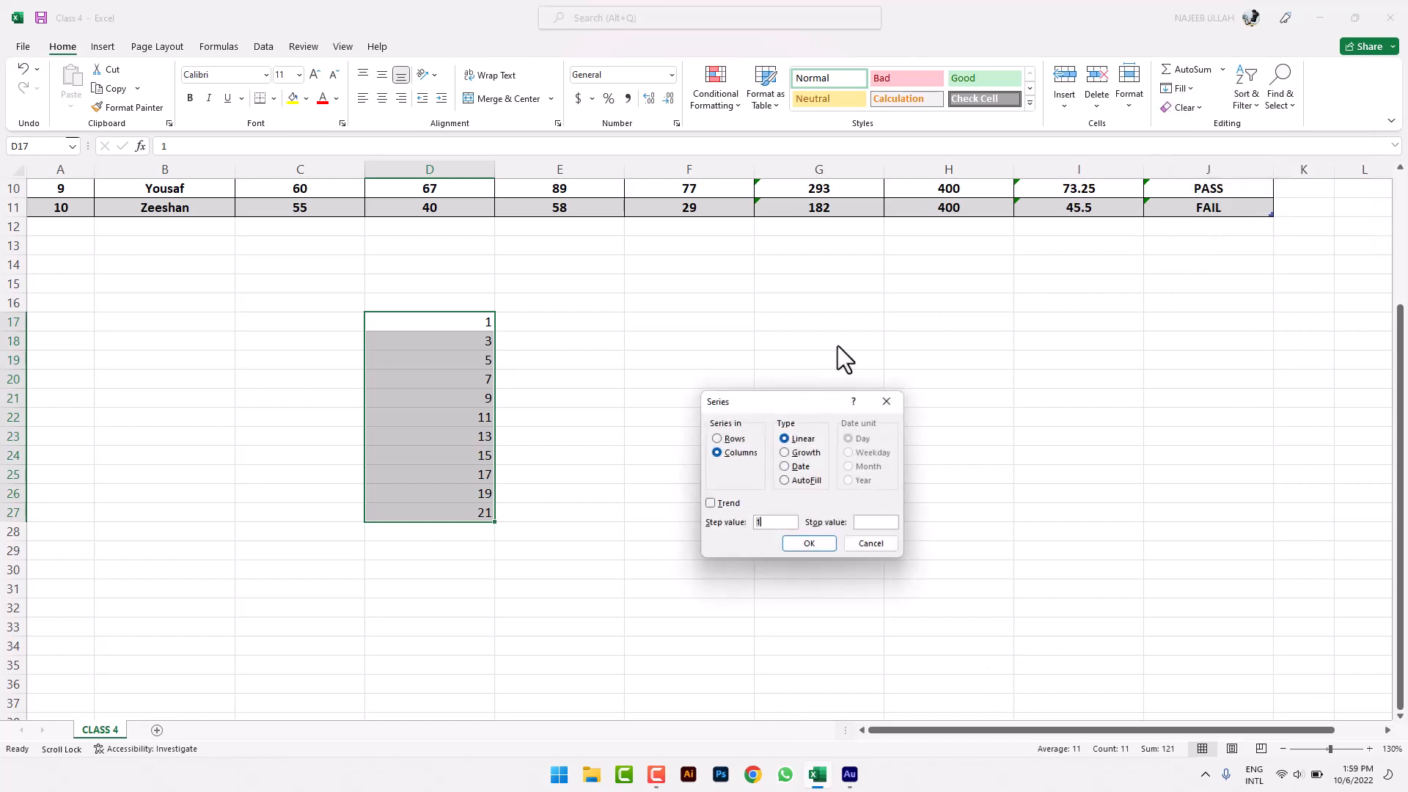
left_click(789, 454)
type("2")
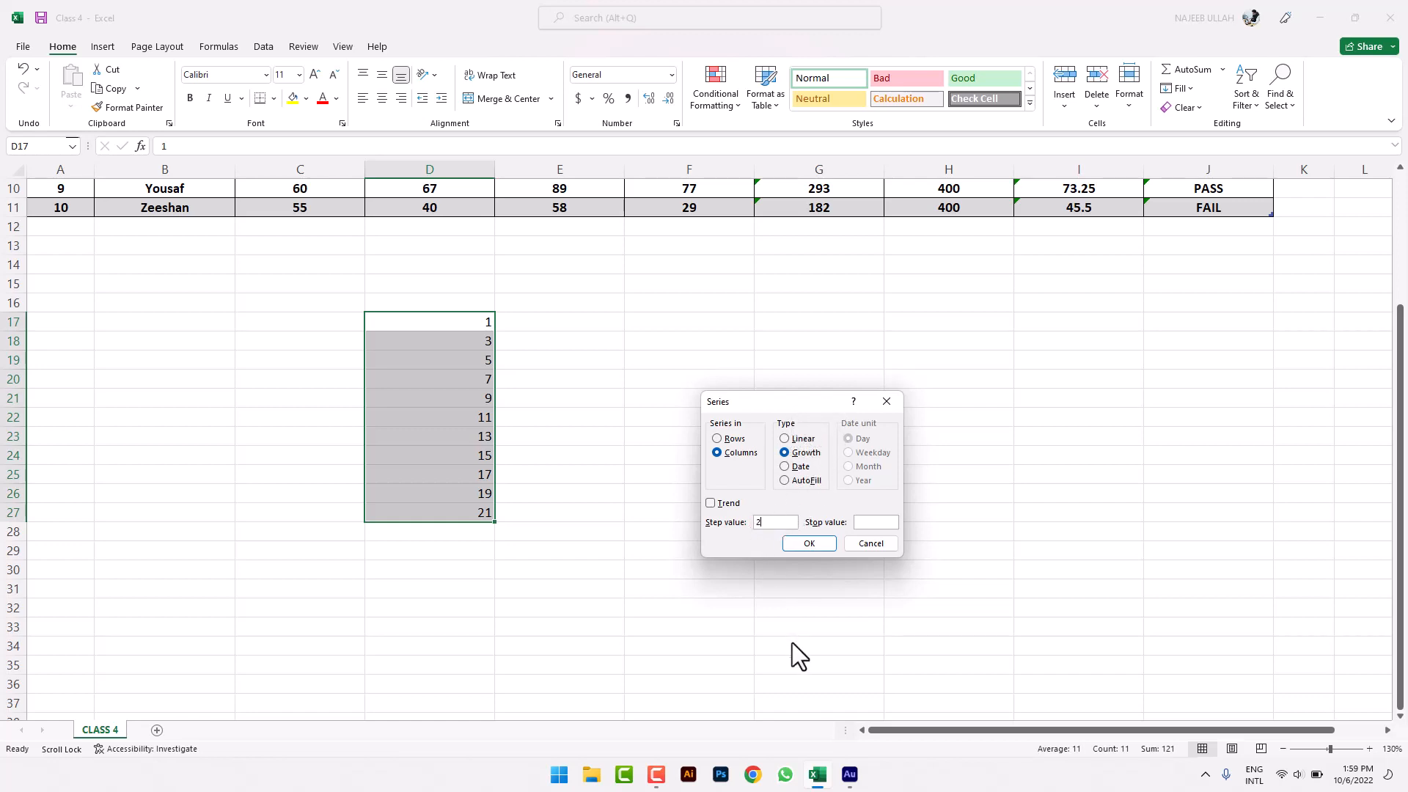
left_click(809, 544)
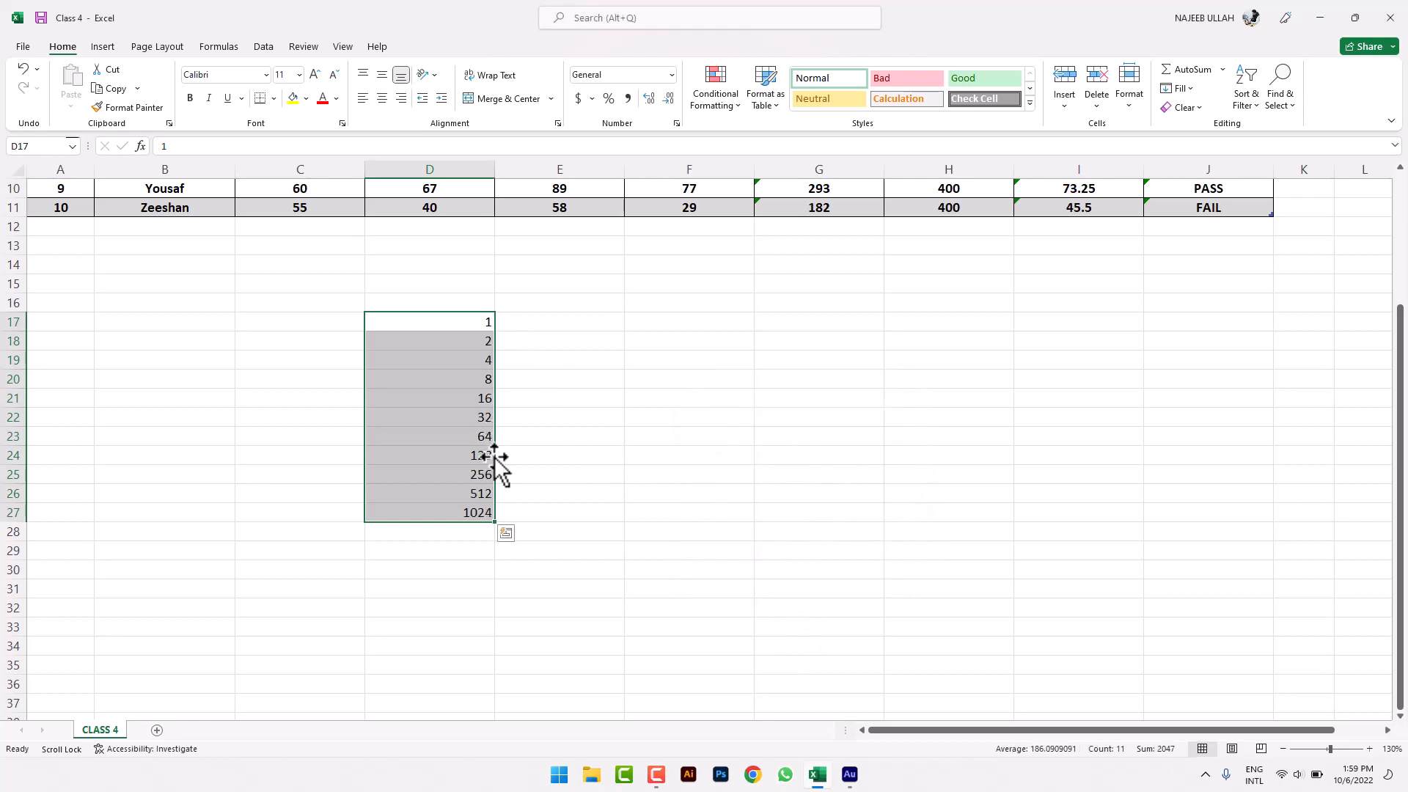
left_click(676, 432)
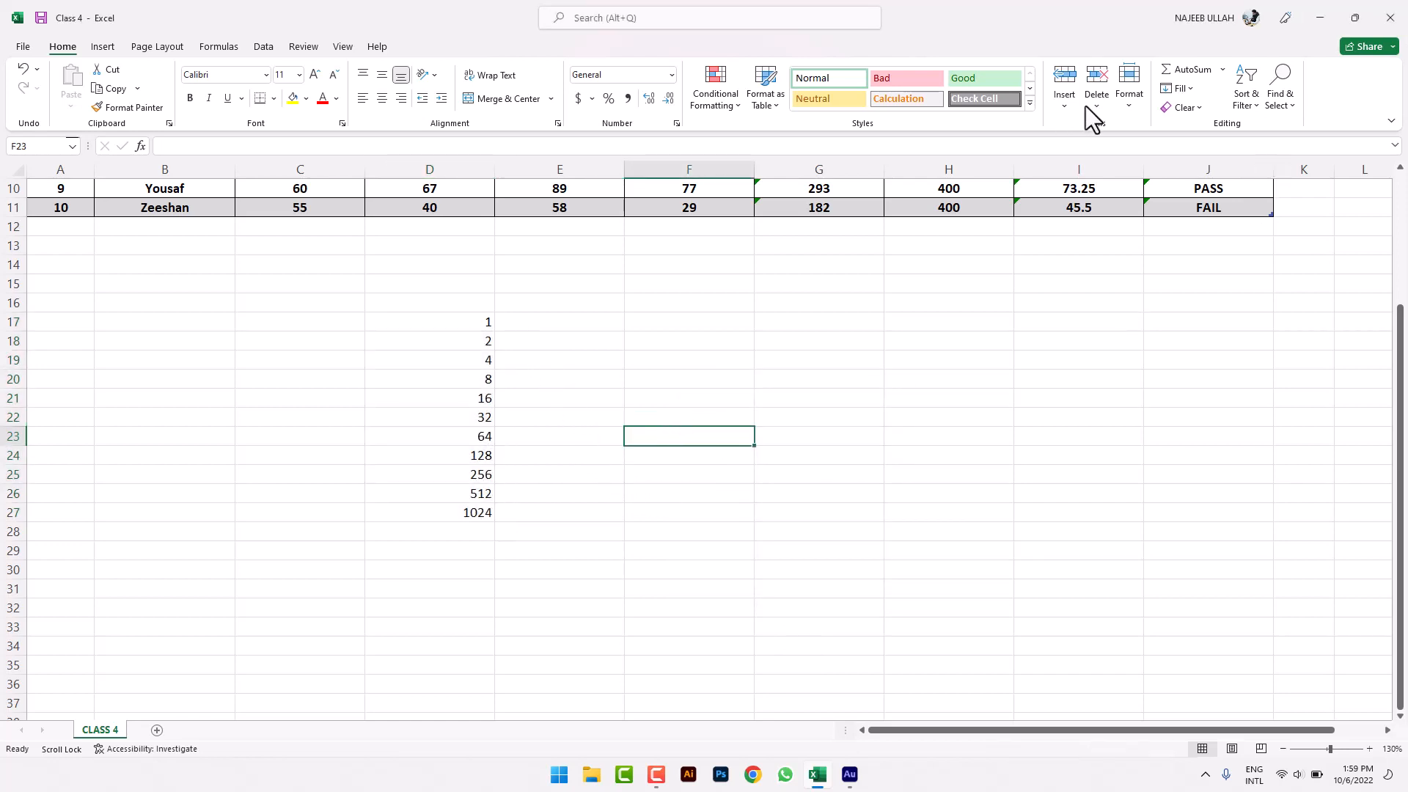
- Enter the date 10/6/2022 in cell F17
left_click(1247, 109)
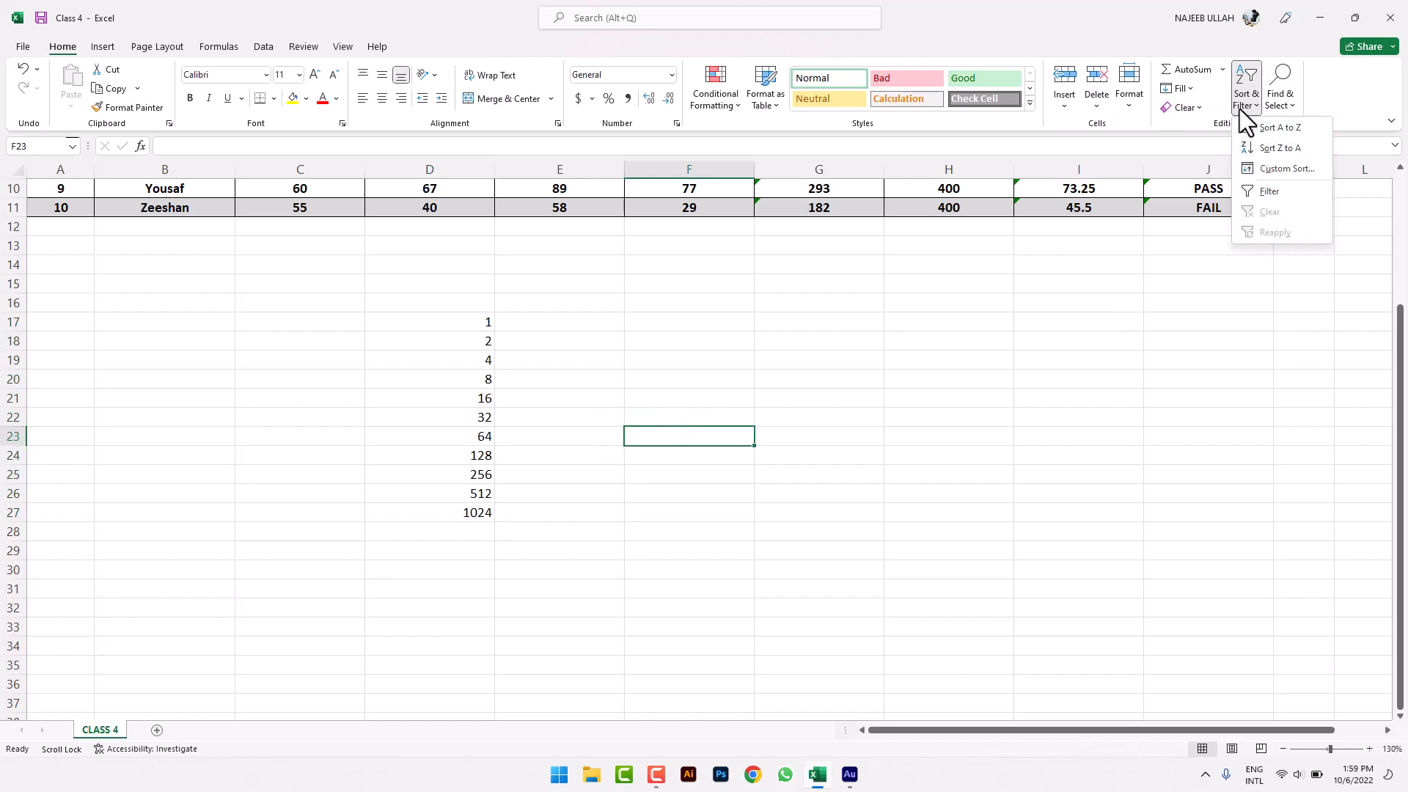
left_click(1185, 90)
left_click(1203, 221)
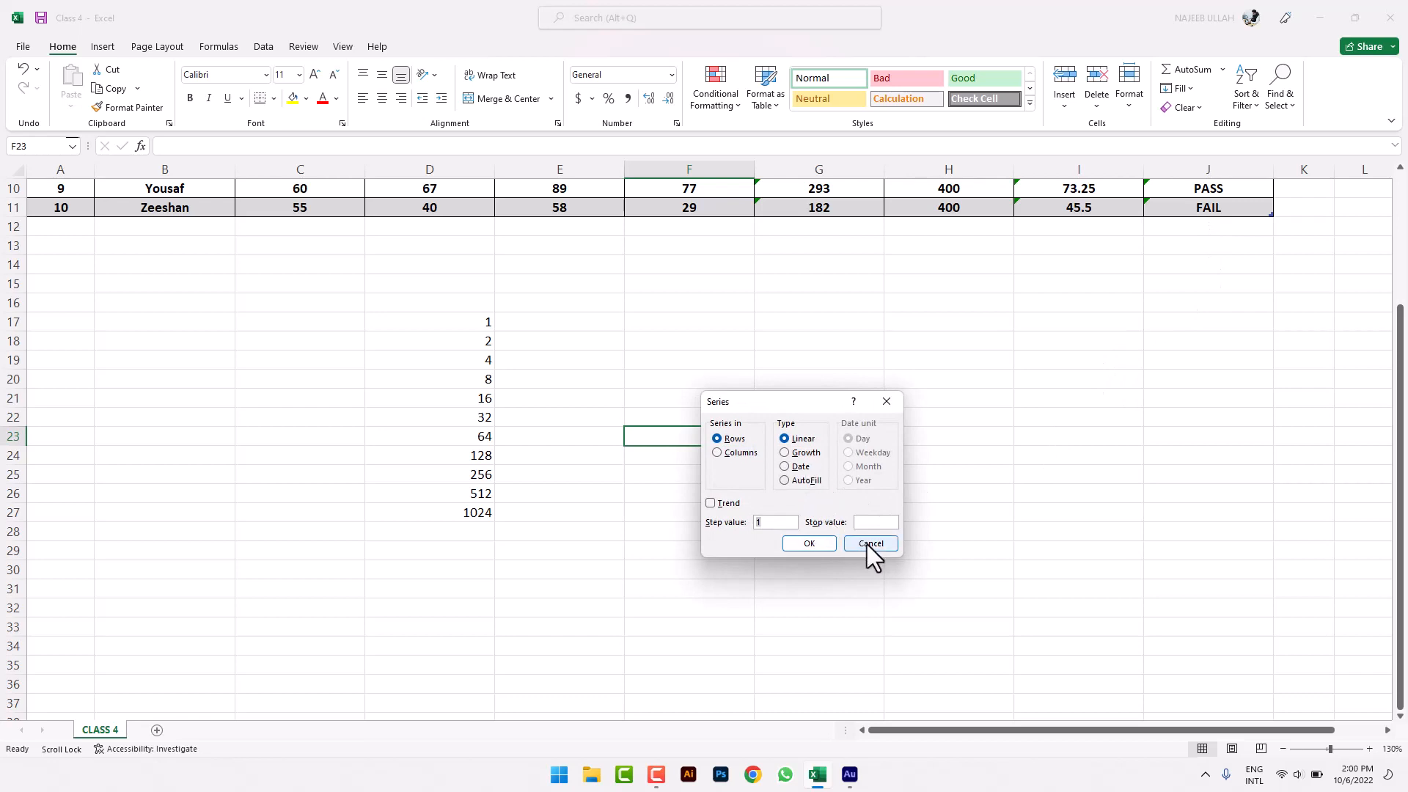
left_click(871, 543)
left_click(710, 283)
left_click(723, 309)
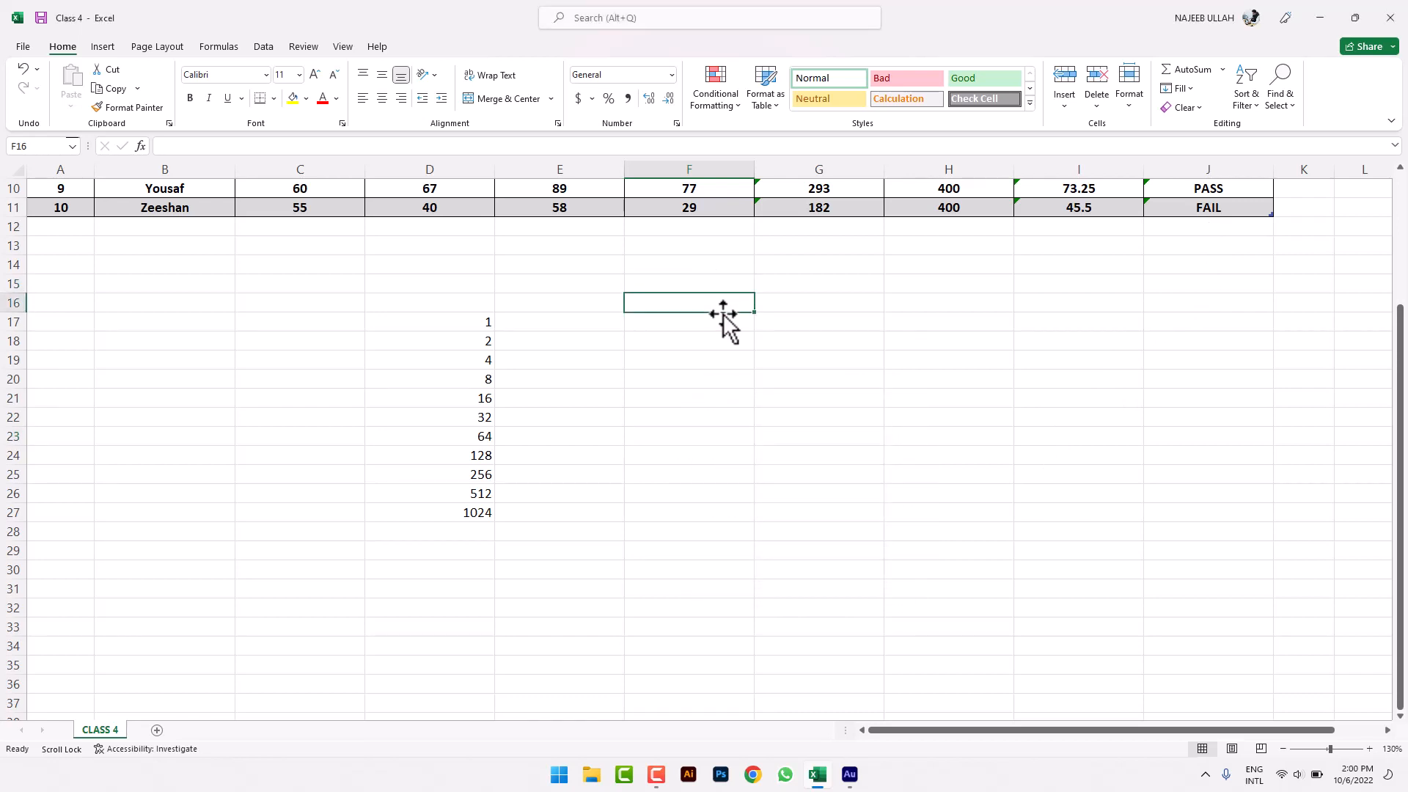
left_click(723, 323)
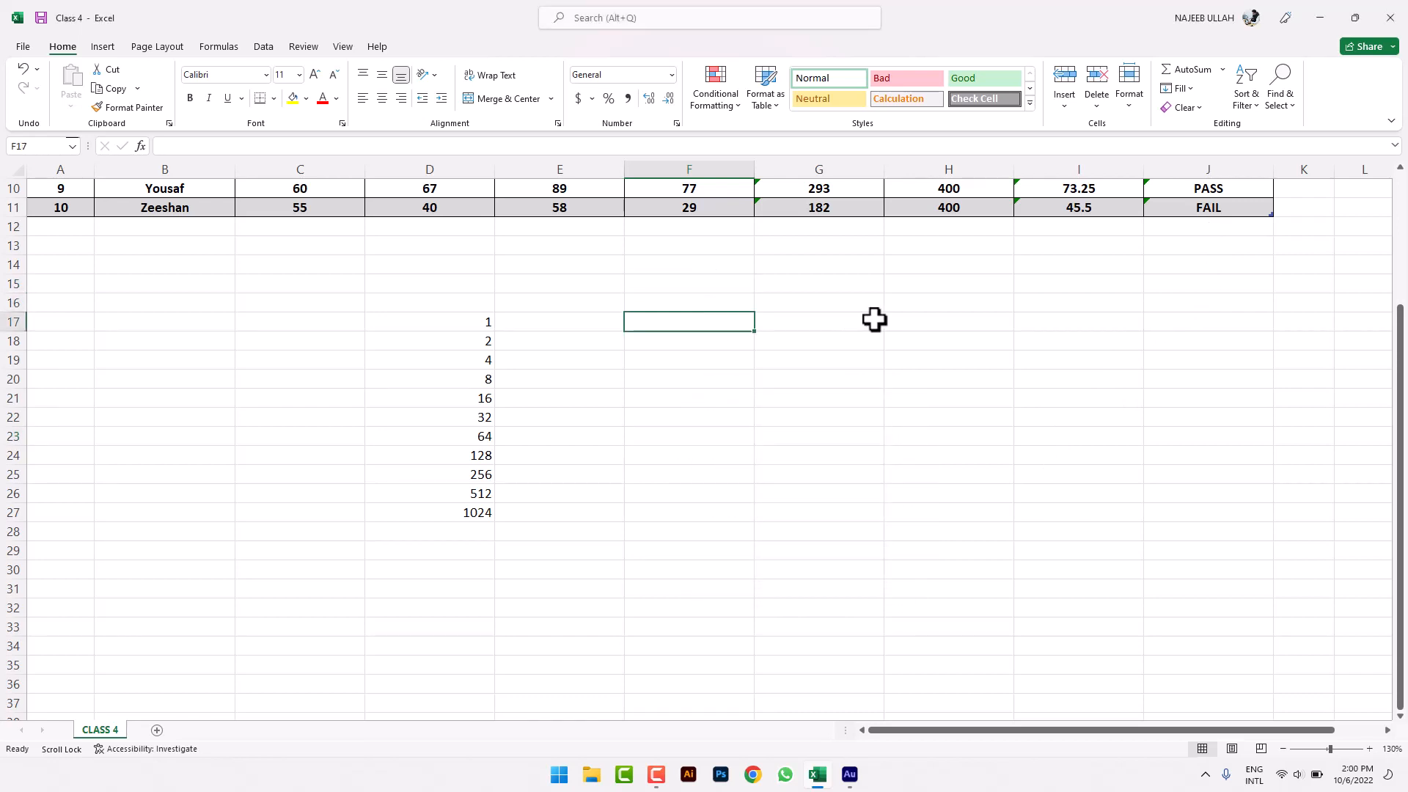
type("10/6")
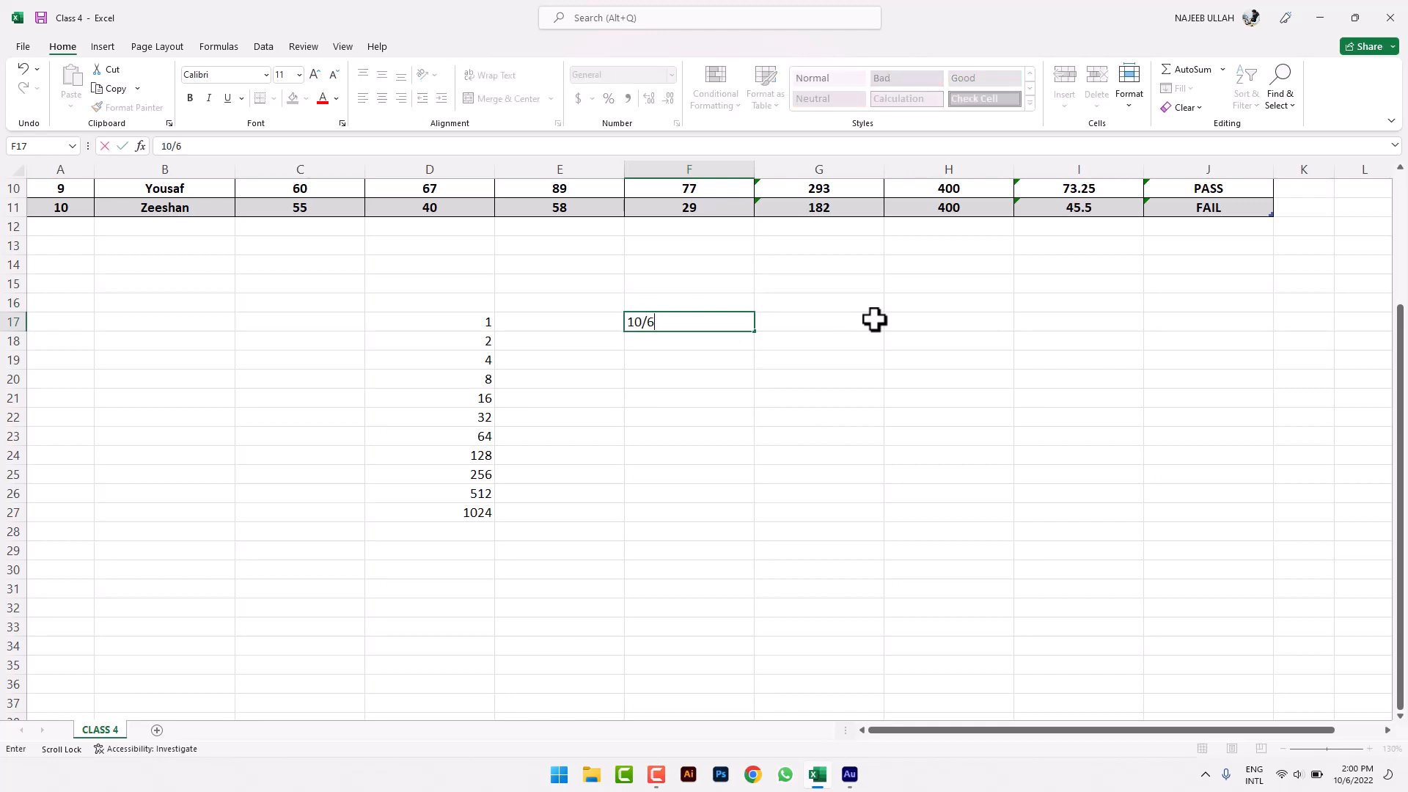
type("/2022")
key("Return")
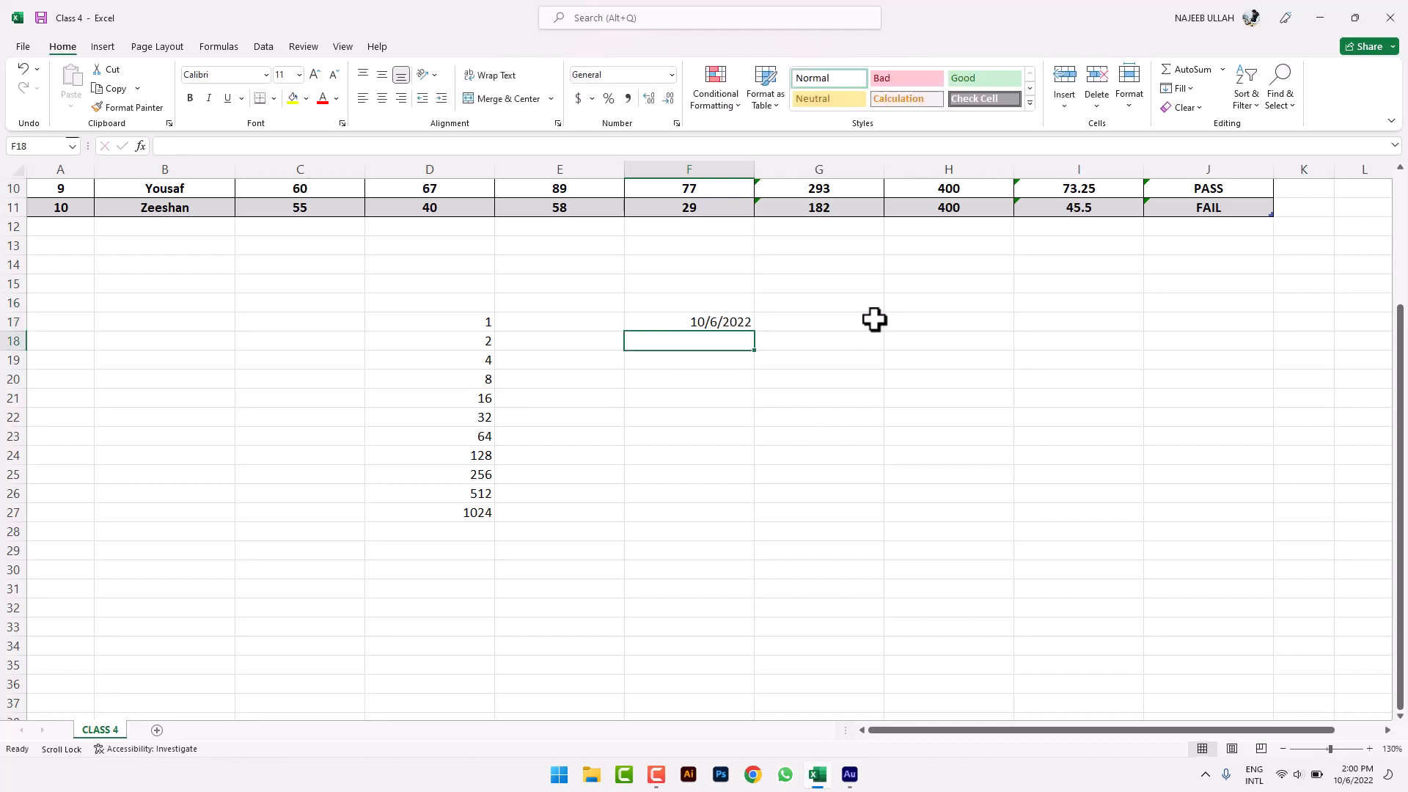
- Try extending F17 as daily dates to F27, undo it, and select F17:F31
left_click_drag(679, 319, 798, 511)
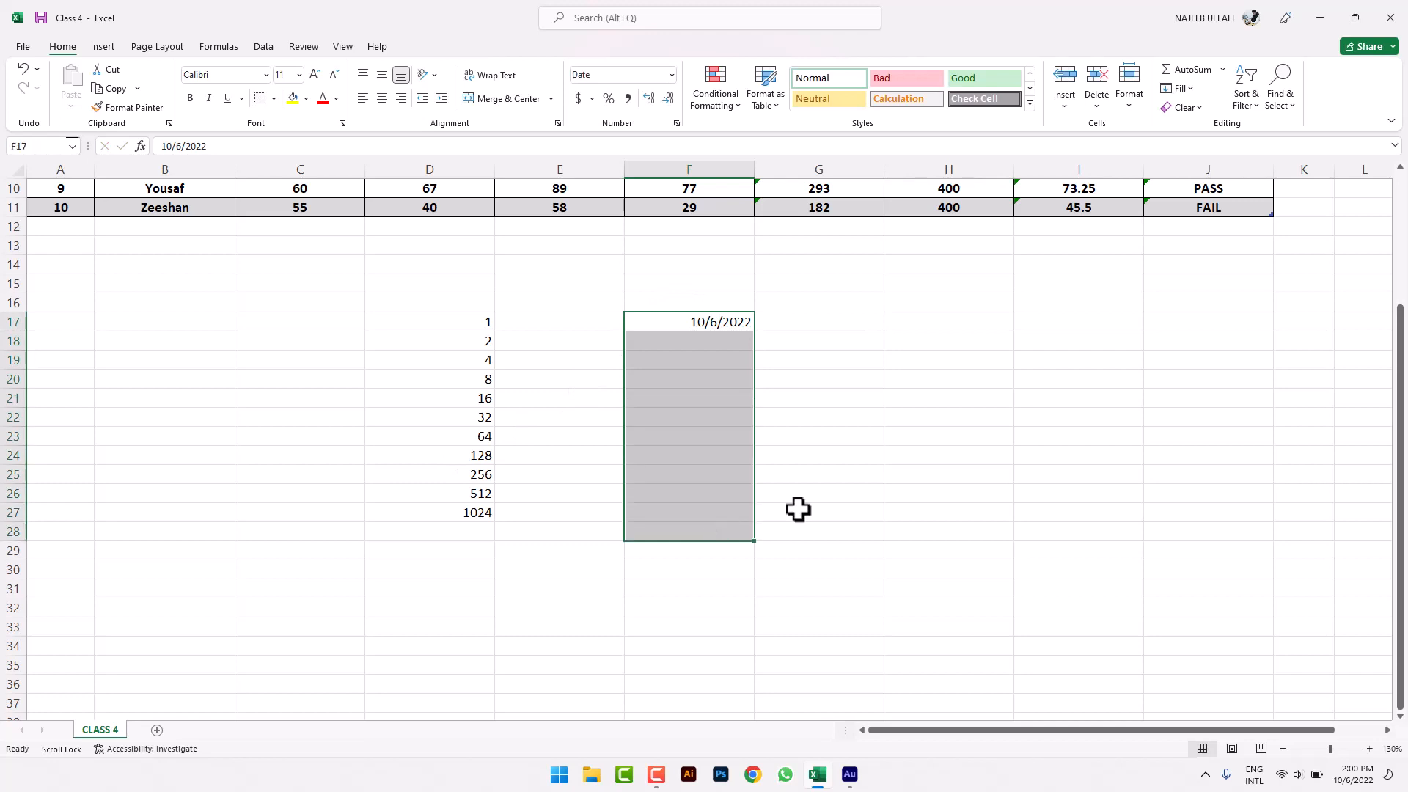
left_click(1194, 87)
left_click(676, 447)
left_click(740, 340)
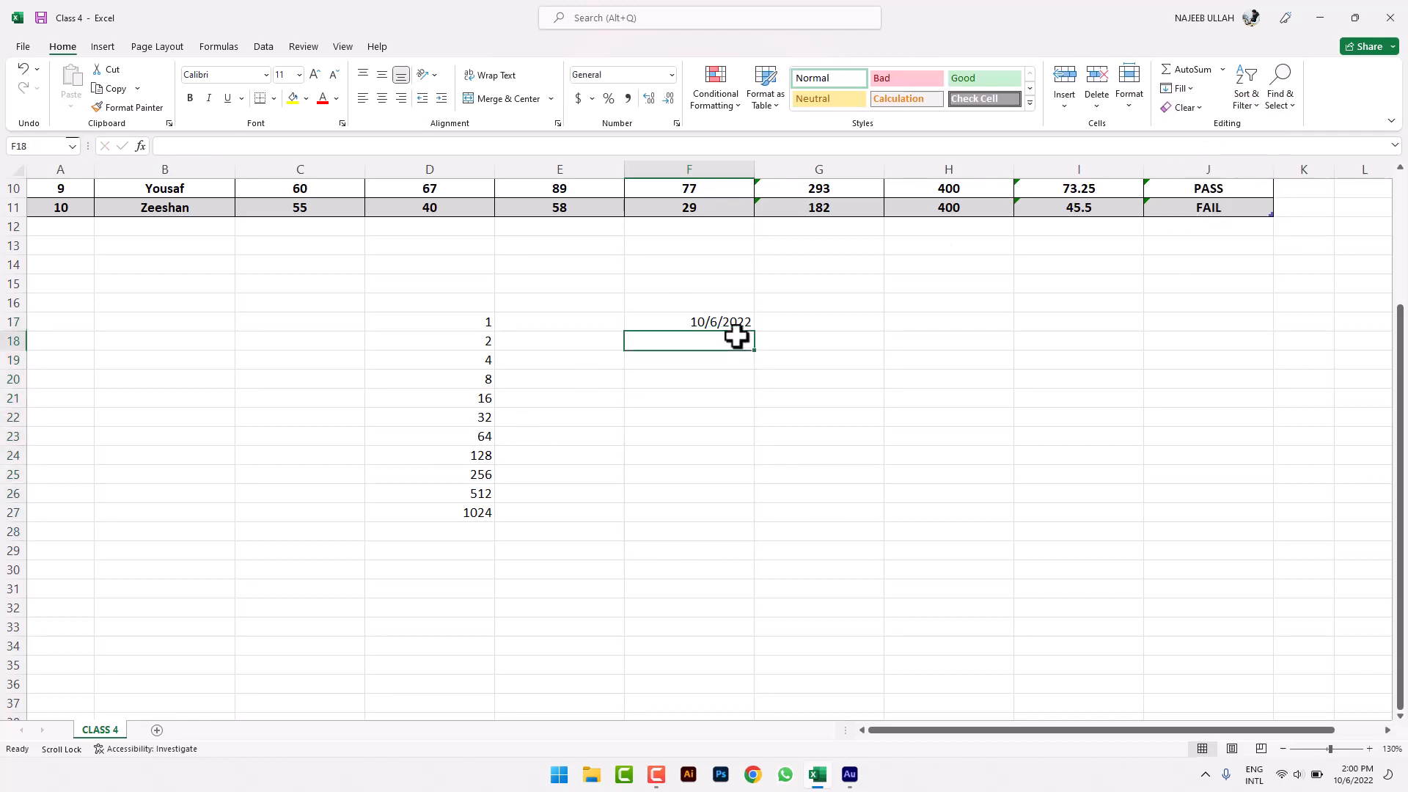
left_click(731, 326)
left_click_drag(755, 330, 742, 522)
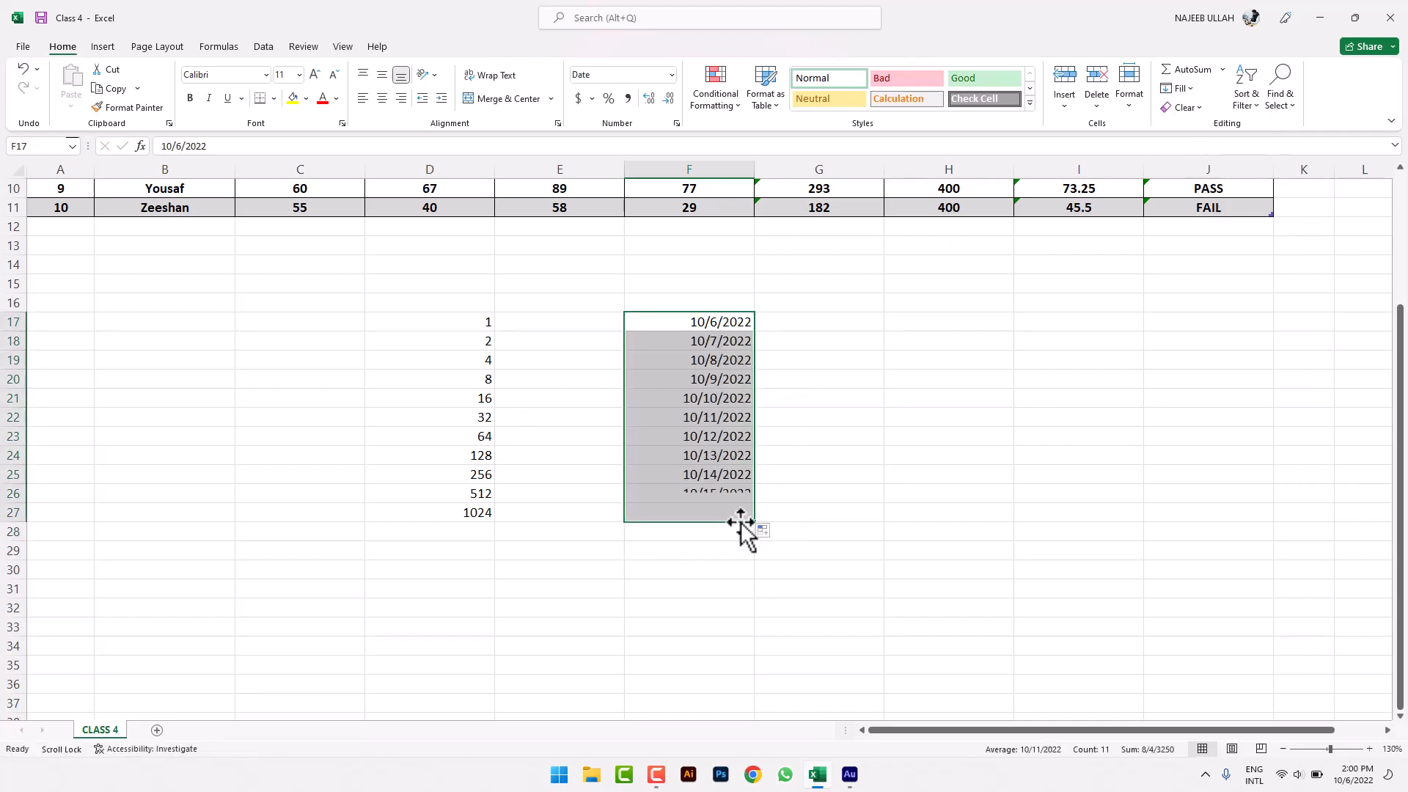
key("ctrl+z")
left_click(749, 378)
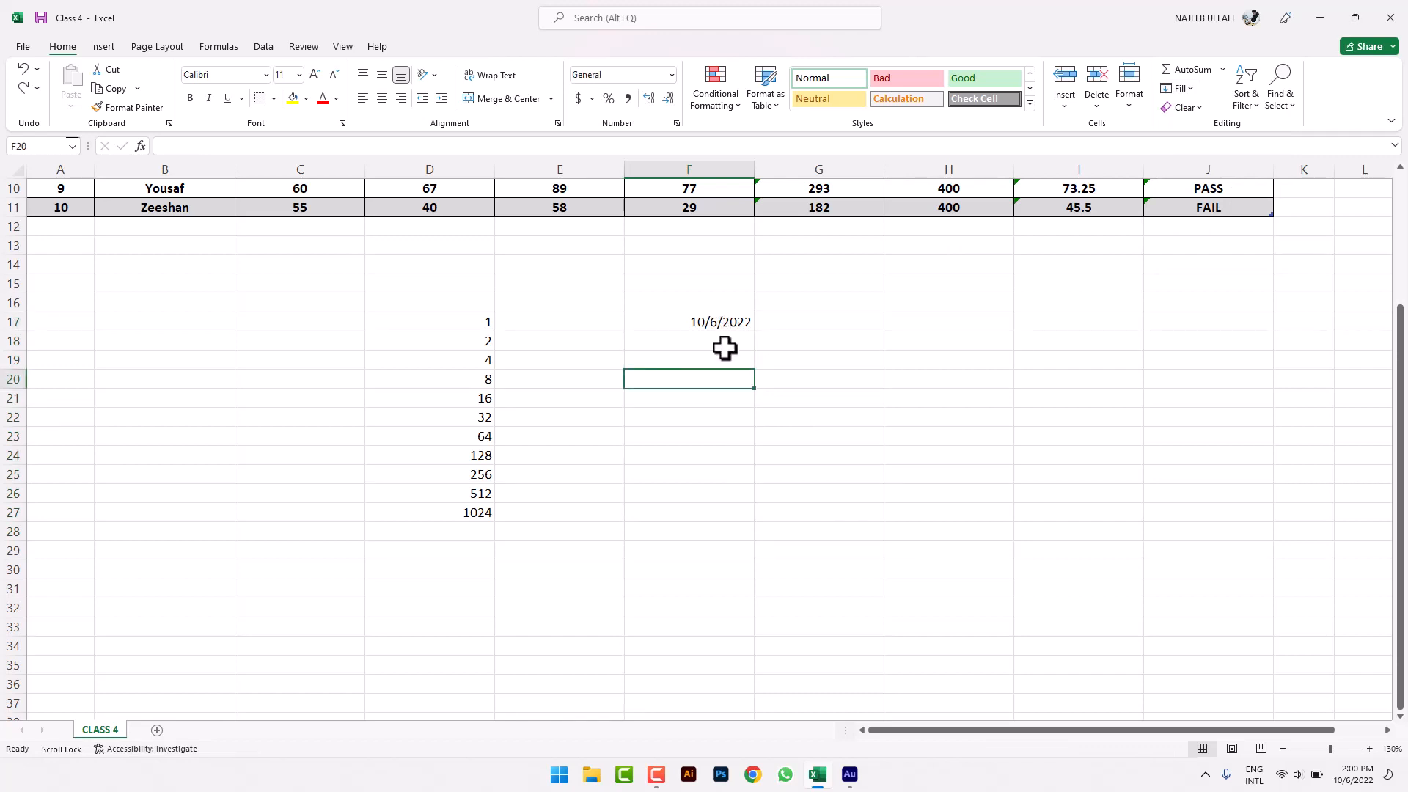
left_click_drag(723, 324, 722, 589)
- Try a Weekday date series on F17:F31, then undo it
left_click(1180, 88)
left_click(1184, 88)
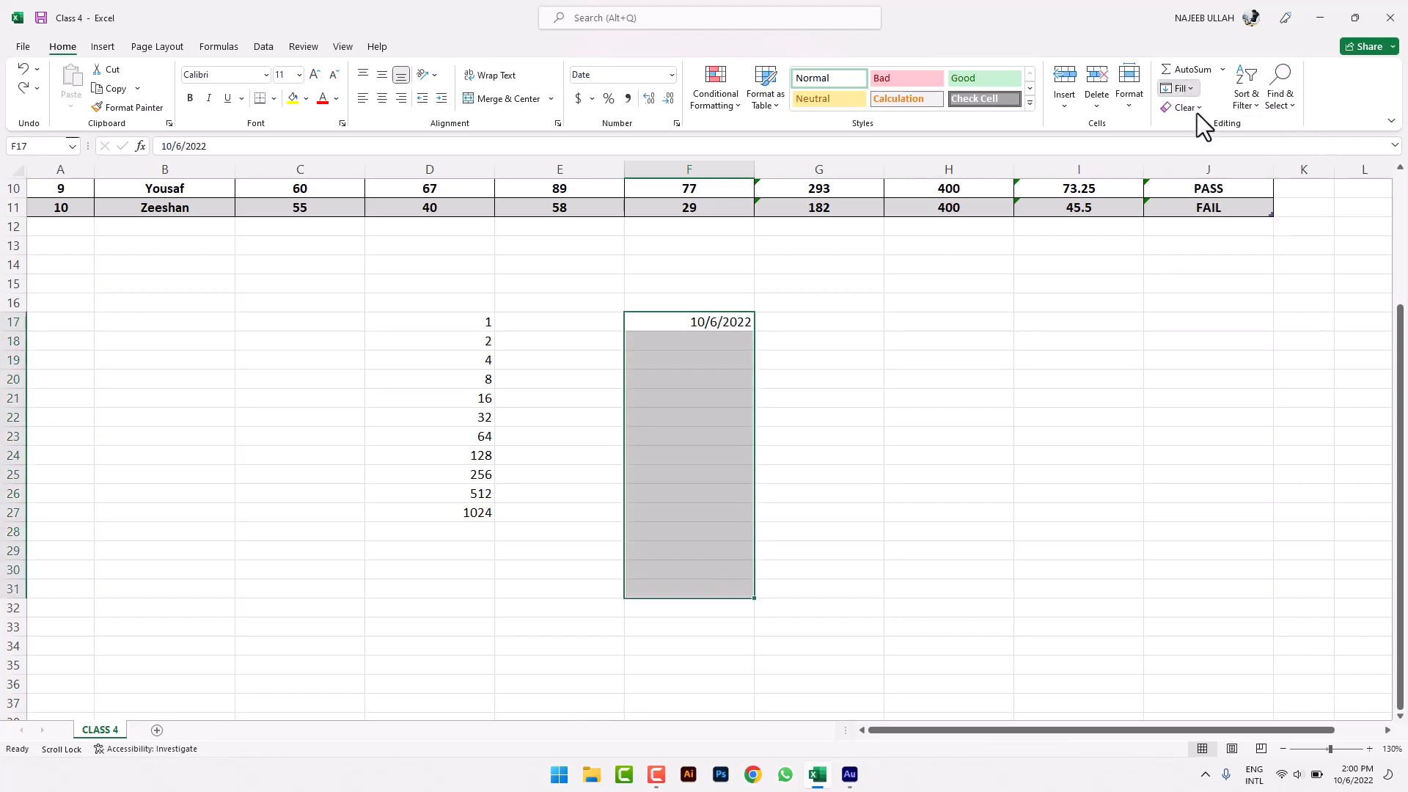
left_click(1184, 88)
left_click(1211, 213)
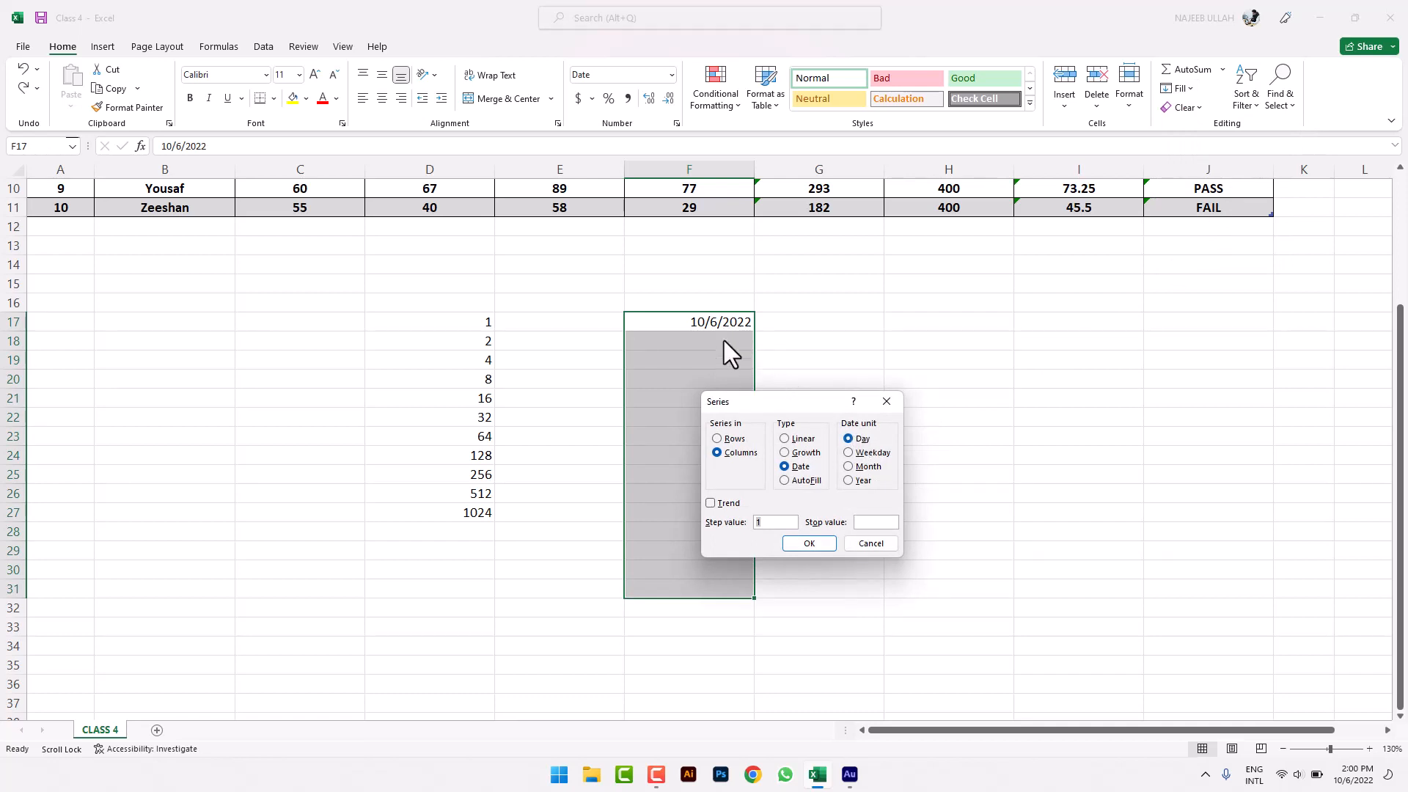
left_click(867, 452)
left_click(826, 550)
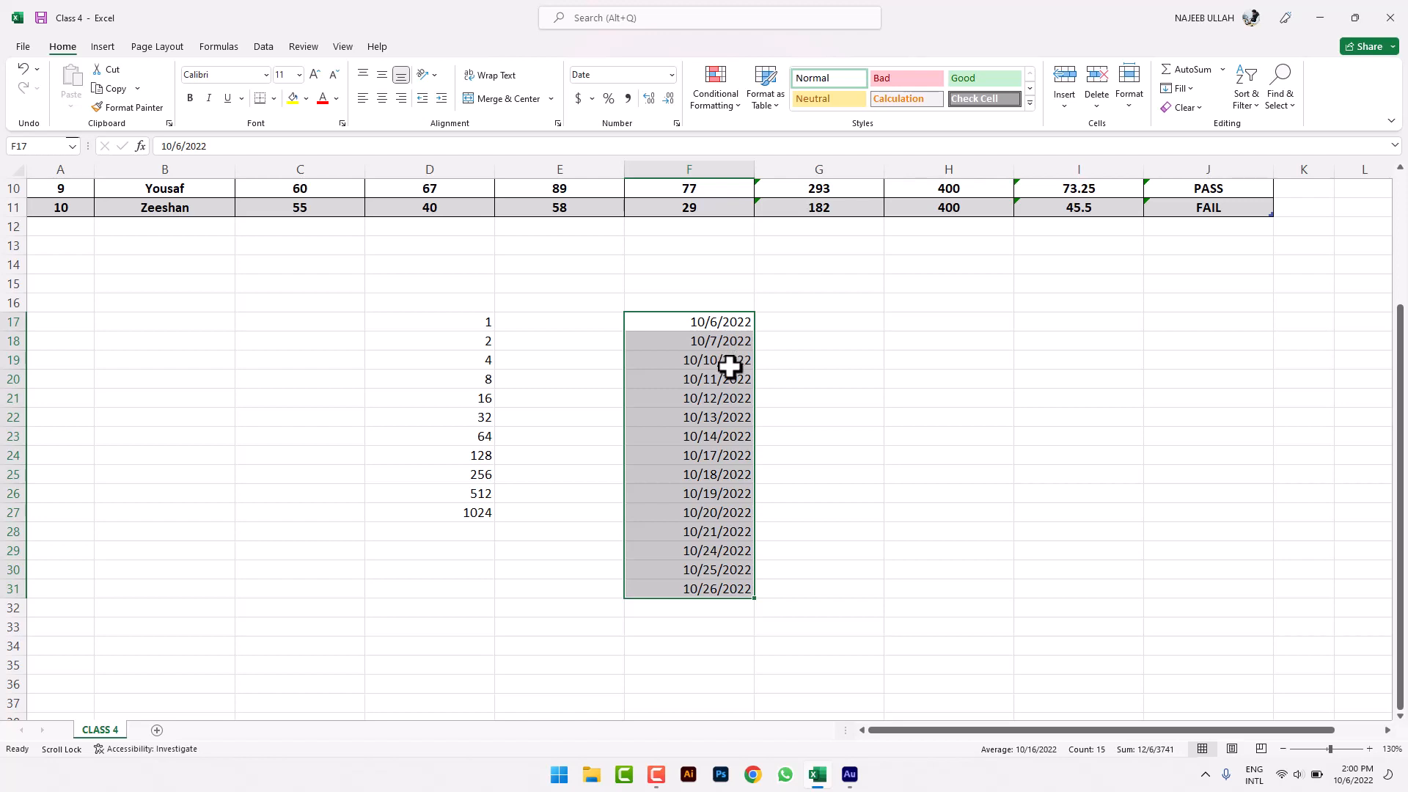
key("ctrl+z")
- Try a Month date series on F17:F31, then undo it
left_click(1256, 113)
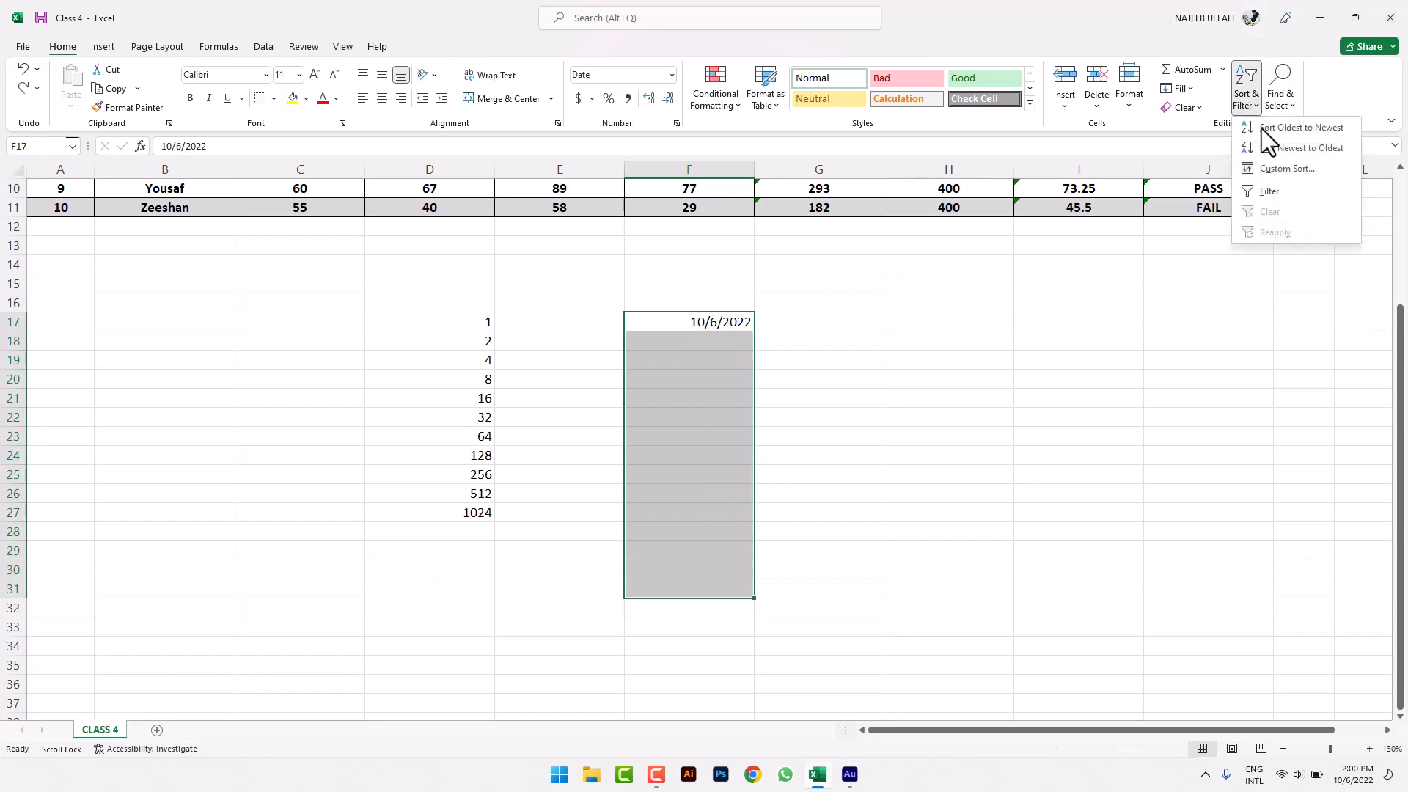
left_click(1280, 101)
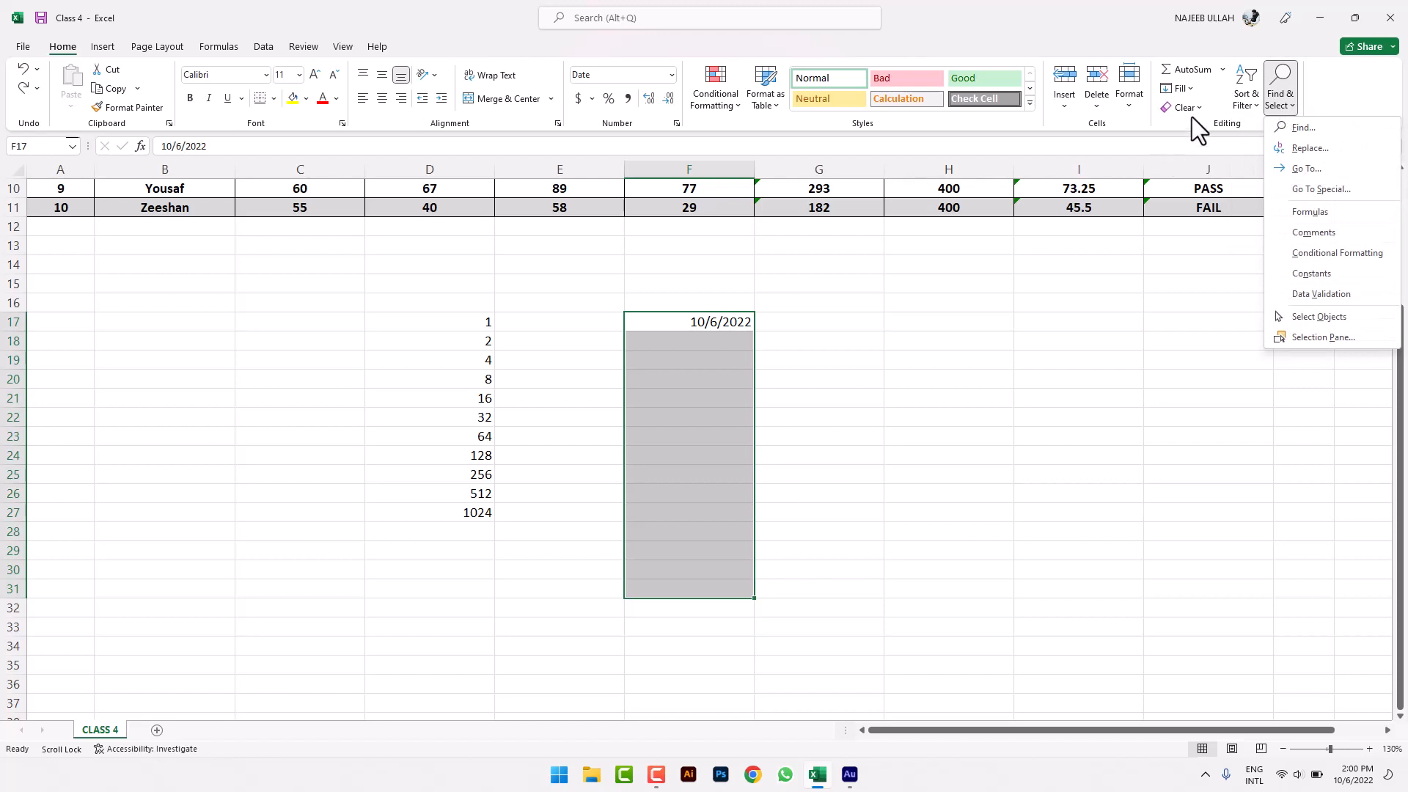
left_click(1186, 92)
left_click(1204, 217)
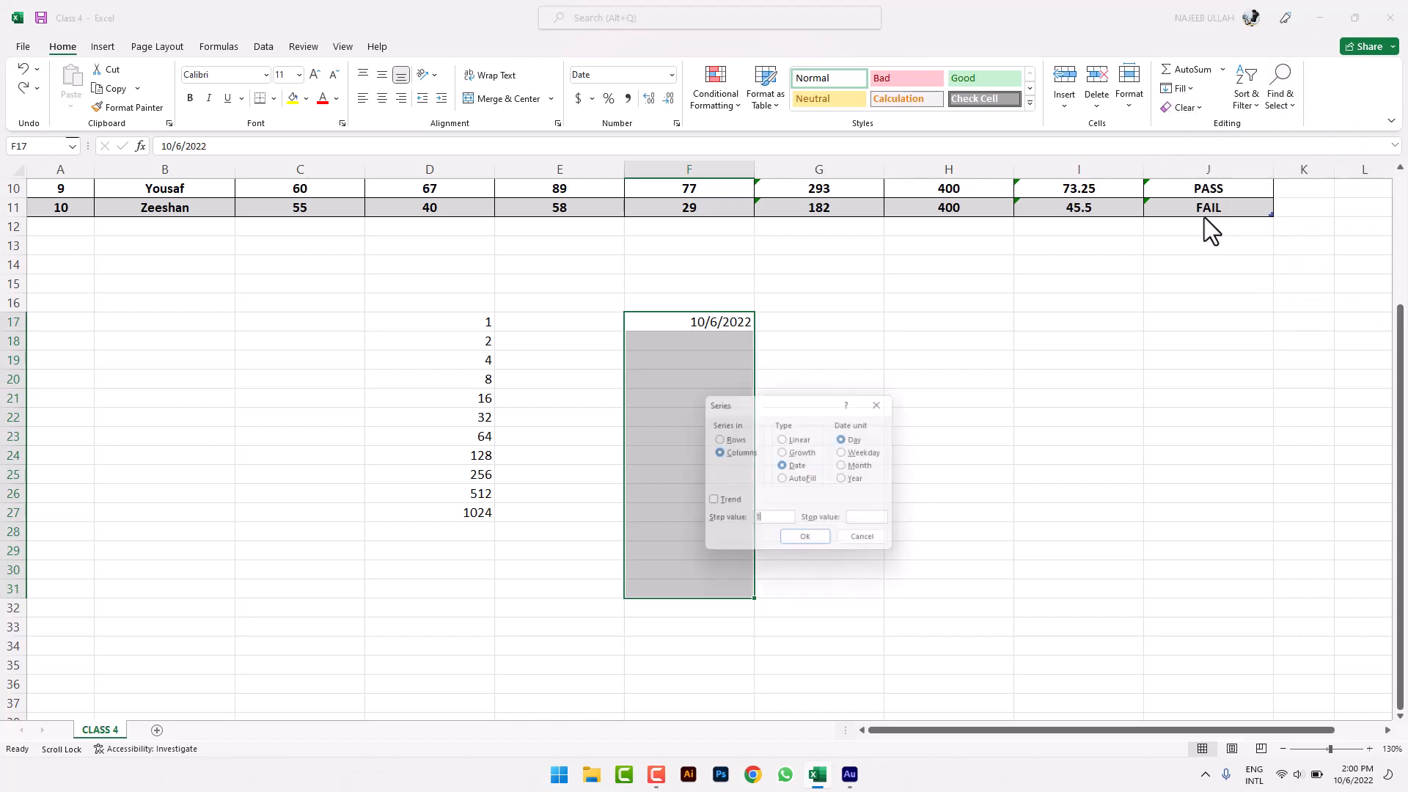
left_click(866, 467)
left_click(809, 543)
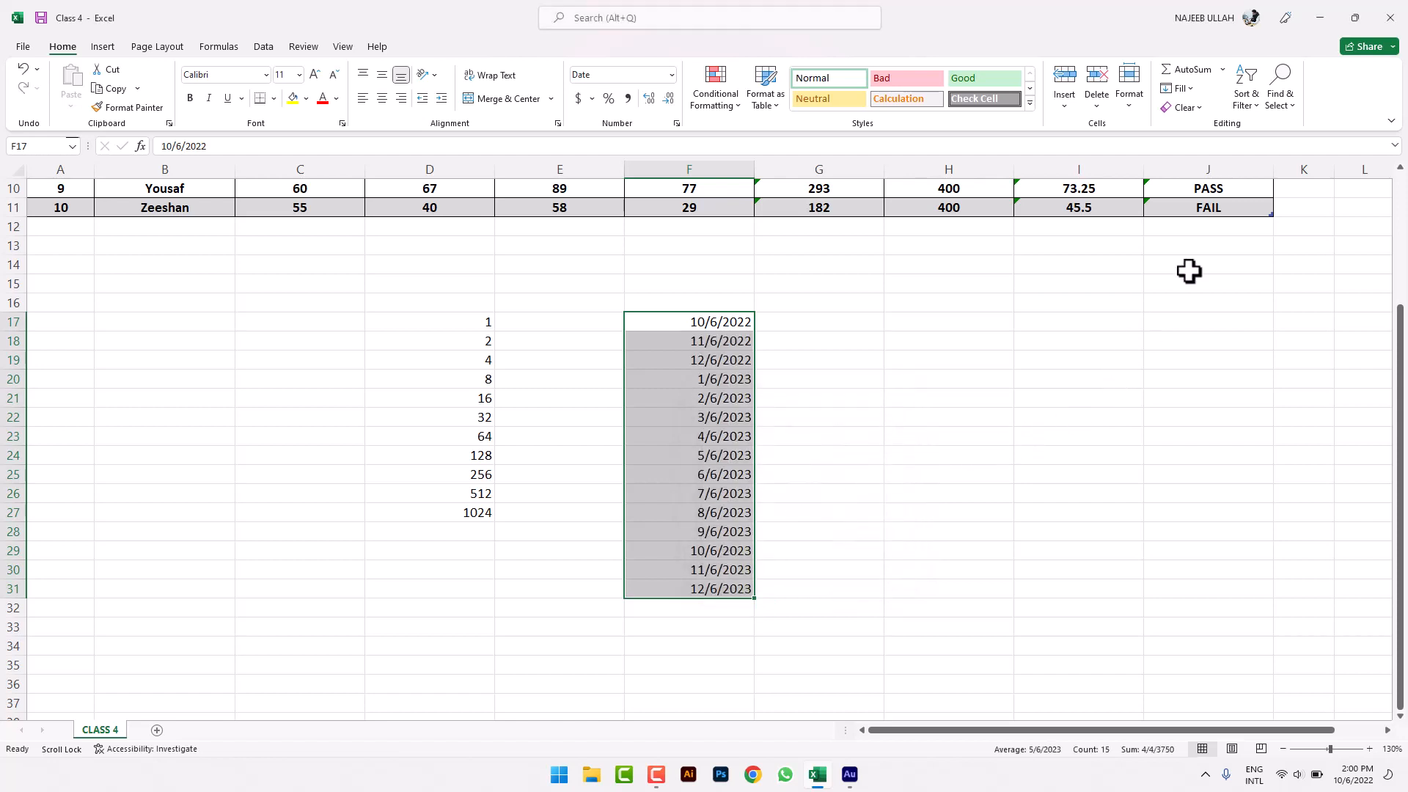
key("ctrl+z")
- Apply a Year date series, giving 10/6/2022 through 10/6/2036
left_click(1183, 89)
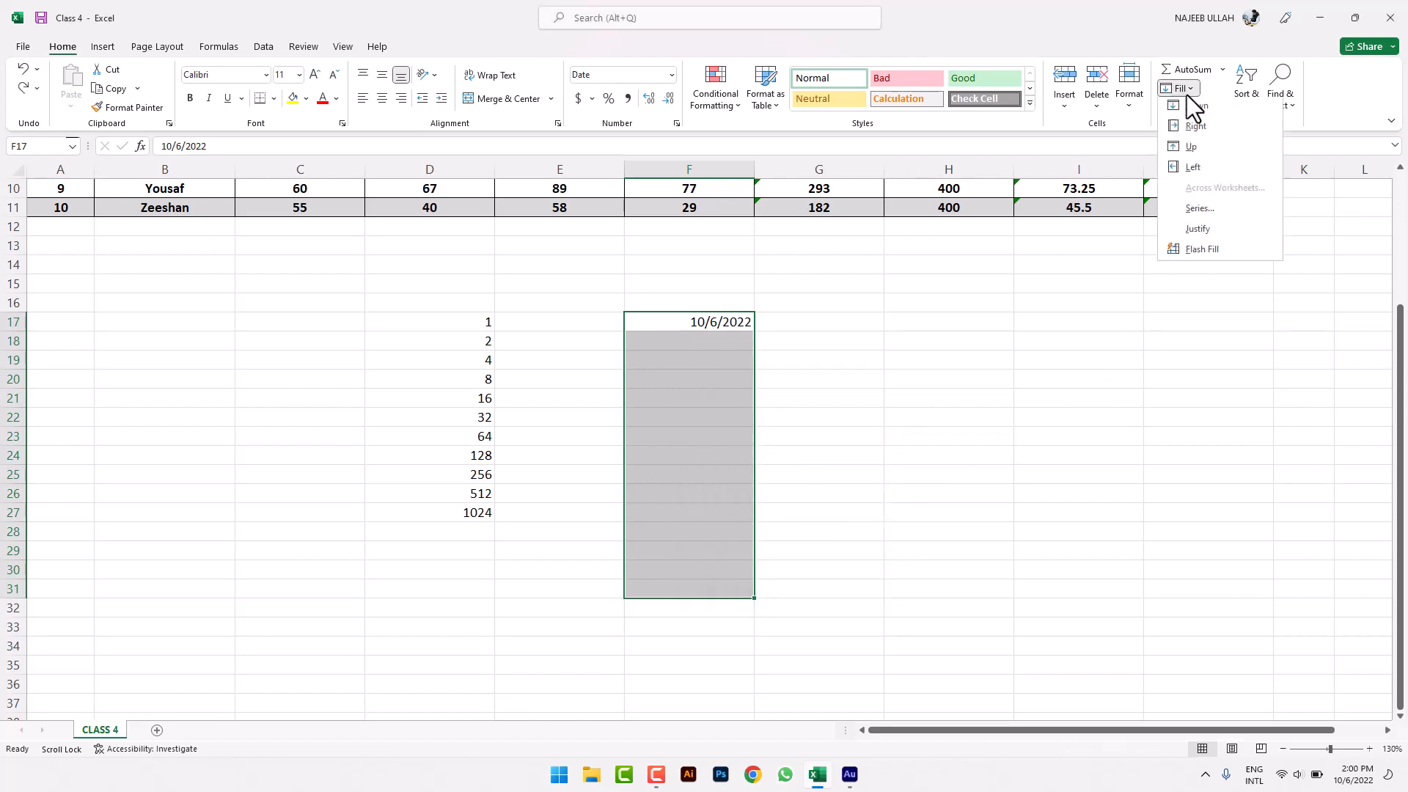
left_click(1198, 210)
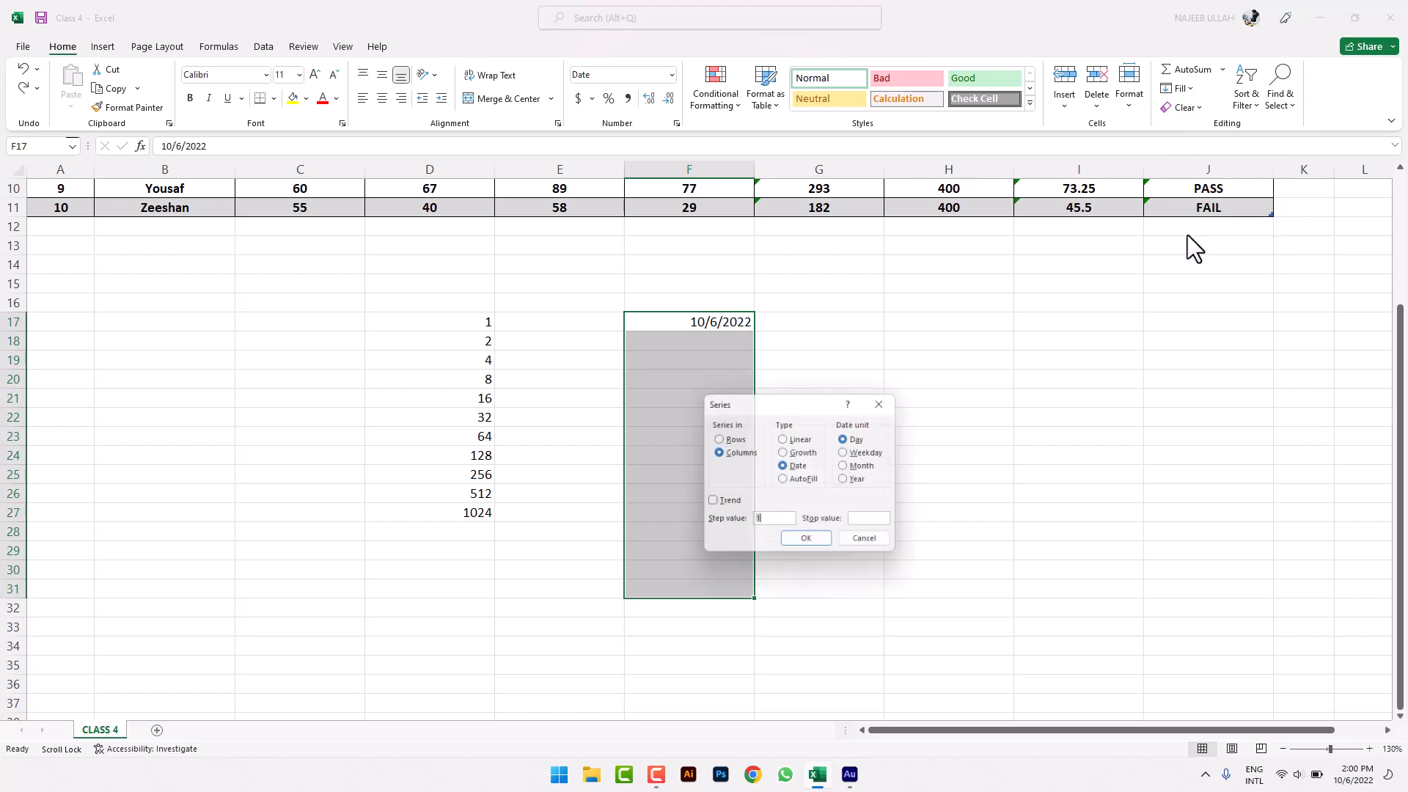
left_click(851, 480)
left_click(809, 544)
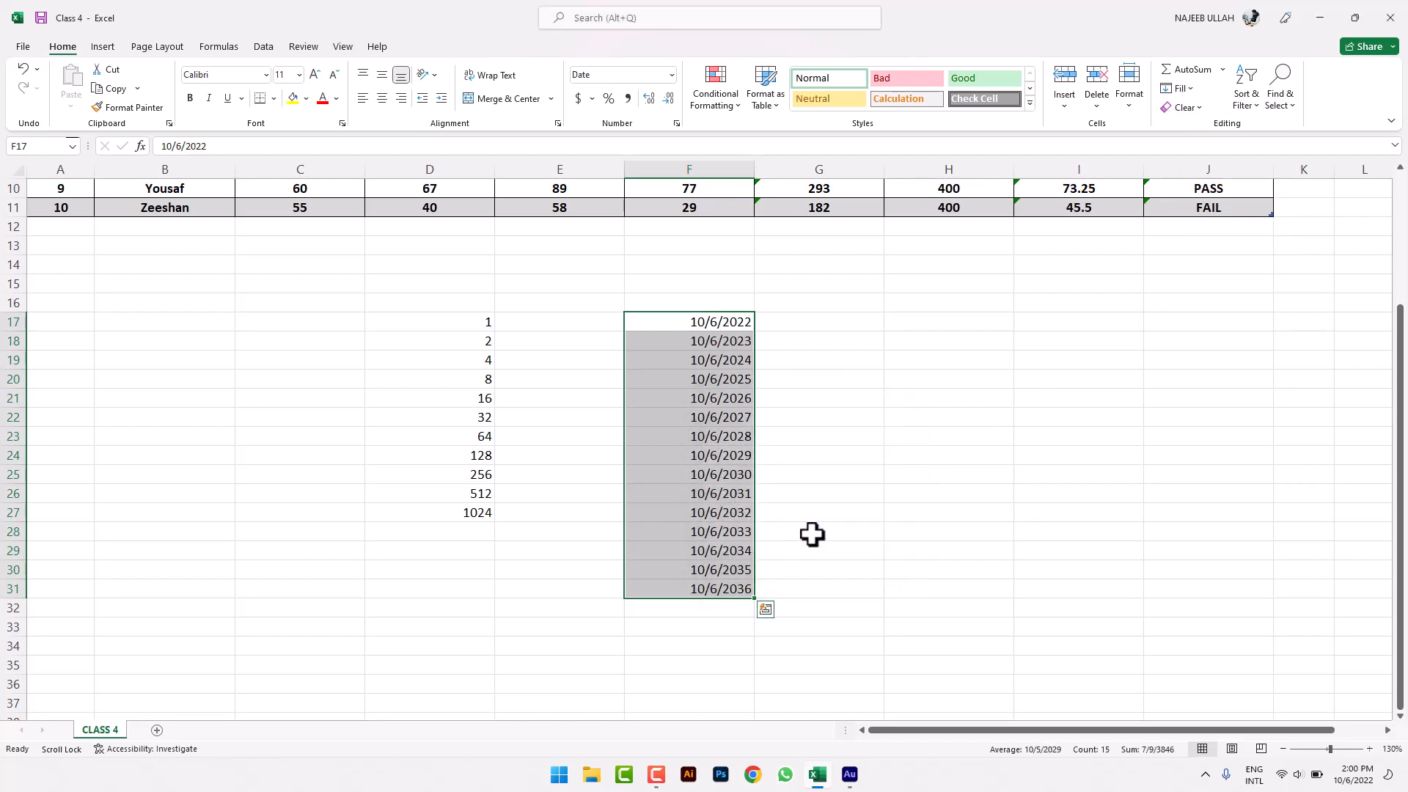
- Open the Series settings from the Fill menu and cancel without filling
left_click(815, 529)
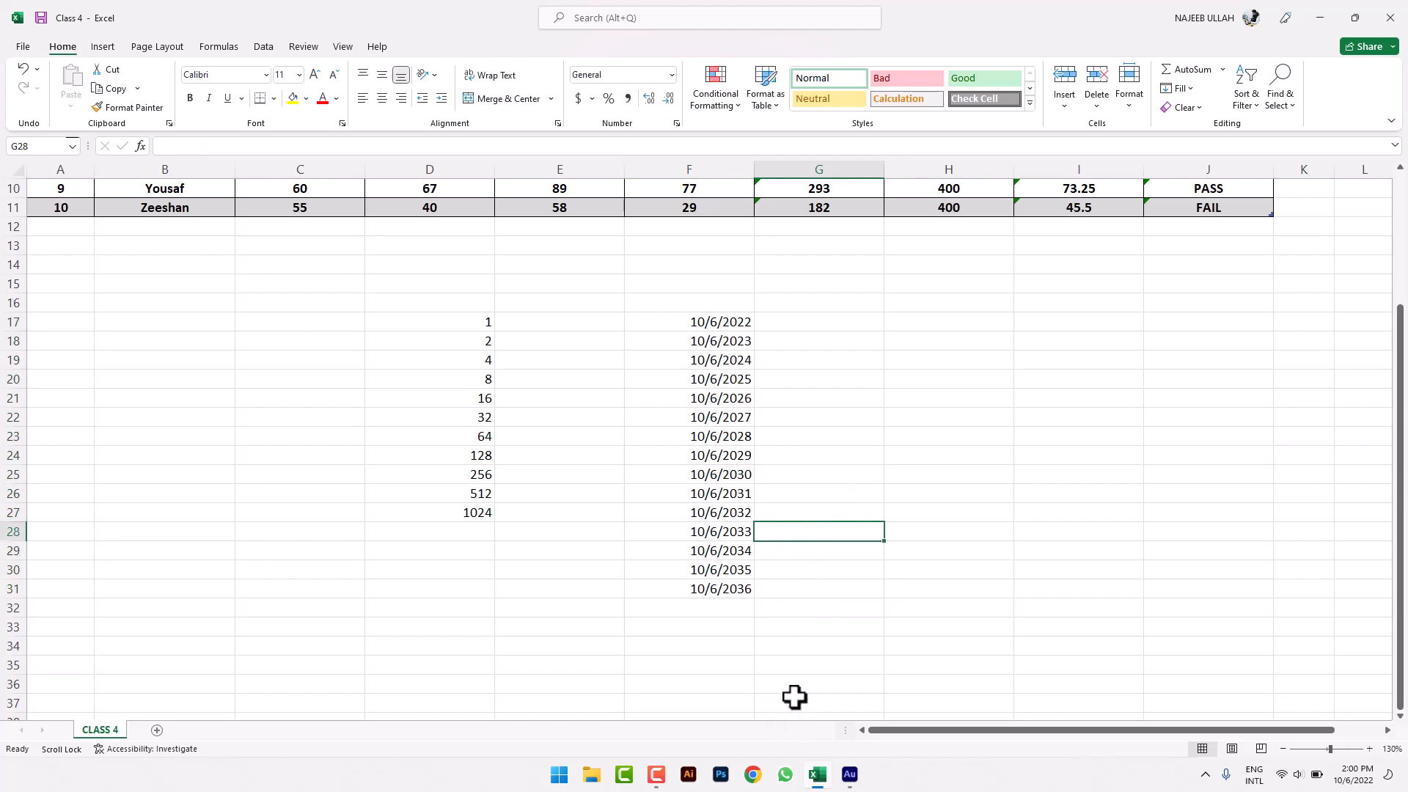
left_click(879, 302)
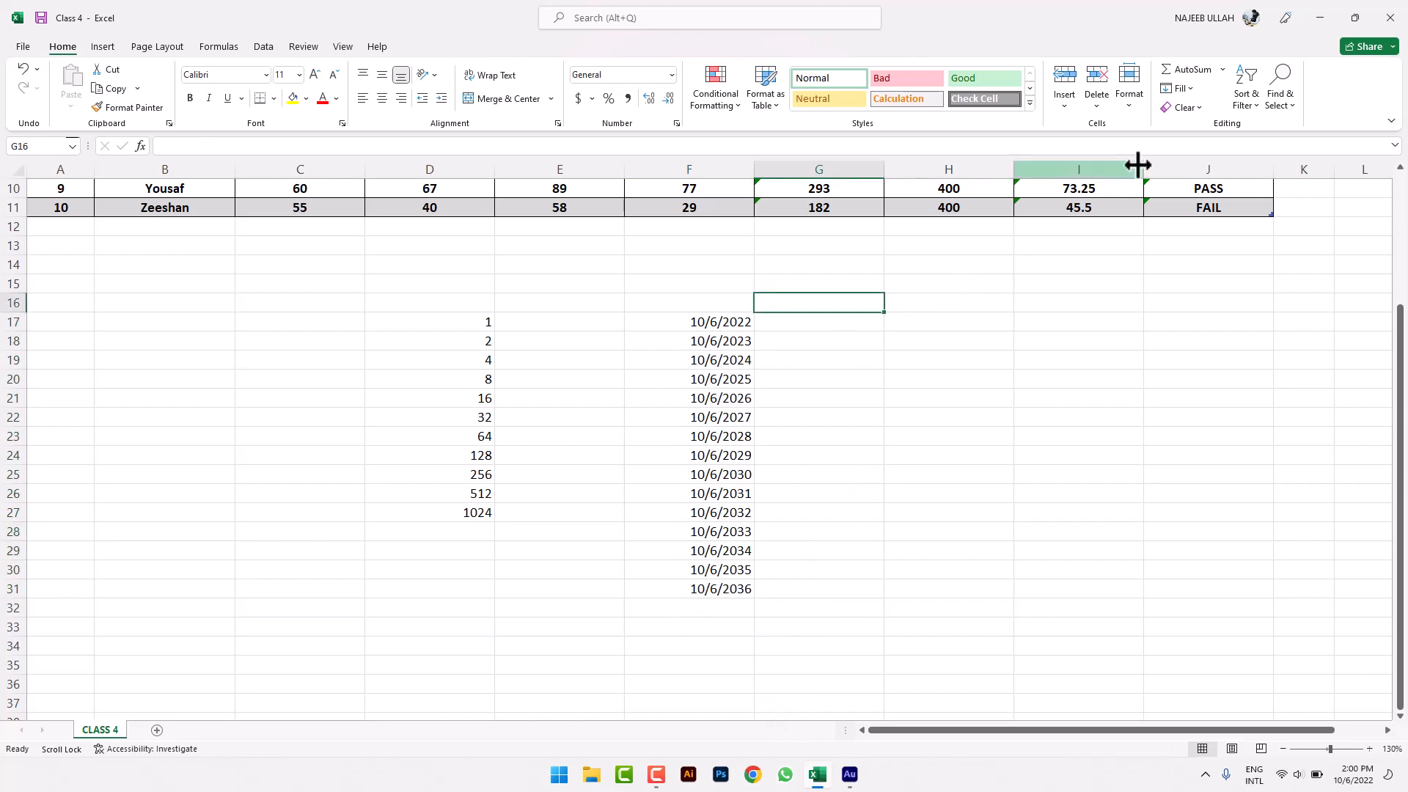
left_click(1179, 88)
left_click(1198, 211)
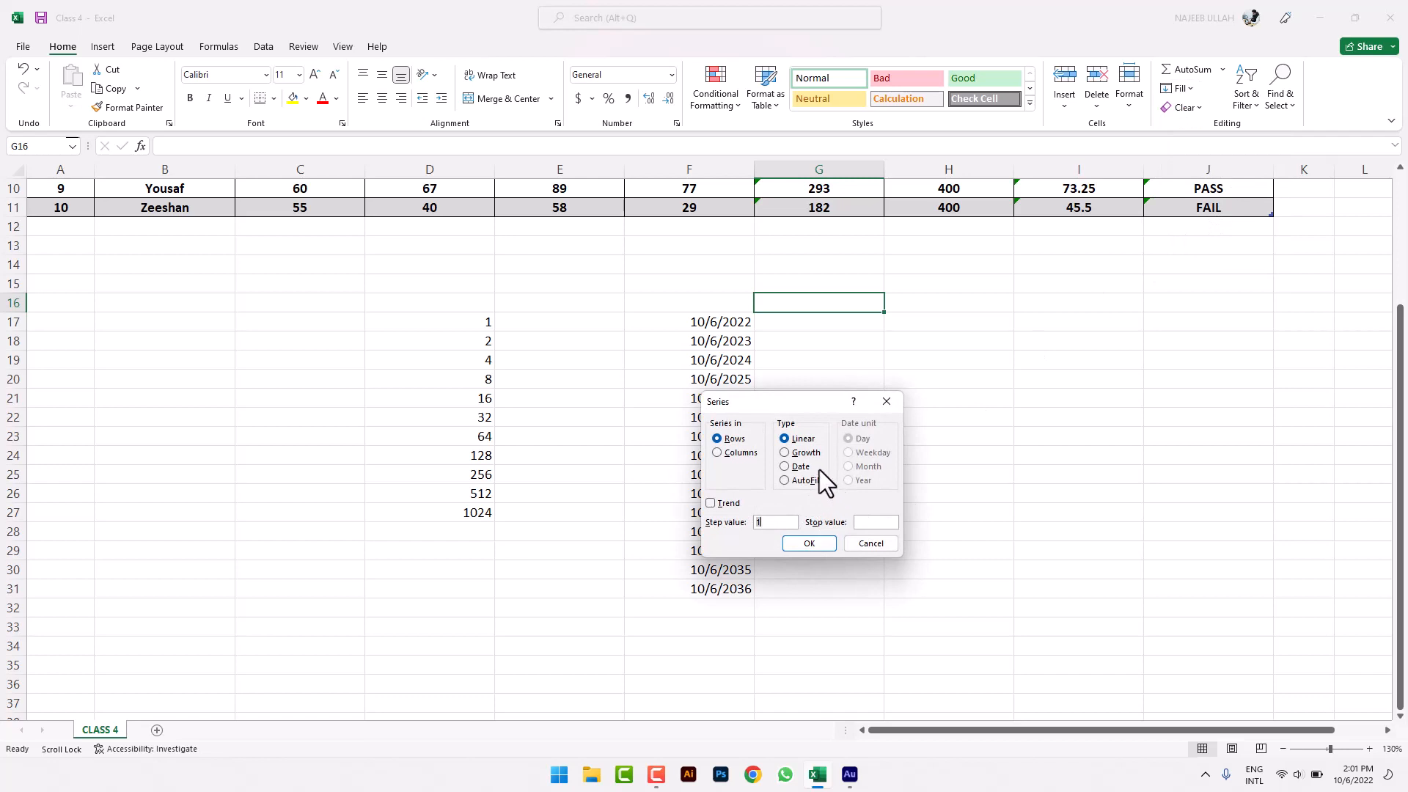
left_click(857, 542)
- Try extending the dates below F31 as daily dates, then undo it
left_click(823, 443)
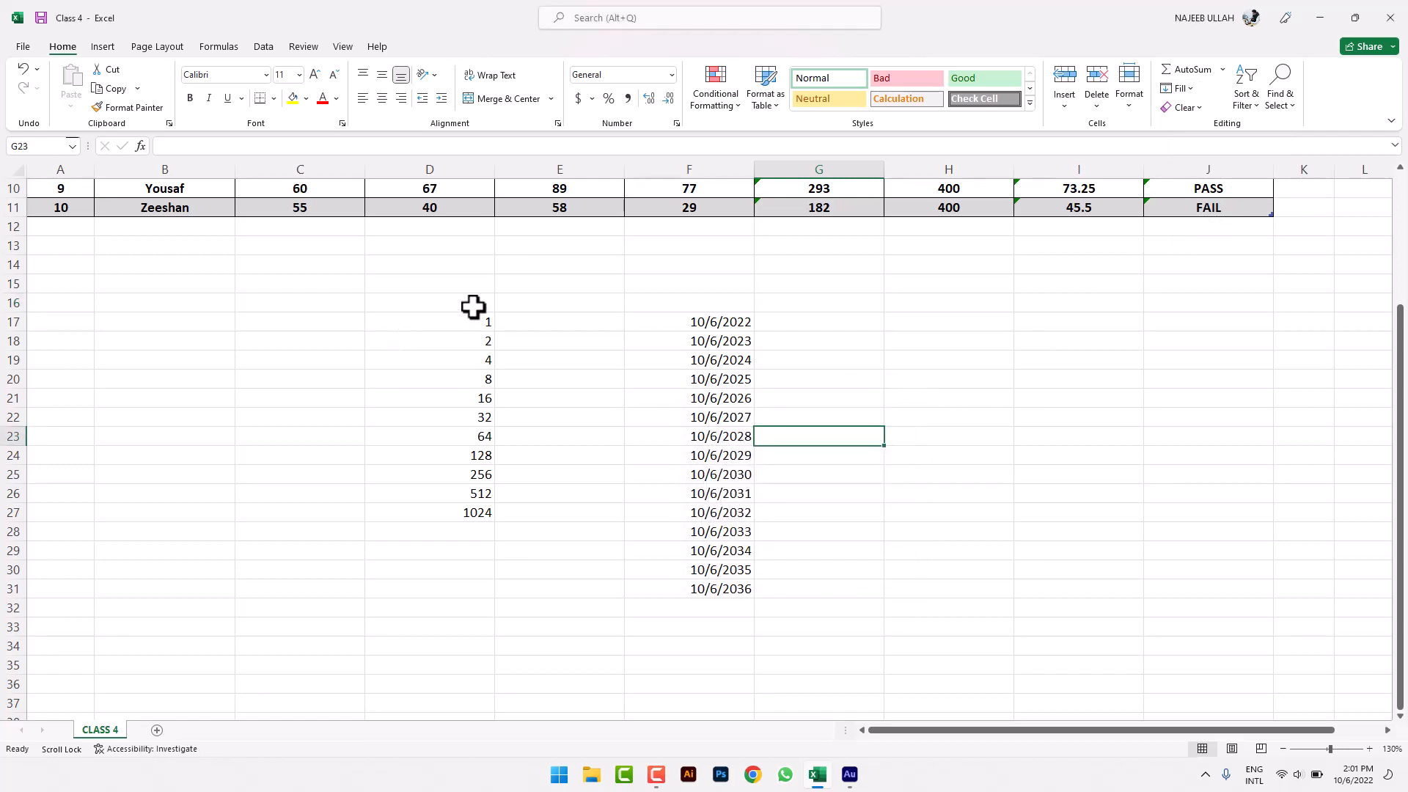
left_click(671, 304)
scroll(717, 579, "down", 1)
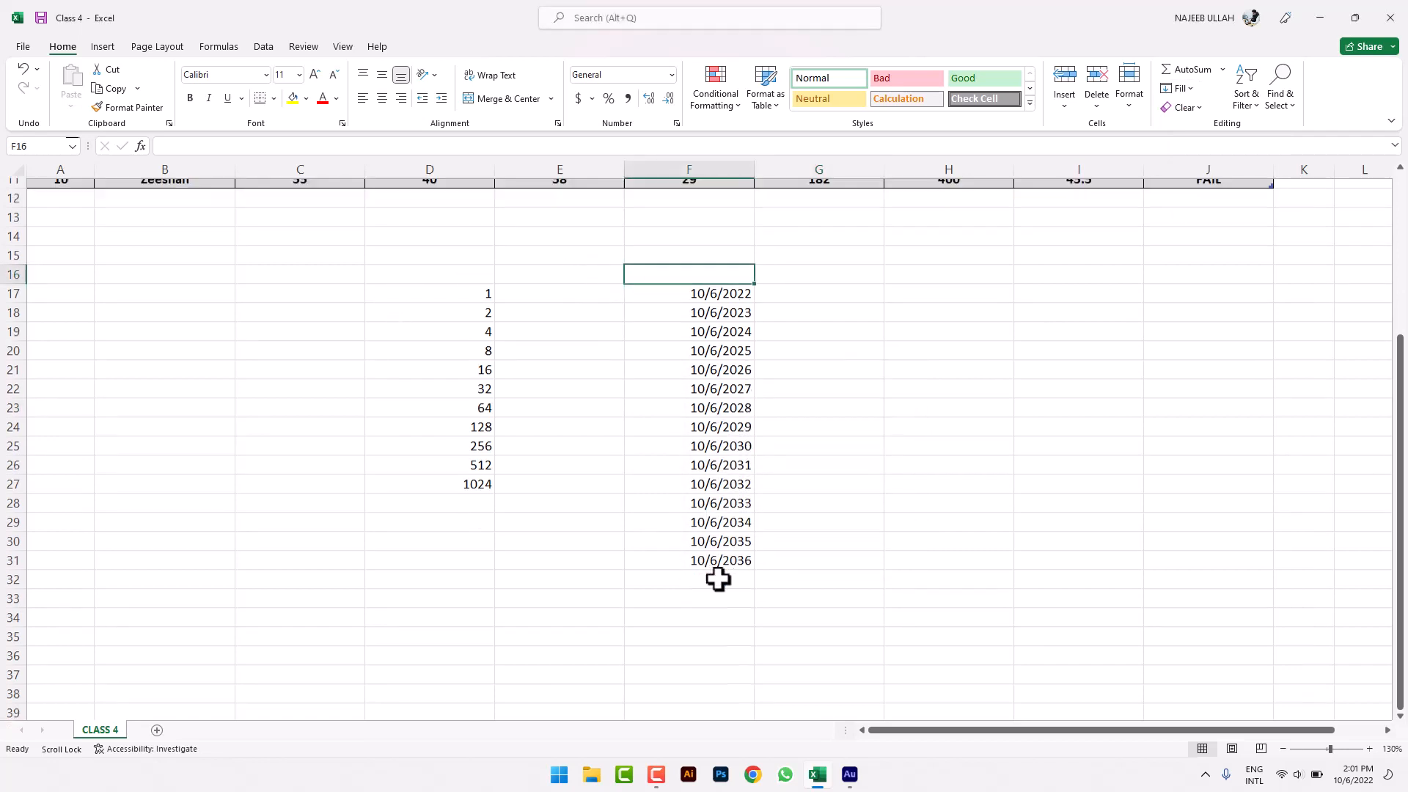
scroll(717, 580, "down", 2)
left_click(722, 475)
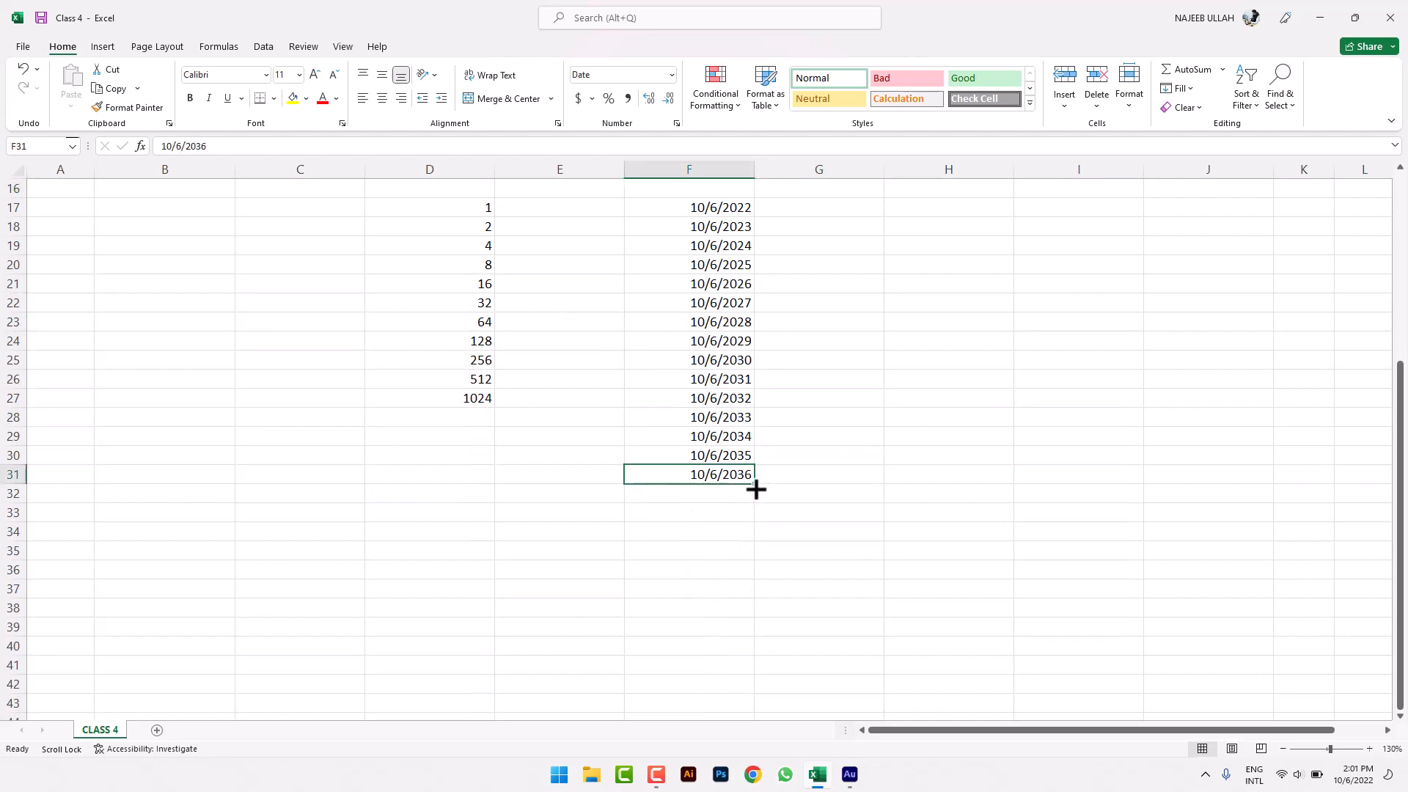
left_click_drag(756, 489, 744, 661)
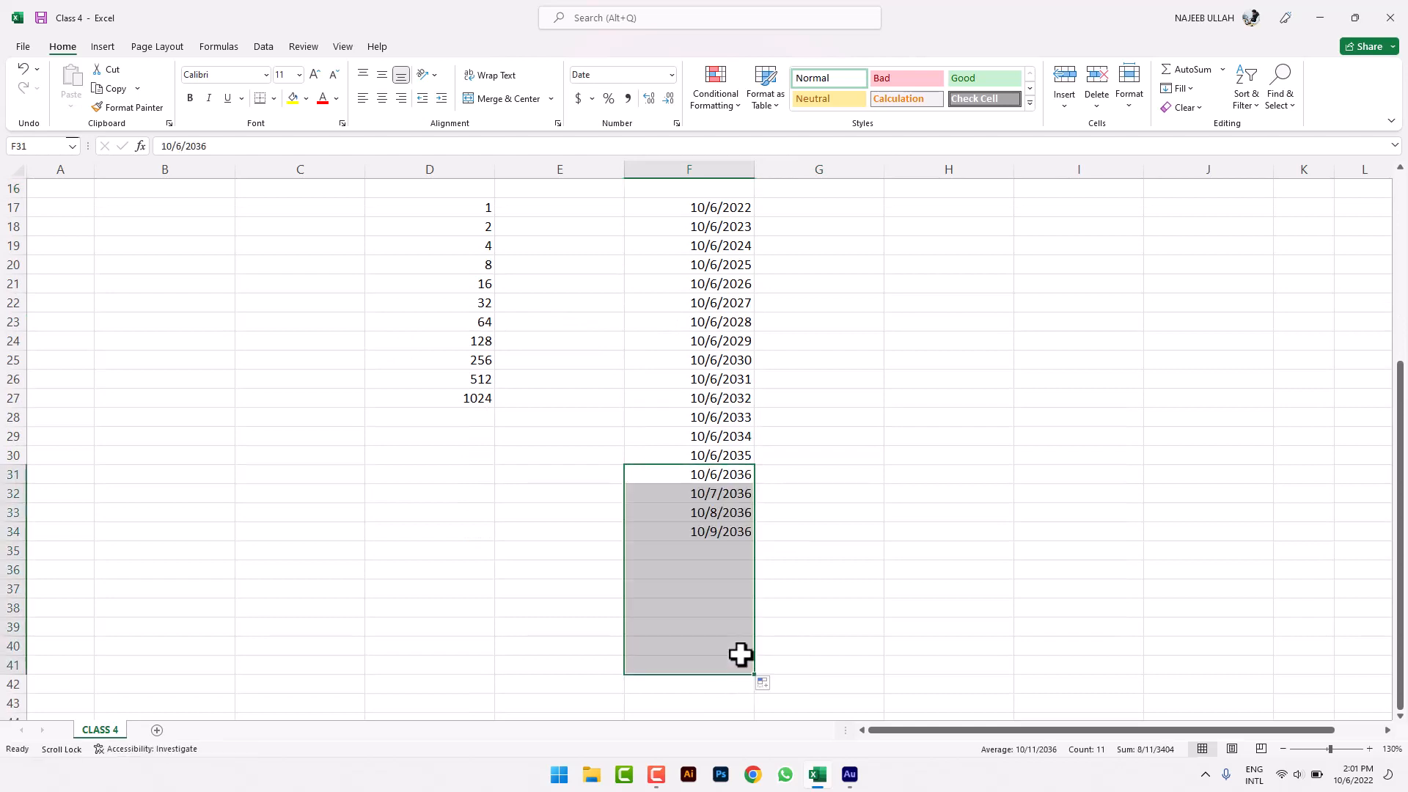
key("ctrl+z")
- Fill D26:D36 as a series so column D continues 1536, 2048 … 5632
left_click(792, 528)
left_click_drag(470, 379, 477, 569)
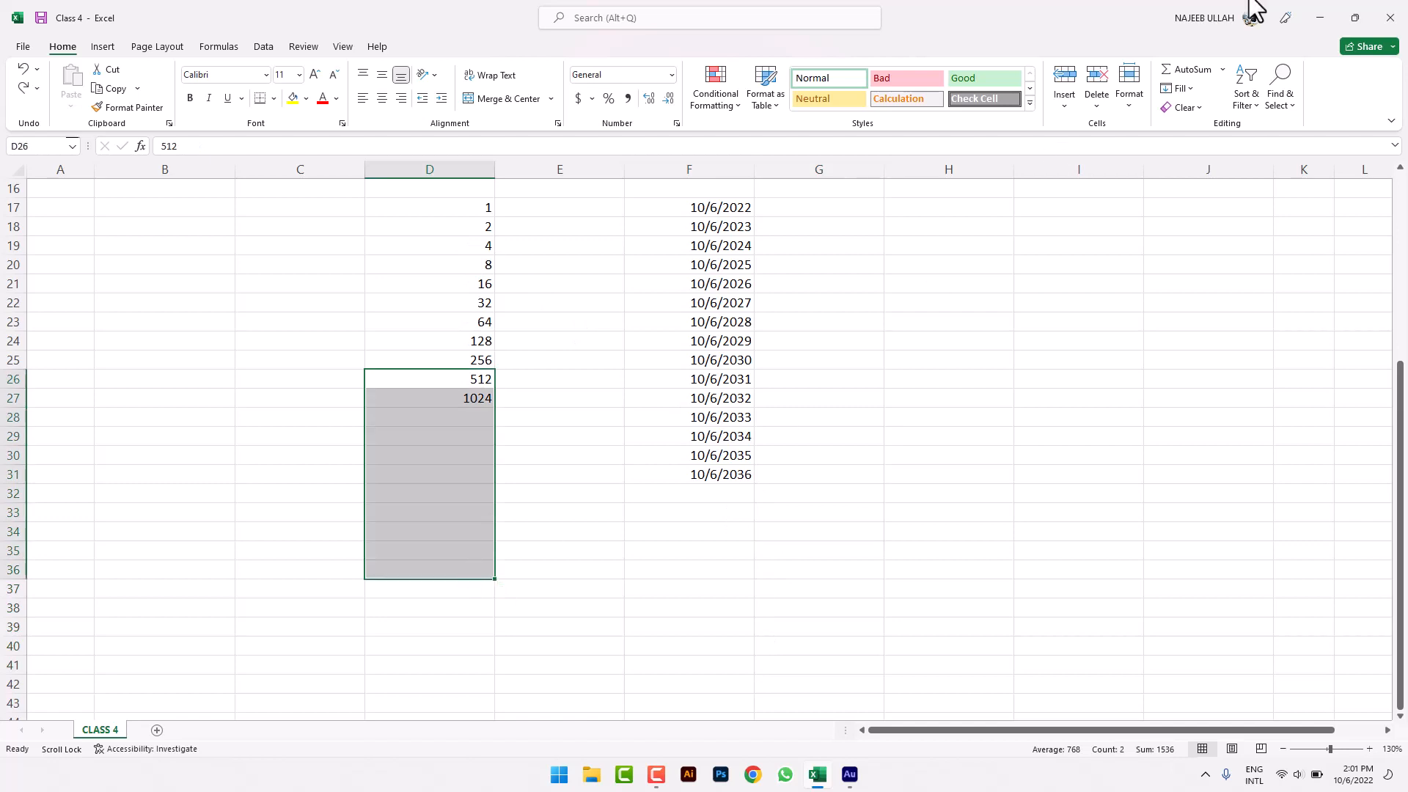
left_click(1186, 87)
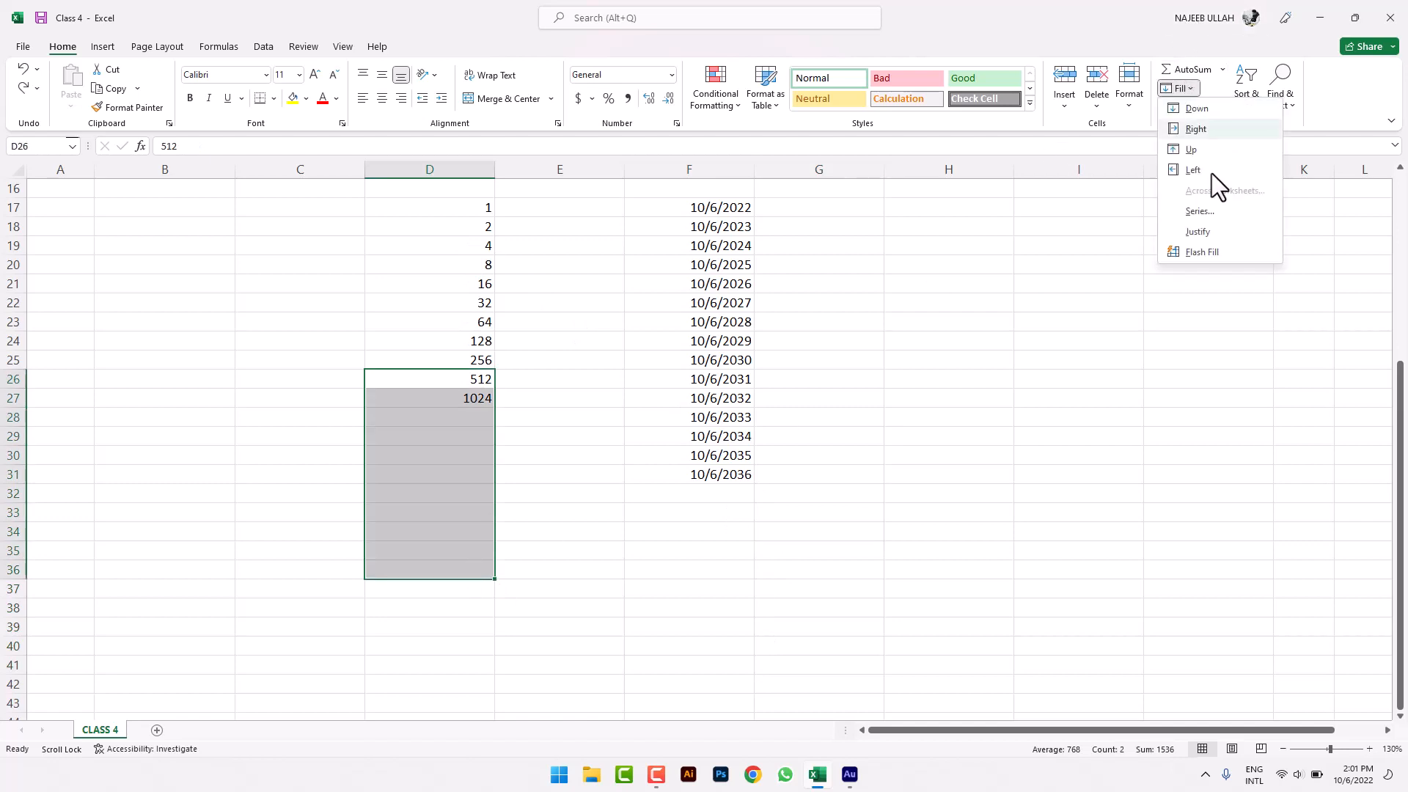
left_click(1210, 211)
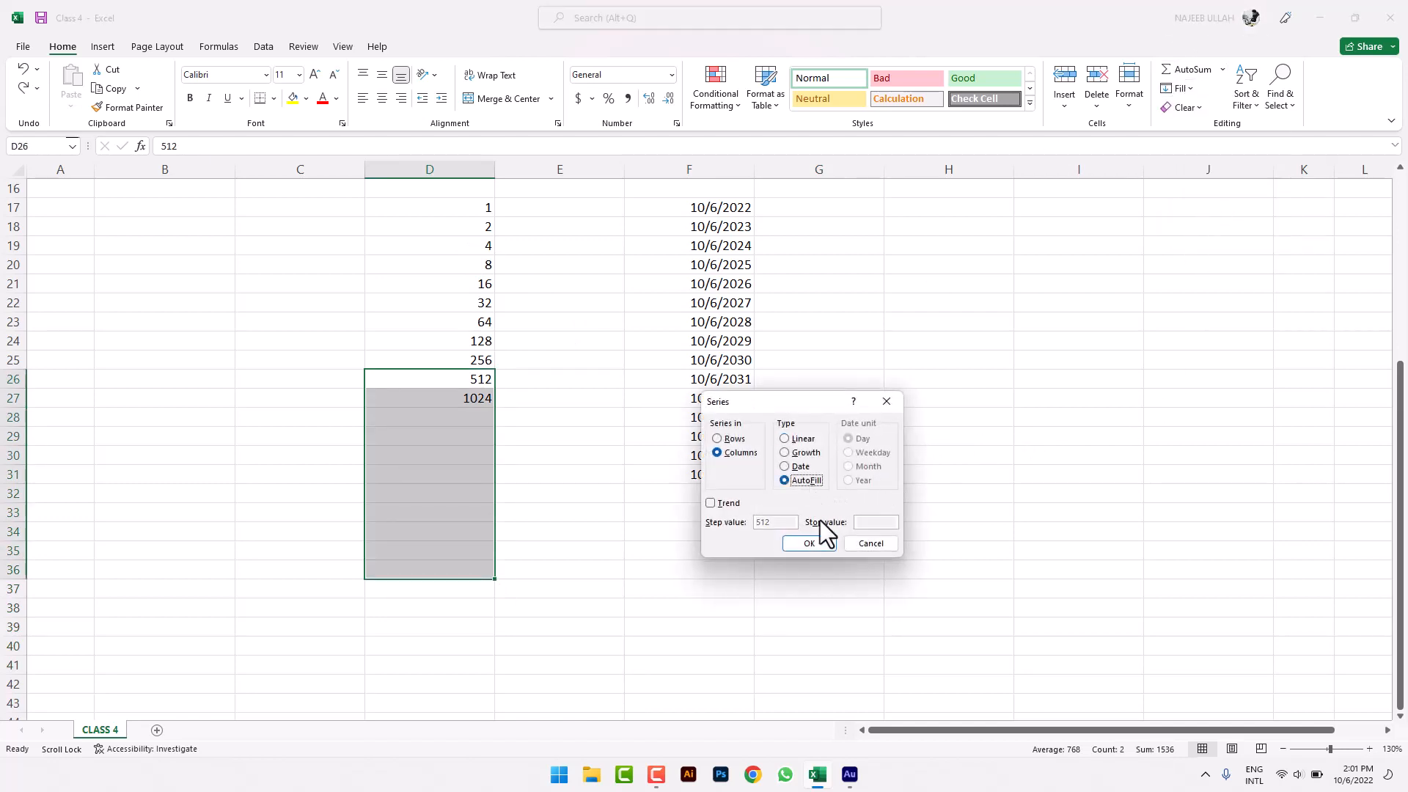
left_click(820, 540)
left_click(816, 533)
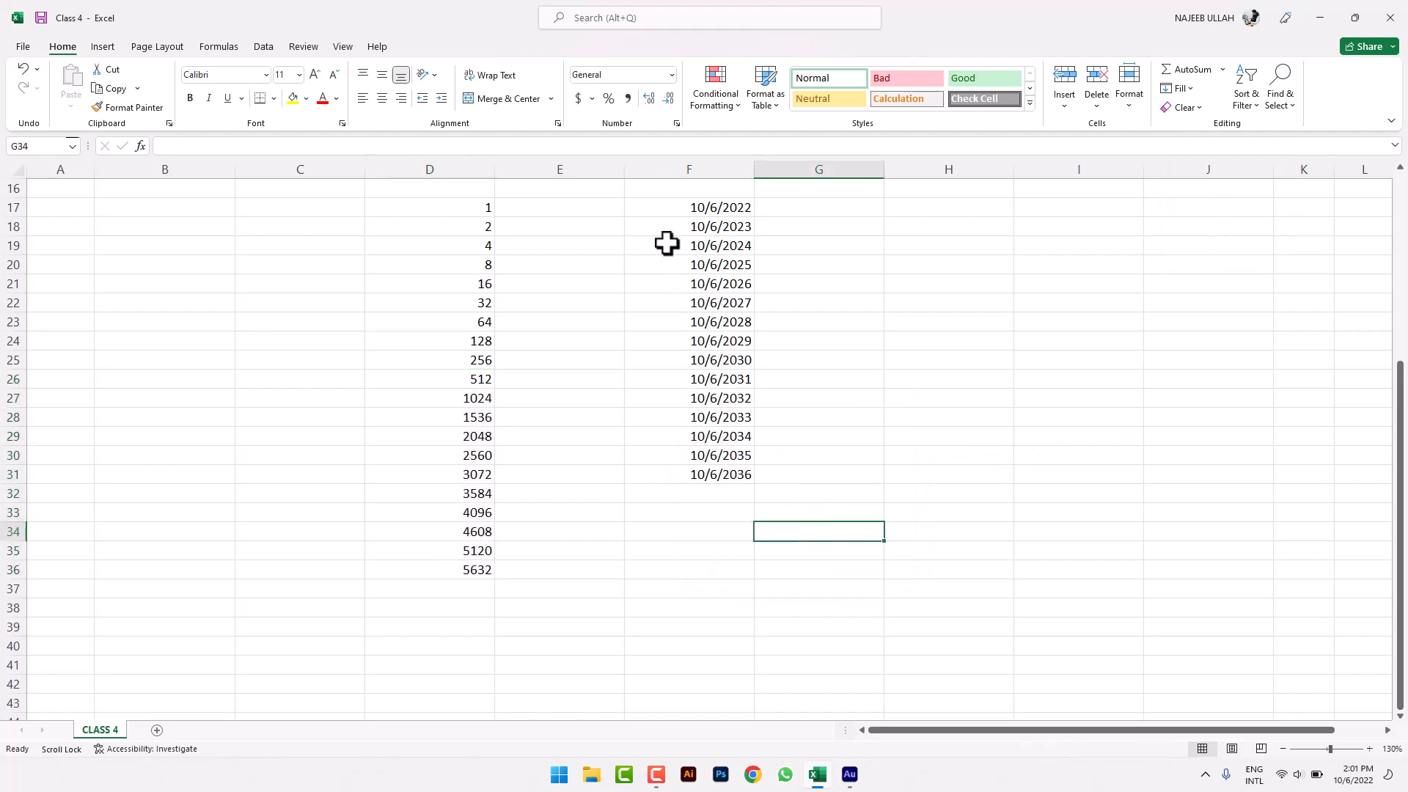
scroll(722, 425, "down", 6)
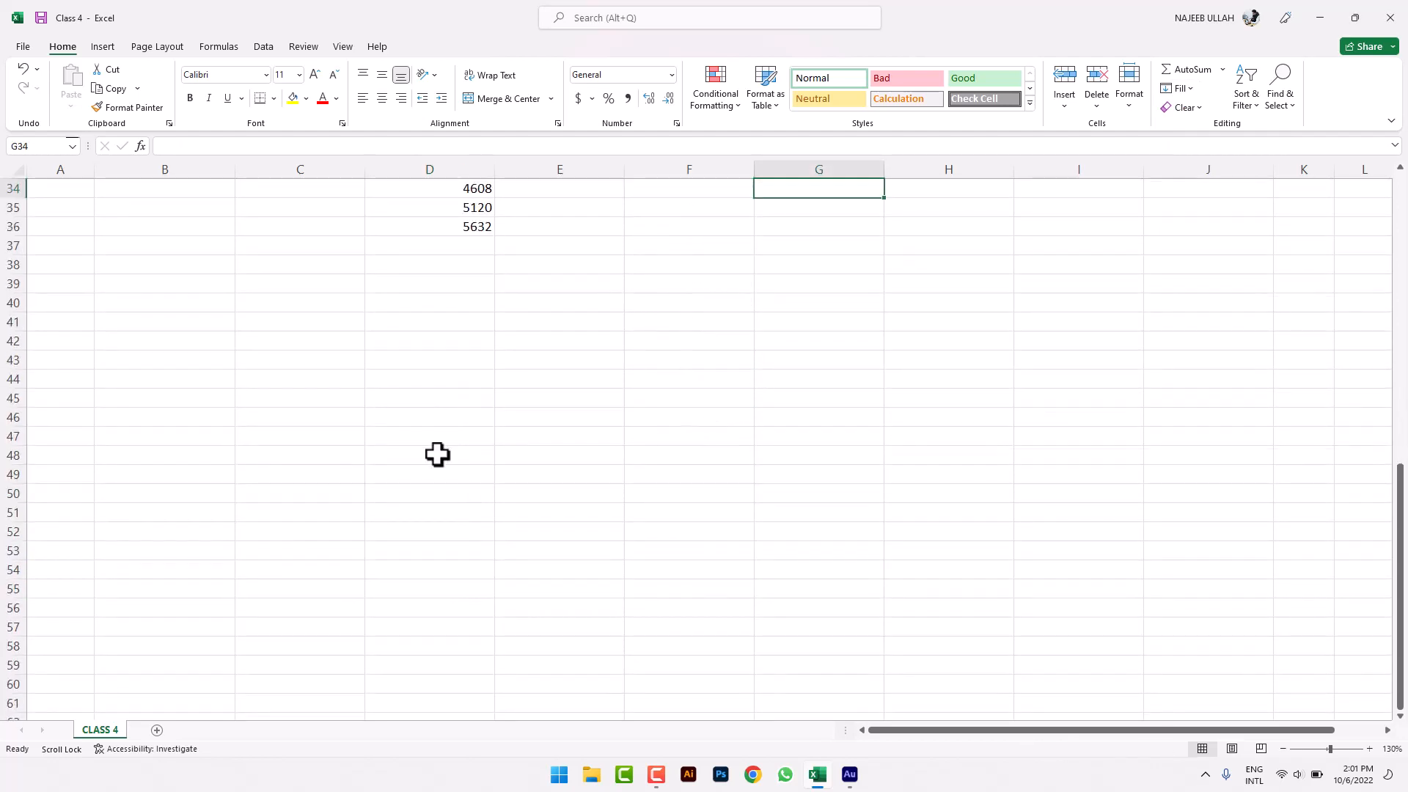
left_click(376, 415)
scroll(371, 400, "down", 1)
- Enter the starting value 10 in C46 and the ending value 60 in H46
left_click(350, 362)
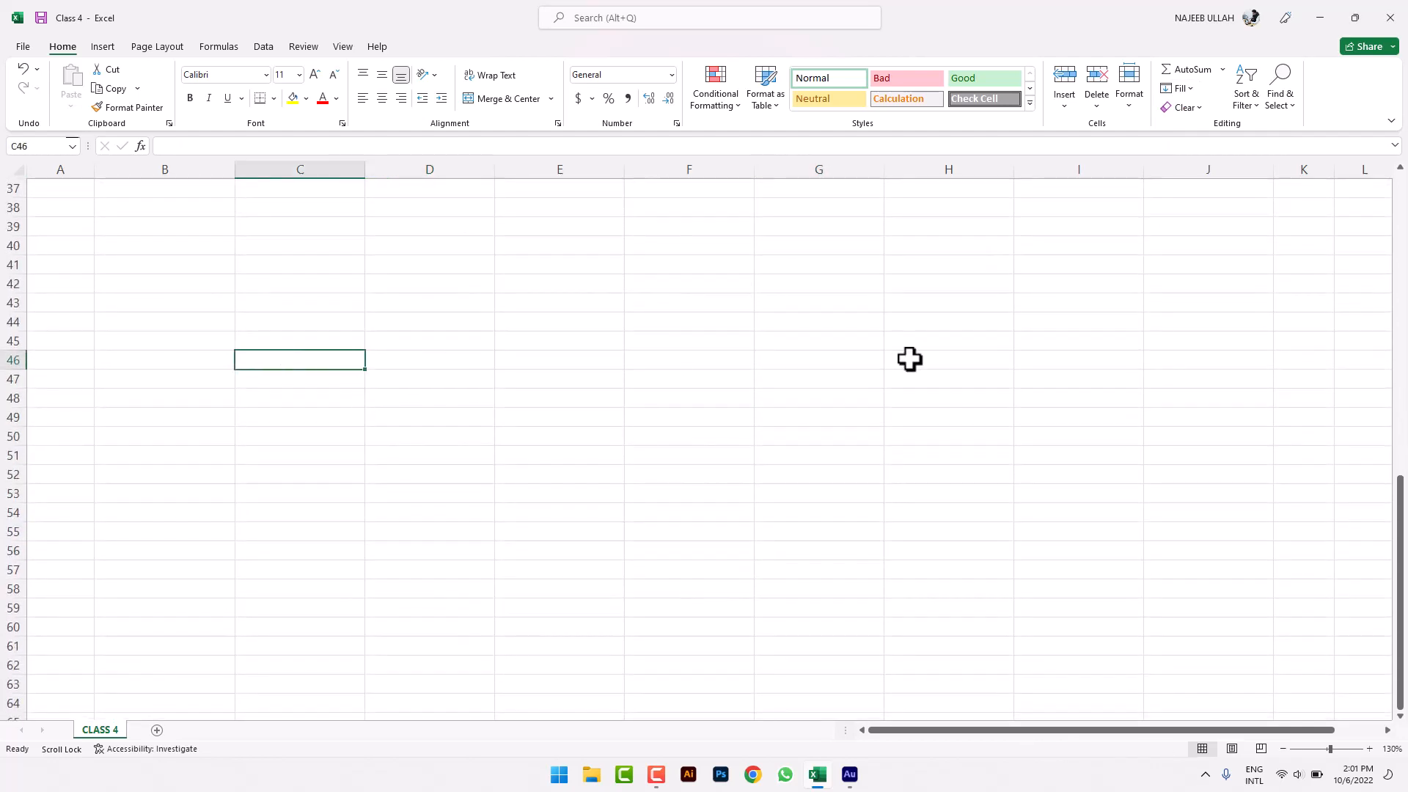
type("10")
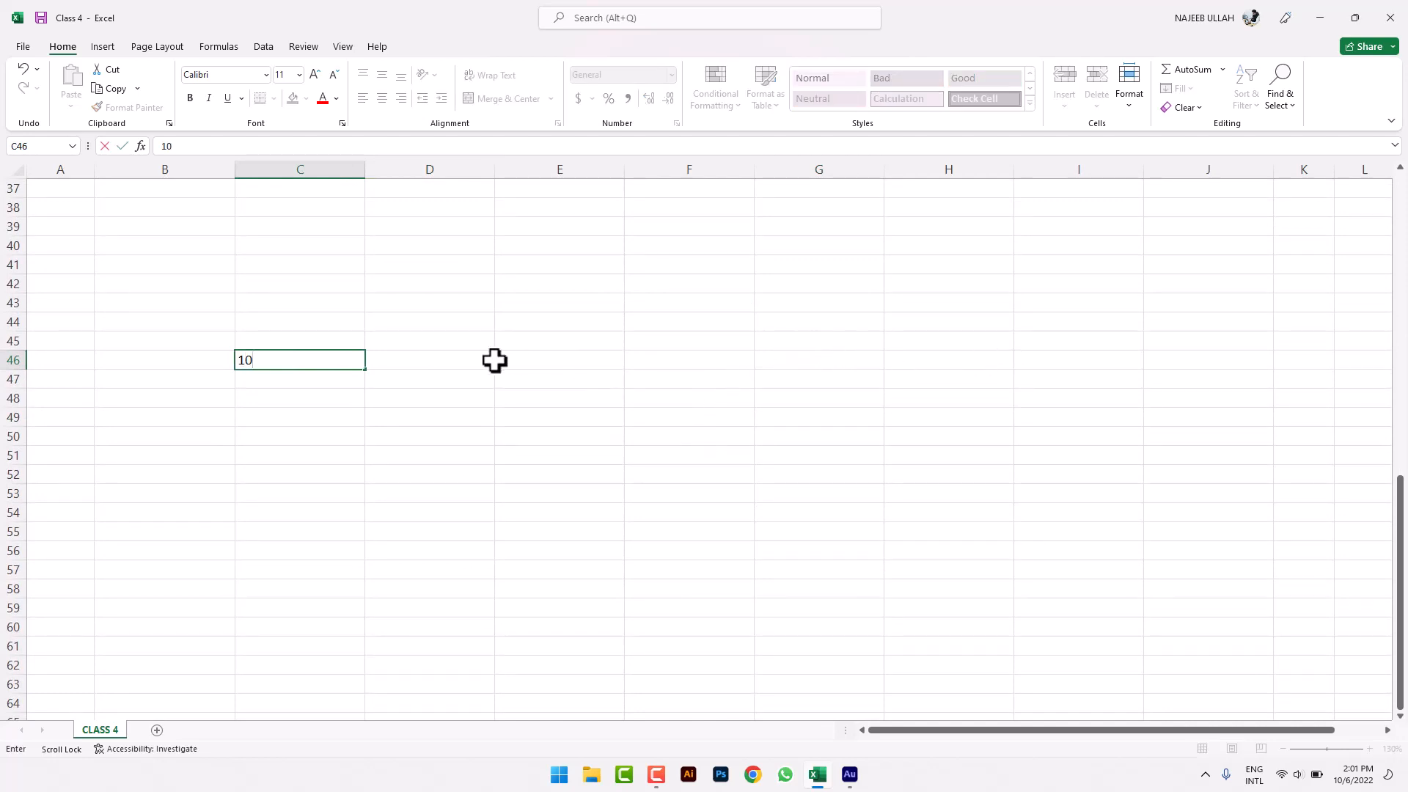
left_click(930, 358)
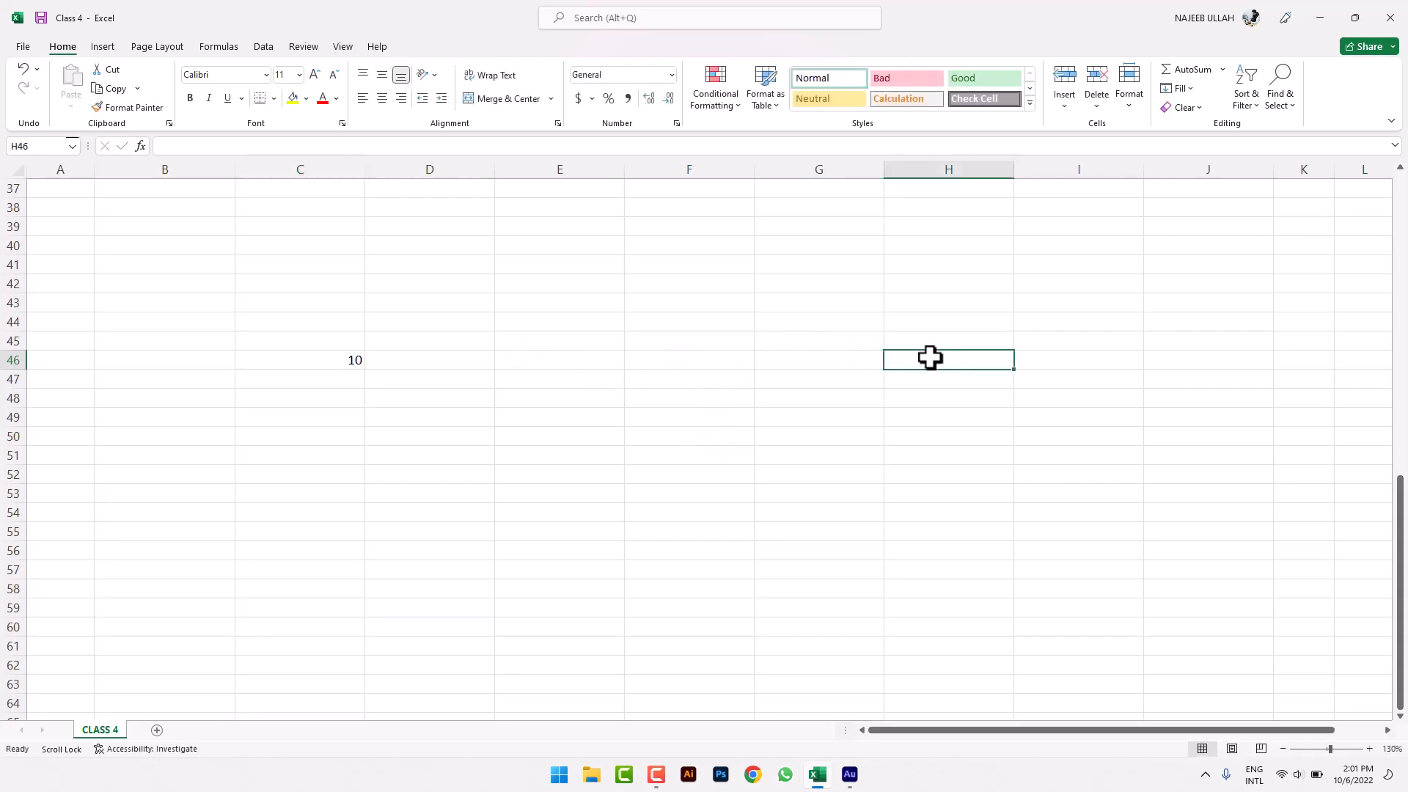
type("6")
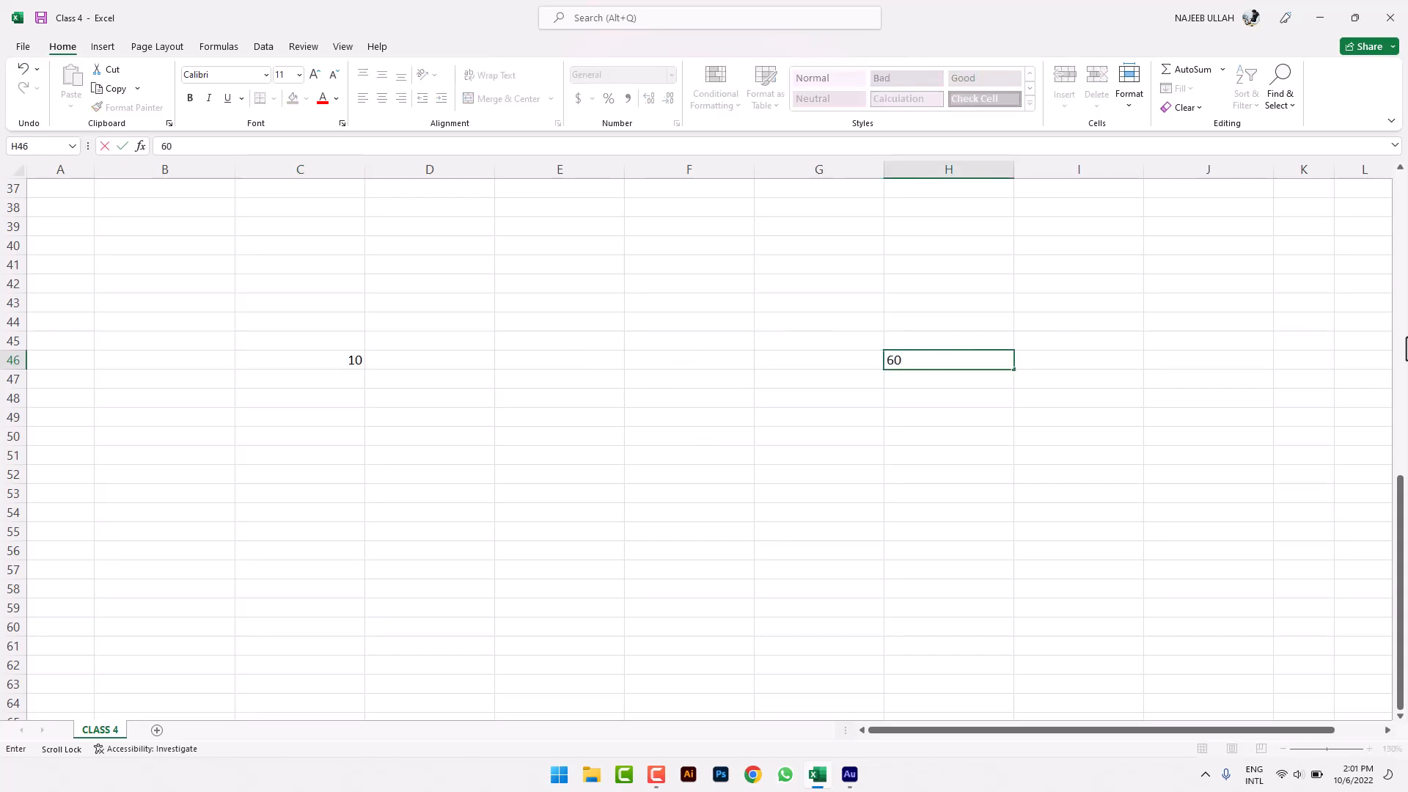
type("0")
left_click(1122, 475)
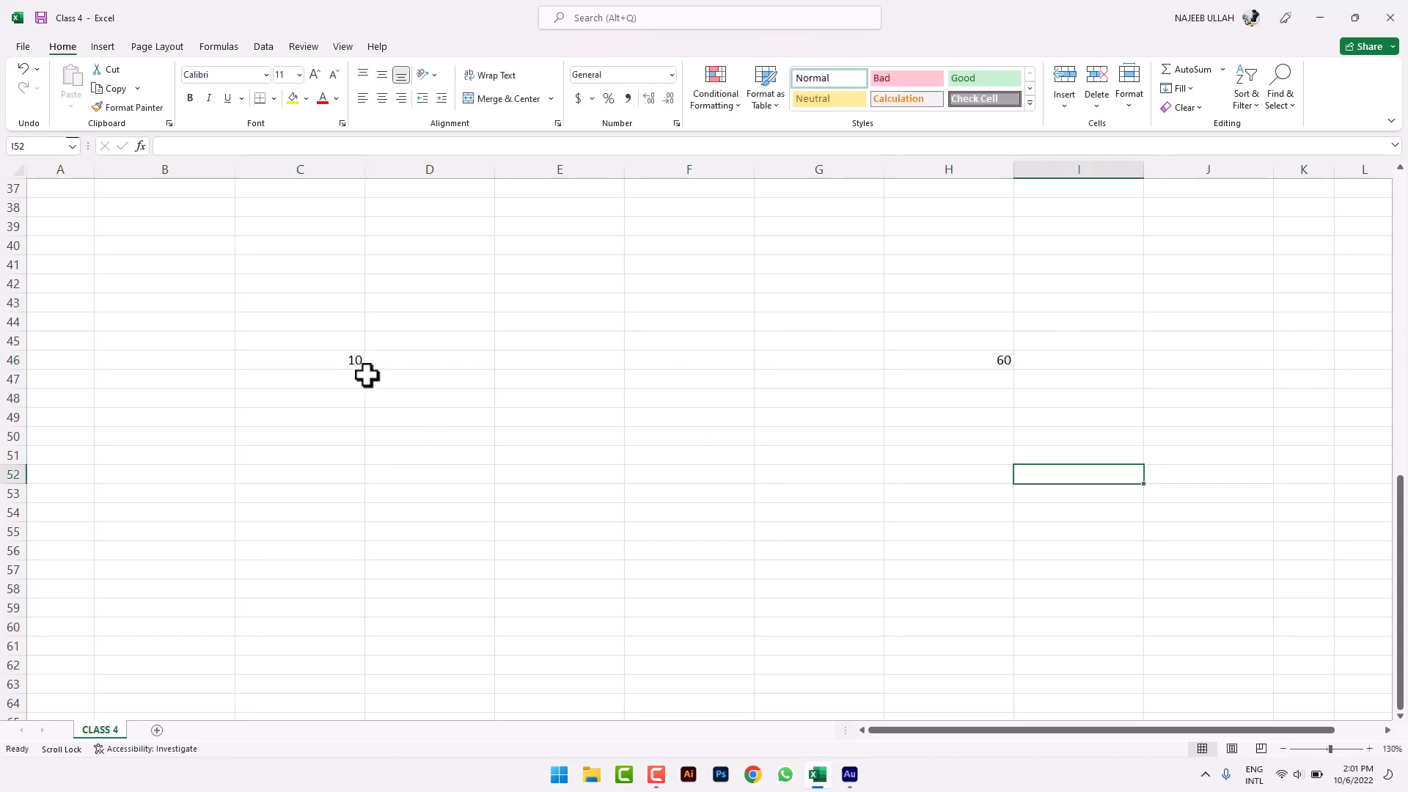
- Fill C46:H46 as a Trend series giving 10, 20, 30, 40, 50, 60
left_click_drag(354, 358, 925, 358)
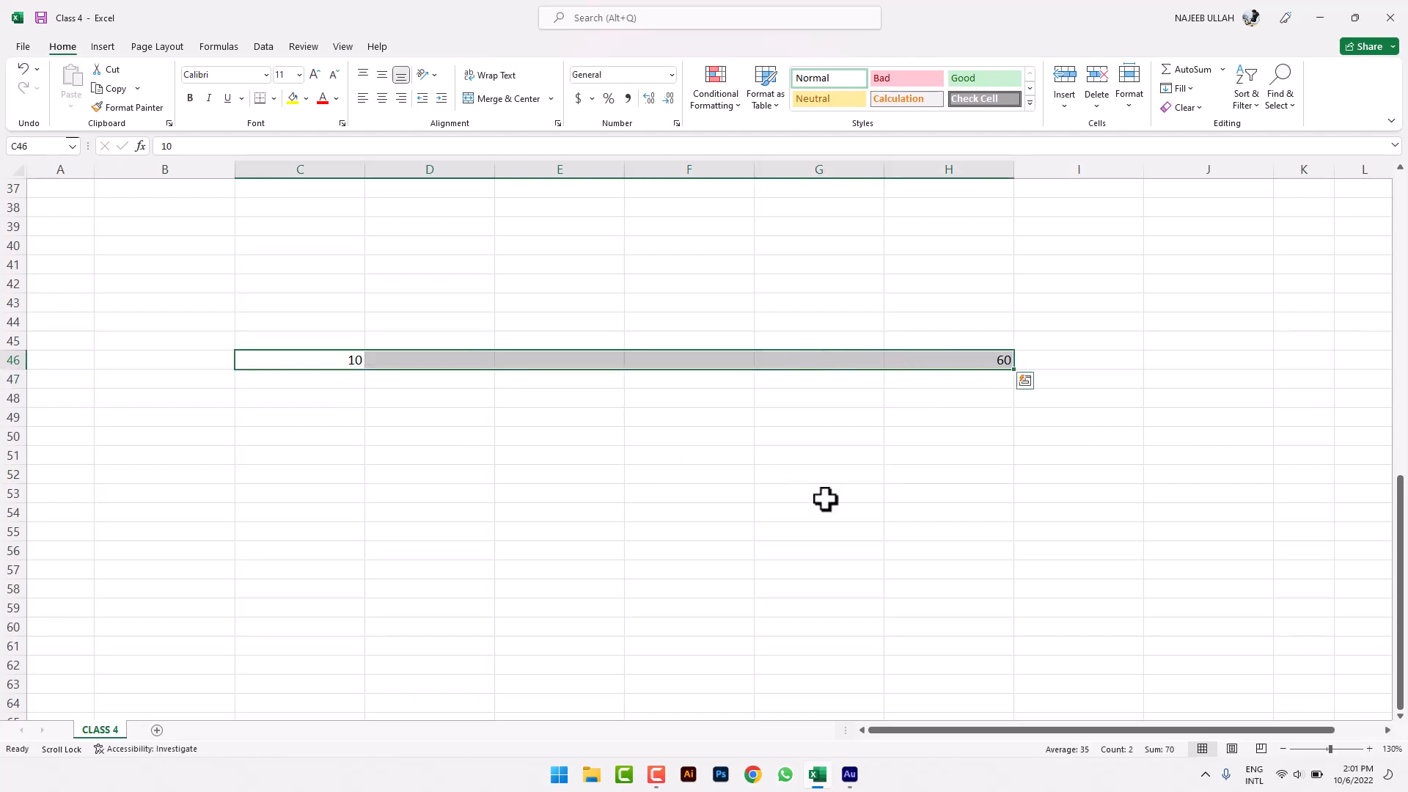
left_click(1188, 86)
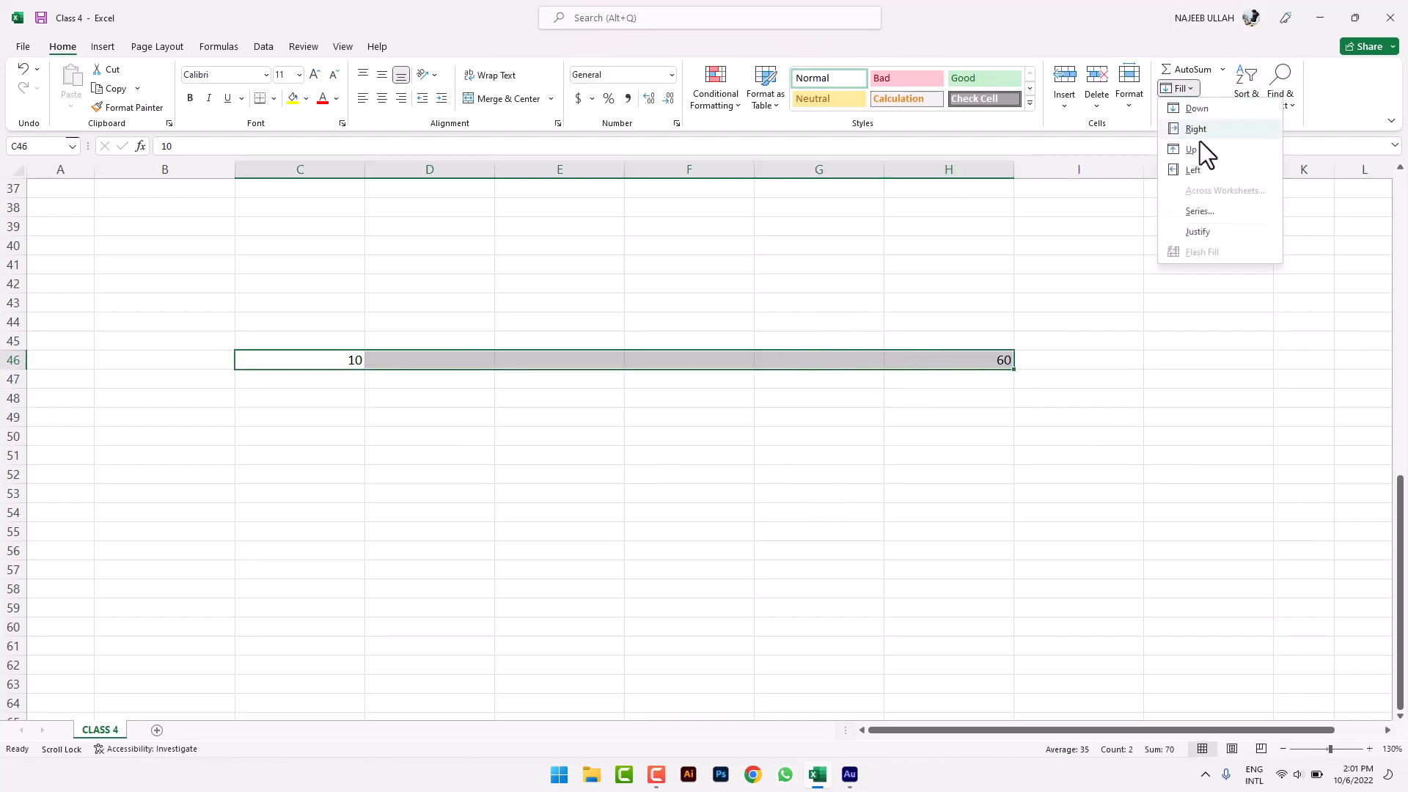
left_click(1200, 213)
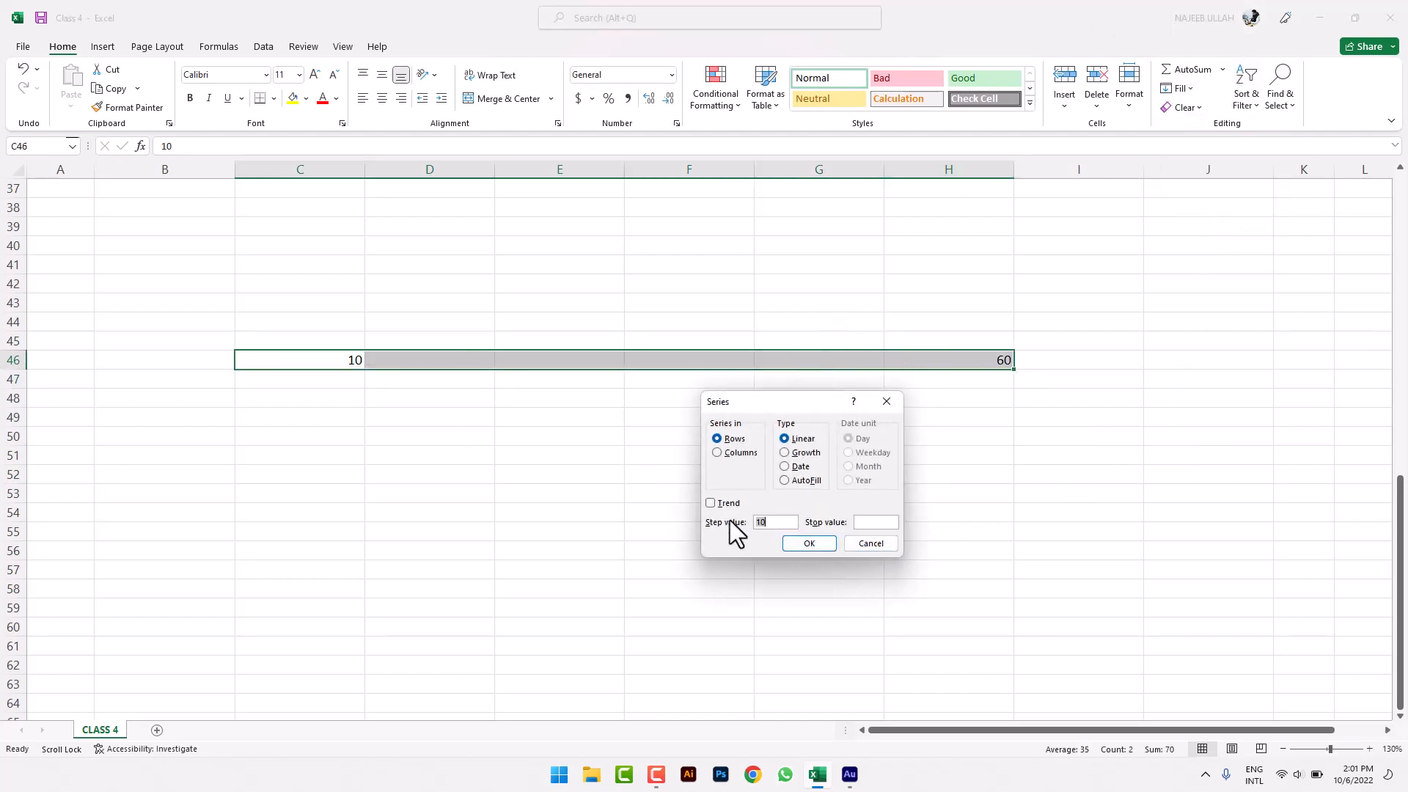
left_click(729, 504)
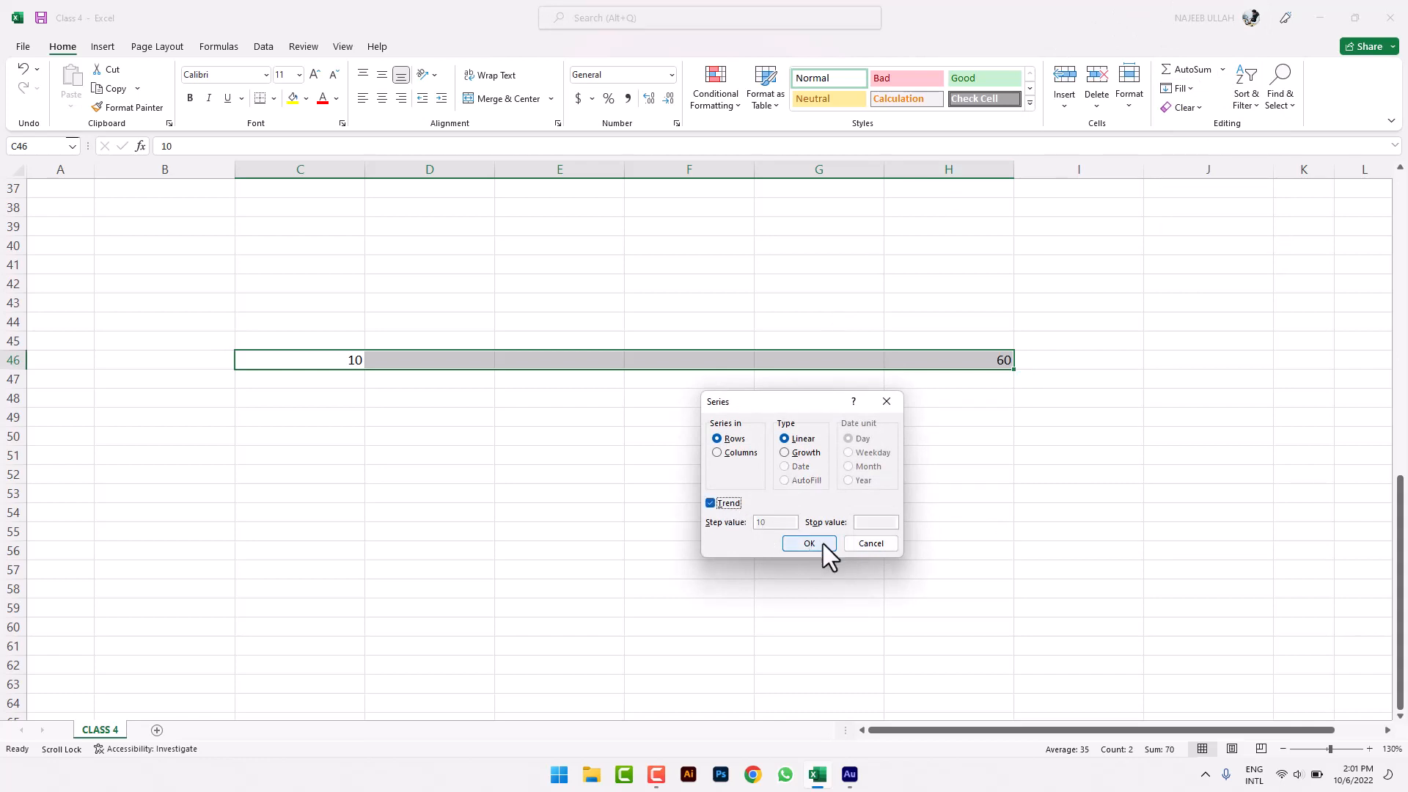
left_click(809, 543)
left_click(686, 455)
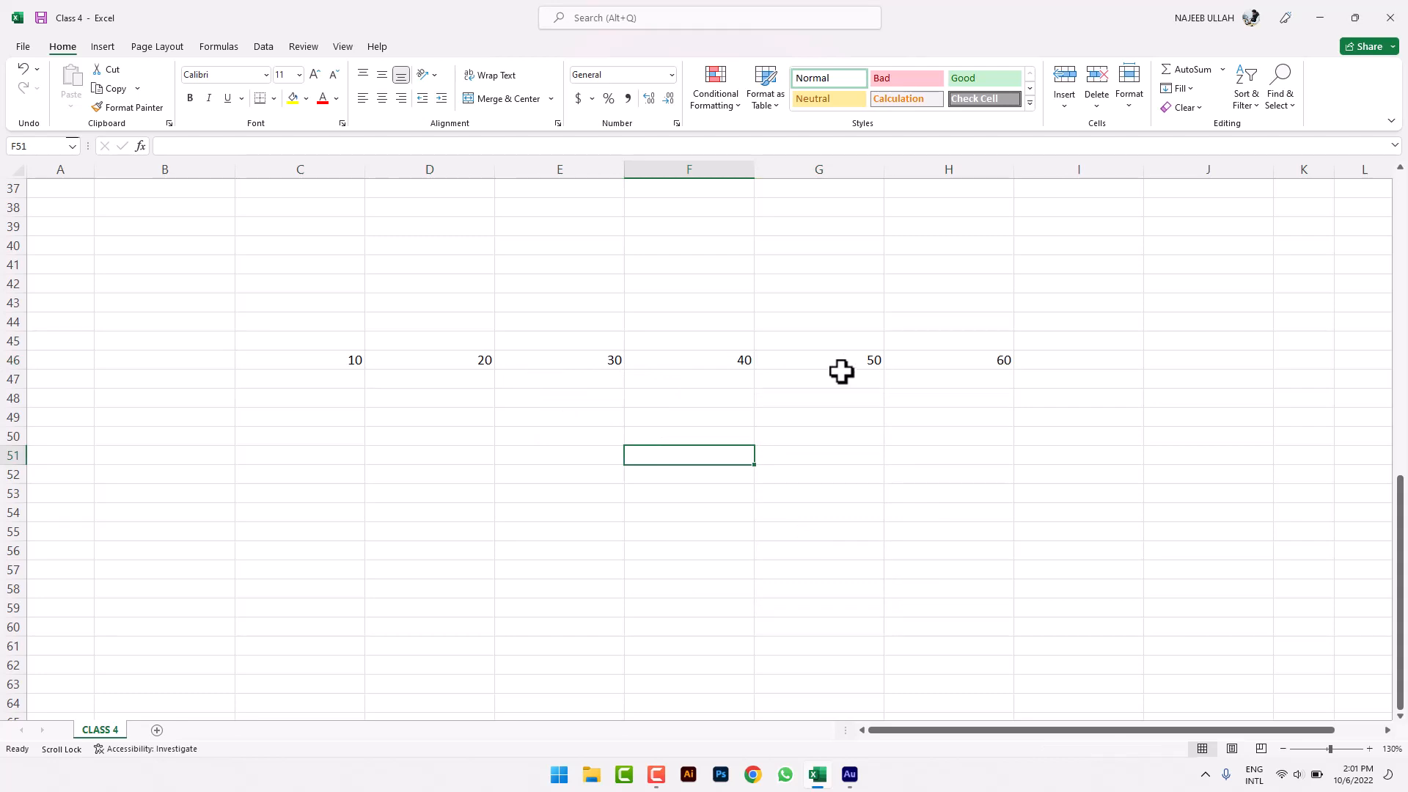
left_click(444, 451)
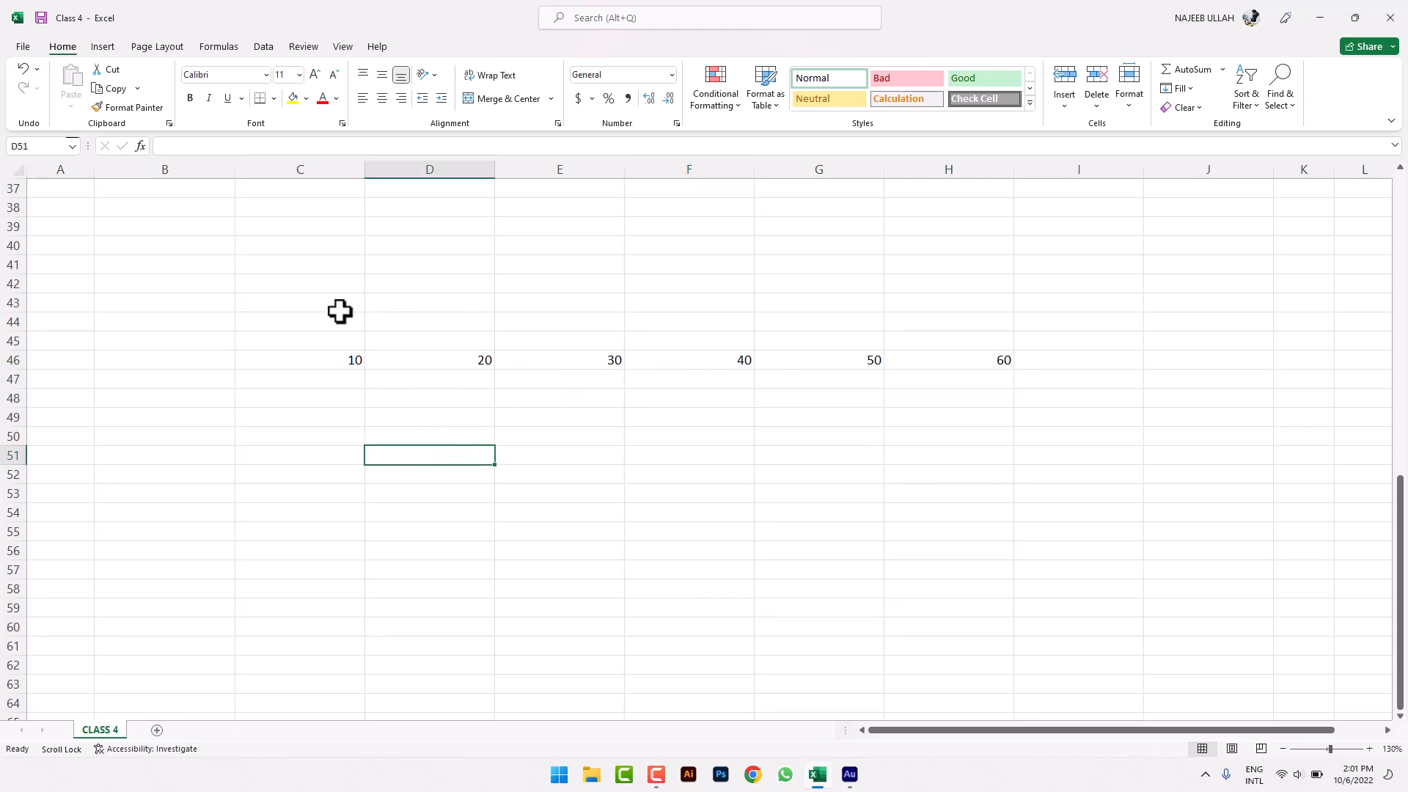
- Open and dismiss the Series settings for a larger block without filling anything
left_click_drag(339, 311, 1182, 510)
left_click(1177, 88)
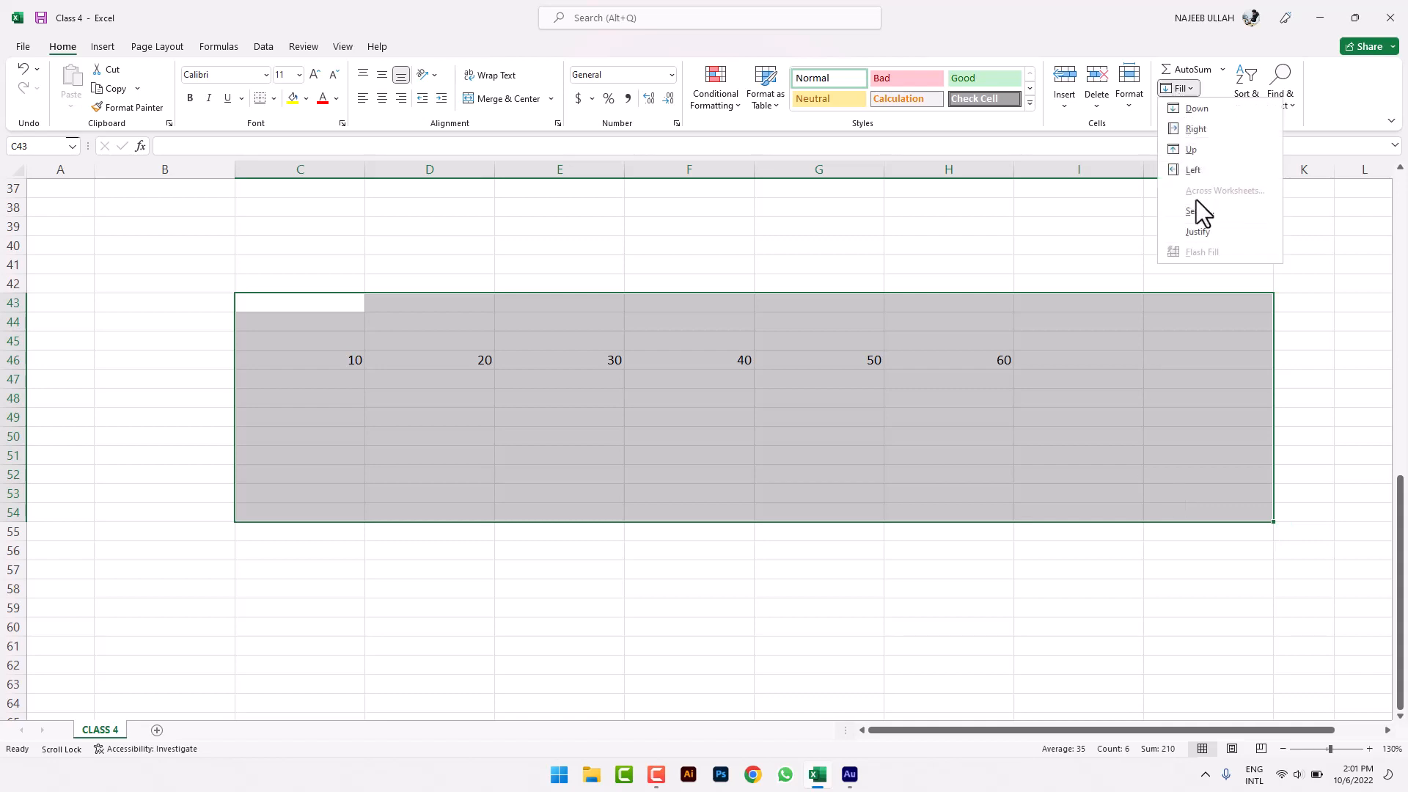
left_click(1201, 211)
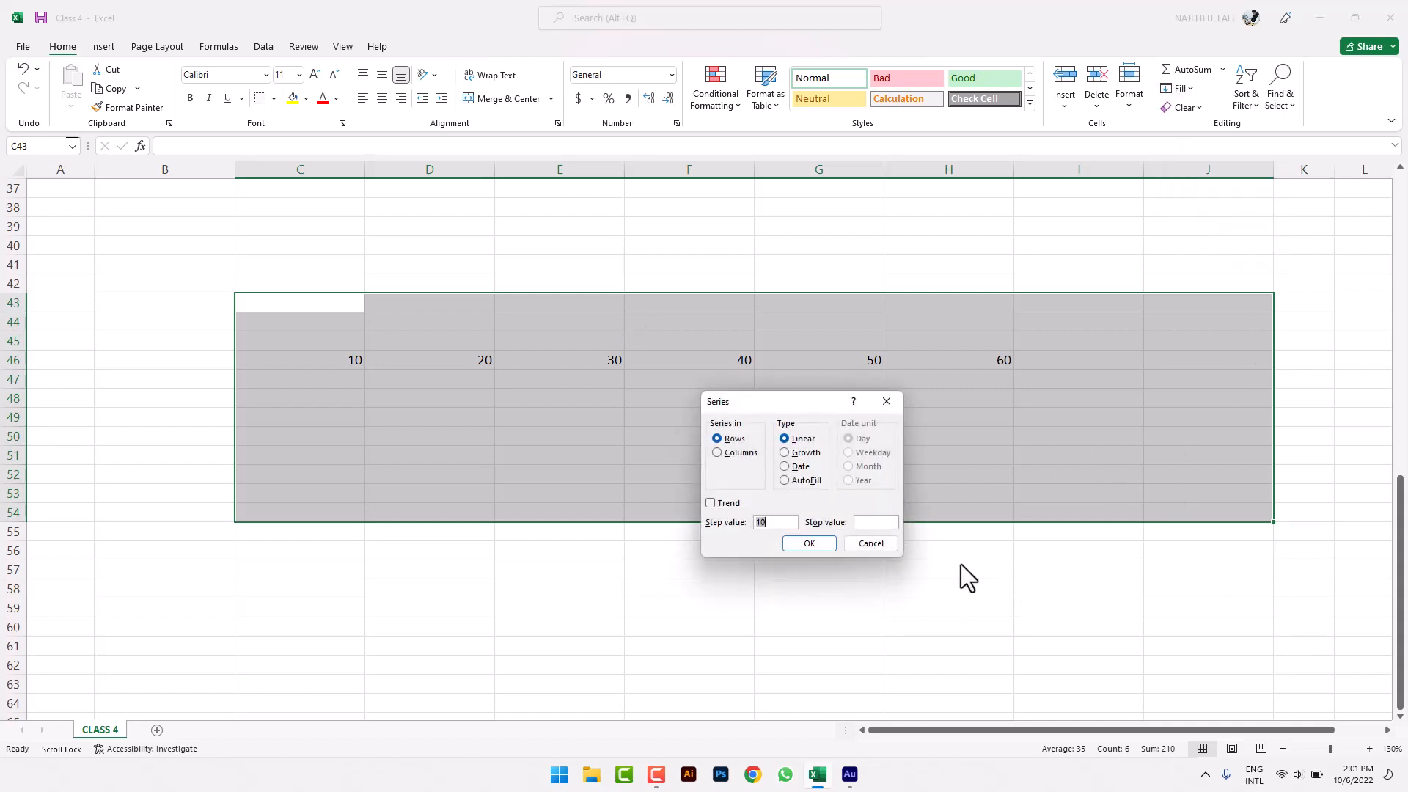
left_click(874, 544)
left_click(1006, 552)
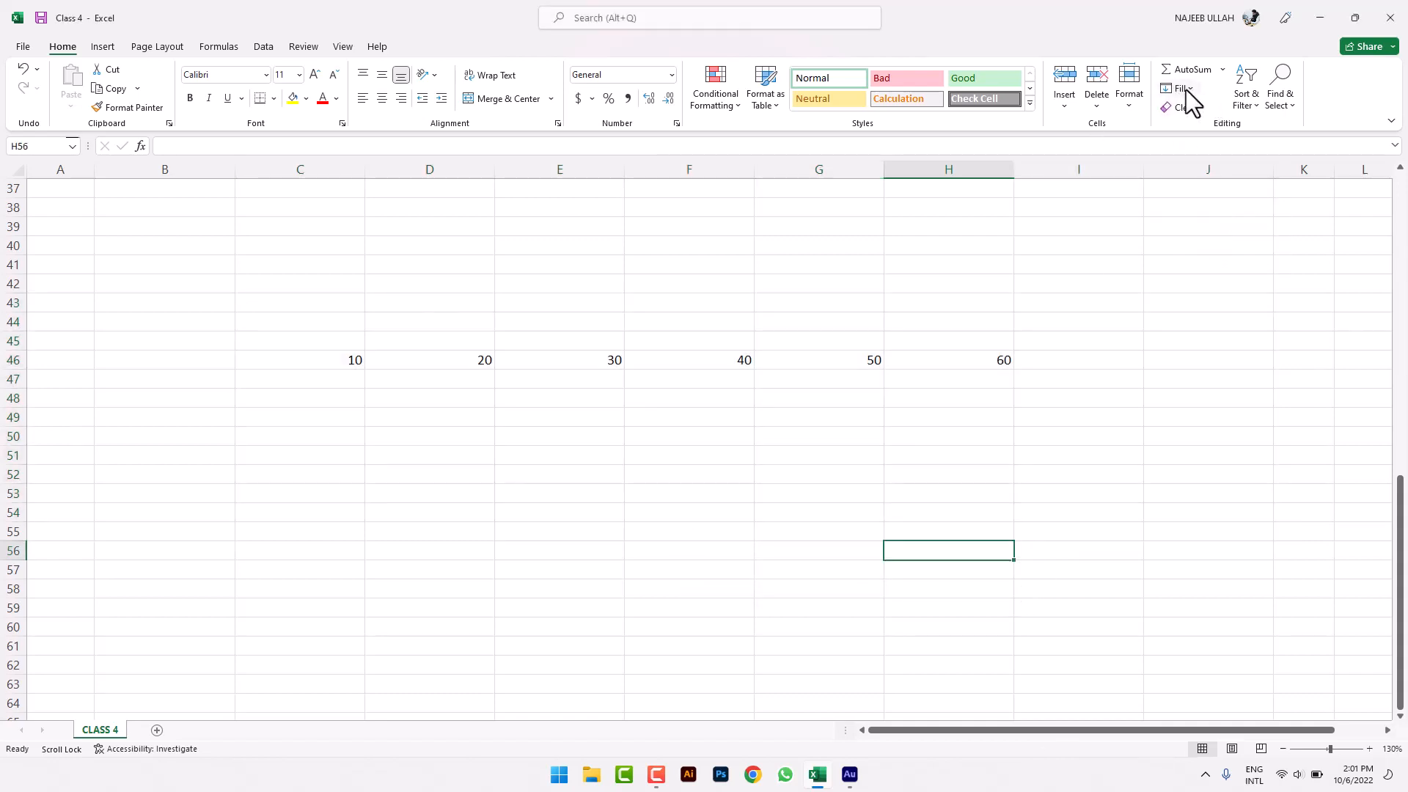
left_click(1187, 89)
left_click(1208, 217)
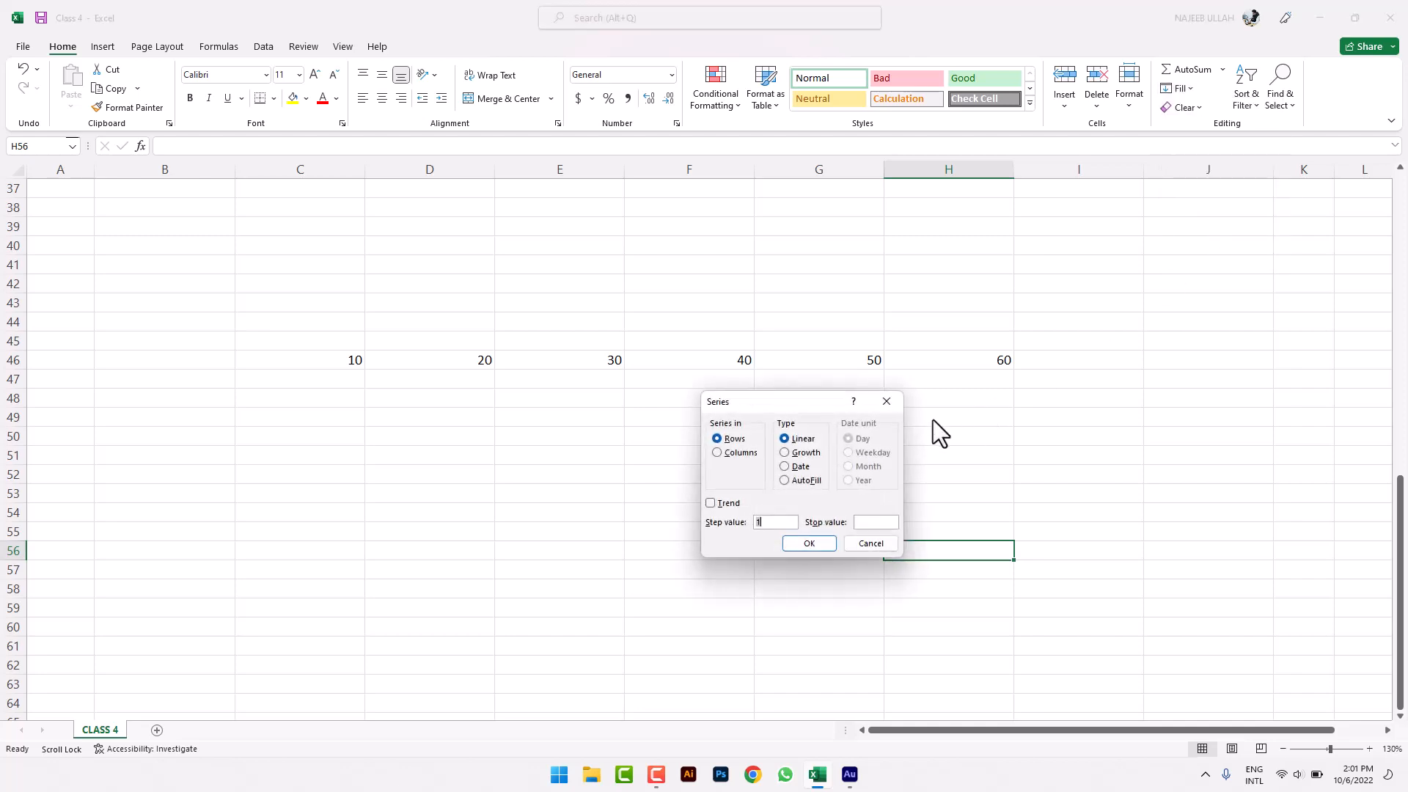
left_click(866, 543)
left_click(999, 285)
left_click(1179, 90)
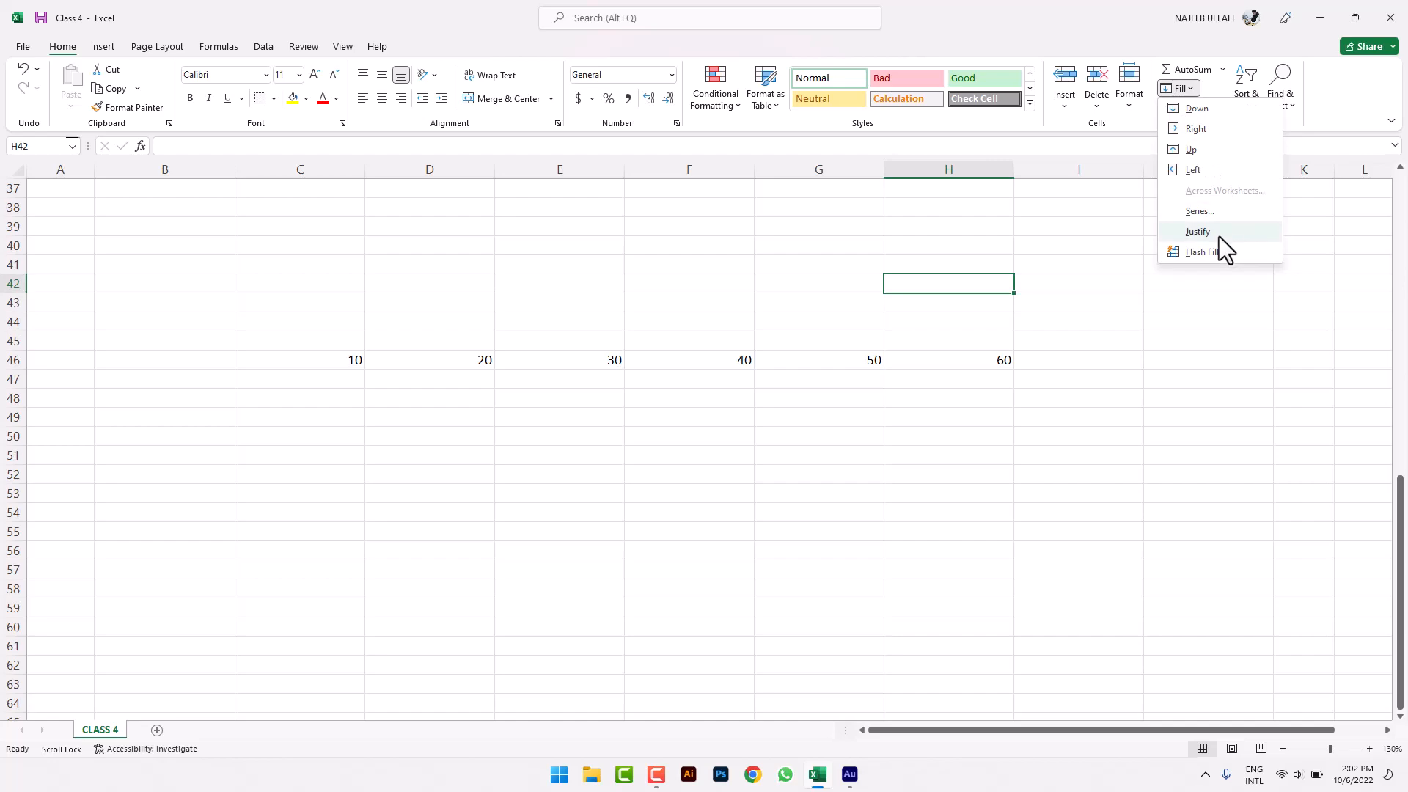
- Paste the Lorem Ipsum paragraph into cell B59
left_click(891, 262)
scroll(644, 552, "up", 12)
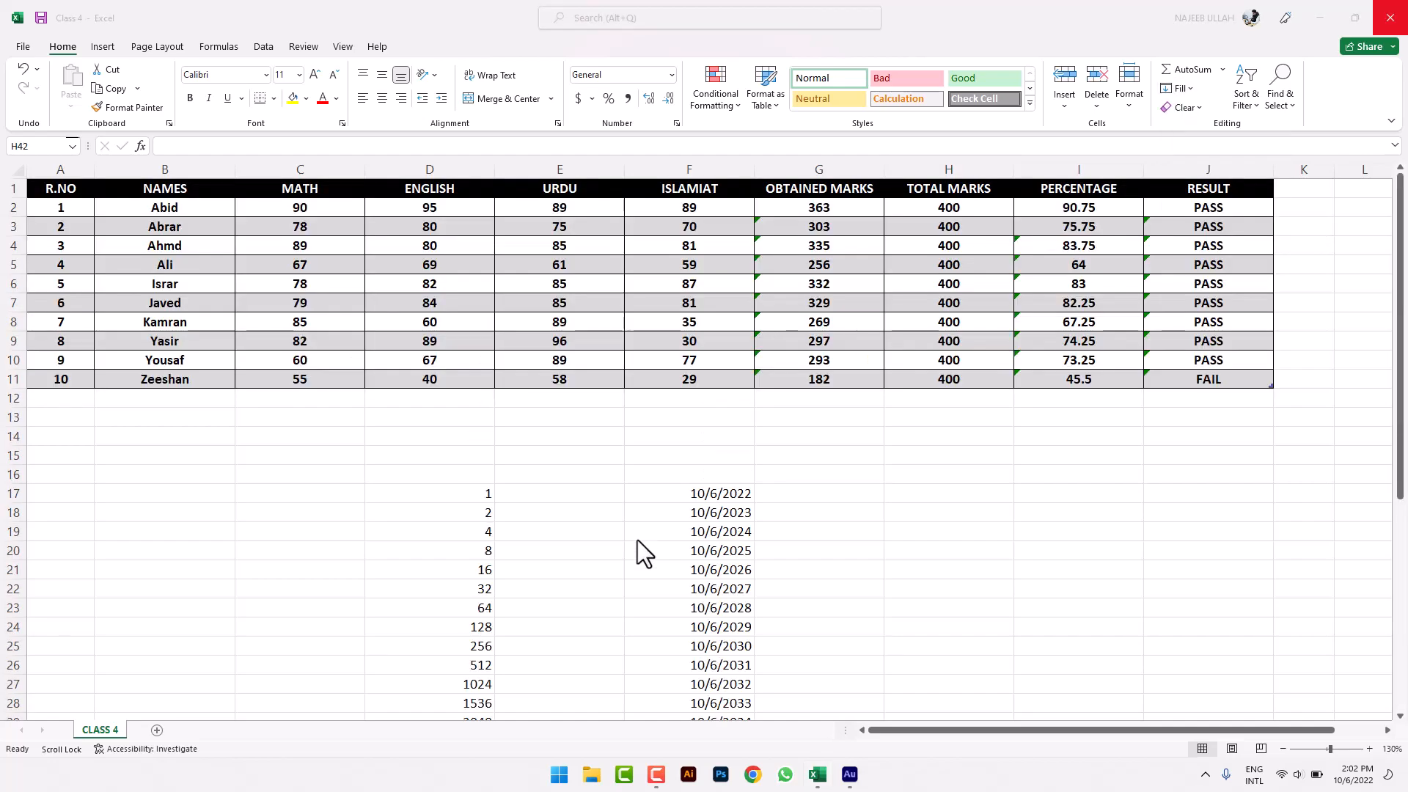
scroll(266, 491, "down", 9)
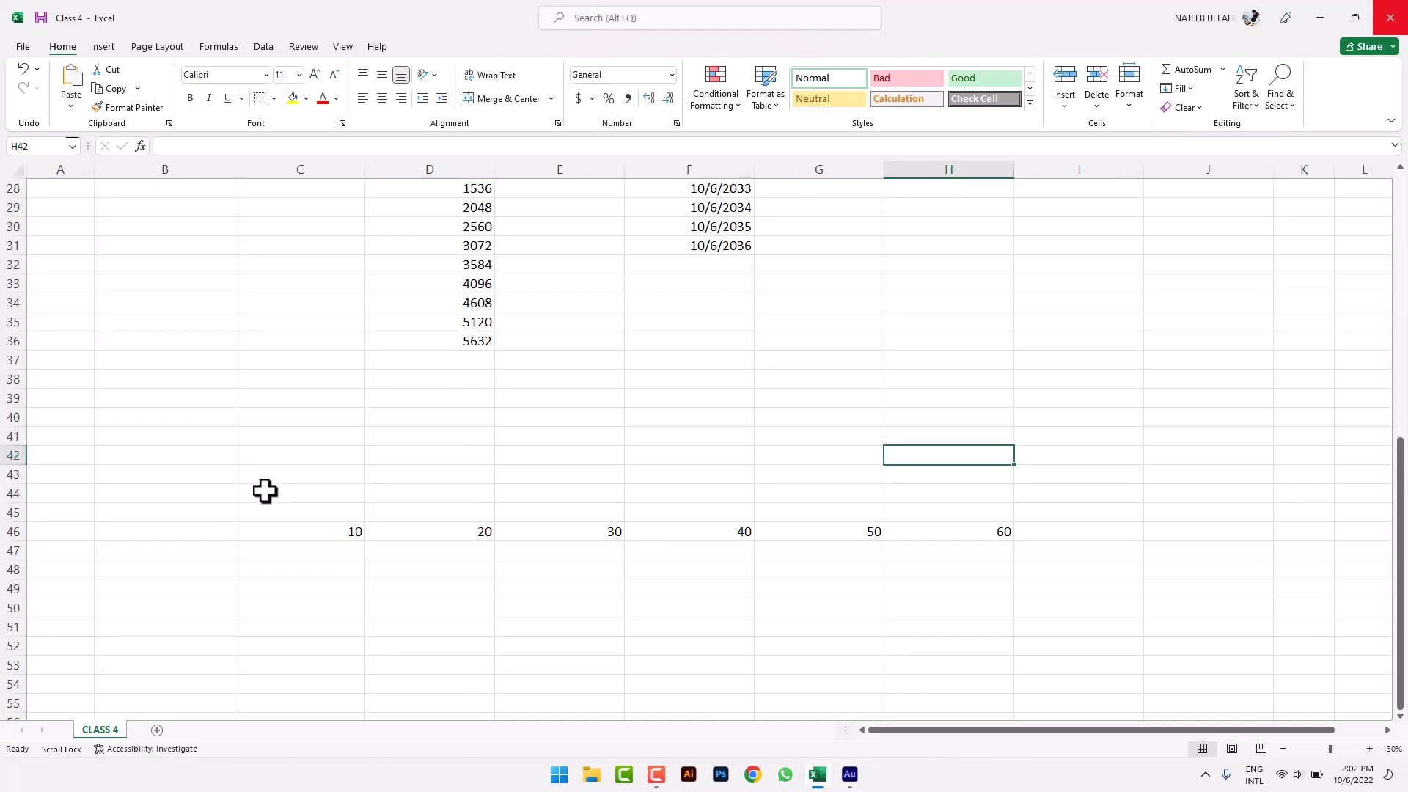
scroll(265, 492, "down", 6)
left_click(179, 445)
double_click(185, 438)
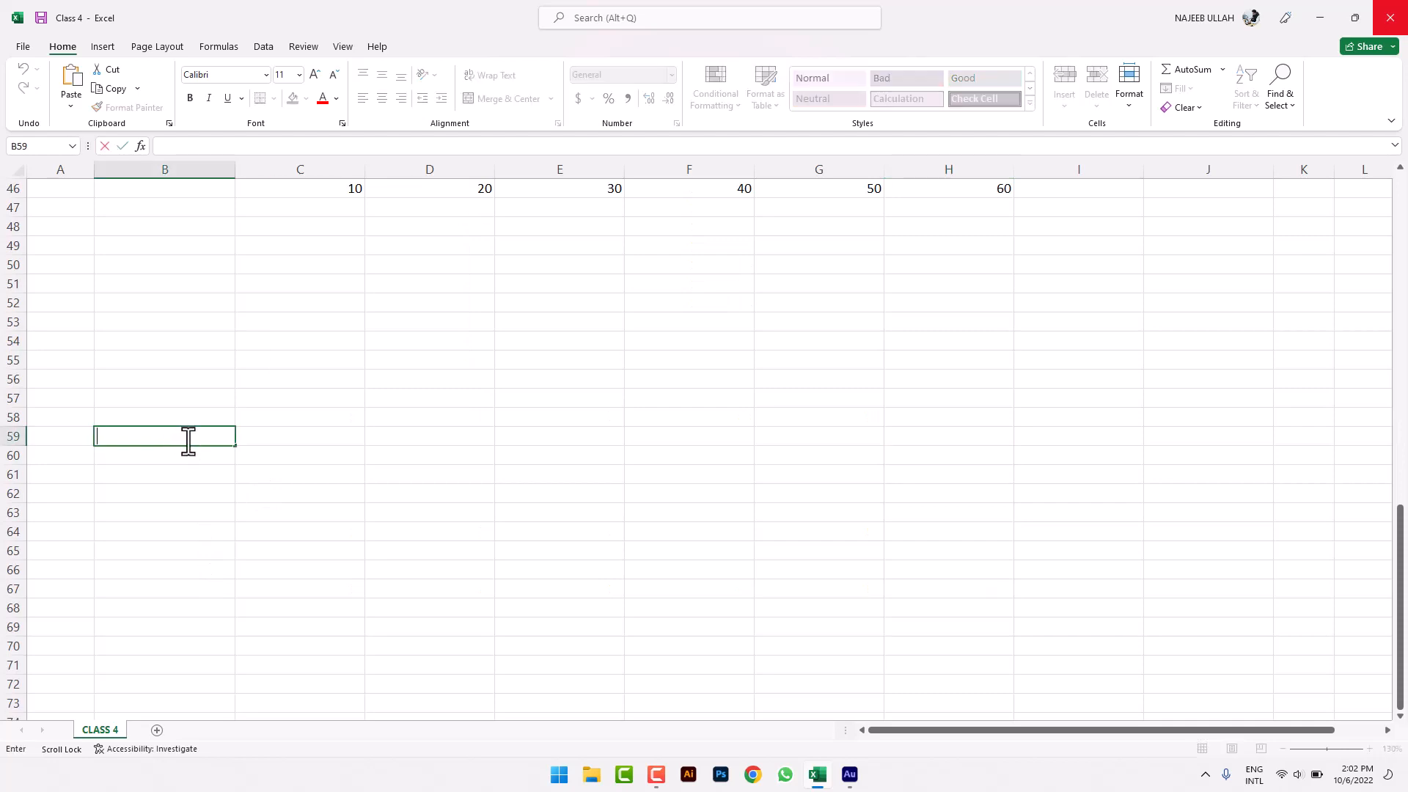
type("Lorem Ipsum is simply dummy text of the printing and typesetting industry. Lorem Ipsum has been the industry's standard dummy text ever since the 1500s, when an unknown printer took a galley of type and scrambled it to make a type specimen book. It has survived not only five centuries, but also the leap into electronic typesetting, remaining essentially unchanged. It was popularised in the 1960s with the release of Letraset sheets containing Lorem Ipsum passages, and more recently with desktop publishing software like Aldus PageMaker including versions of Lorem Ipsum.")
left_click(296, 587)
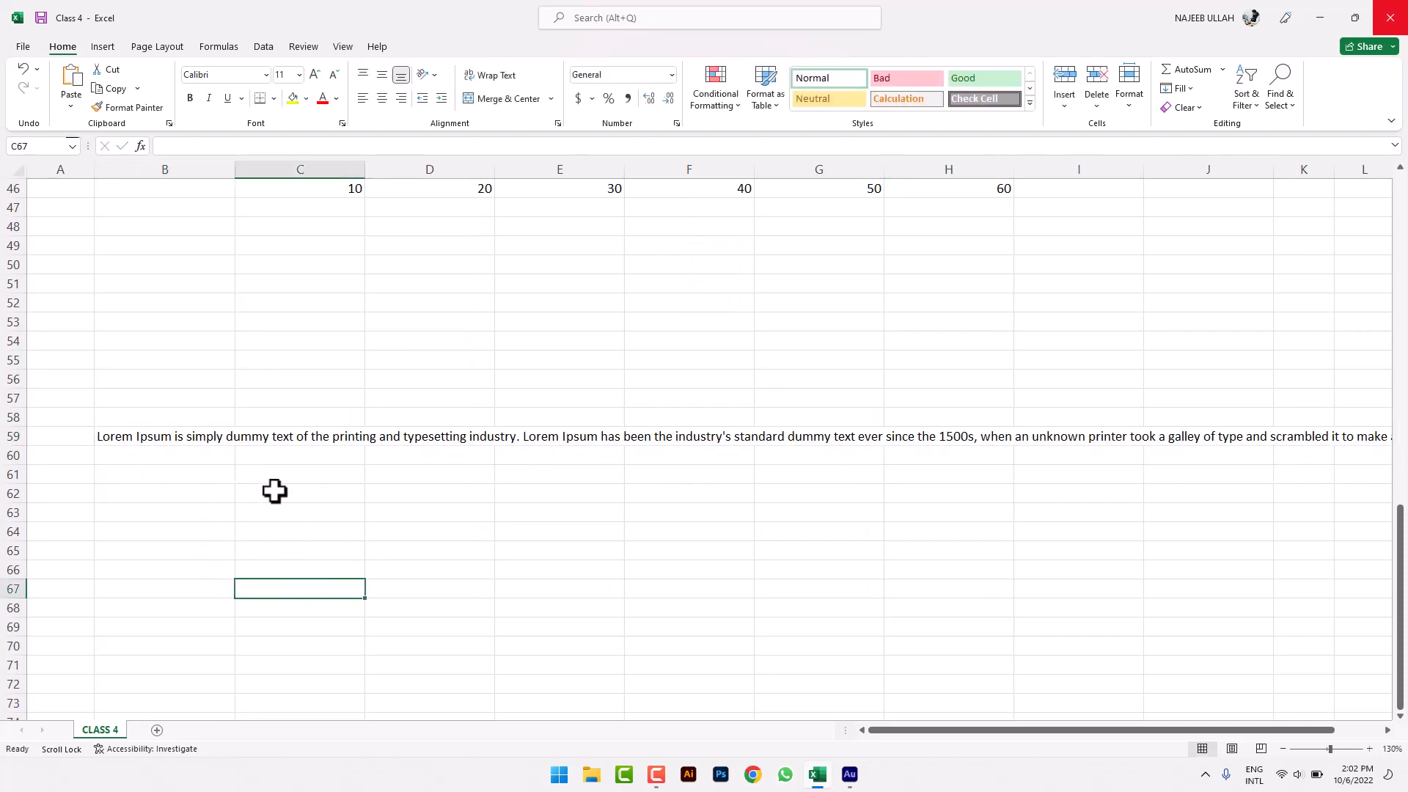
- Justify the paragraph to wrap within the B59:E66 area
left_click_drag(195, 443, 1334, 458)
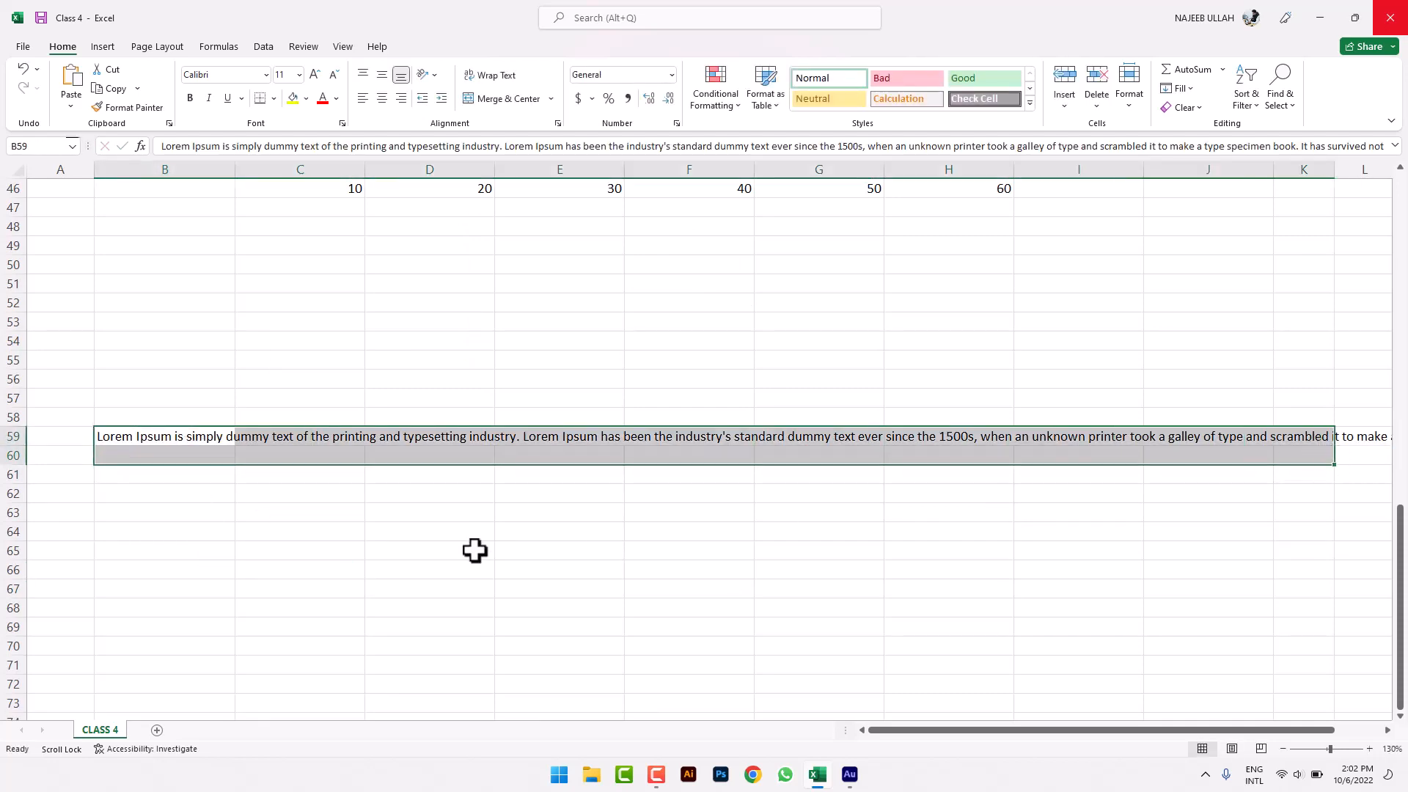
left_click(474, 550)
left_click_drag(217, 437, 471, 506)
left_click(428, 603)
left_click_drag(220, 439, 584, 556)
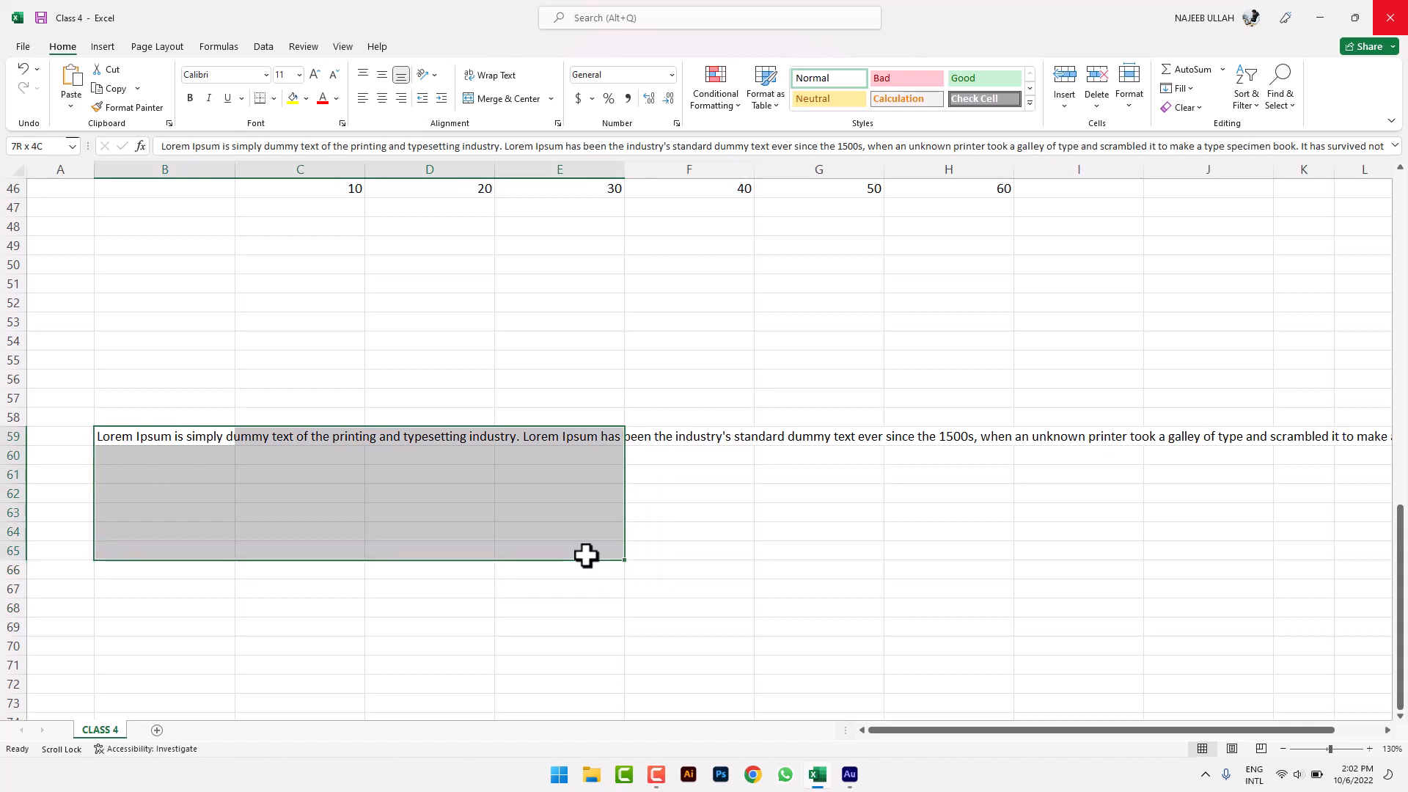
left_click(1182, 91)
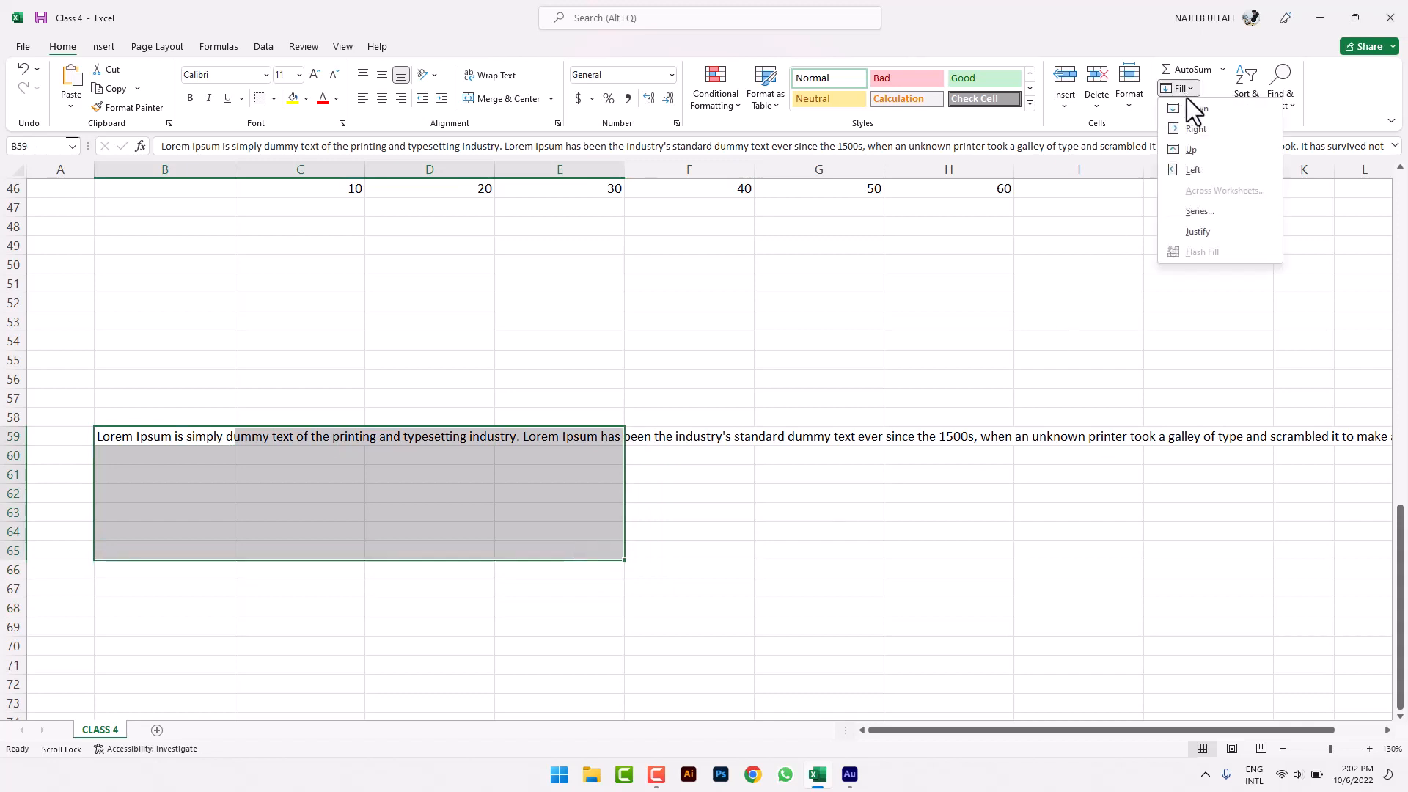
left_click(1198, 236)
left_click(611, 489)
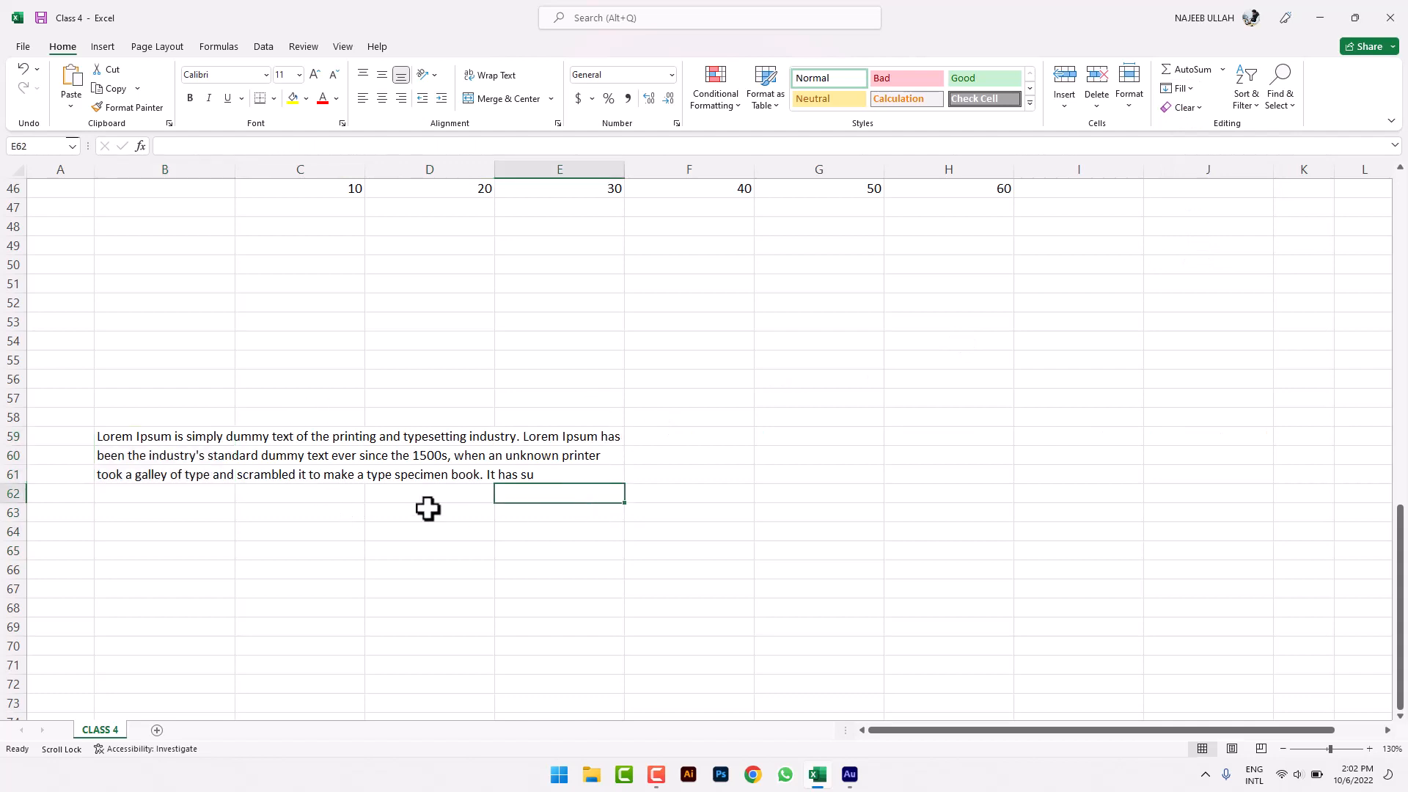
- Re-justify the paragraph into the narrower B59:C65 area
left_click_drag(221, 435, 240, 546)
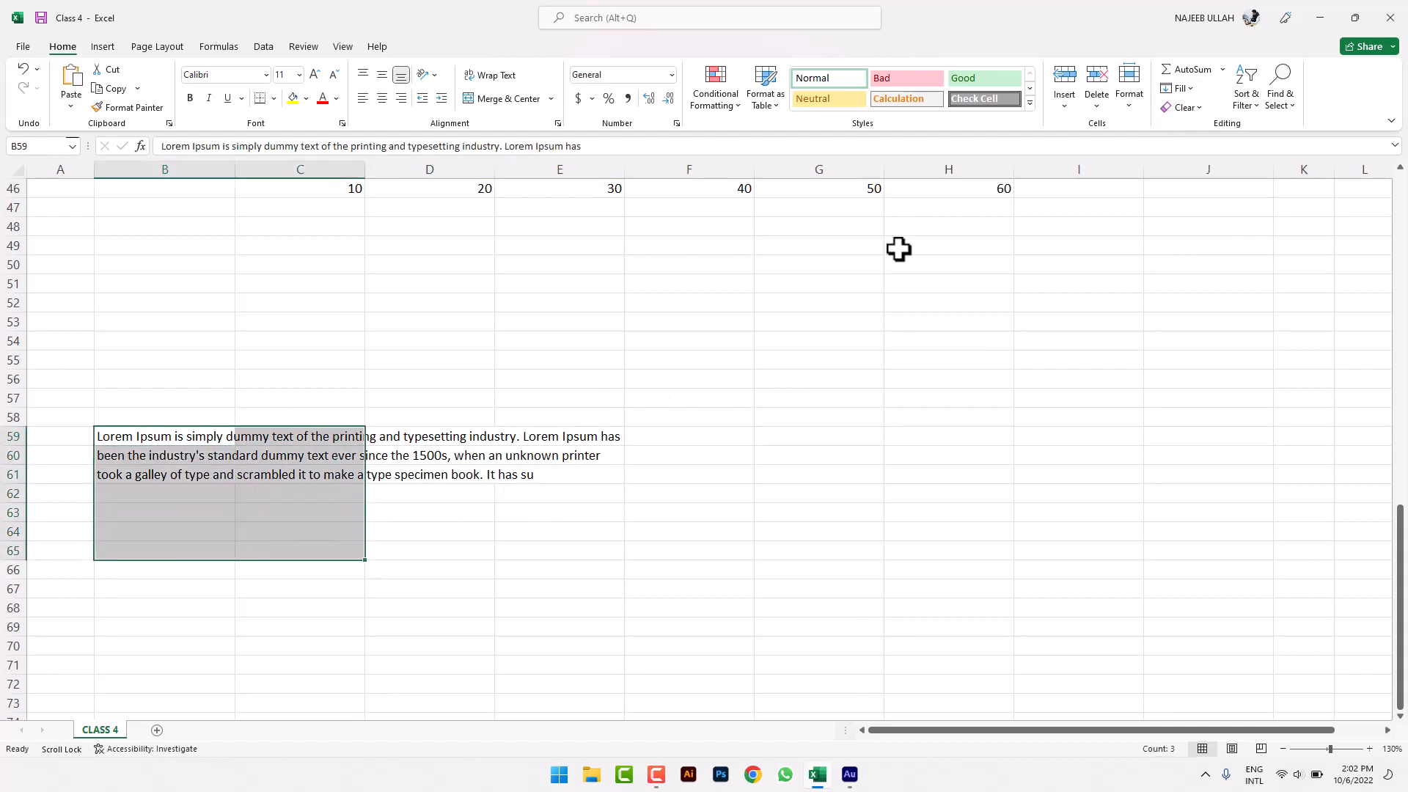
left_click(1189, 89)
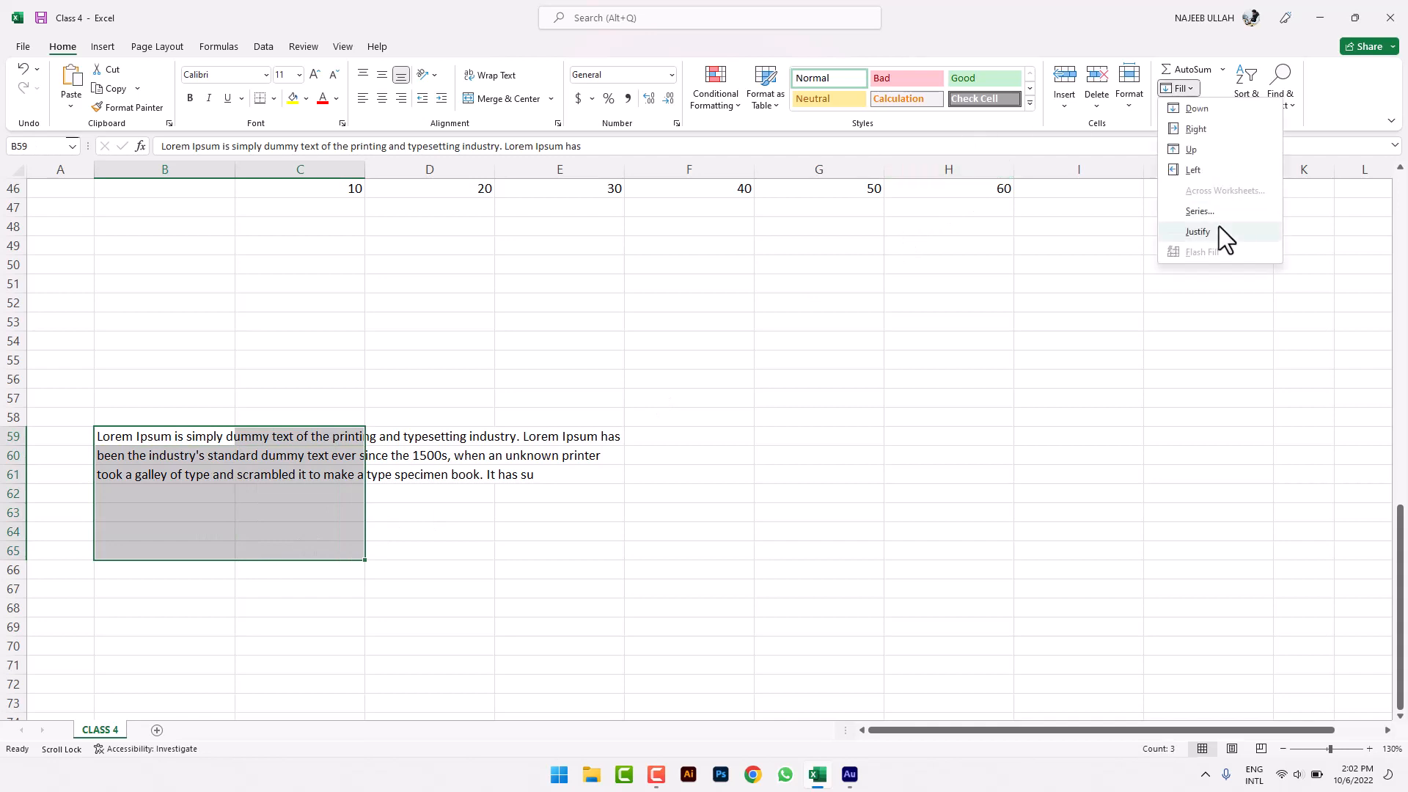
left_click(1219, 229)
left_click(517, 600)
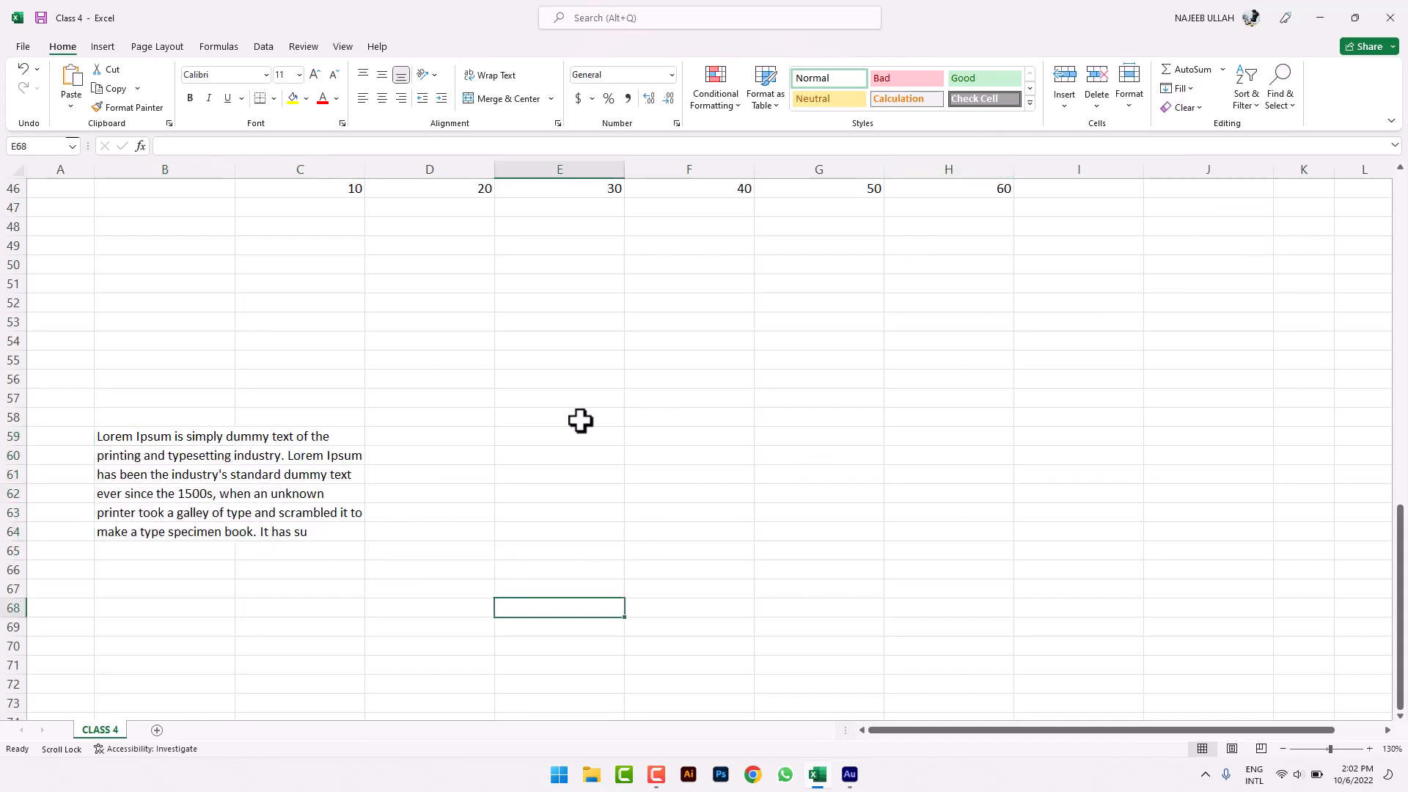
- Inspect cells C62 and C63 within the justified text
left_click(299, 475)
left_click(293, 495)
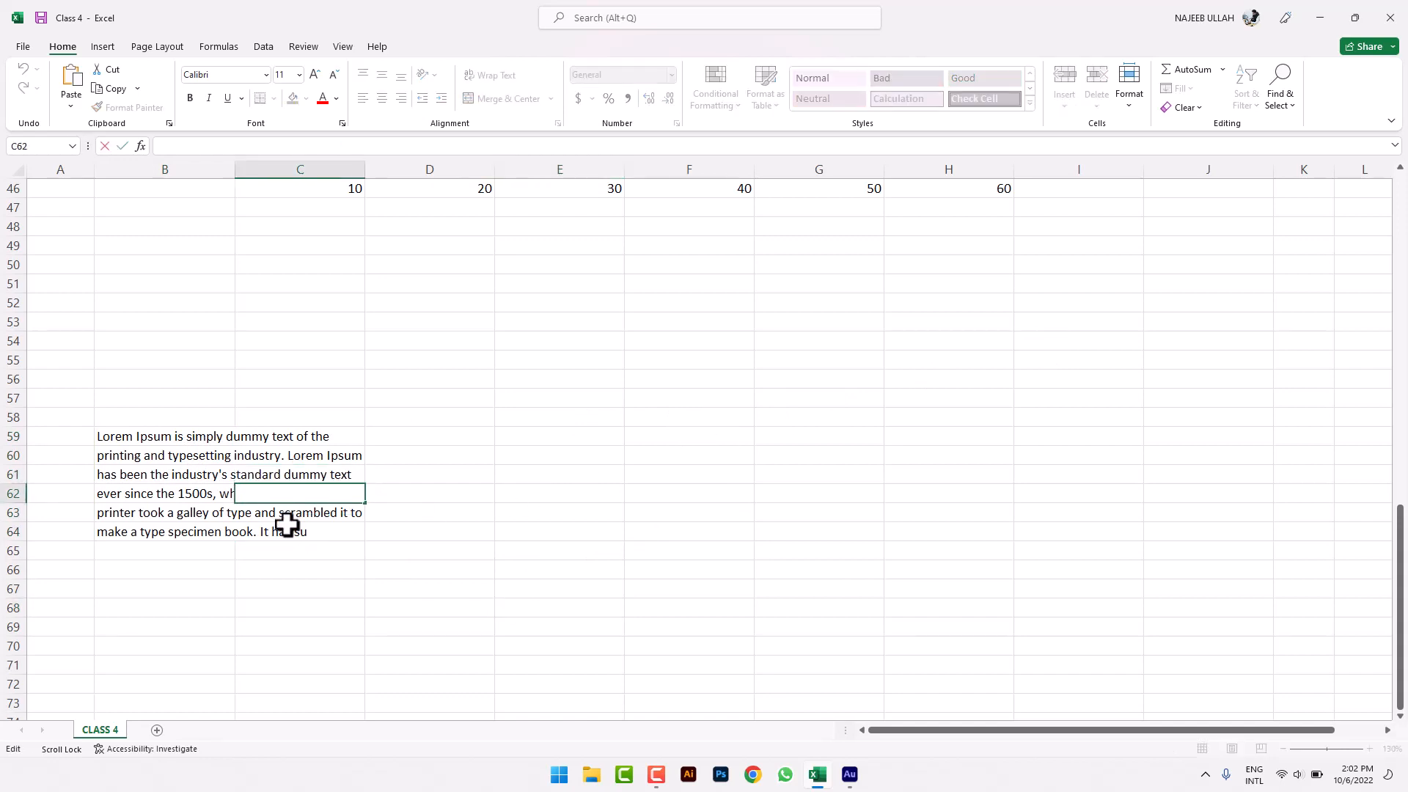
double_click(249, 484)
double_click(243, 493)
left_click(242, 505)
left_click(242, 506)
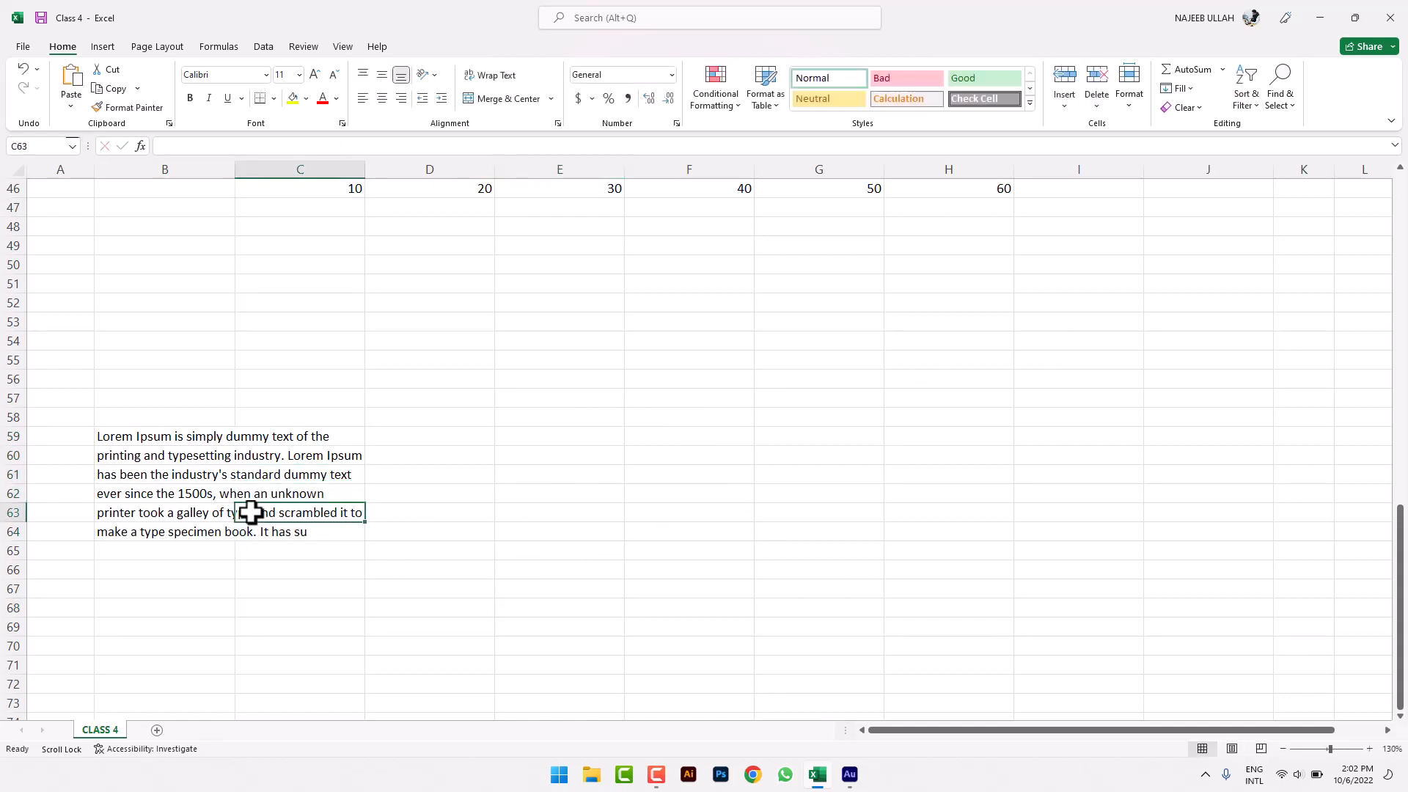
double_click(292, 509)
left_click(550, 588)
- Open and close the Fill and Clear menus without applying anything
left_click(1191, 88)
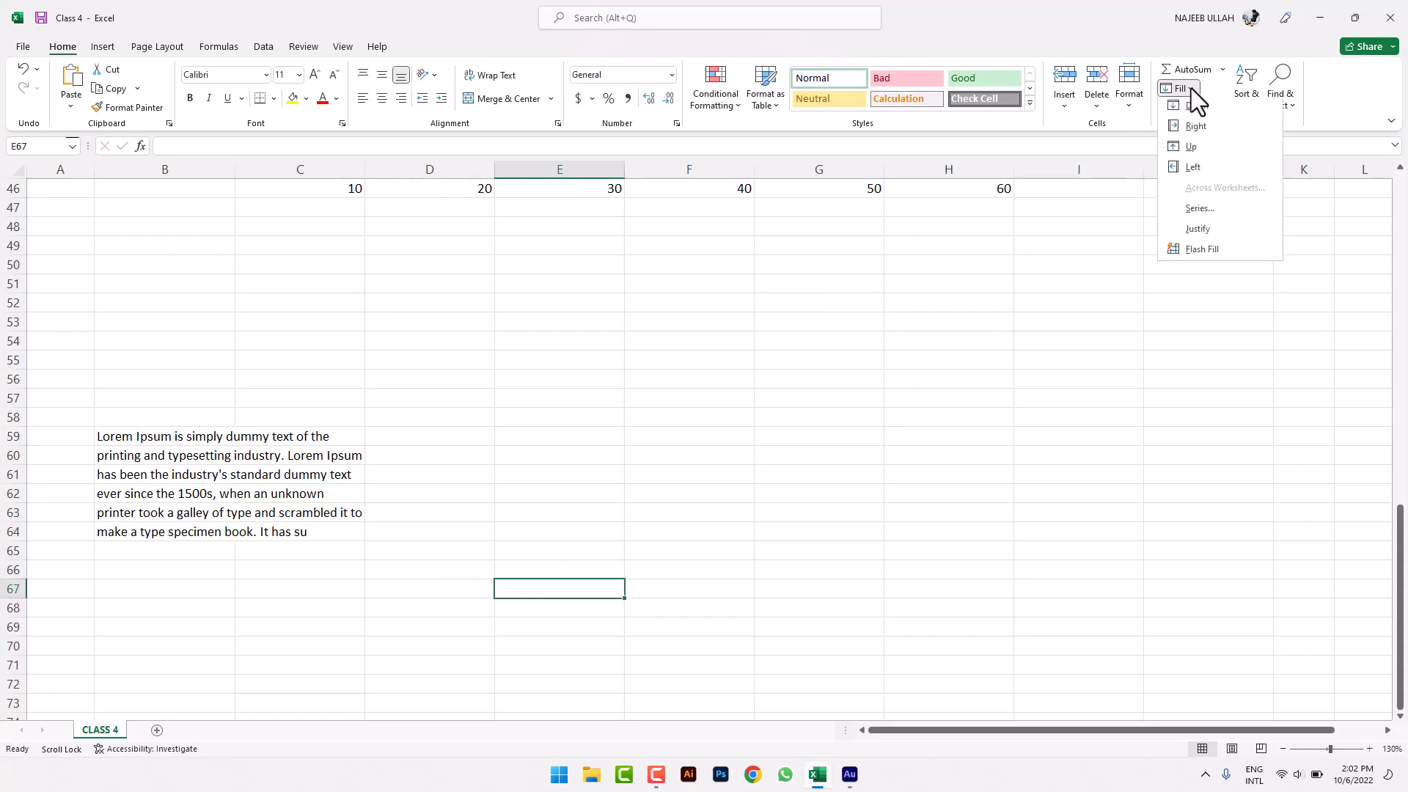
left_click(1145, 347)
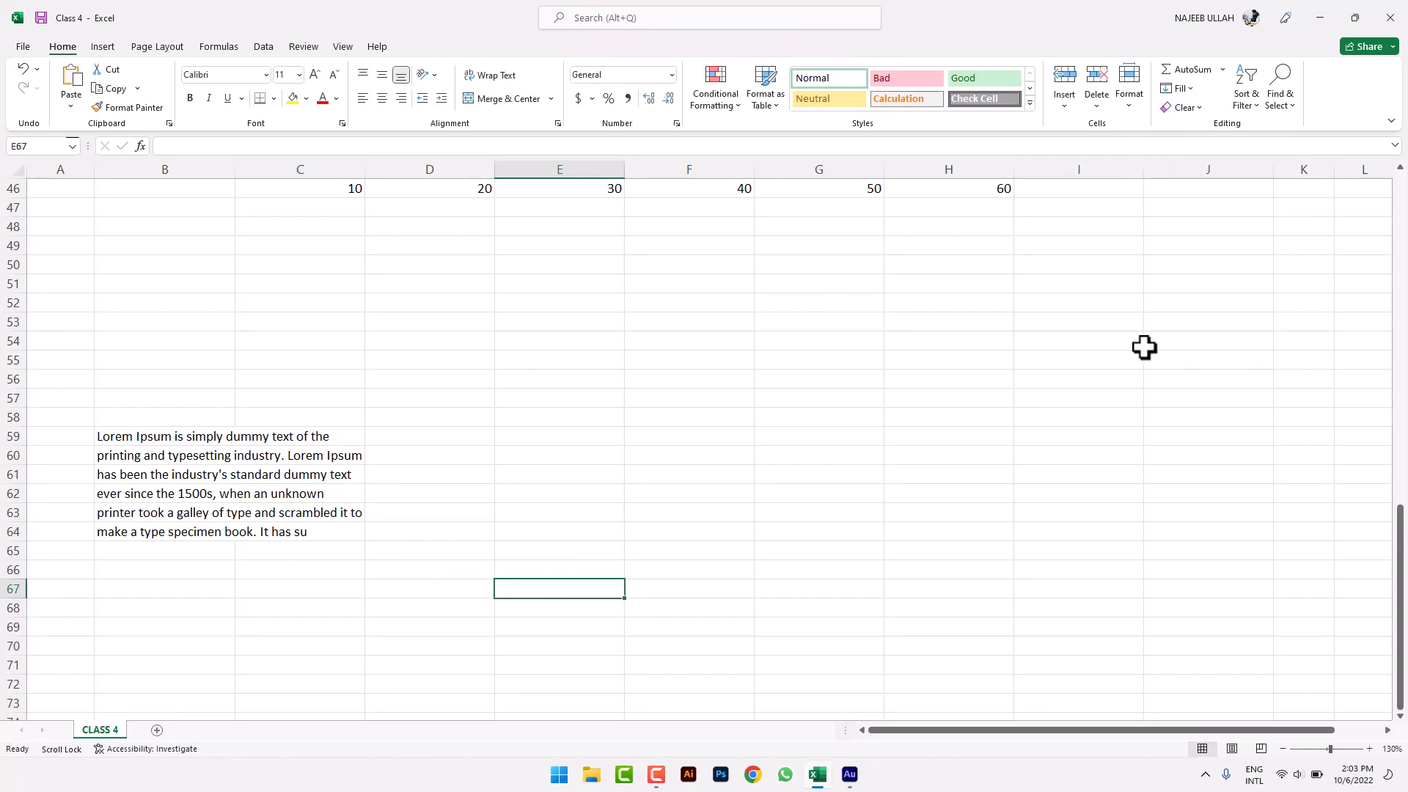
left_click(1194, 114)
left_click(952, 270)
- Give the number series D17:D37 a yellow fill and red text
scroll(958, 270, "up", 15)
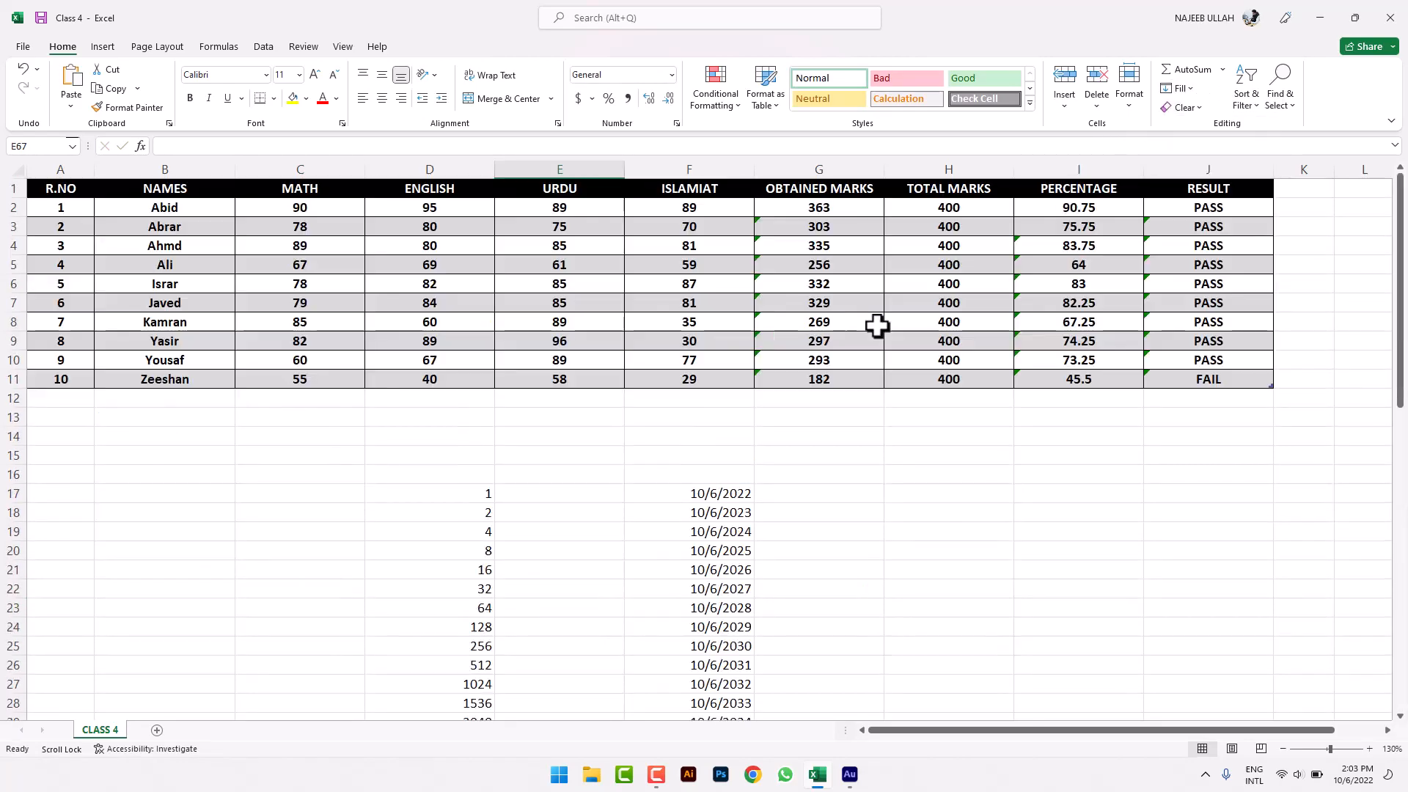
left_click(185, 534)
scroll(276, 496, "down", 4)
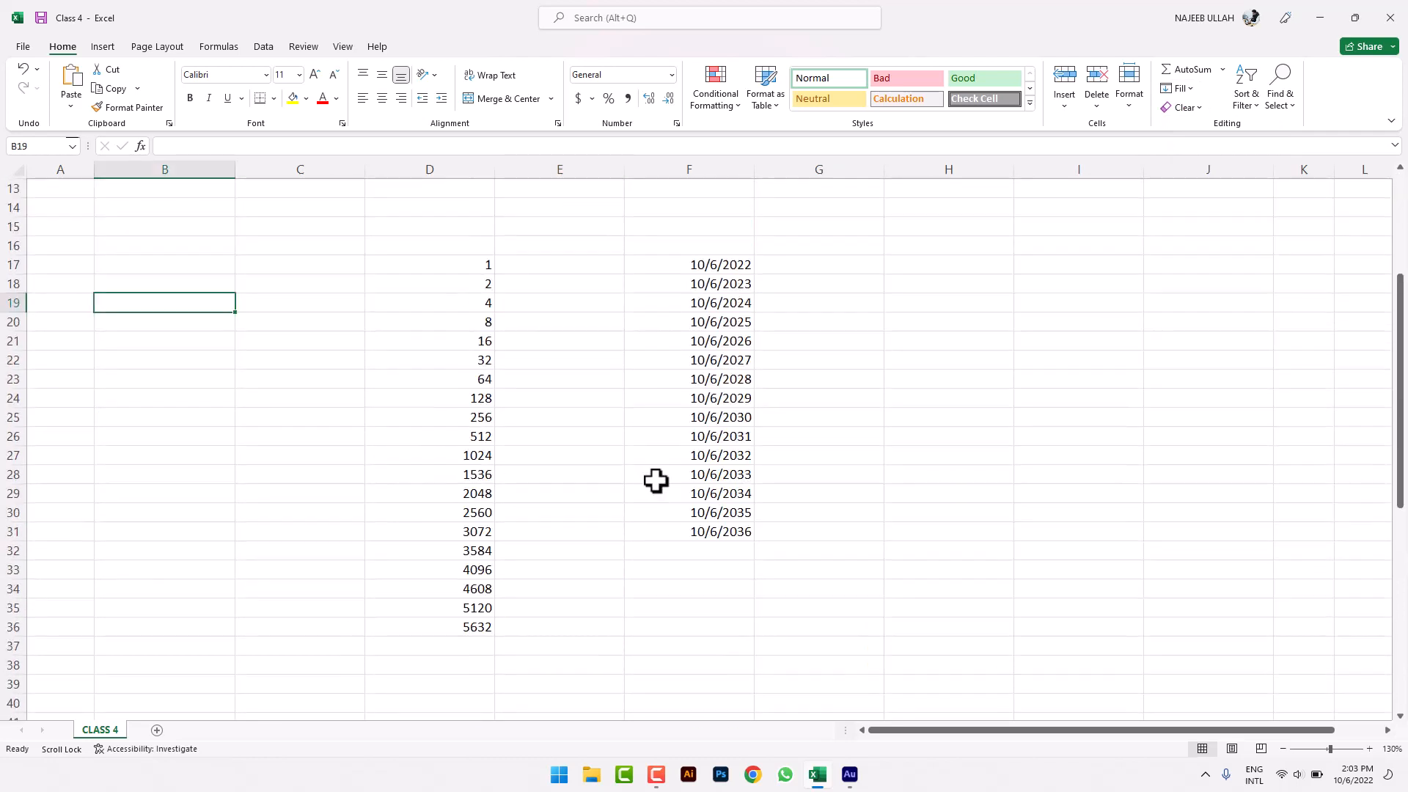
left_click_drag(481, 268, 471, 628)
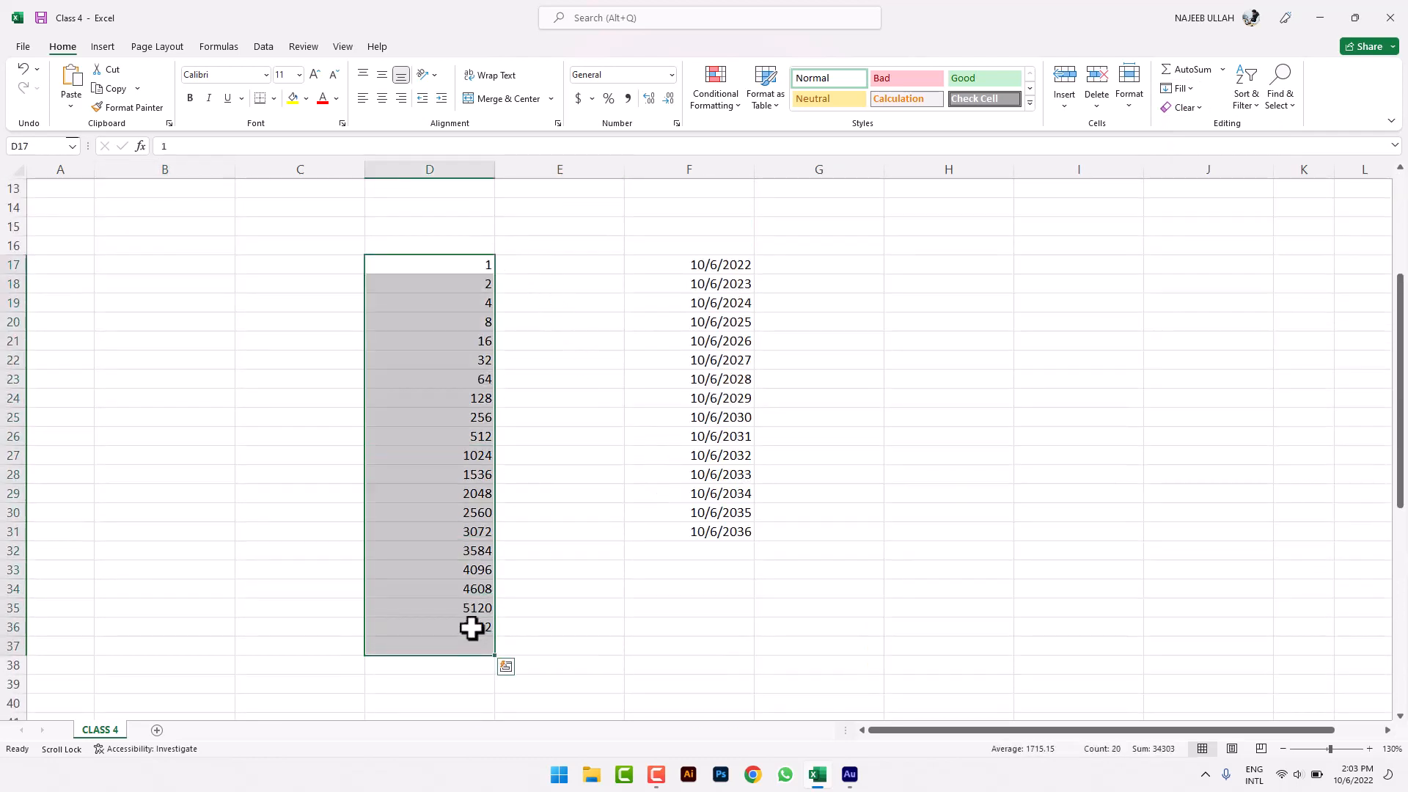
left_click(292, 98)
left_click(323, 99)
left_click(576, 328)
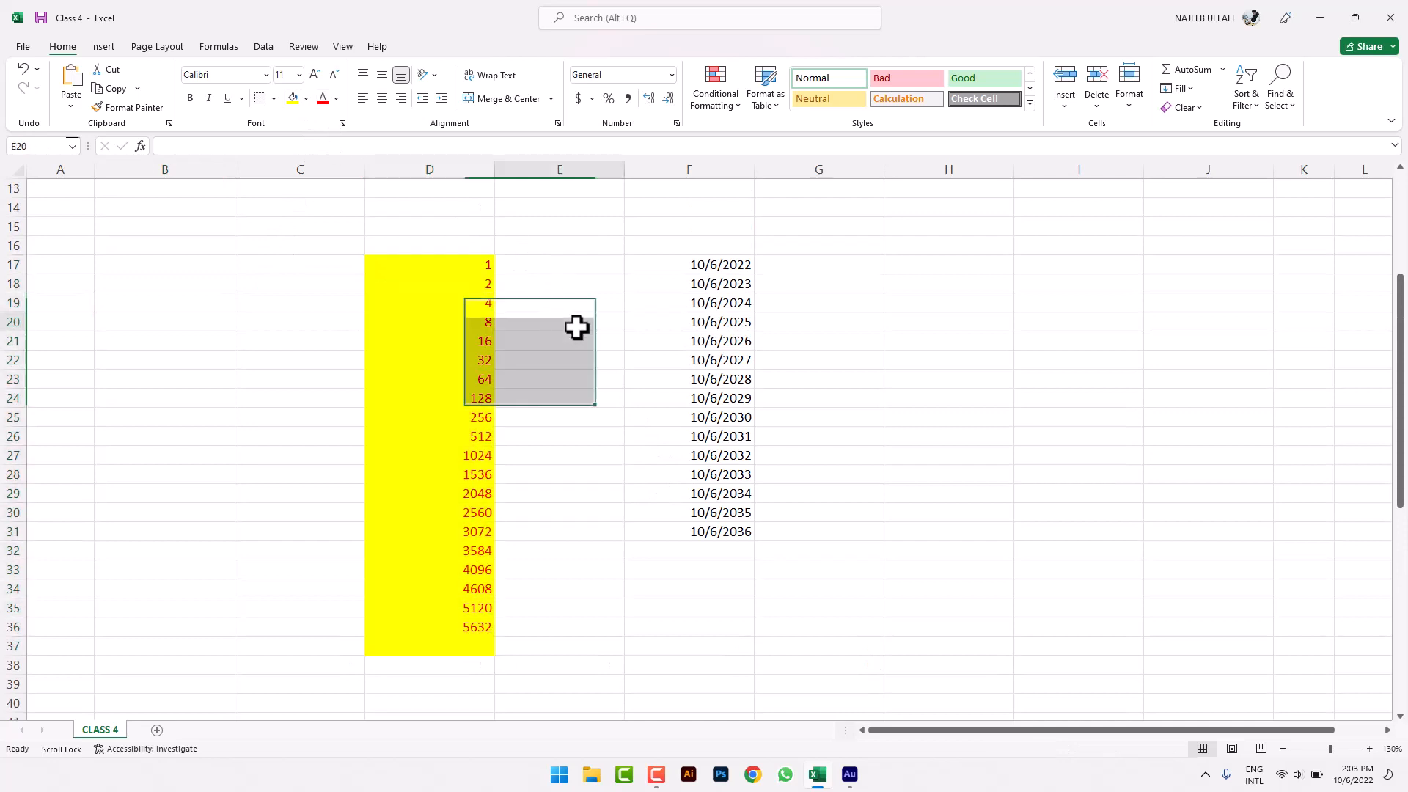
- Clear everything from cell D20 with Clear All
left_click_drag(471, 264, 468, 314)
left_click(473, 322)
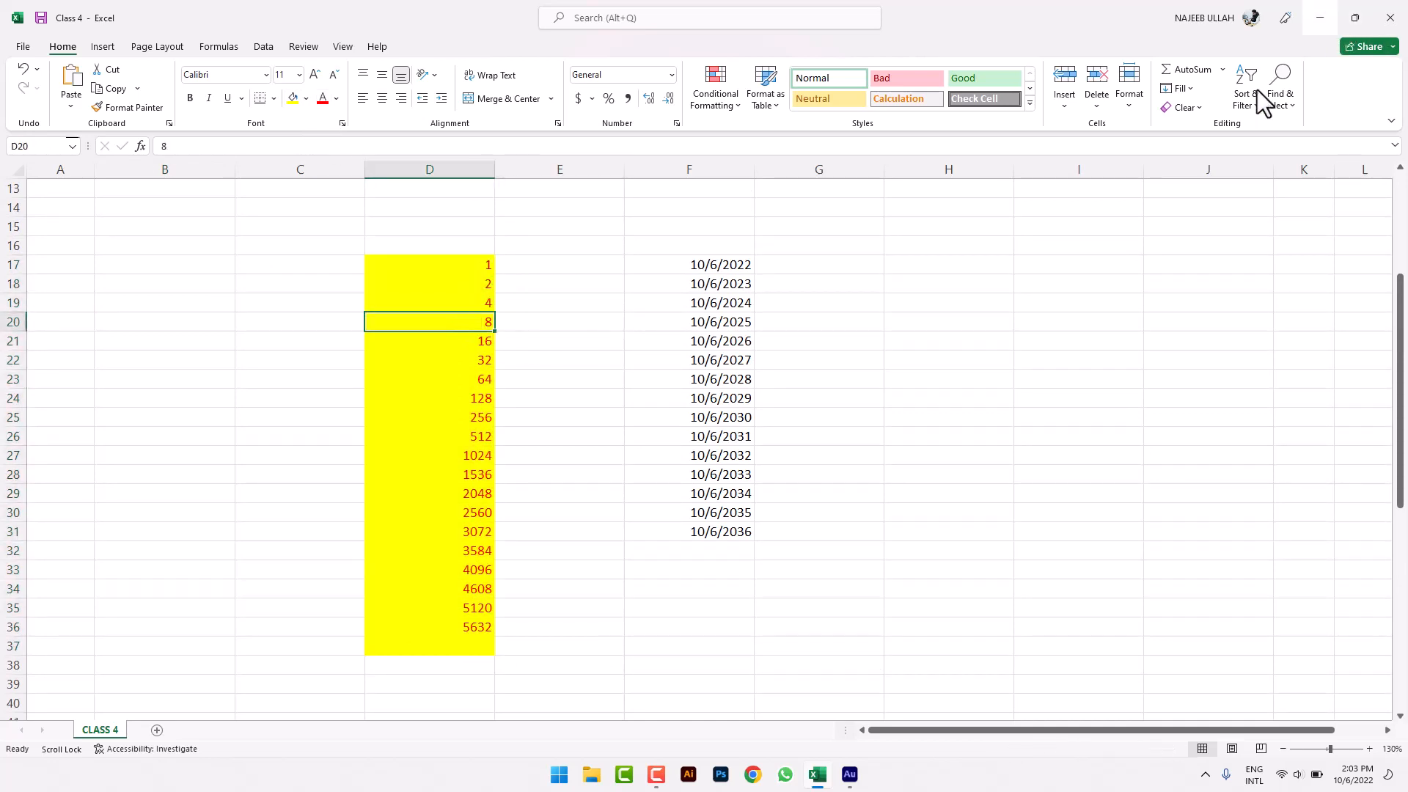
left_click(1183, 108)
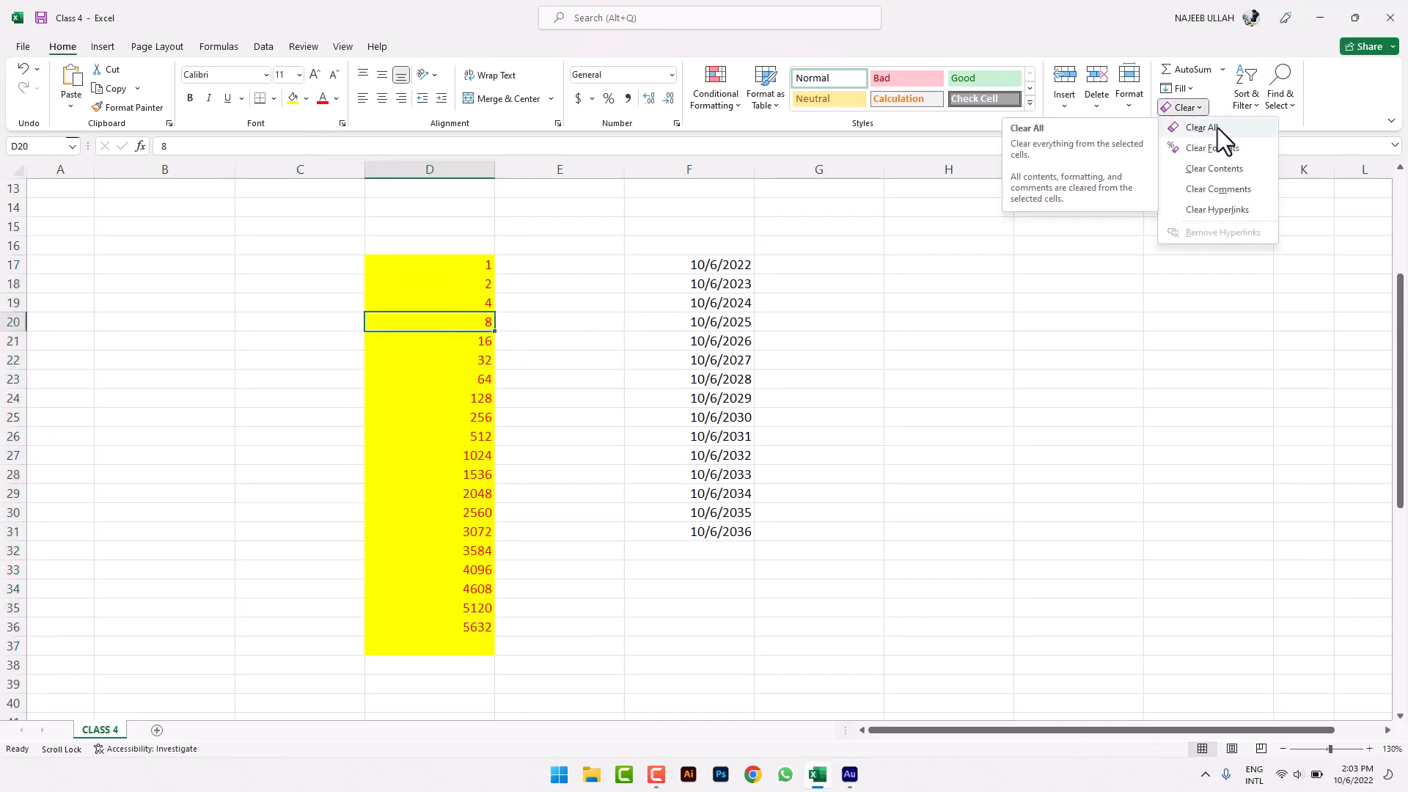
left_click(1217, 127)
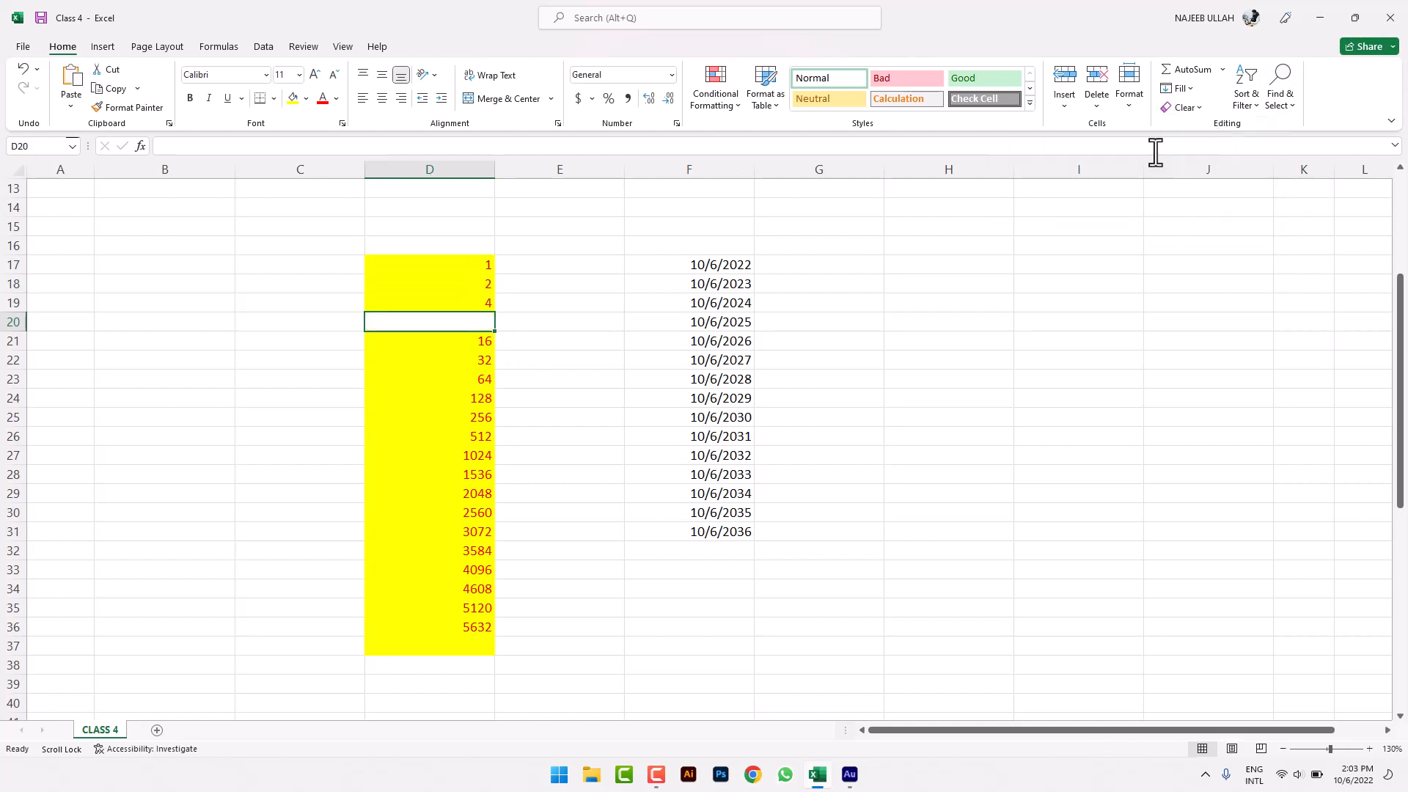
left_click(623, 296)
- Remove only the formatting from cell D25 with Clear Formats
left_click(469, 412)
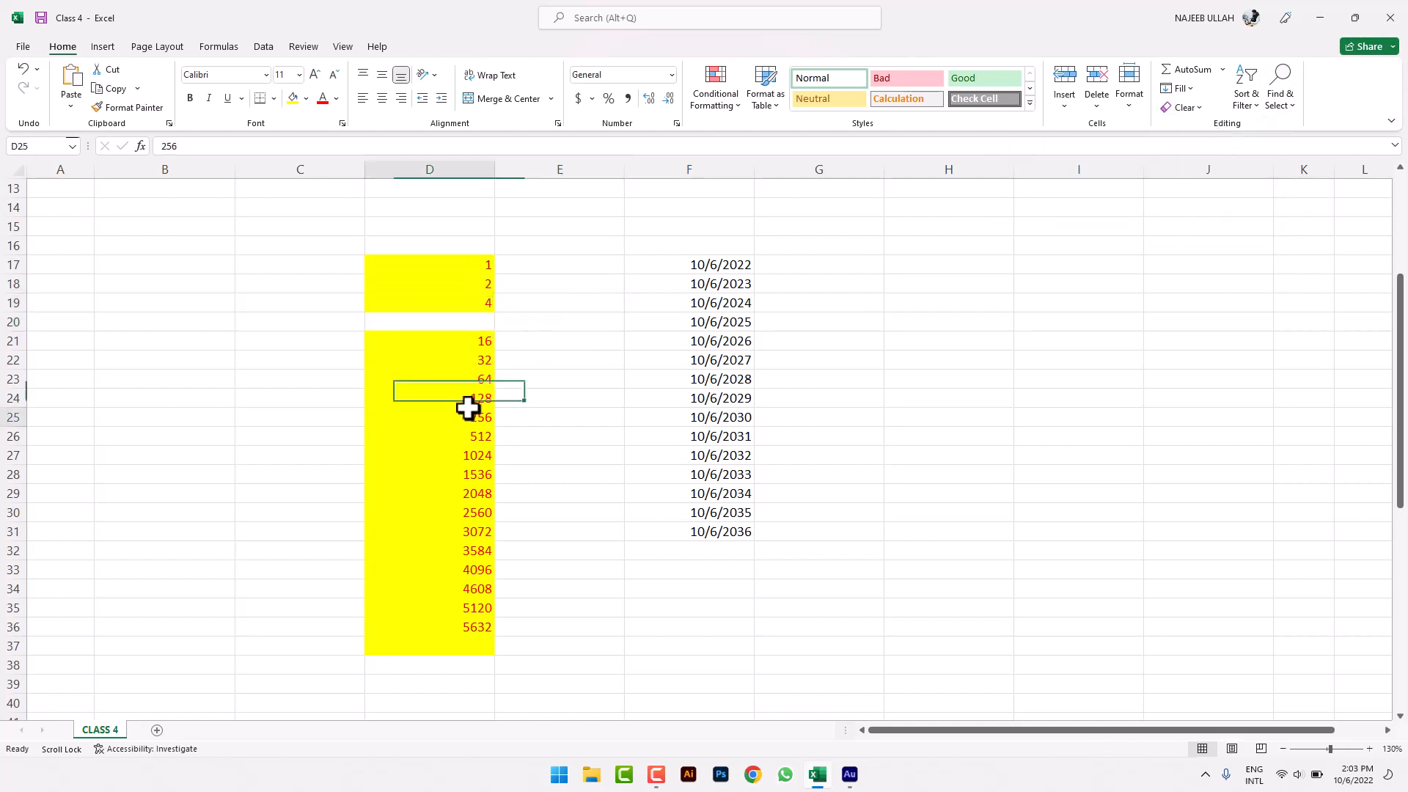
left_click(1196, 109)
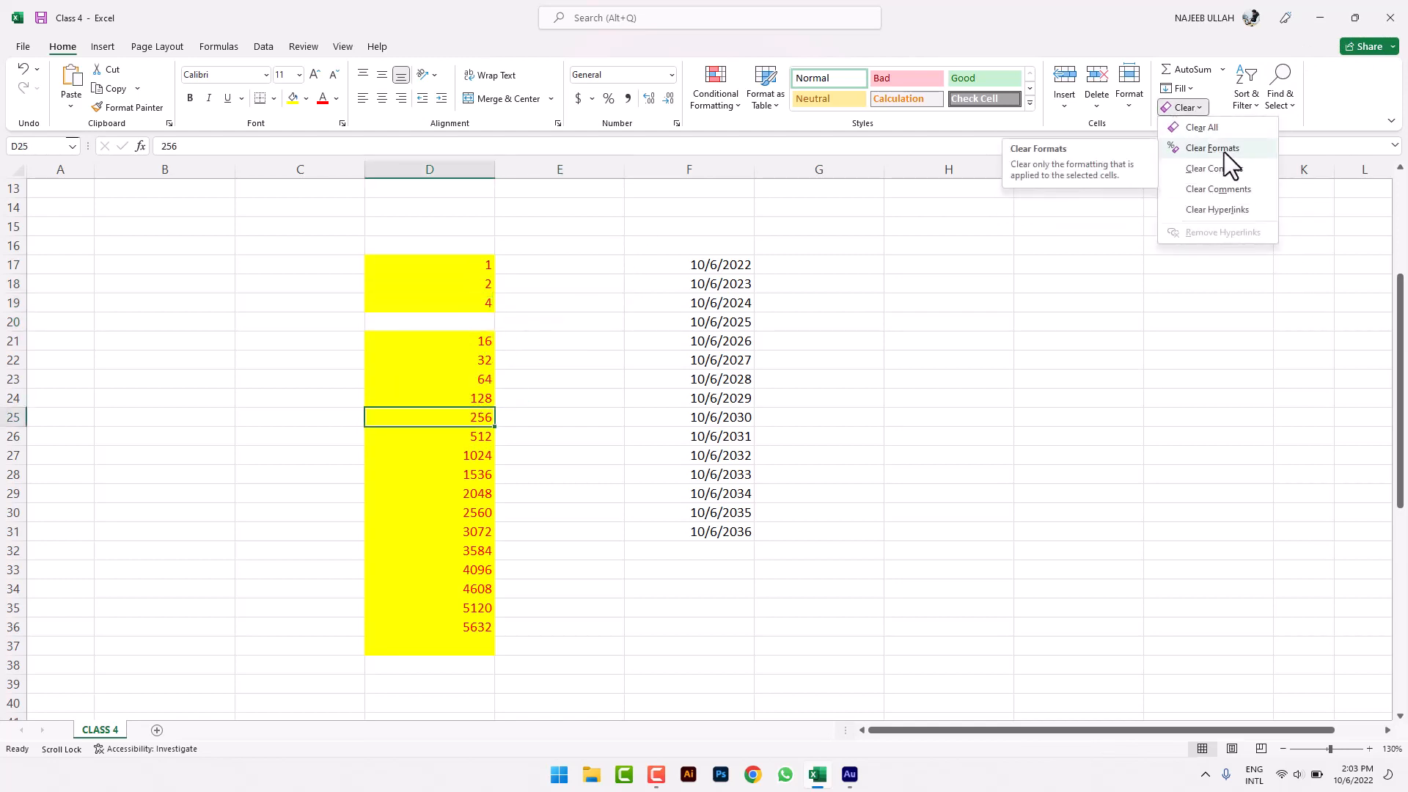
left_click(1225, 152)
left_click(660, 396)
- Empty cell D27's value with Clear Contents
left_click(481, 459)
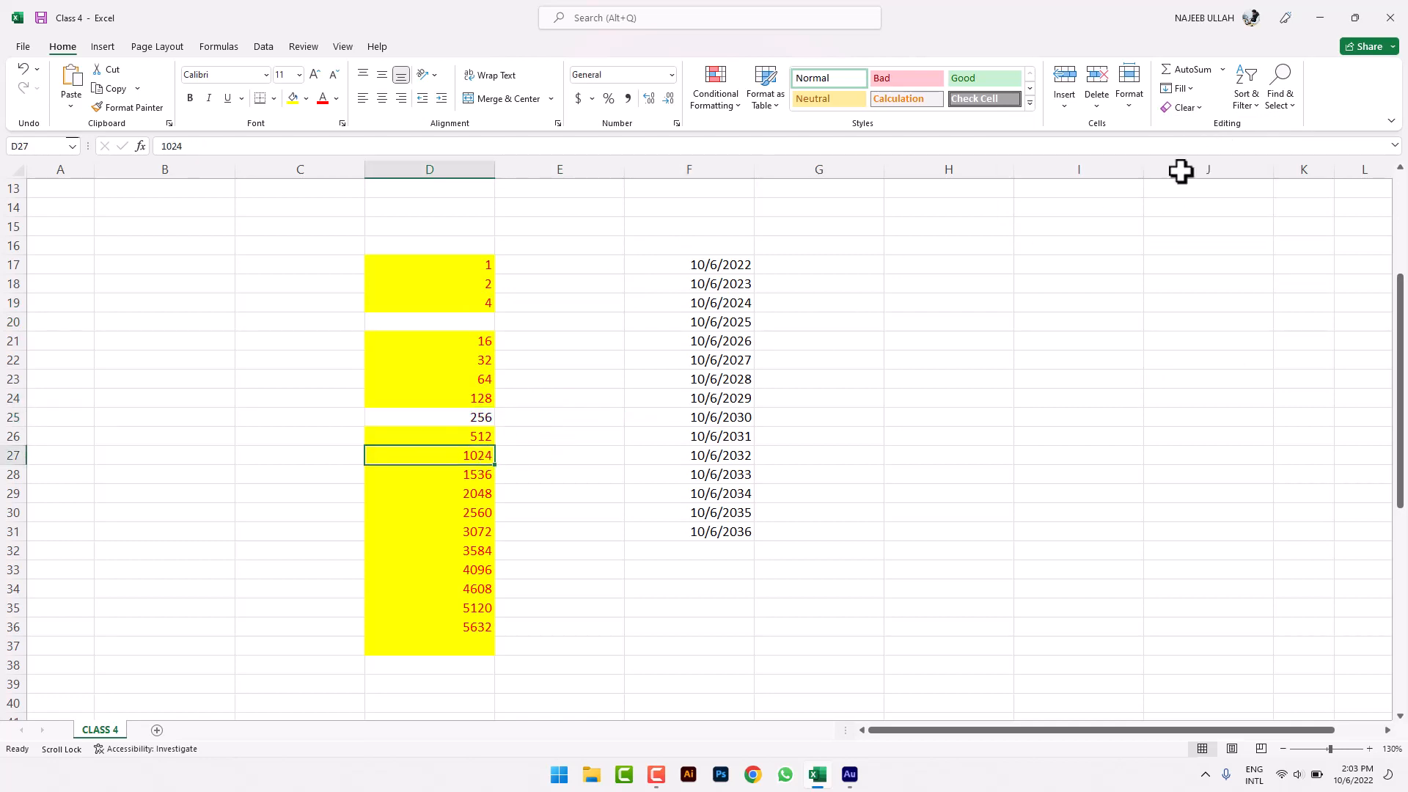
left_click(1201, 109)
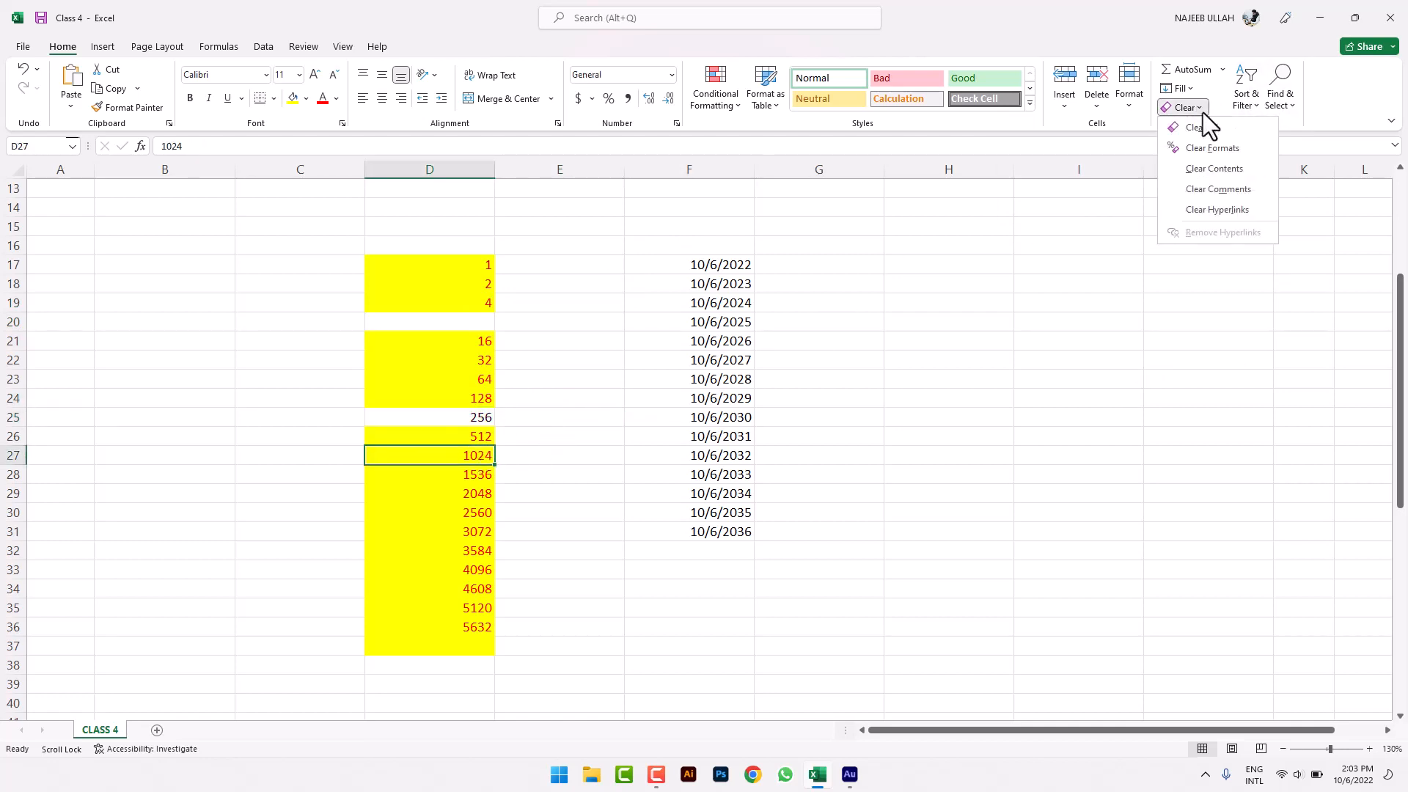
left_click(1238, 173)
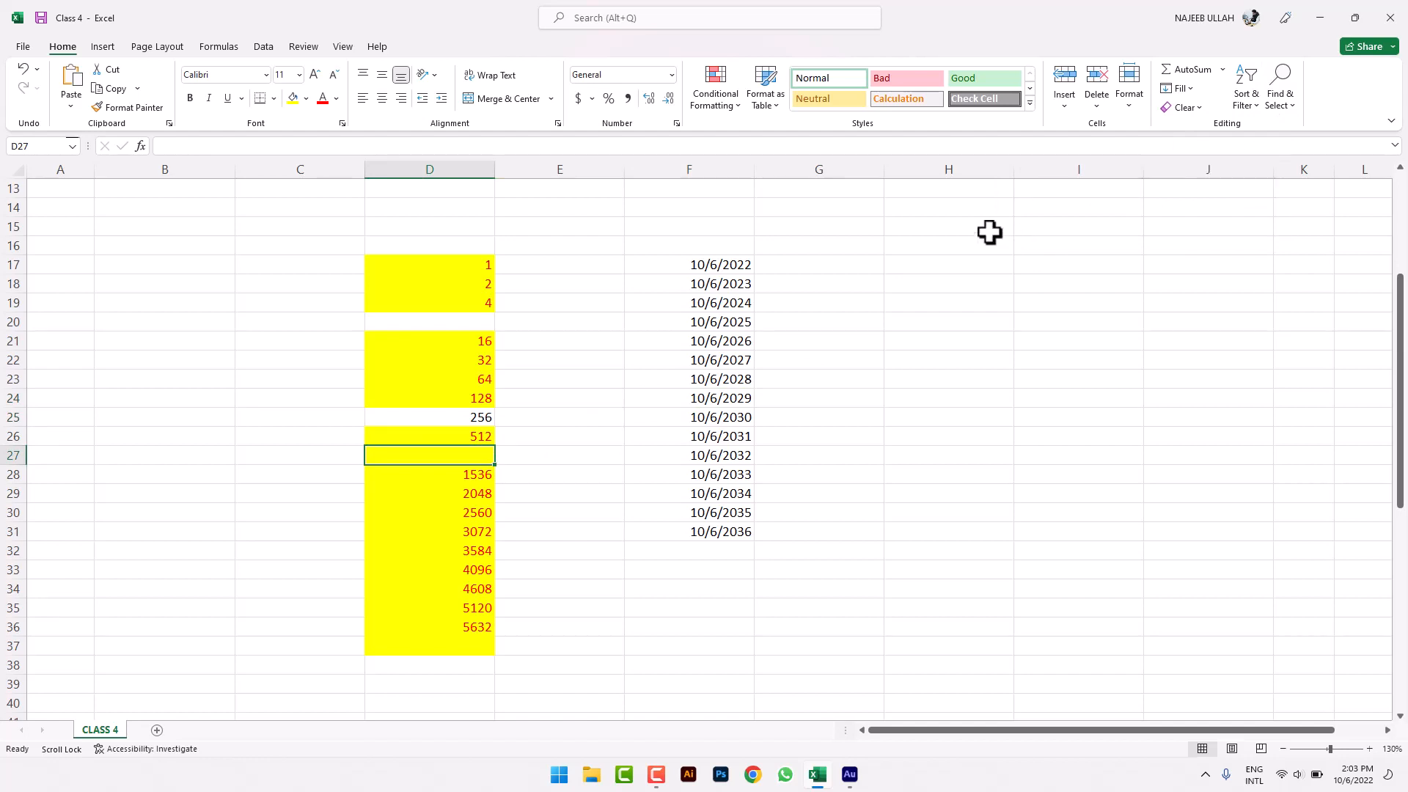
- Open and close the Clear and Sort & Filter menus without applying anything
left_click(480, 341)
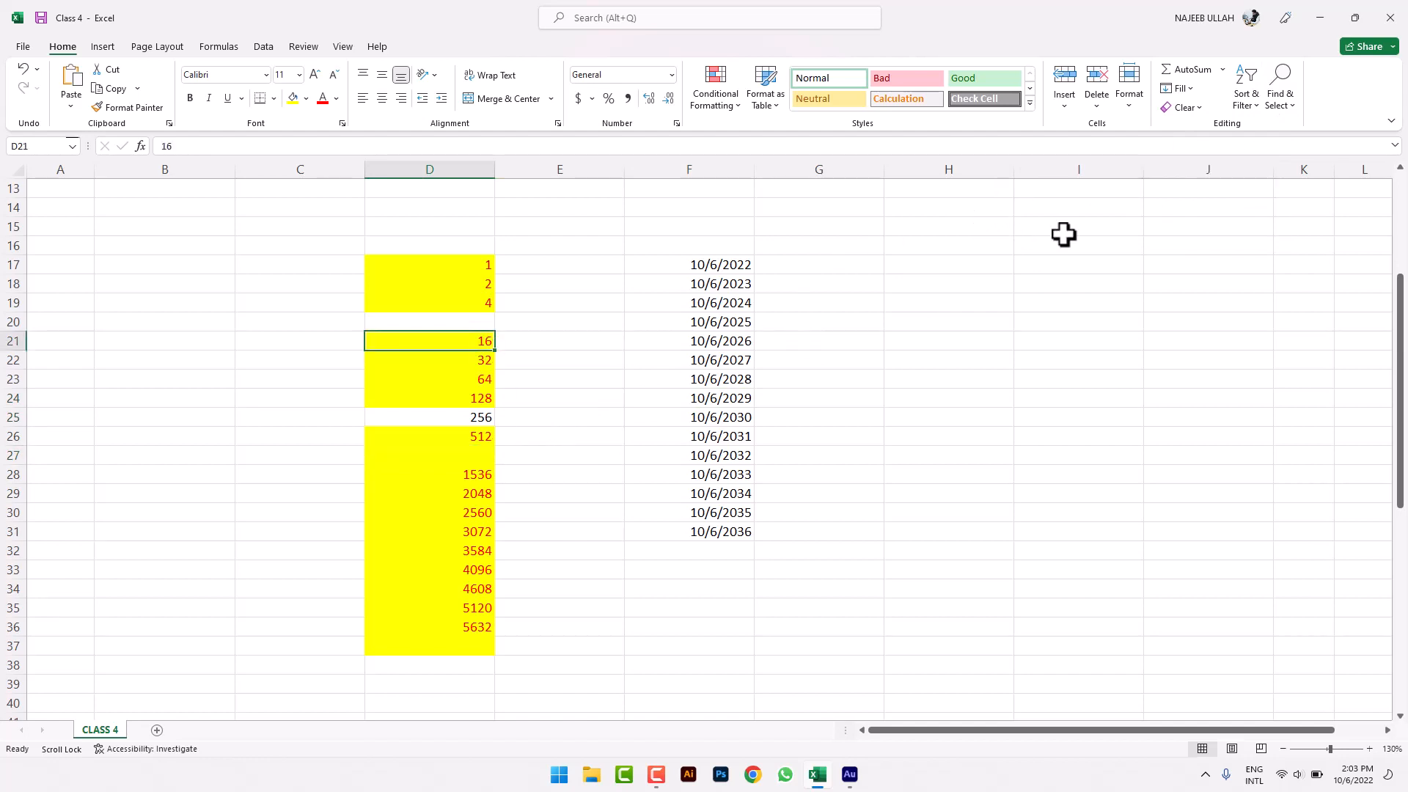
left_click(1200, 105)
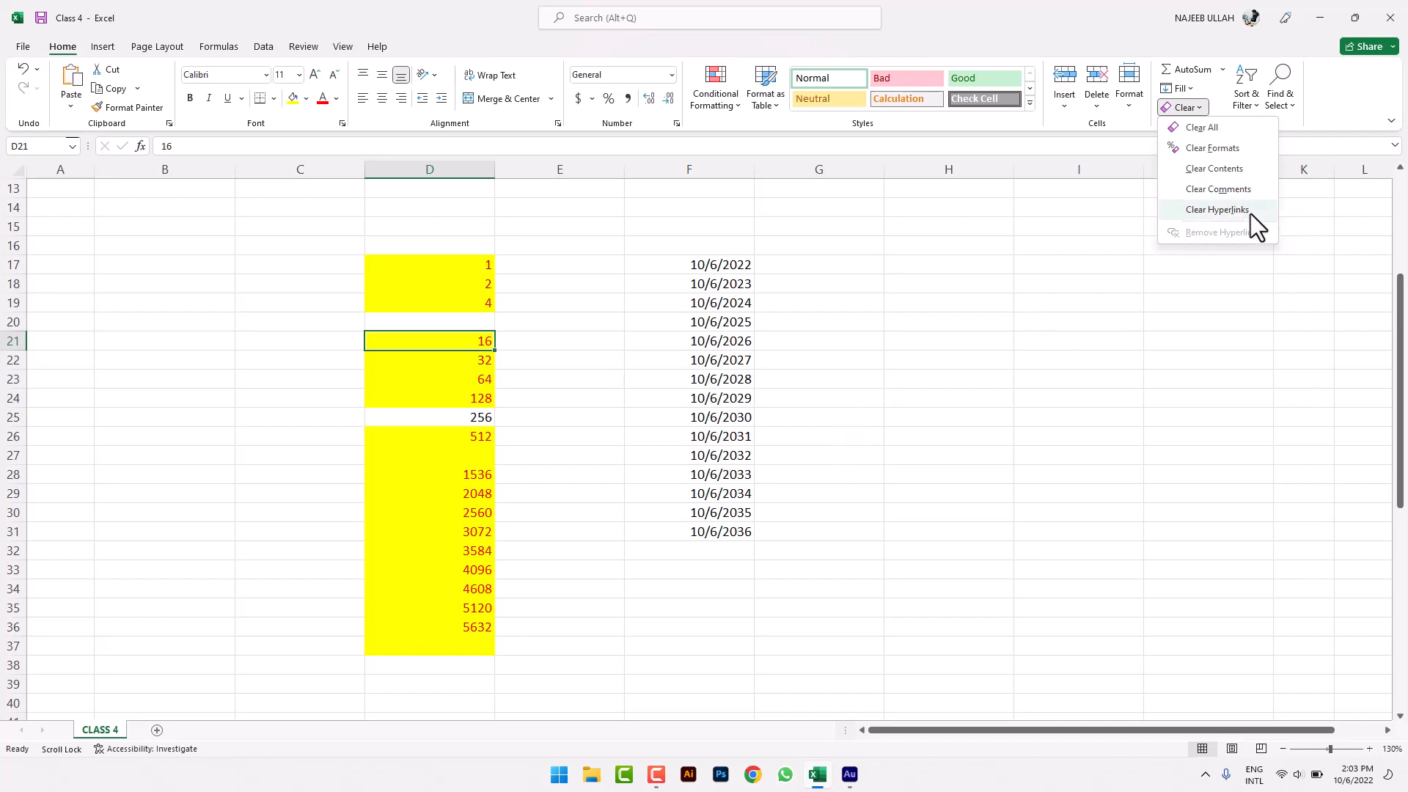
left_click(1184, 341)
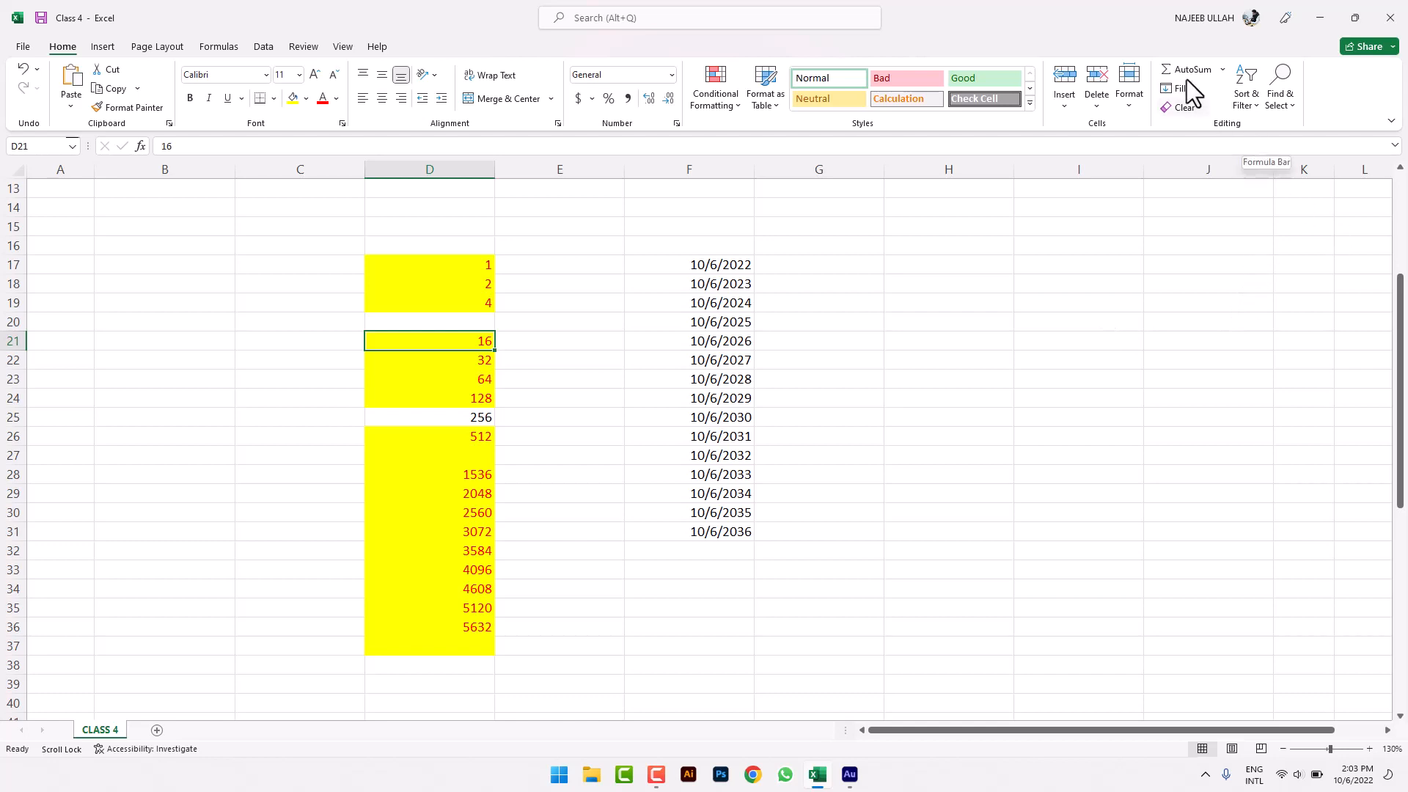
left_click(1256, 103)
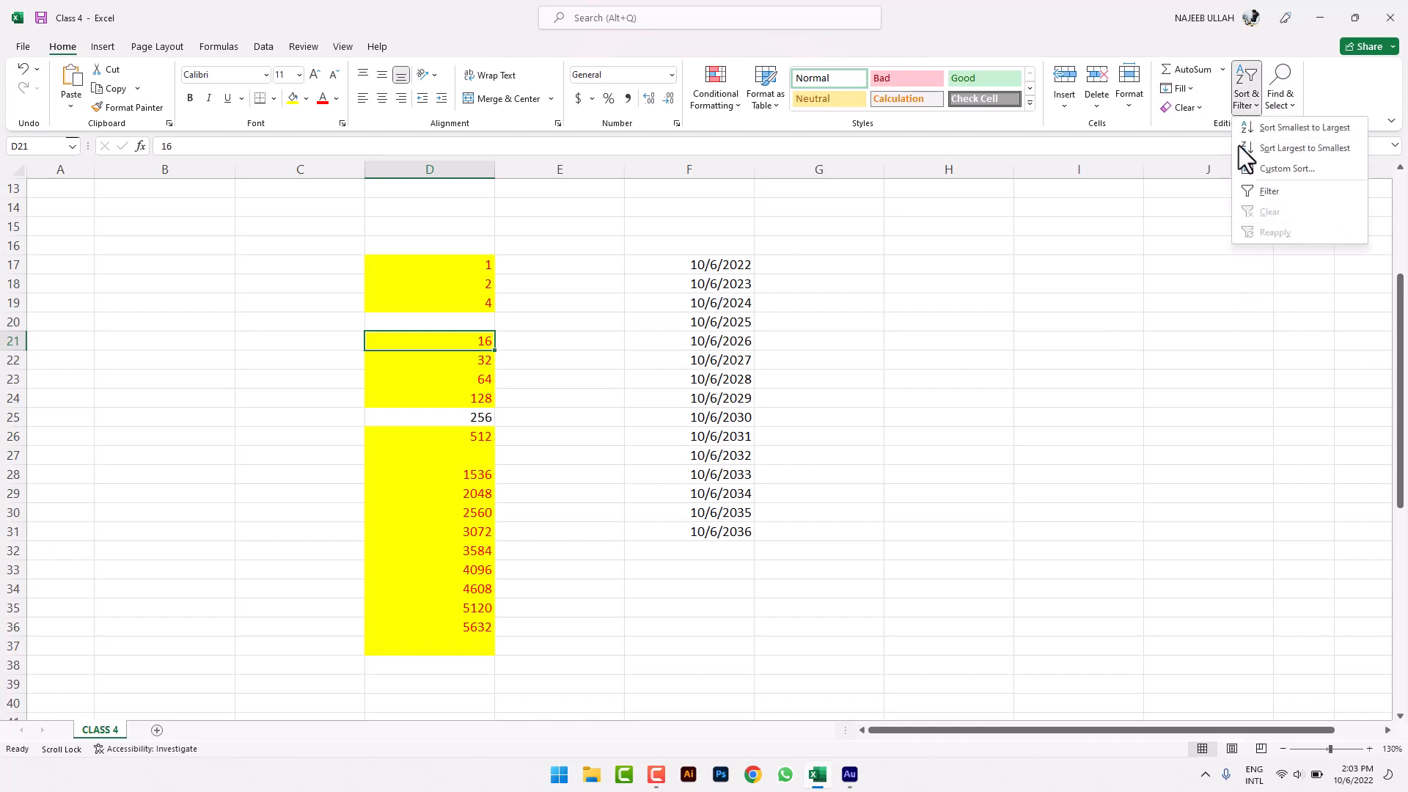
left_click(1118, 296)
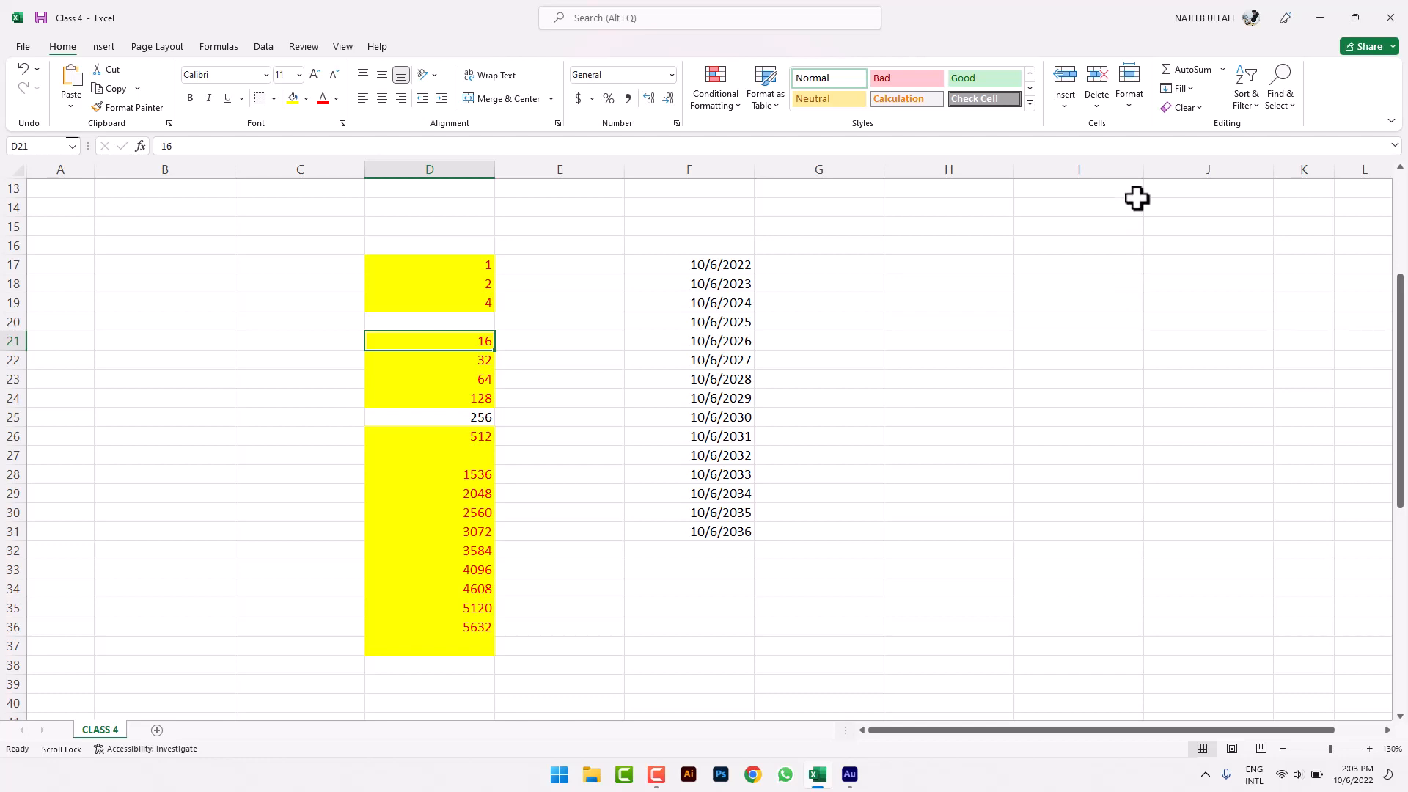
left_click(1245, 119)
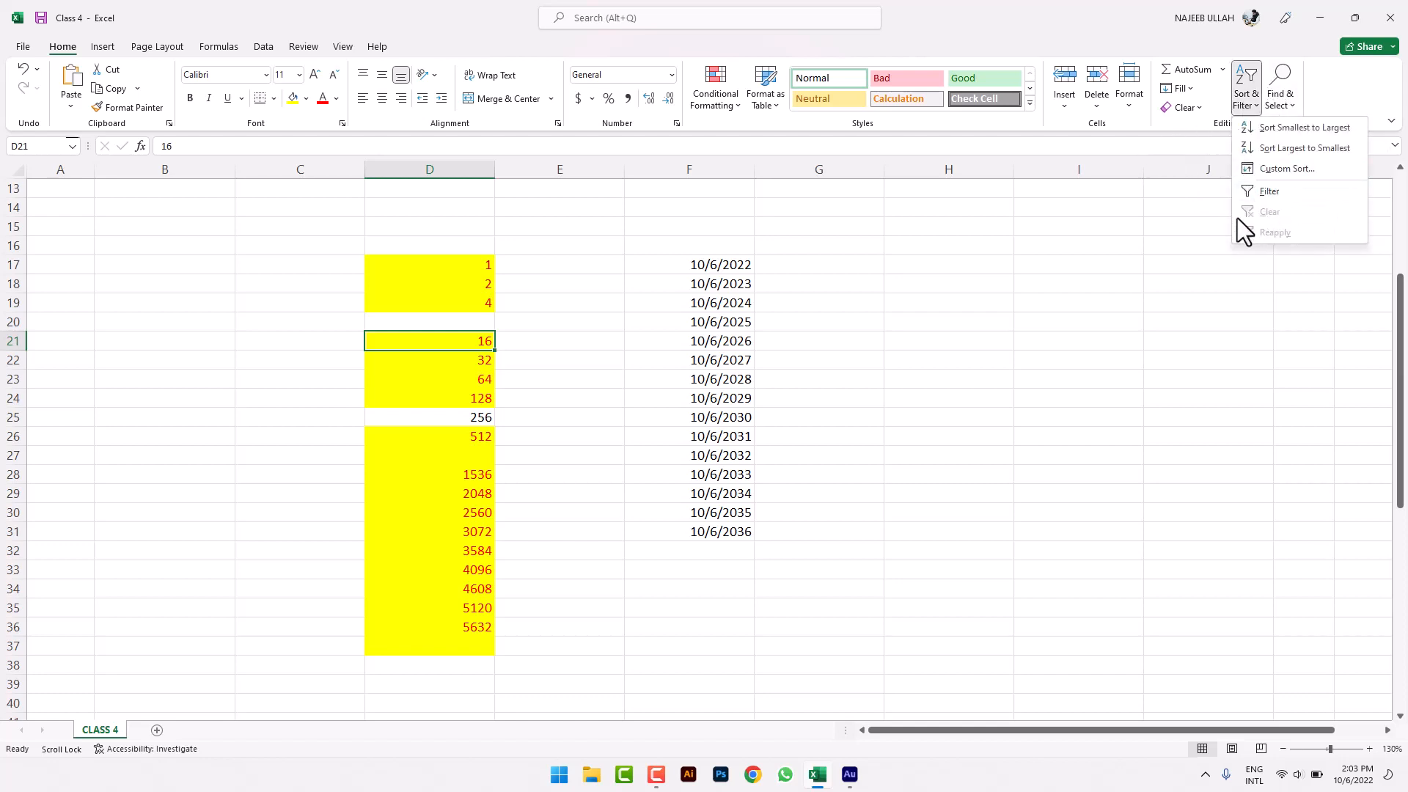
left_click(1188, 152)
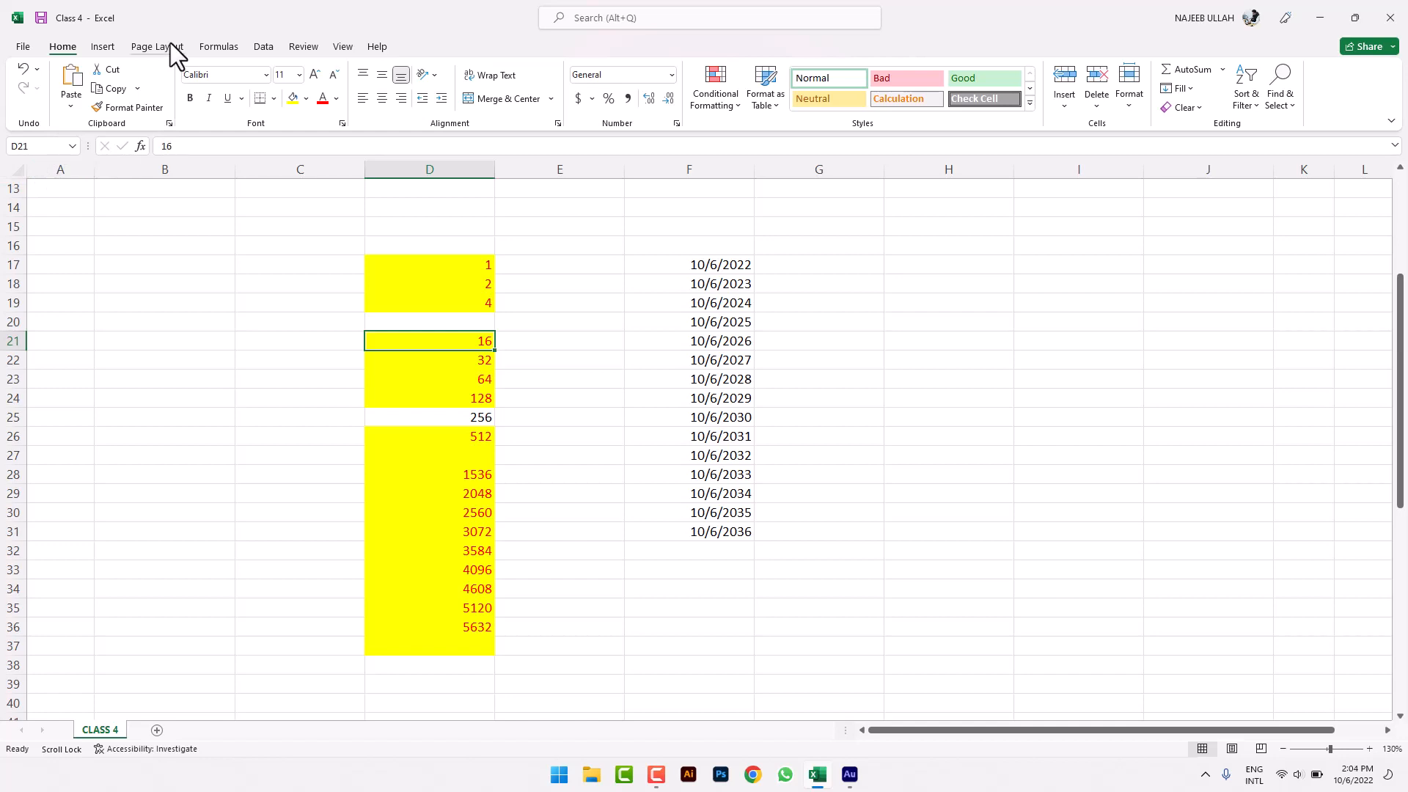
- Clear All from the MATH, ENGLISH and URDU data in C1:E11
scroll(756, 299, "up", 4)
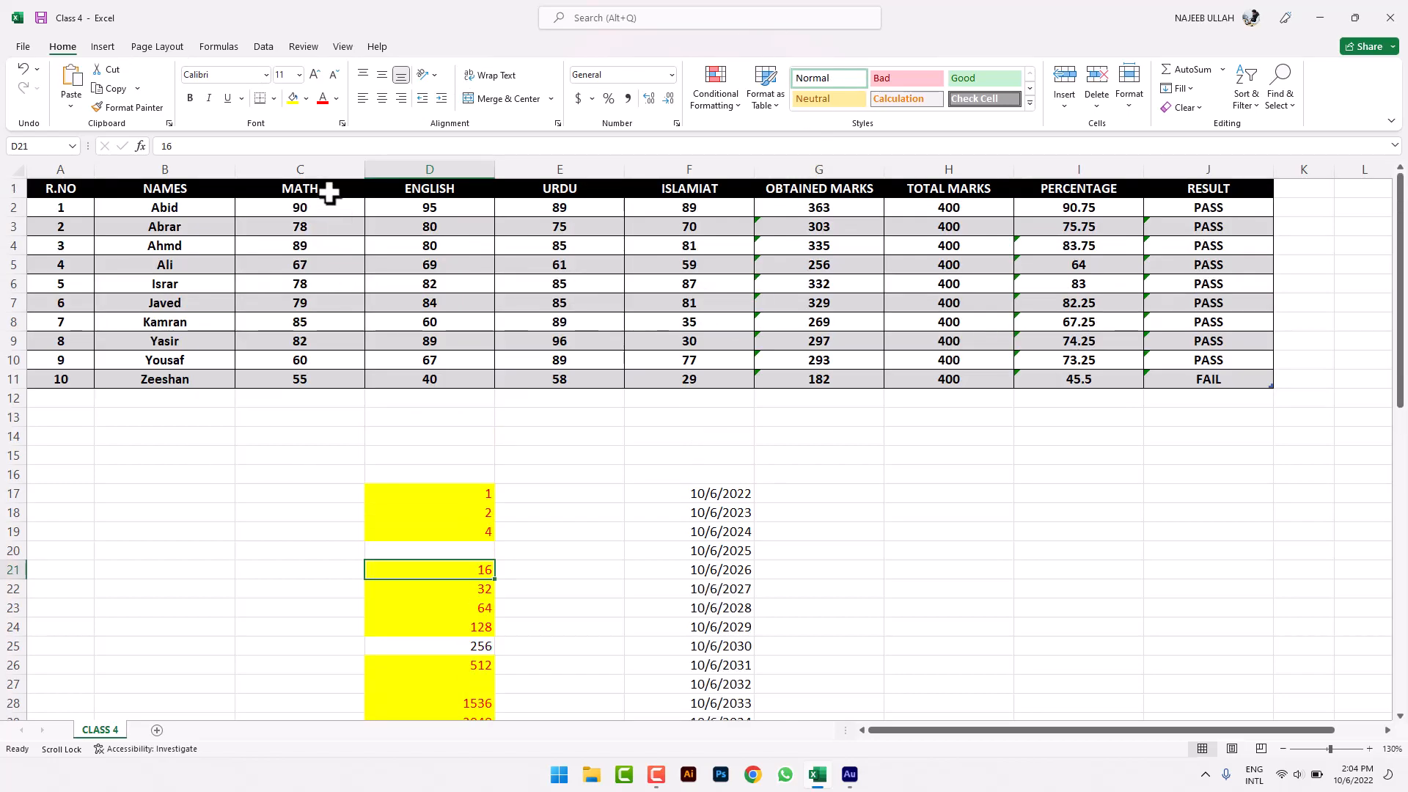
left_click(315, 168)
left_click_drag(374, 168, 597, 147)
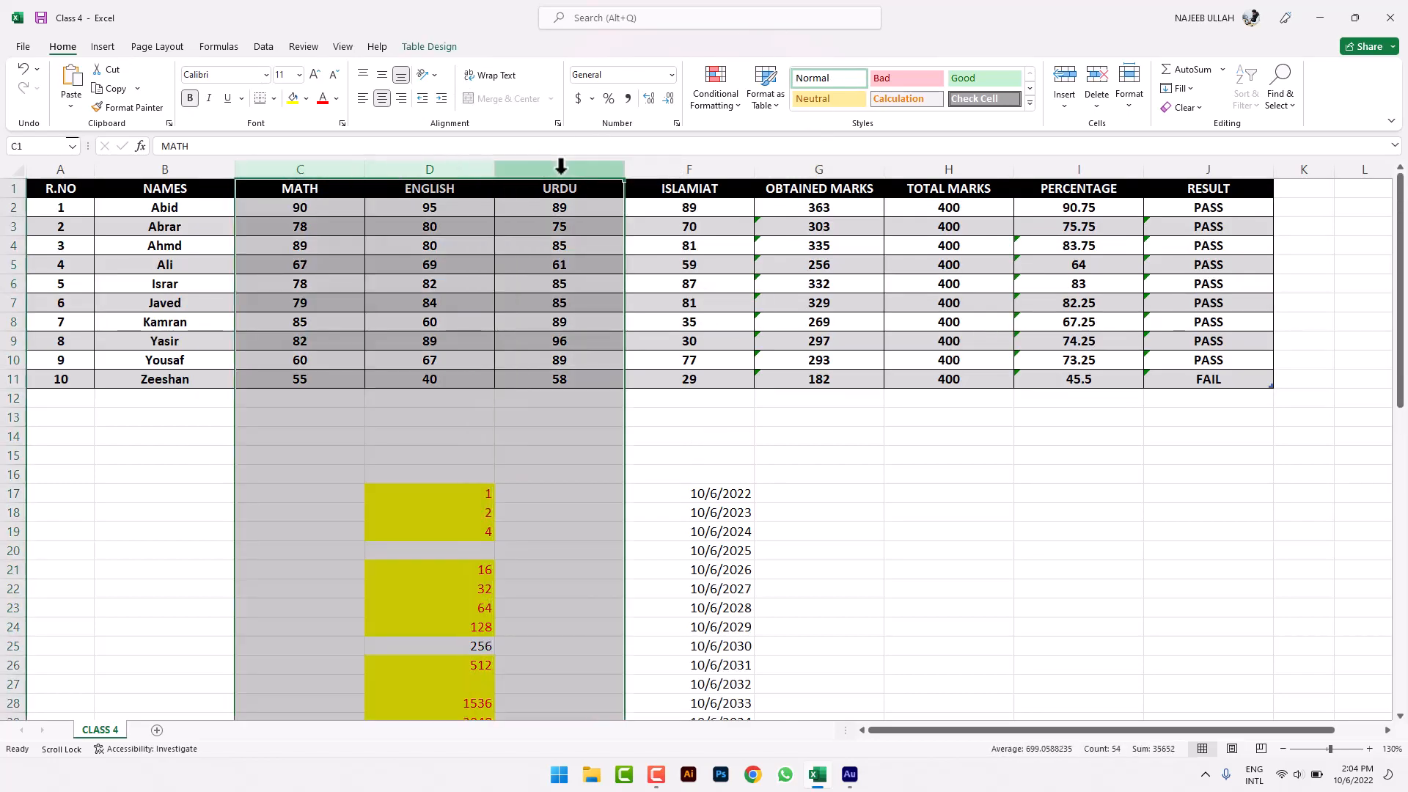
left_click(597, 321)
left_click_drag(293, 189, 601, 381)
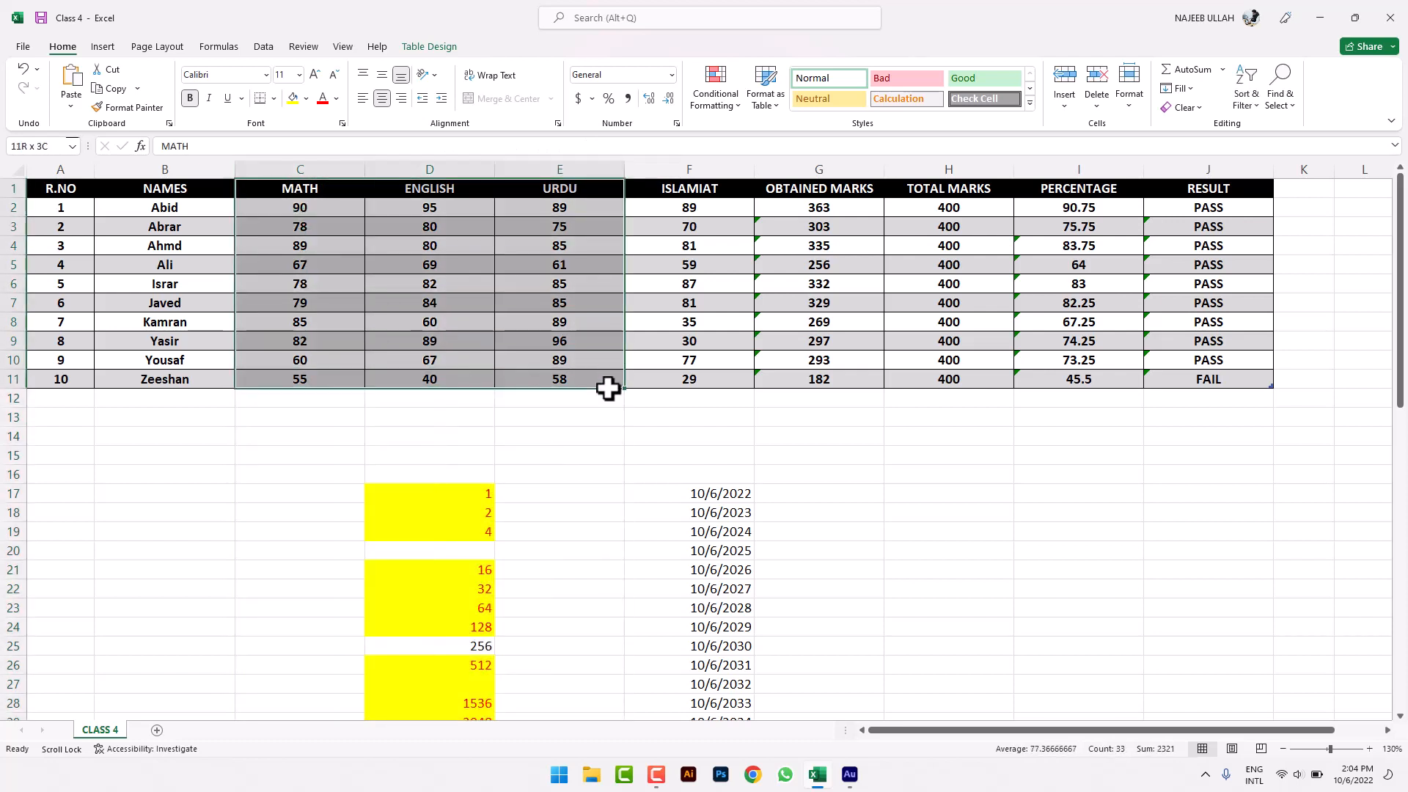
left_click(1196, 108)
left_click(1200, 128)
- Copy the student names in B2:B11 and add a new blank worksheet
left_click(1074, 437)
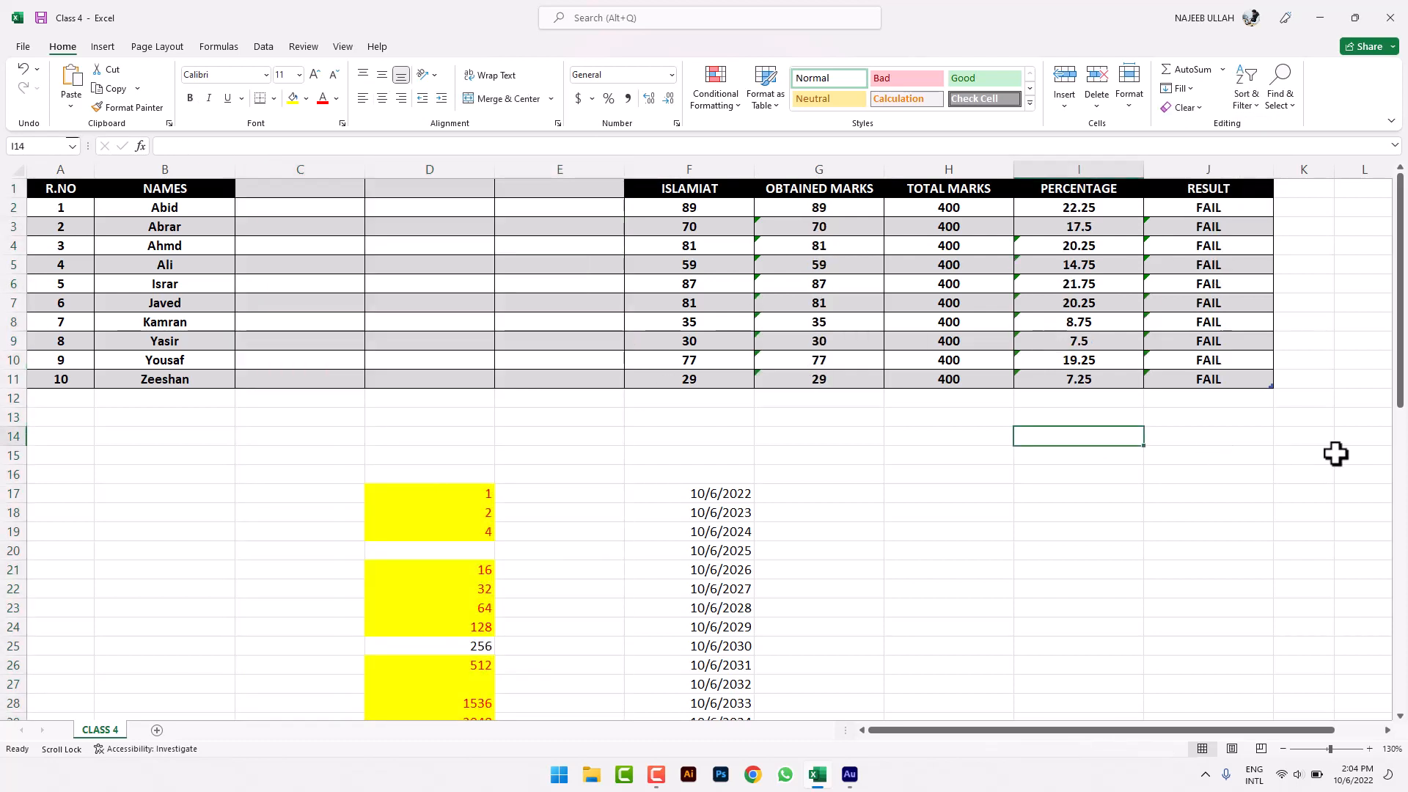
left_click_drag(1324, 439, 317, 174)
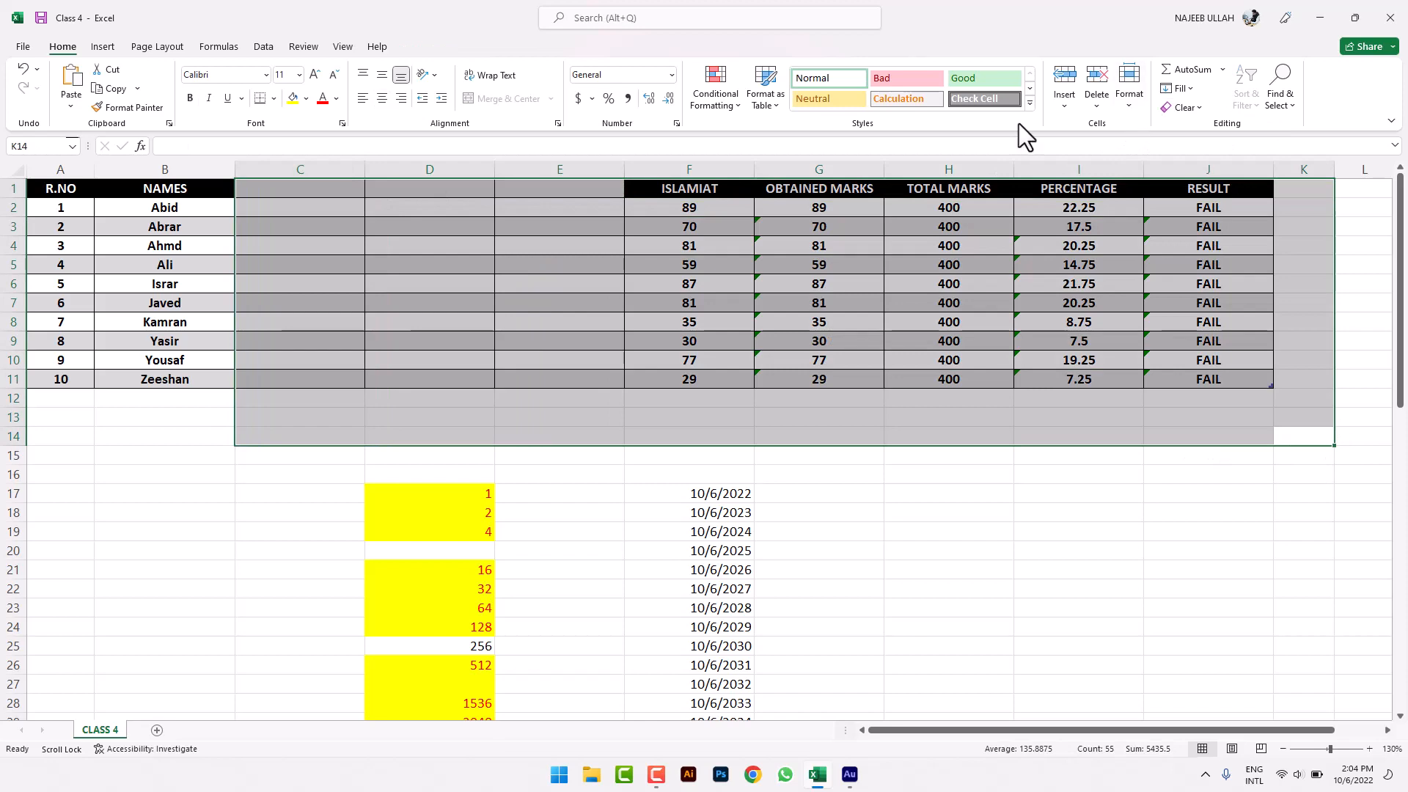
left_click(124, 266)
left_click_drag(158, 213, 157, 374)
key("ctrl+c")
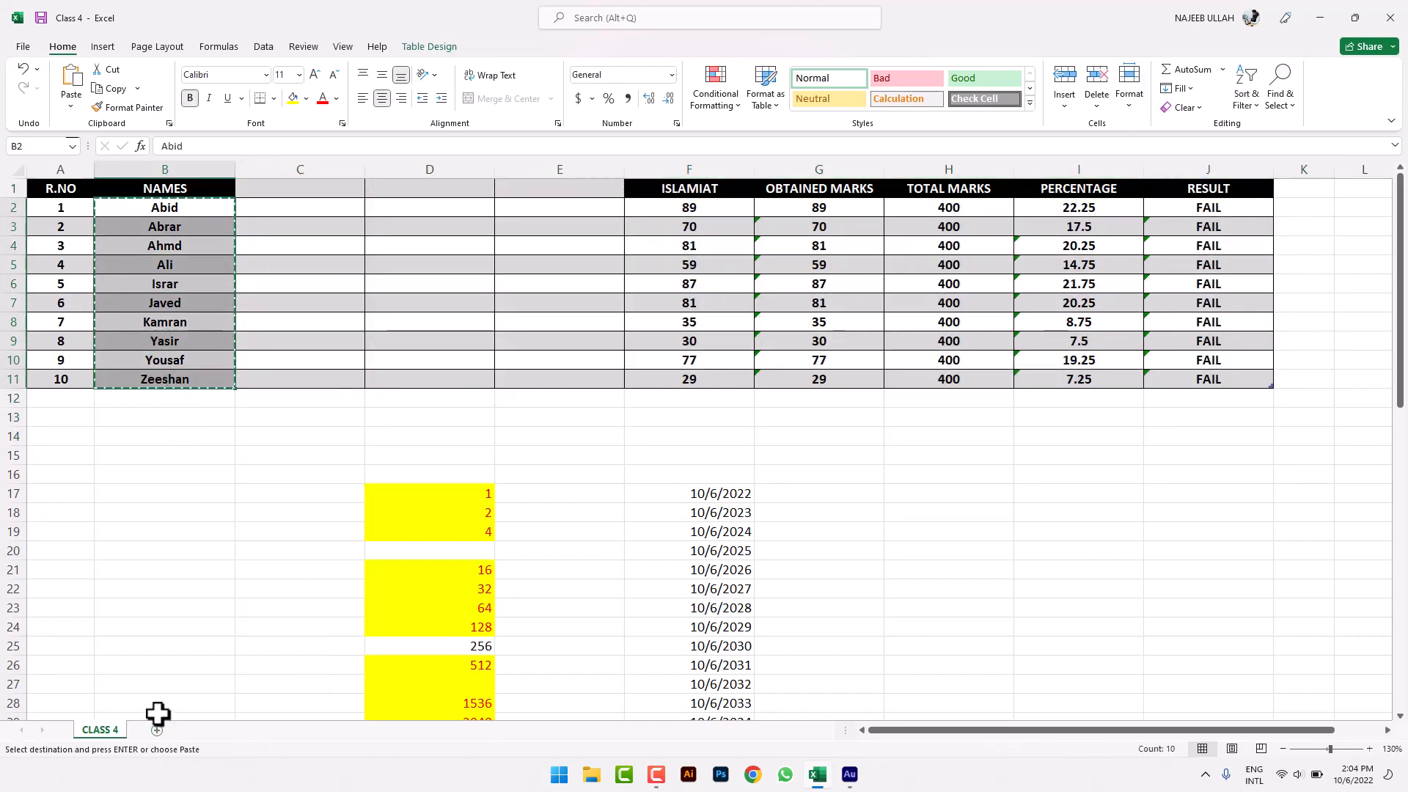
left_click(157, 730)
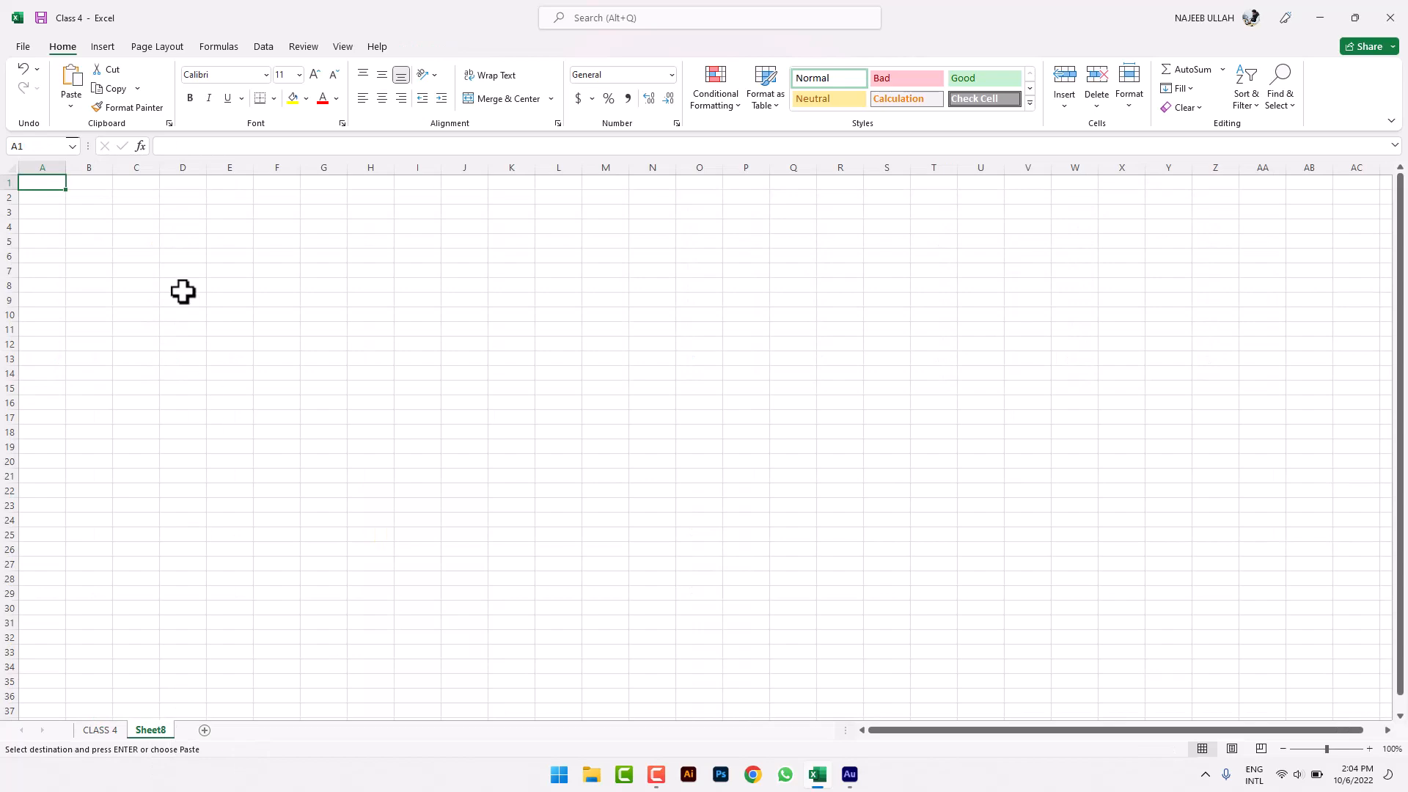
- Zoom in on the new sheet, paste the student names into column A and widen it
left_click(1368, 745)
left_click(1368, 745)
left_click(1369, 745)
left_click(1368, 745)
left_click(1368, 745)
left_click(1368, 745)
double_click(1368, 745)
double_click(1368, 745)
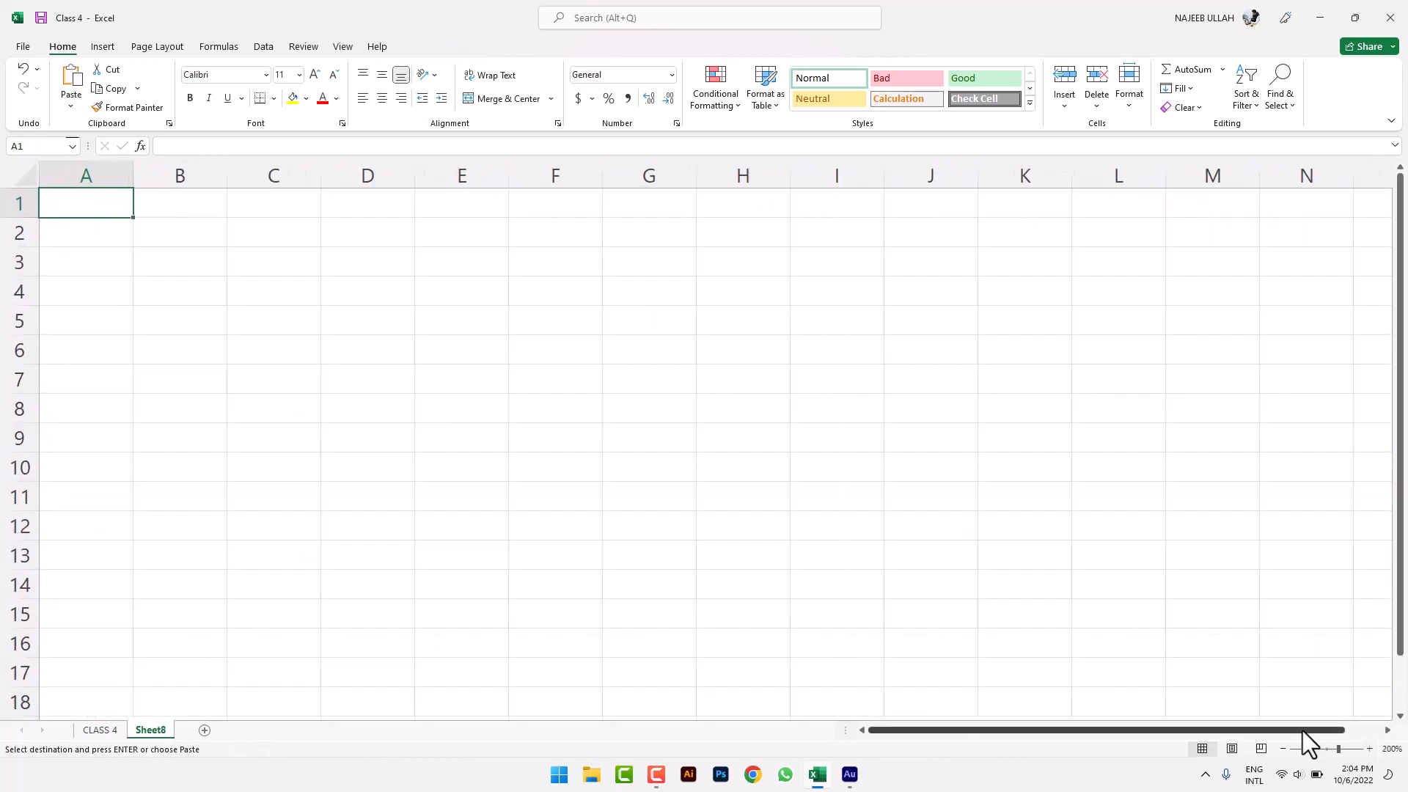
key("ctrl+v")
left_click(274, 330)
left_click_drag(132, 176, 278, 189)
key("Down")
key("Down")
key("Down")
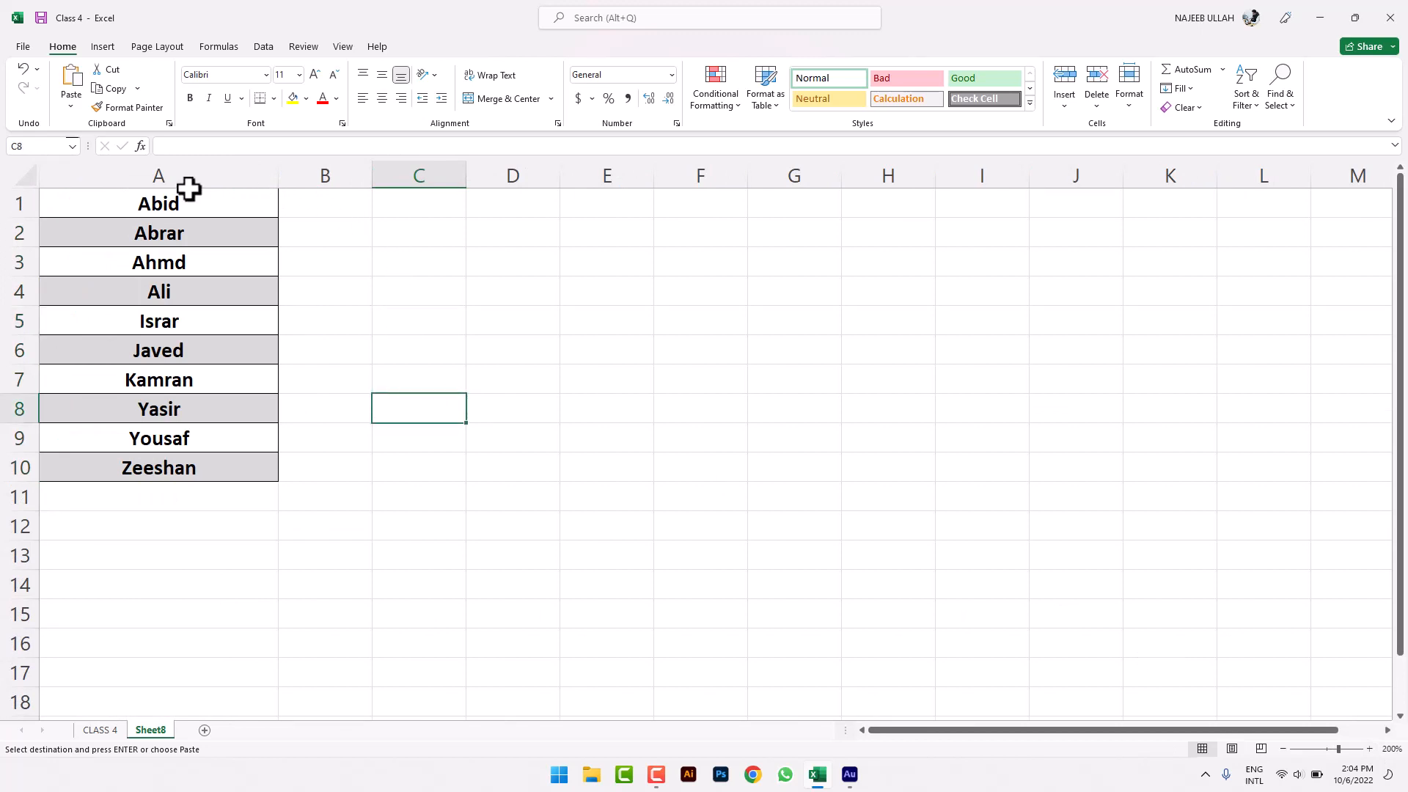
- Insert an empty row 1 above the names so they sit in A2:A11
left_click(28, 205)
right_click(30, 205)
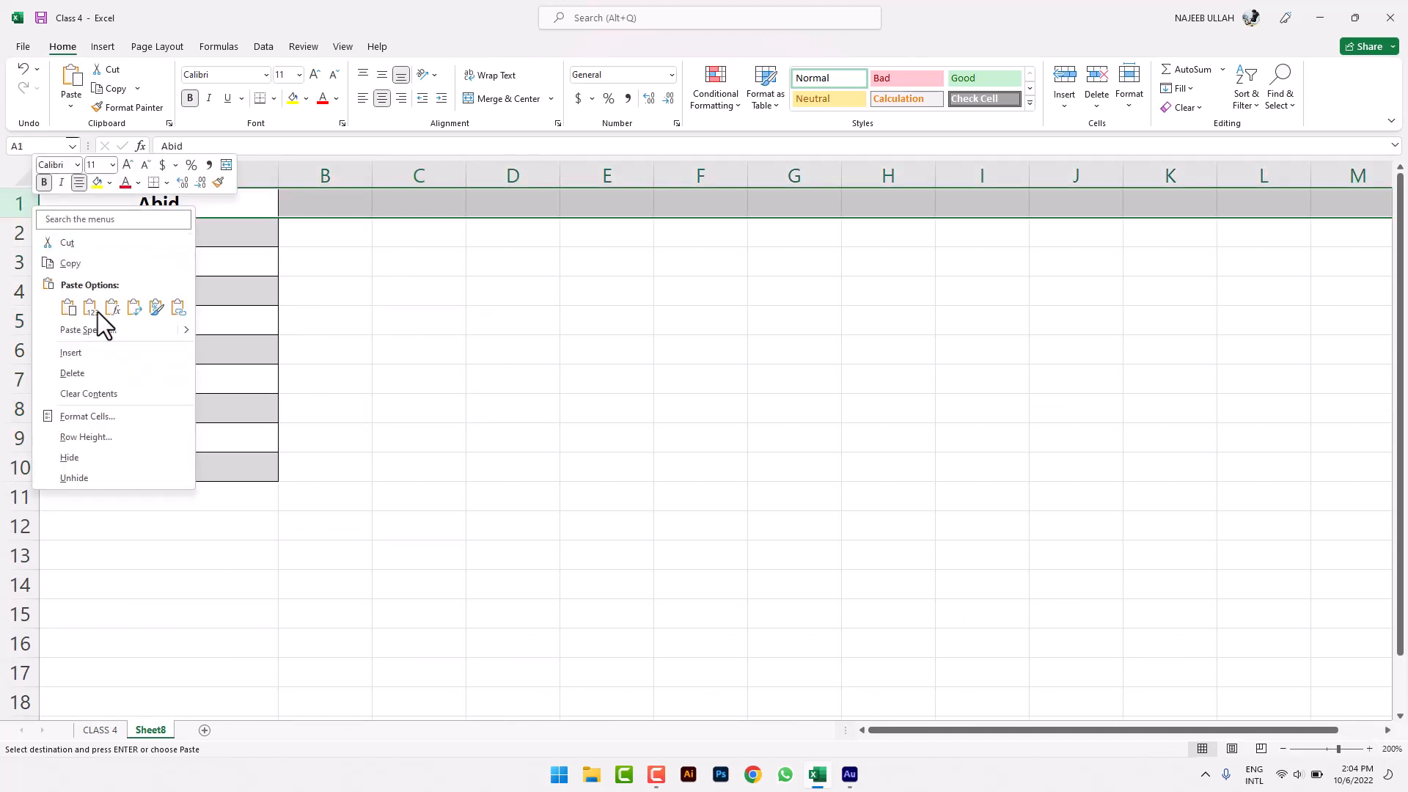
left_click(93, 354)
left_click(383, 327)
- Widen column B and enter the heading 'Lowercase' in B1
left_click(342, 230)
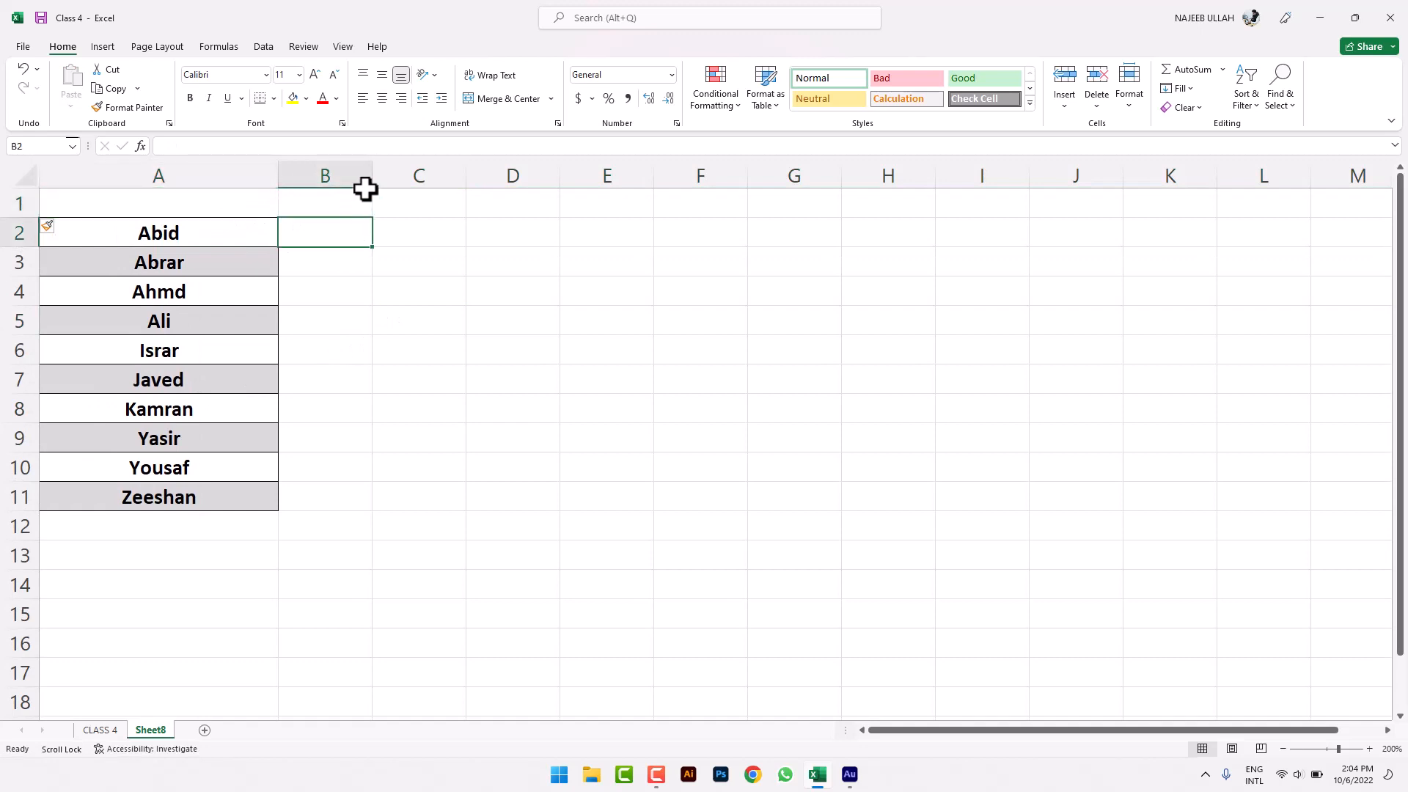
left_click_drag(365, 189, 457, 179)
left_click(403, 204)
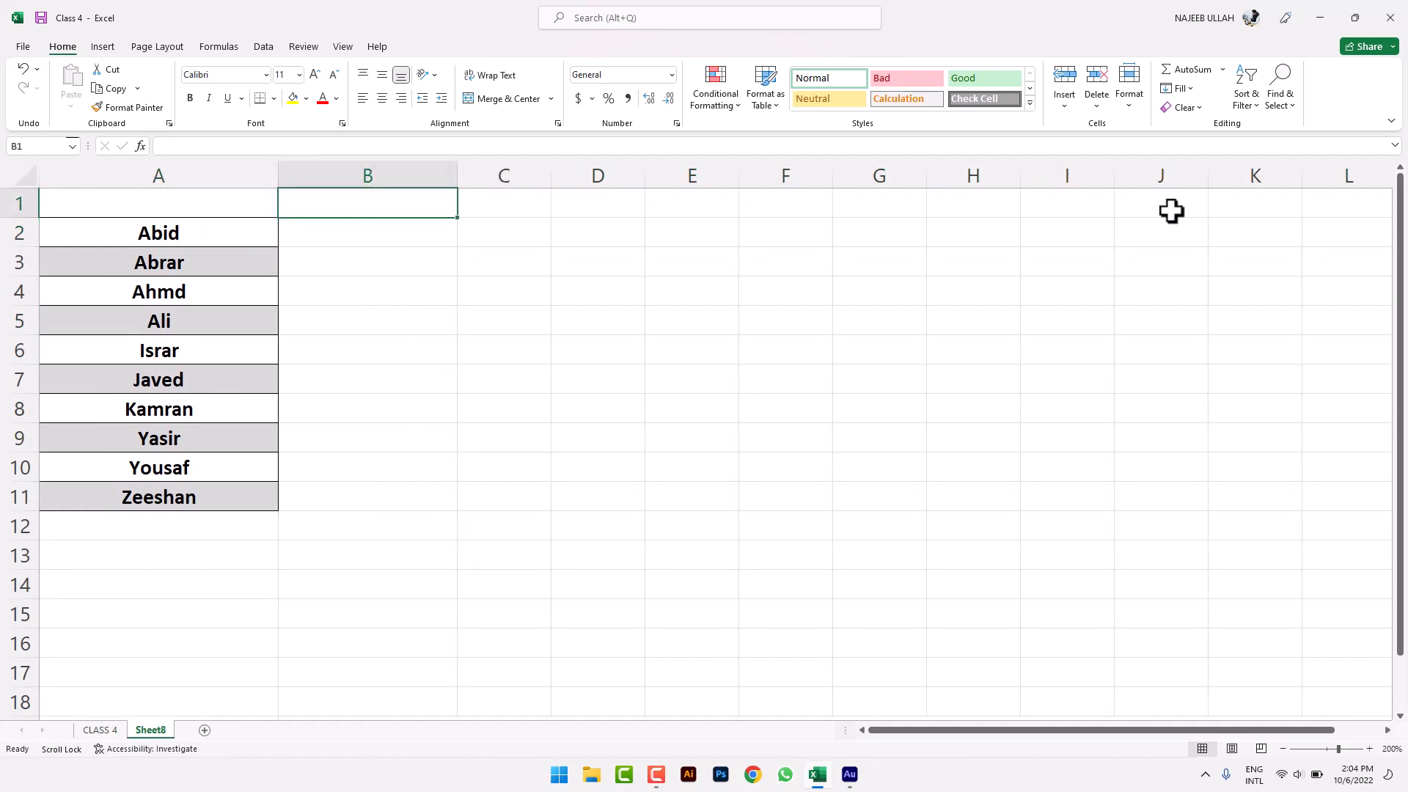
type("Lowercase")
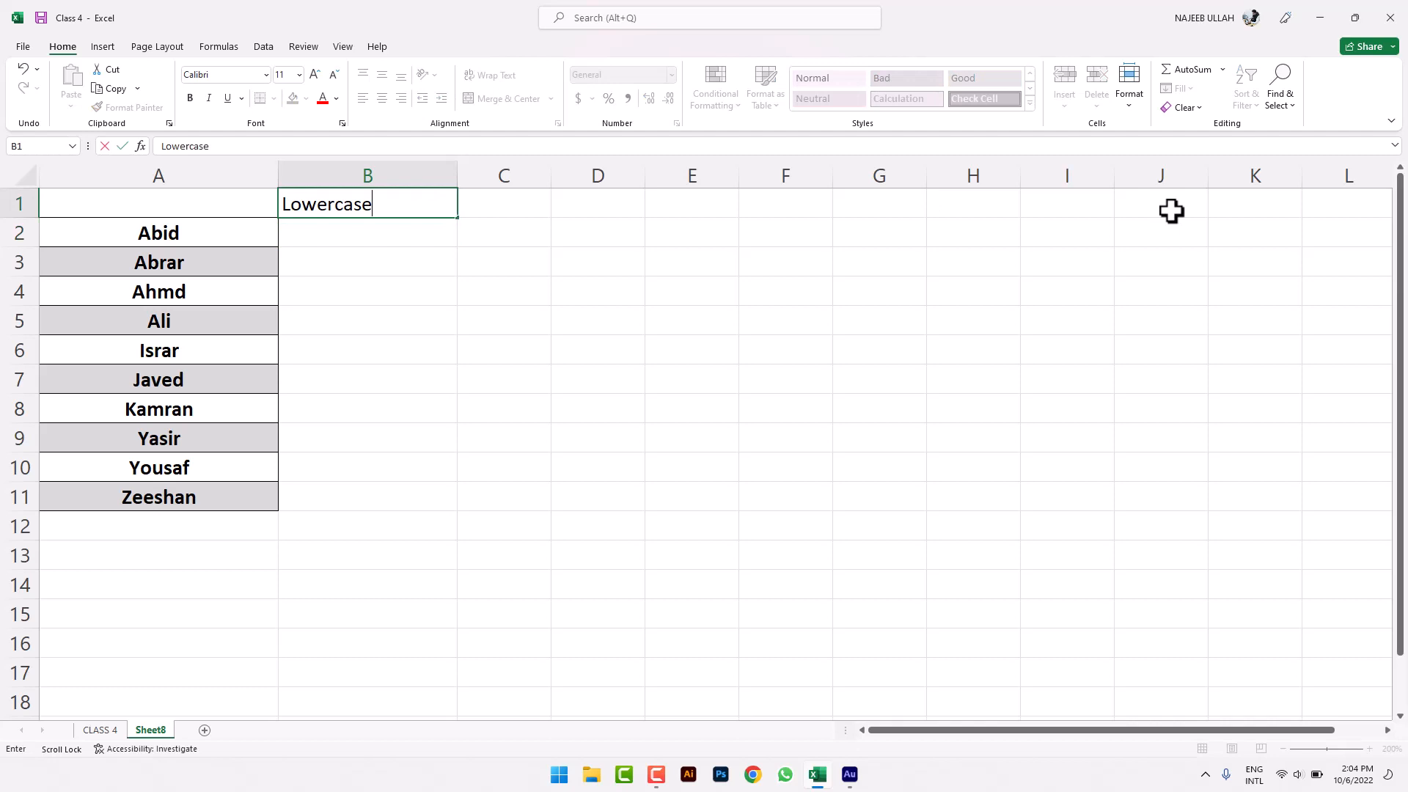
key("Right")
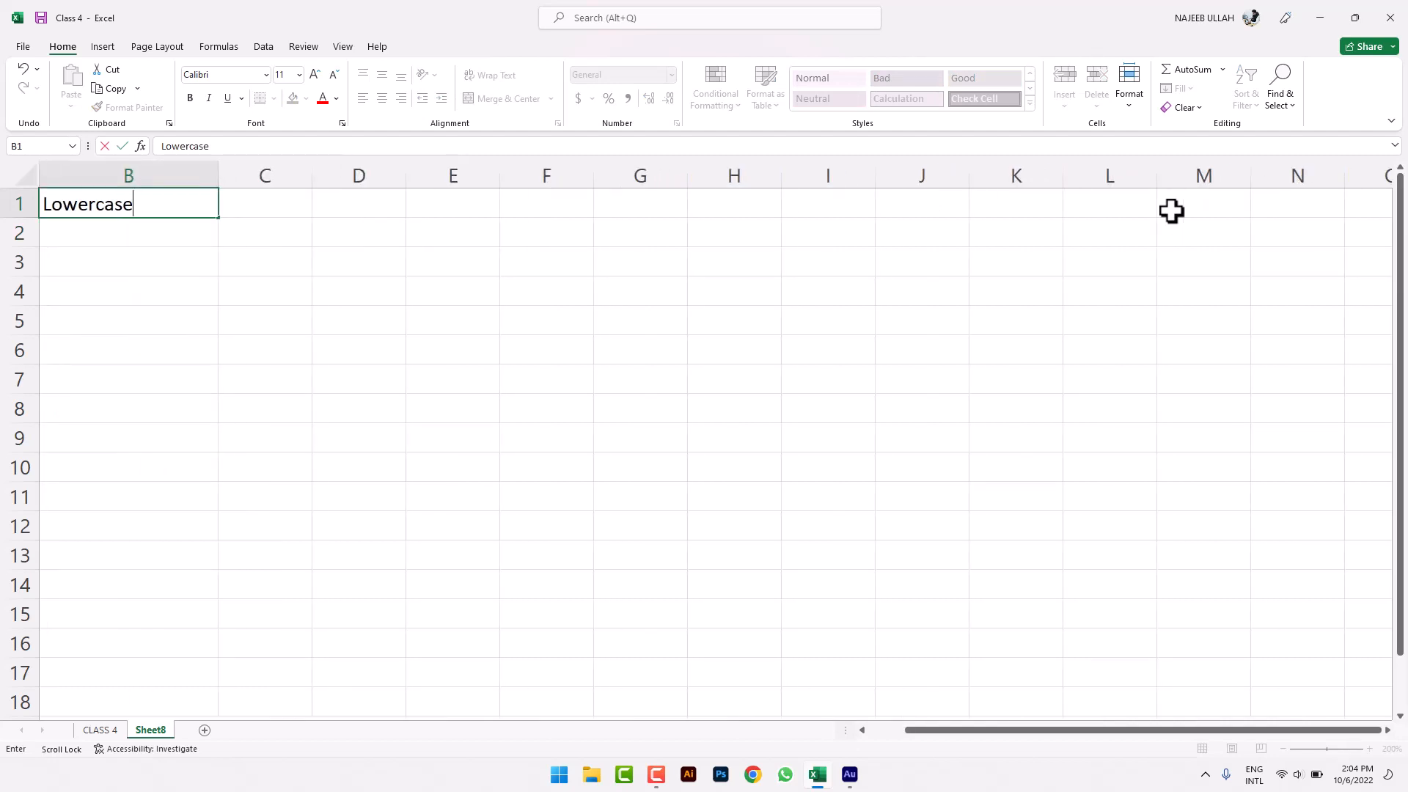
left_click(546, 321)
- Enter the headings 'Uppercase' in C1 and 'Proper' in D1, widening both columns
left_click_drag(314, 182, 491, 181)
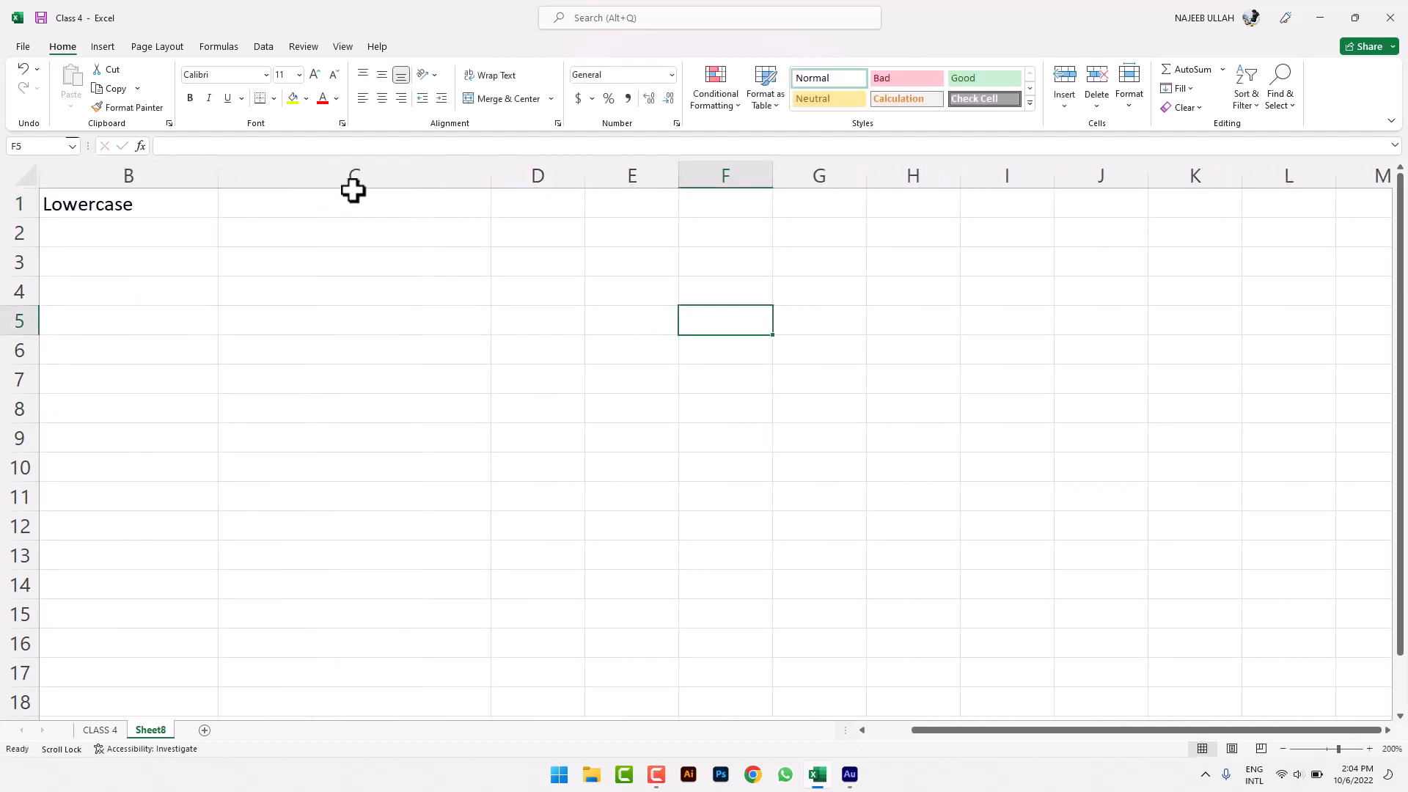
left_click(354, 200)
type("Uppercase")
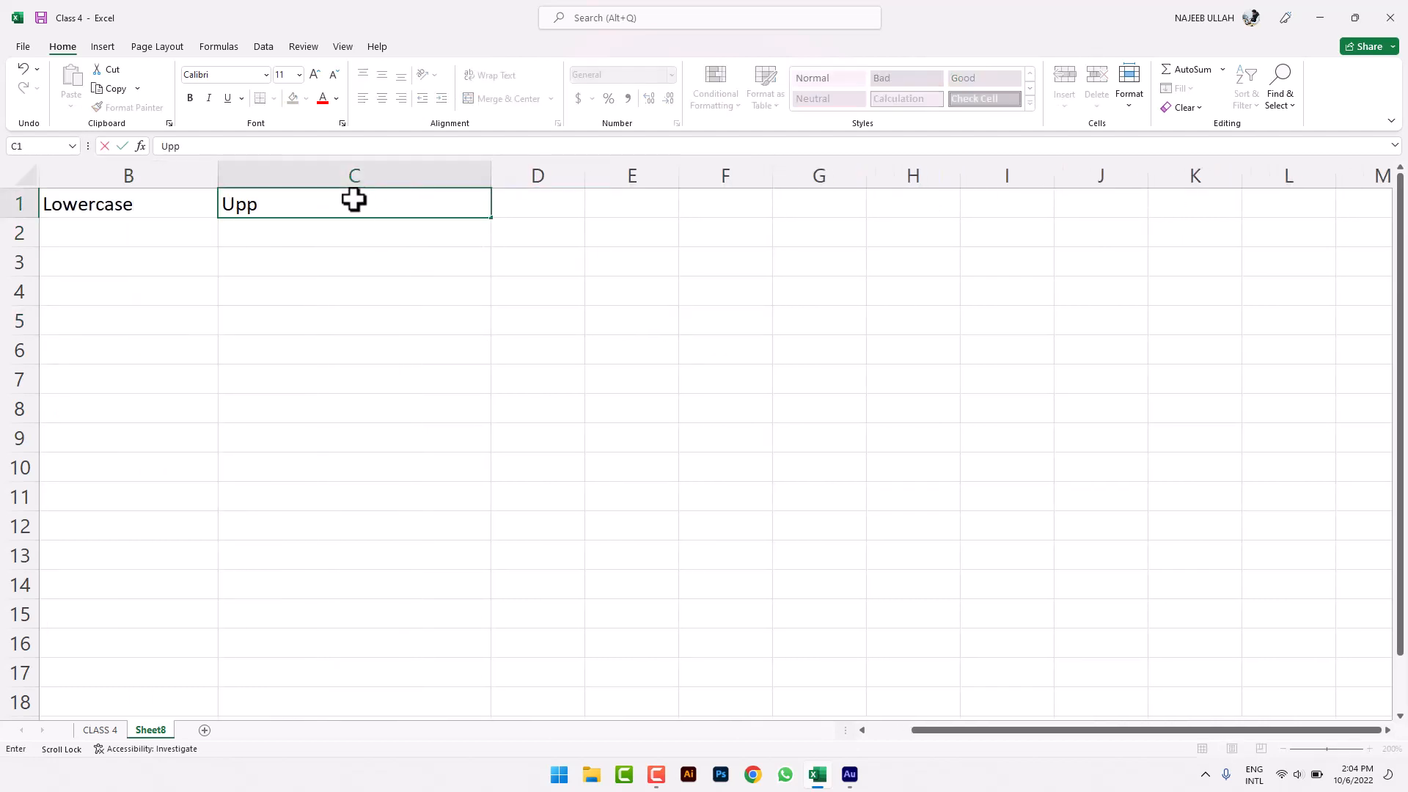
left_click(546, 204)
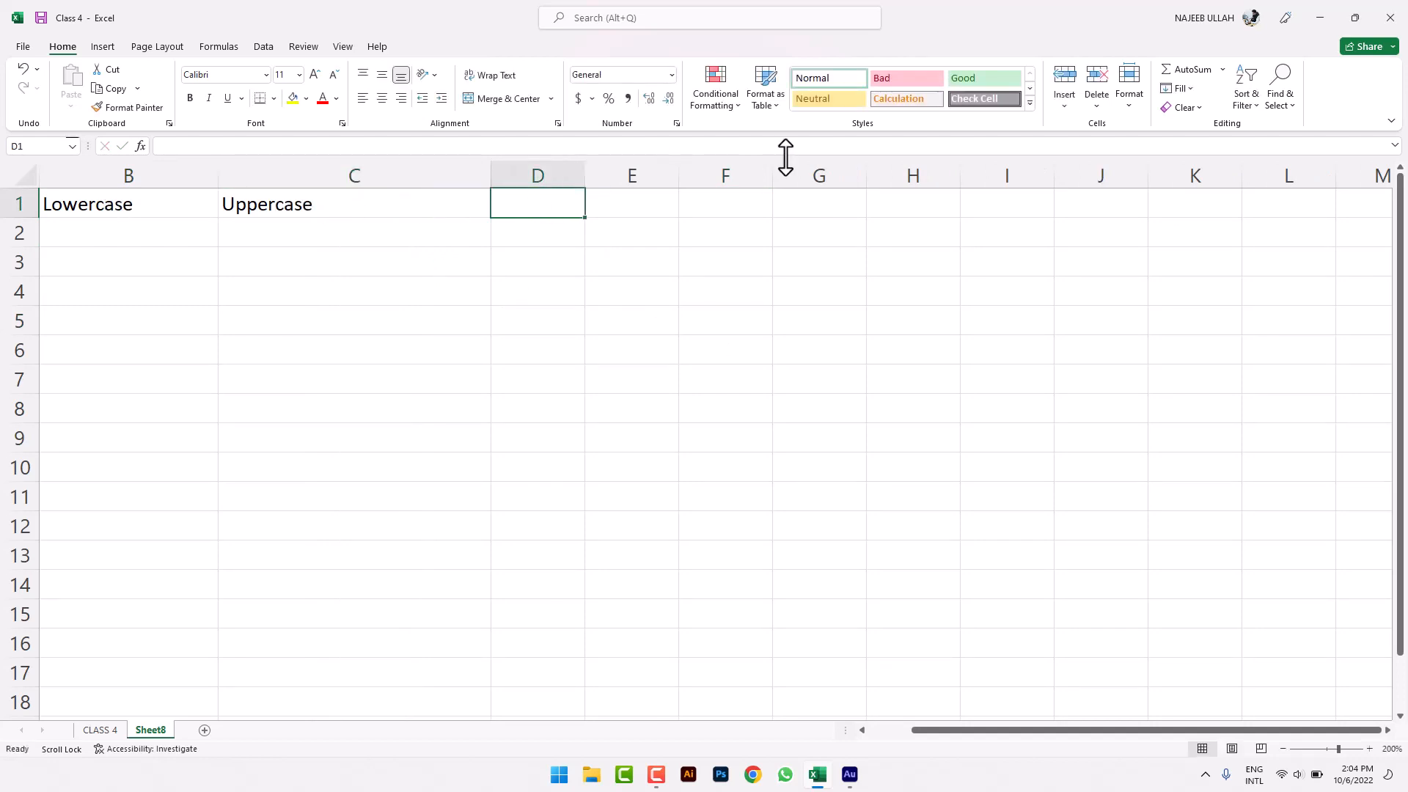
type("Proper")
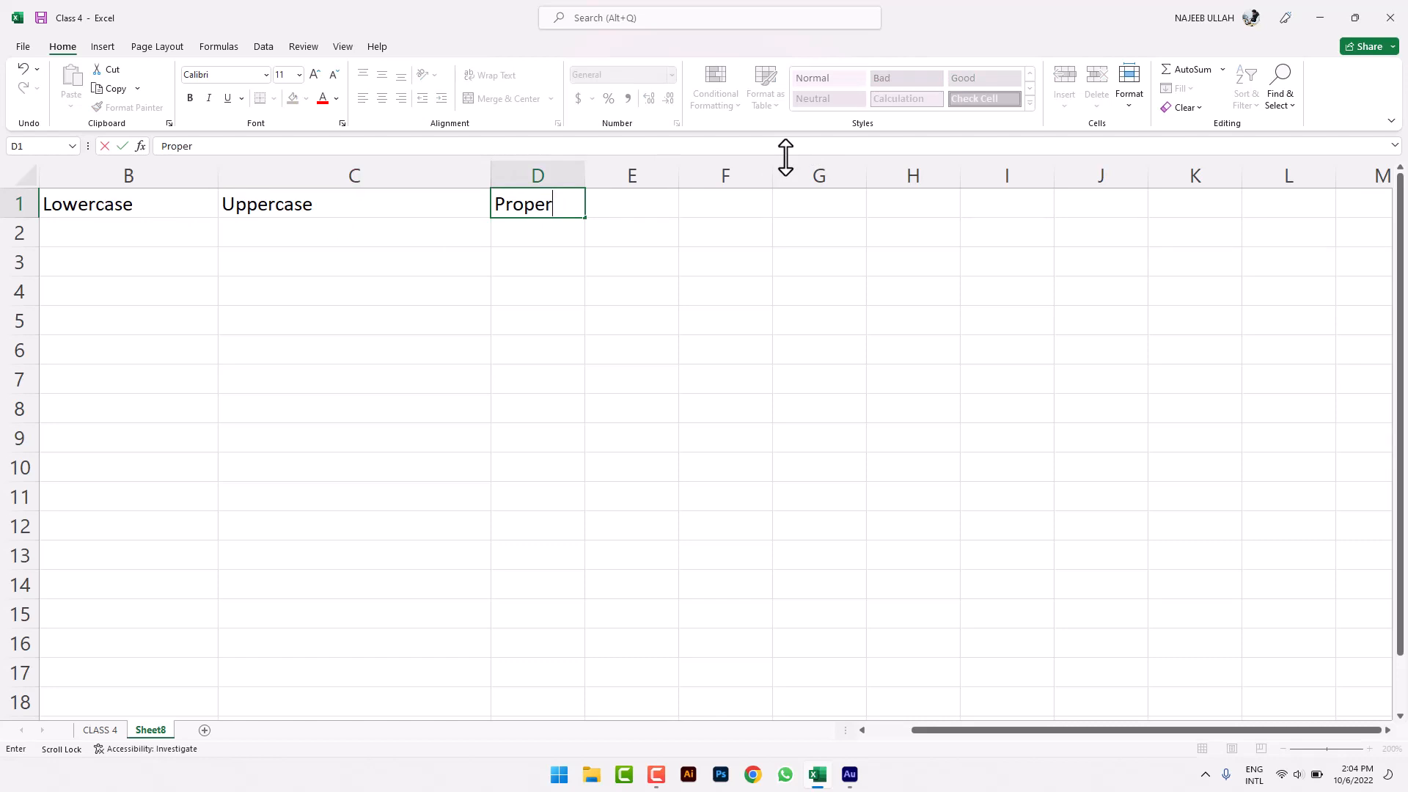
left_click(741, 250)
left_click_drag(588, 170, 829, 176)
left_click_drag(983, 730, 786, 698)
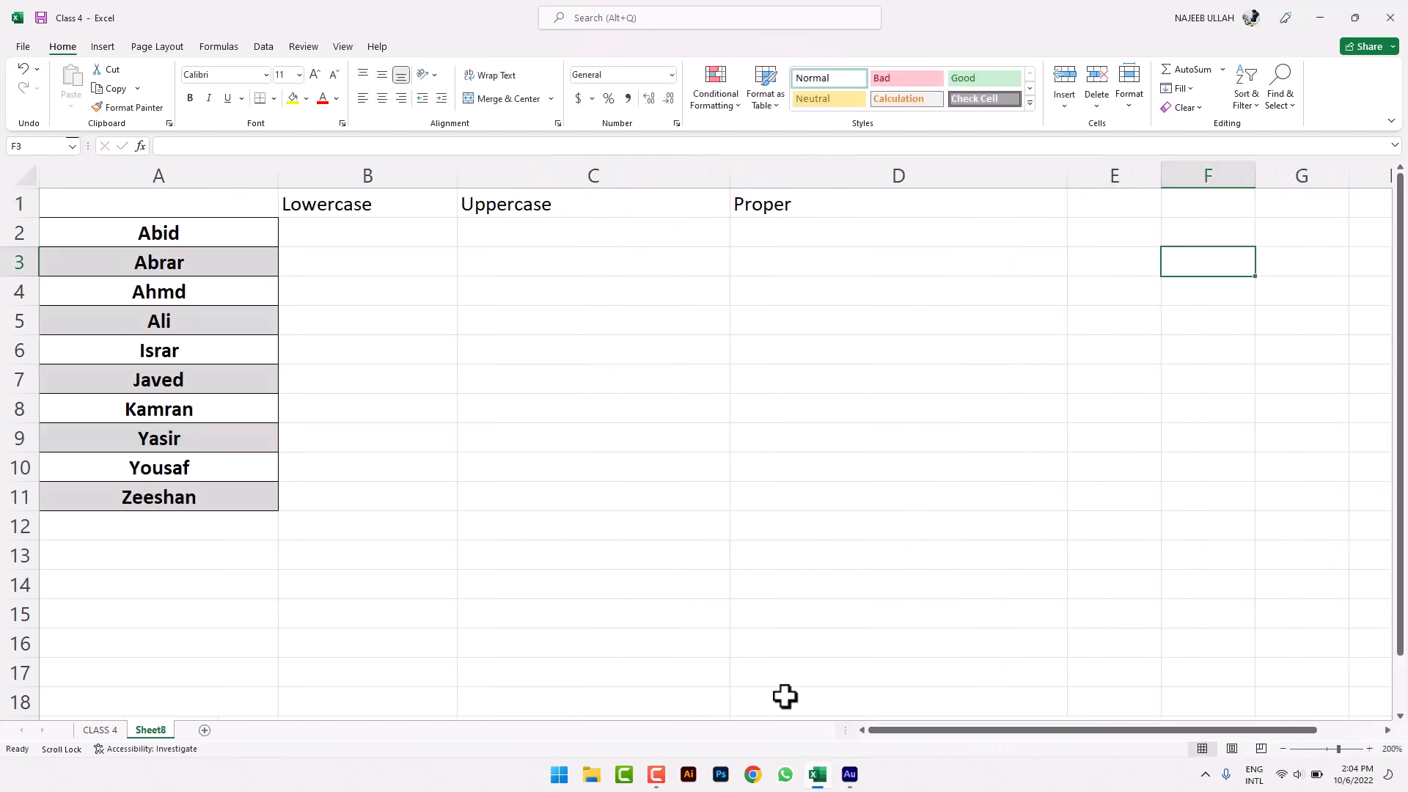
left_click(331, 209)
left_click(335, 233)
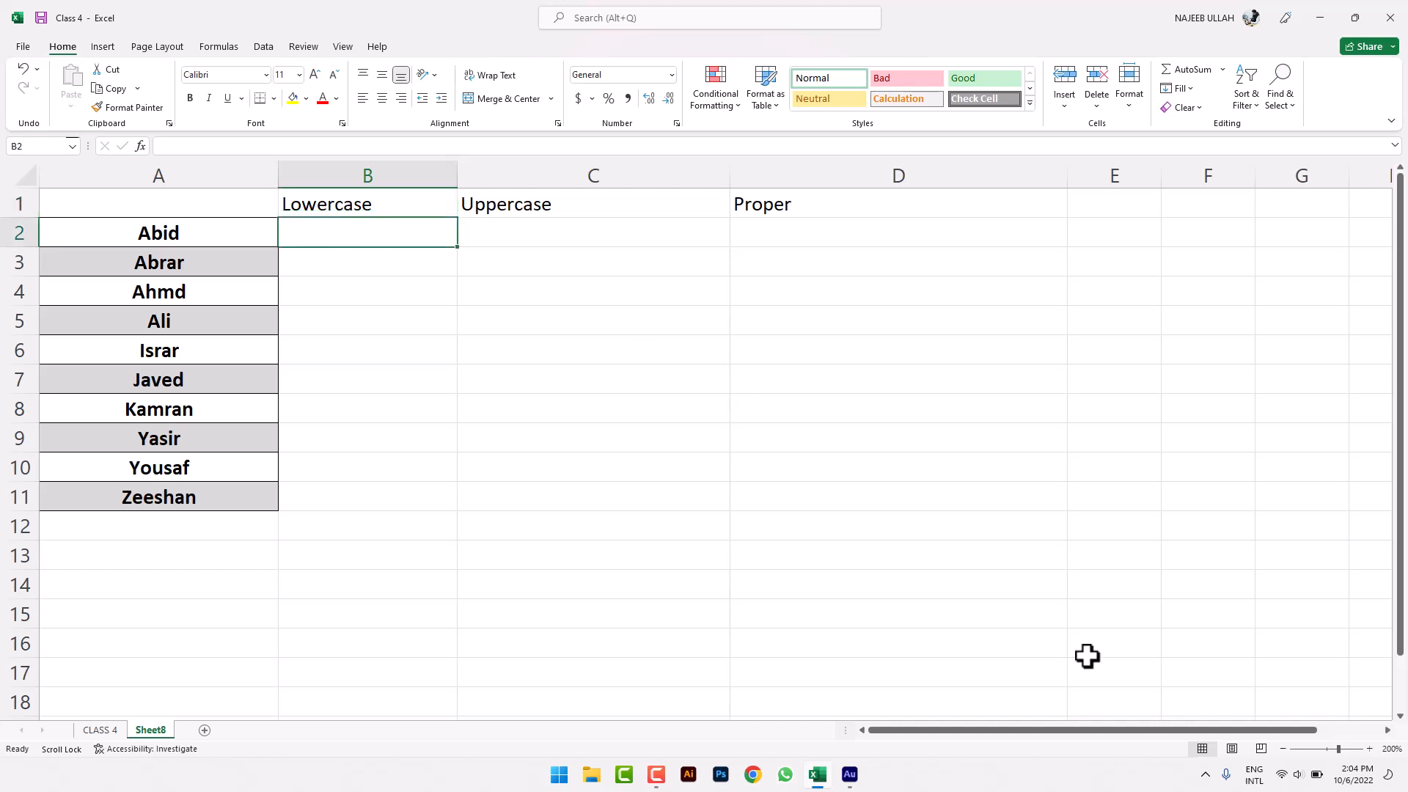
- Enter =LOWER(A2) in B2 and fill it down to B11
type("=lower")
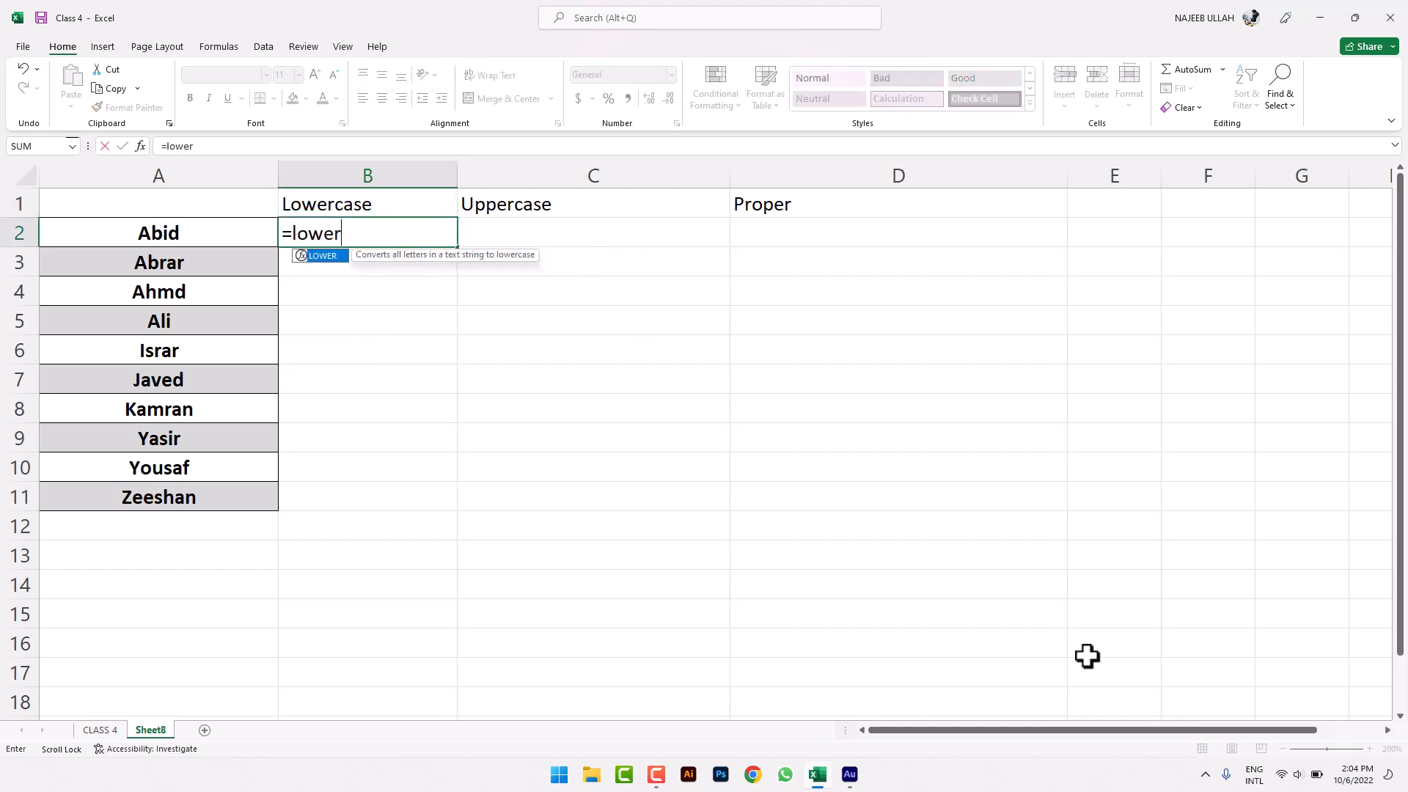
key("Tab")
left_click(216, 235)
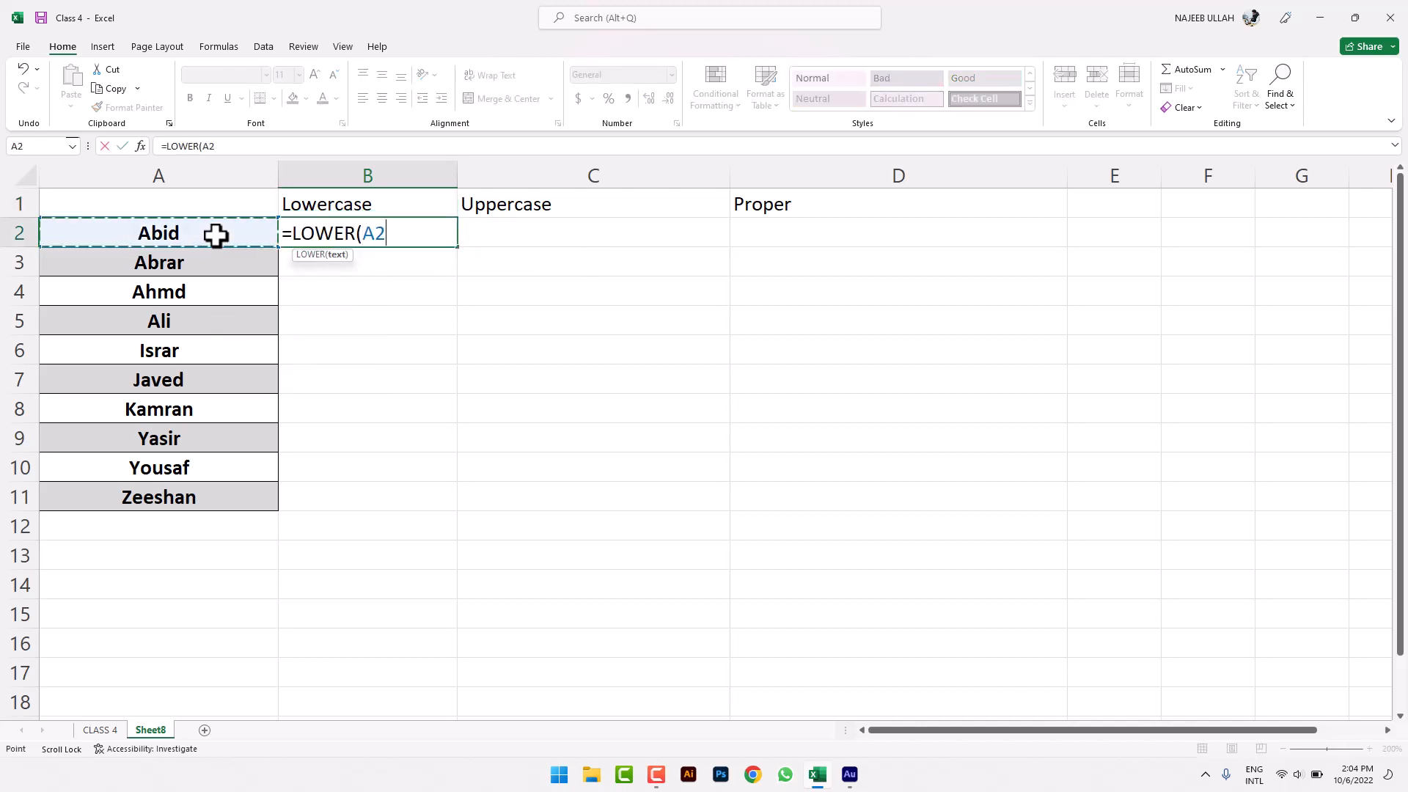
key("Return")
left_click(367, 236)
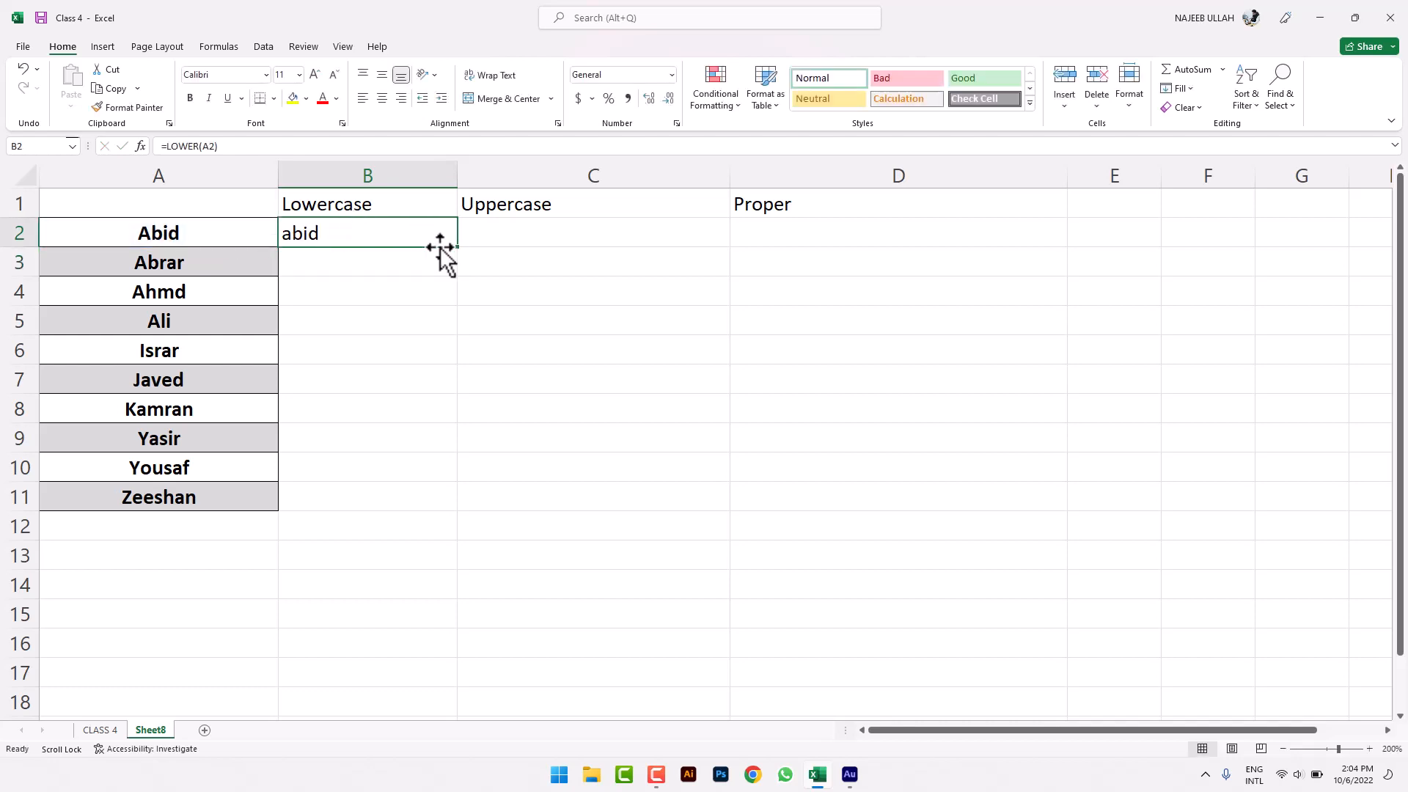
left_click_drag(457, 249, 415, 501)
- Enter =UPPER(B2) in C2 and fill it down to C11
left_click(546, 240)
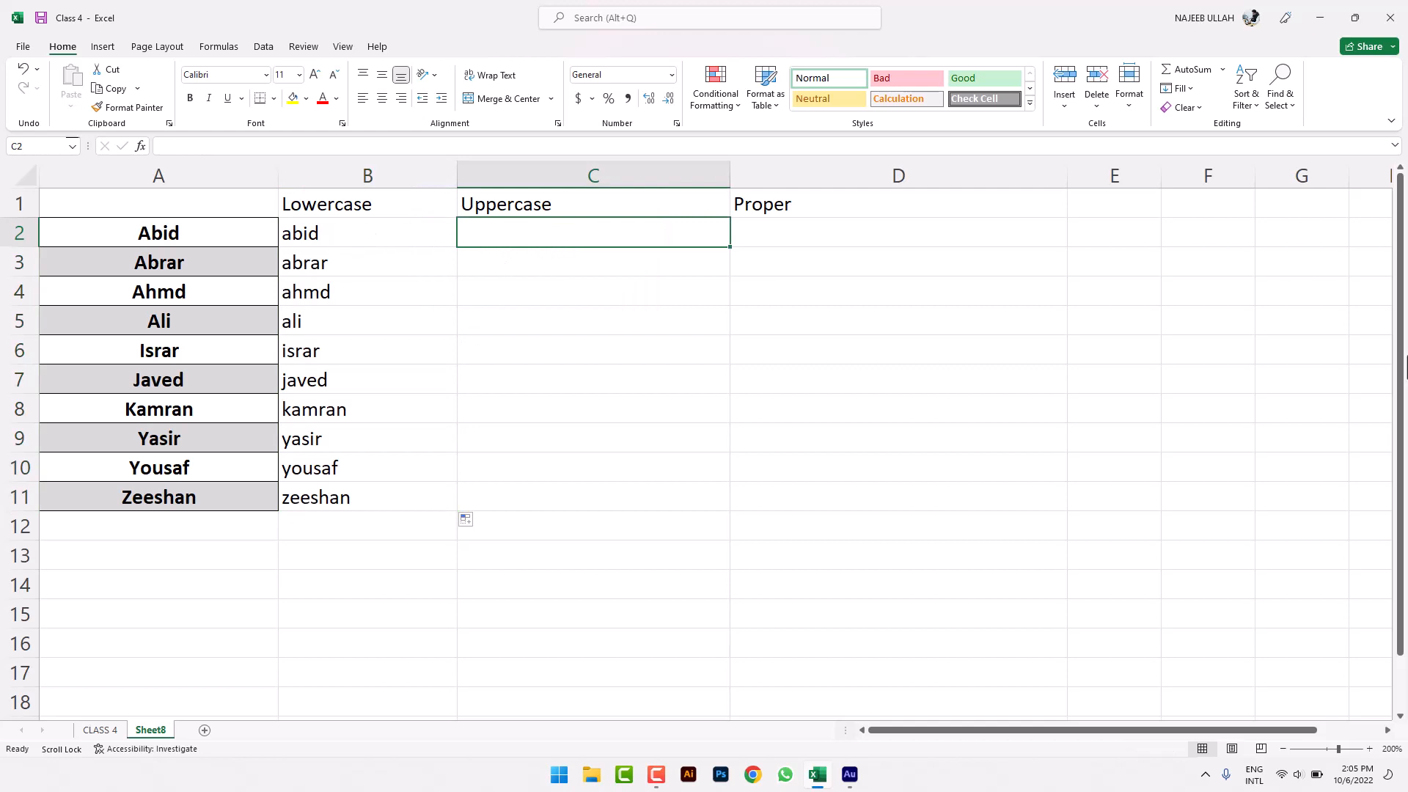
type("=upp")
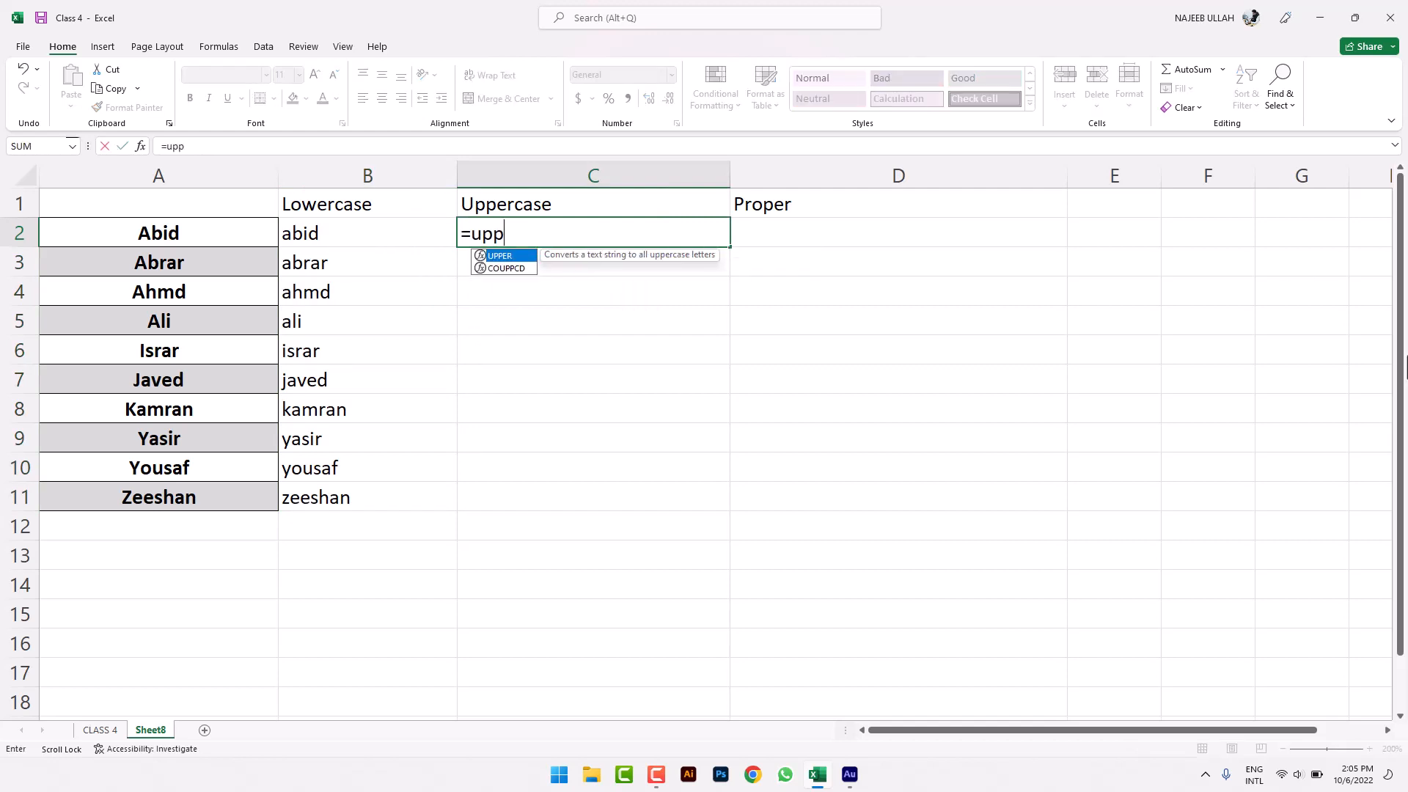
key("Tab")
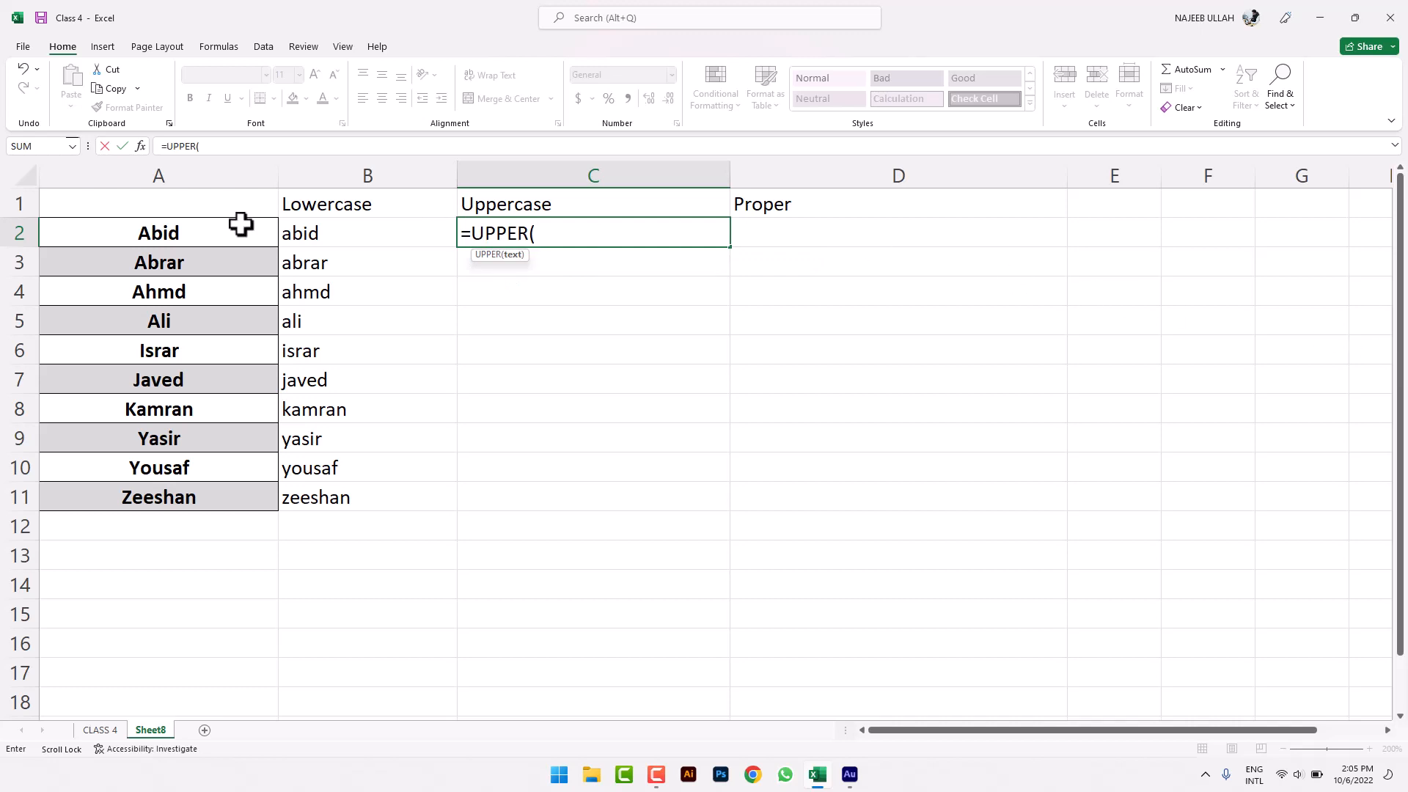
left_click(310, 233)
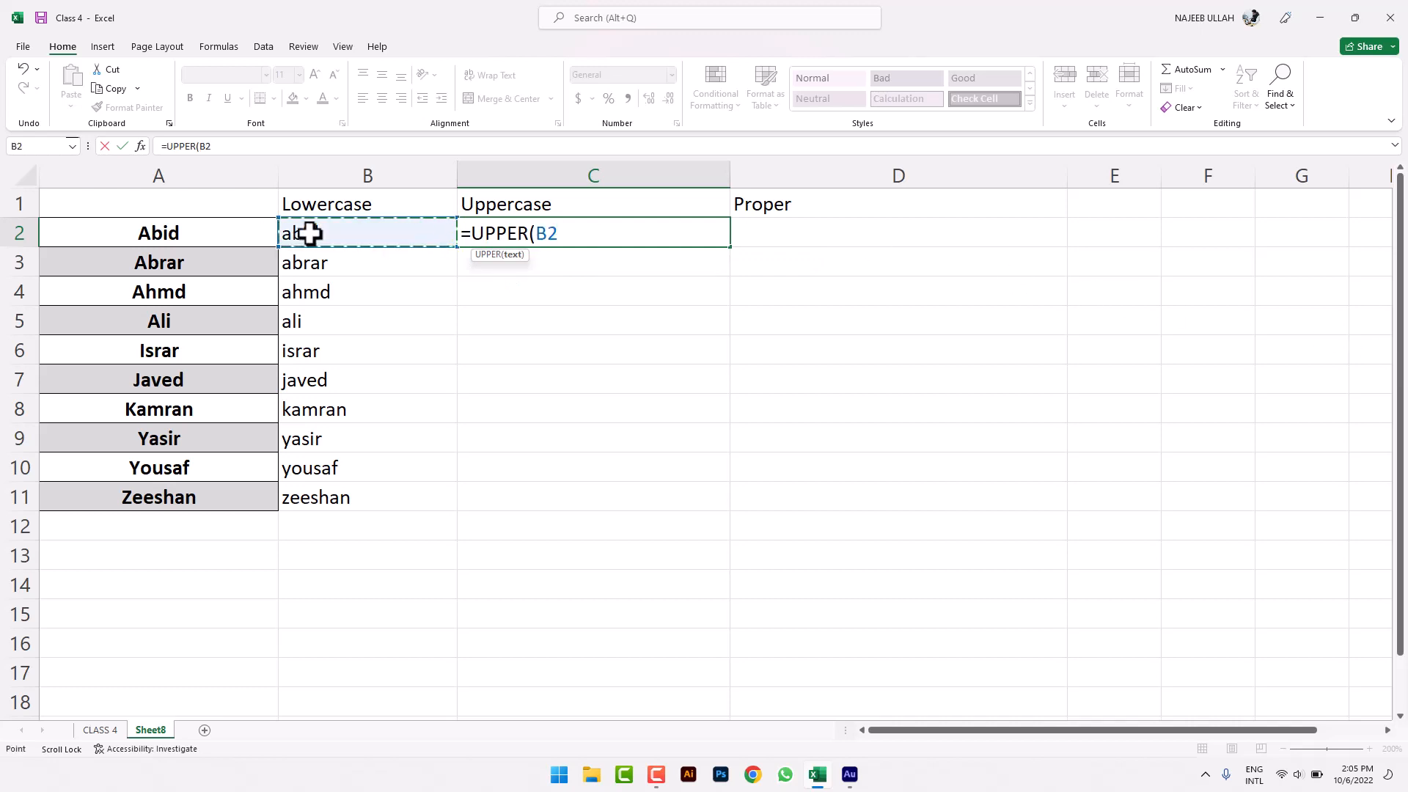
key("Return")
left_click(580, 233)
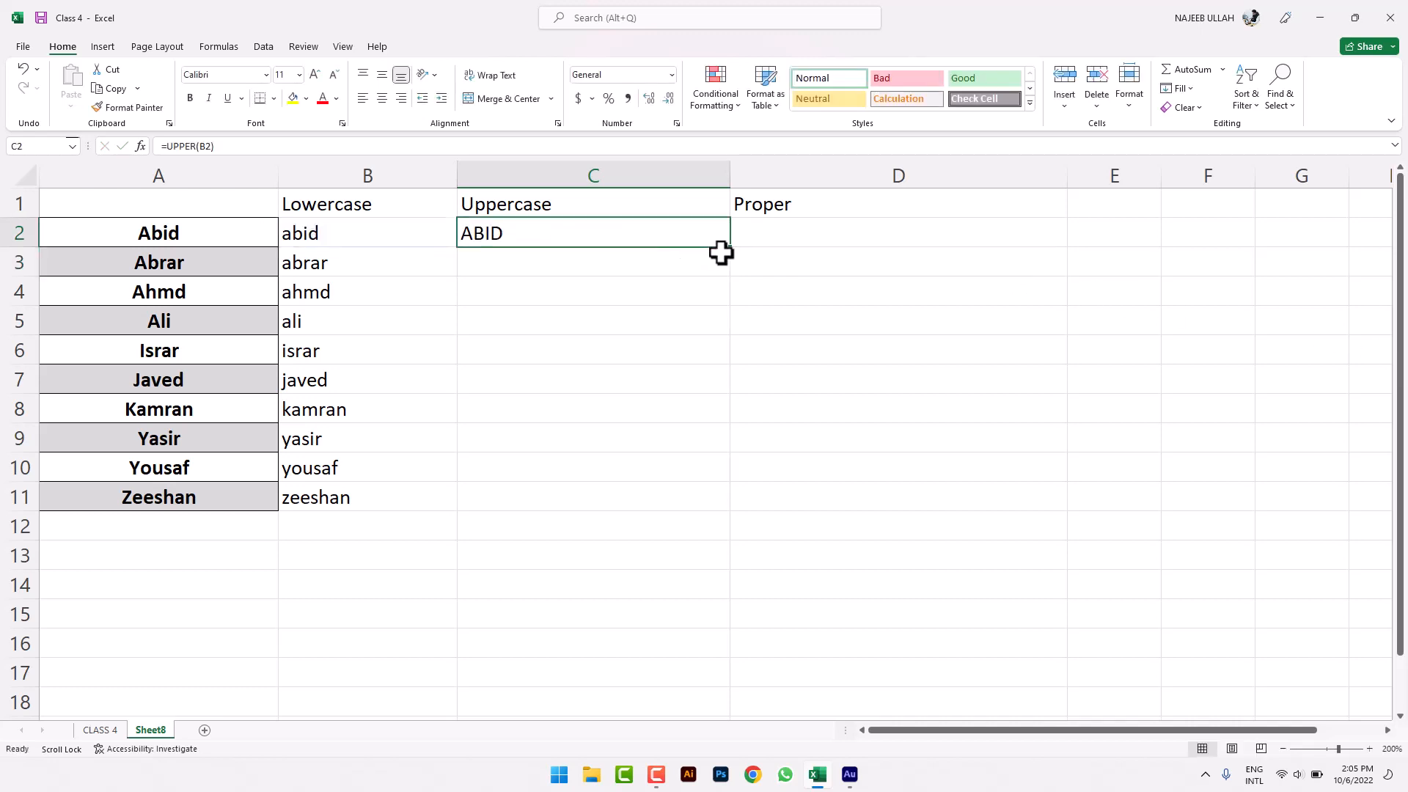
left_click_drag(729, 247, 658, 513)
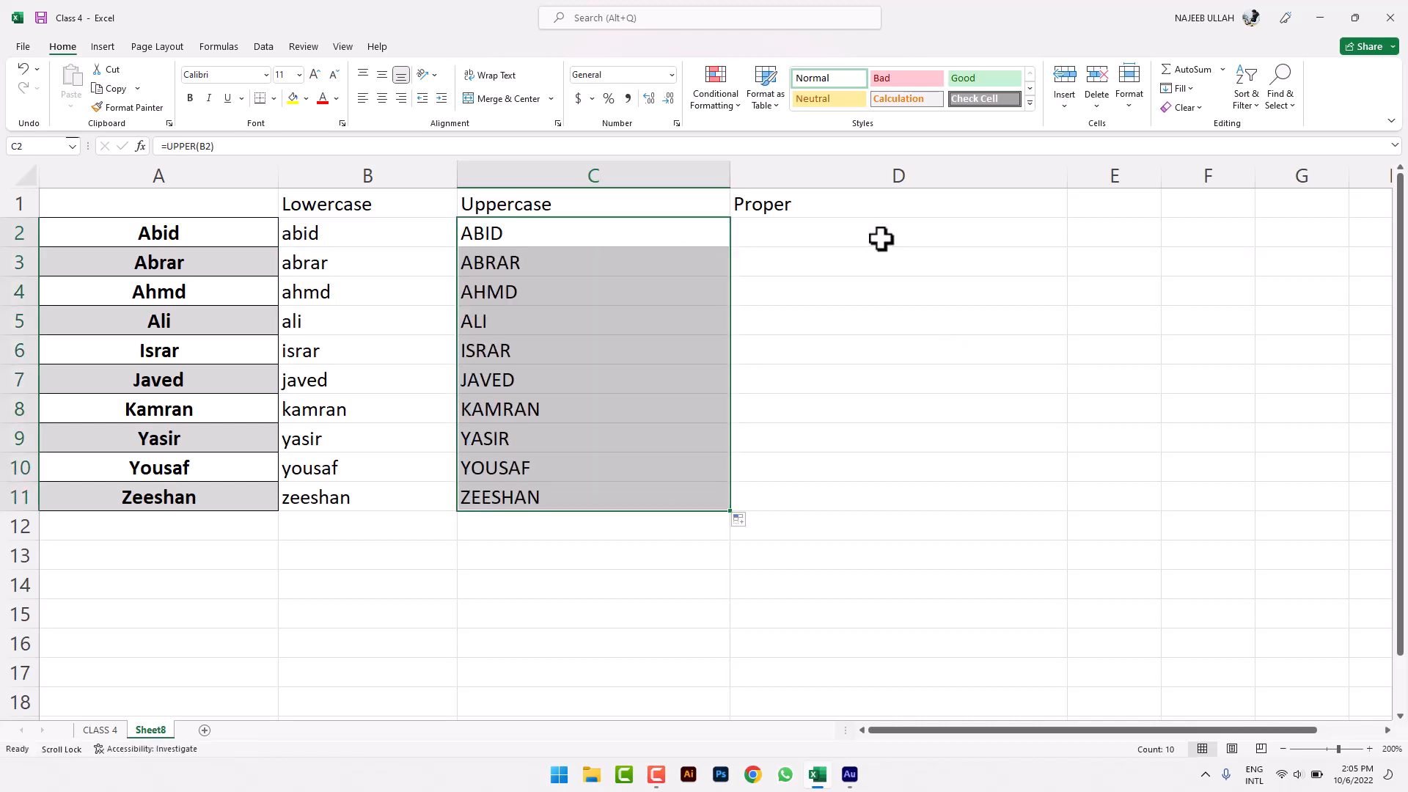
left_click(883, 239)
- Enter =PROPER(C2) in D2 and fill it down to D11
type("=")
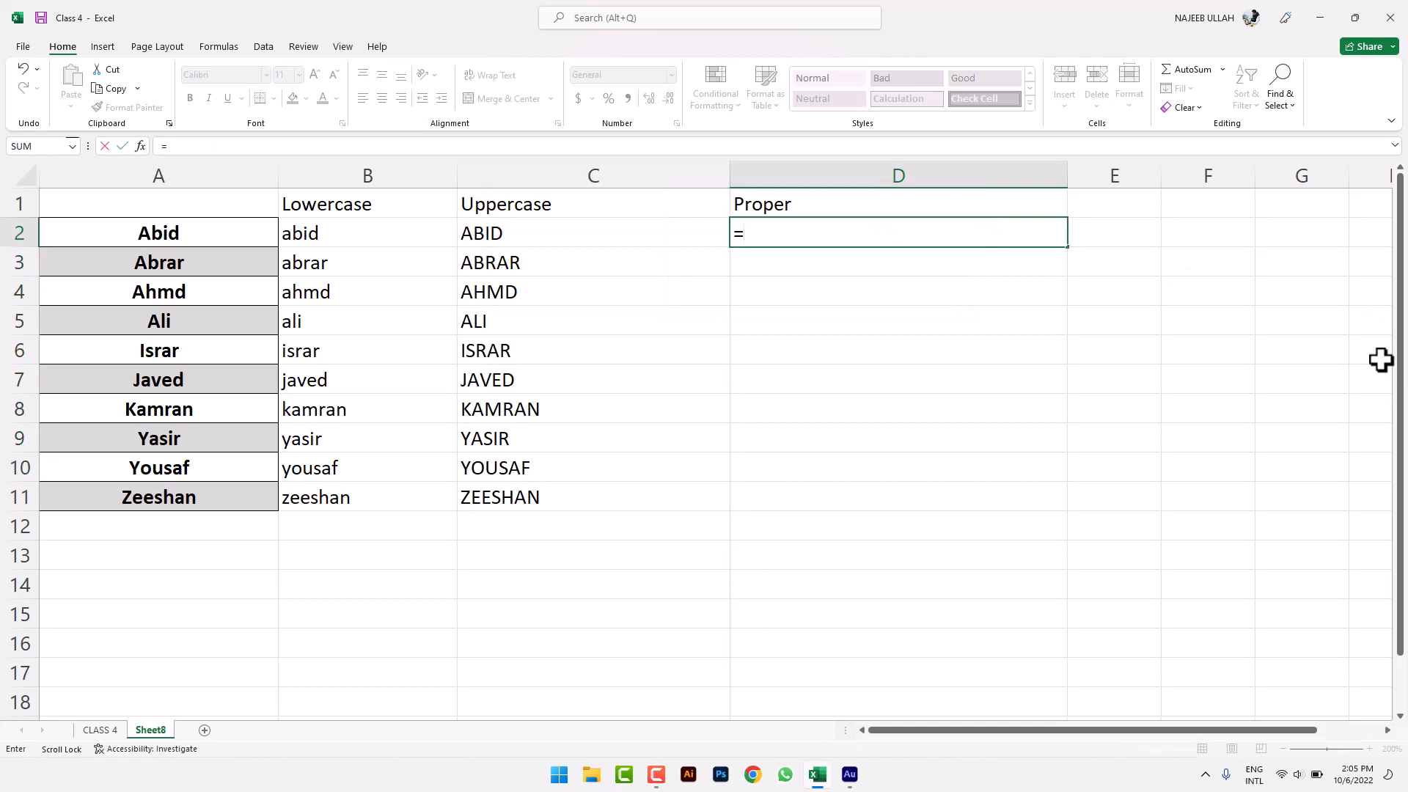
type("prop")
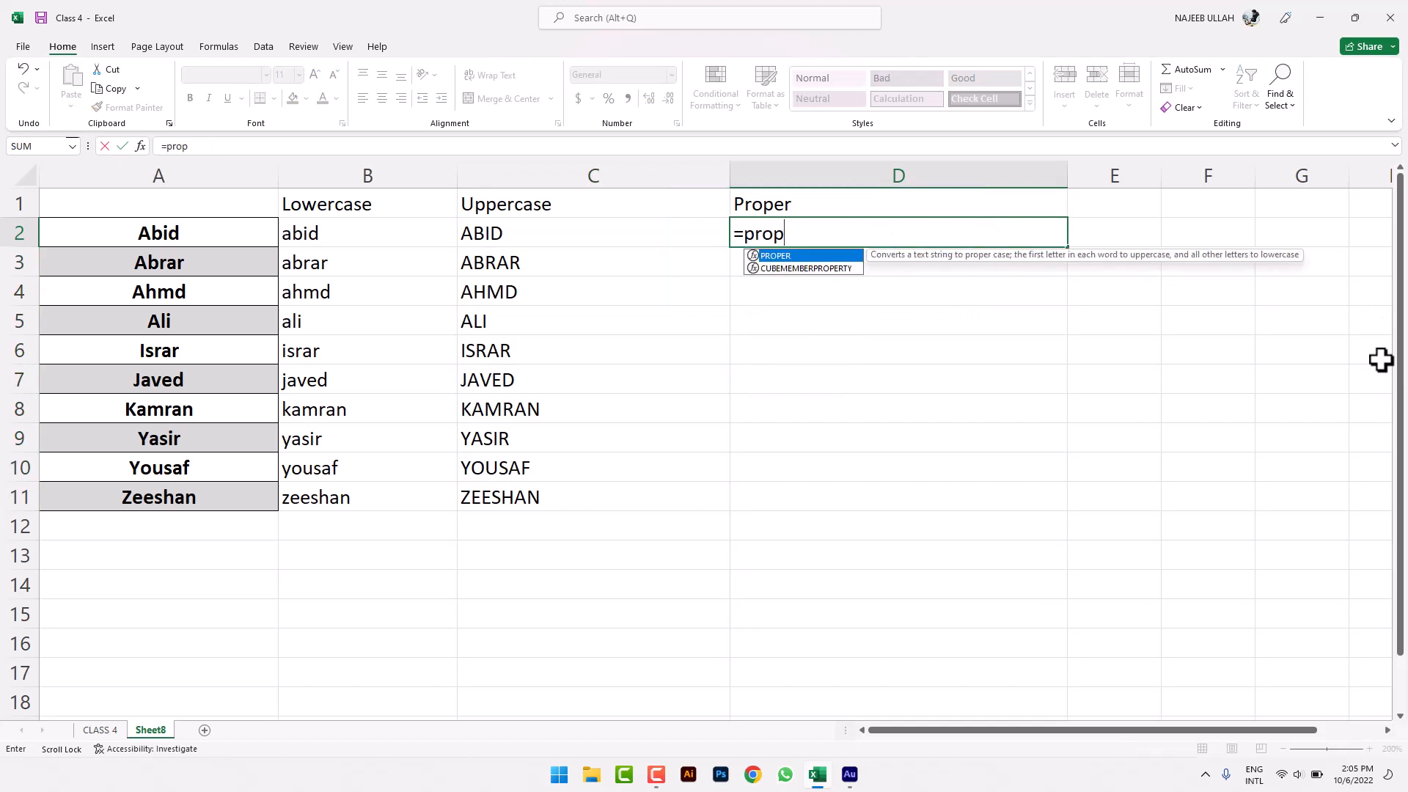
key("Tab")
left_click_drag(584, 232, 547, 240)
key("Return")
left_click(1041, 239)
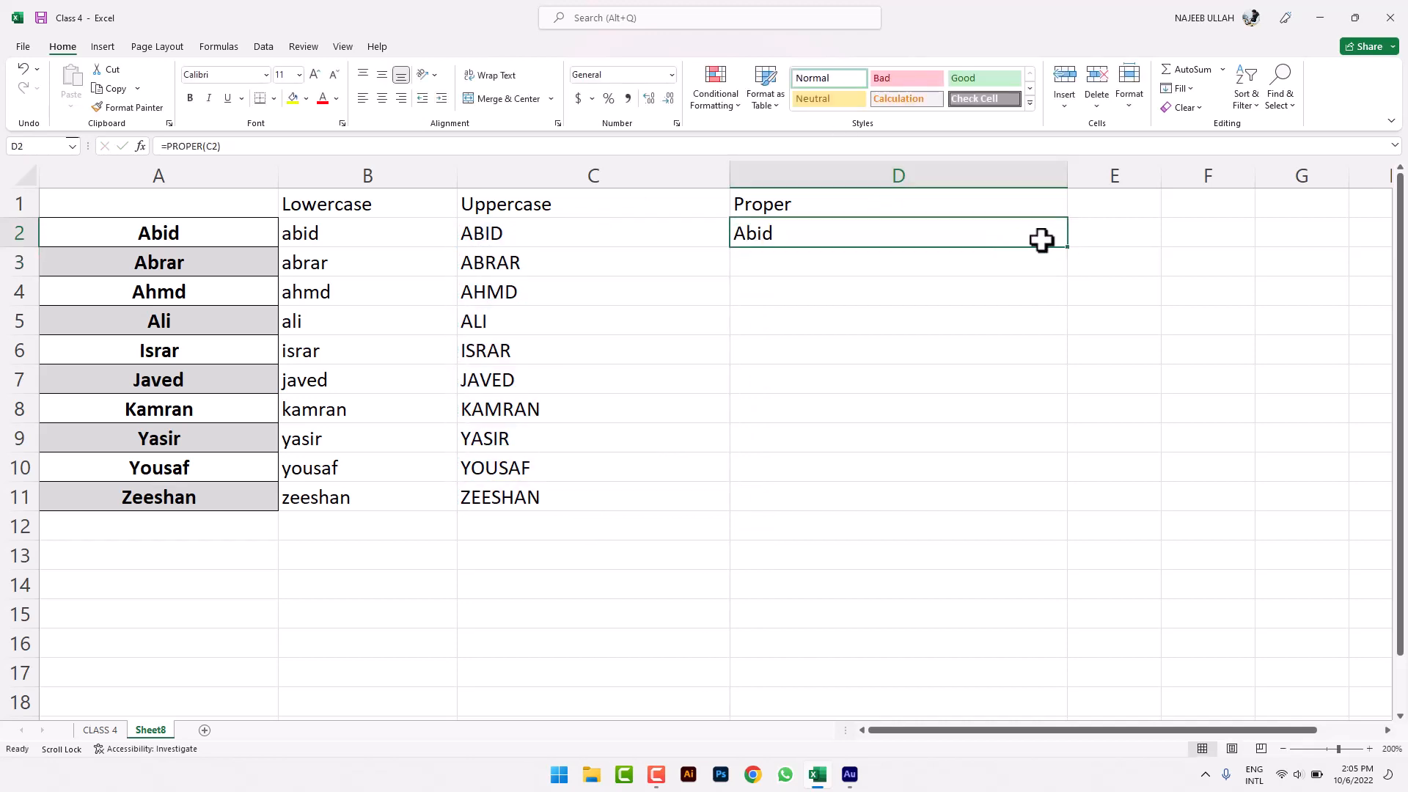
left_click_drag(1067, 251, 1040, 499)
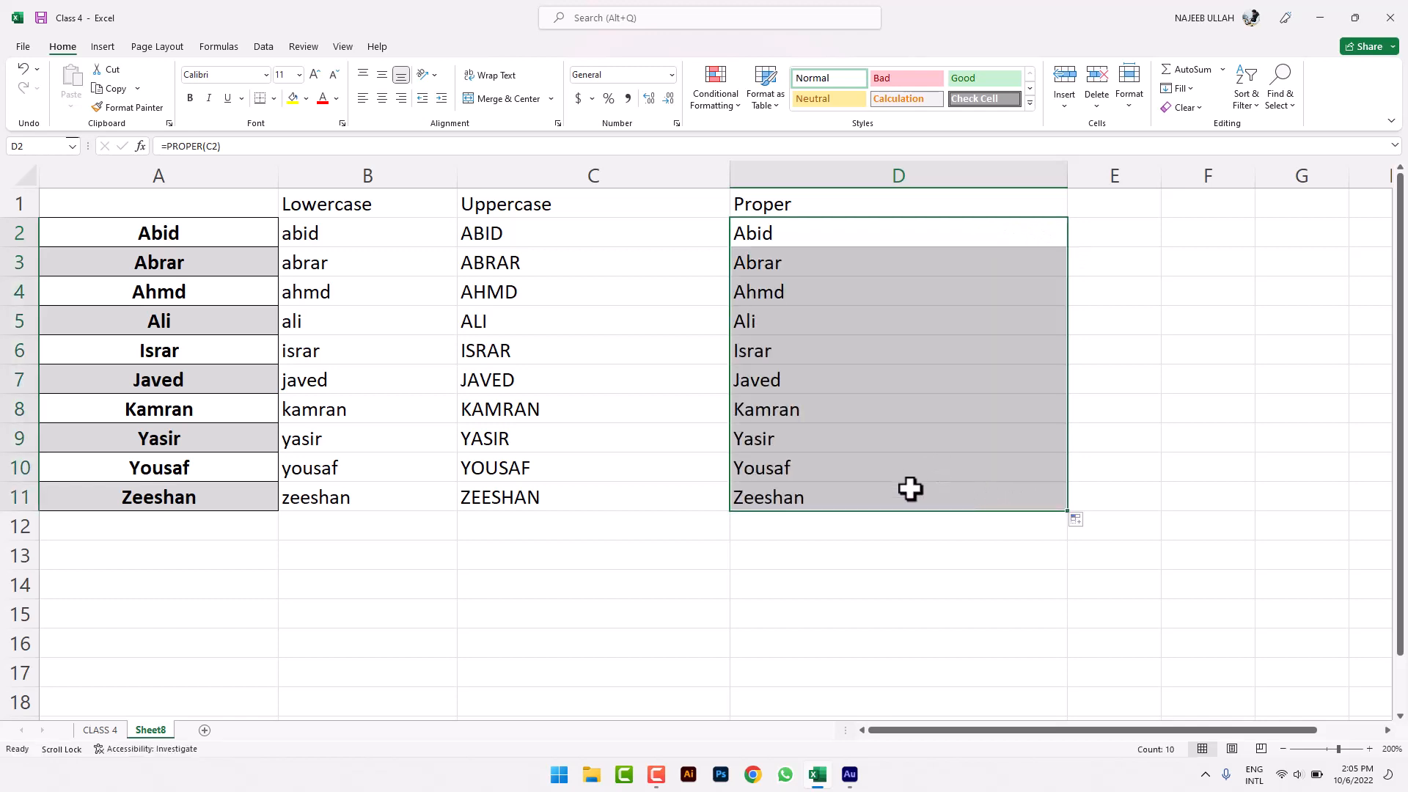
left_click(865, 590)
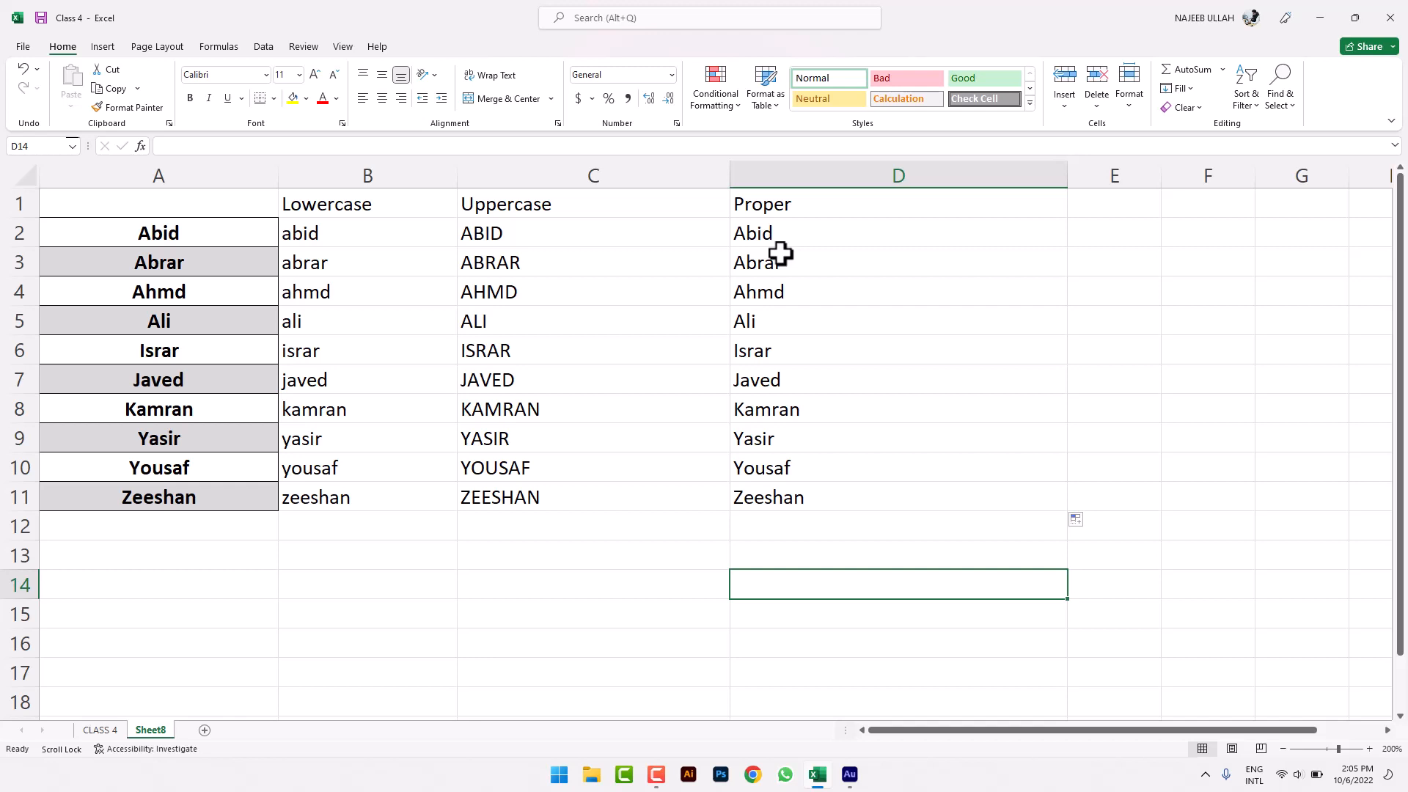
- Return to the CLASS 4 sheet and minimise the Excel window
left_click(100, 730)
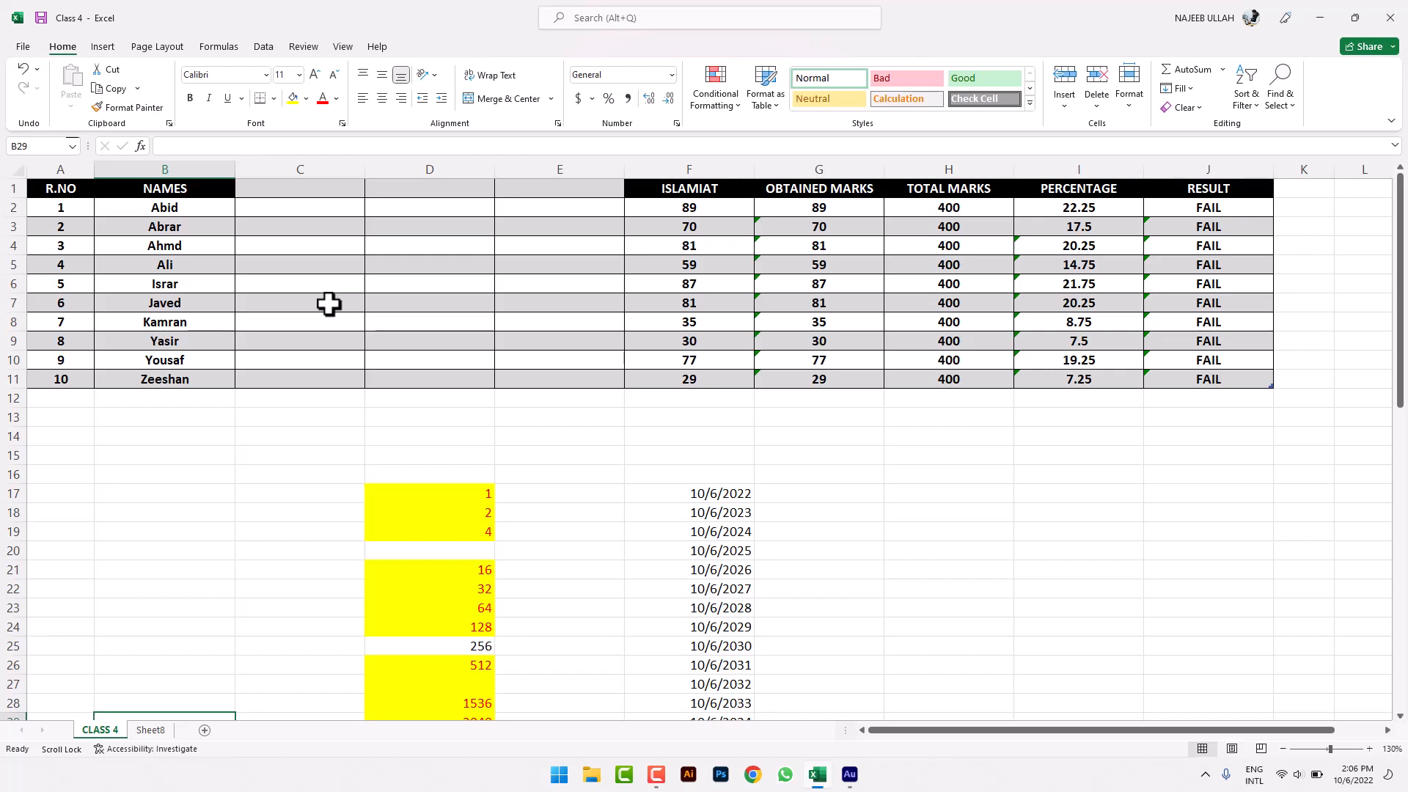
left_click(1321, 5)
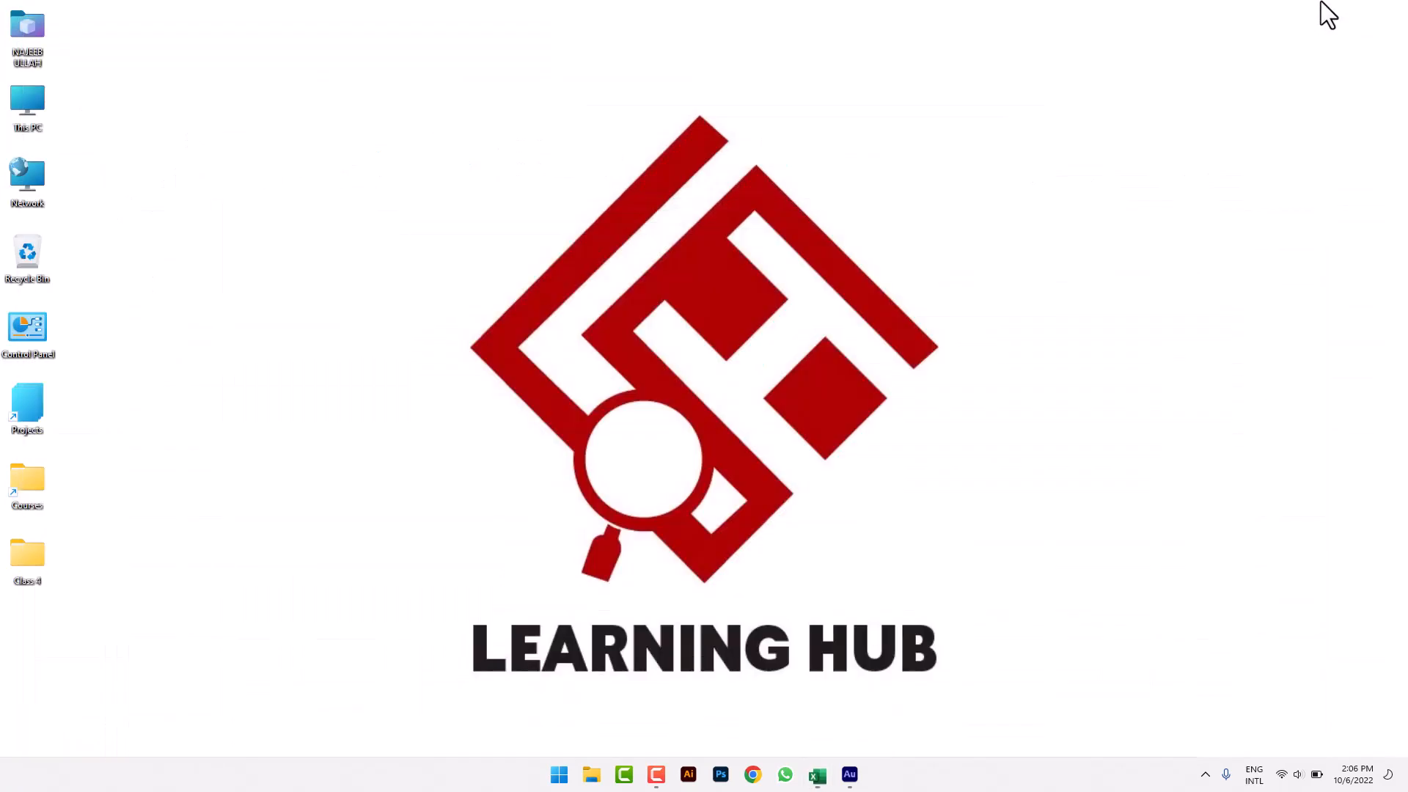